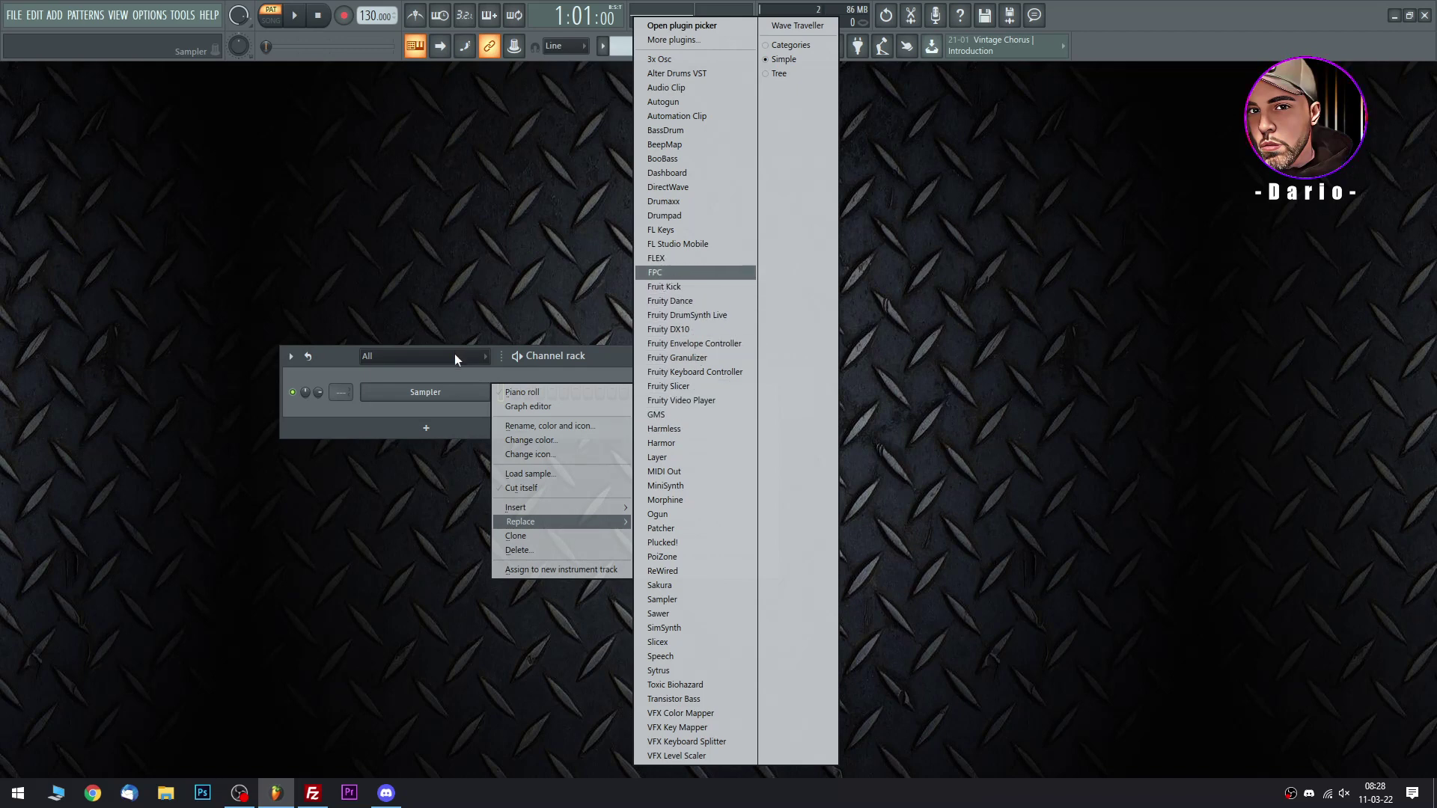
Dismiss the channel options, show the browser and expand the Keyboard instruments in Packs, collapsing the Drumkit folder.
left_click(322, 361)
left_click(806, 48)
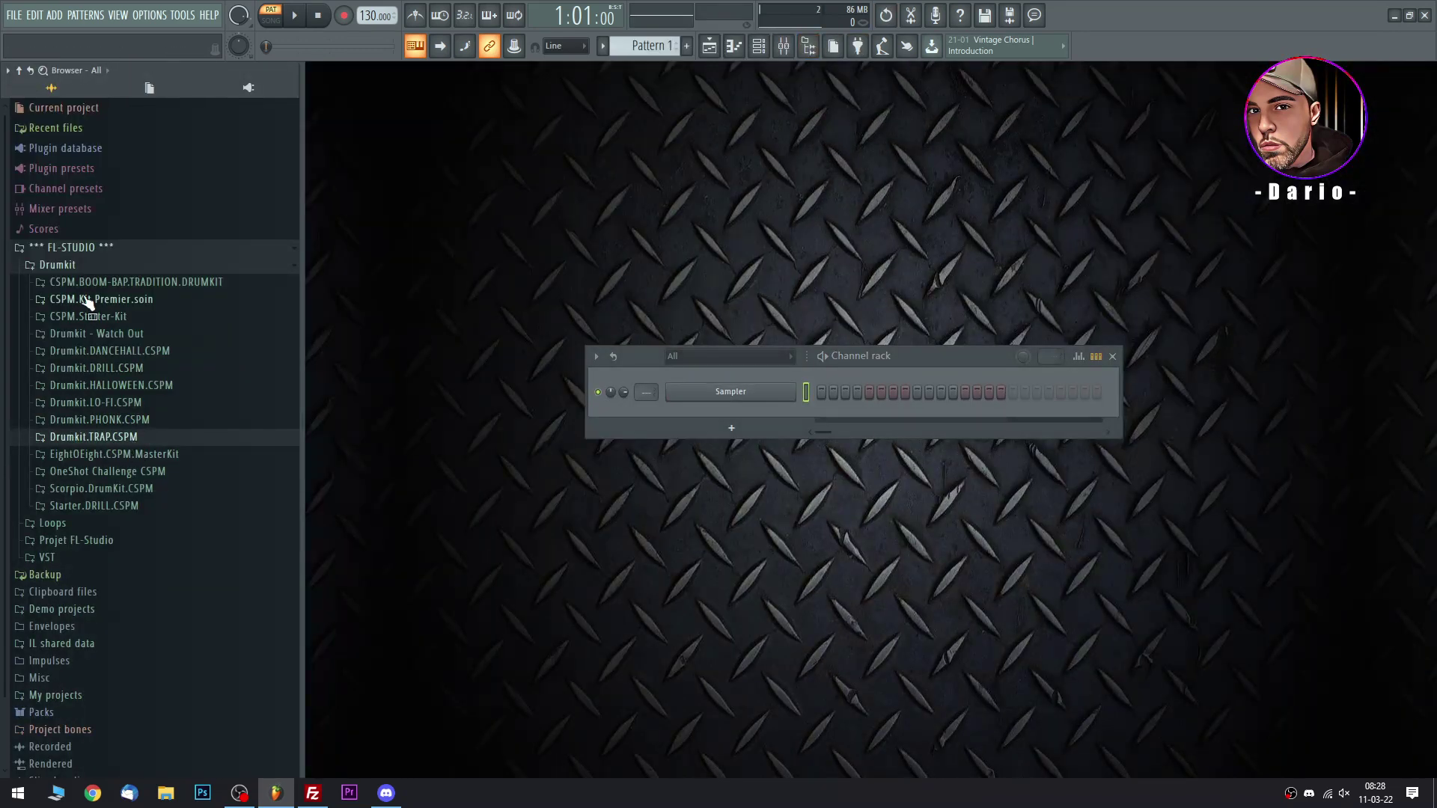
left_click(60, 265)
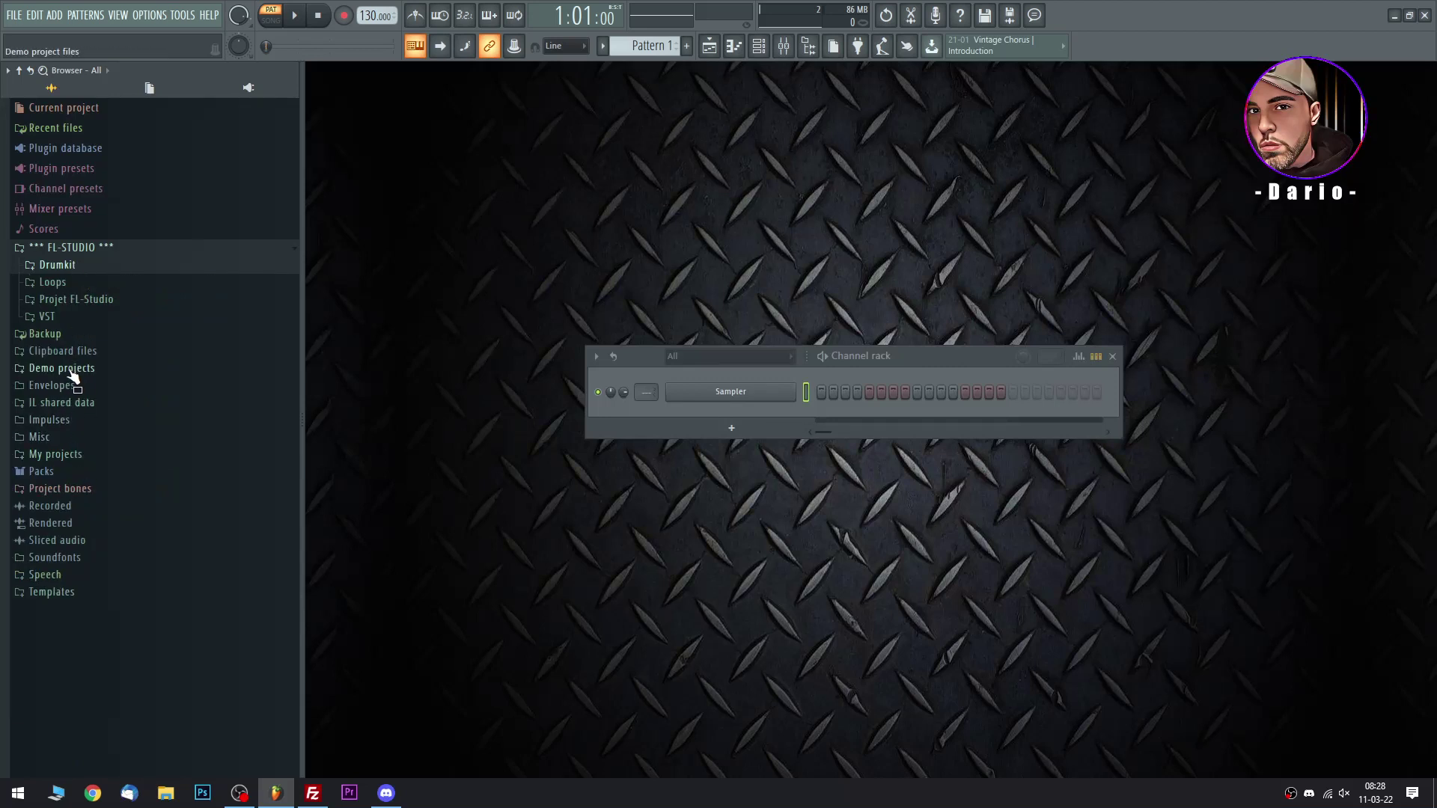
left_click(44, 470)
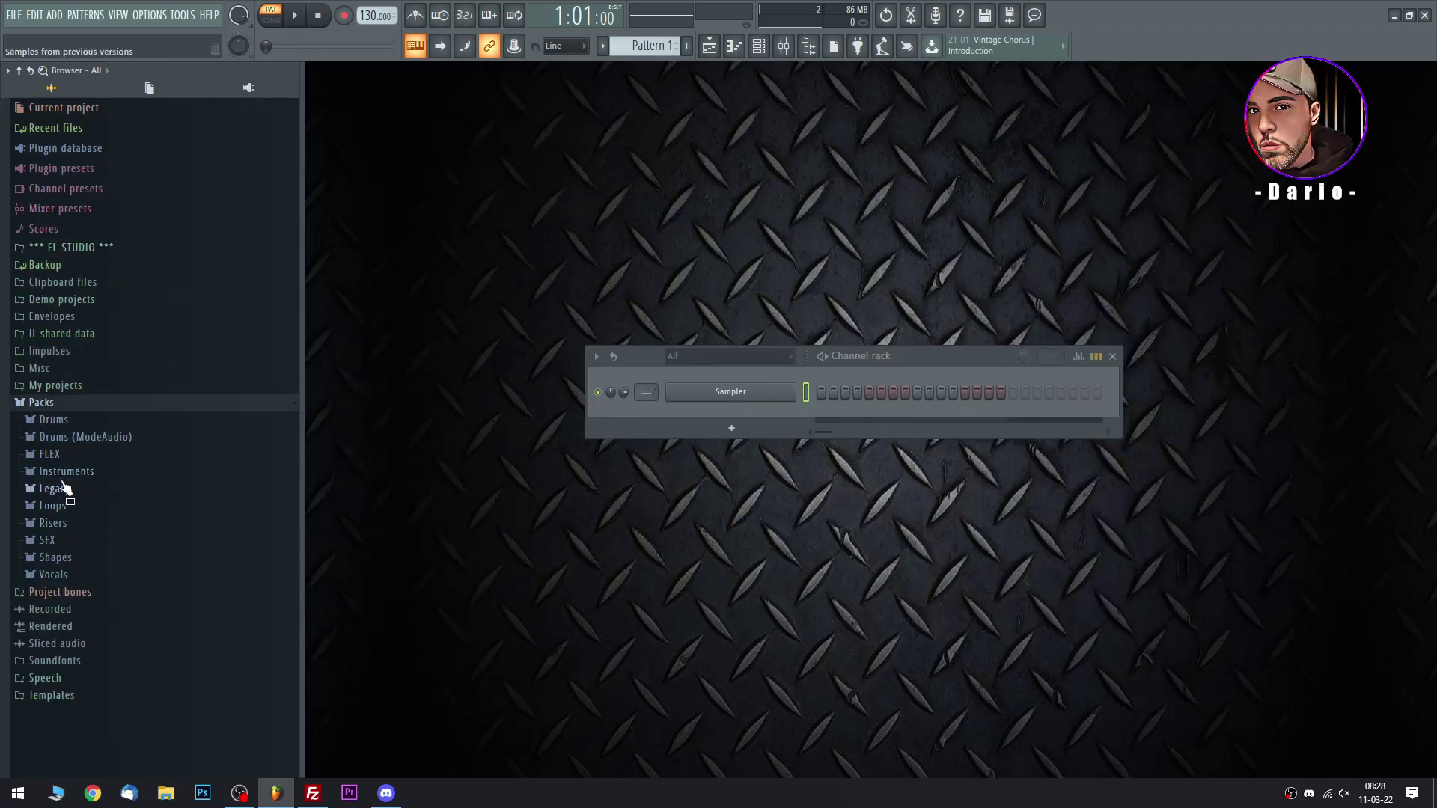
left_click(67, 471)
left_click(72, 524)
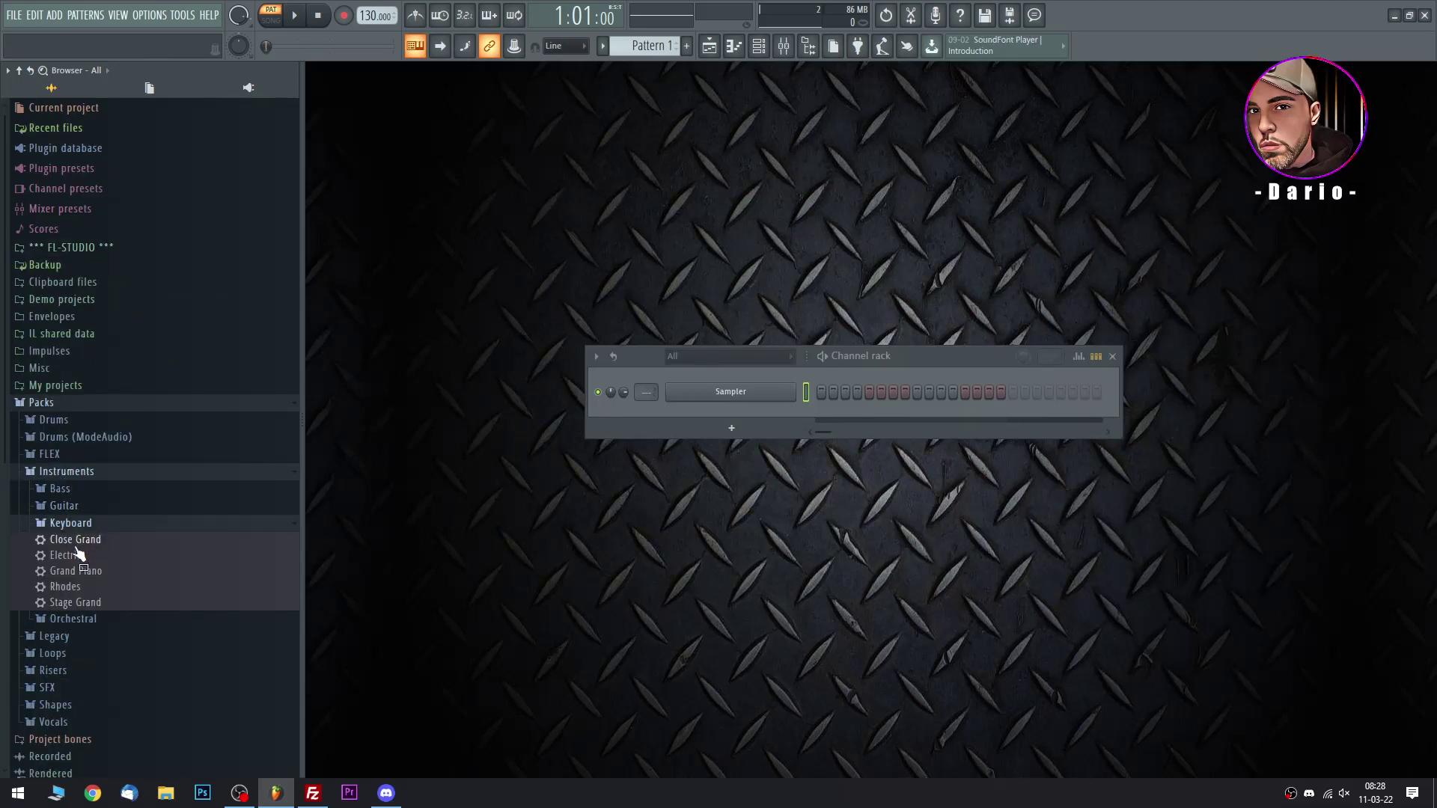
Load the Close Grand preset into a new channel and close its DirectWave window.
right_click(77, 542)
left_click(126, 554)
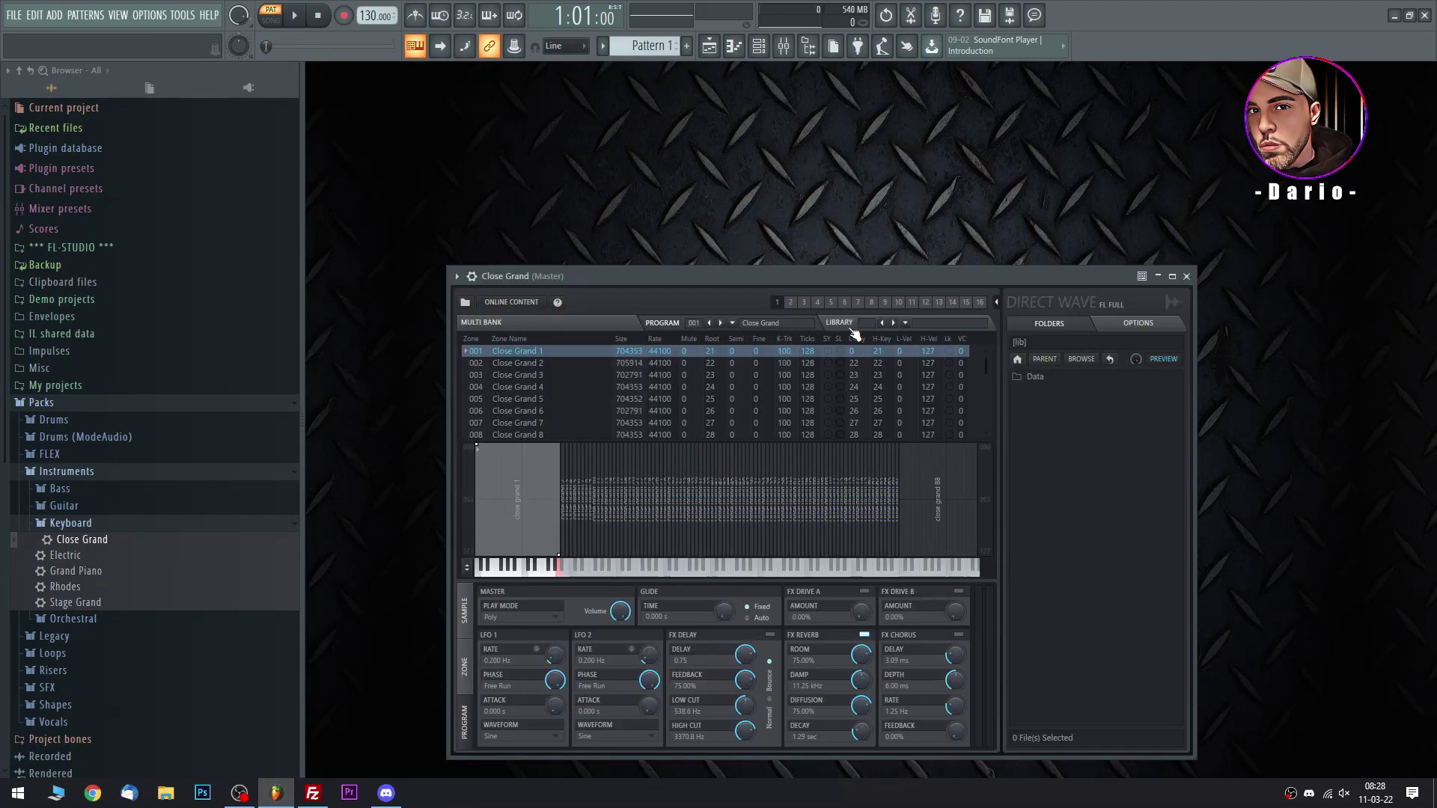
left_click_drag(878, 276, 729, 198)
left_click(1037, 198)
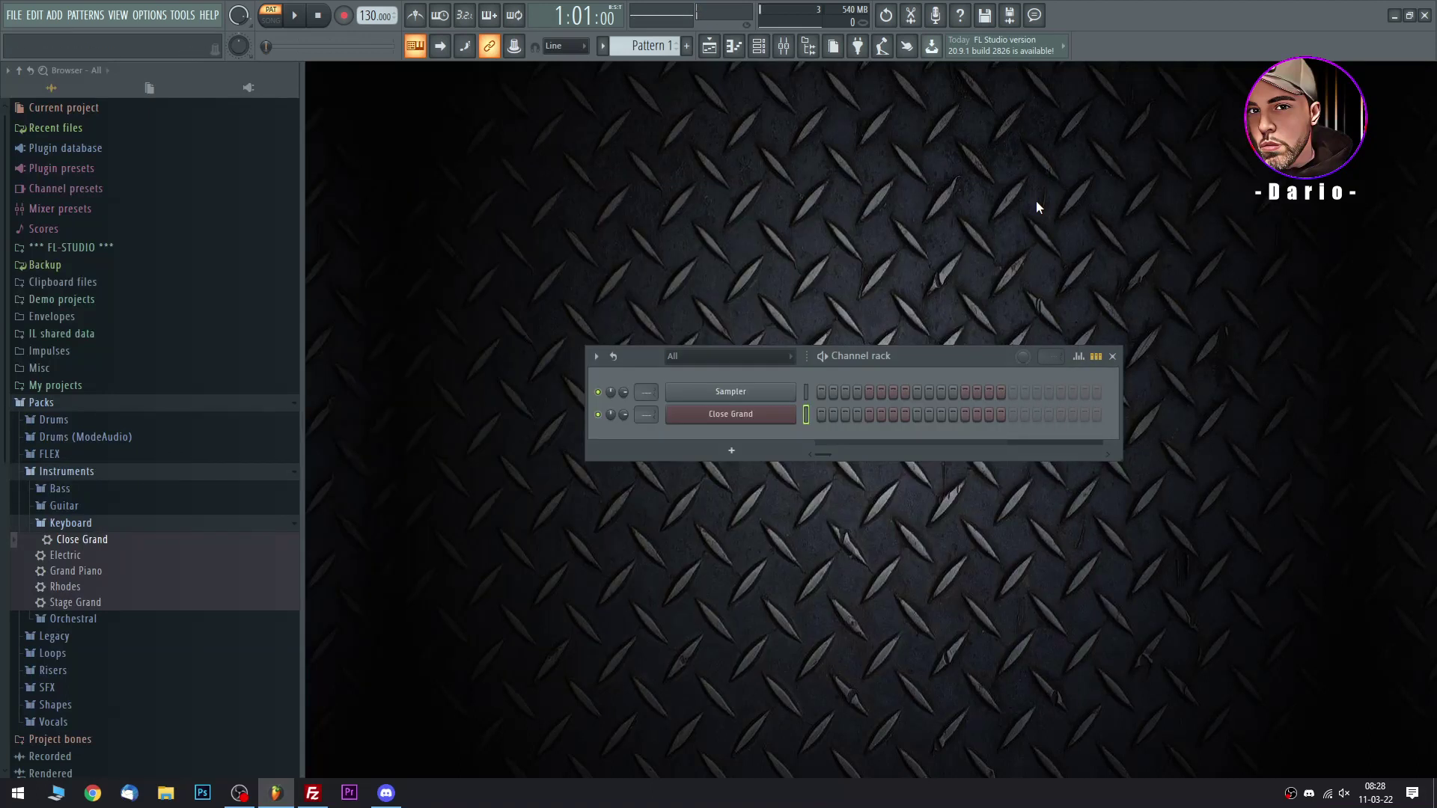
Unmute the computer's speakers and test the sound of the Close Grand instrument, closing its window again.
left_click_drag(951, 355, 824, 303)
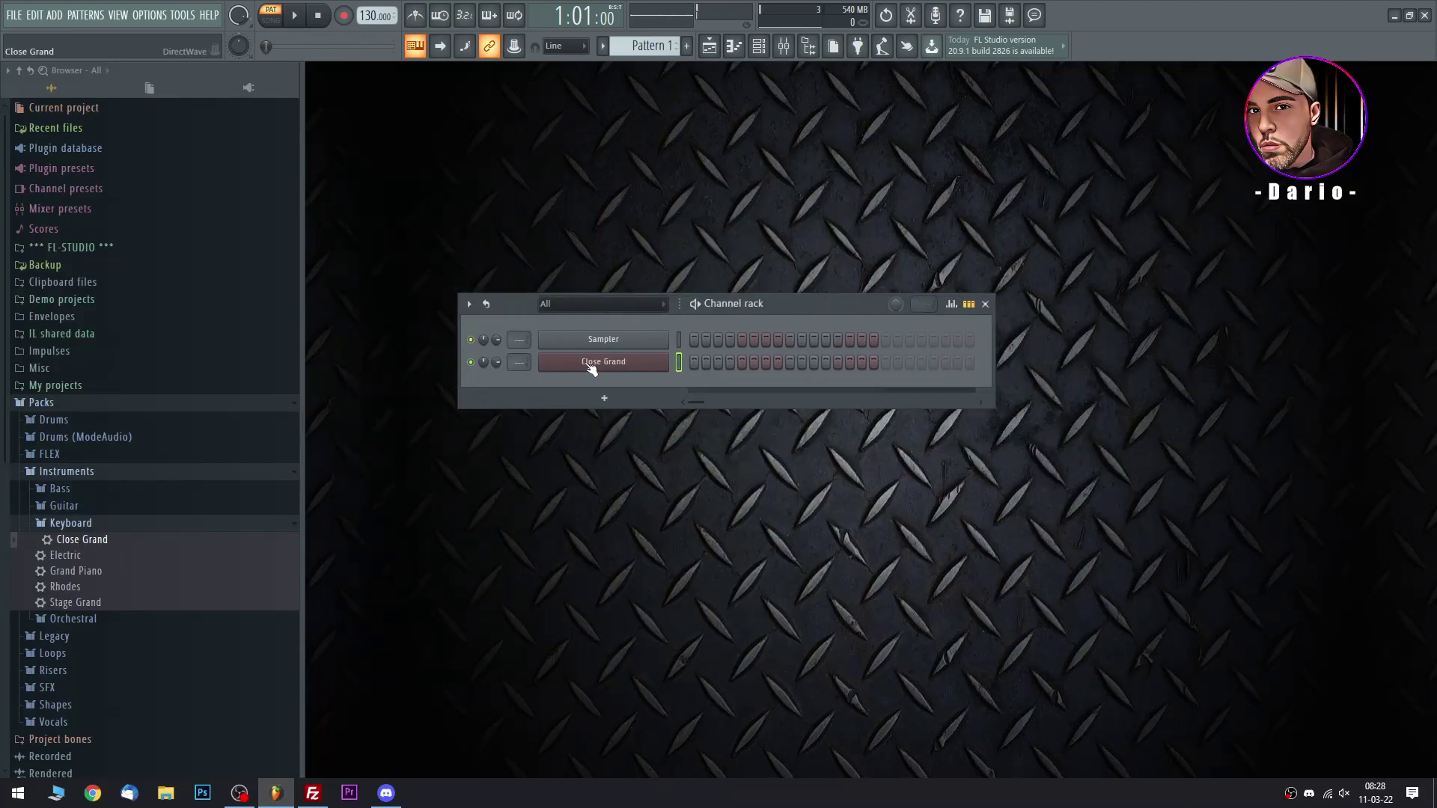
left_click(1345, 795)
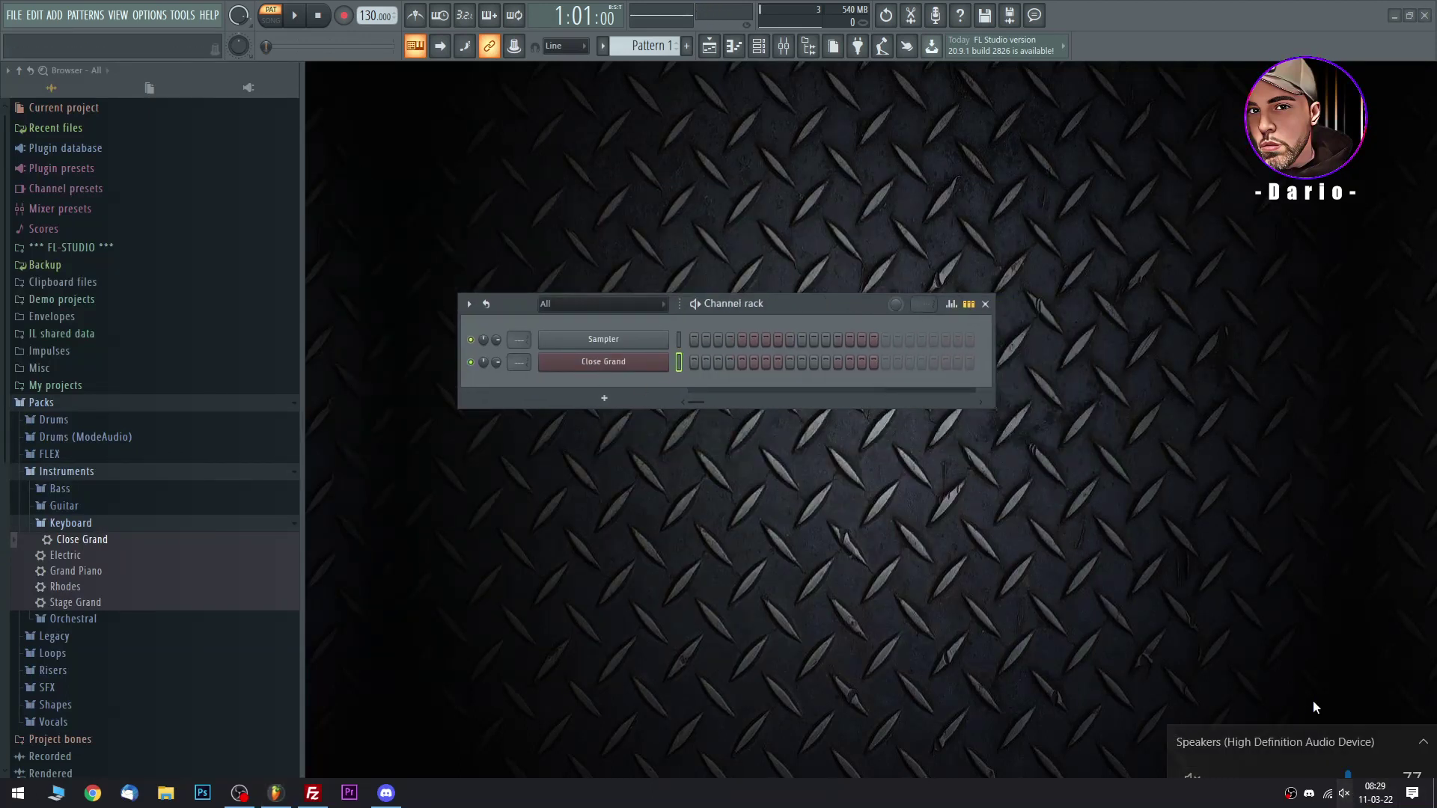
left_click_drag(793, 308, 706, 278)
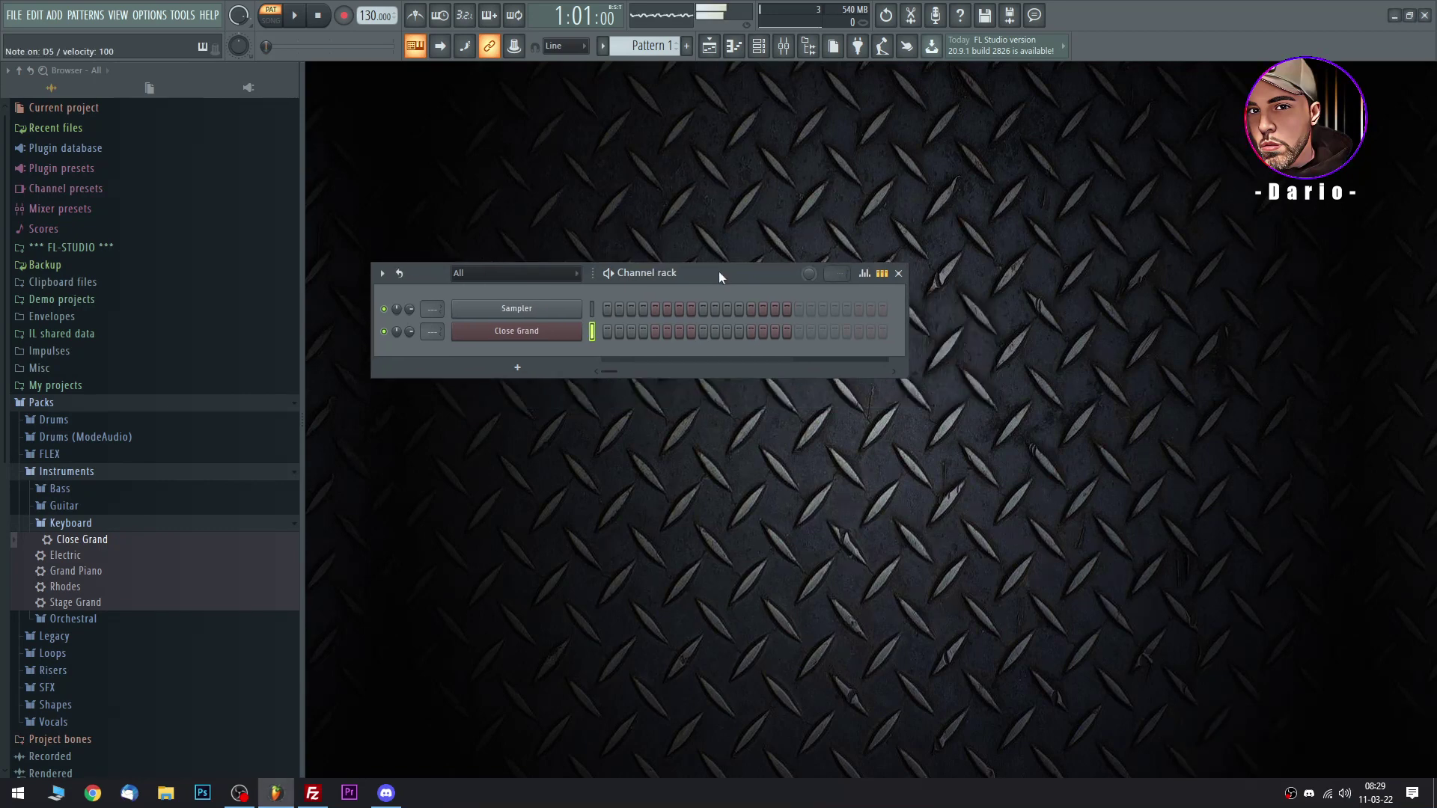
left_click(539, 334)
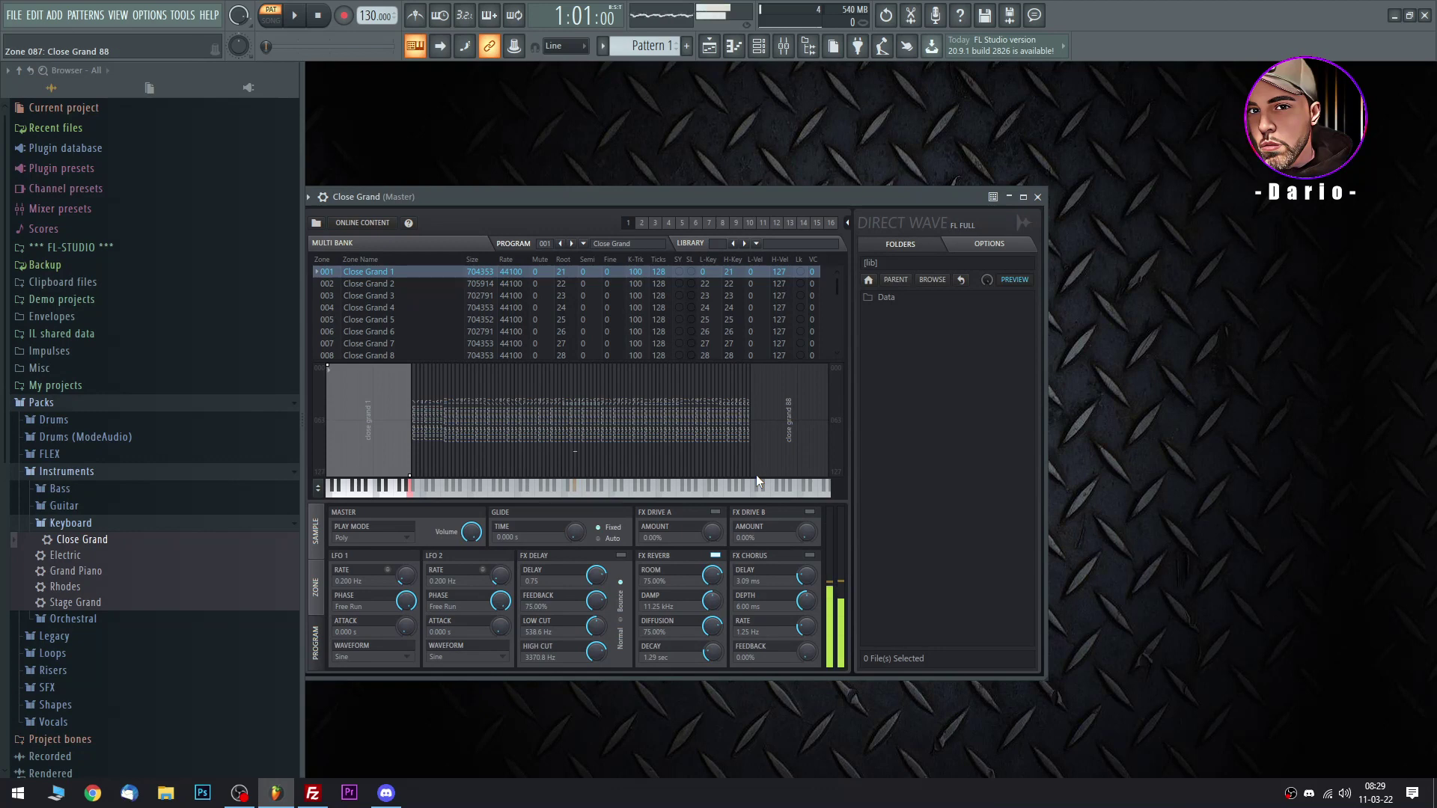
left_click(1037, 197)
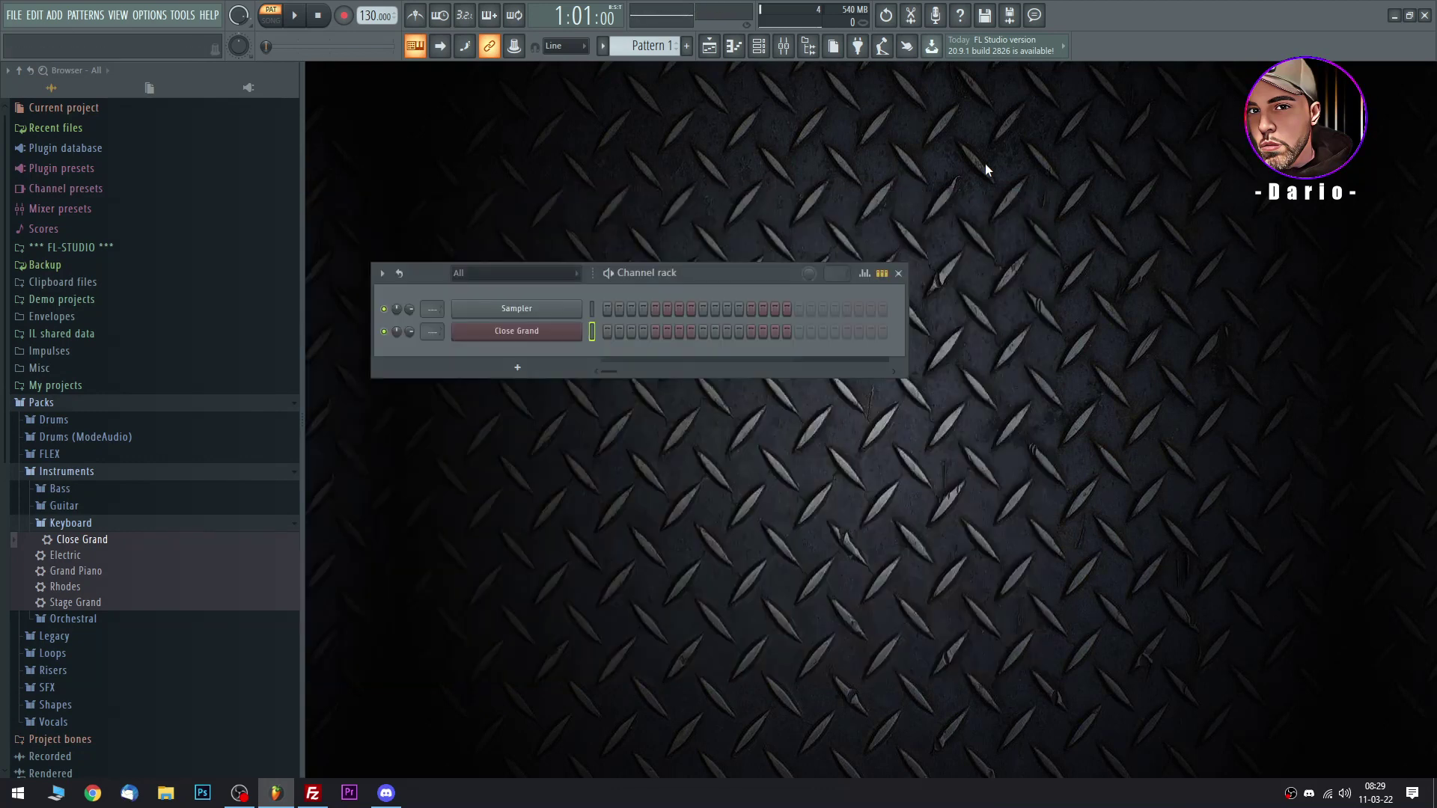
Hide the browser and show the piano roll for the Close Grand channel.
left_click(811, 51)
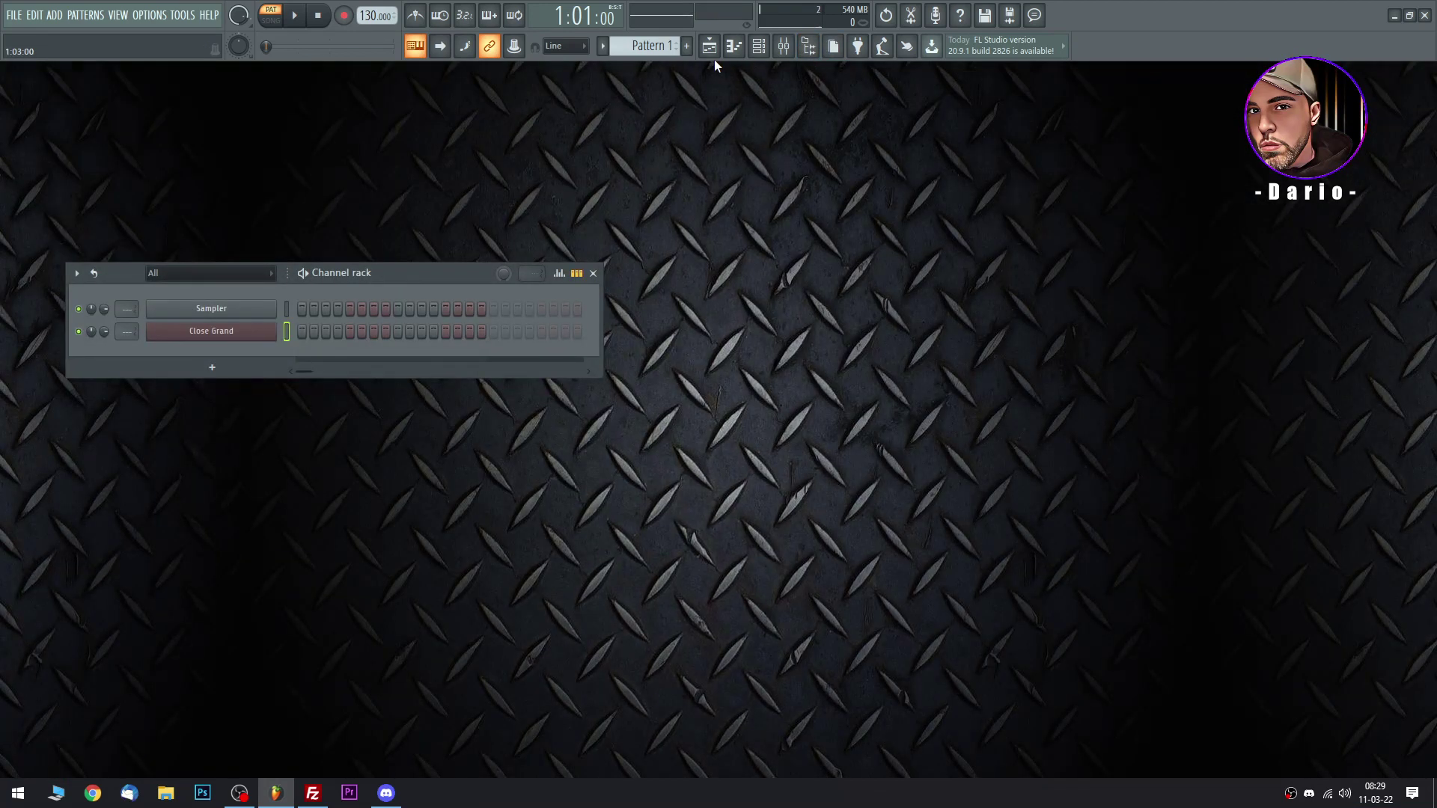
left_click(761, 47)
left_click(734, 46)
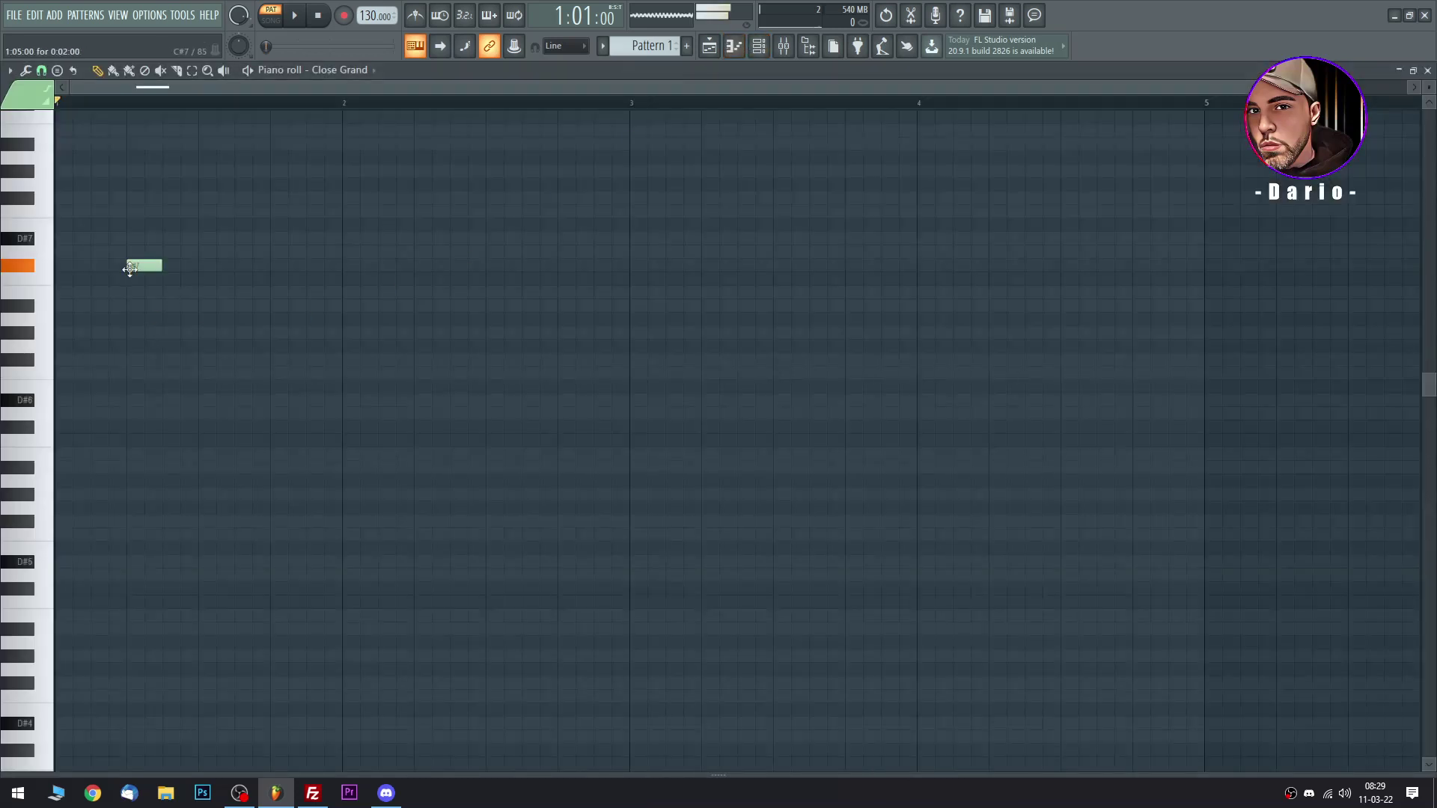
Turn off the scale highlighting in the Close Grand piano roll.
left_click(11, 71)
mouse_move(29, 161)
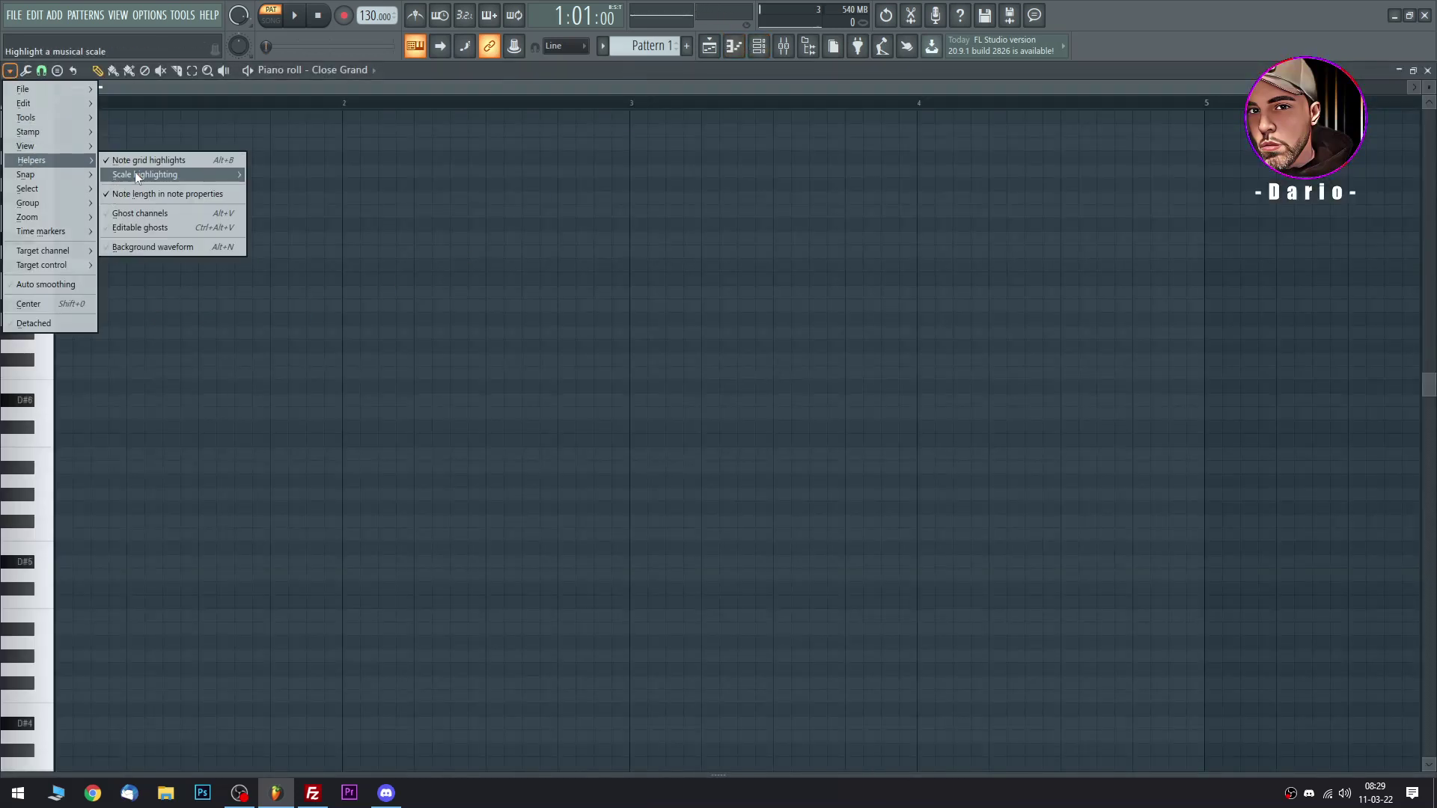
mouse_move(142, 175)
left_click(330, 186)
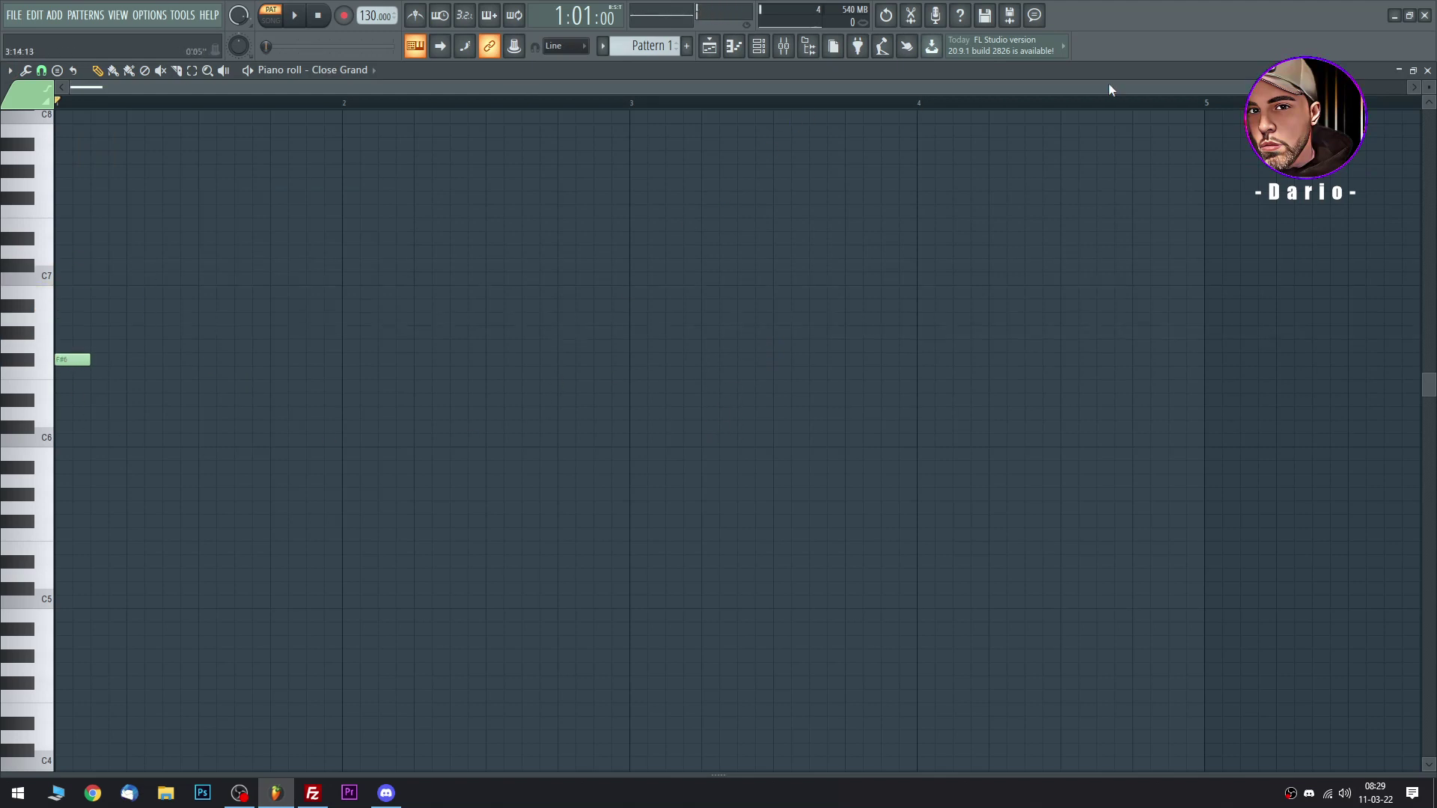
Place staggered 15-step notes on G#4, D#5 and F#5 in bar 1.
scroll(1325, 87, "up", 1)
scroll(1428, 87, "up", 1)
scroll(196, 475, "down", 2)
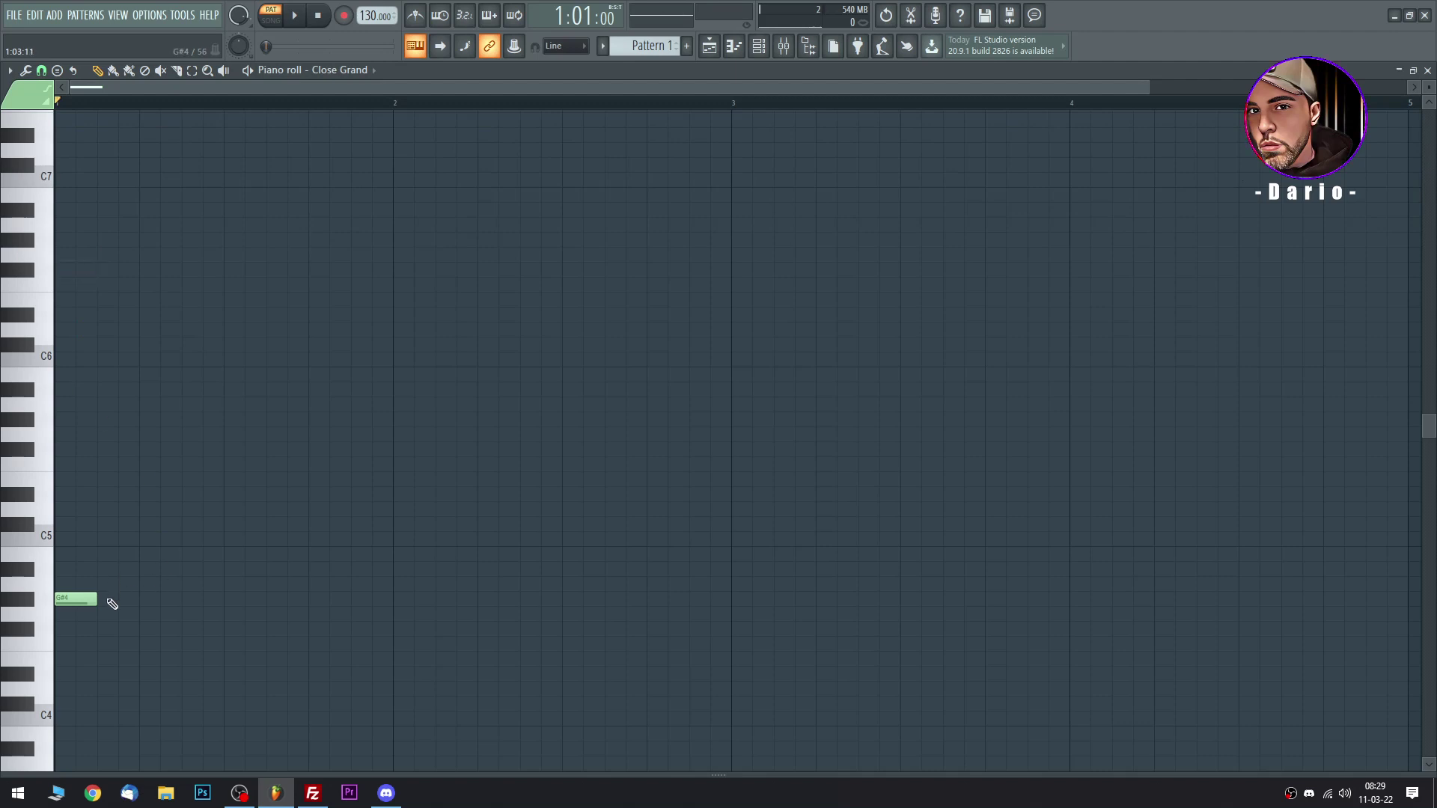
left_click(121, 492)
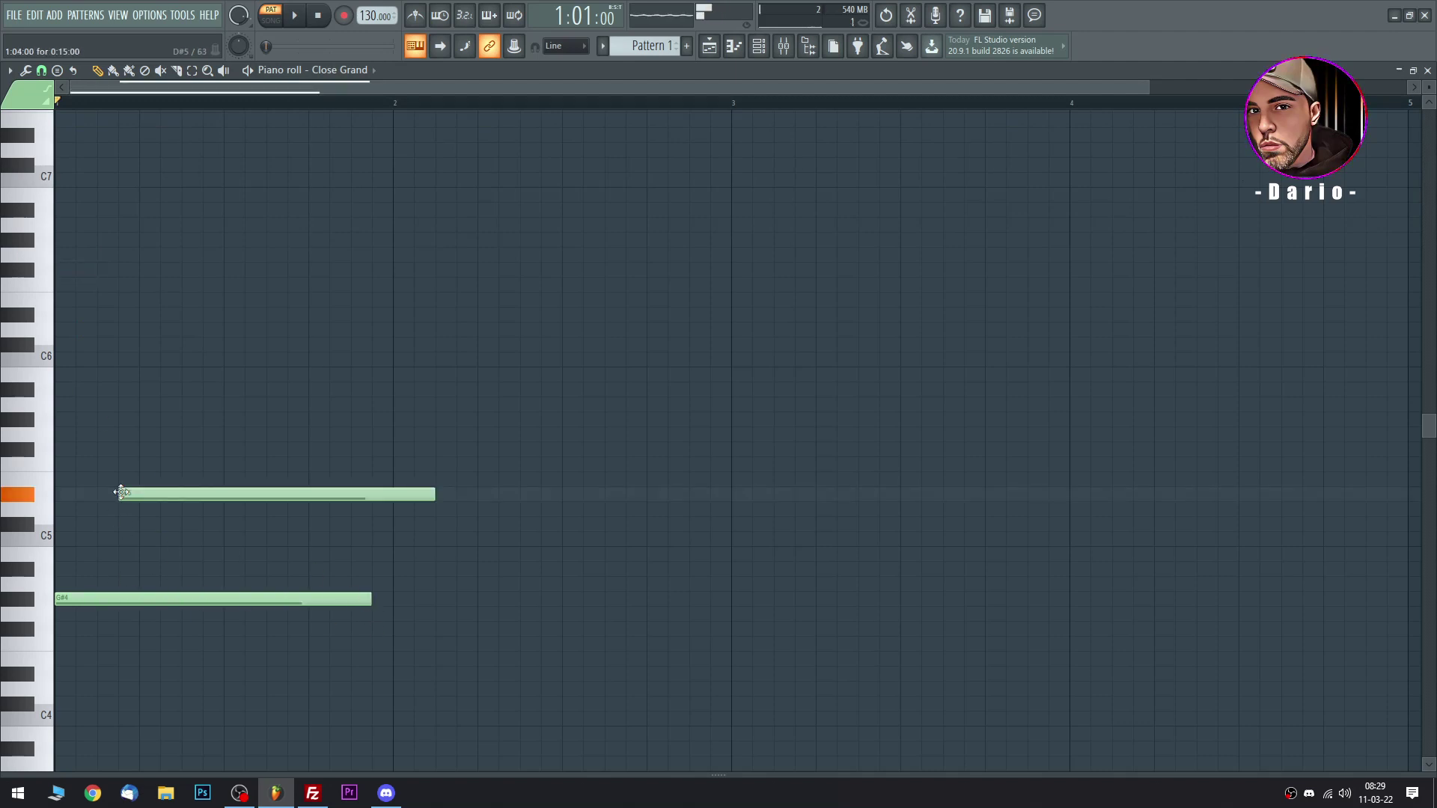
left_click(130, 452)
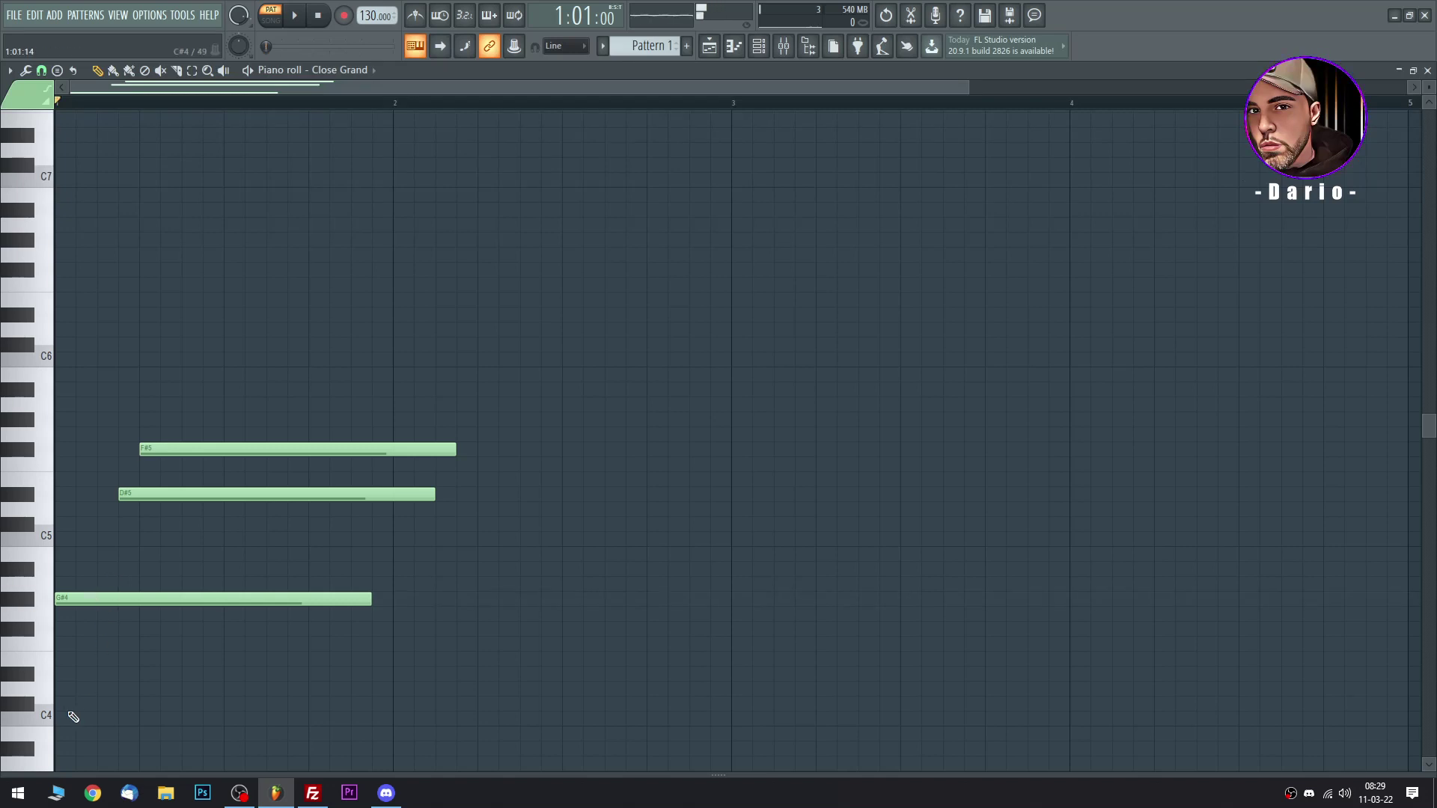
Rework the notes into an F#4, A#4 and D#5 chord with starts one step apart, and play it.
left_click_drag(65, 659, 48, 629)
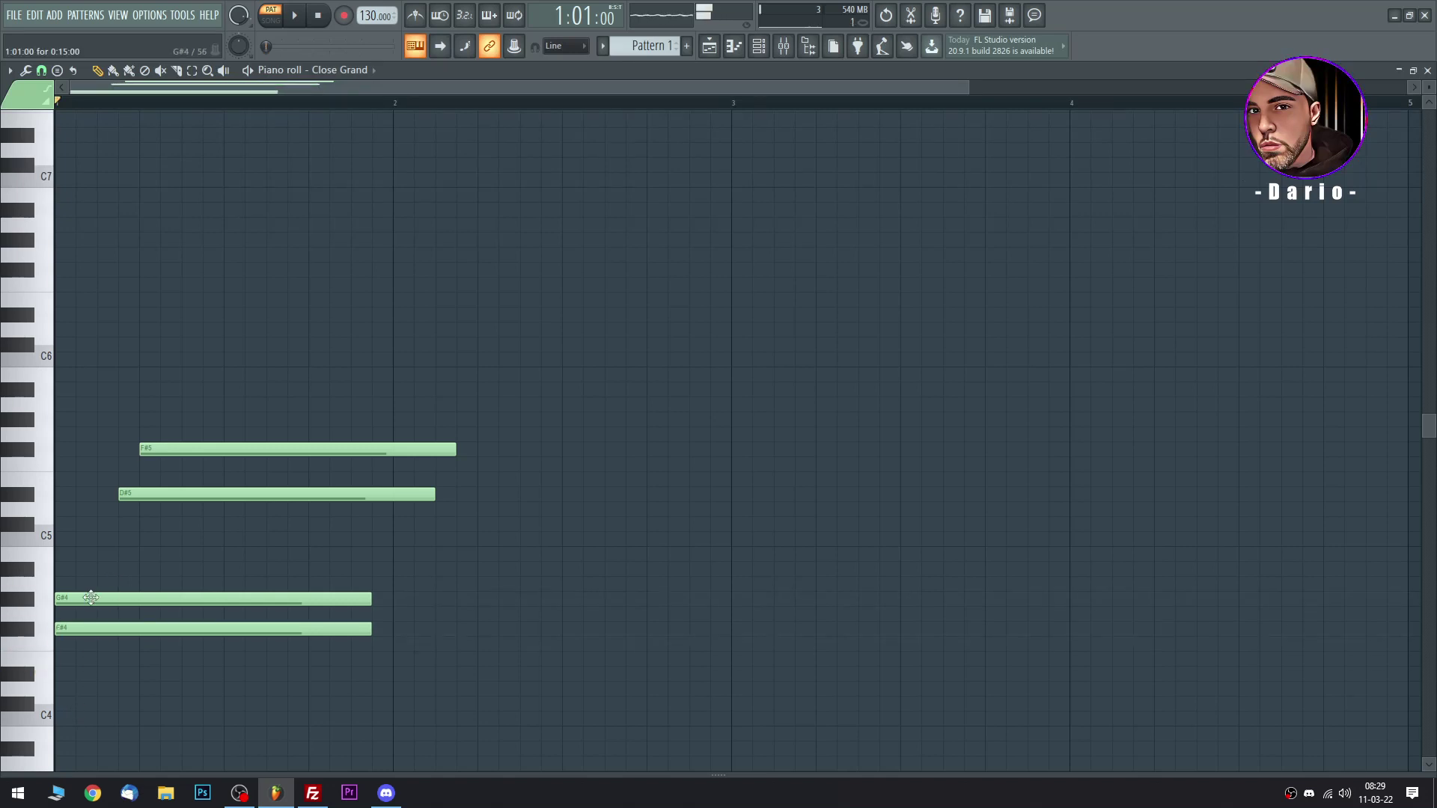
left_click_drag(125, 596, 139, 558)
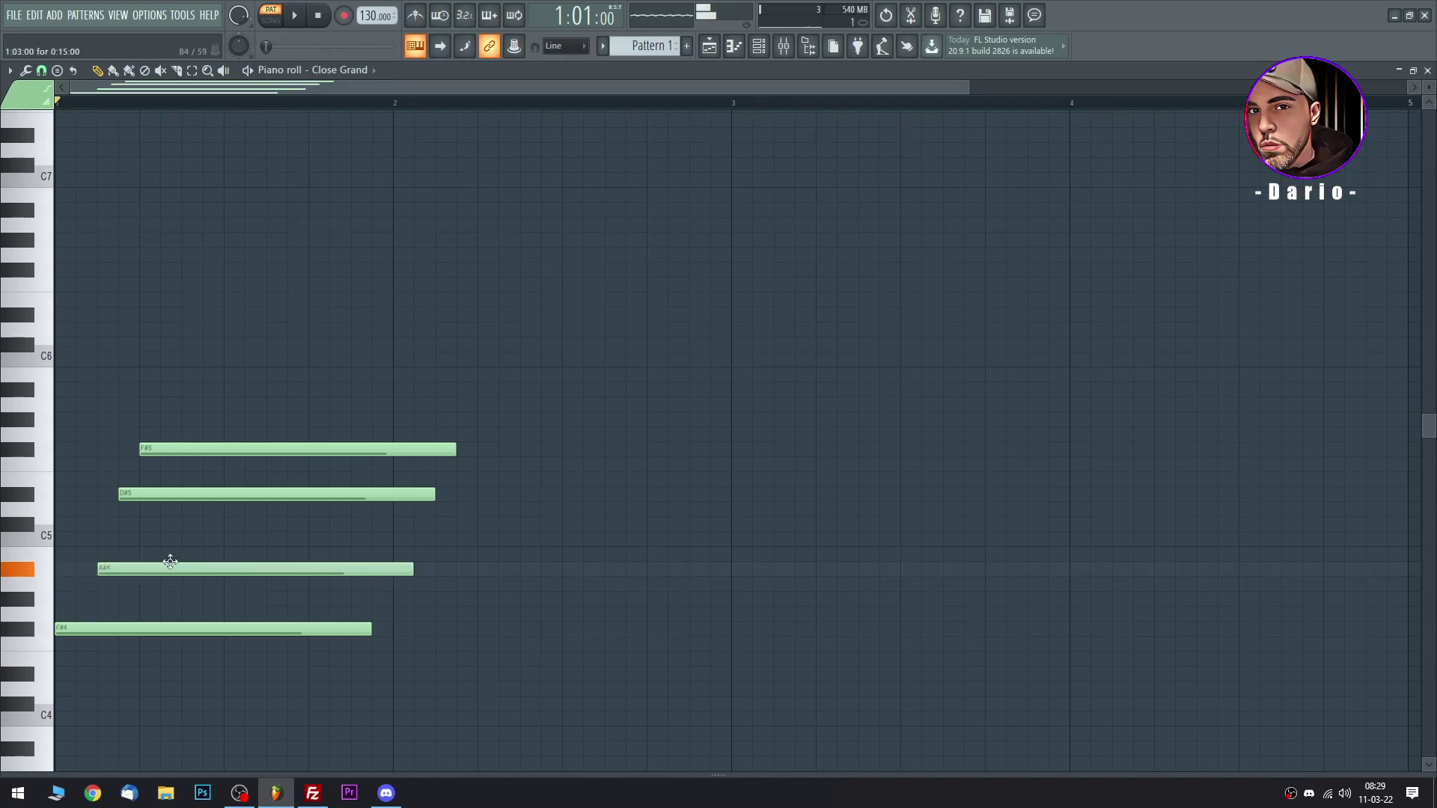
right_click(220, 495)
right_click(264, 450)
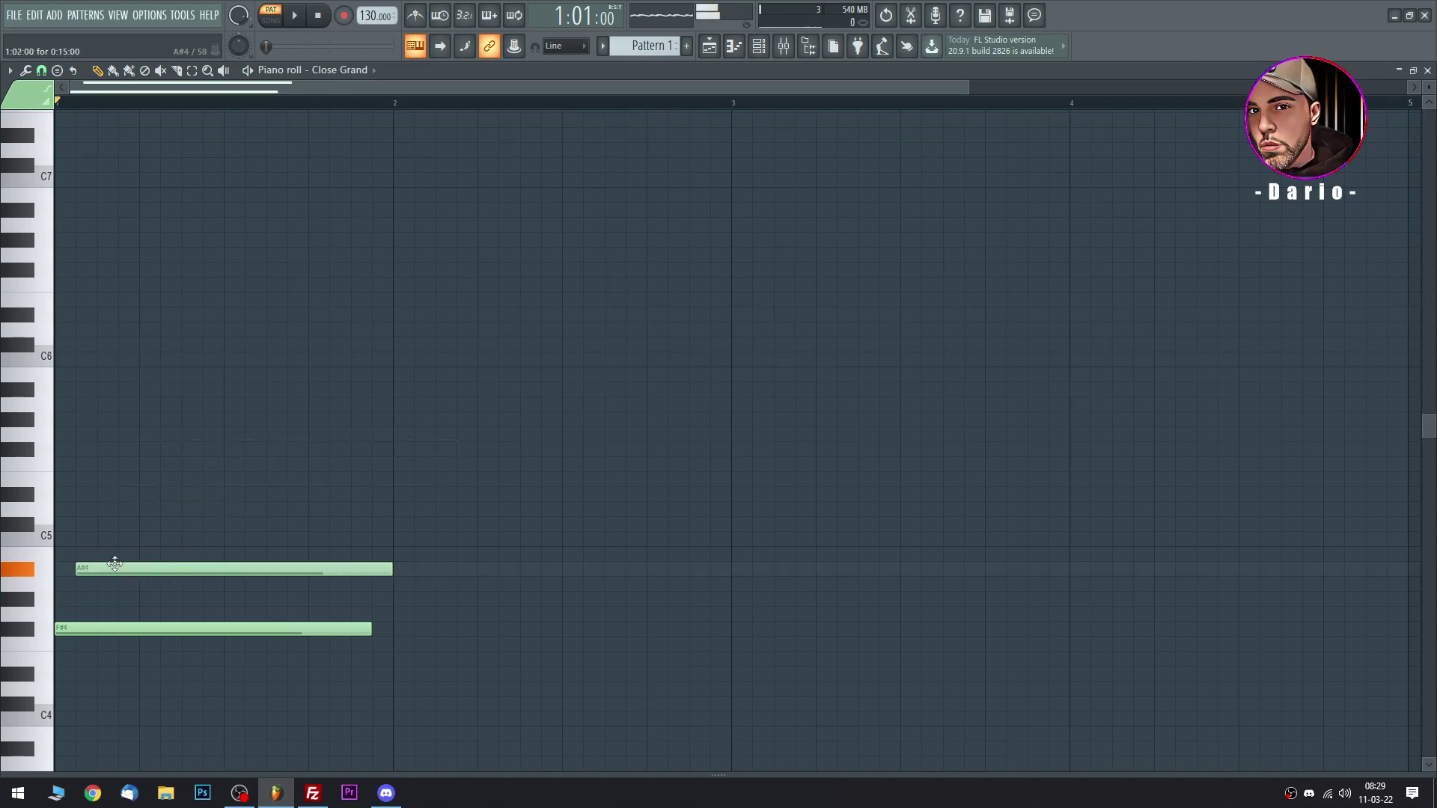
left_click_drag(112, 480, 105, 496)
key("space")
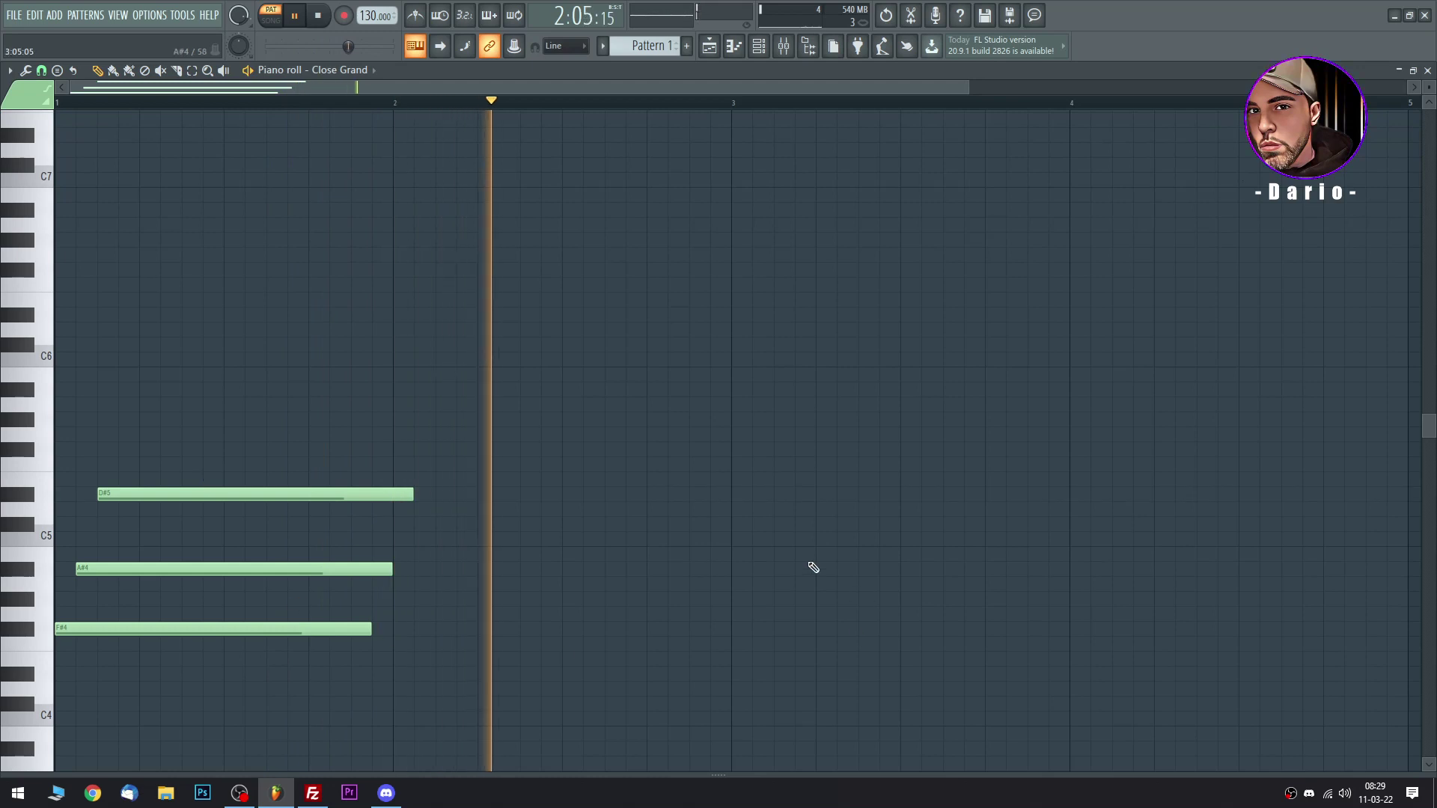
Lengthen the F#4, A#4 and D#5 notes through bar 2 with staggered ends, extending D#5 to the start of bar 3.
left_click_drag(415, 494, 376, 495)
left_click_drag(393, 570, 497, 539)
scroll(533, 586, "down", 1)
scroll(534, 586, "down", 4)
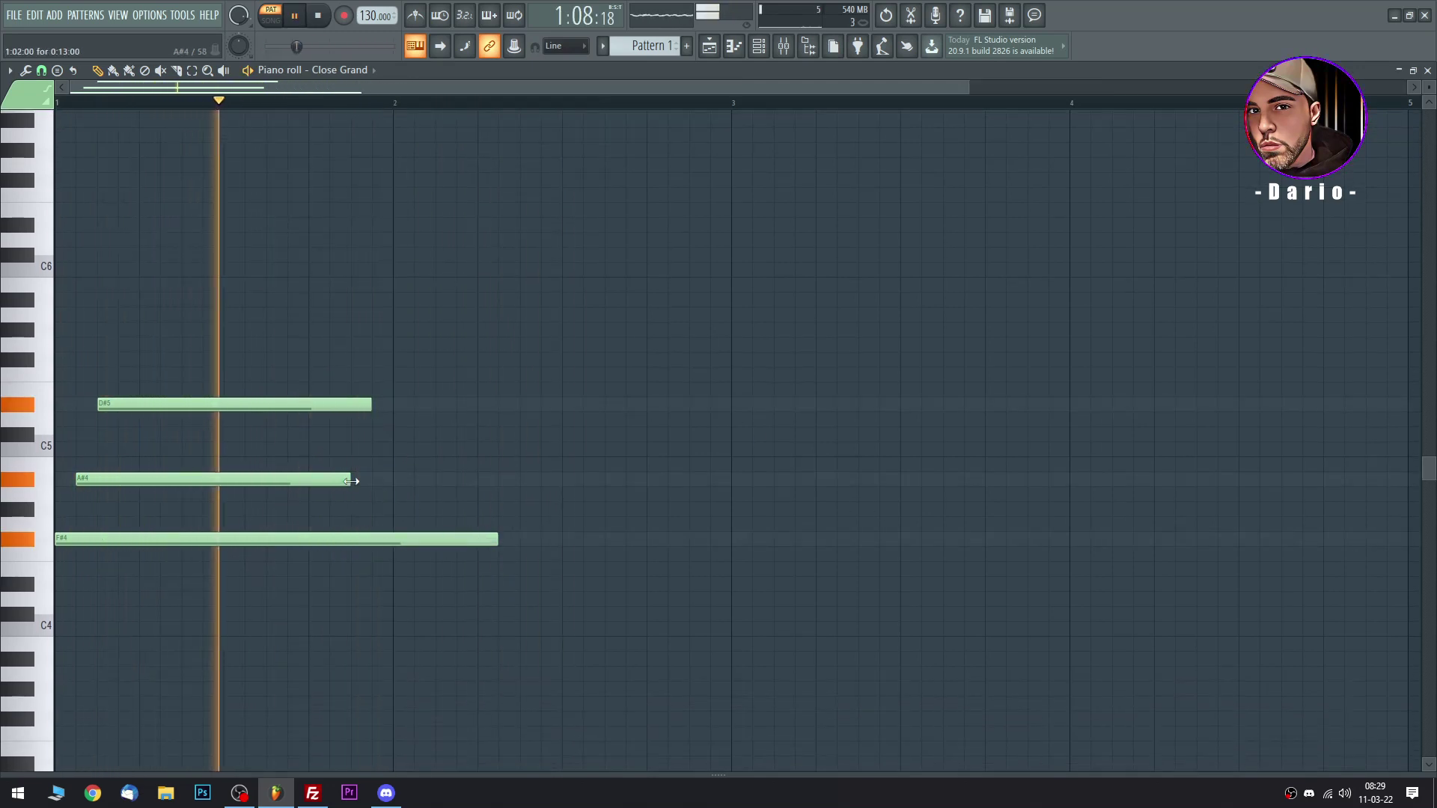
key("space")
left_click_drag(353, 478, 634, 480)
left_click_drag(381, 409, 739, 408)
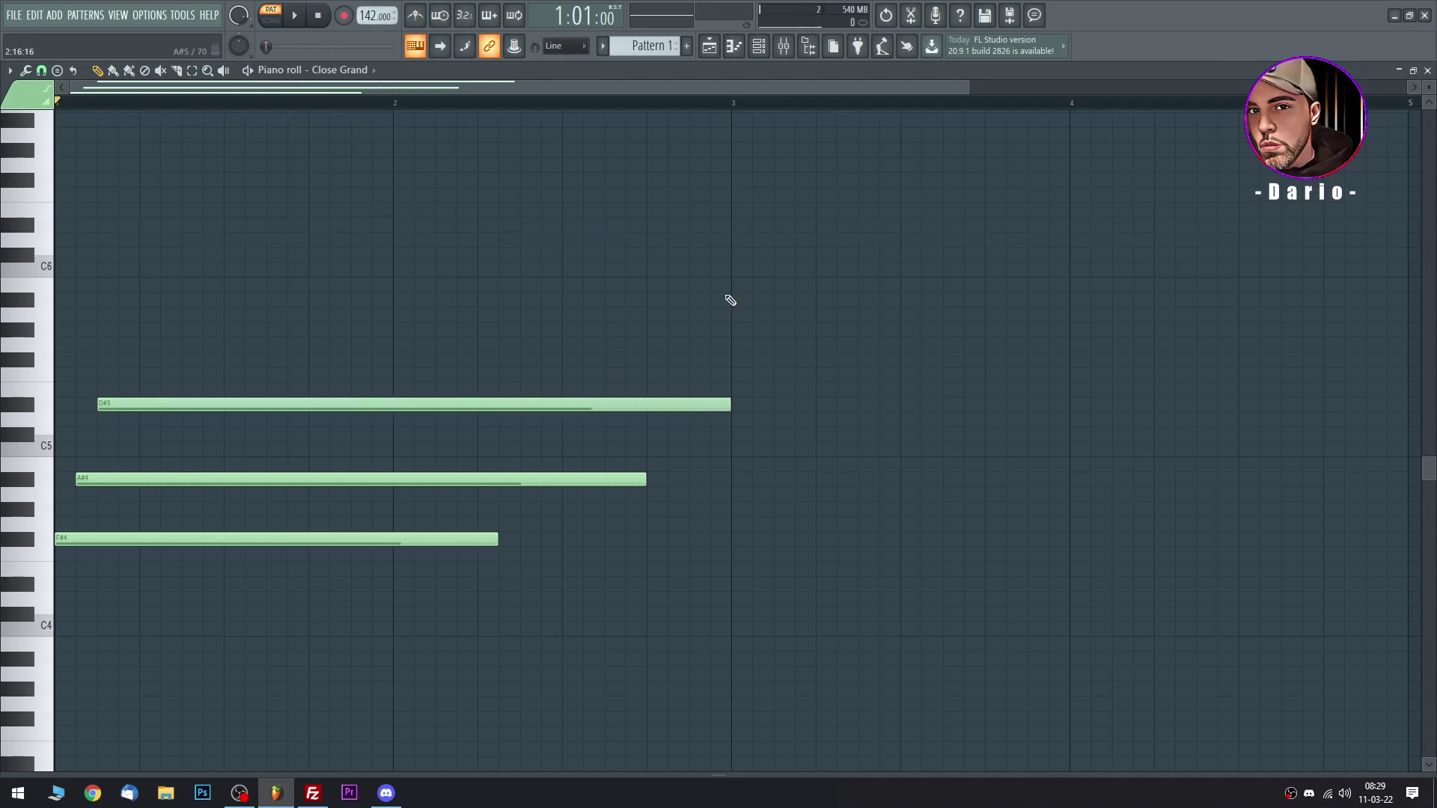
Set the project tempo to 92 BPM and play the pattern, removing the stray C5 note.
left_click_drag(968, 82, 1380, 83)
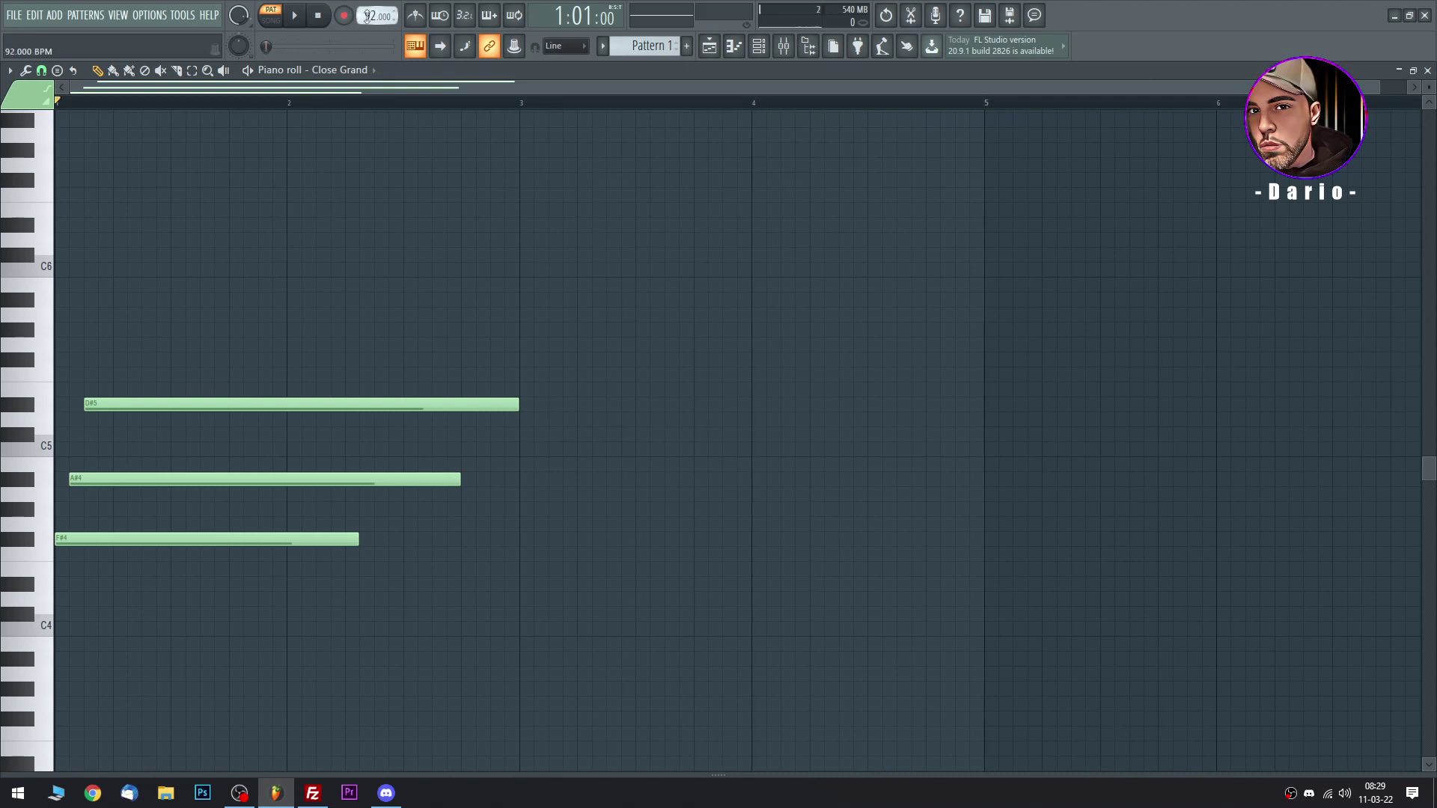
key("space")
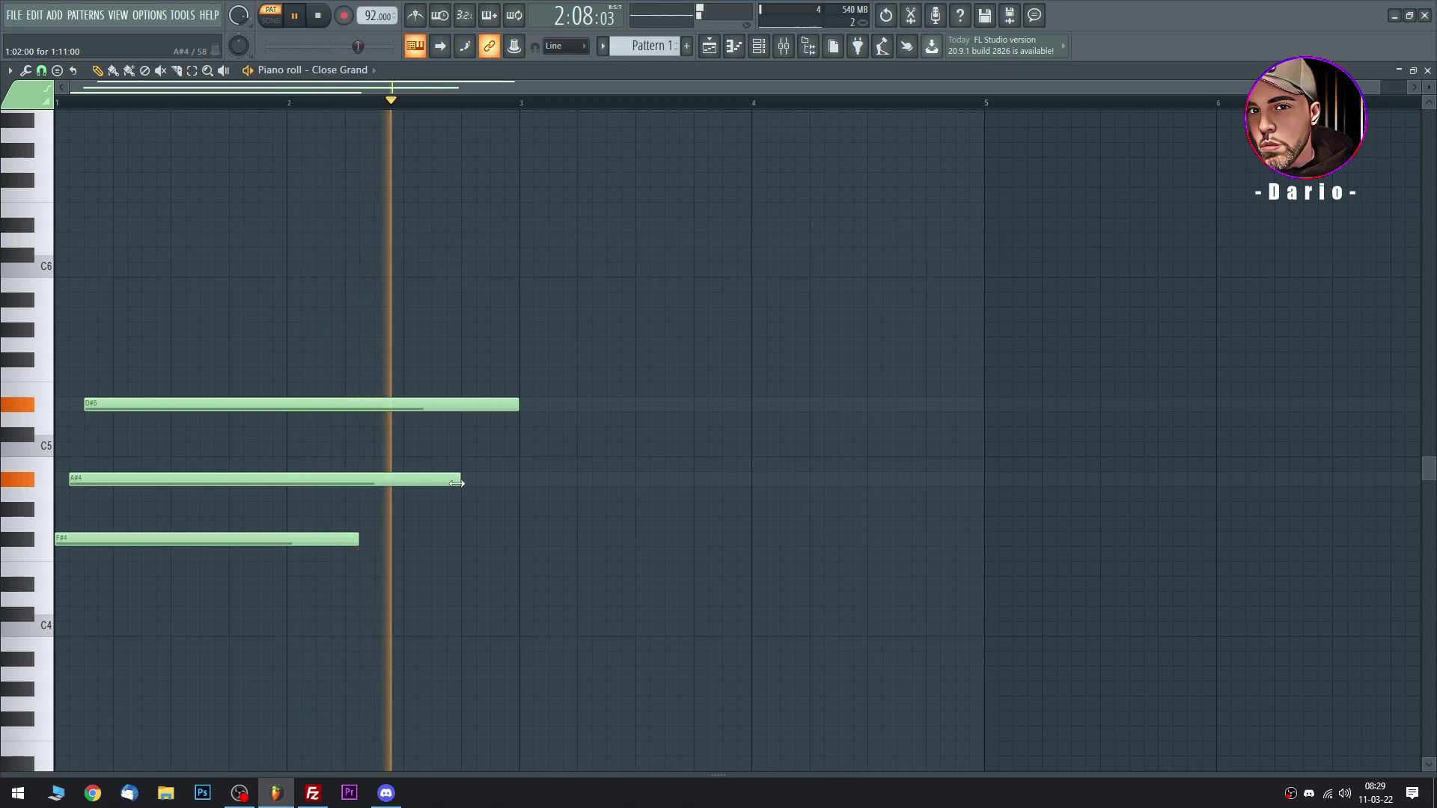
left_click(381, 432)
right_click(498, 435)
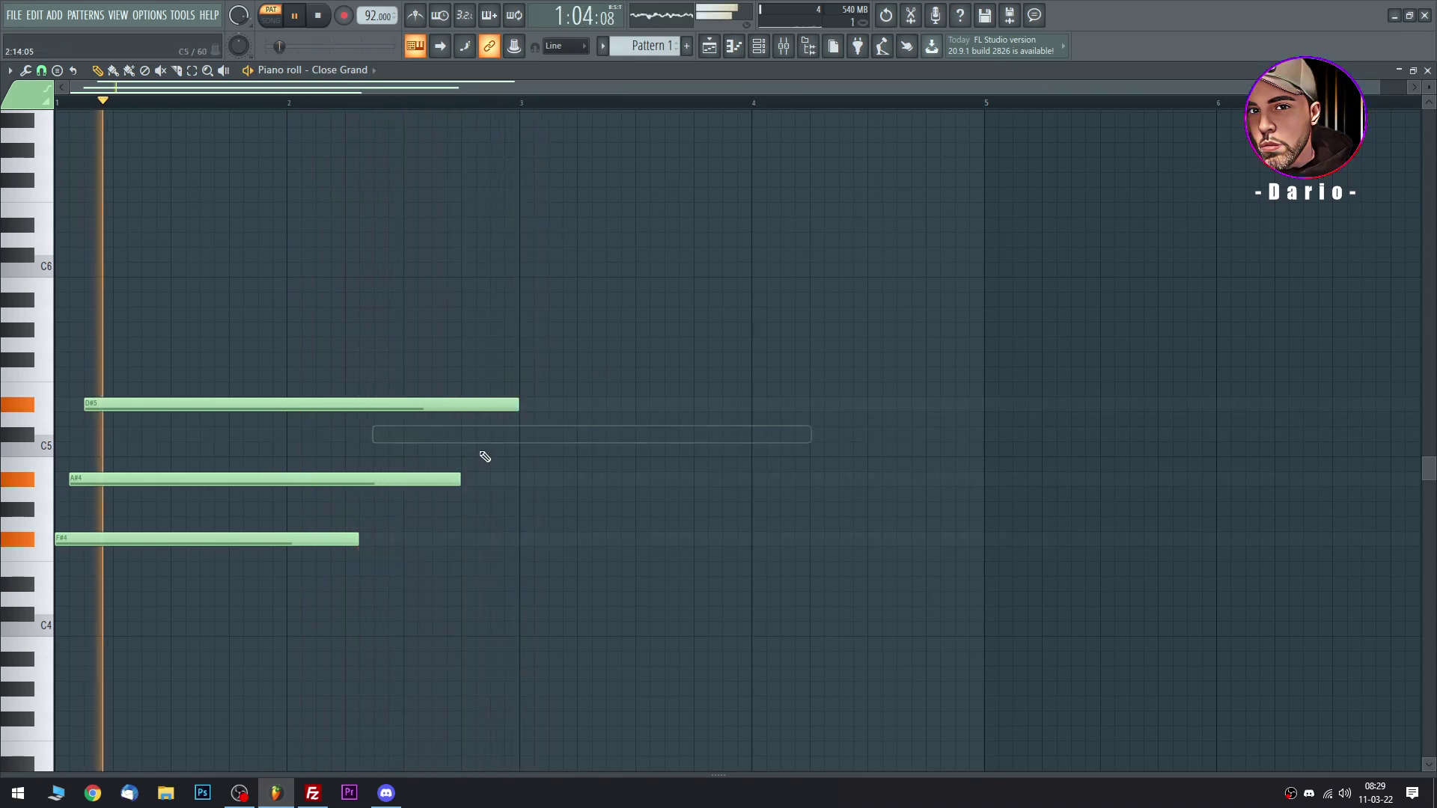
Shorten the F#4, A#4 and D#5 notes so that all three end one step before bar 2.
key("space")
left_click_drag(273, 550, 259, 549)
key("space")
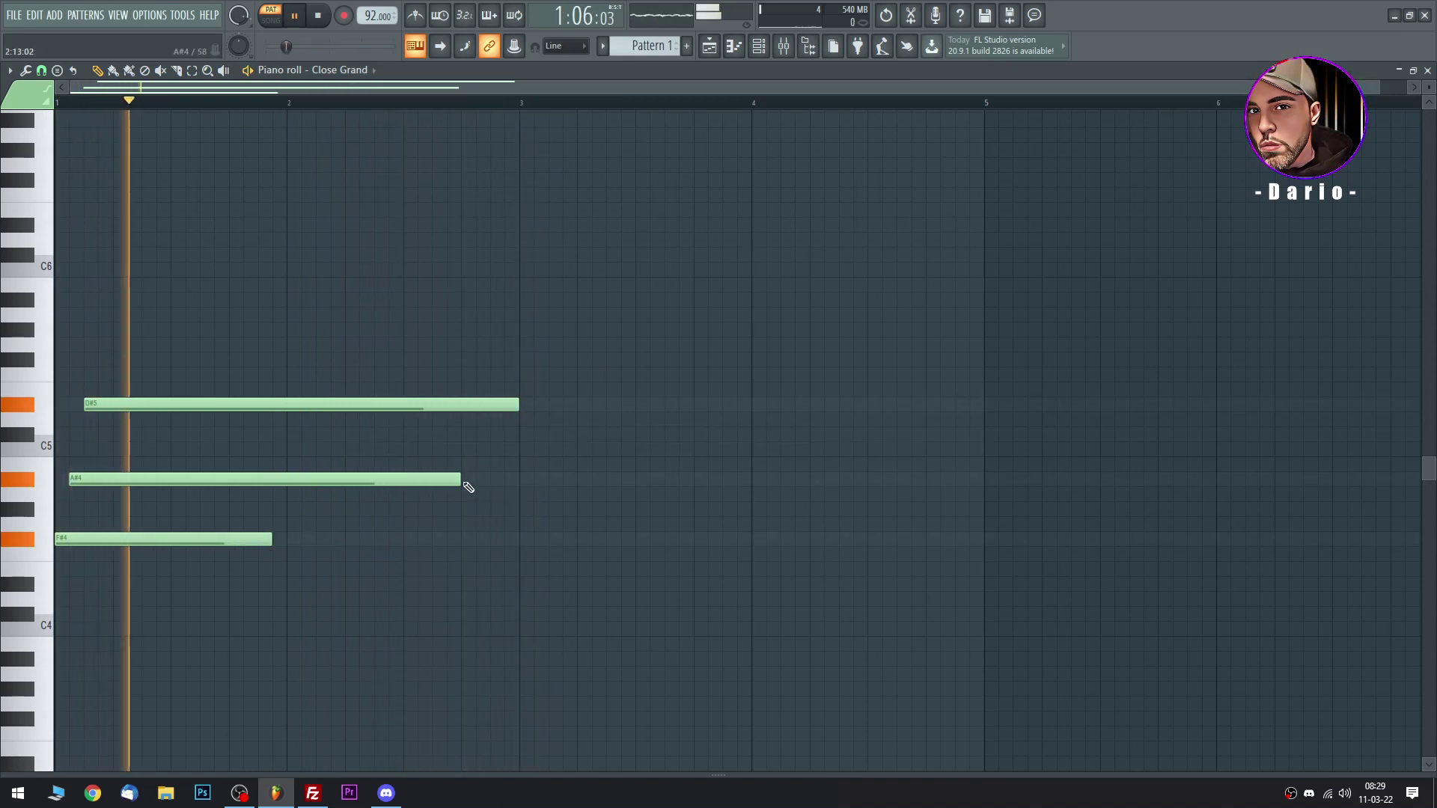
left_click_drag(463, 490, 274, 491)
key("space")
left_click_drag(518, 410, 287, 423)
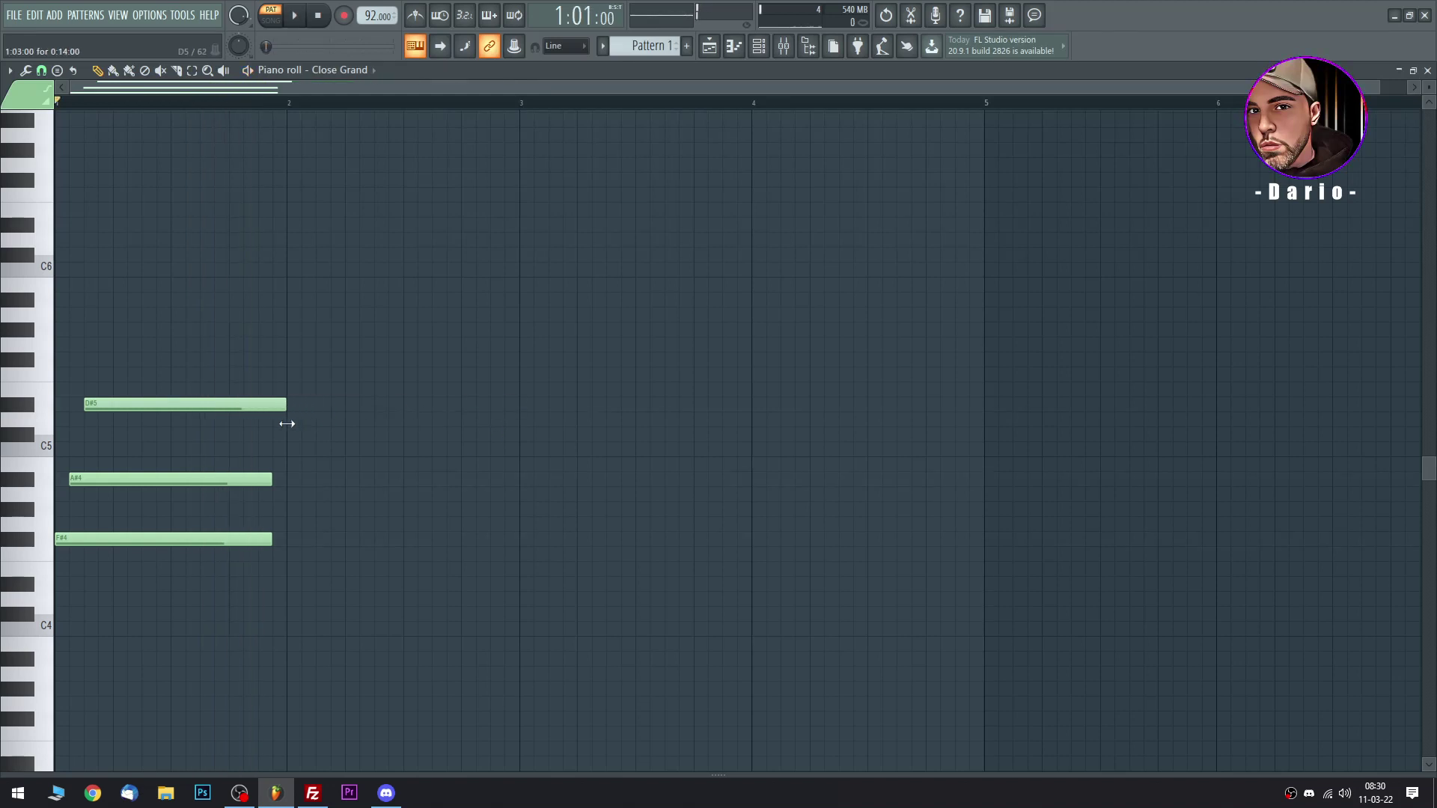
Add a staggered chord of 13-step notes on F4, A#4 and C#5 in bar 2 and play both chords.
left_click_drag(283, 568, 286, 550)
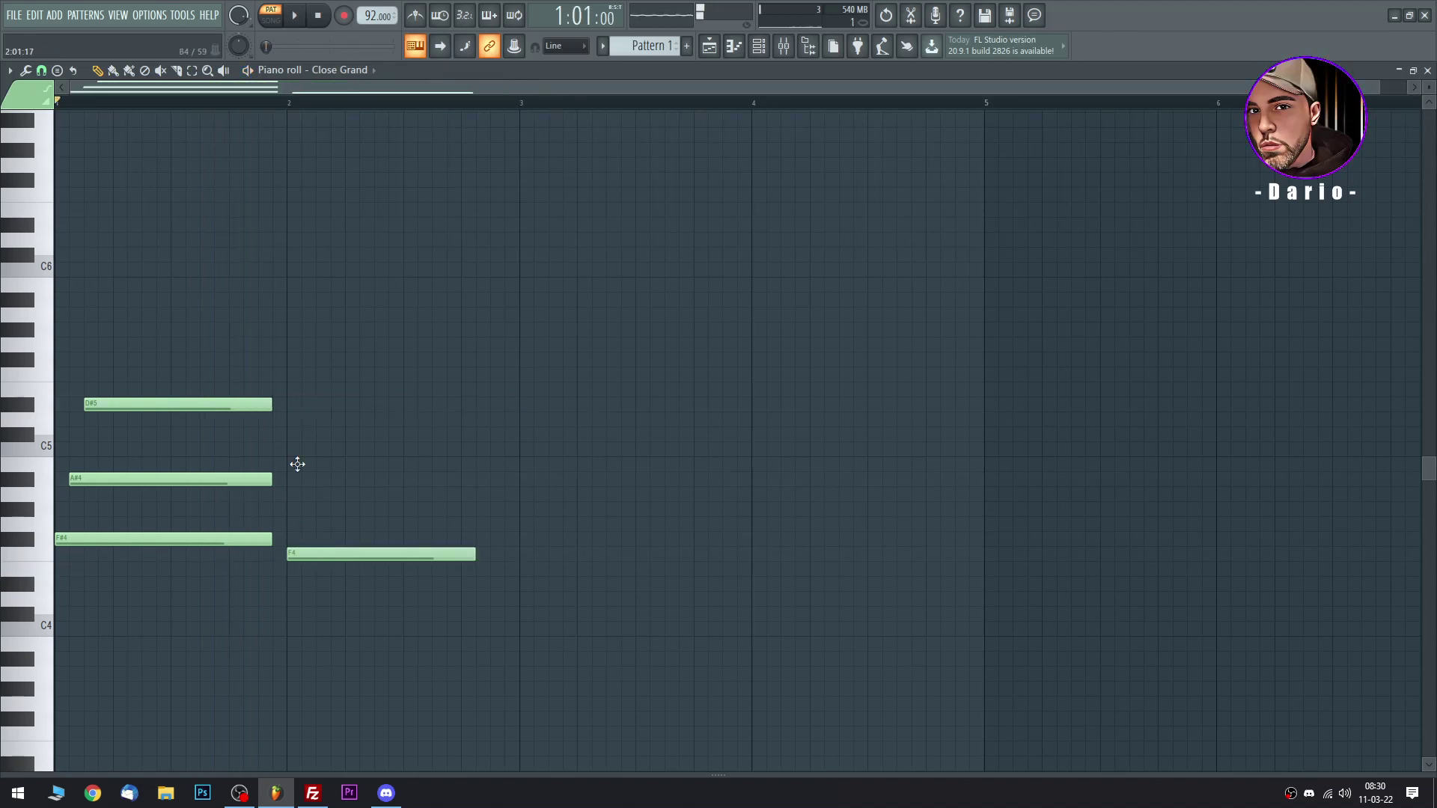
mouse_move(298, 465)
left_mouse_down()
mouse_move(297, 492)
mouse_move(298, 474)
left_mouse_up()
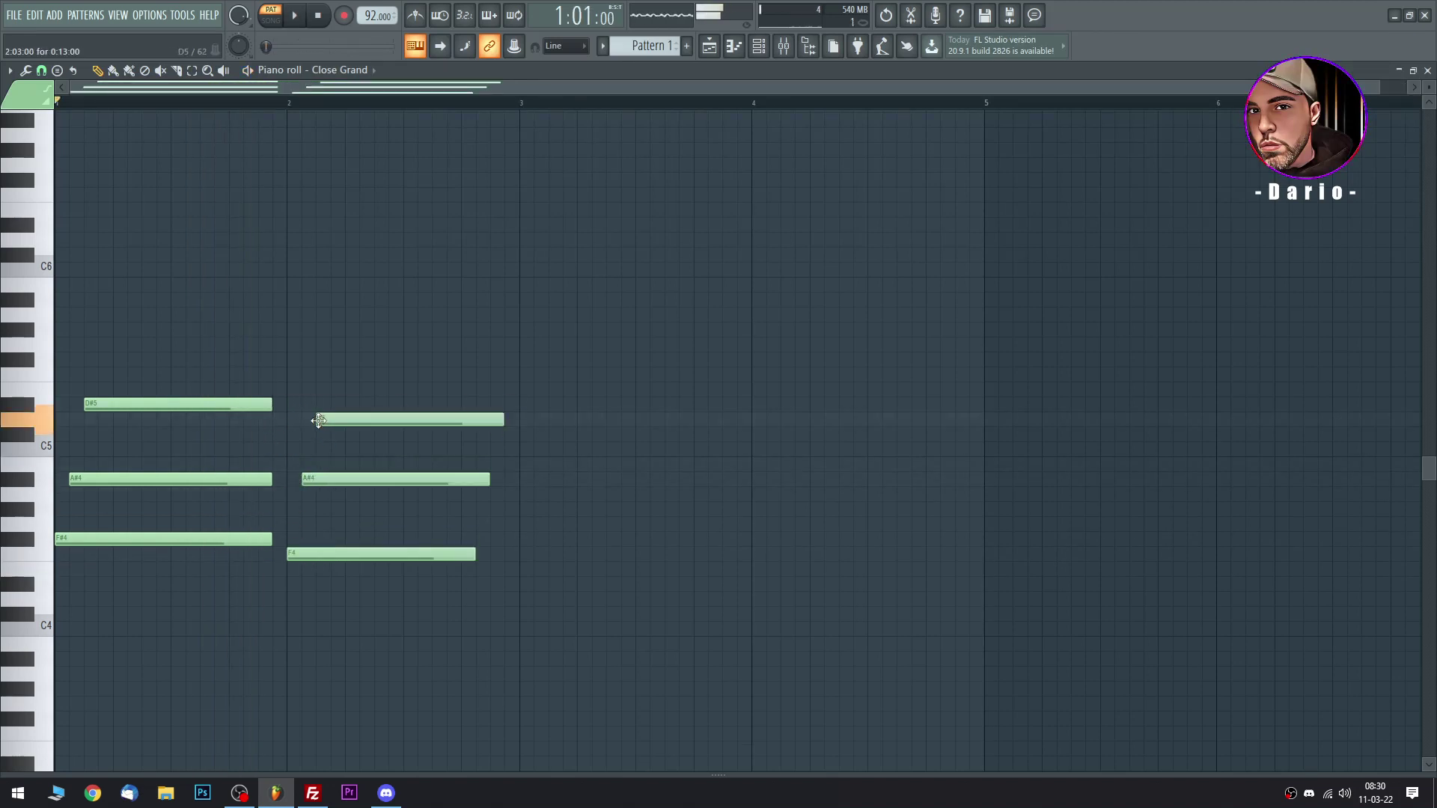
left_click_drag(313, 417, 314, 439)
key("space")
left_click(491, 366)
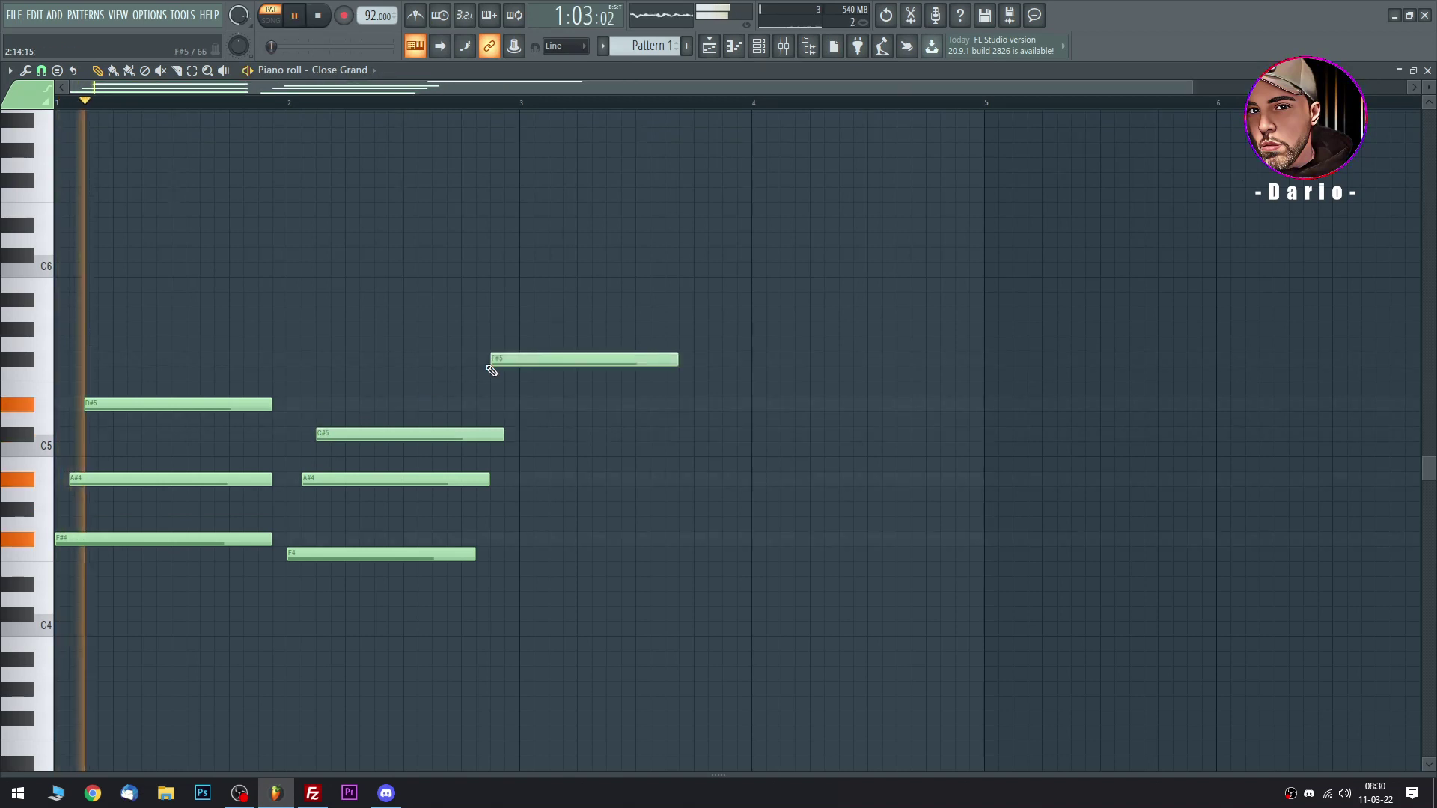
right_click(524, 365)
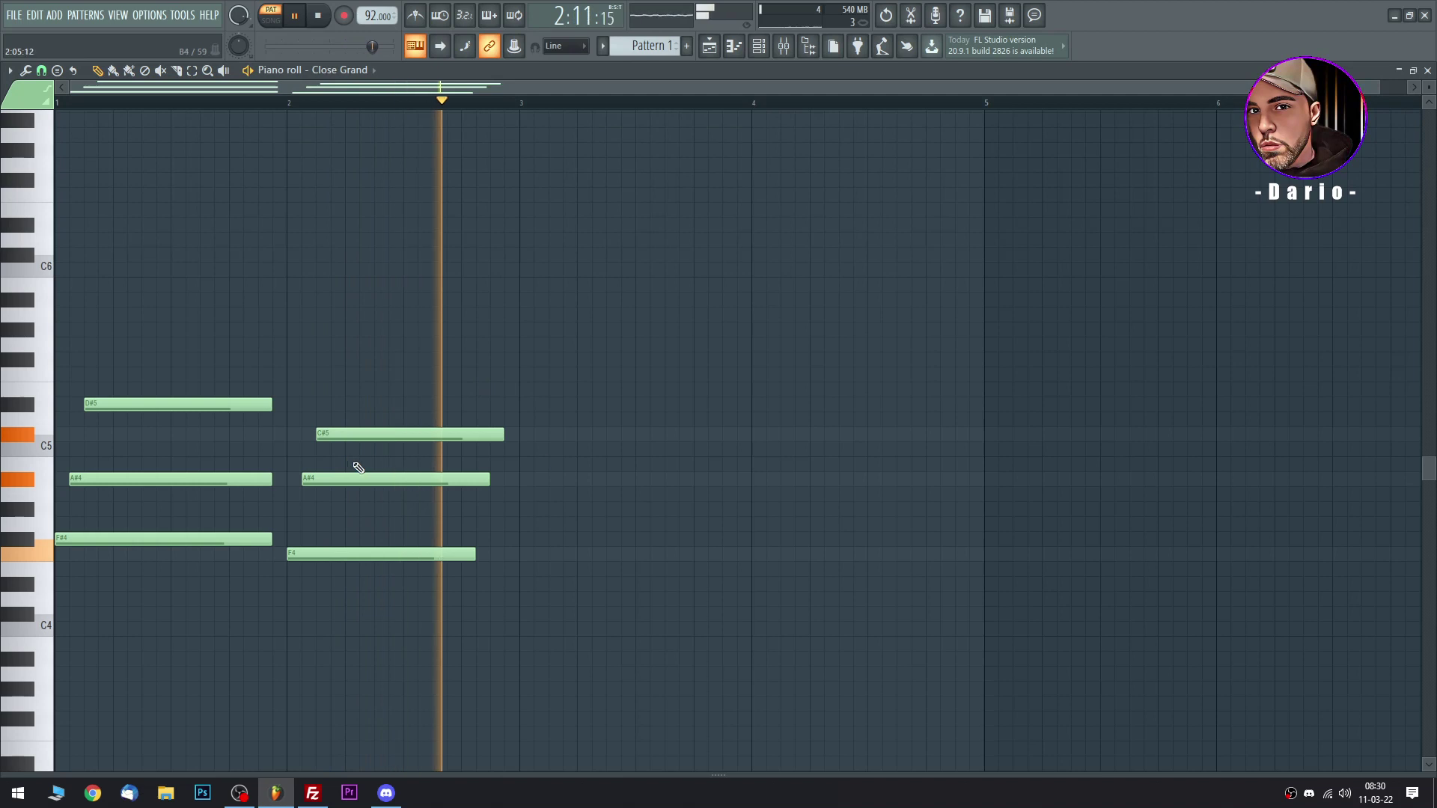
key("space")
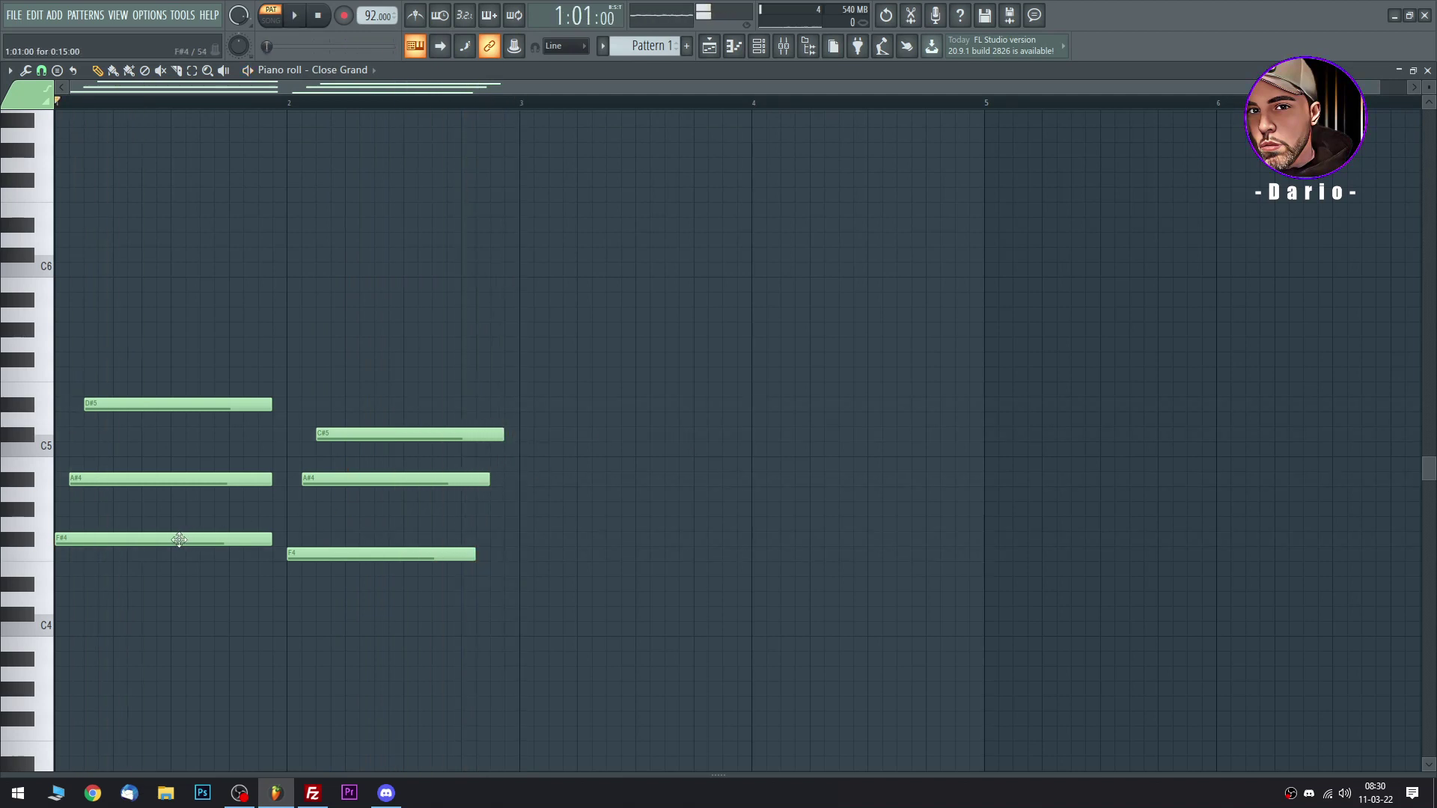
Duplicate both chords into bars 3 and 4 and start playback, removing the stray high note.
key("ctrl+a")
key("ctrl+b")
key("space")
left_click(611, 289)
right_click(612, 289)
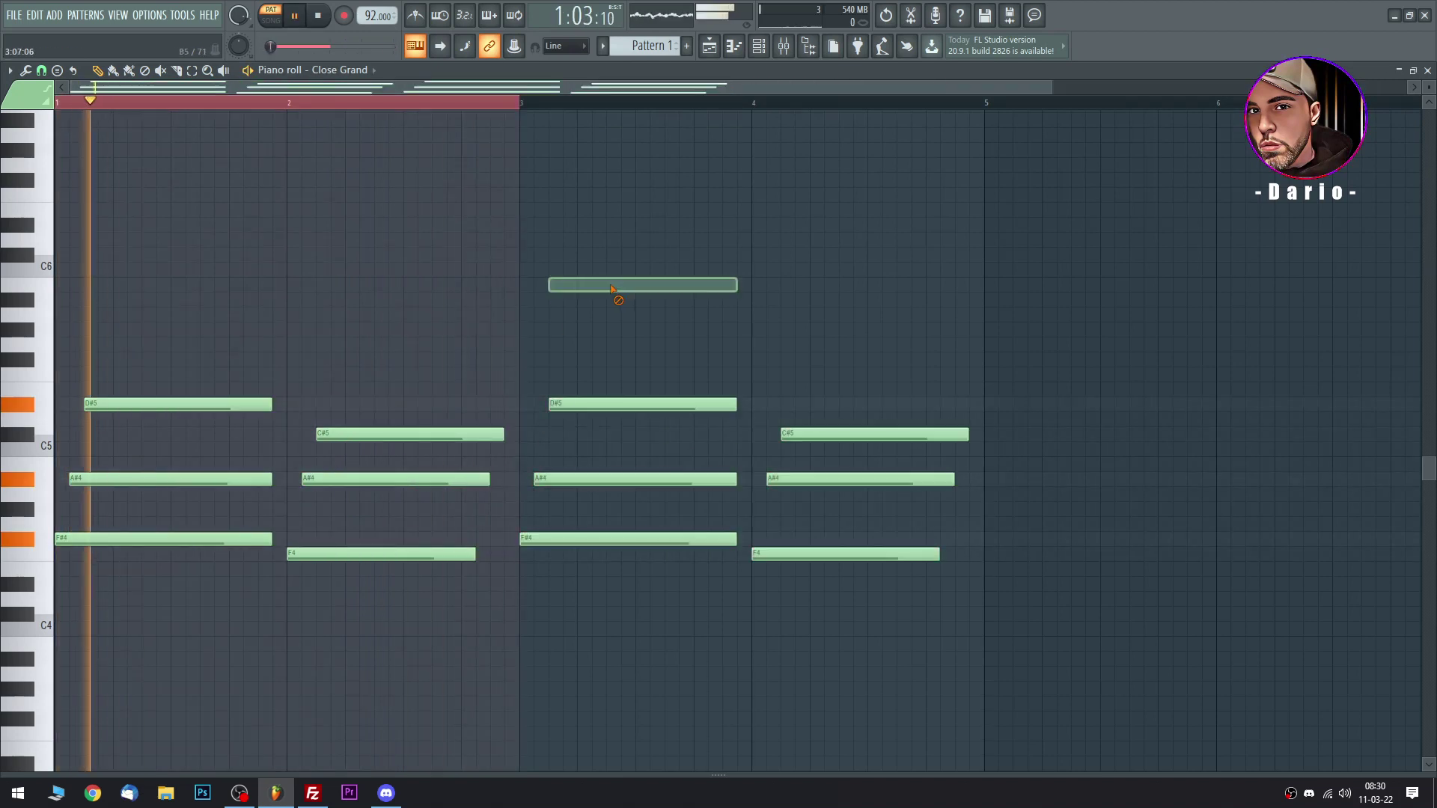
Try a 13-step D#3 bass note at the start of bar 1, remove it, and play the chords alone.
scroll(606, 335, "down", 3)
key("space")
scroll(149, 599, "down", 3)
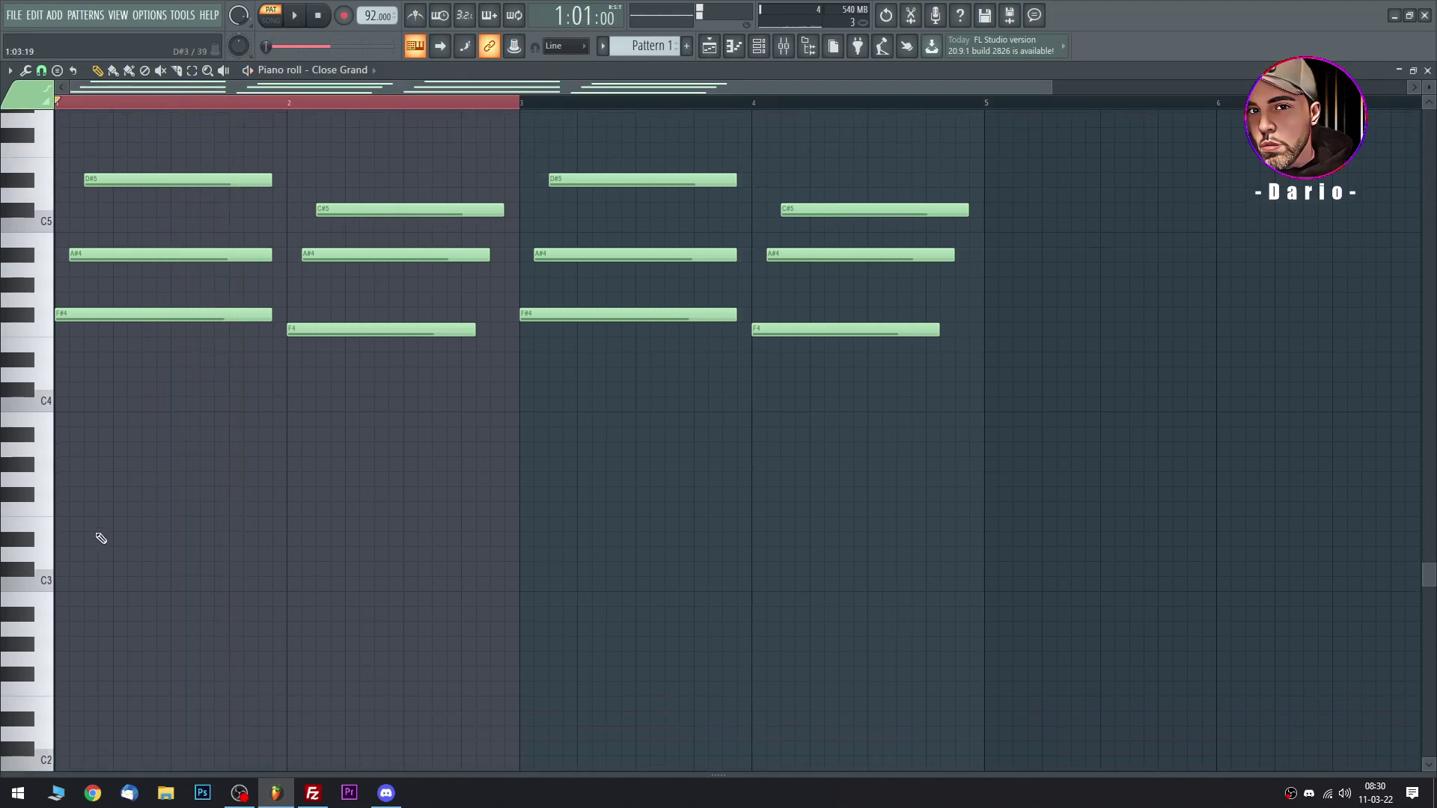
left_click_drag(100, 539, 38, 543)
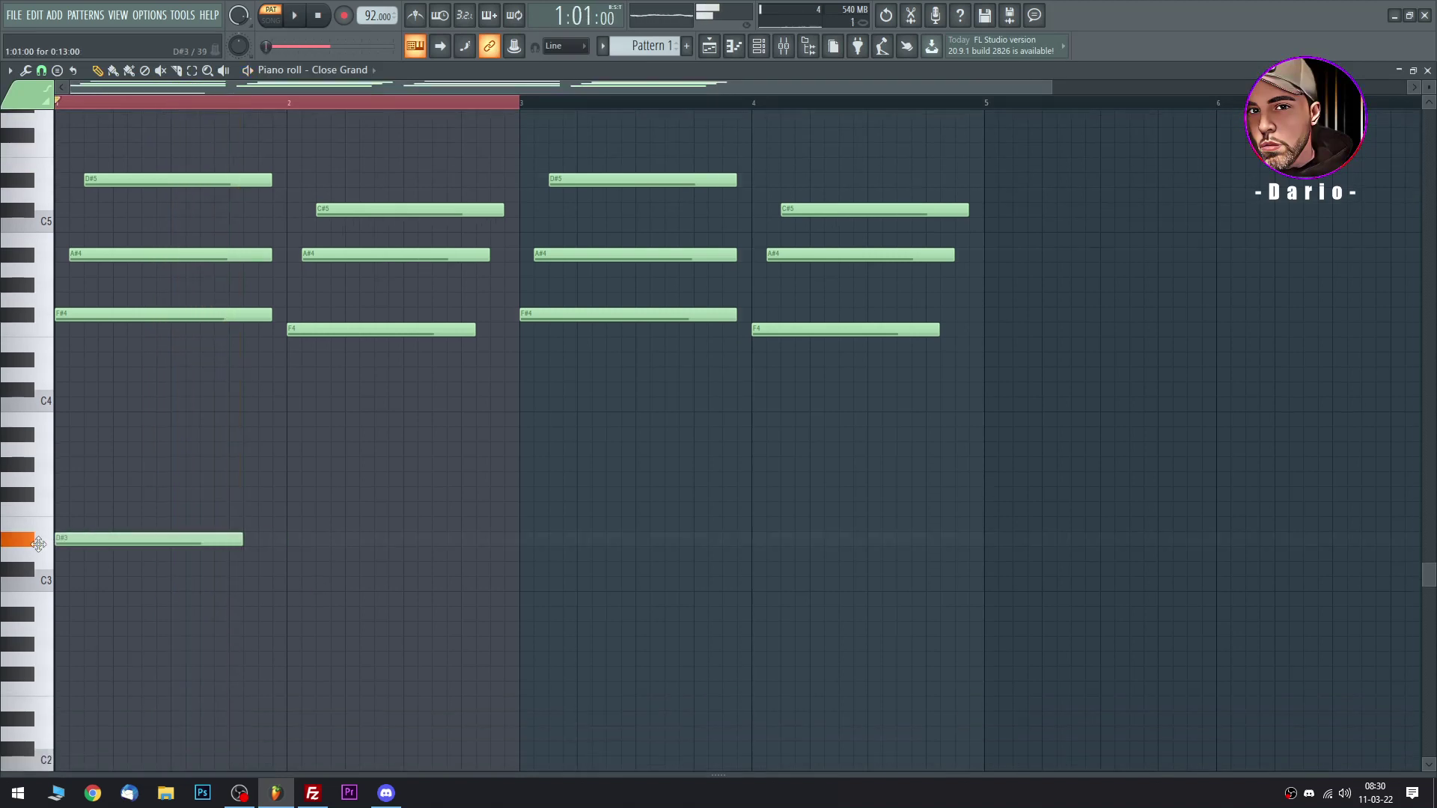
right_click(144, 538)
key("space")
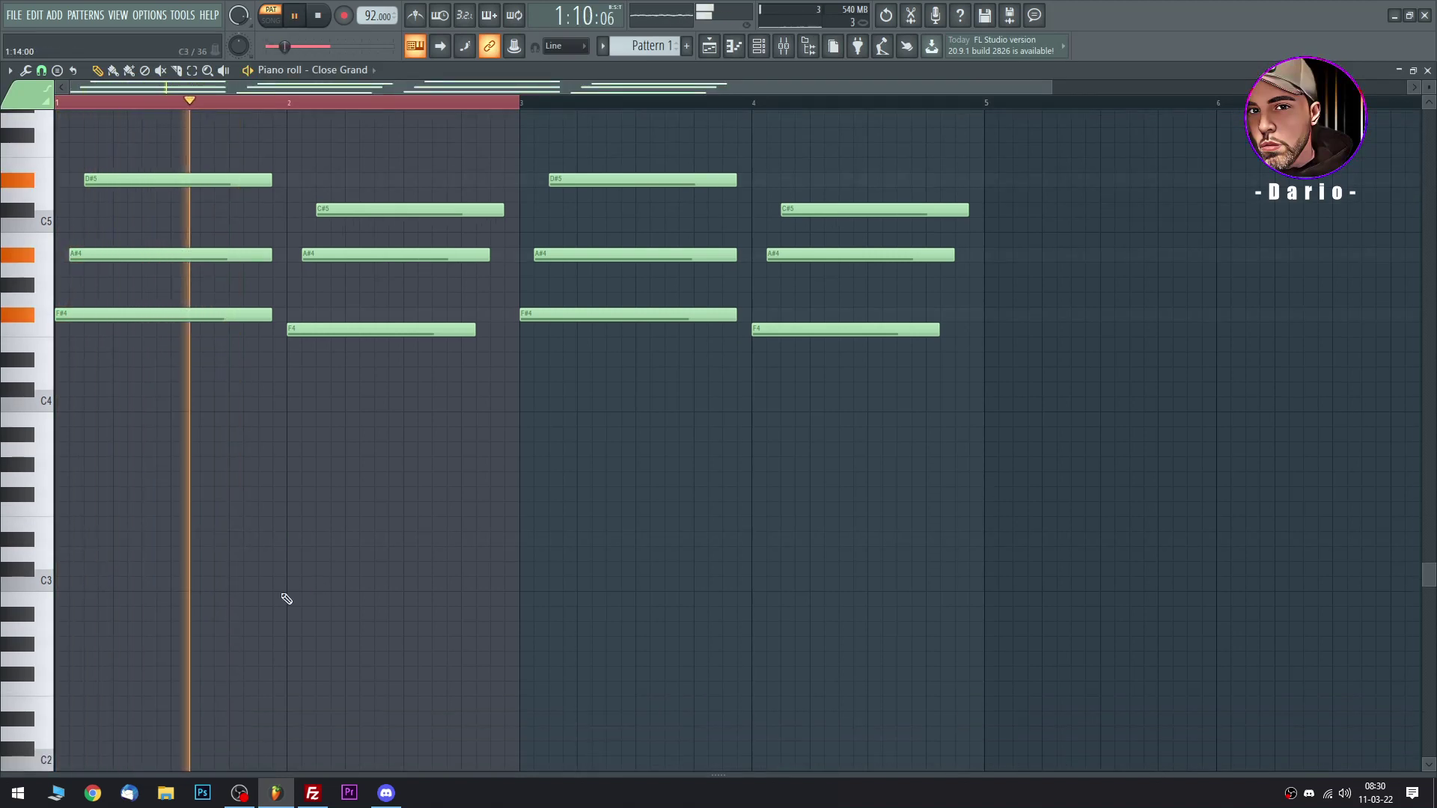
key("space")
Add 13-step bass notes on A#2 at the start of bar 2 and D#3 at the start of bar 1, and play them.
left_click(288, 625)
left_click_drag(283, 621, 286, 601)
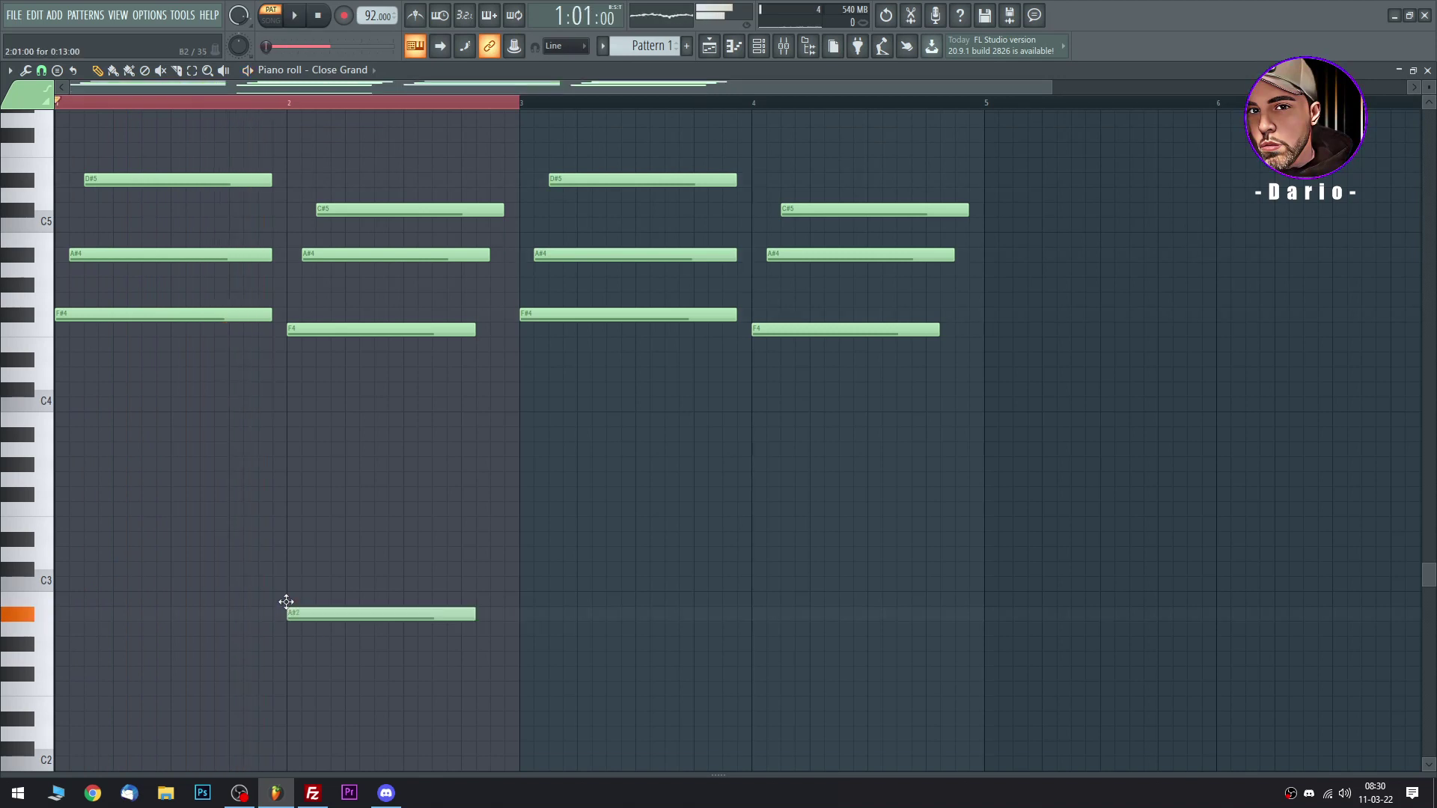
key("space")
key("space")
left_click_drag(97, 569, 43, 532)
key("space")
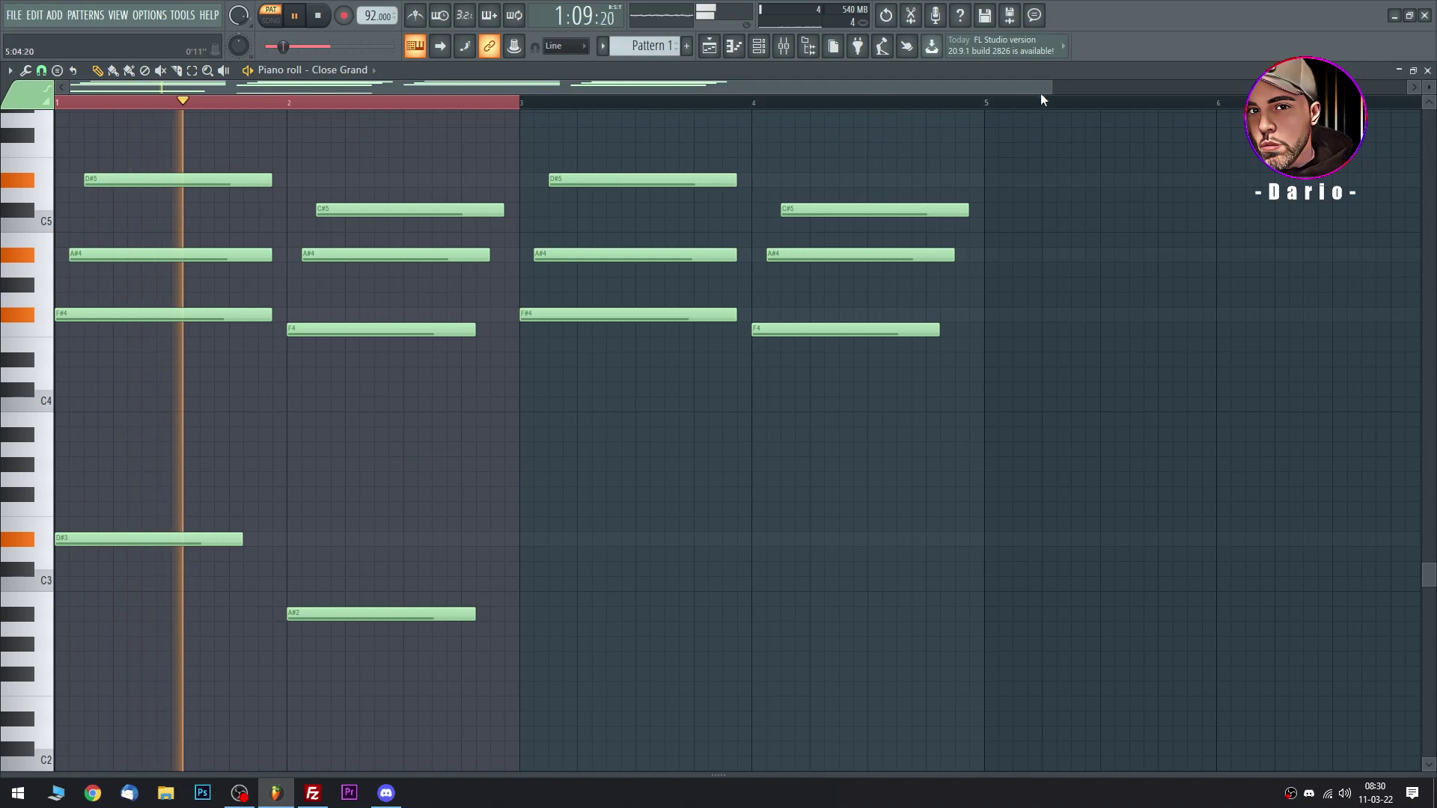
Clear the time selection and repeat the bass line with 13-step notes on D#3 in bar 3 and A#2 in bar 4.
left_click_drag(1048, 88, 1239, 89)
left_click(193, 72)
left_click(169, 129)
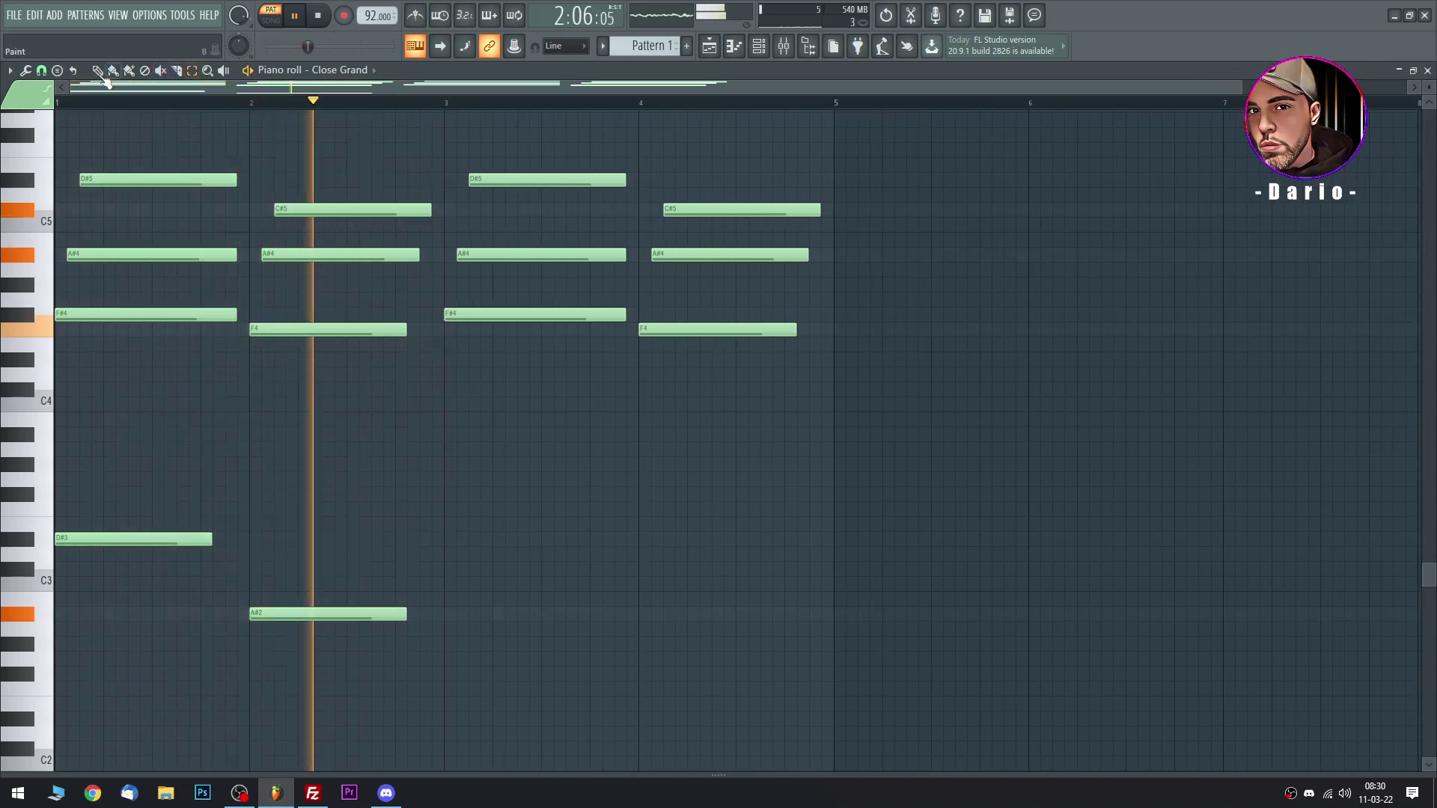
left_click(447, 539)
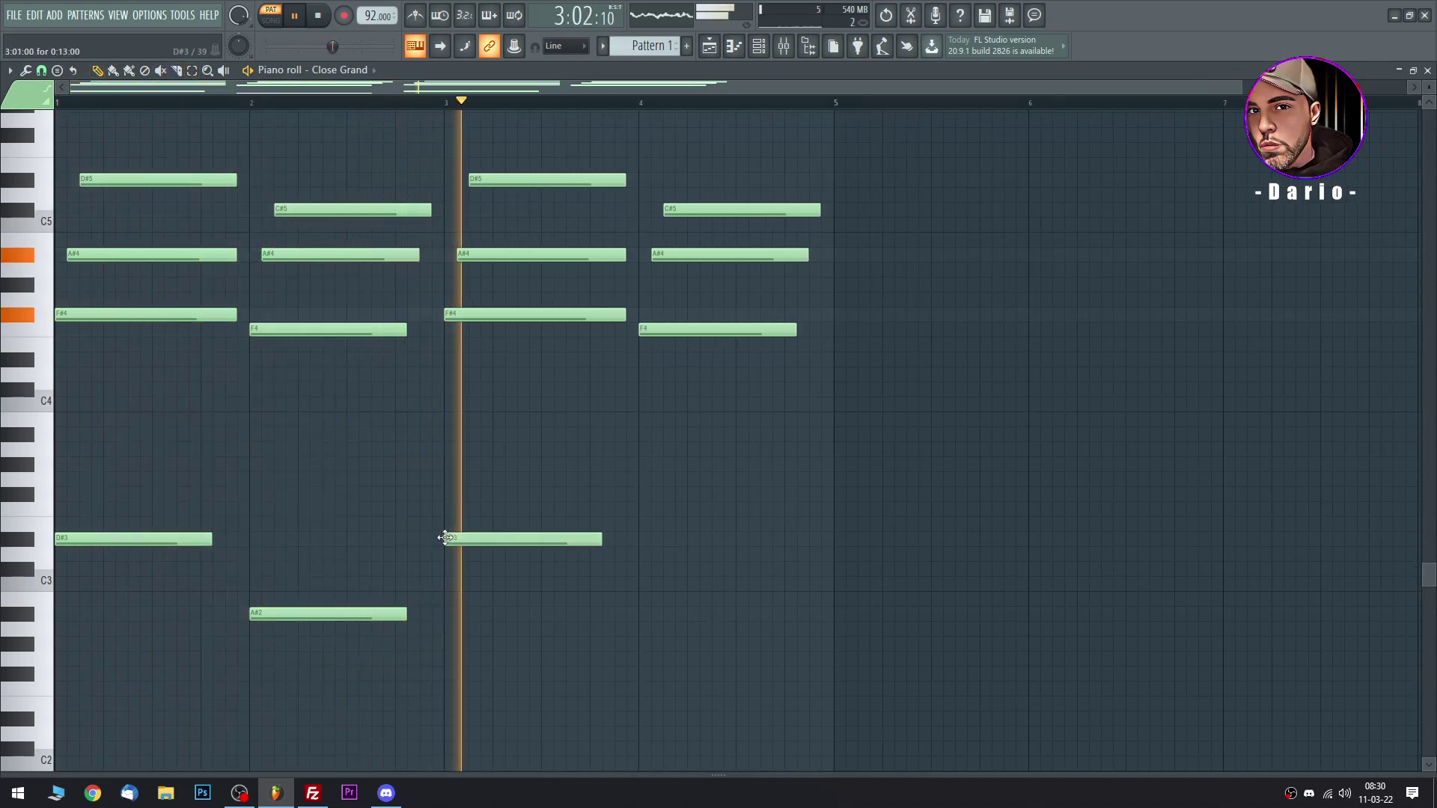
left_click(642, 614)
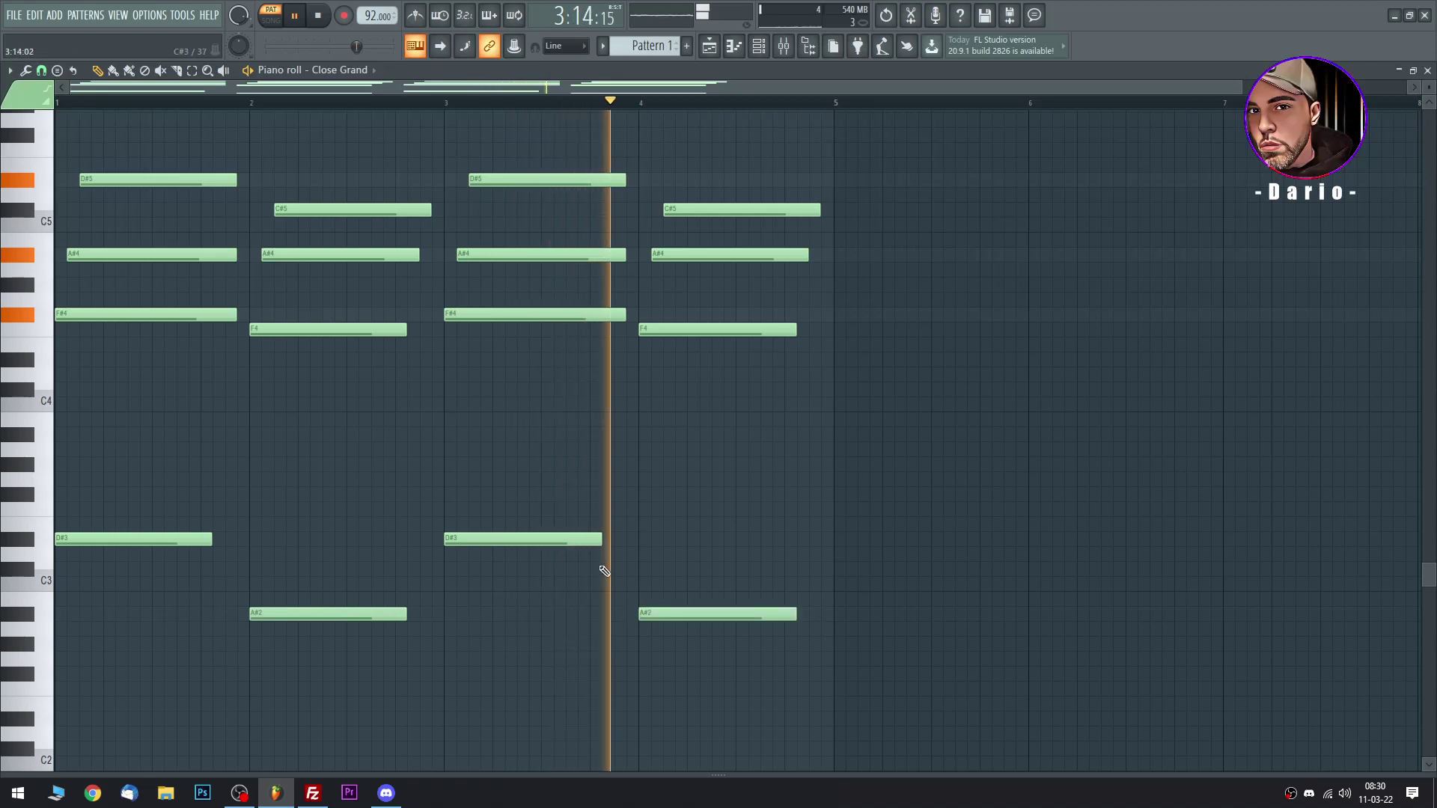
Shorten the D#3 bass note in bar 3 to 9 steps, removing the stray G#3 note.
left_click_drag(603, 539, 565, 552)
left_click(584, 464)
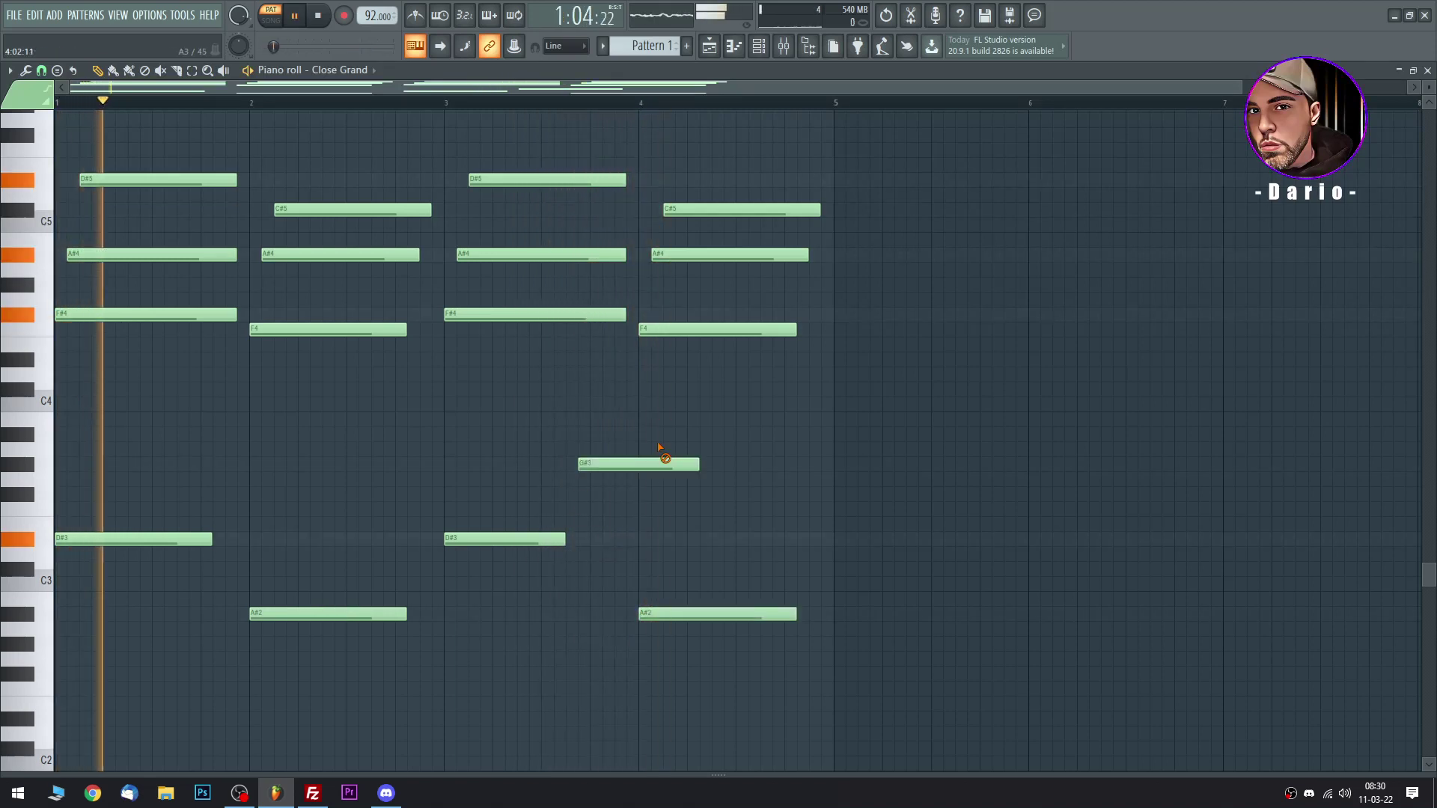
right_click(660, 463)
left_click_drag(565, 539, 553, 538)
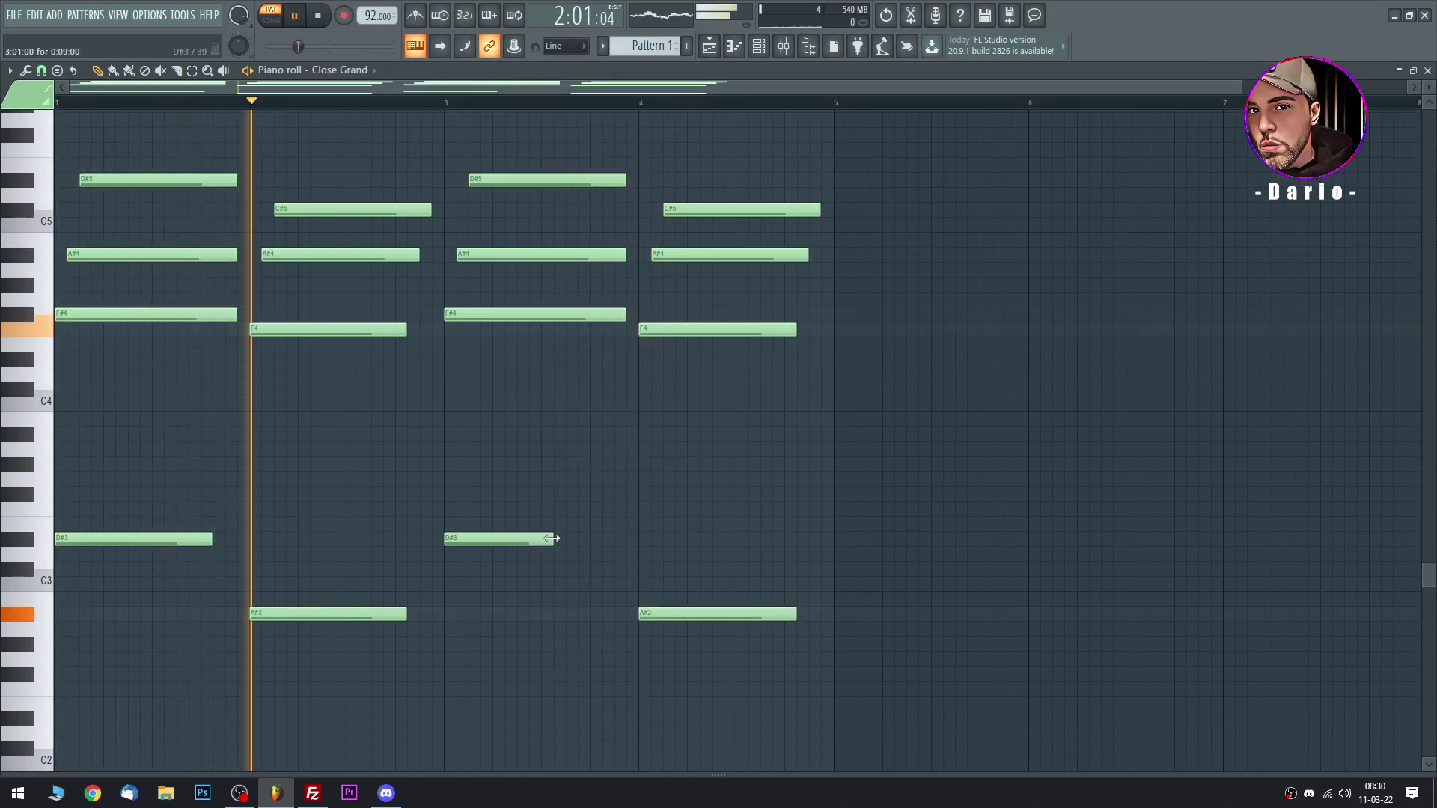
Add a 2-step D#3 note at step 11 of bar 3 and a 2-step F3 note at step 15, and restart playback.
left_click(608, 537)
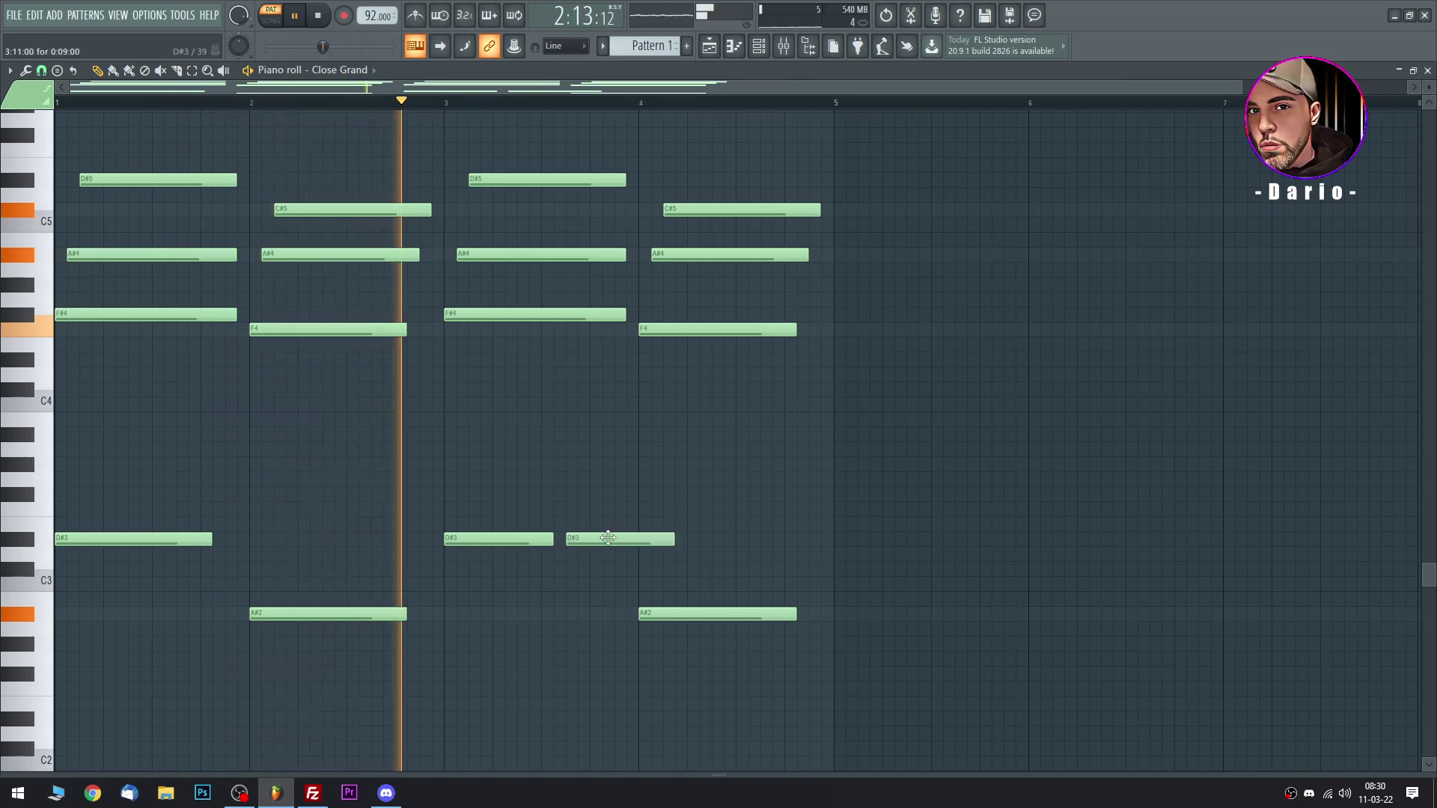
left_click_drag(673, 539, 589, 552)
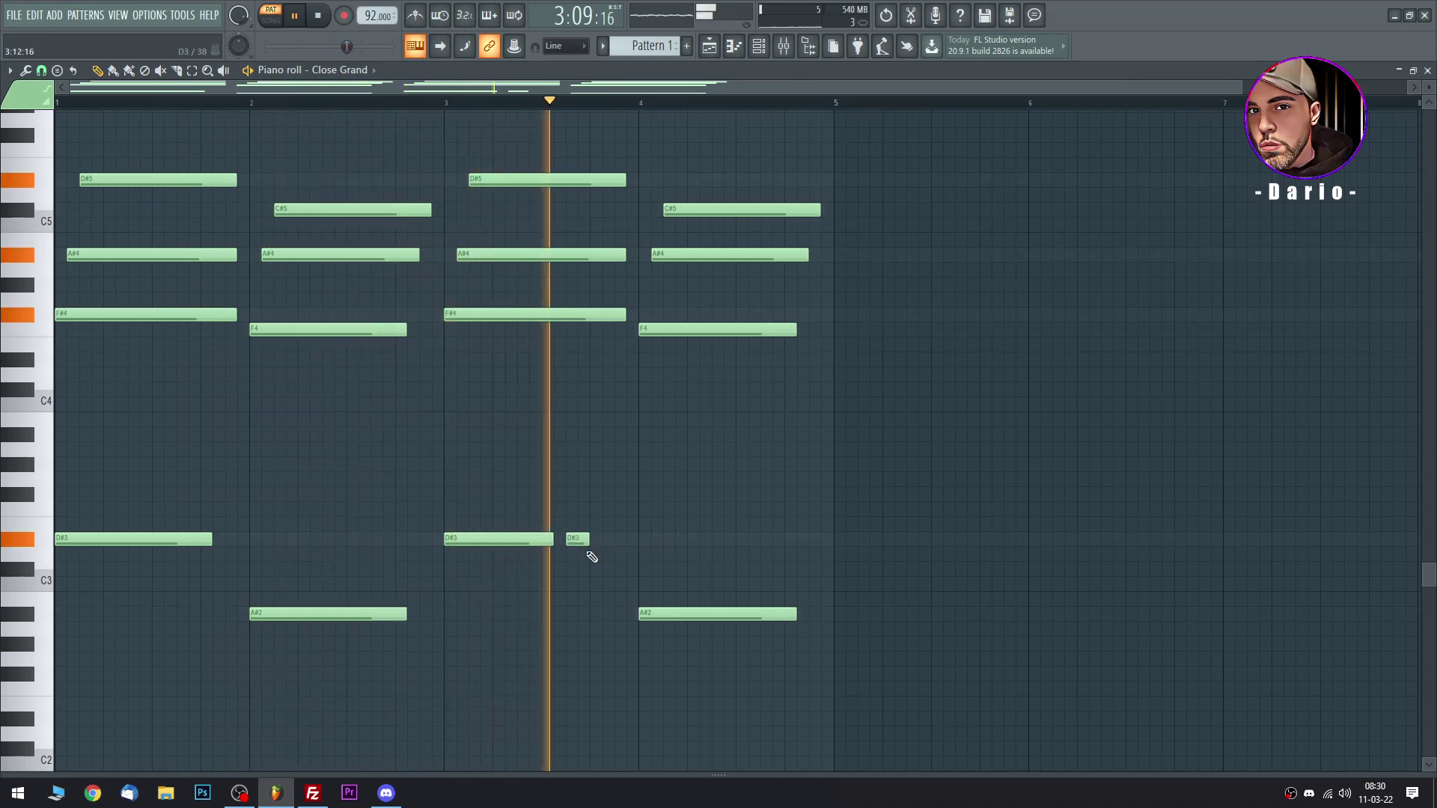
key("space")
key("space")
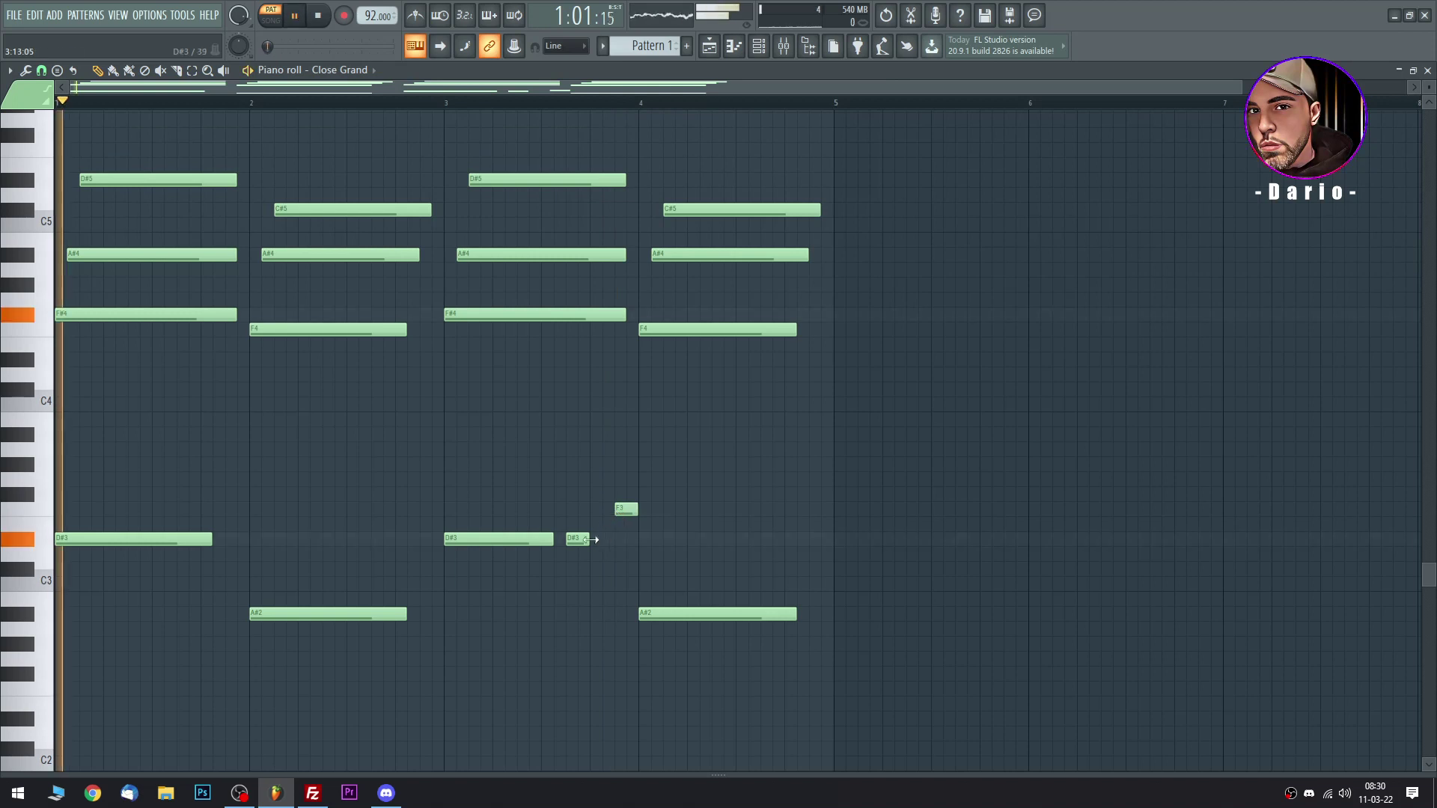
Try a 3-step length for the short D#3 note and an extra F3 note in bar 4, removing the extra note.
left_click_drag(589, 540, 603, 544)
left_click(706, 509)
right_click(729, 495)
right_click(718, 509)
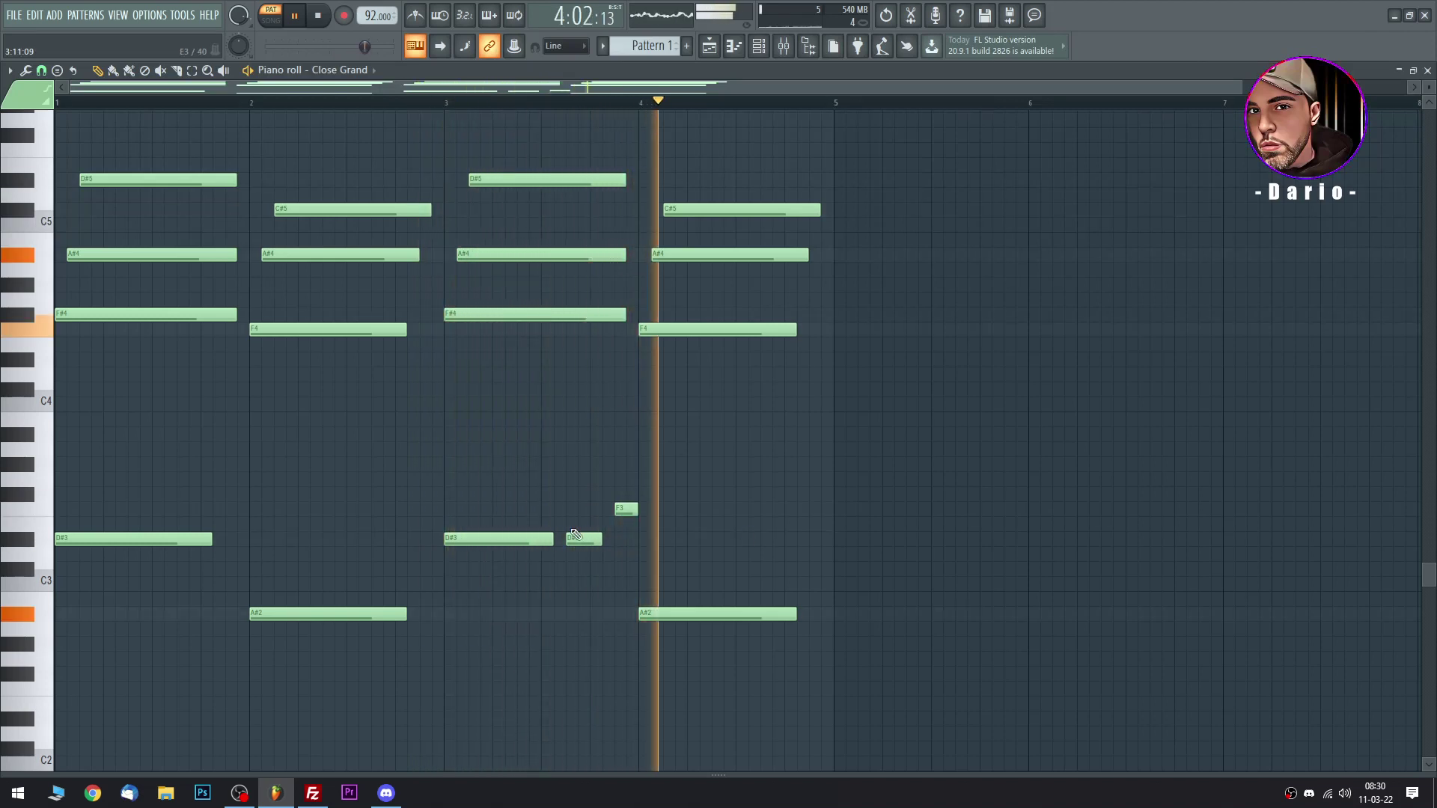
Move the F3 note to step 14 of bar 3 and shorten the D#3 note before it to 2 steps.
left_click_drag(614, 514, 590, 539)
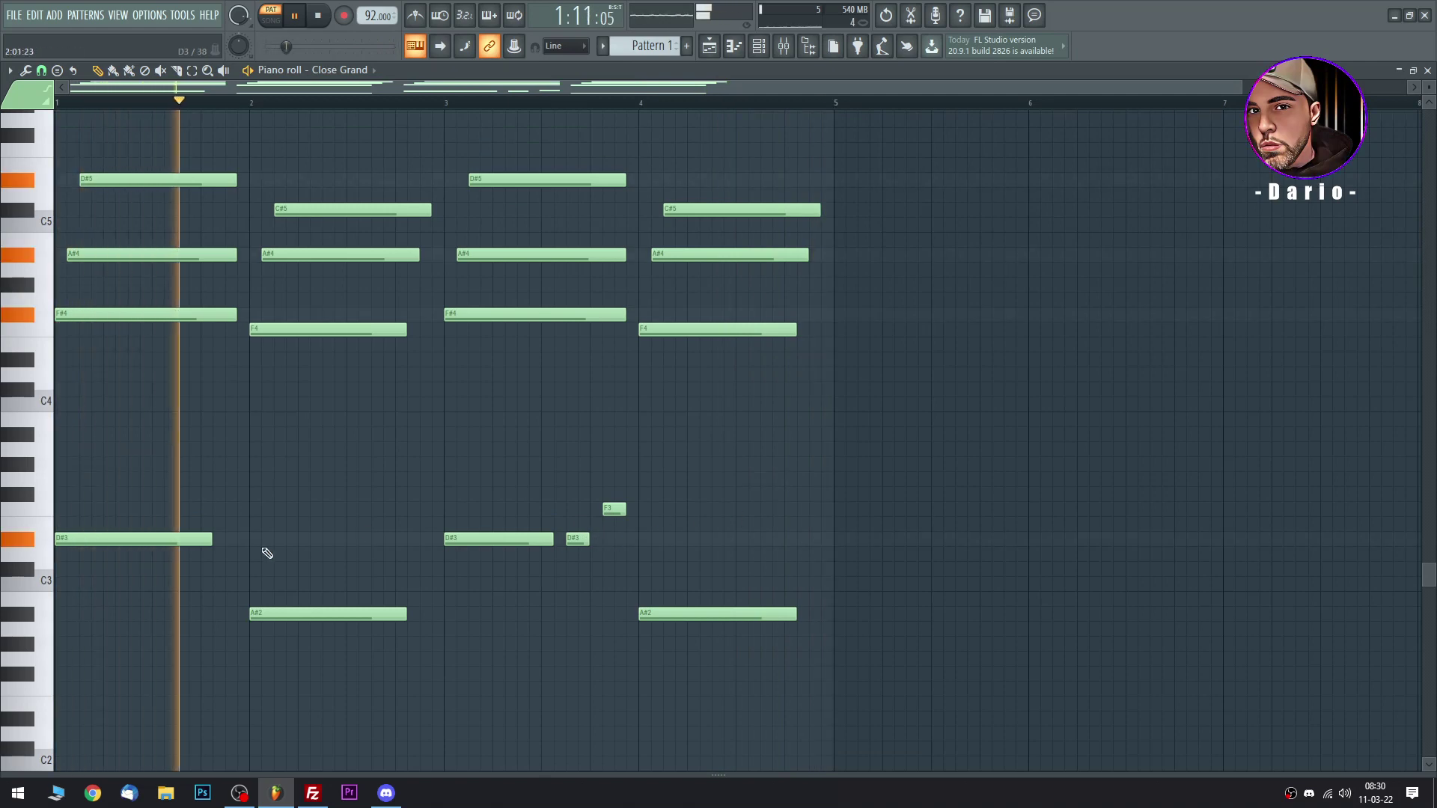
scroll(318, 504, "up", 6)
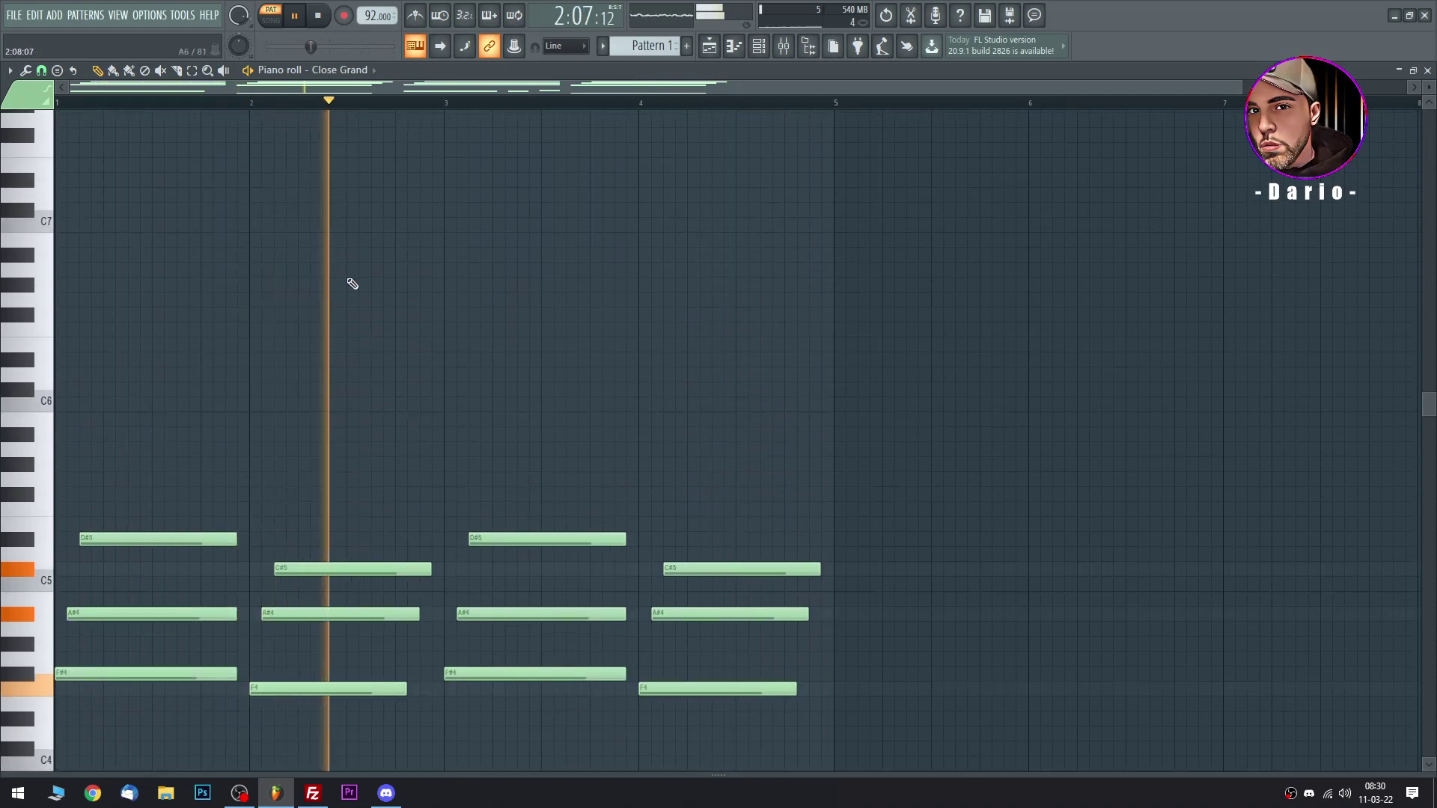
scroll(599, 257, "down", 5)
Close the piano roll and delete the unused Sampler channel from the channel rack.
left_click(1427, 69)
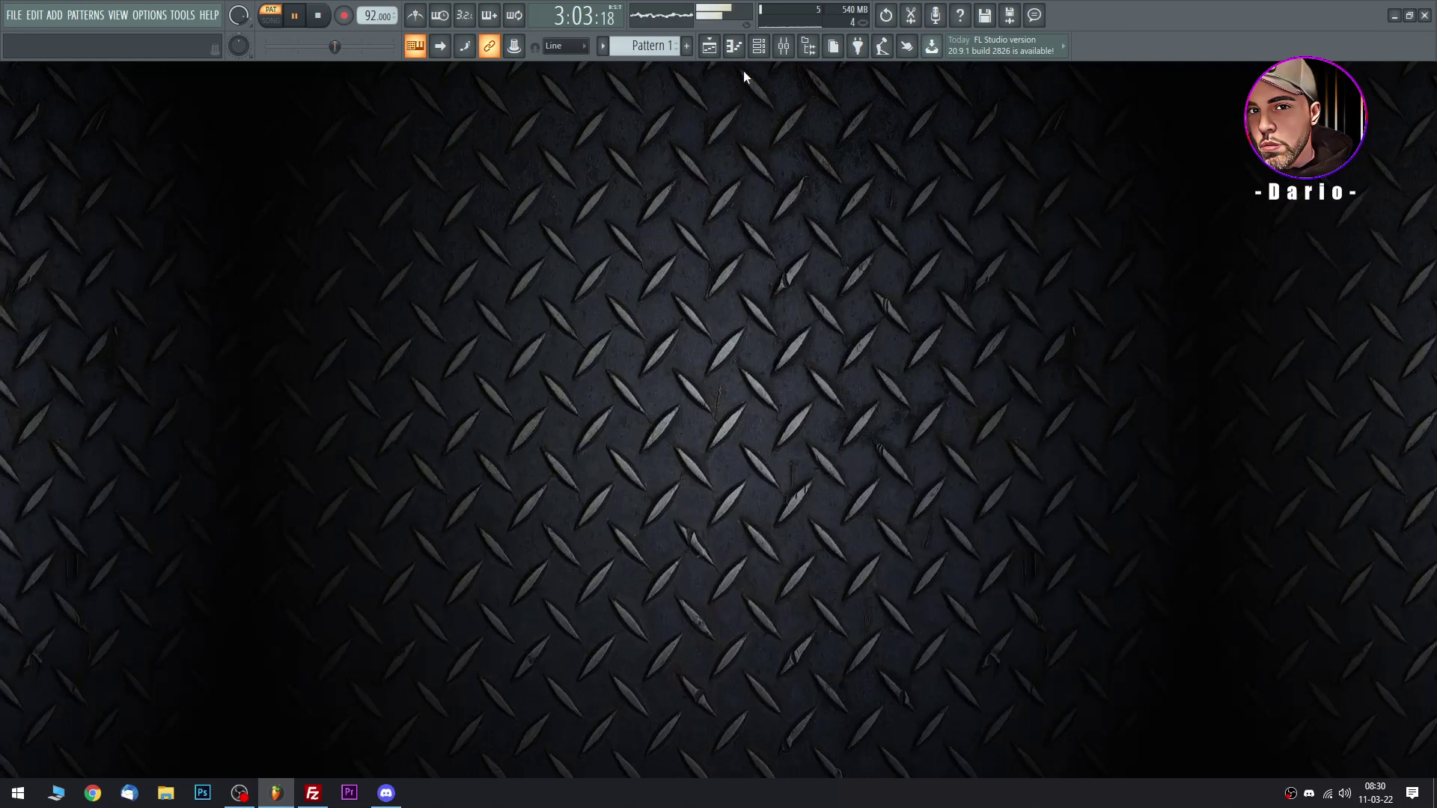
left_click(762, 47)
left_click_drag(399, 281, 671, 320)
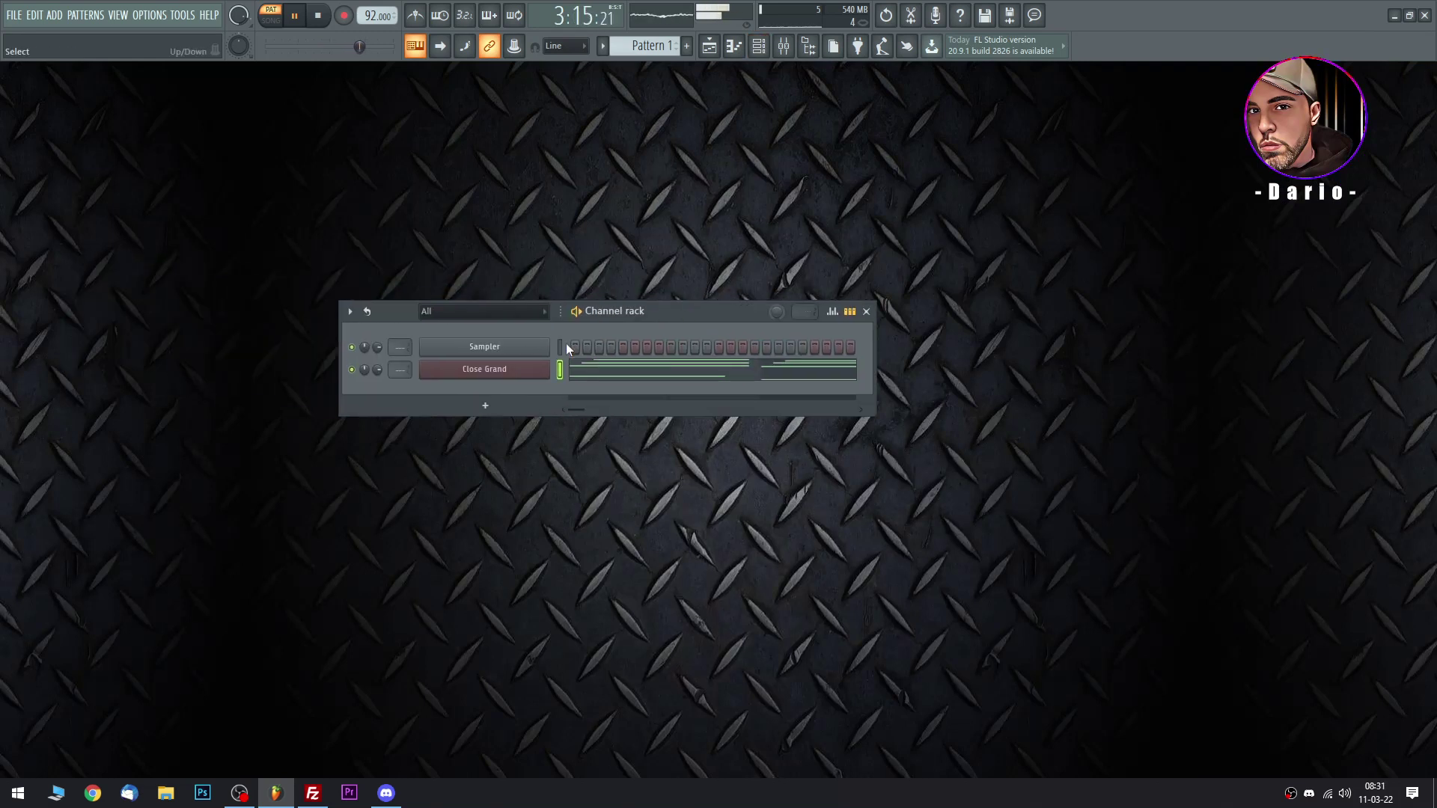
right_click(504, 346)
left_click(576, 491)
Clone the Close Grand channel and close the clone's instrument window.
right_click(495, 349)
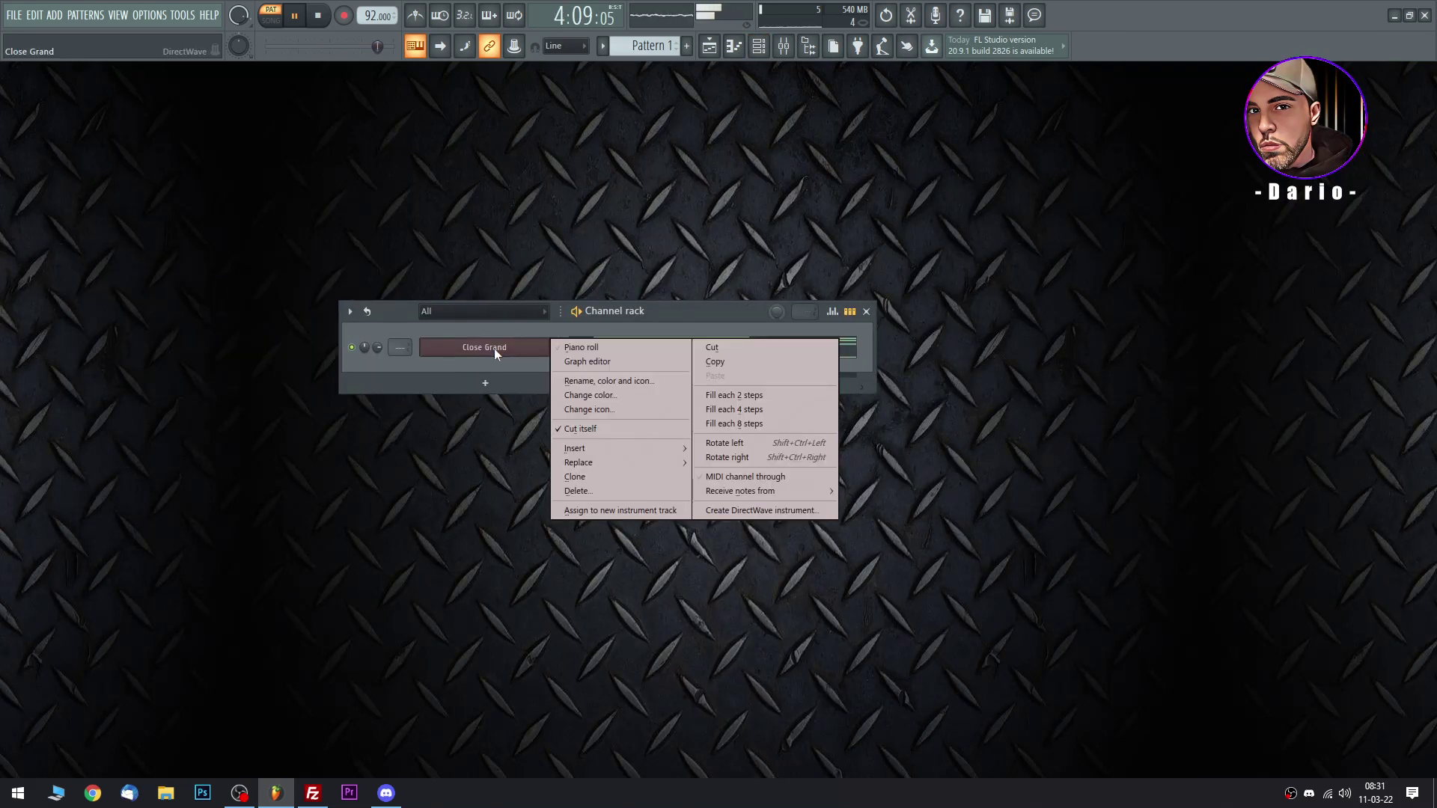
left_click(578, 480)
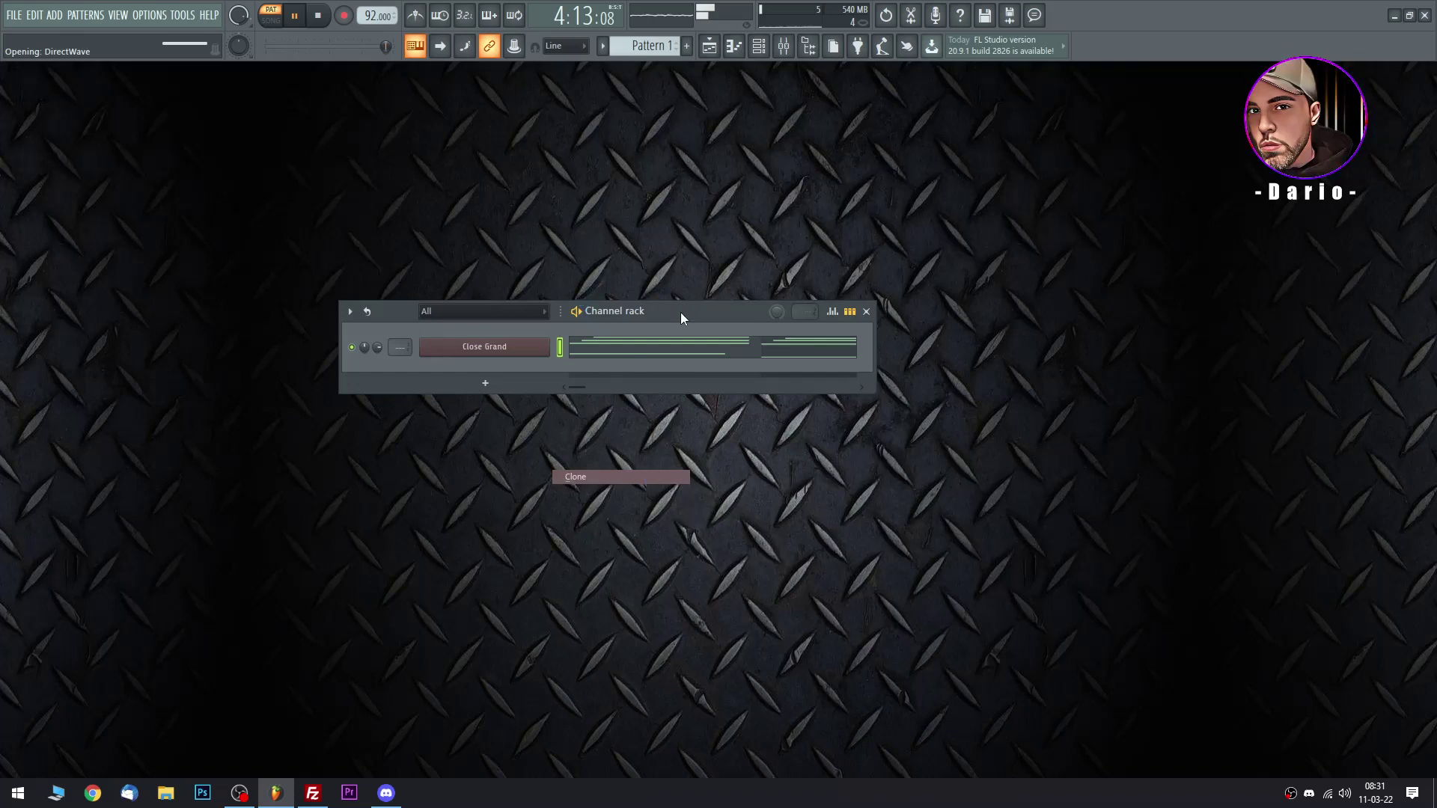
left_click_drag(663, 219, 747, 219)
key("Escape")
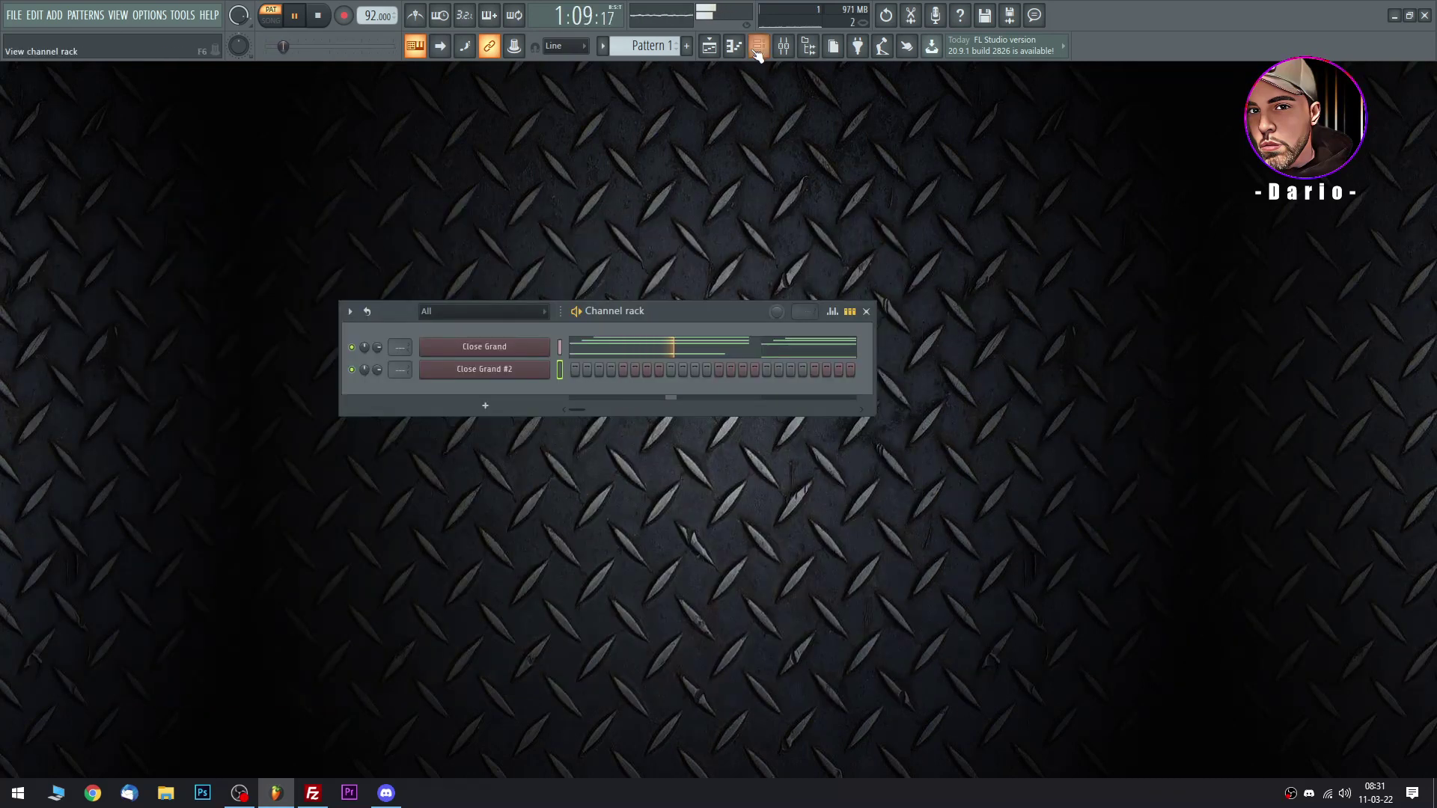
Check the Close Grand notes in the piano roll and close it again.
left_click(658, 349)
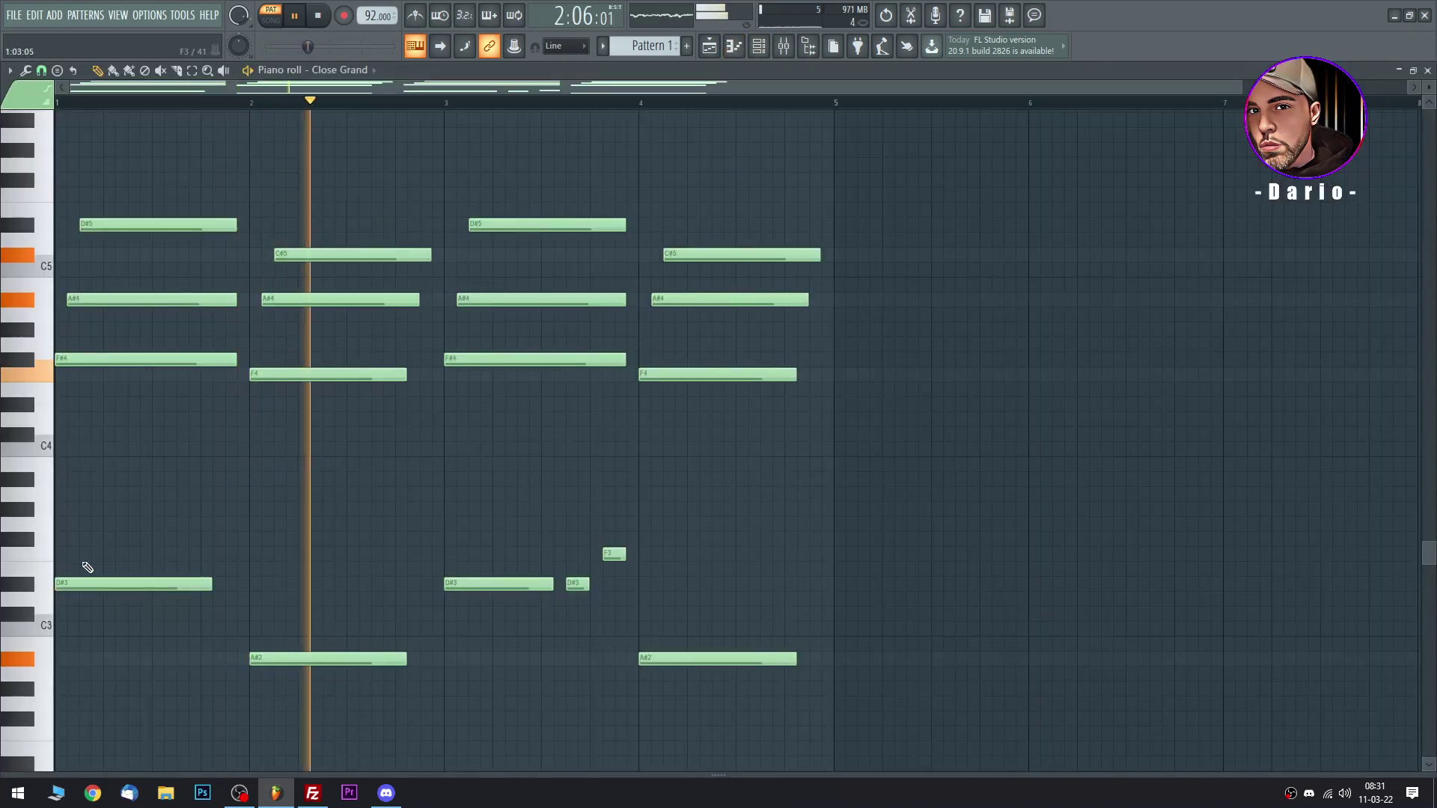
left_click(1052, 480, "ctrl")
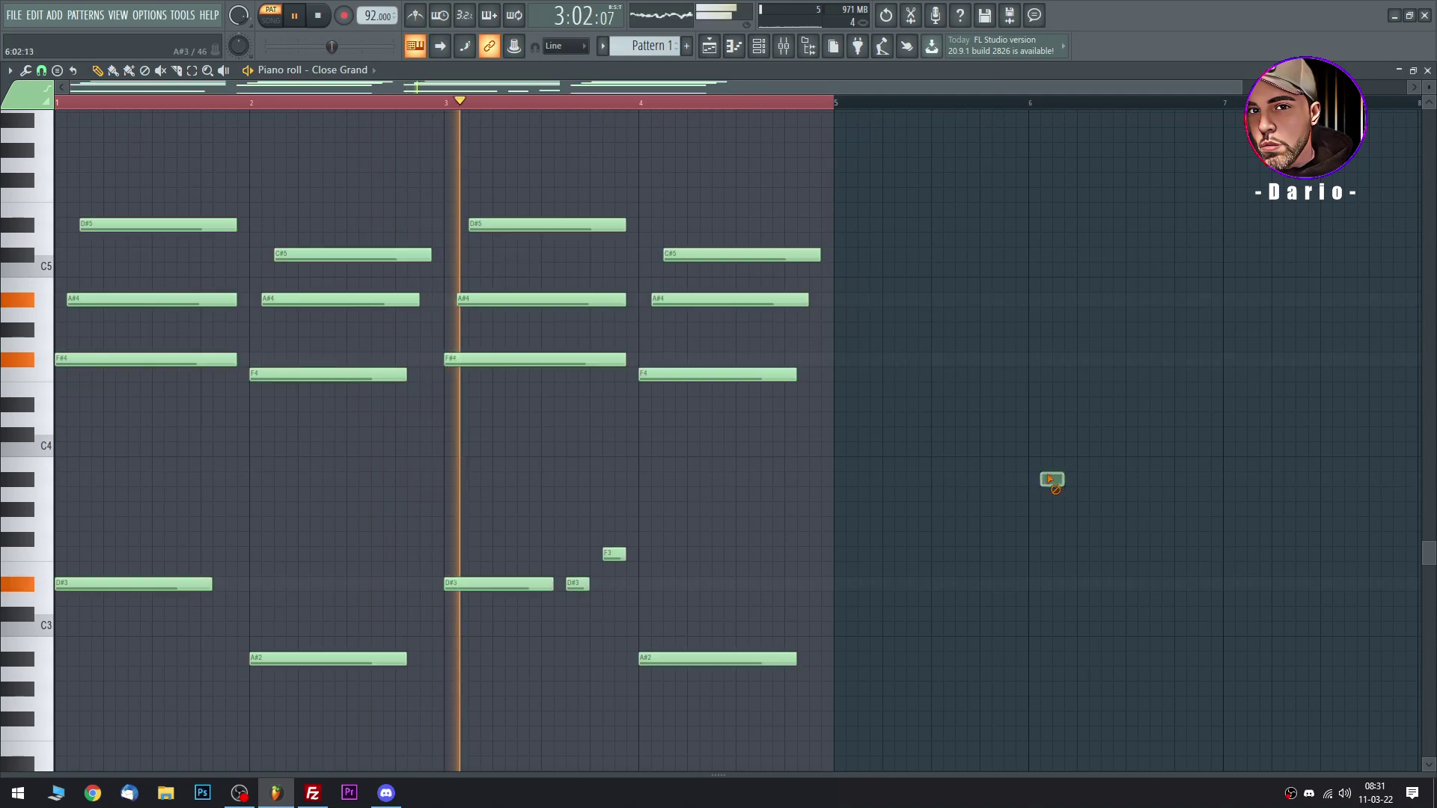
left_click(1427, 70)
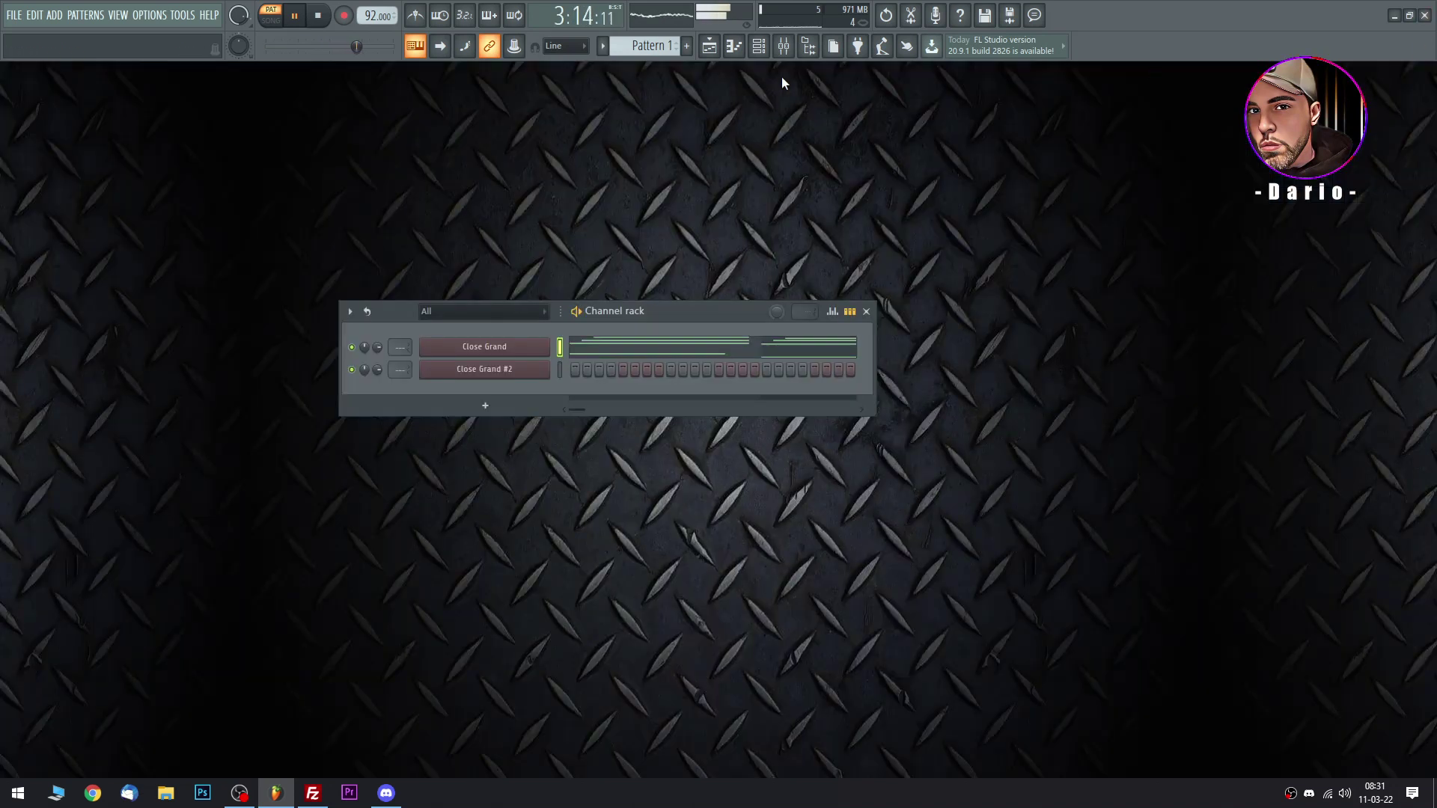
Rename Pattern 1 as Fond Piano.
middle_click(659, 51)
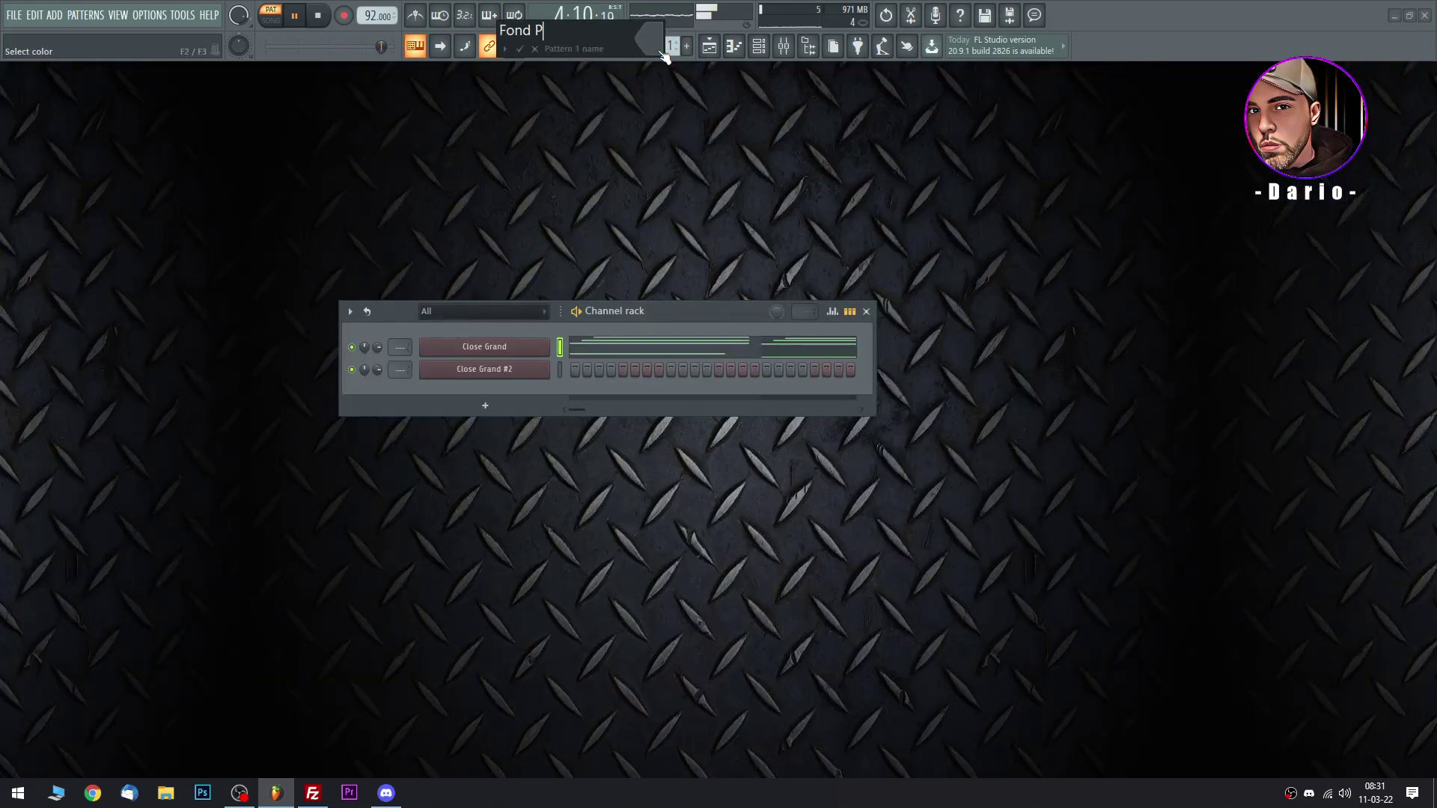
type("Fond Plano")
key("Return")
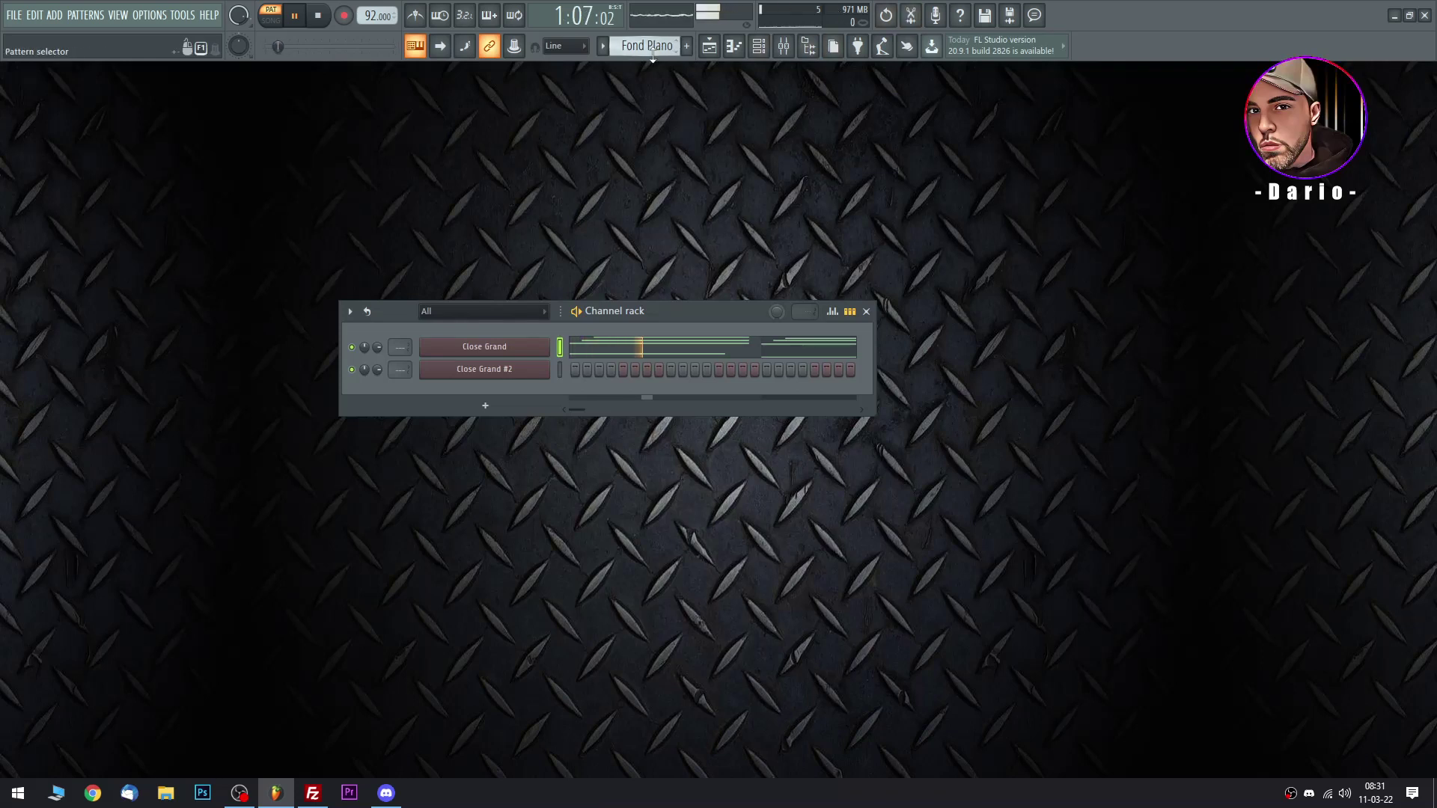
Rename the current pattern as Piano Base.
middle_click(653, 52)
type("Piano Base")
key("Return")
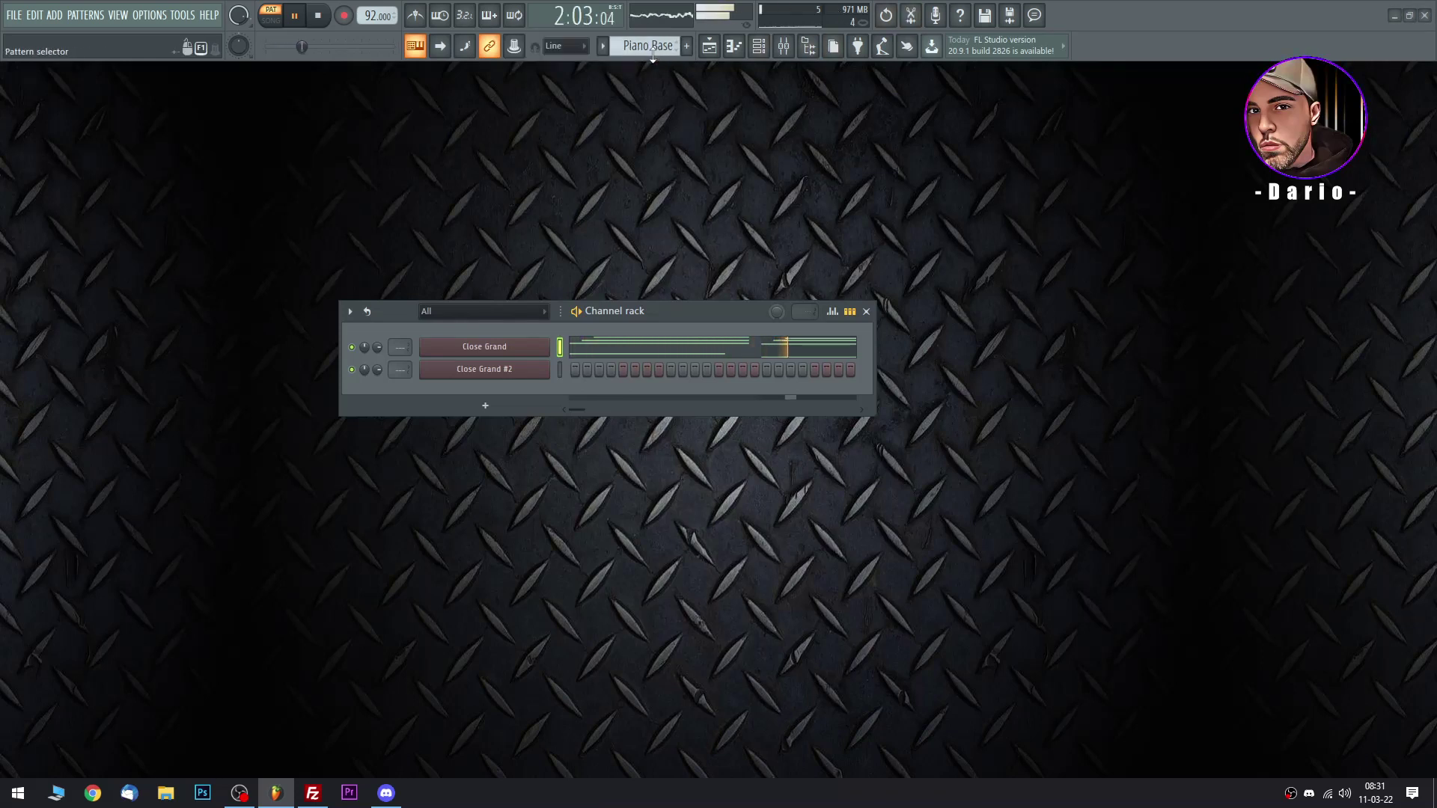
Place a Piano Base clip at the start of Track 1 in the playlist and switch playback to song mode.
left_click(720, 49)
left_click(236, 143)
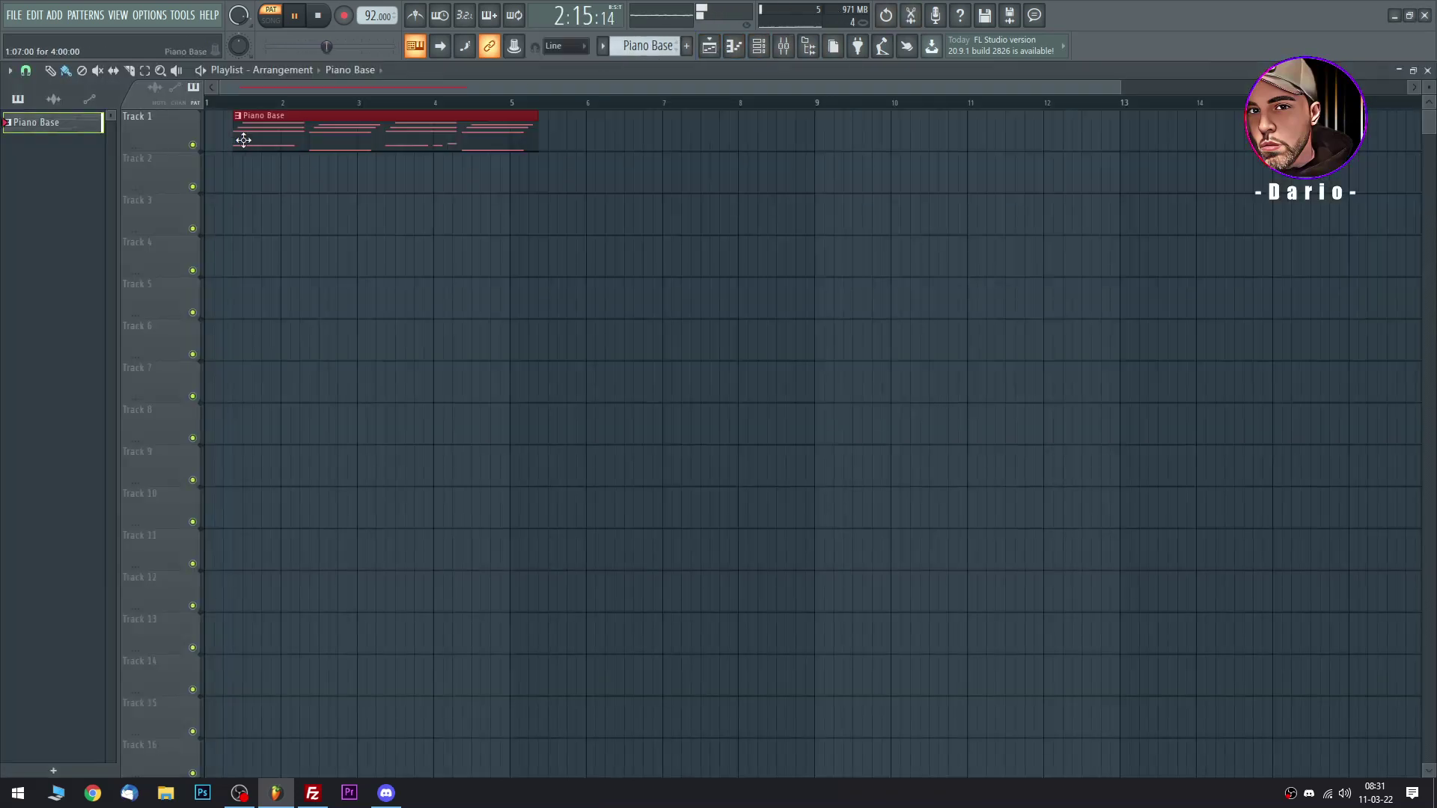
left_click(273, 21)
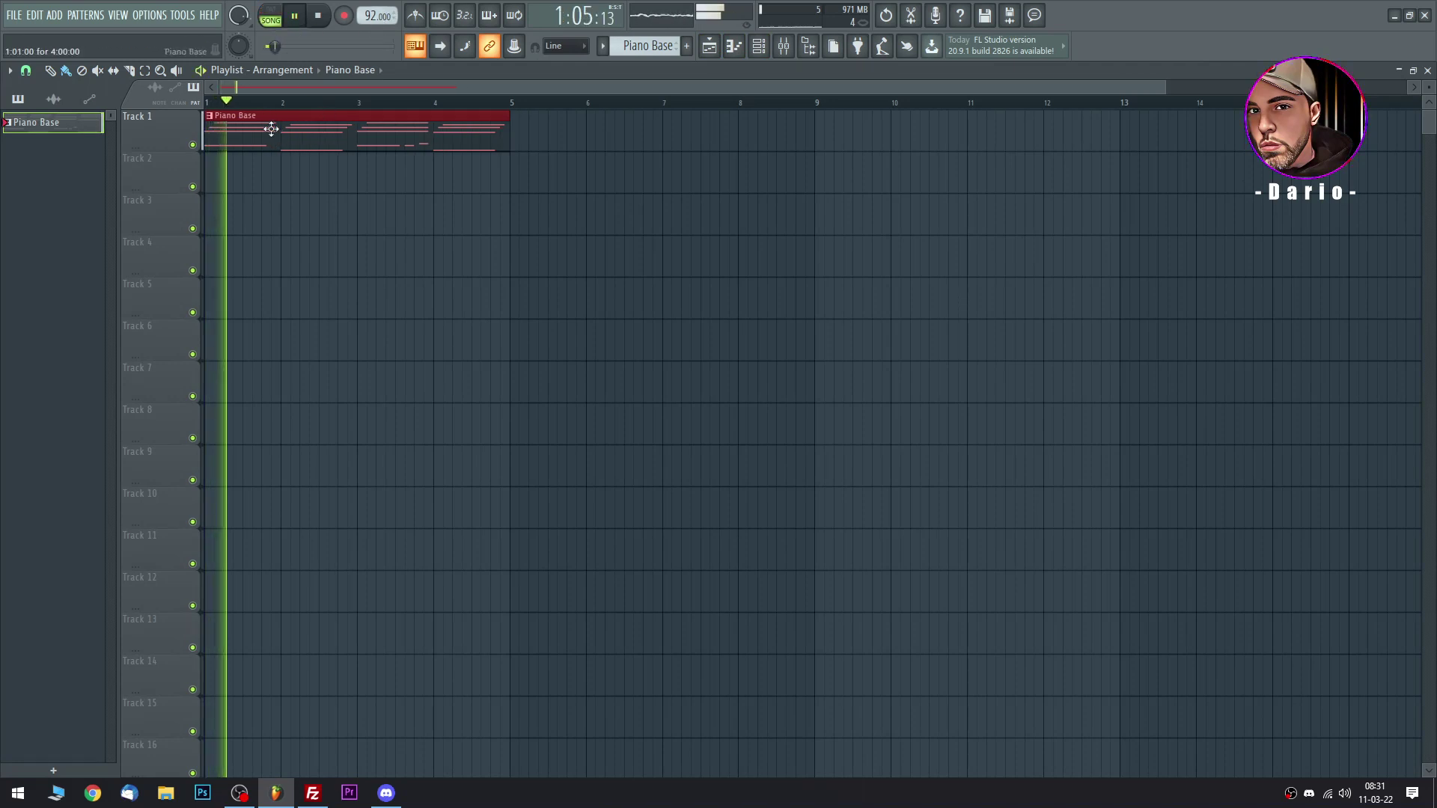
Set the playlist snap to Line and add three more Piano Base clips on Track 1 at bars 5, 9 and 13.
left_click(25, 70)
left_click(33, 112)
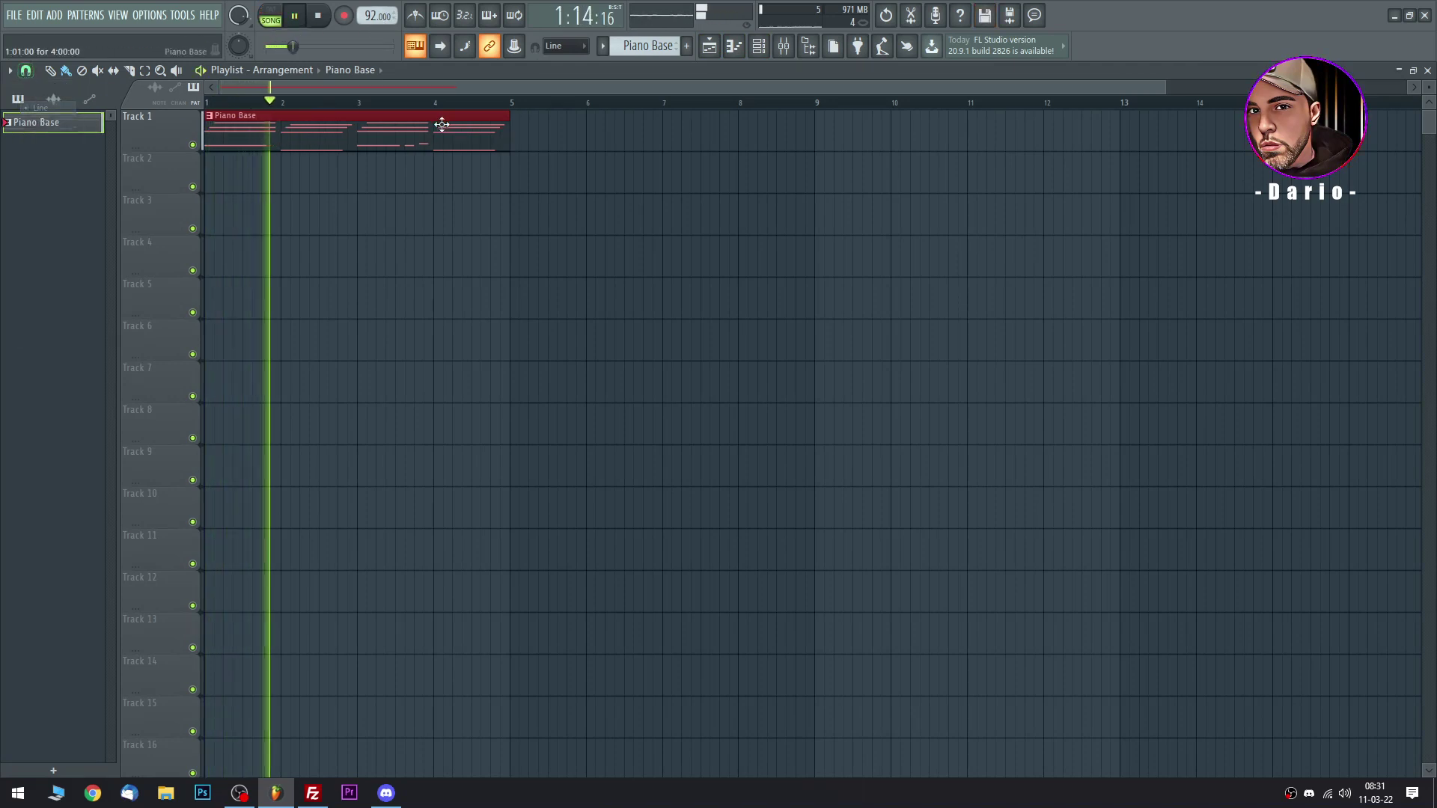
left_click(524, 131)
left_click(823, 131)
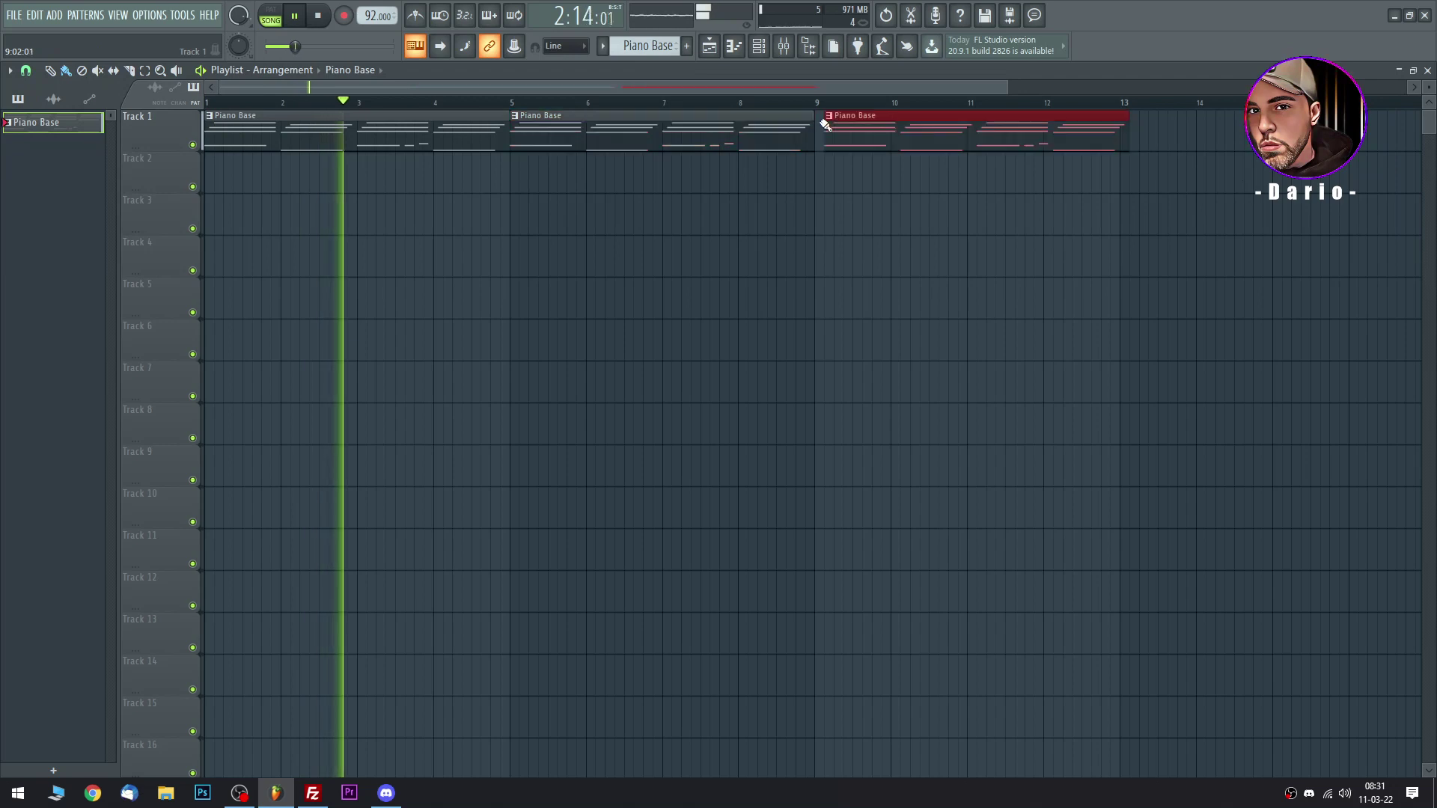
left_click(1129, 133)
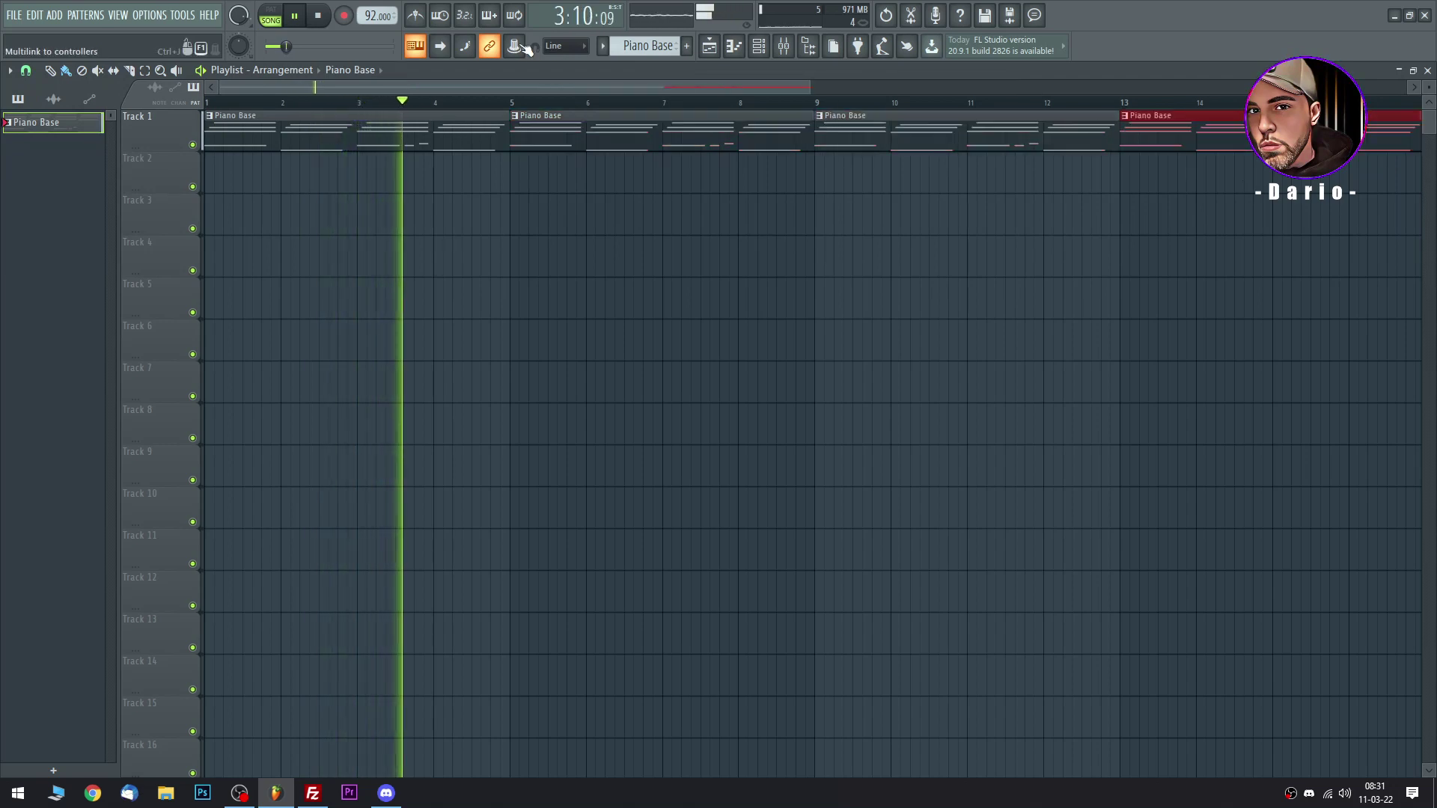
Create Pattern 2 and place its clip on Track 2, stretched from bar 1 to the start of bar 17.
key("F4")
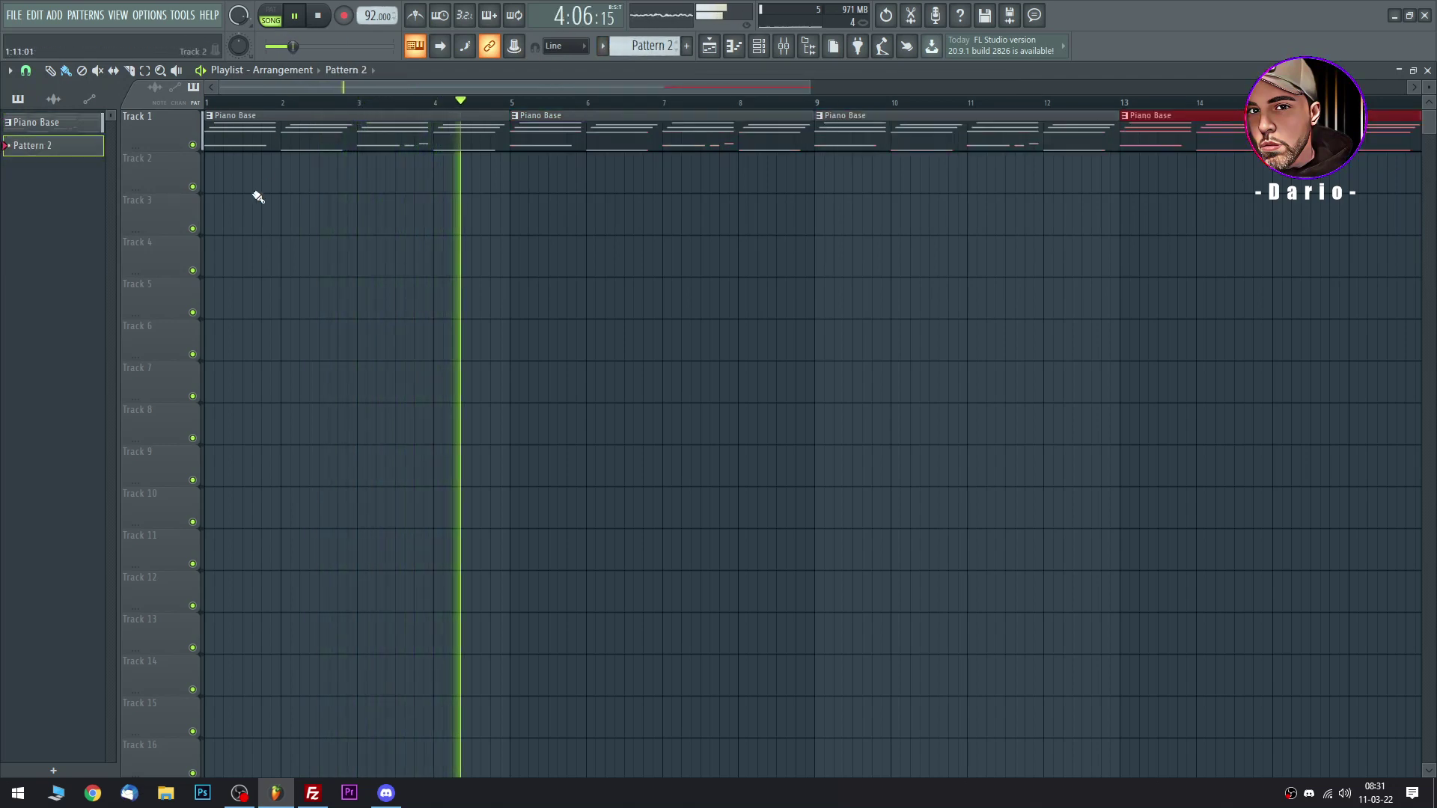
left_click(206, 167)
left_click_drag(280, 167, 1306, 166)
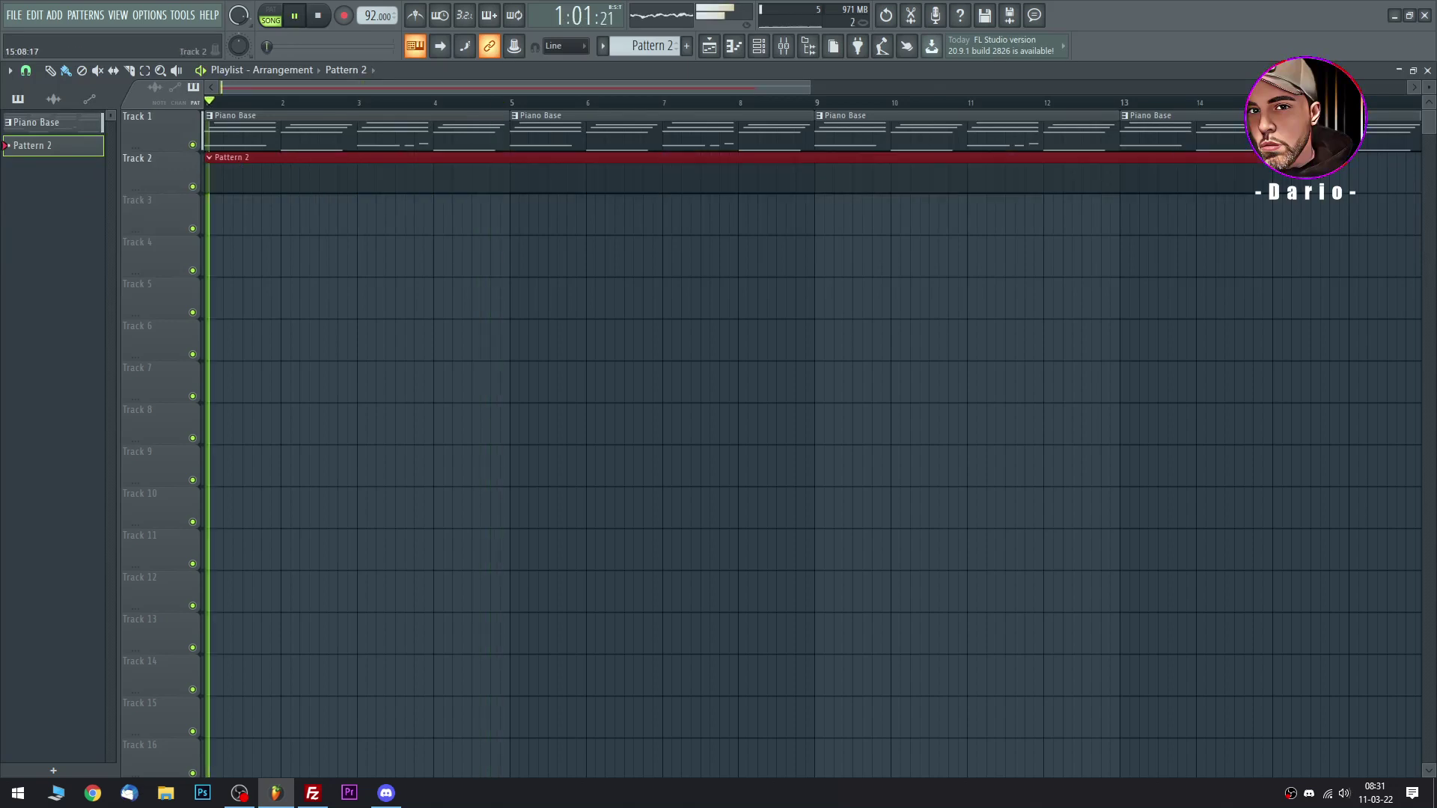
left_click_drag(810, 87, 1173, 88)
left_click_drag(908, 168, 979, 186)
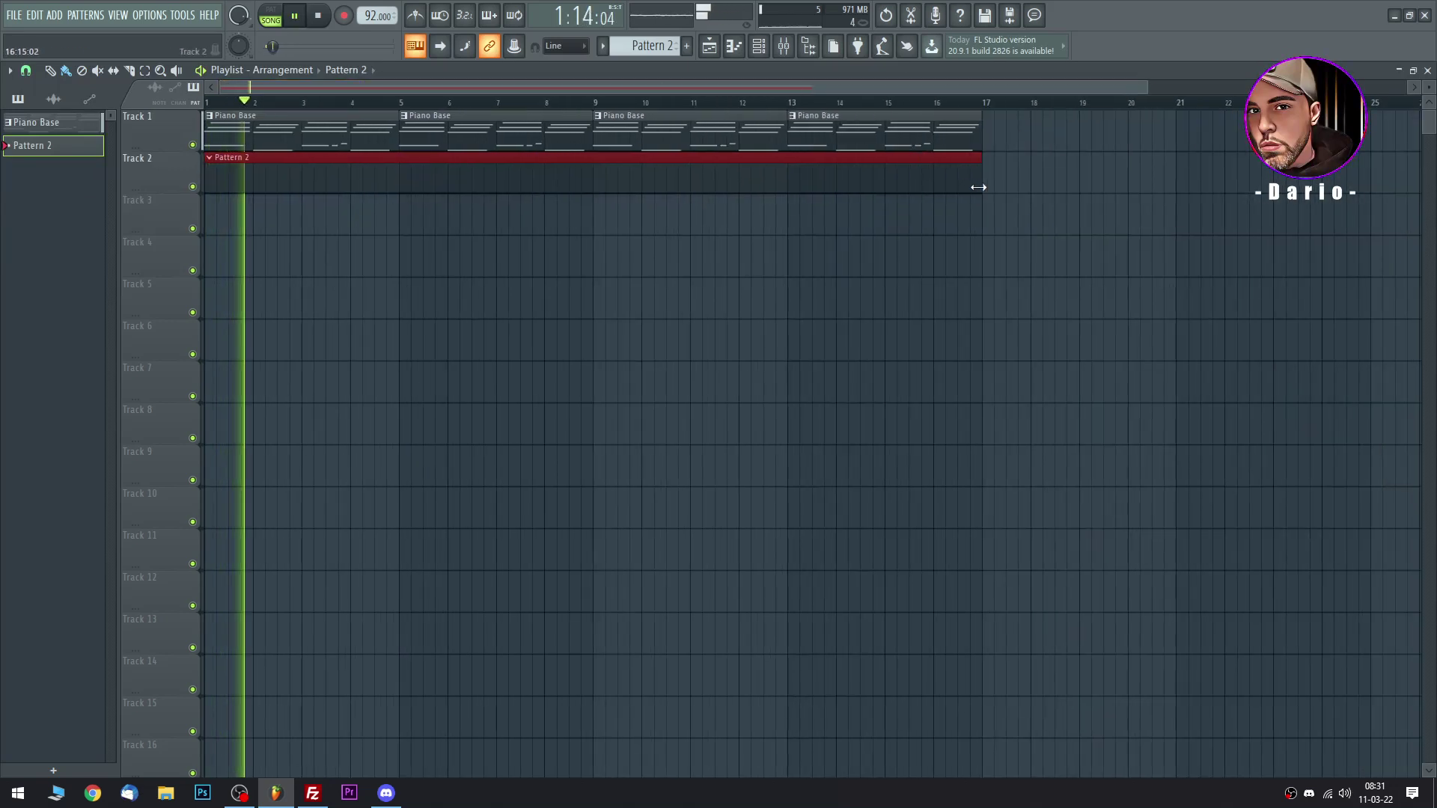
Show the channel rack and rename the first Close Grand channel as Piano Base.
key("F5")
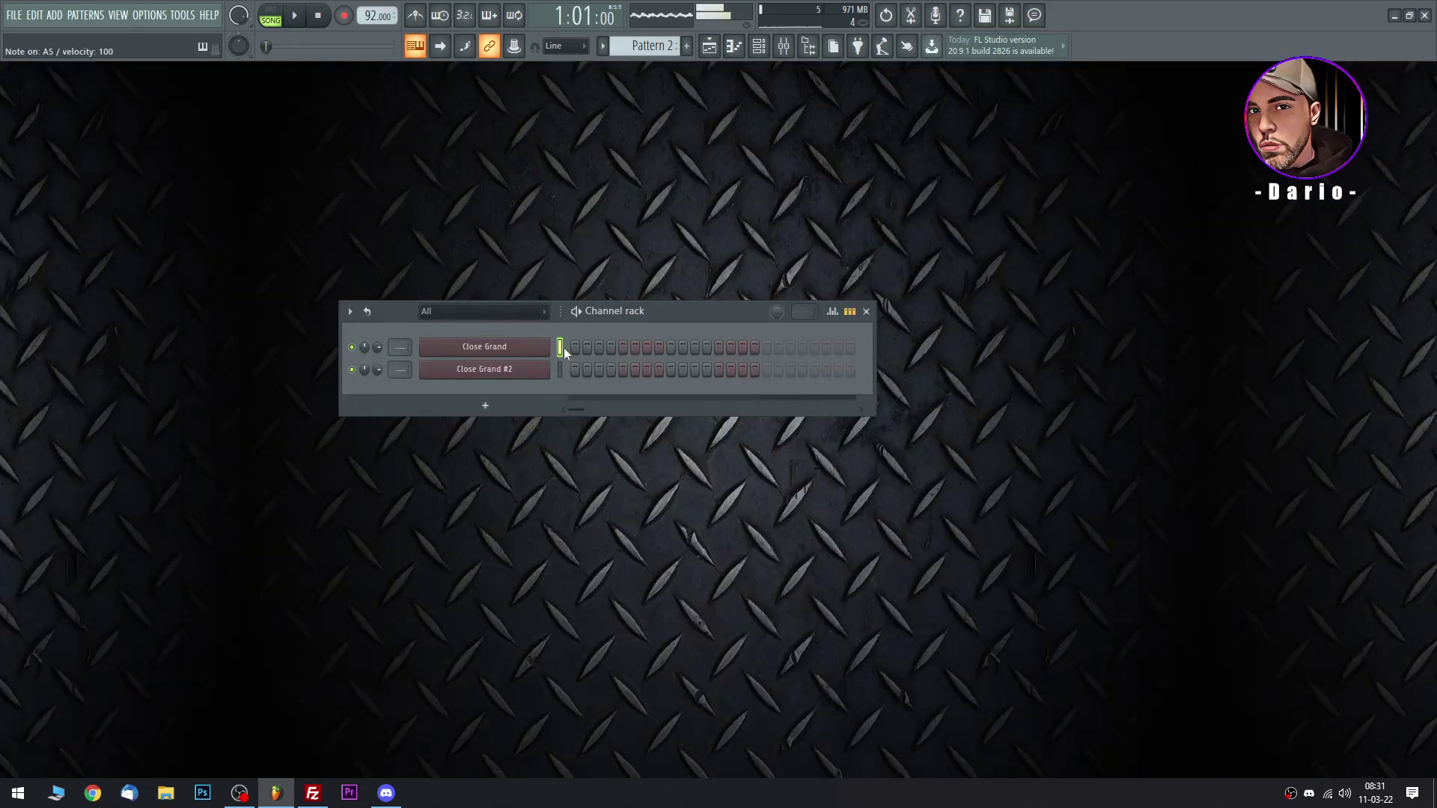
left_click(509, 353)
key("F2")
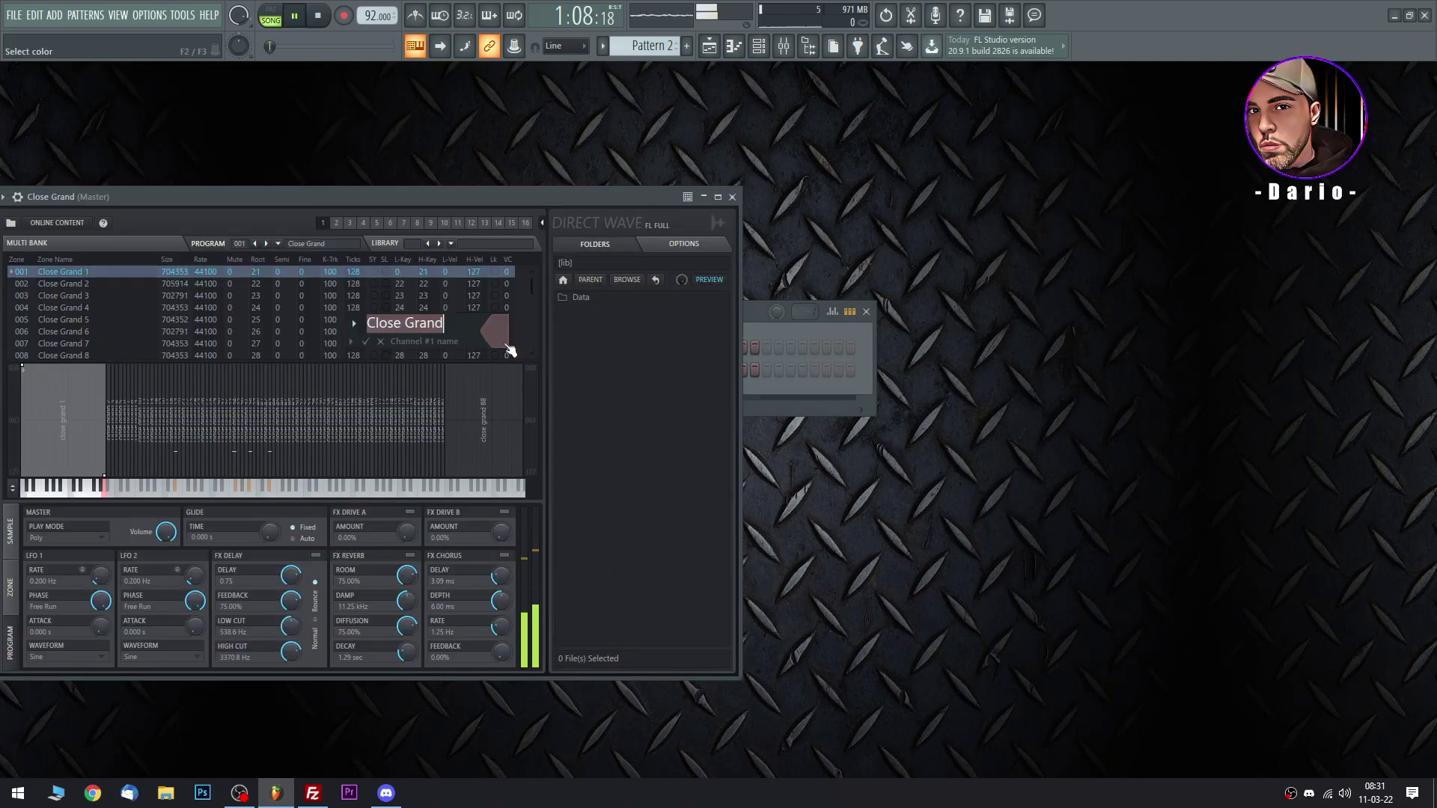
type("Piano Base")
key("Return")
left_click(509, 349)
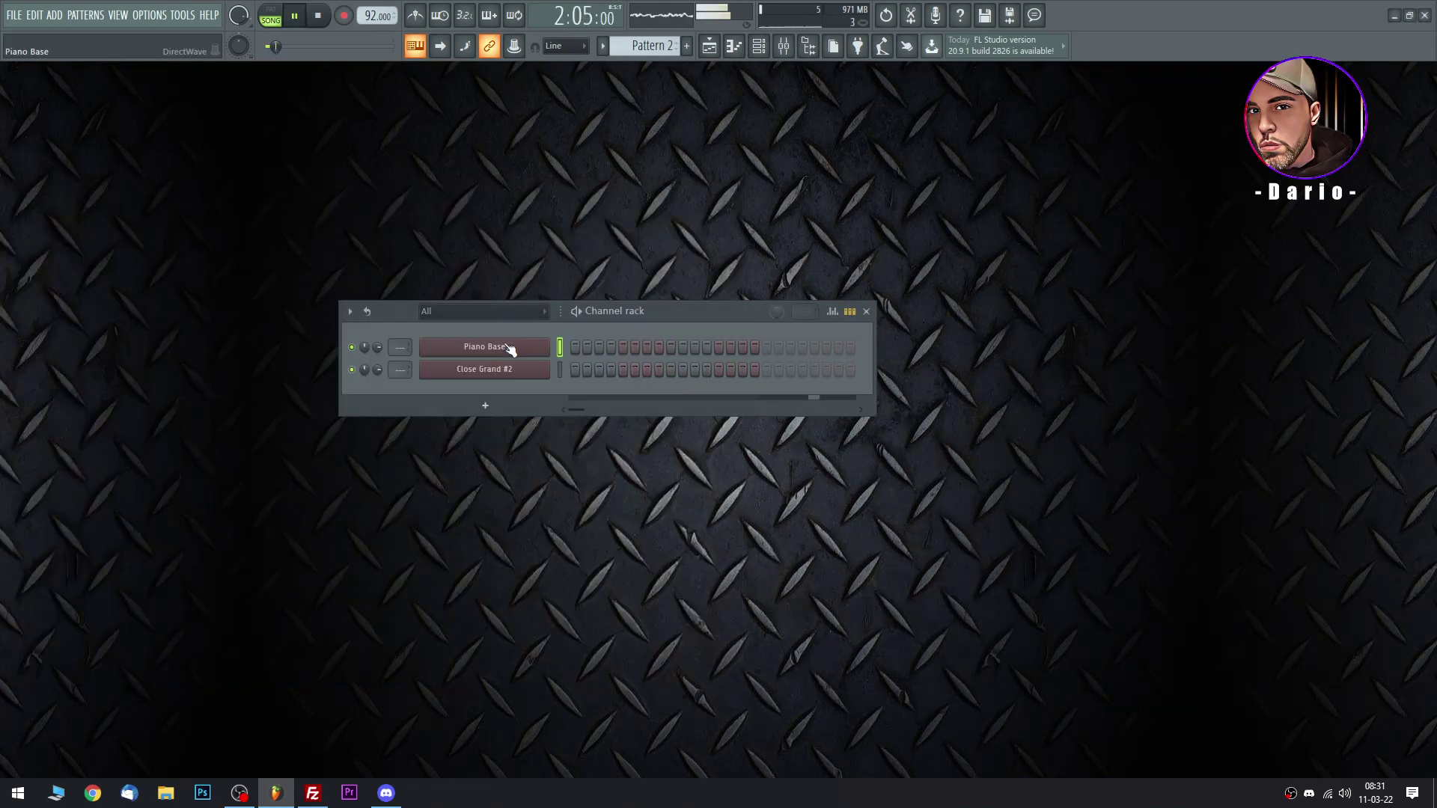
Rename the Close Grand #2 channel as Piano 2.
left_click(517, 370)
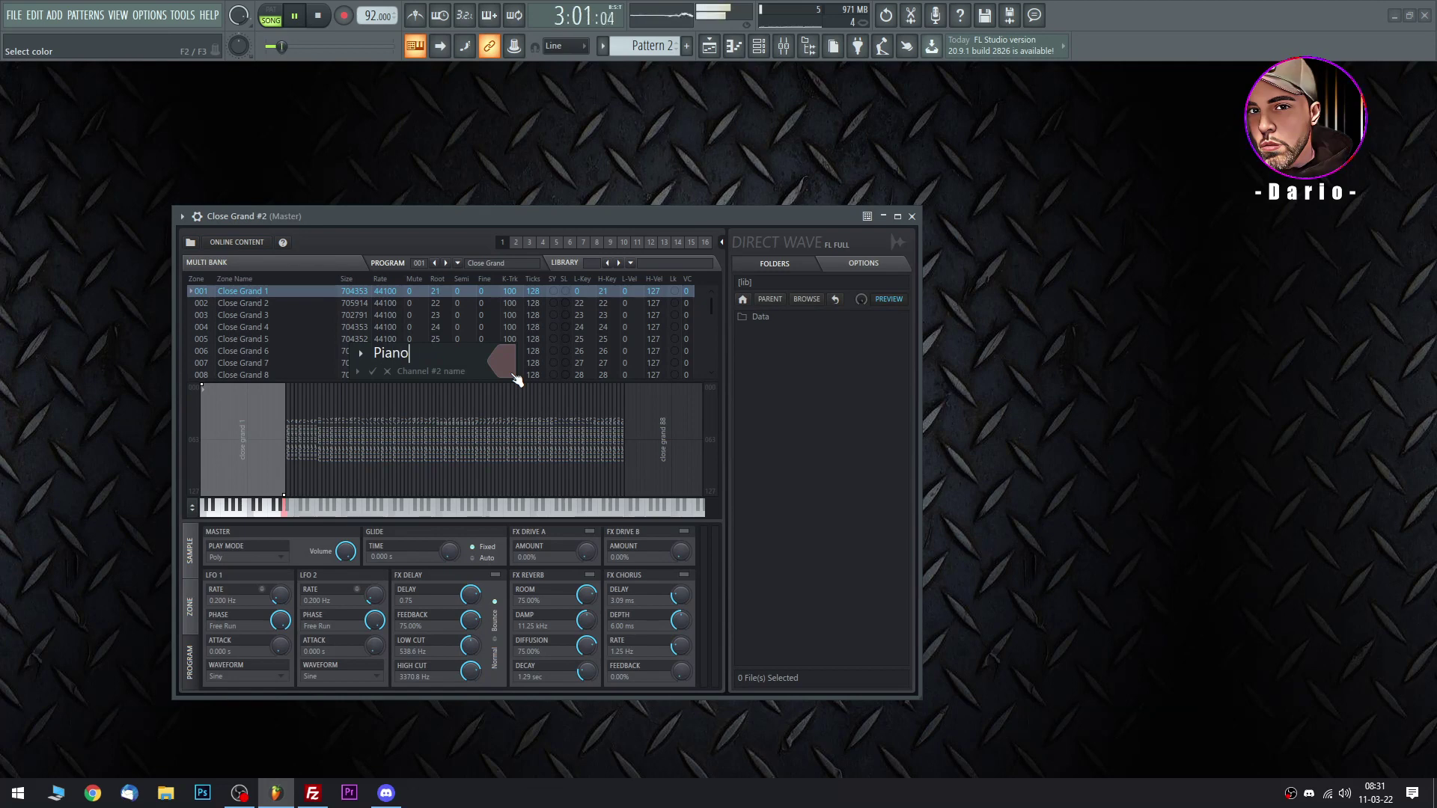
key("Escape")
key("space")
Open the Piano 2 piano roll in Pattern 2 and place a two-step D#6 note at step 10 of bar 1.
left_click(734, 46)
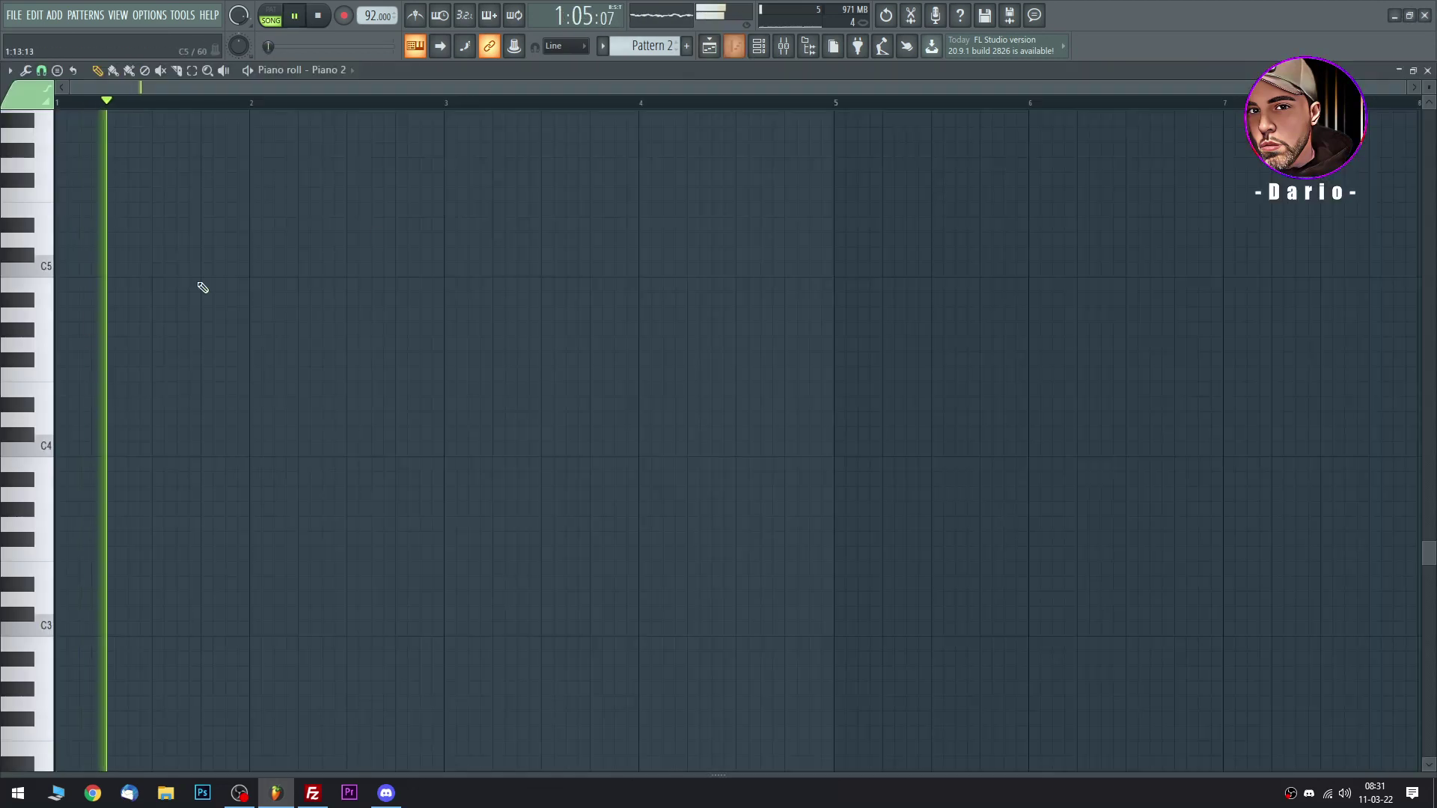
left_click(154, 162)
key("space")
left_click_drag(166, 127, 139, 348)
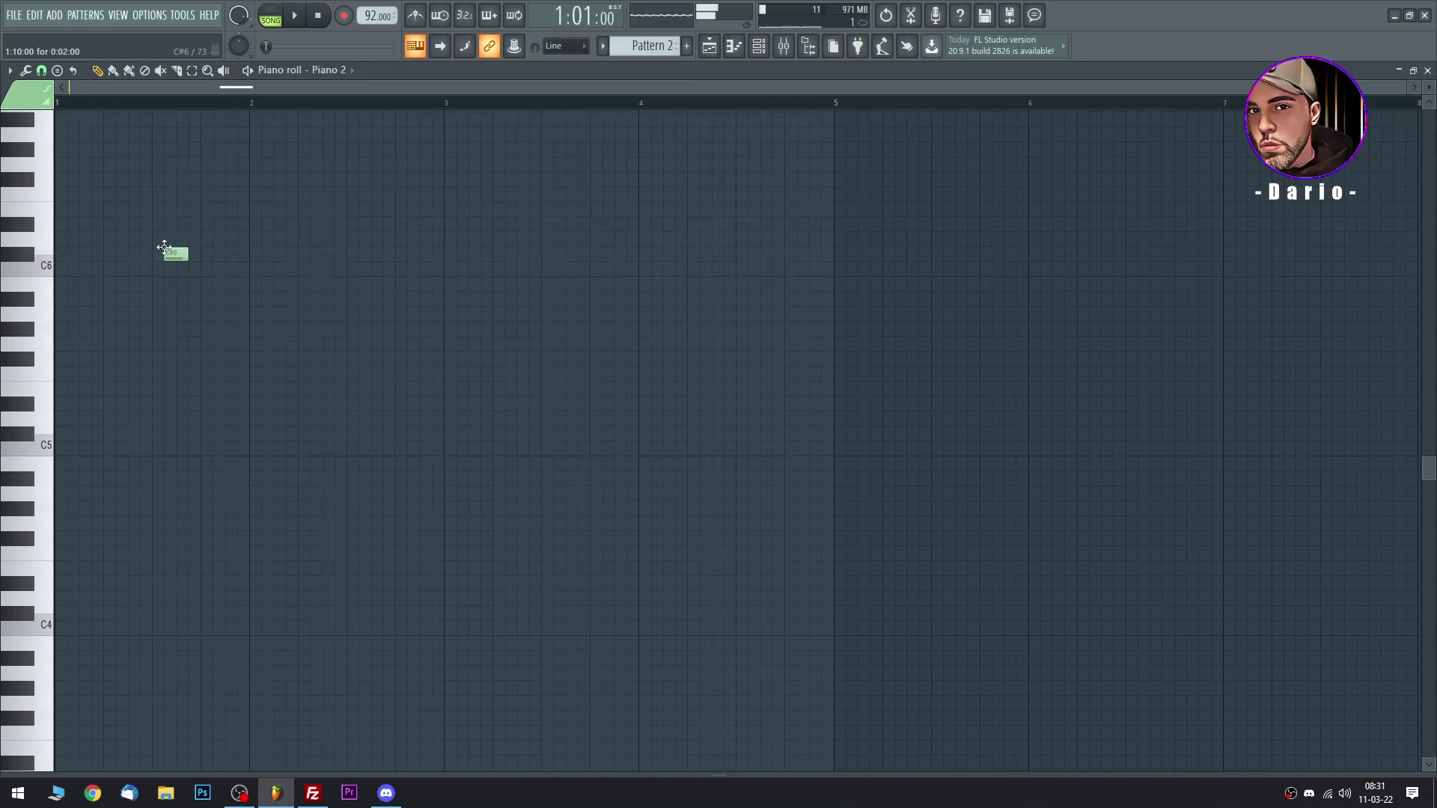
left_click_drag(165, 236, 165, 217)
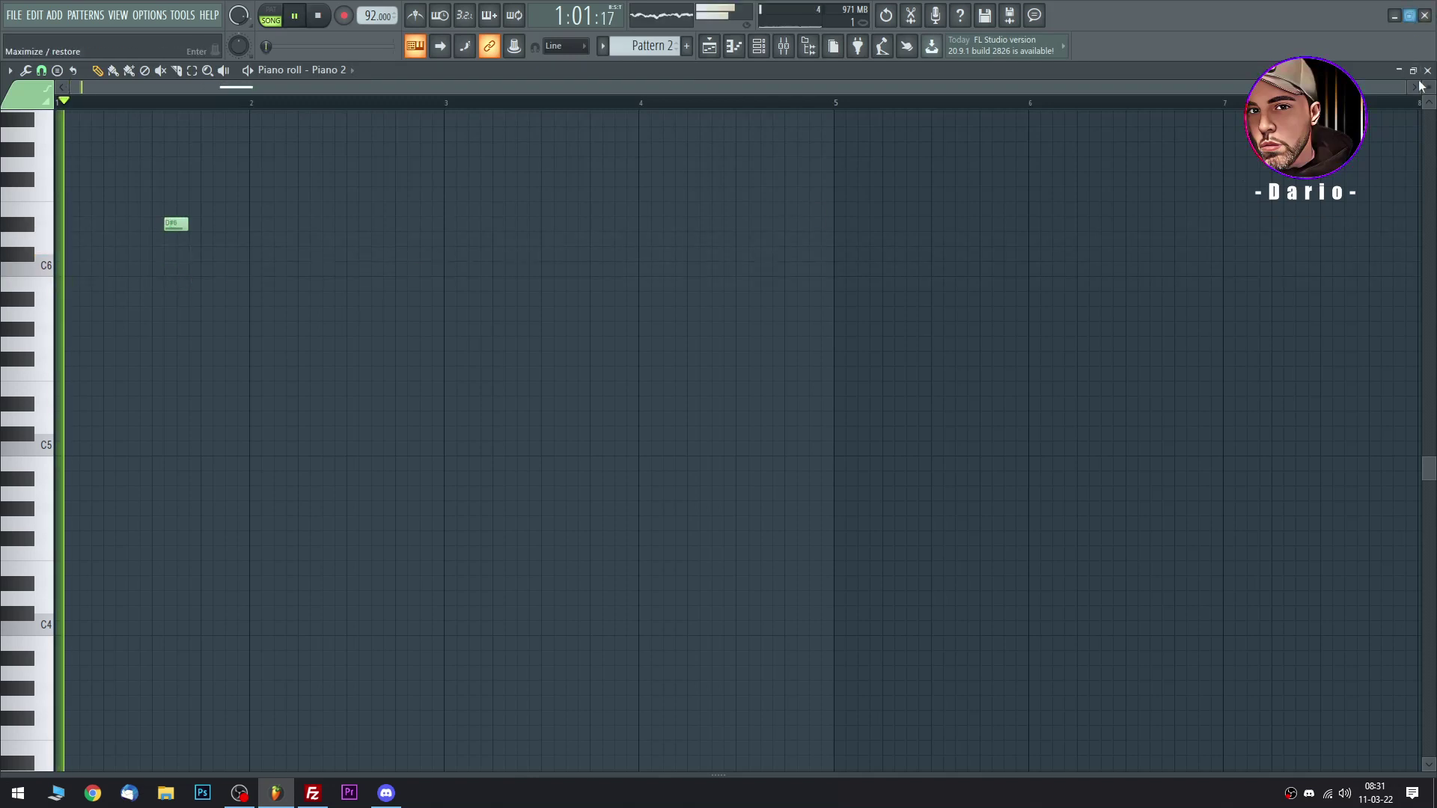
Switch to the Piano Base pattern and set its piano roll's scale highlighting to root D#, Minor Natural (Aeolian).
left_click(1427, 69)
scroll(665, 49, "up", 1)
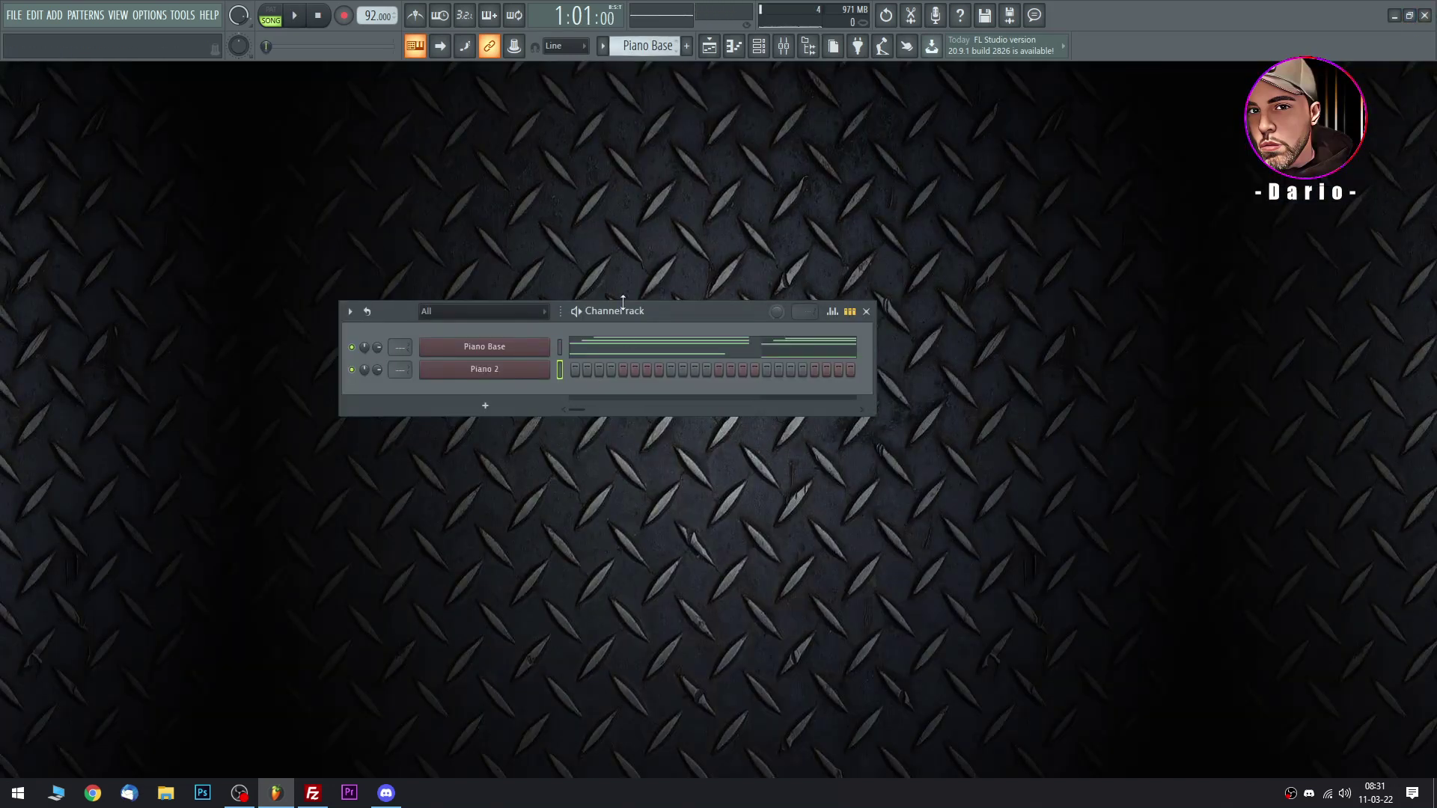
left_click(629, 348)
scroll(223, 521, "down", 3)
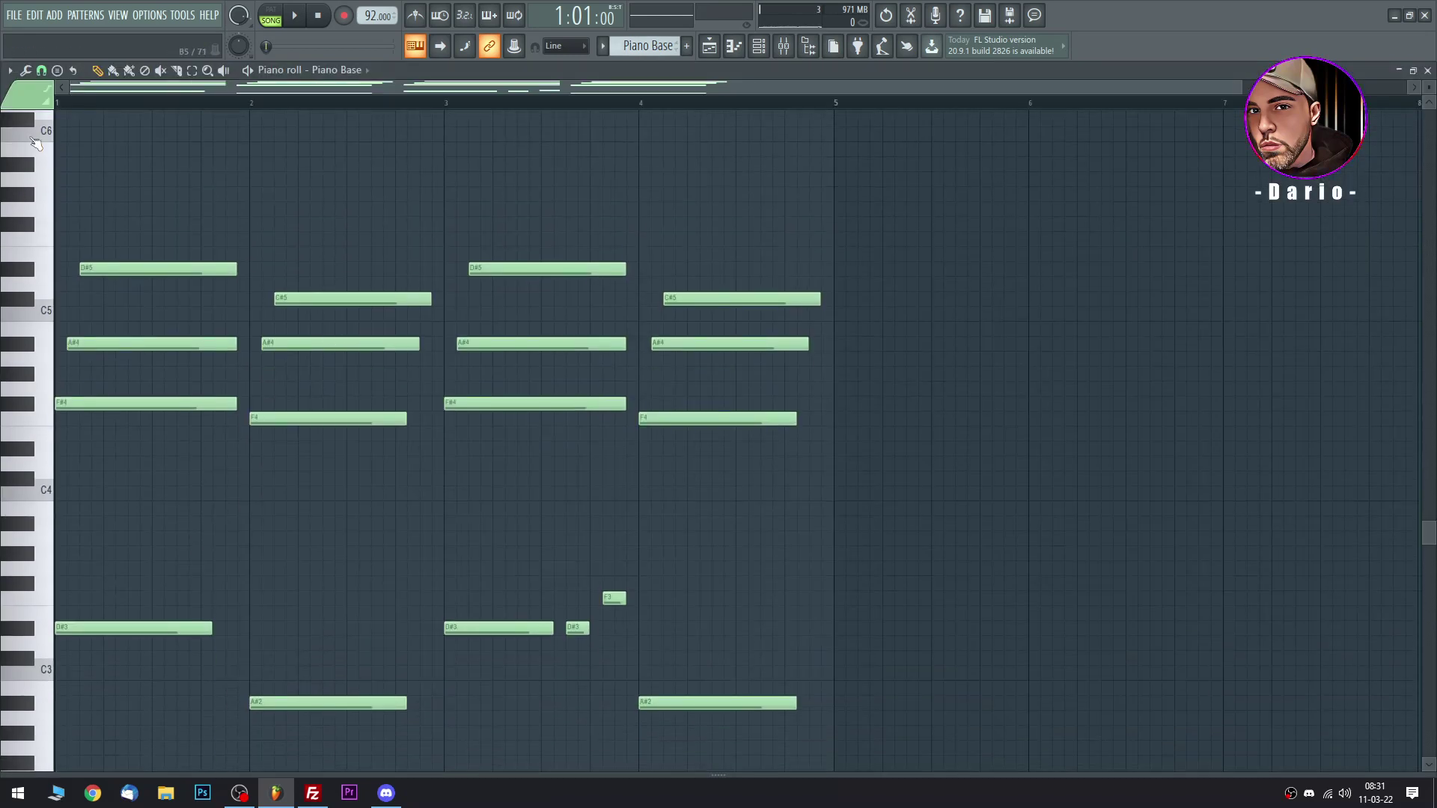
left_click(11, 71)
mouse_move(154, 174)
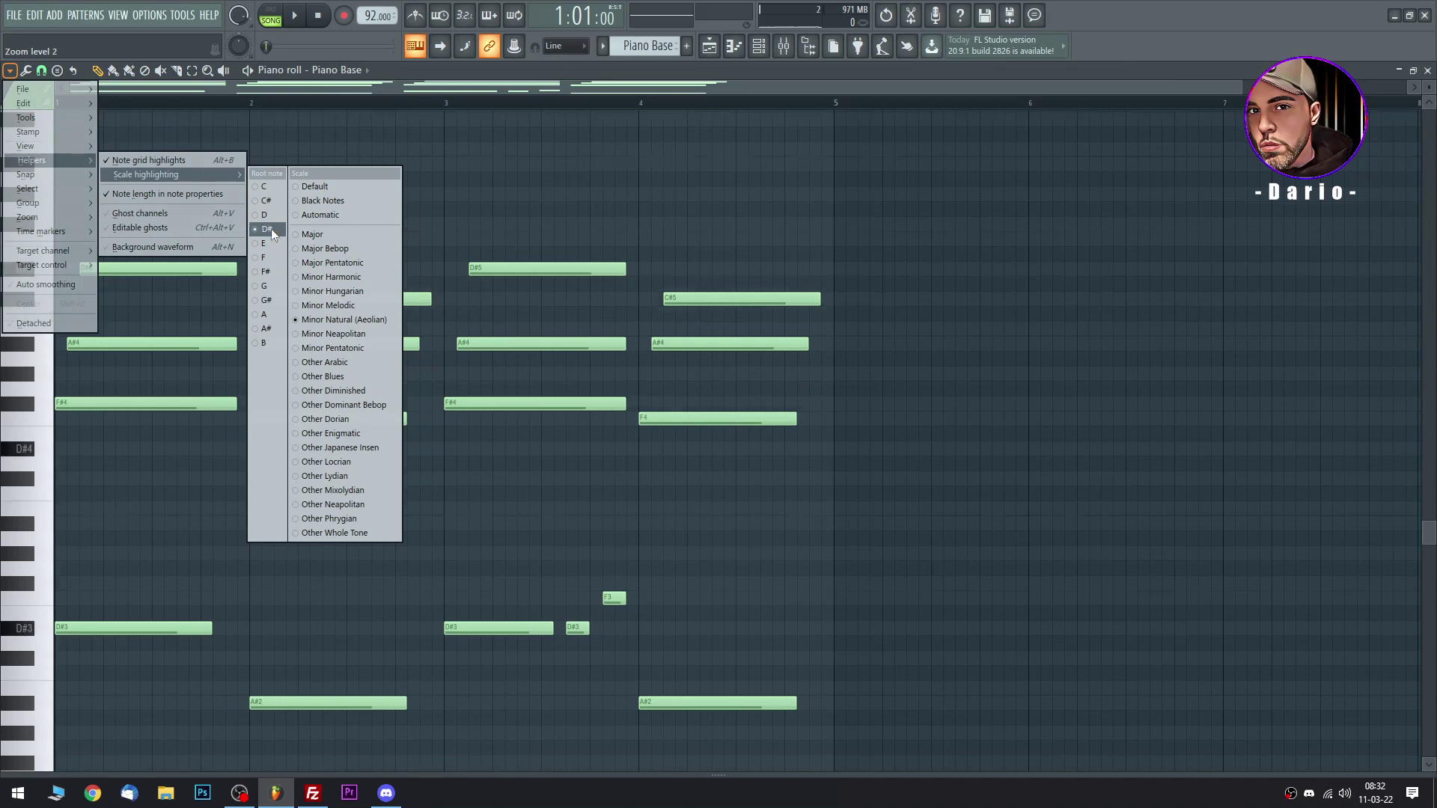
left_click(271, 229)
scroll(1135, 278, "down", 1)
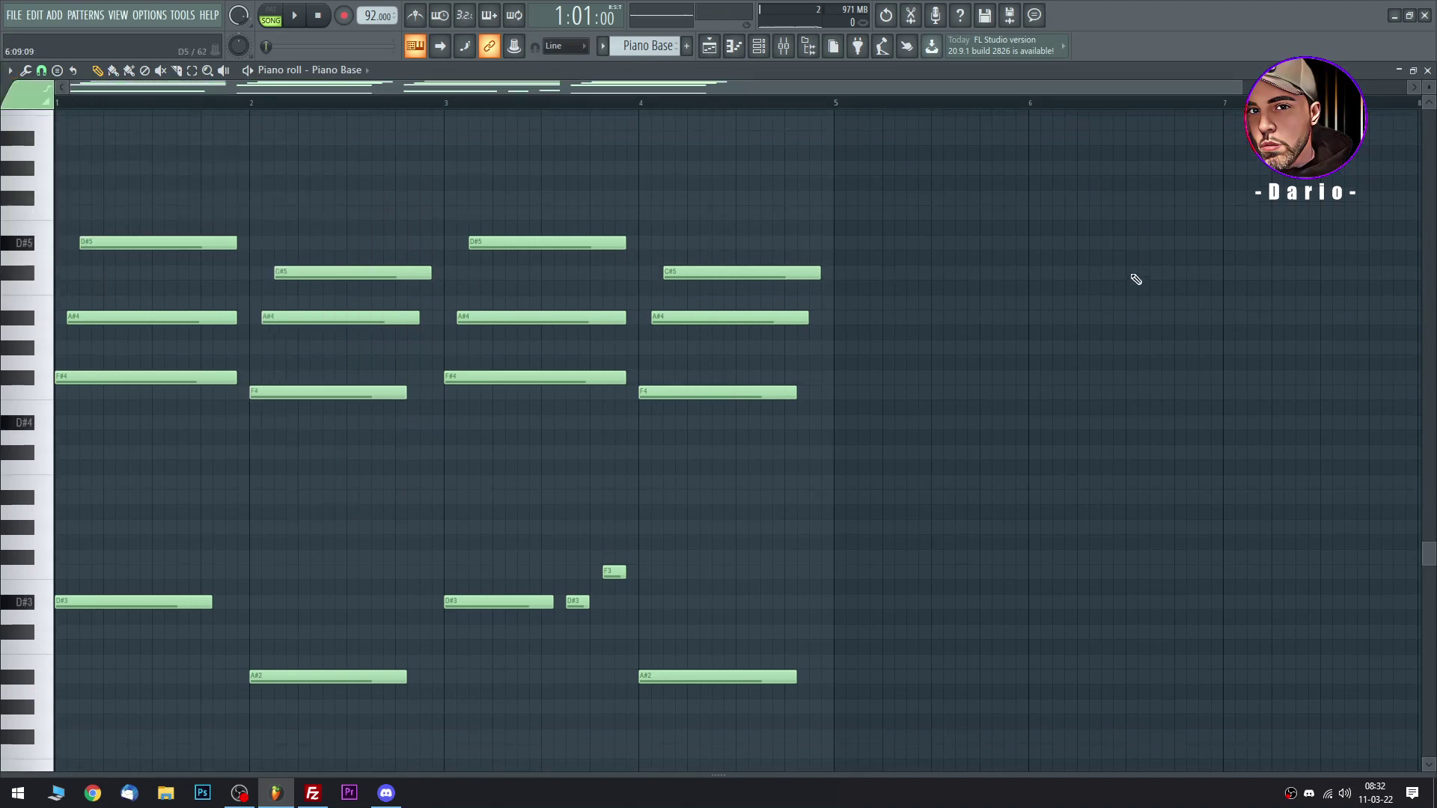
scroll(1135, 278, "down", 1)
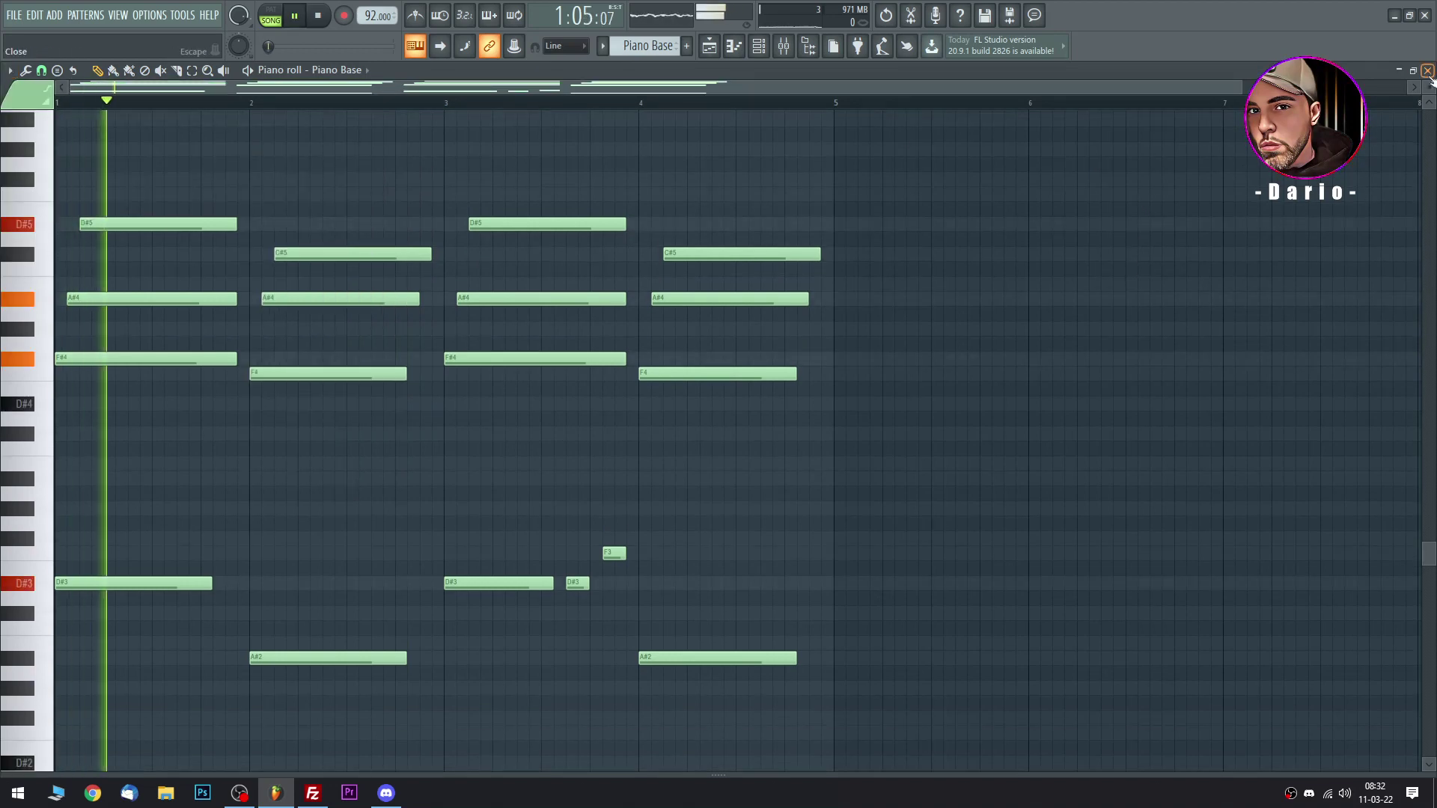
left_click(1428, 71)
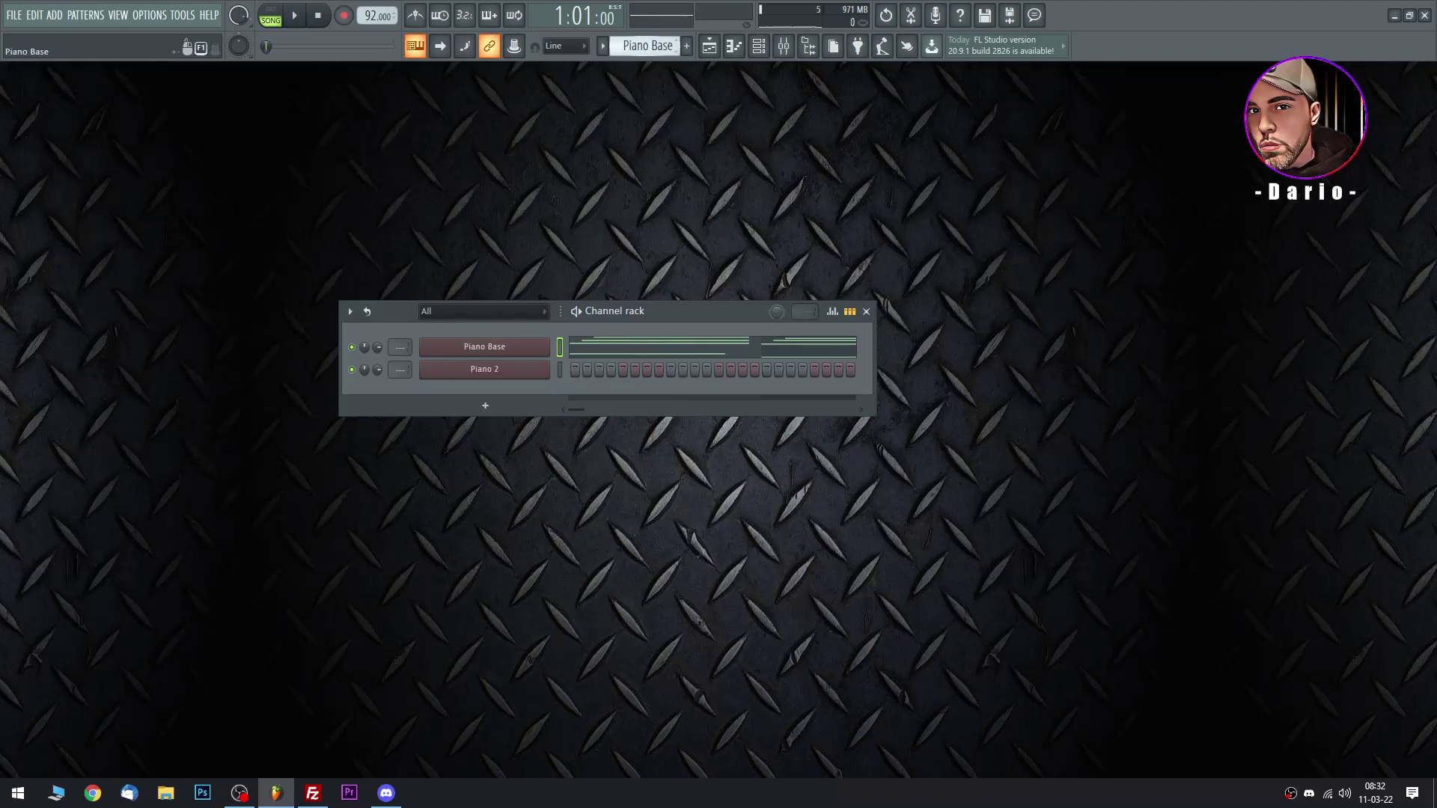
In Pattern 2's Piano 2 notes, move the D#6 note to step 8 of bar 1 and follow it with a short F#6 note.
left_click(651, 370)
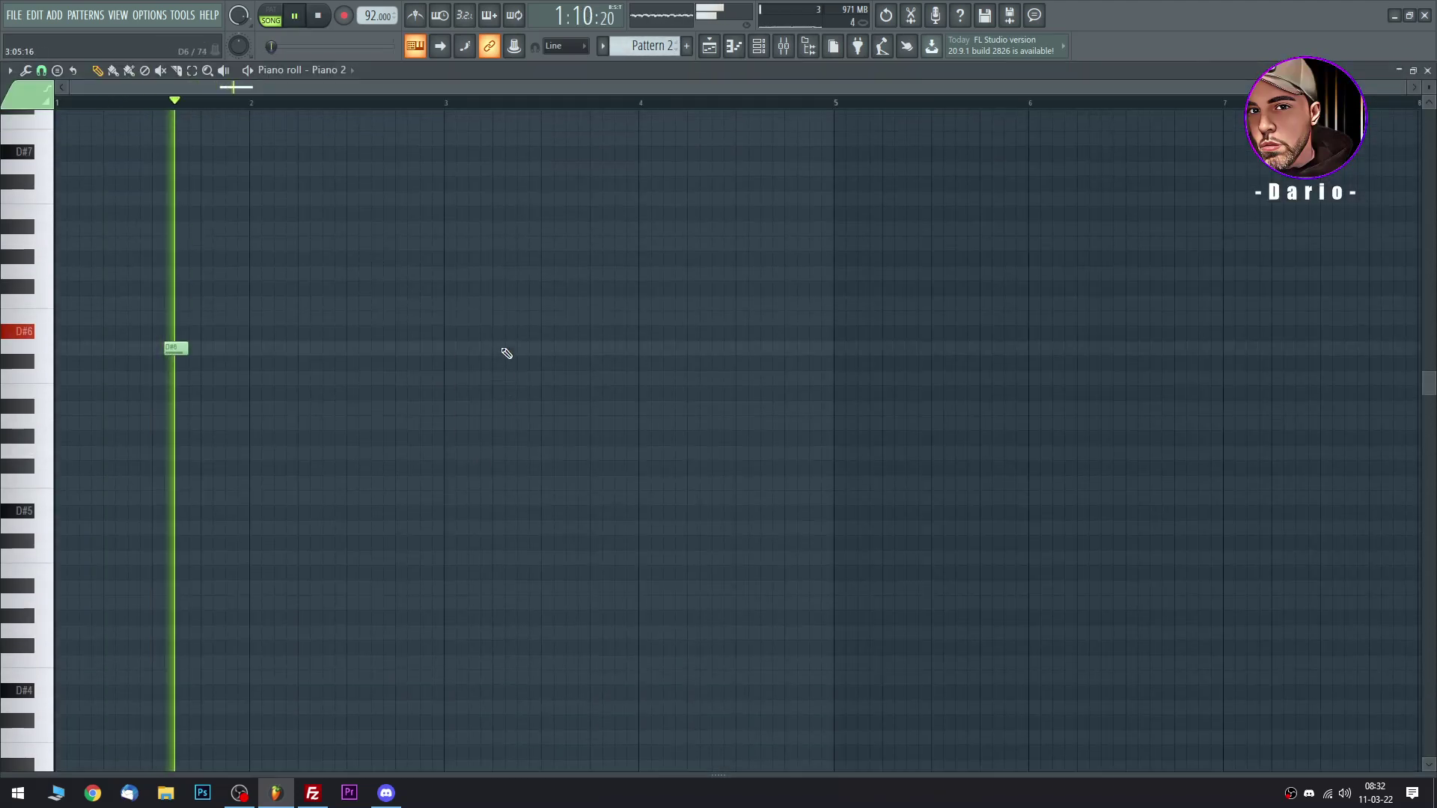
scroll(507, 354, "up", 4)
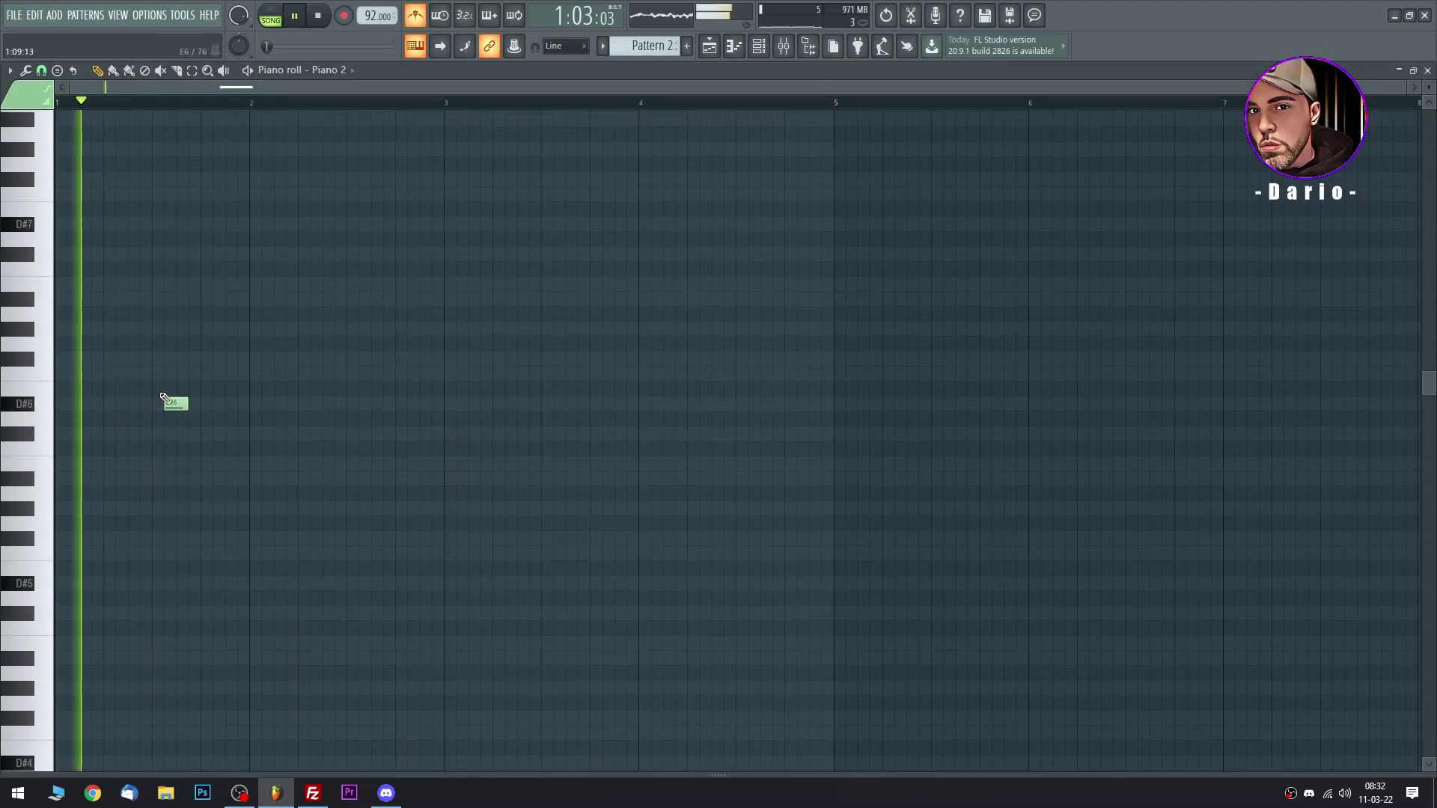
left_click_drag(164, 397, 149, 407)
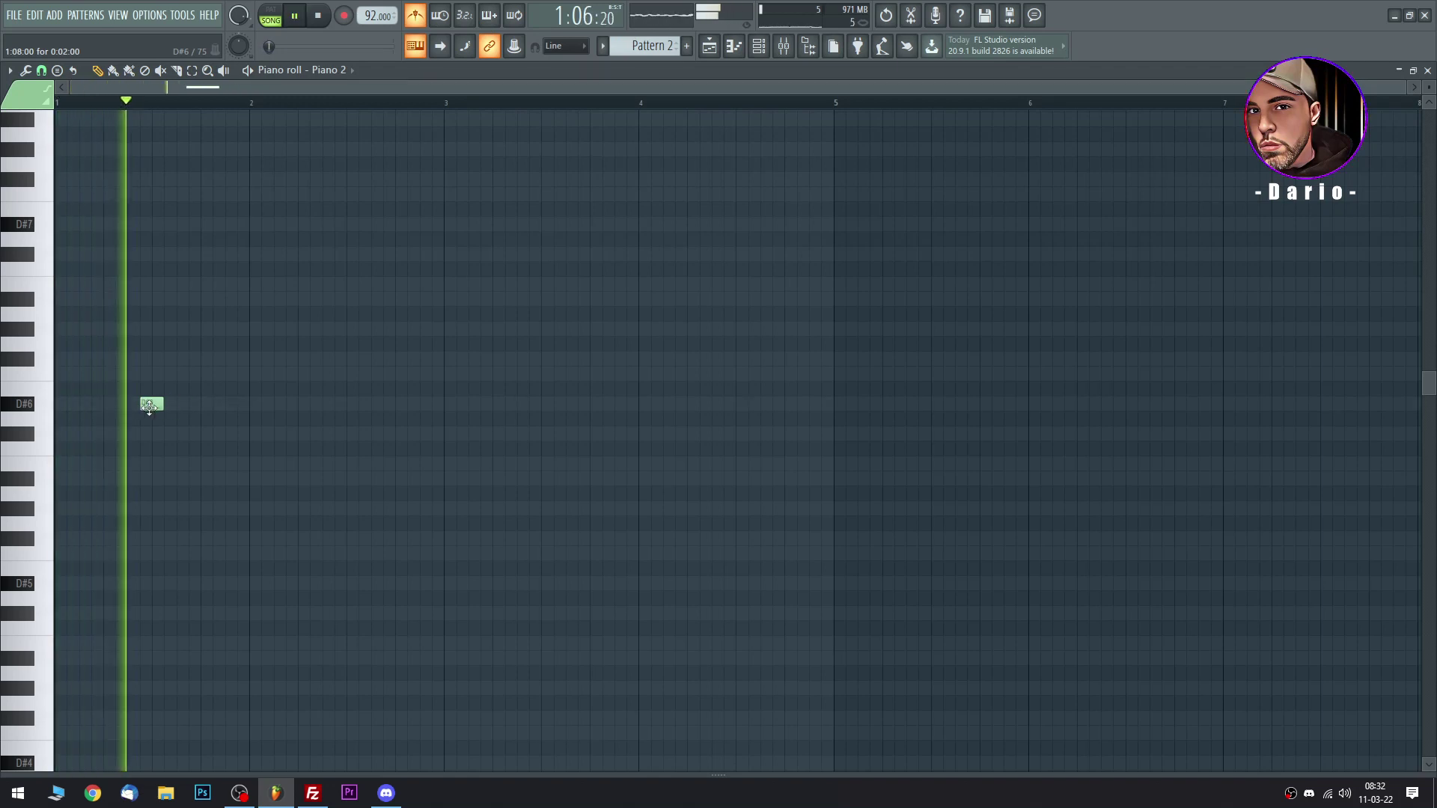
key("space")
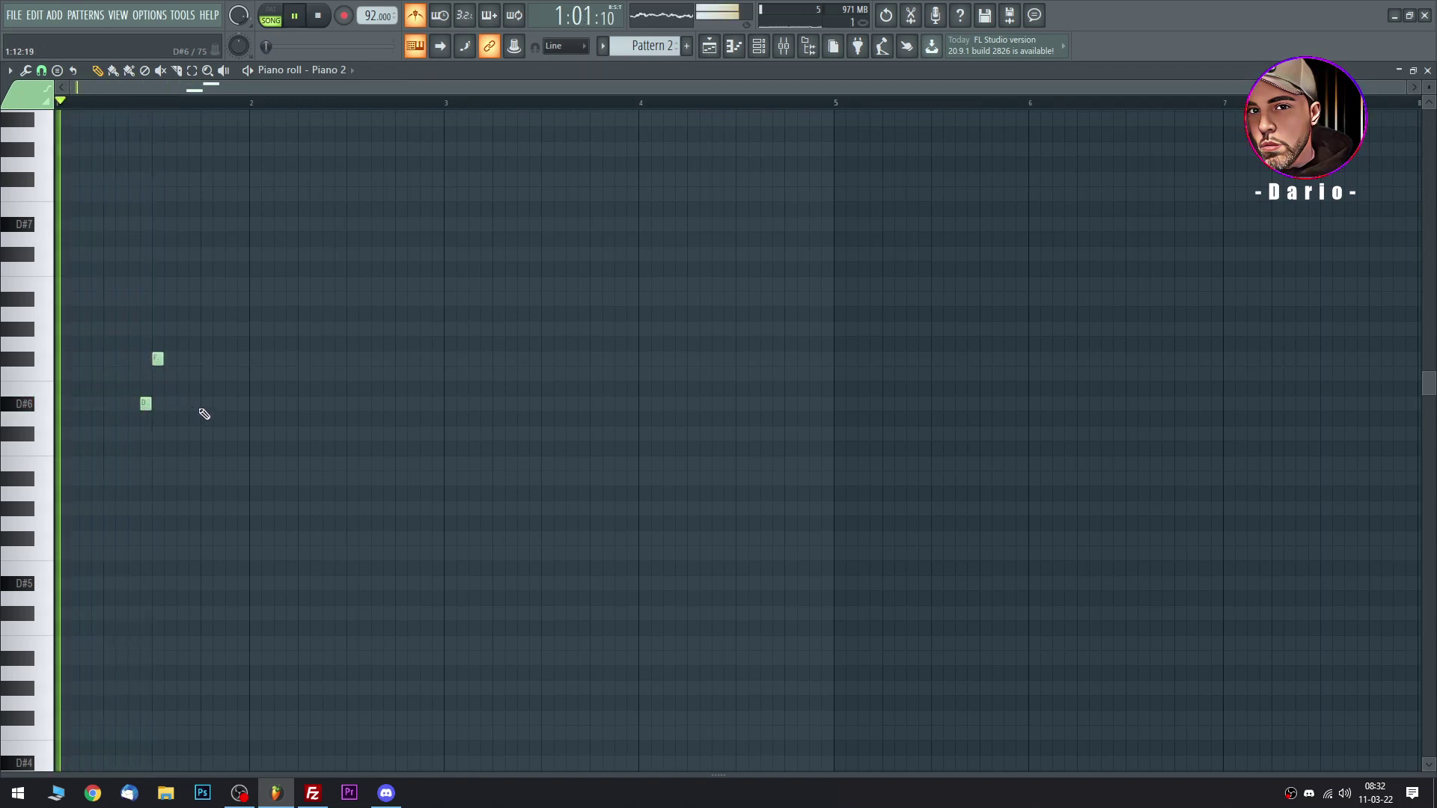
Try a short D#6 note at steps 10 and 11 of bar 1, and delete it along with the first D#6 and F#6 notes.
left_click(171, 404)
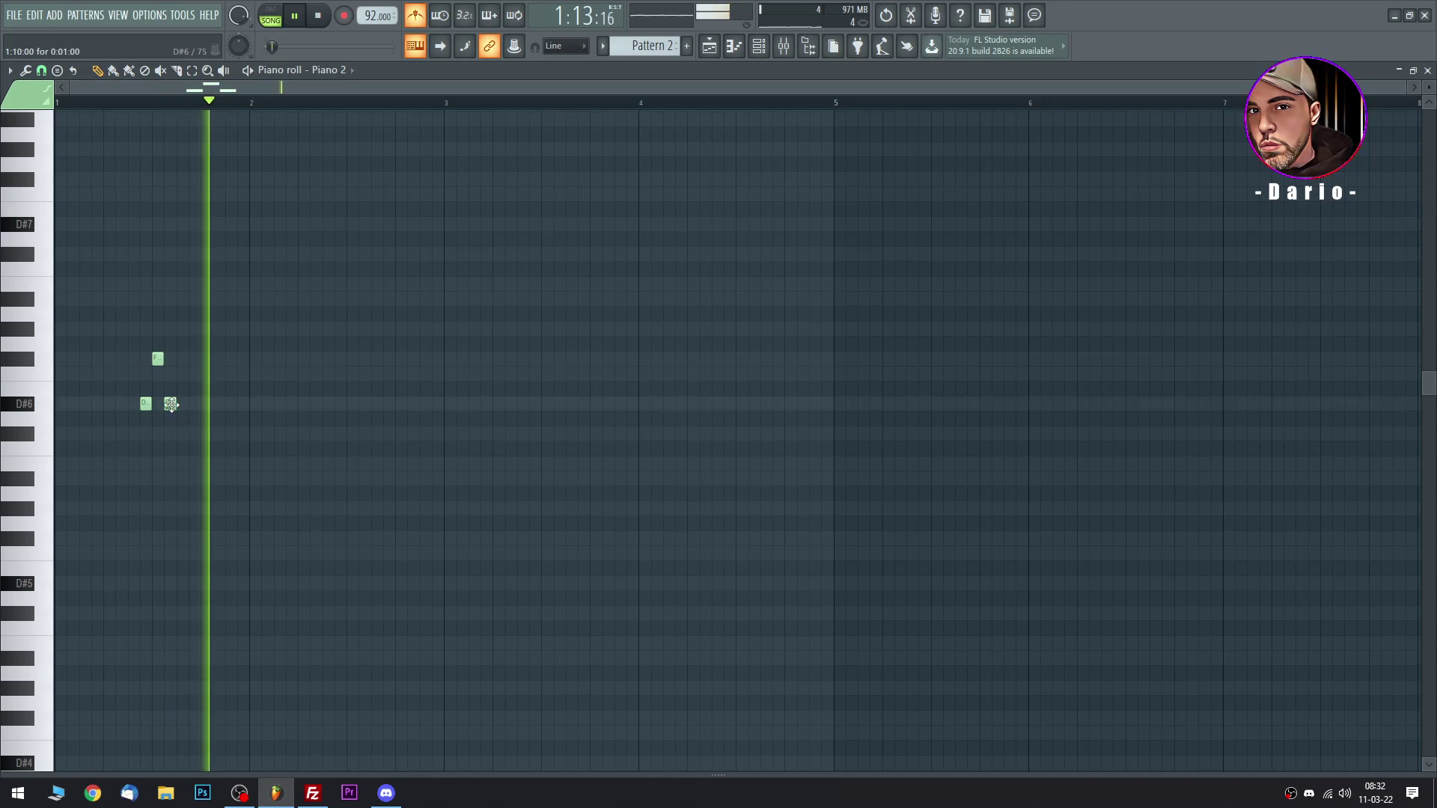
left_click_drag(171, 404, 182, 405)
key("space")
right_click(183, 404)
key("space")
right_click(146, 404)
right_click(158, 359)
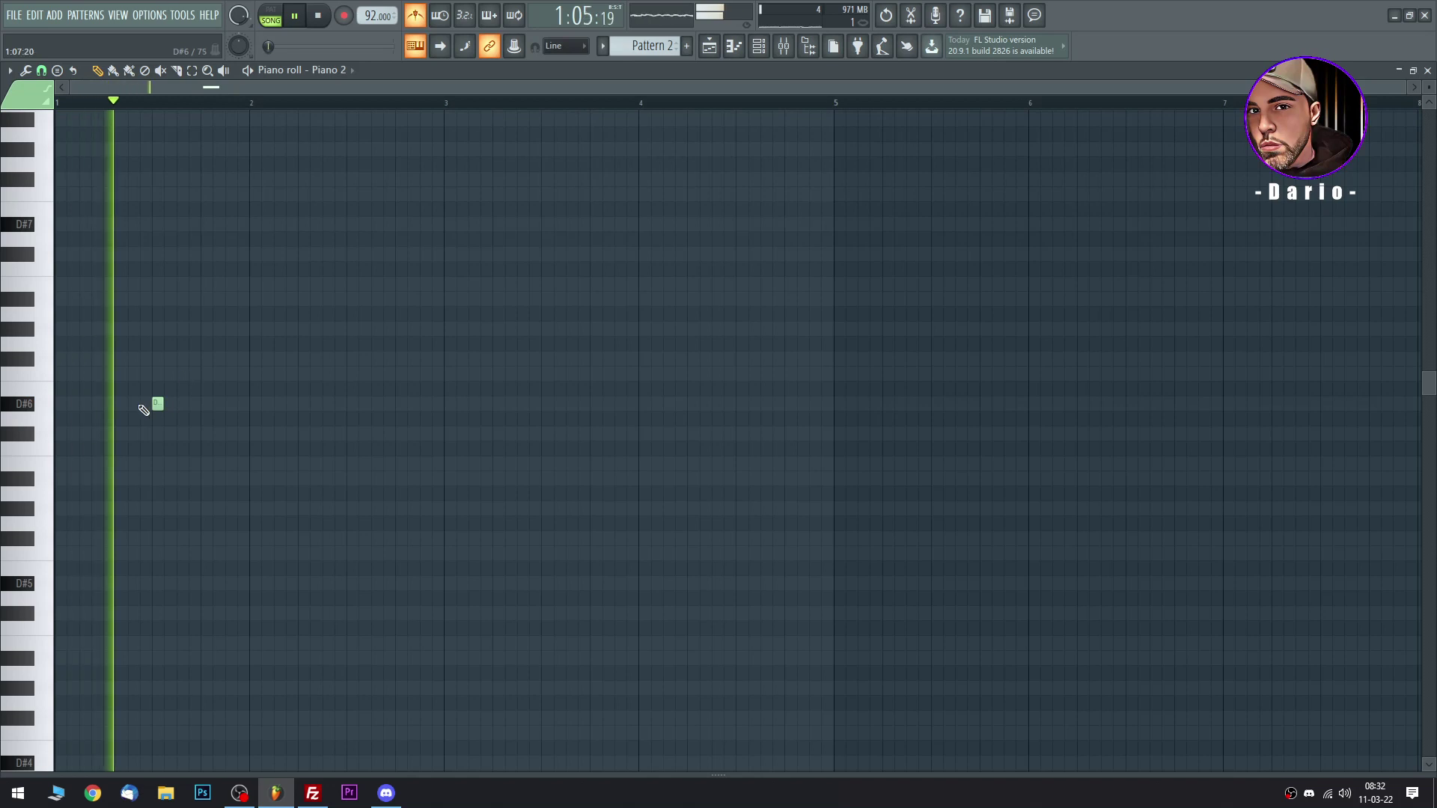
Build the melody in bar 1 with one-step notes D#6, F6, D#6, D#6 and C#6 at steps 8, 9, 10, 12 and 15.
left_click(145, 405)
key("space")
right_click(158, 406)
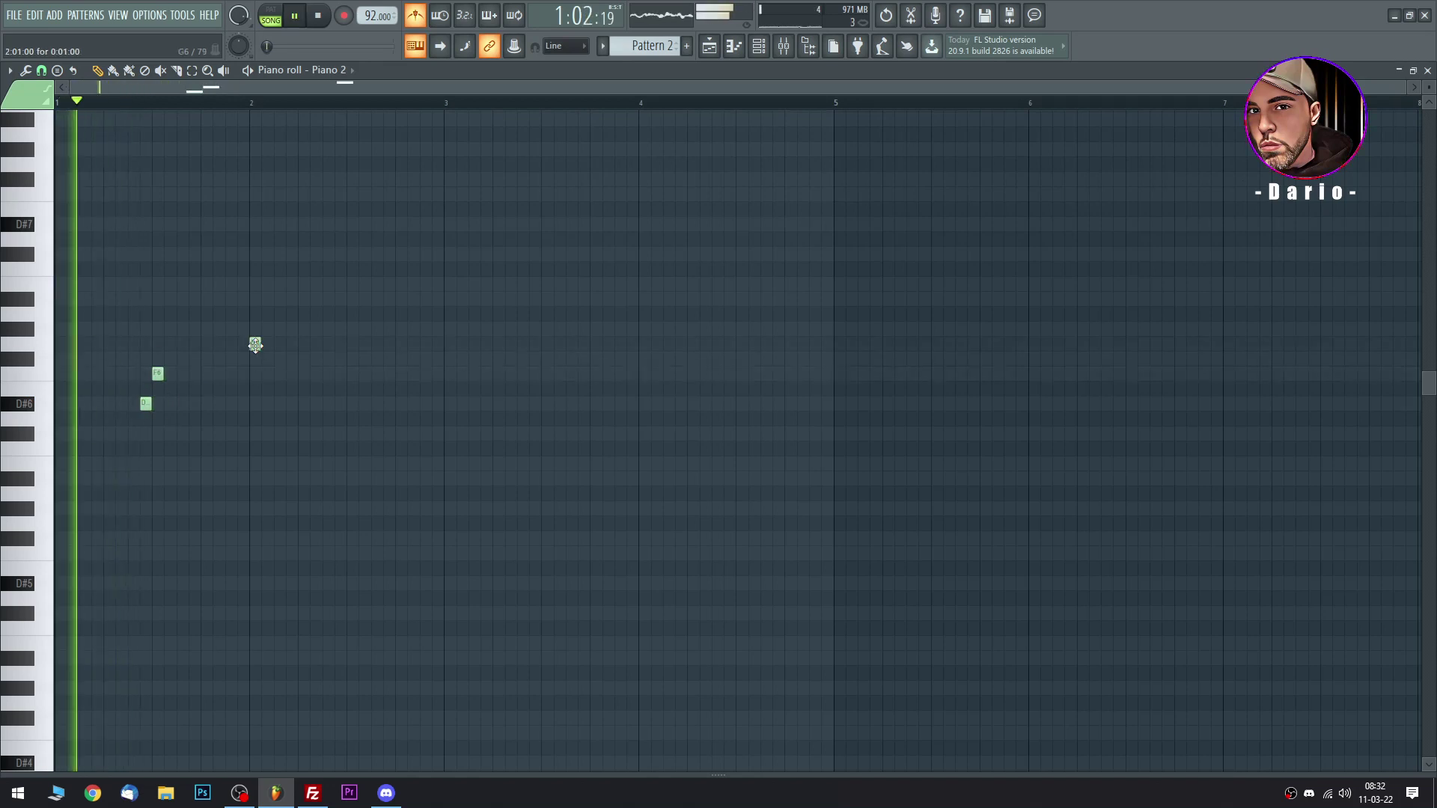
key("space")
left_click(178, 404)
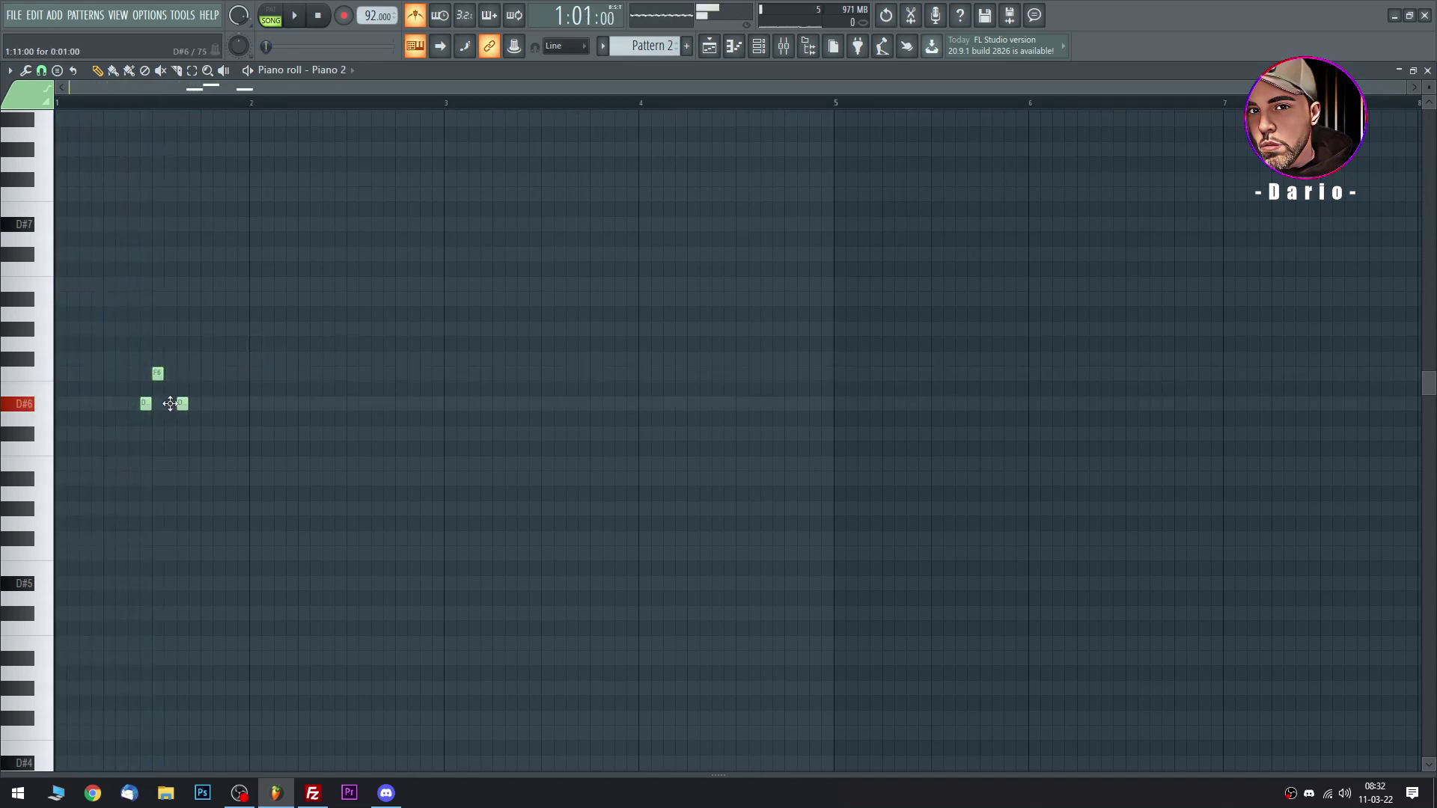
left_click(194, 404)
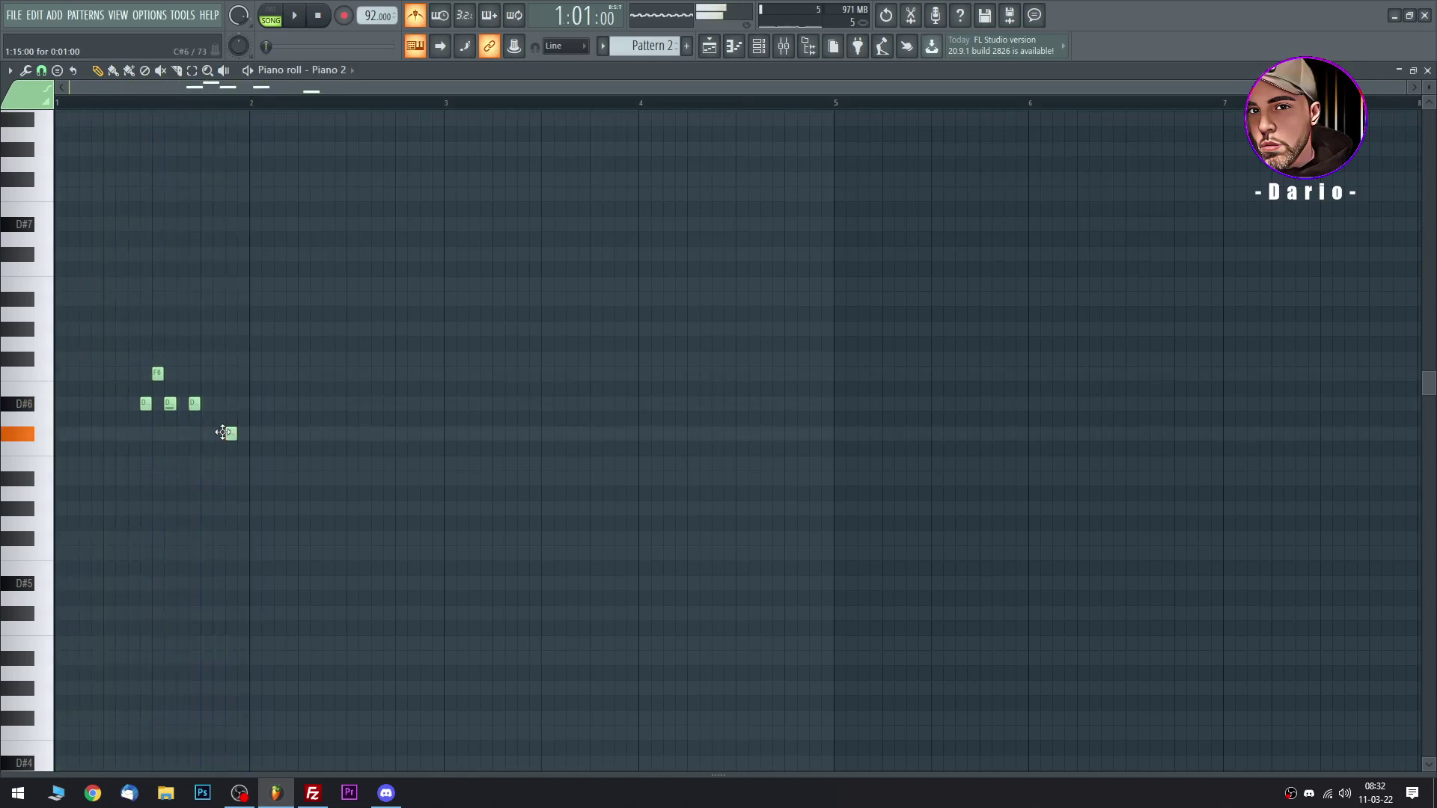
Lengthen the C#6 note at step 15 to nine steps and move the last D#6 note to step 13 of bar 1.
right_click(293, 370)
left_click_drag(237, 434, 343, 436)
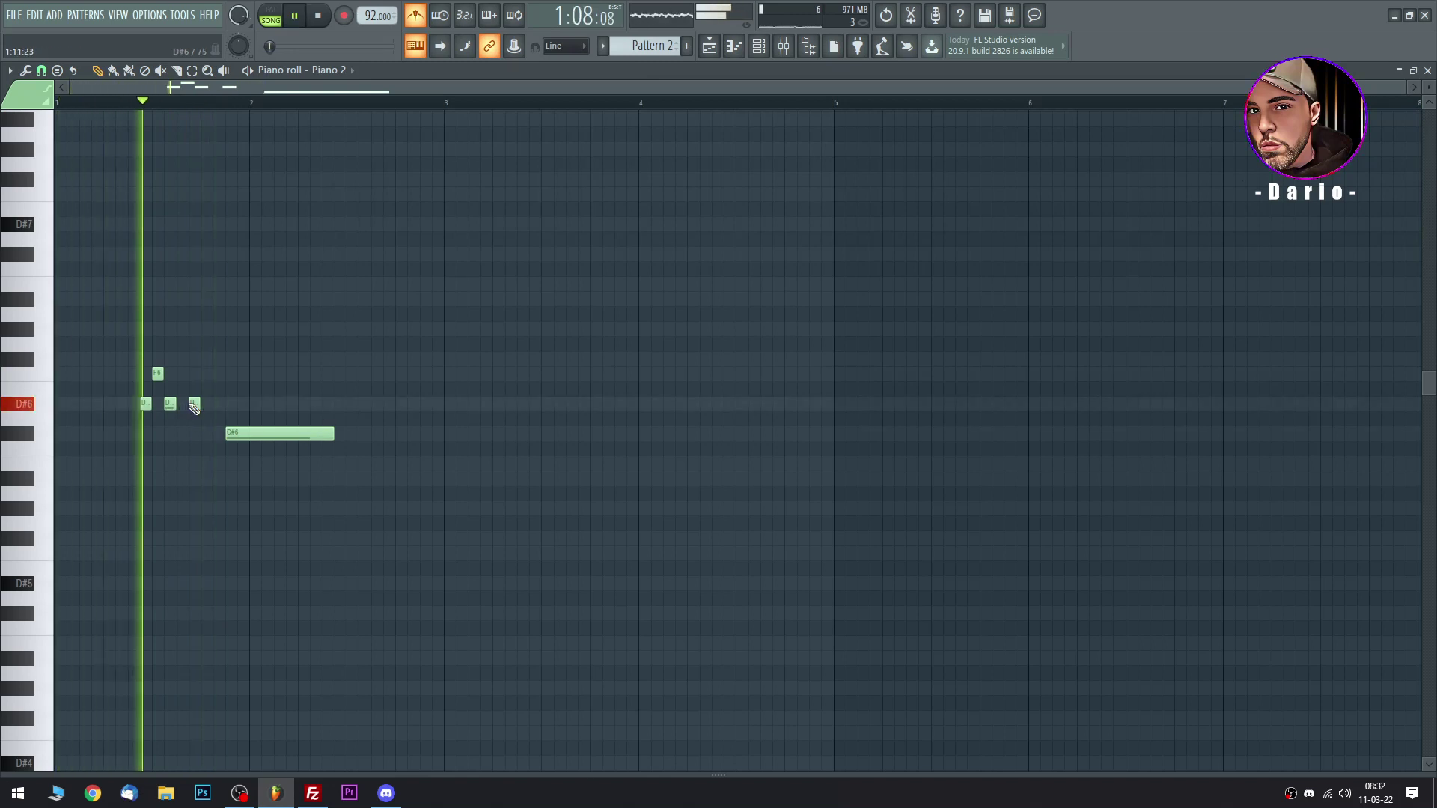
left_click(204, 404)
right_click(203, 404)
left_click_drag(196, 404, 208, 405)
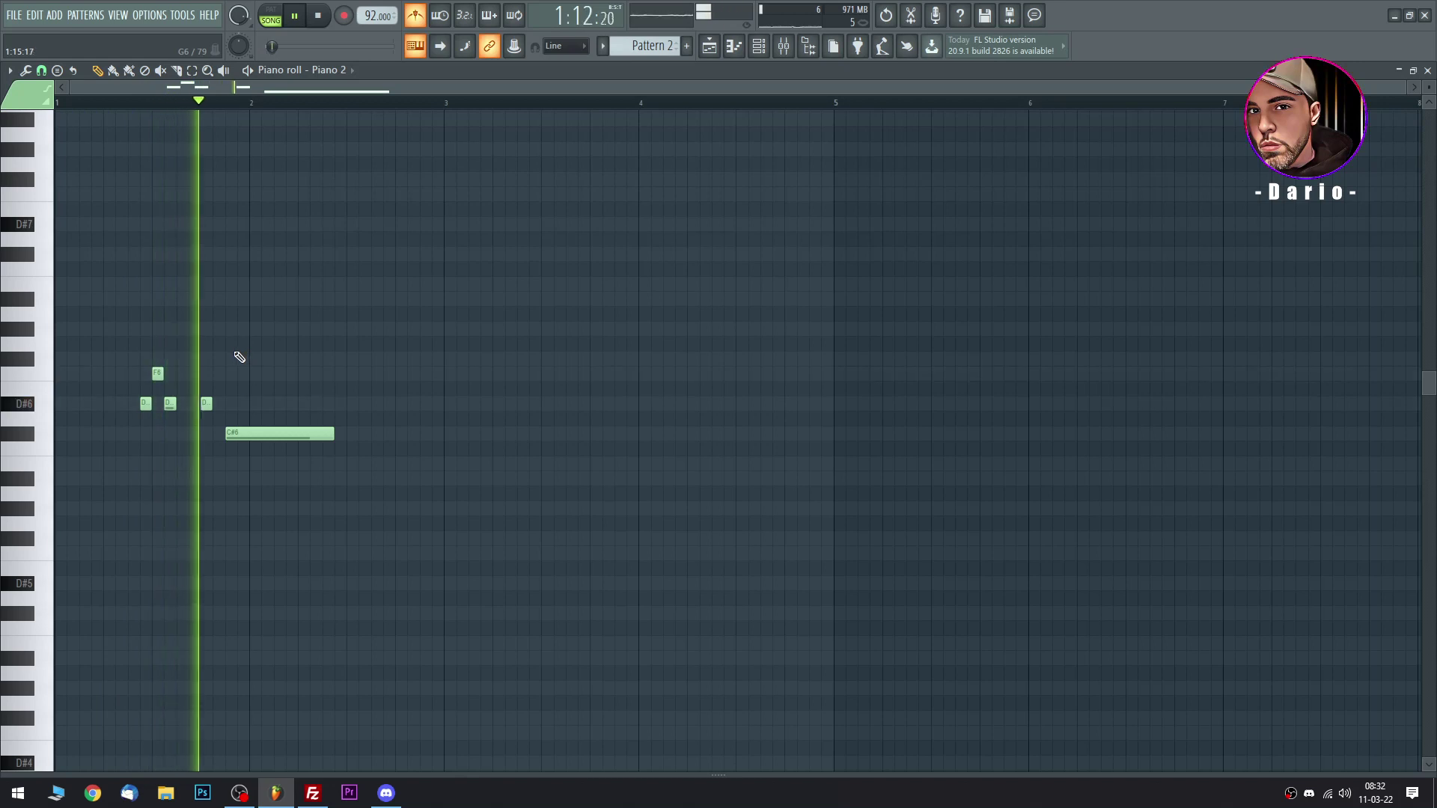
key("space")
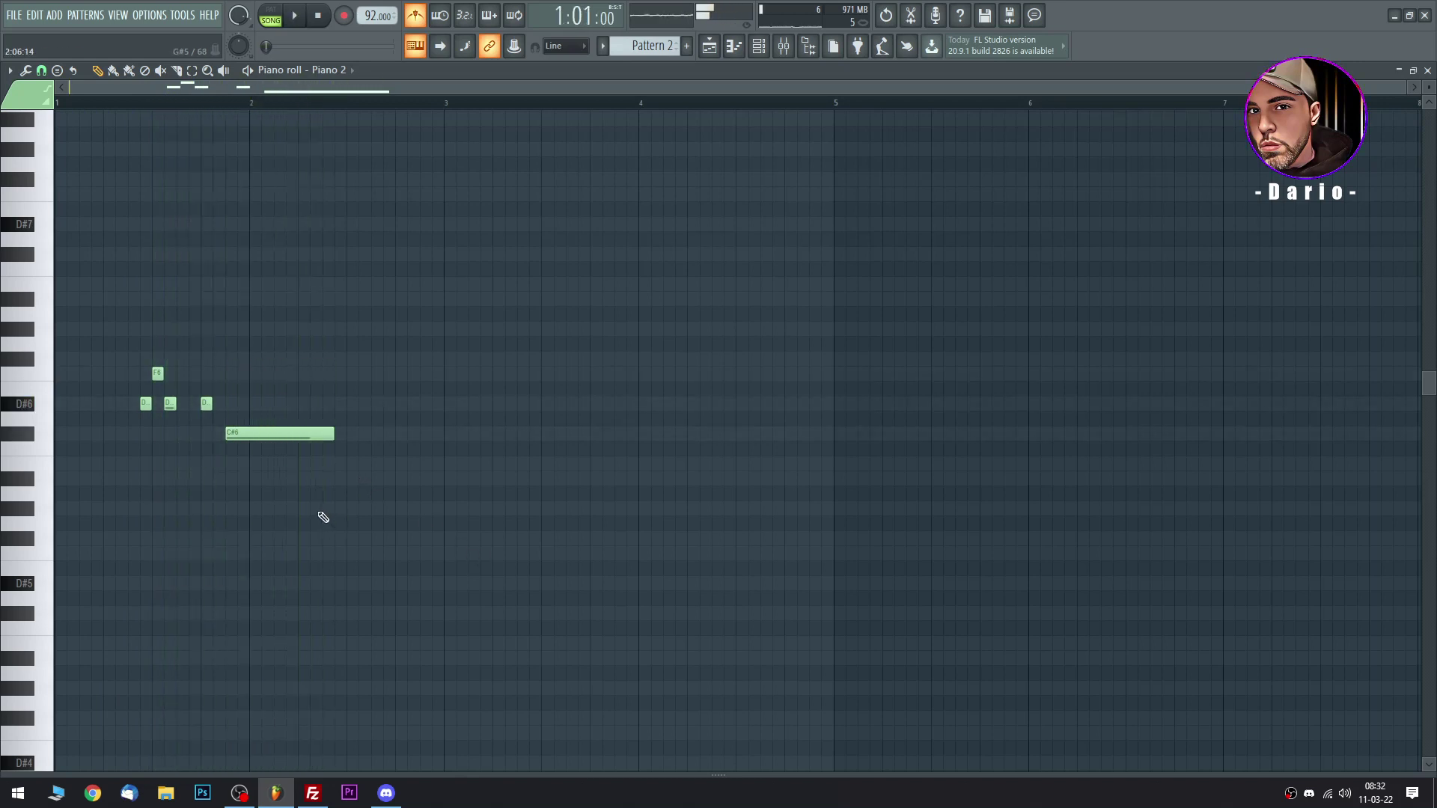
Draw an eight-step A#5 note from step 7 of bar 2, and add one-step F5 and A#5 notes at steps 6 and 7 of bar 1.
left_click_drag(333, 479, 420, 479)
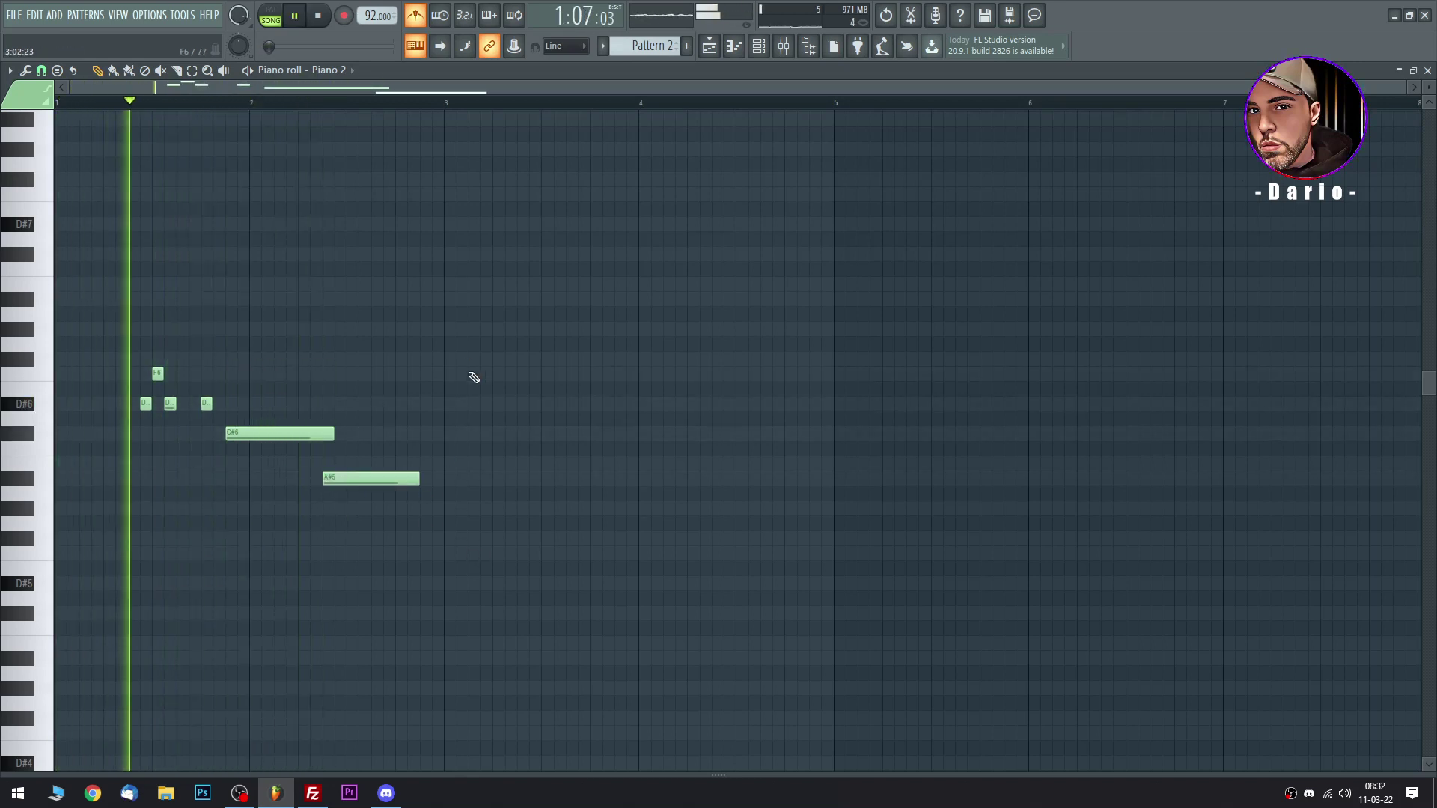
key("space")
left_click(145, 404)
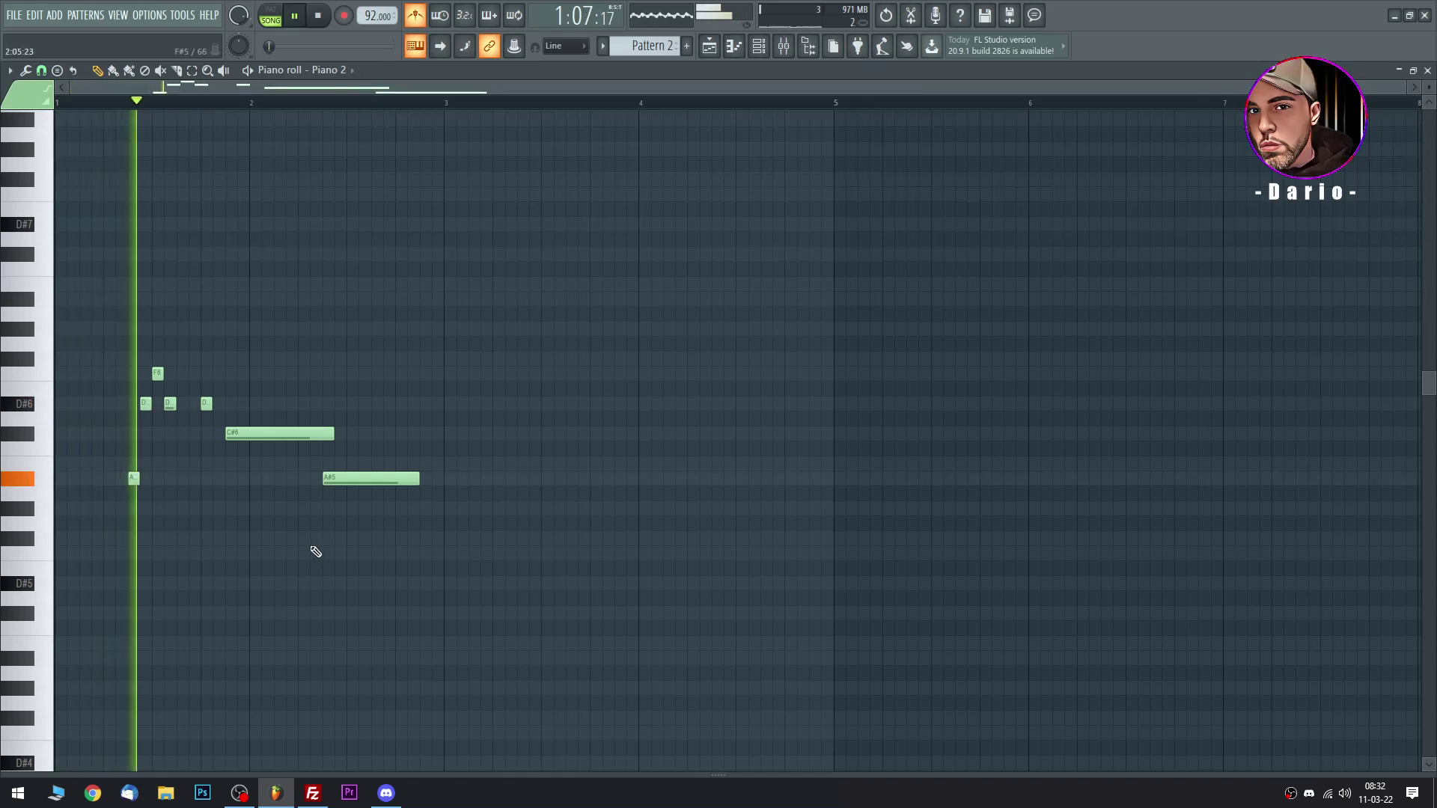
key("space")
left_click(118, 538)
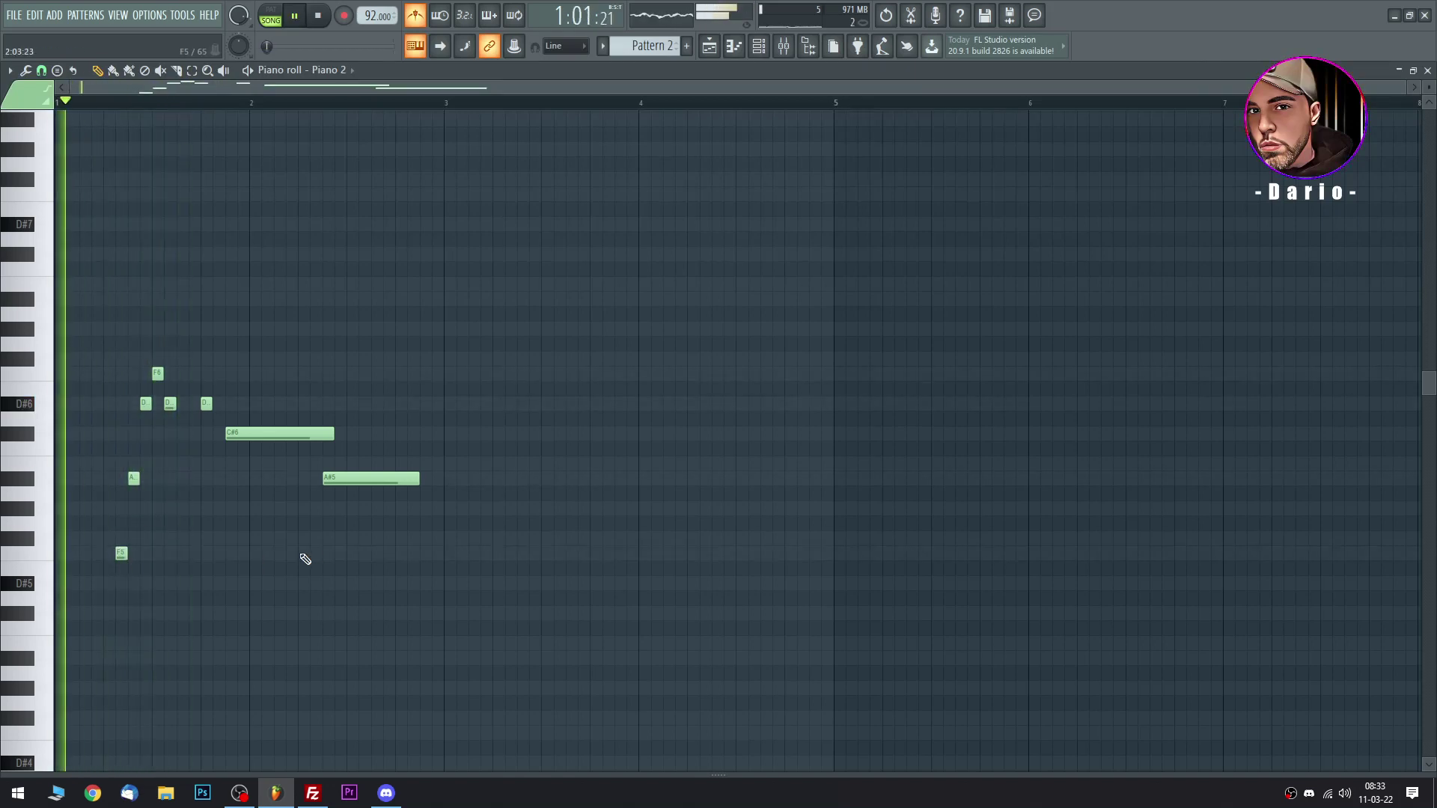
left_click(316, 538)
right_click(318, 539)
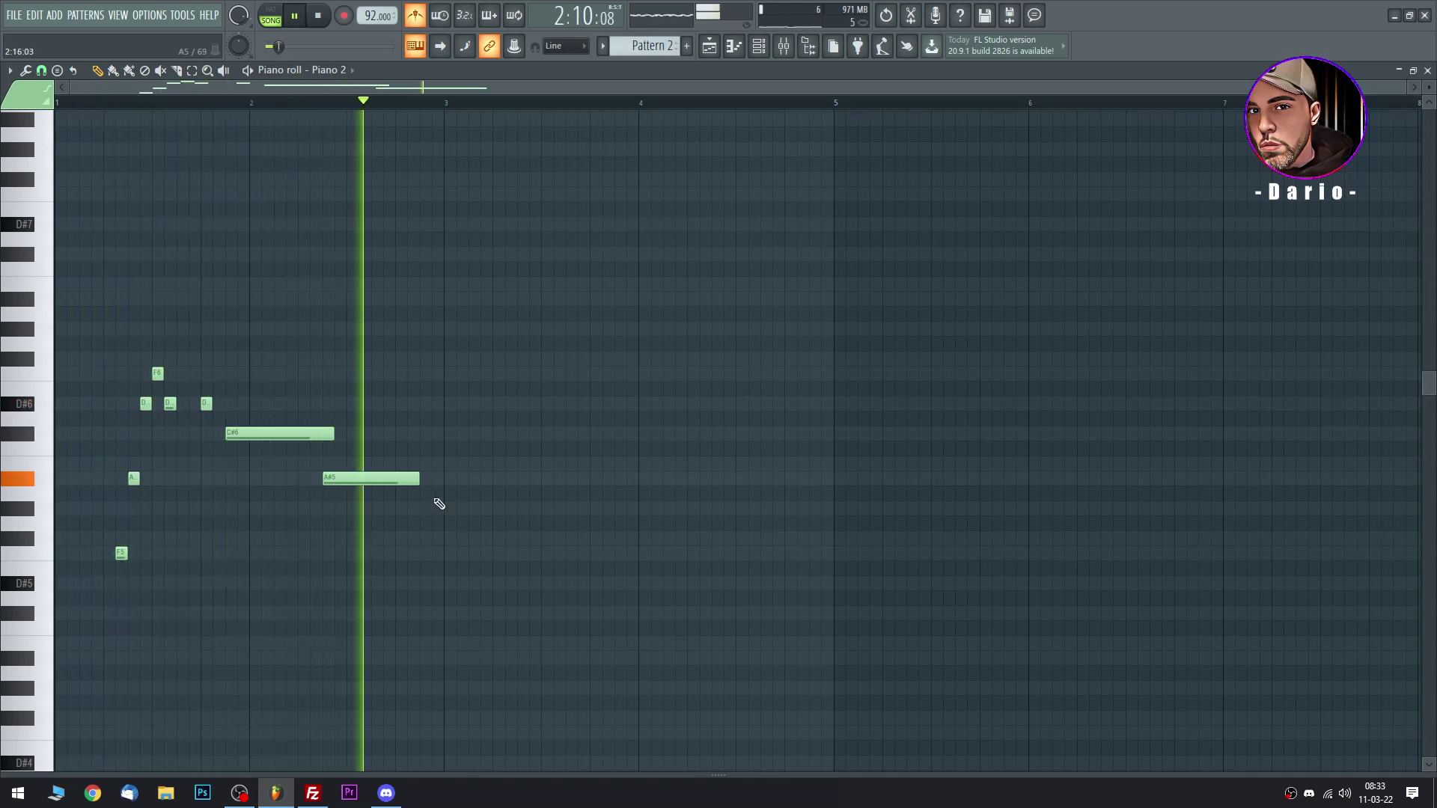
Duplicate the whole two-bar Piano 2 melody into bars 3 and 4.
key("ctrl+a")
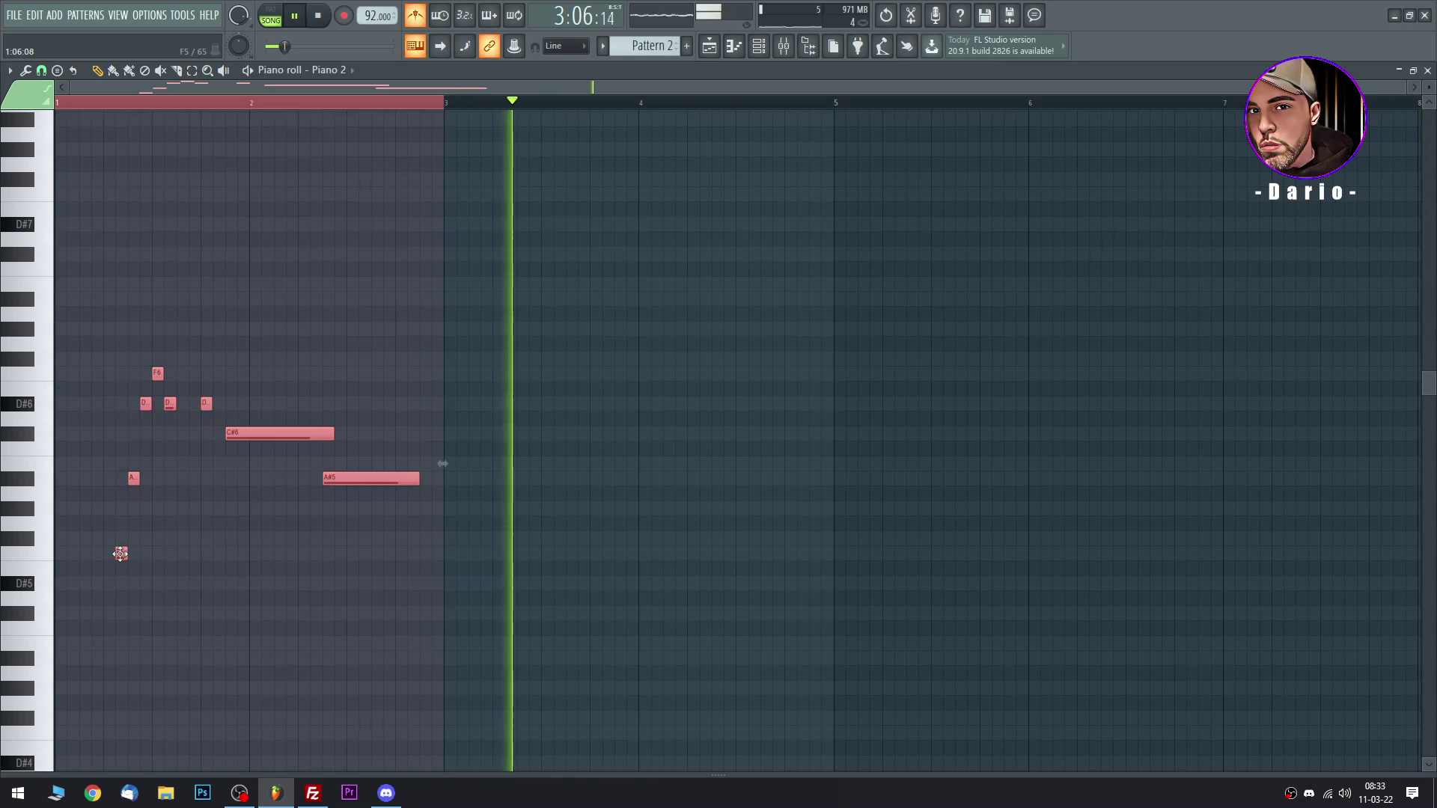
left_click_drag(120, 554, 503, 546)
left_click(452, 405)
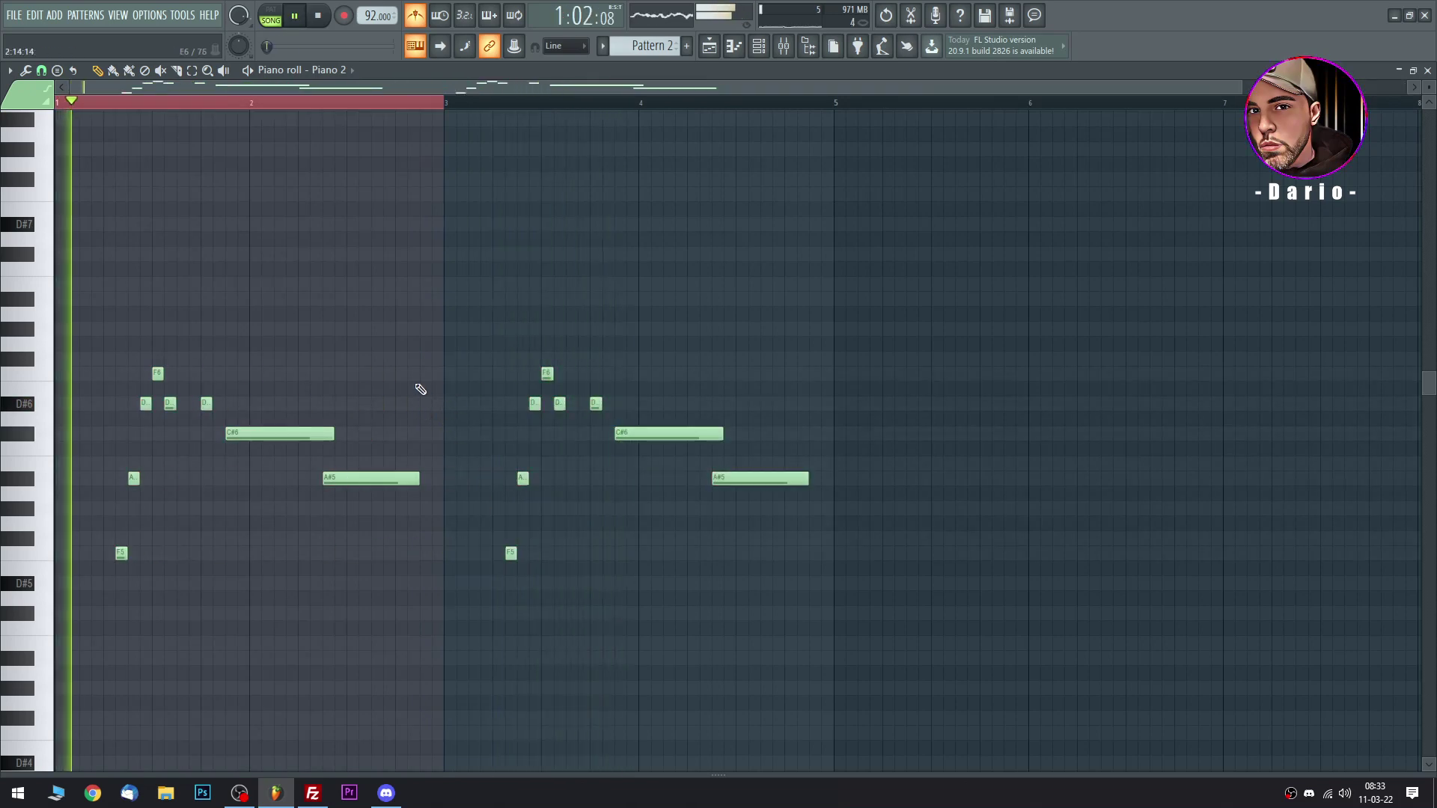
left_click(194, 71)
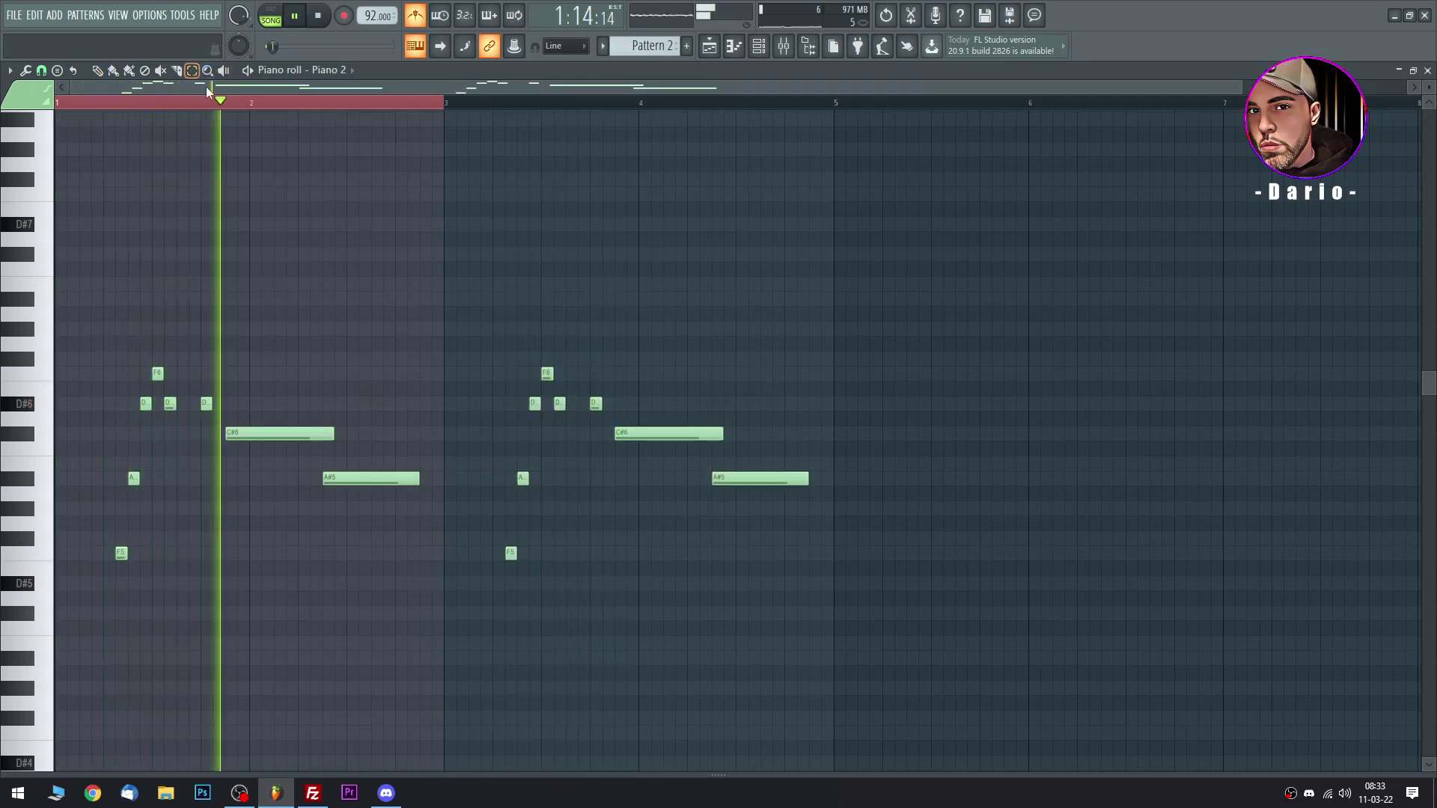
left_click(97, 70)
Add a one-step A#5 note at step 11 of bar 1, delete the F5 note in bar 3, and play back the melody.
key("space")
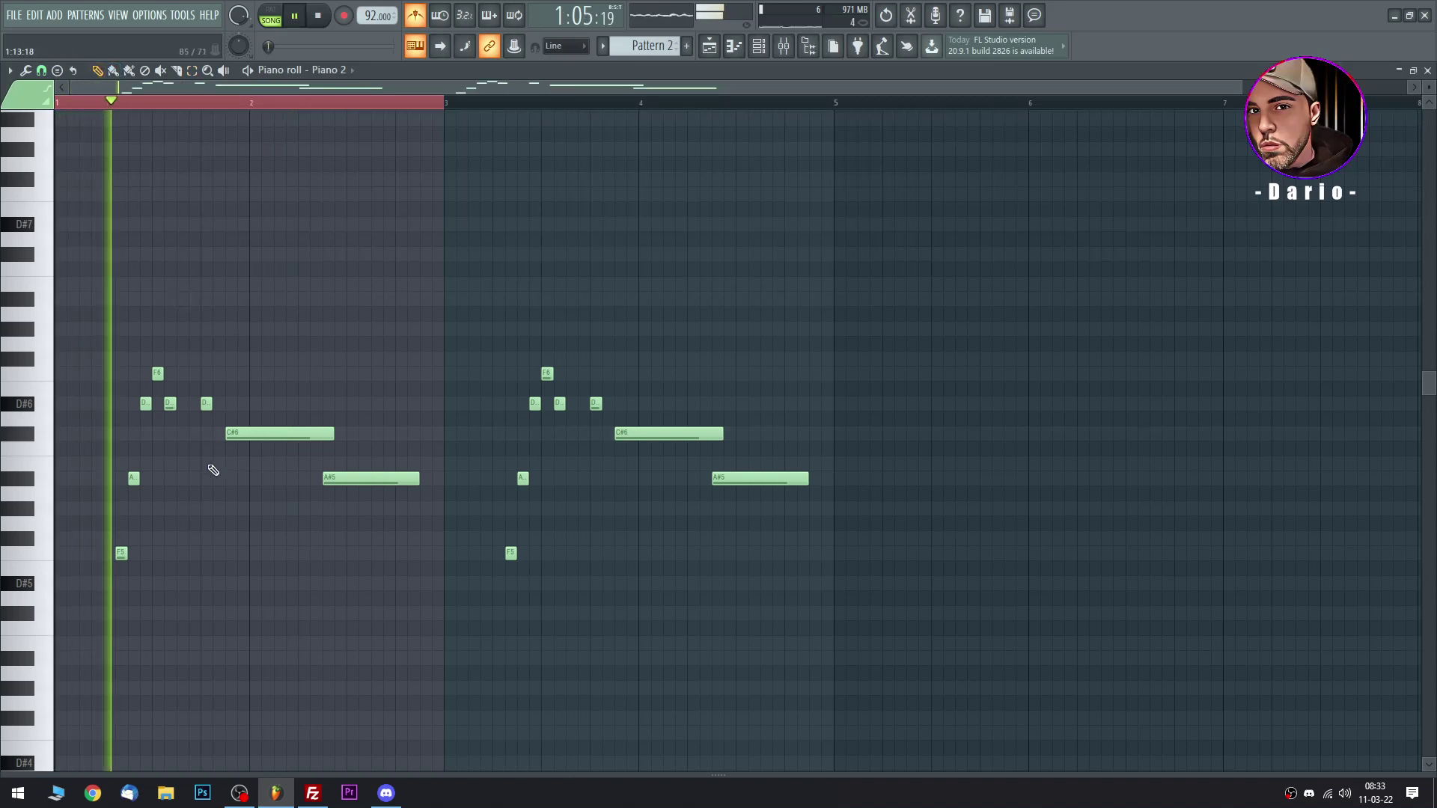
left_click(183, 477)
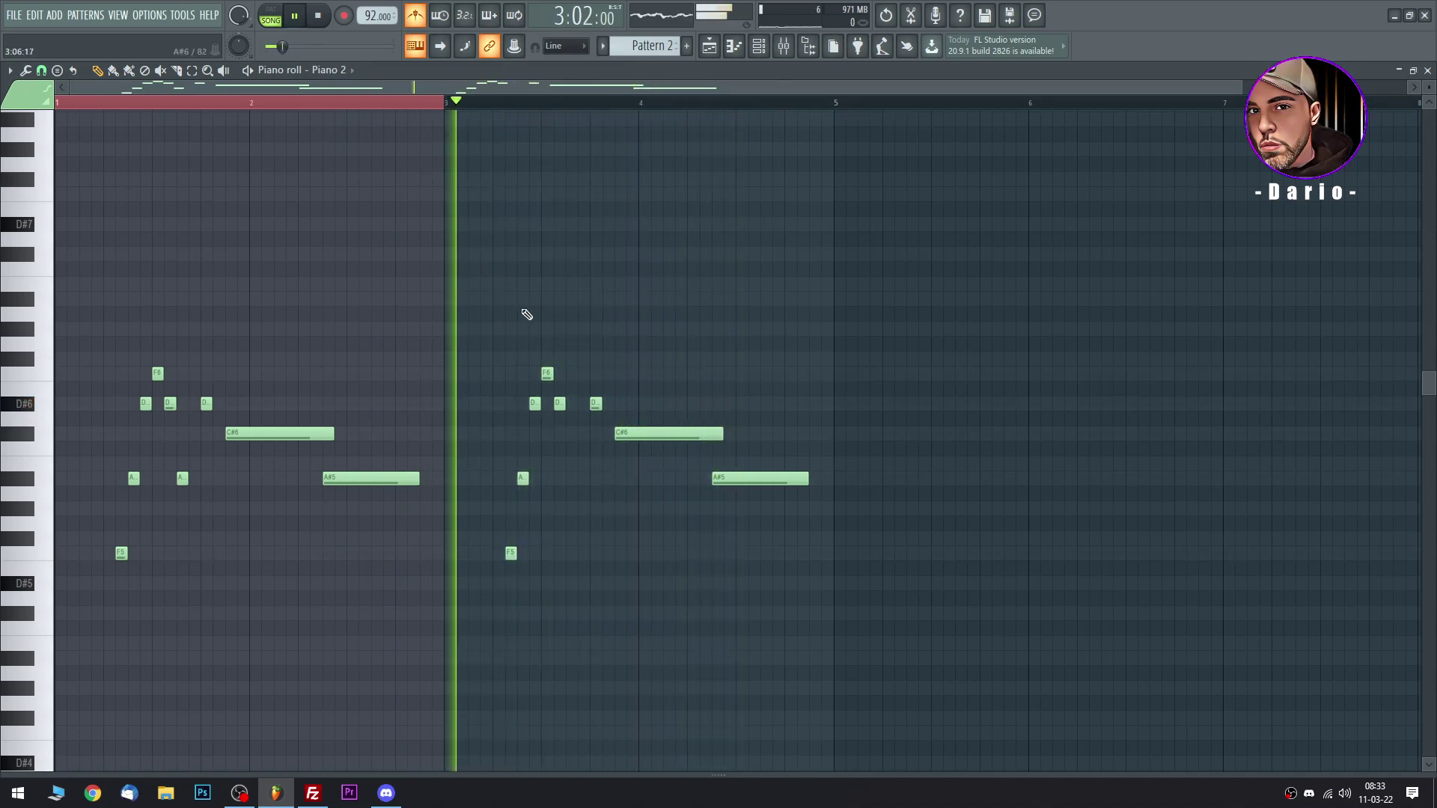
right_click(510, 552)
key("space")
key("space")
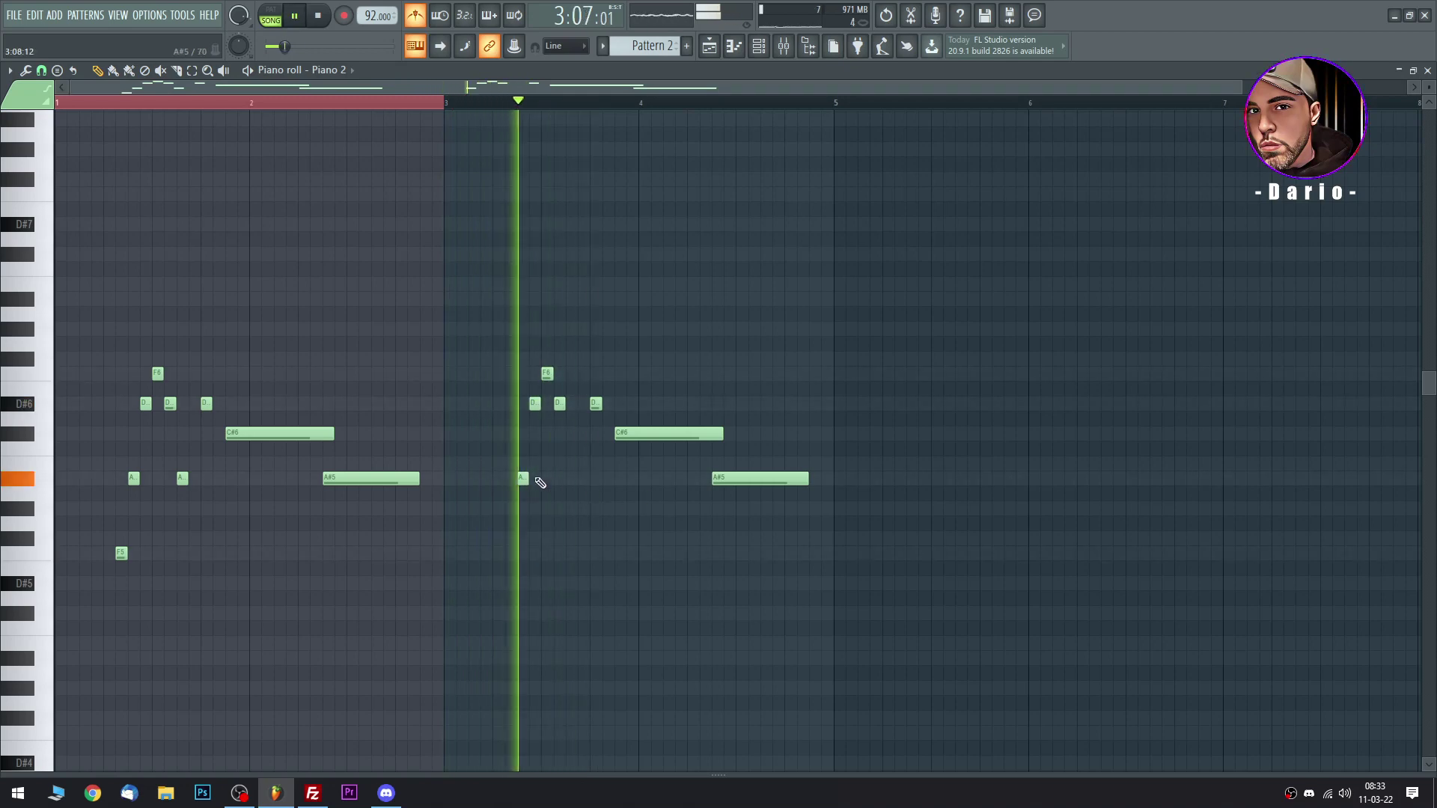
Delete both A#5 notes from bars 3 and 4, lengthen the second C#6 note to 13 steps, and clear the time selection.
right_click(522, 477)
key("space")
key("space")
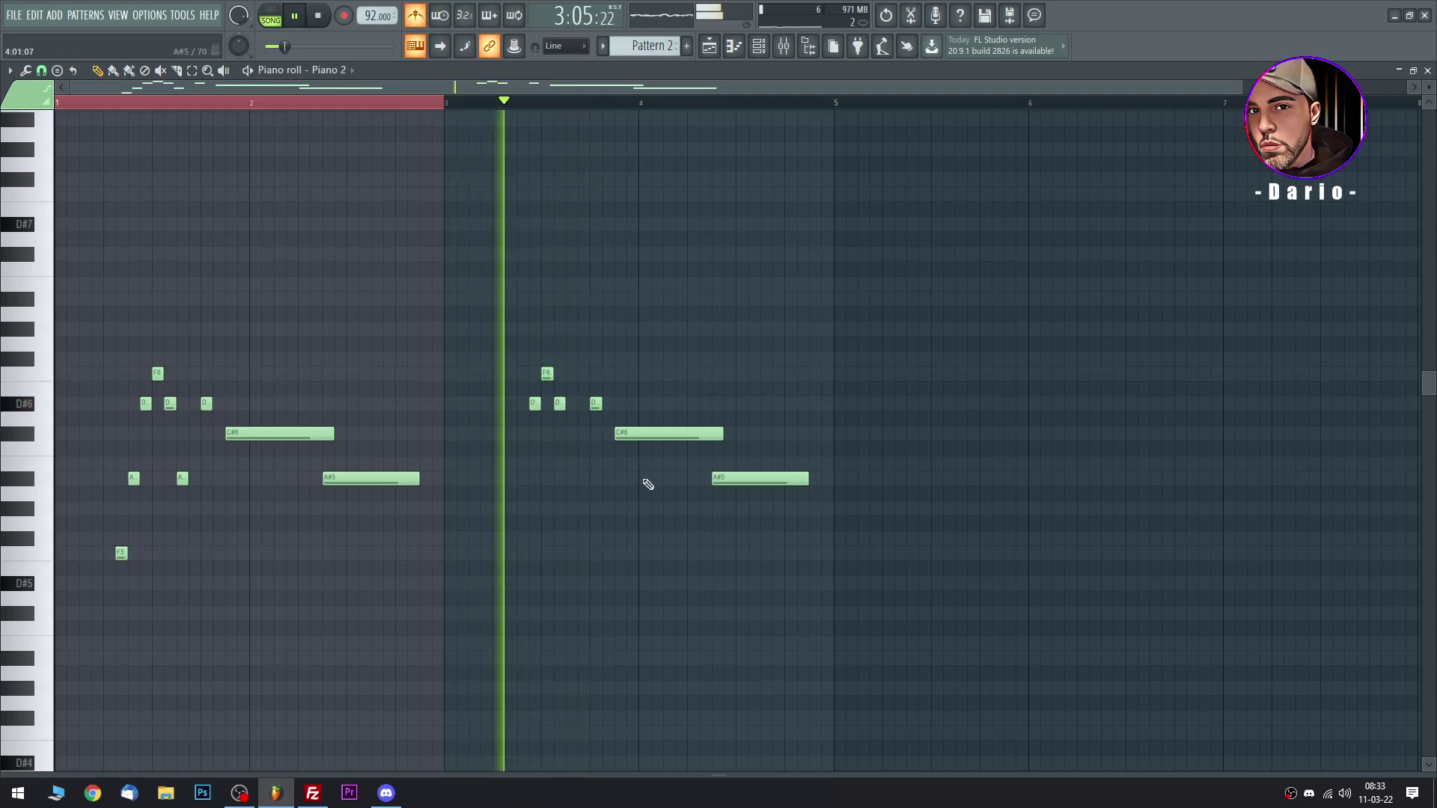
right_click(747, 477)
left_click_drag(722, 433, 772, 433)
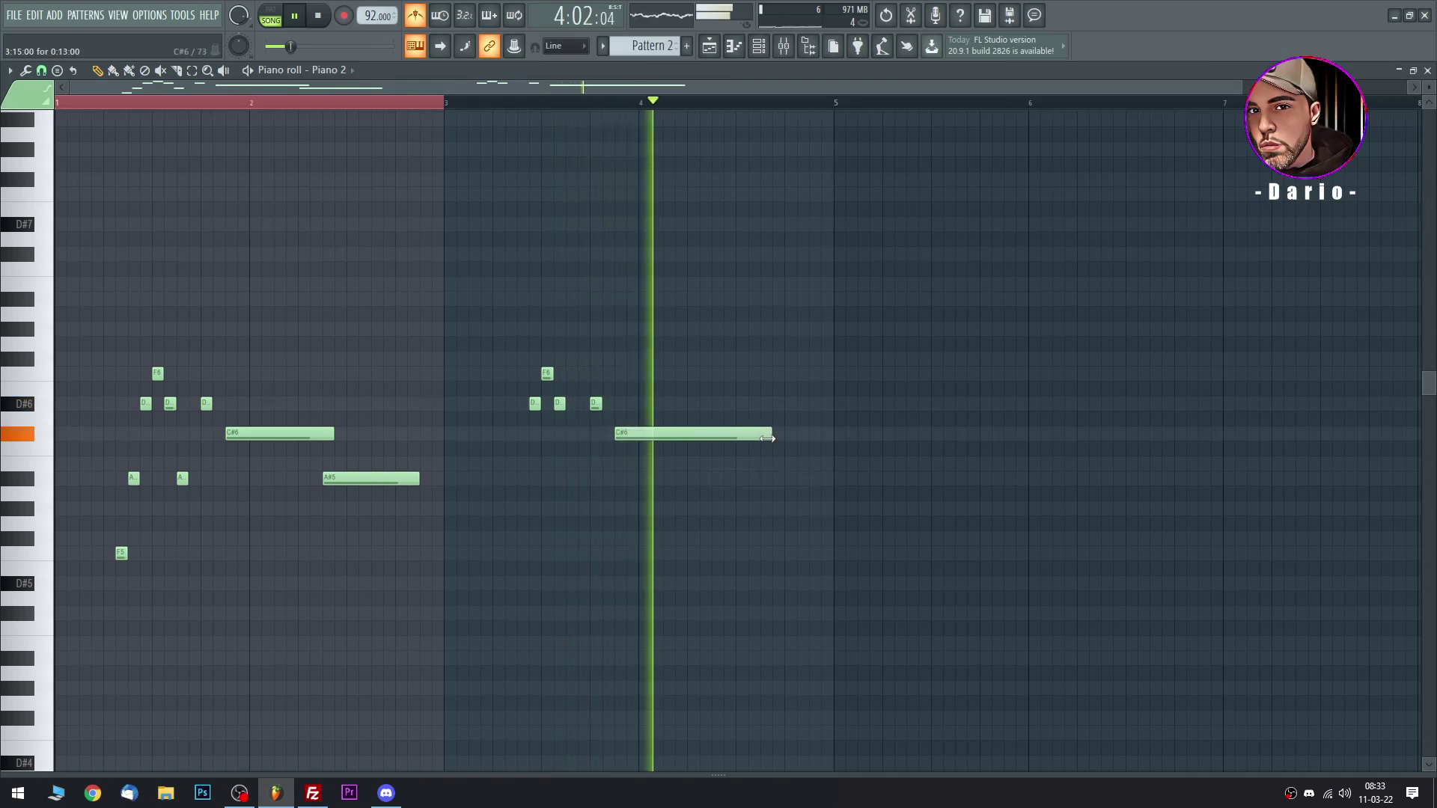
left_click(480, 298)
right_click(550, 296)
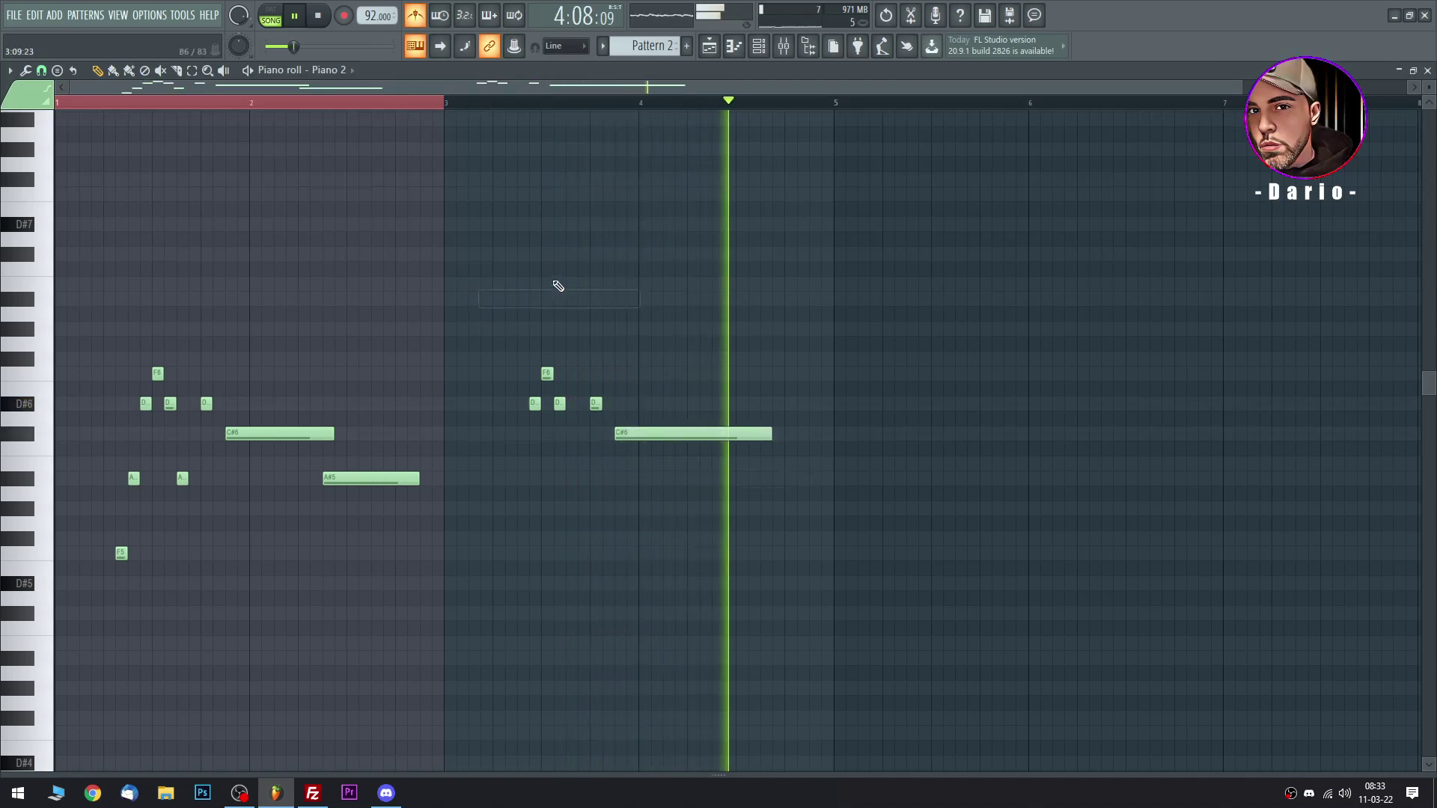
left_click(191, 70)
left_click(206, 102, "ctrl")
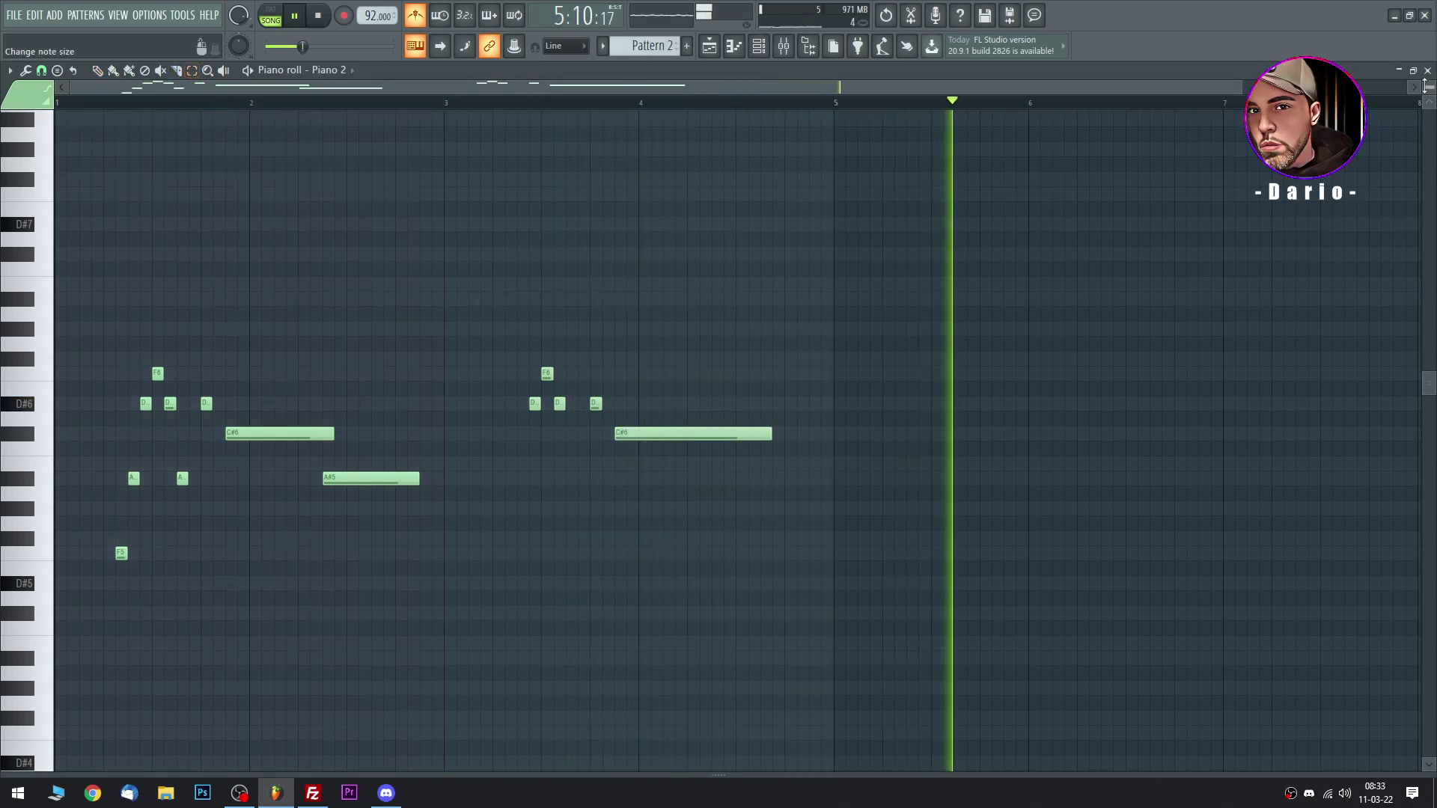
Rename the pattern Contre Melo and place it on Track 2 as a four-bar clip starting at bar 1.
key("F7")
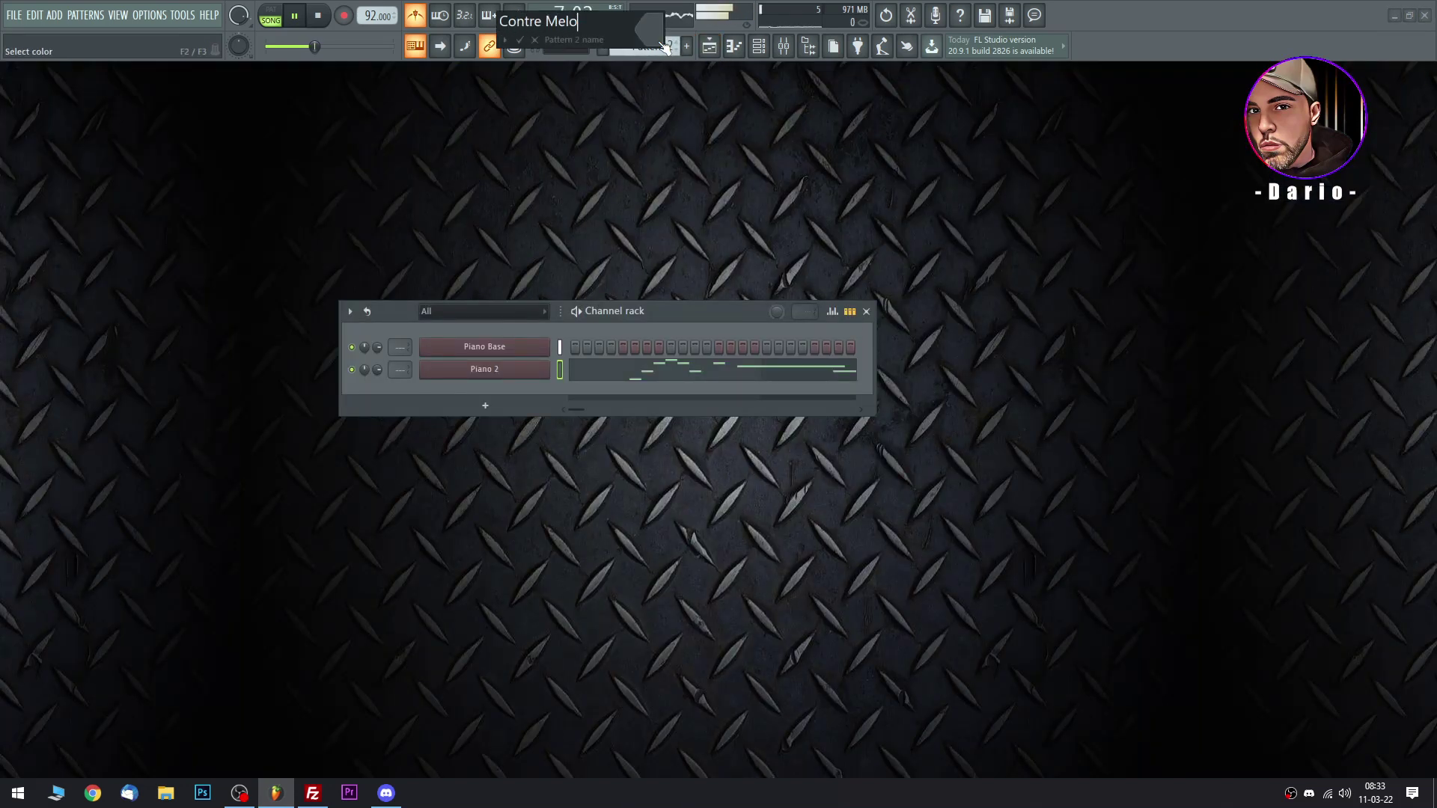
key("F5")
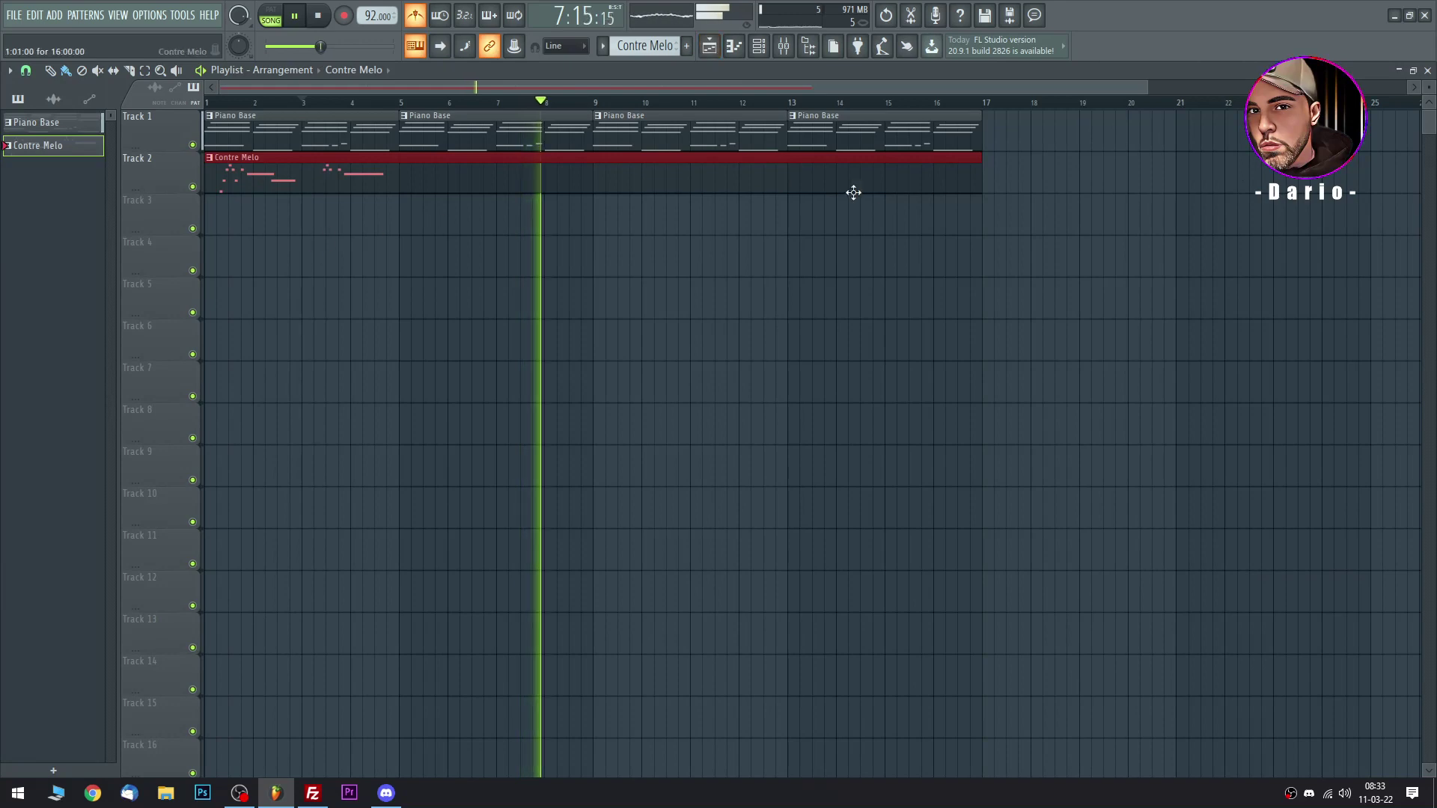
left_click_drag(981, 176, 405, 224)
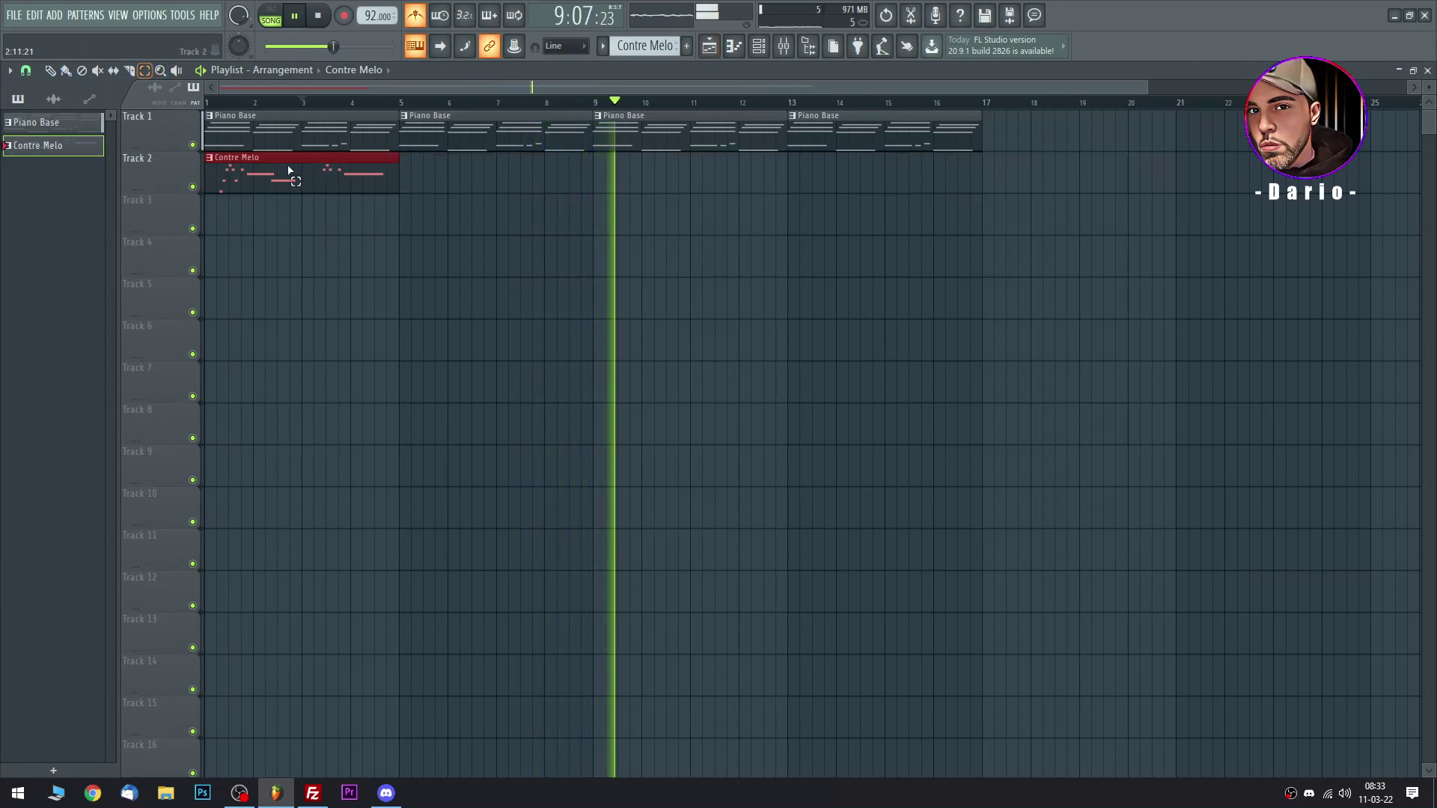
Create a Contre Mélo 2 pattern and place three consecutive four-bar clips of it on Track 3 from bar 5.
left_click(593, 231)
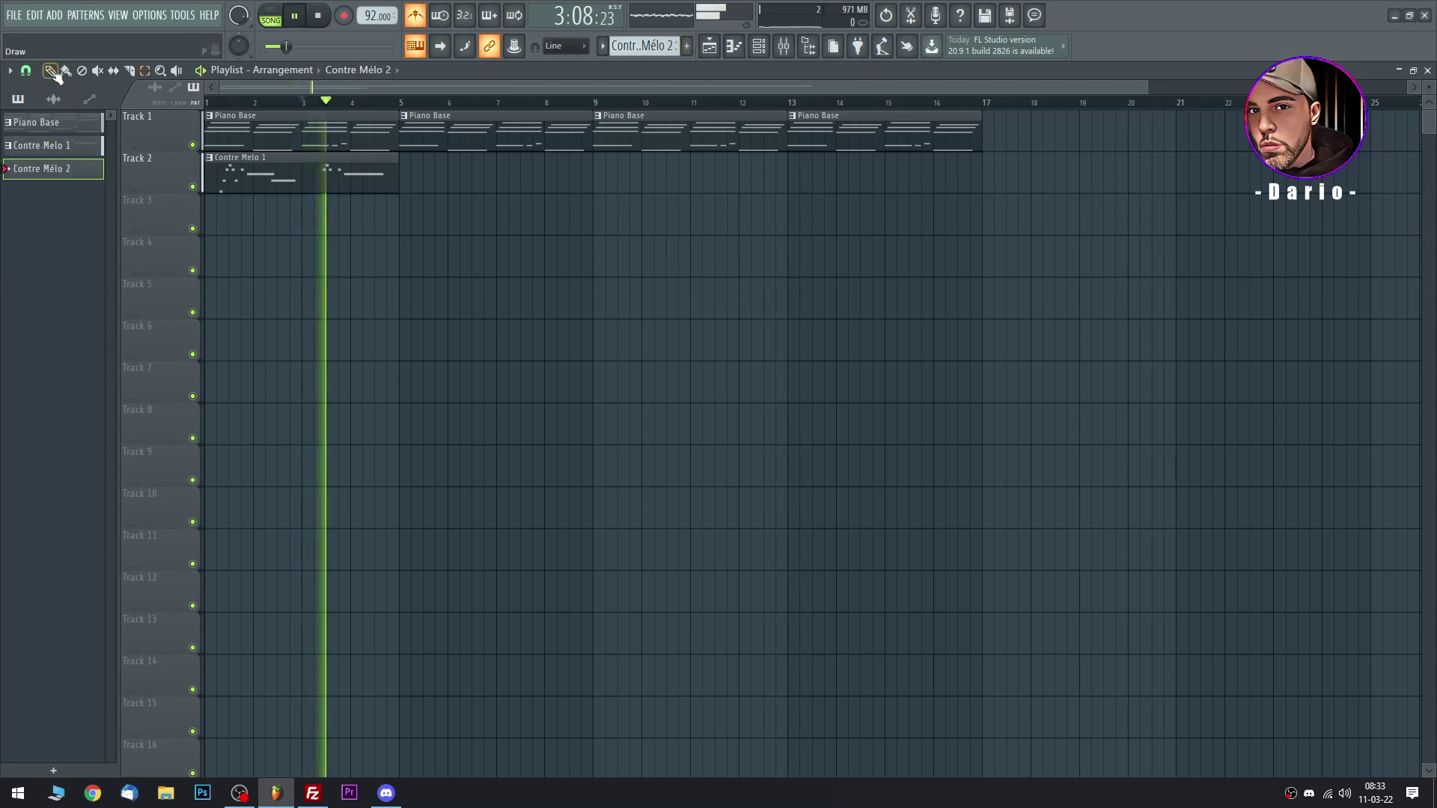
left_click(400, 200)
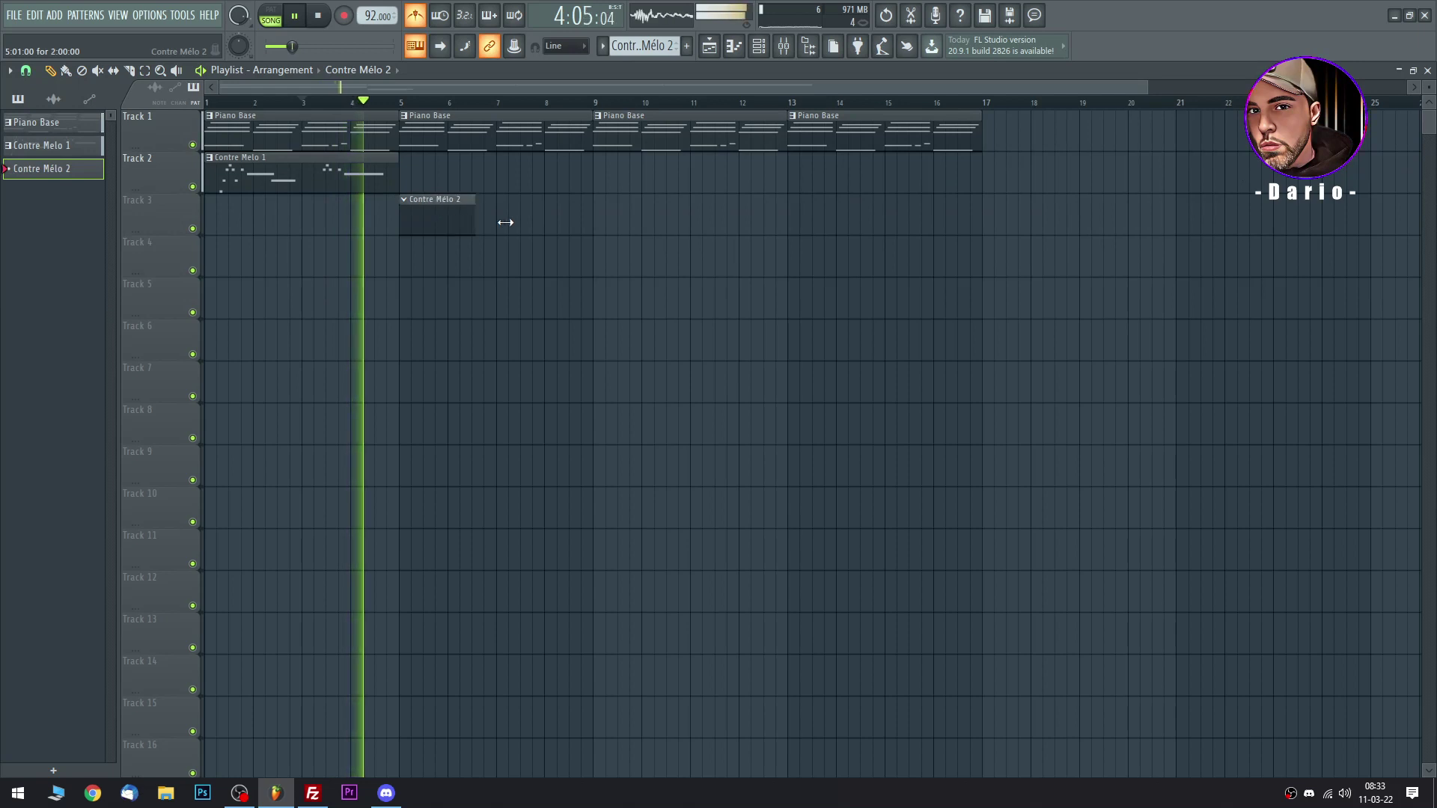
left_click_drag(505, 222, 590, 224)
left_click(529, 224)
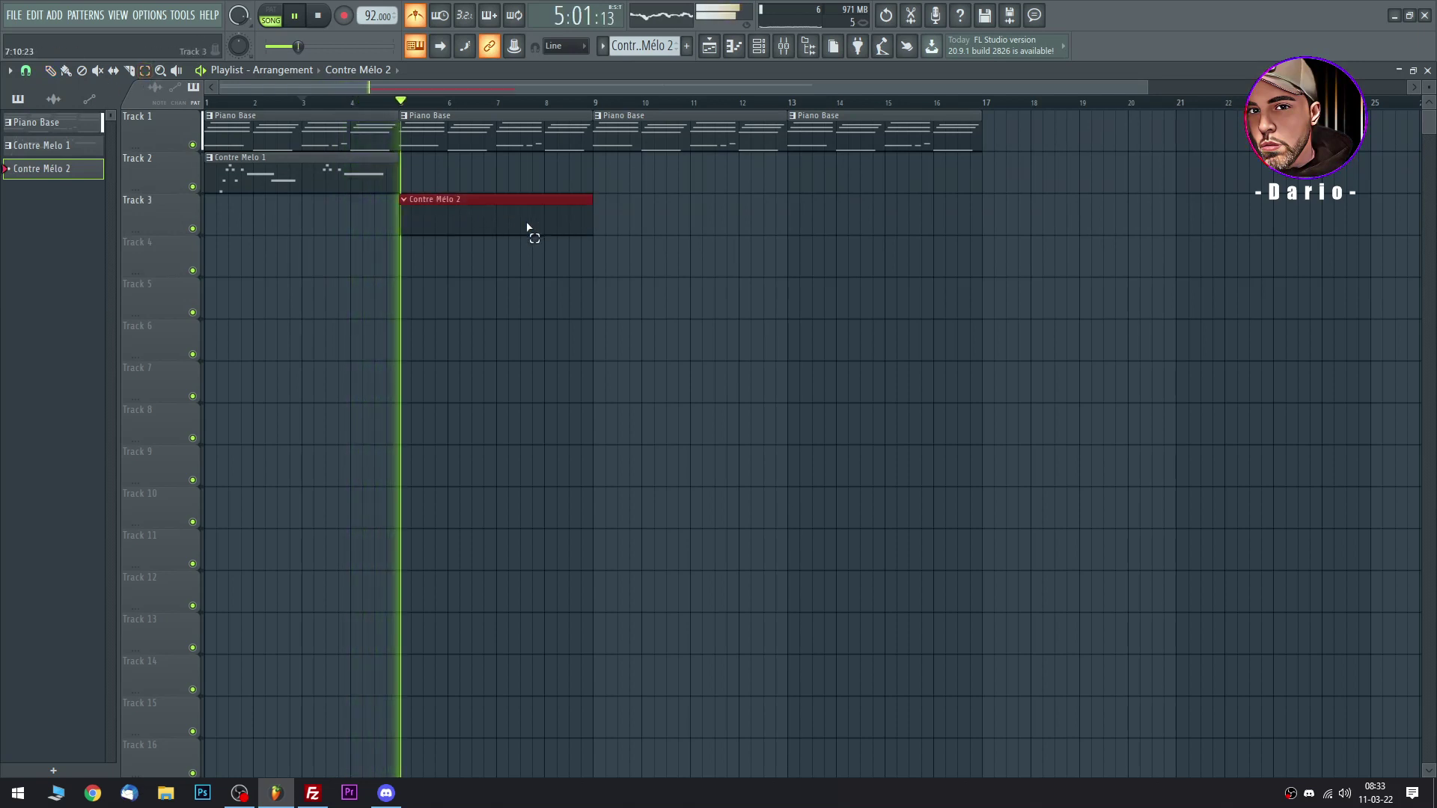
key("ctrl+b")
key("ctrl+b")
left_click(1048, 284)
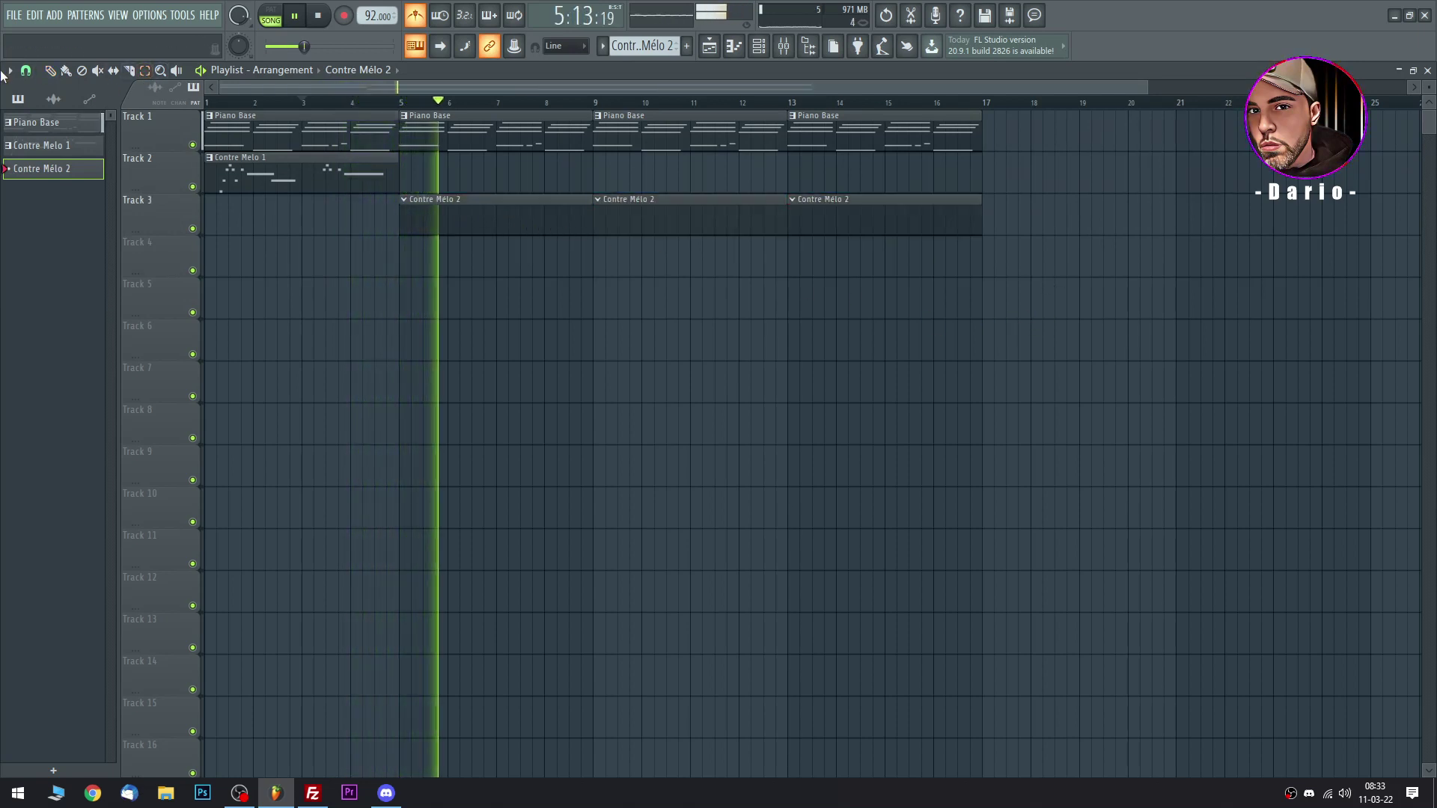
Place a loop time marker in the playlist at bar 5.
left_click(9, 70)
mouse_move(45, 189)
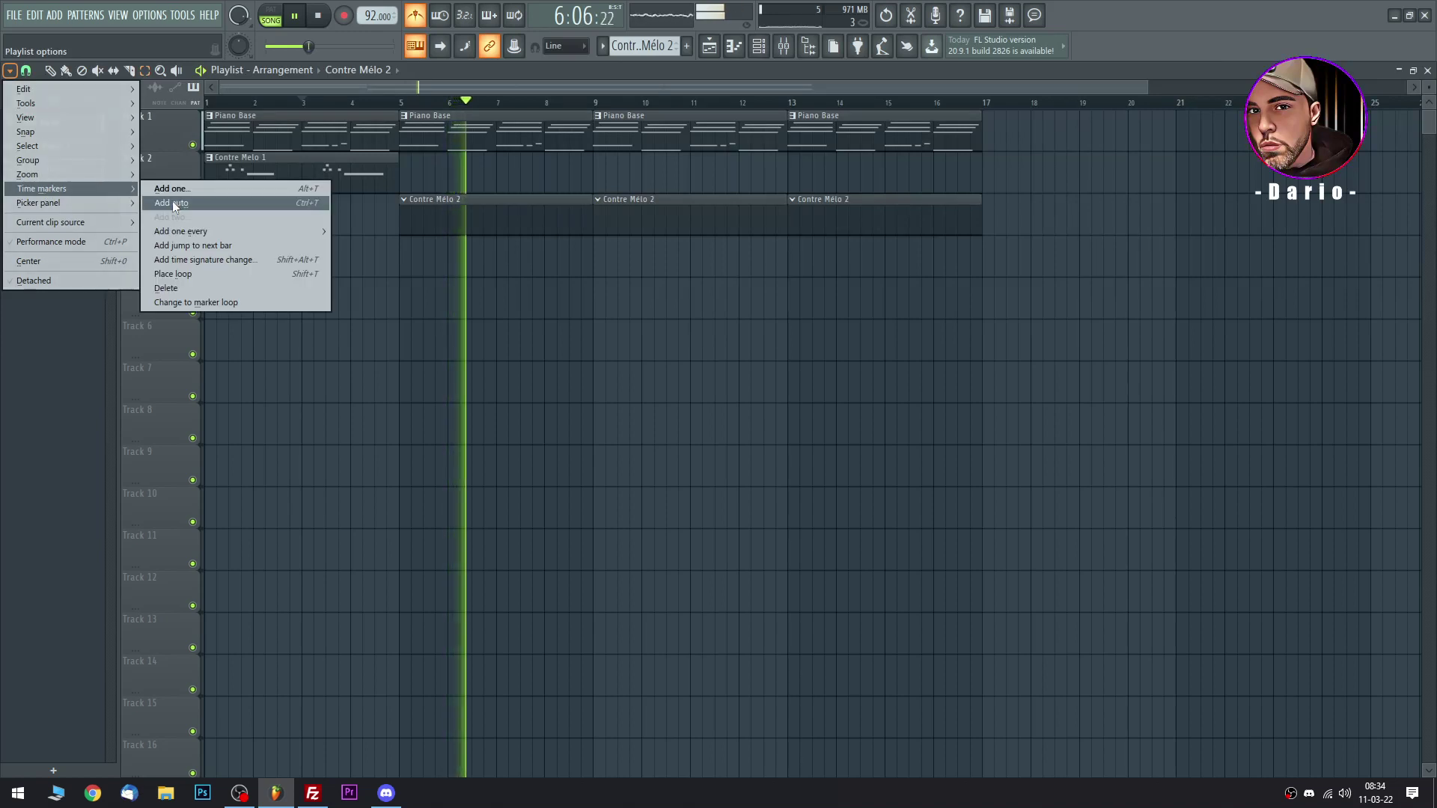
left_click(192, 274)
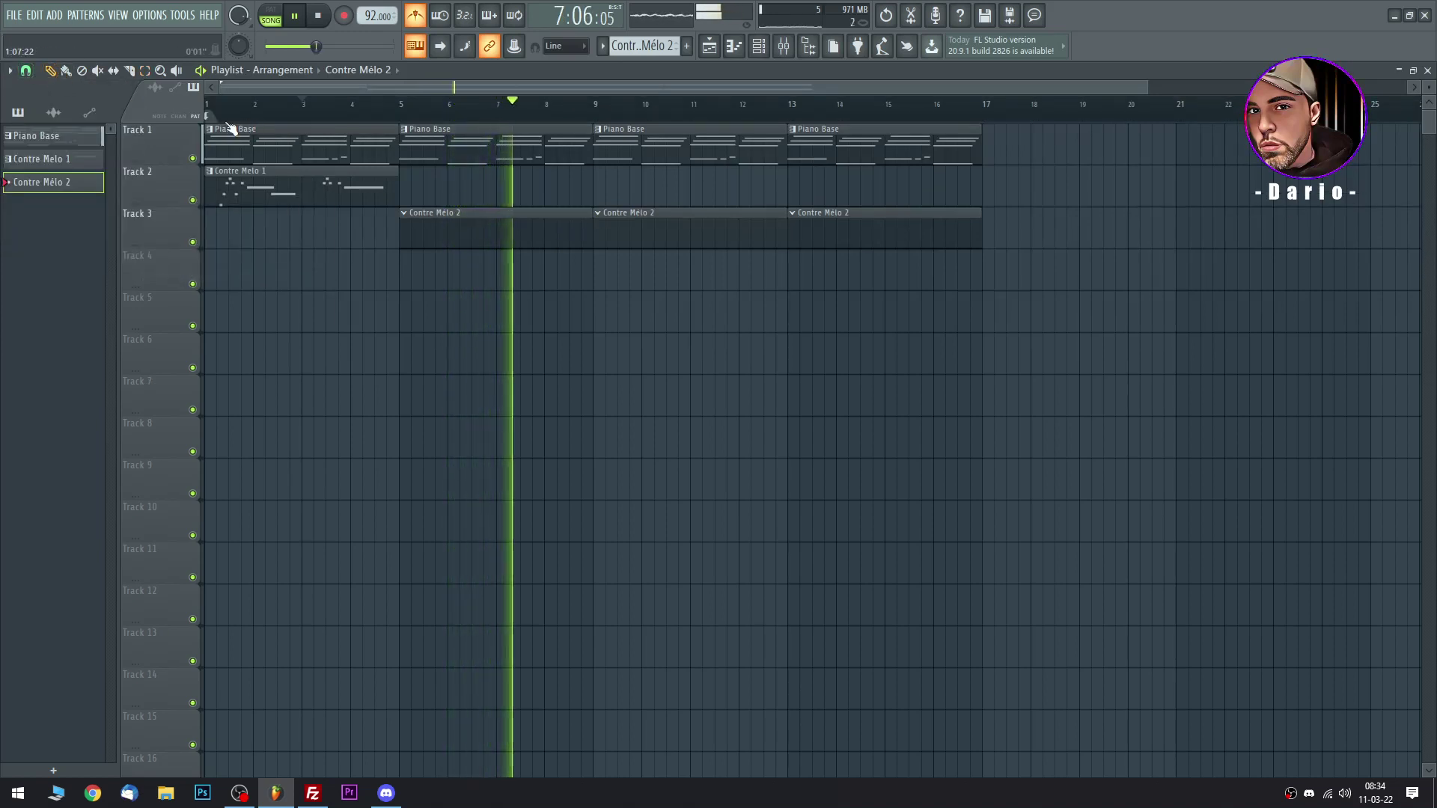
left_click(401, 112)
In Piano 2's piano roll for Contre Mélo 2, draw a two-step F#5 note at step 1 and an A#4 note at step 3.
left_click(1427, 71)
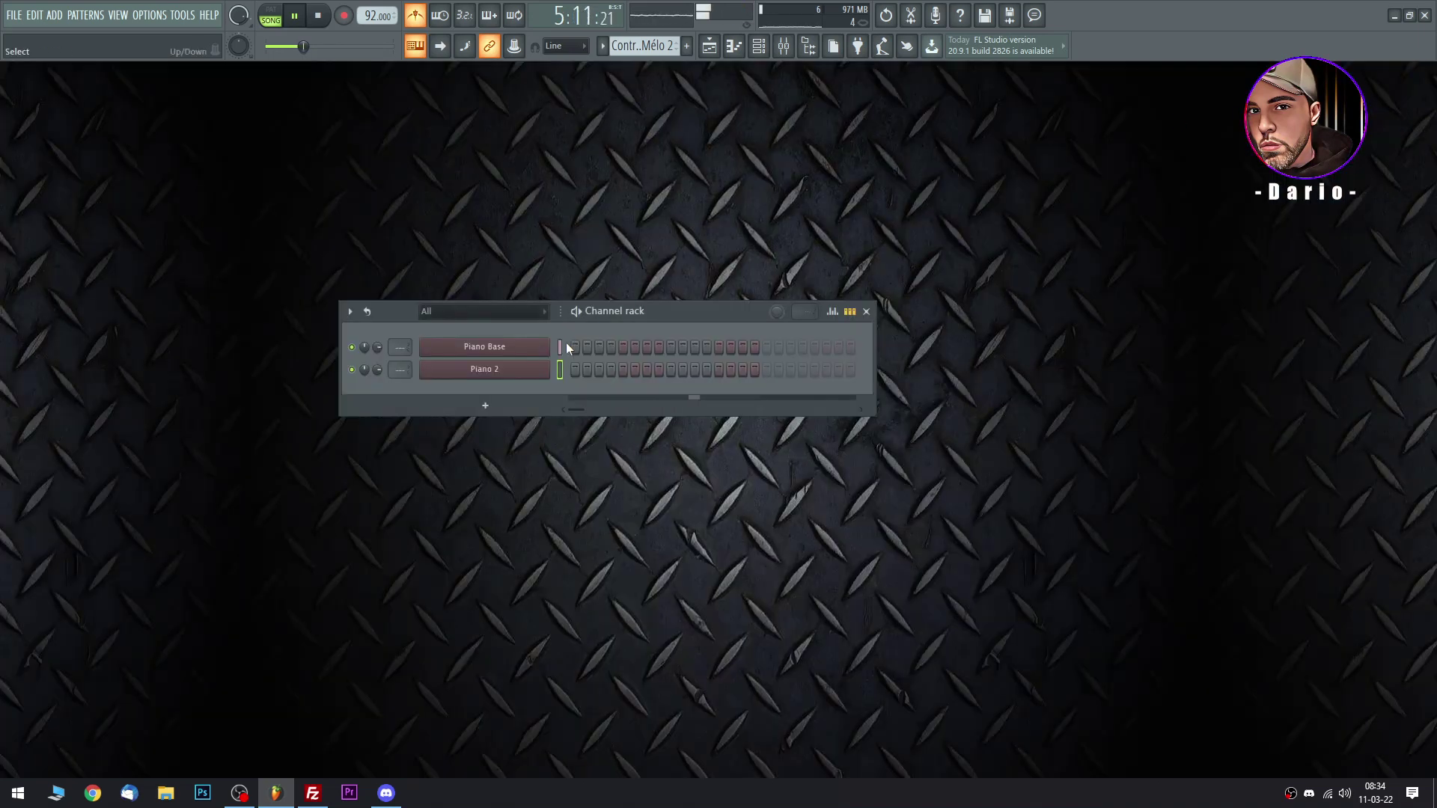
left_click(735, 47)
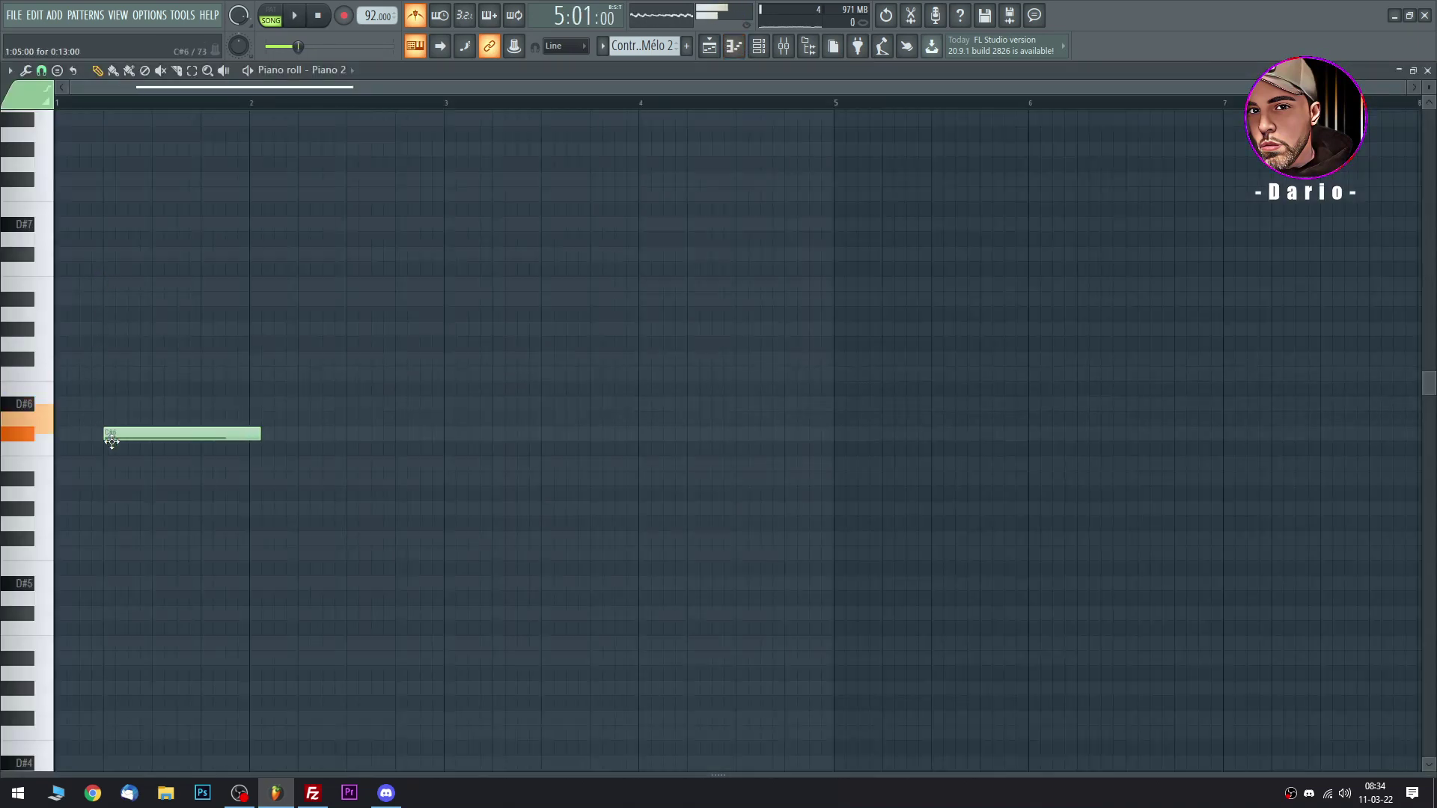
scroll(143, 456, "down", 4)
key("space")
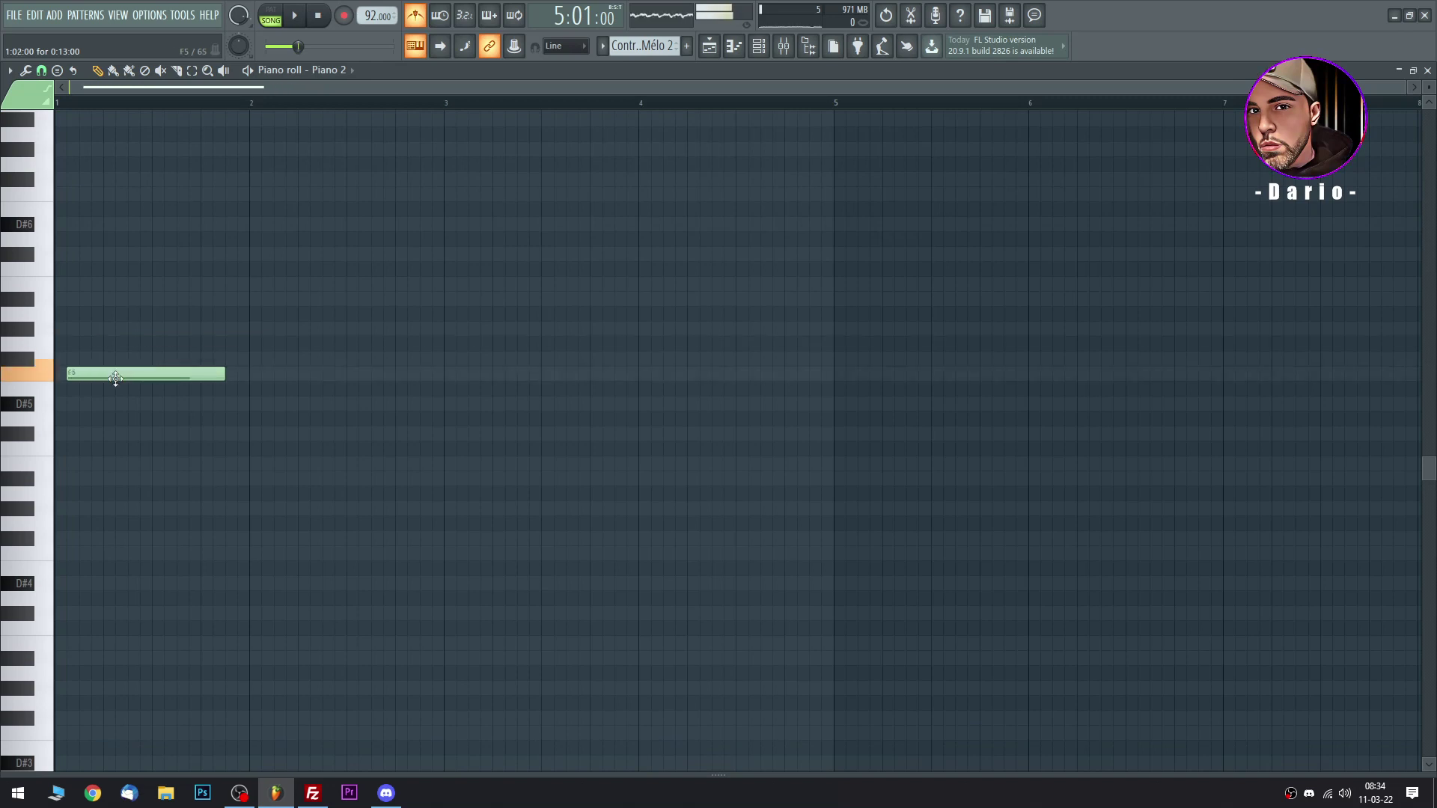
left_click_drag(212, 357, 91, 357)
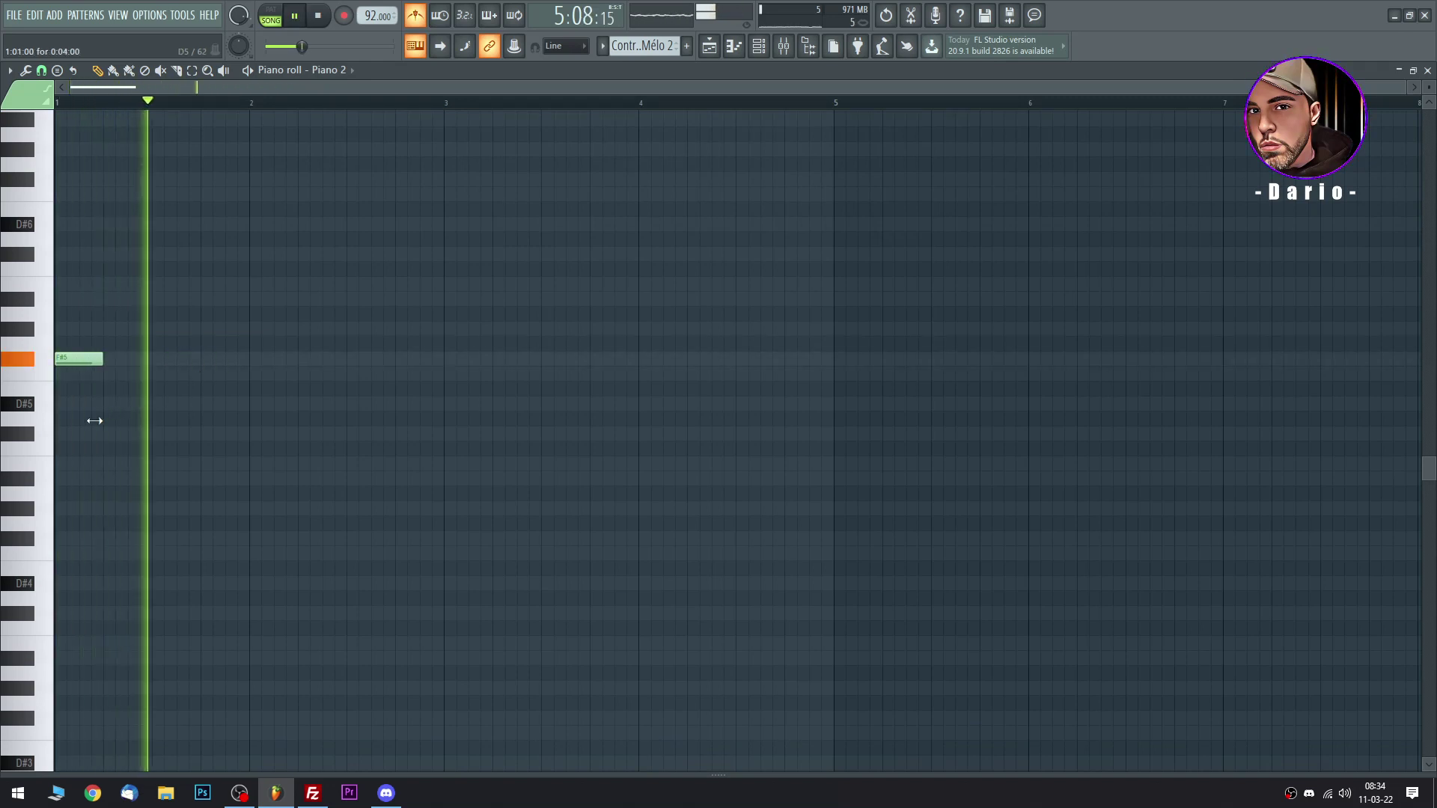
key("space")
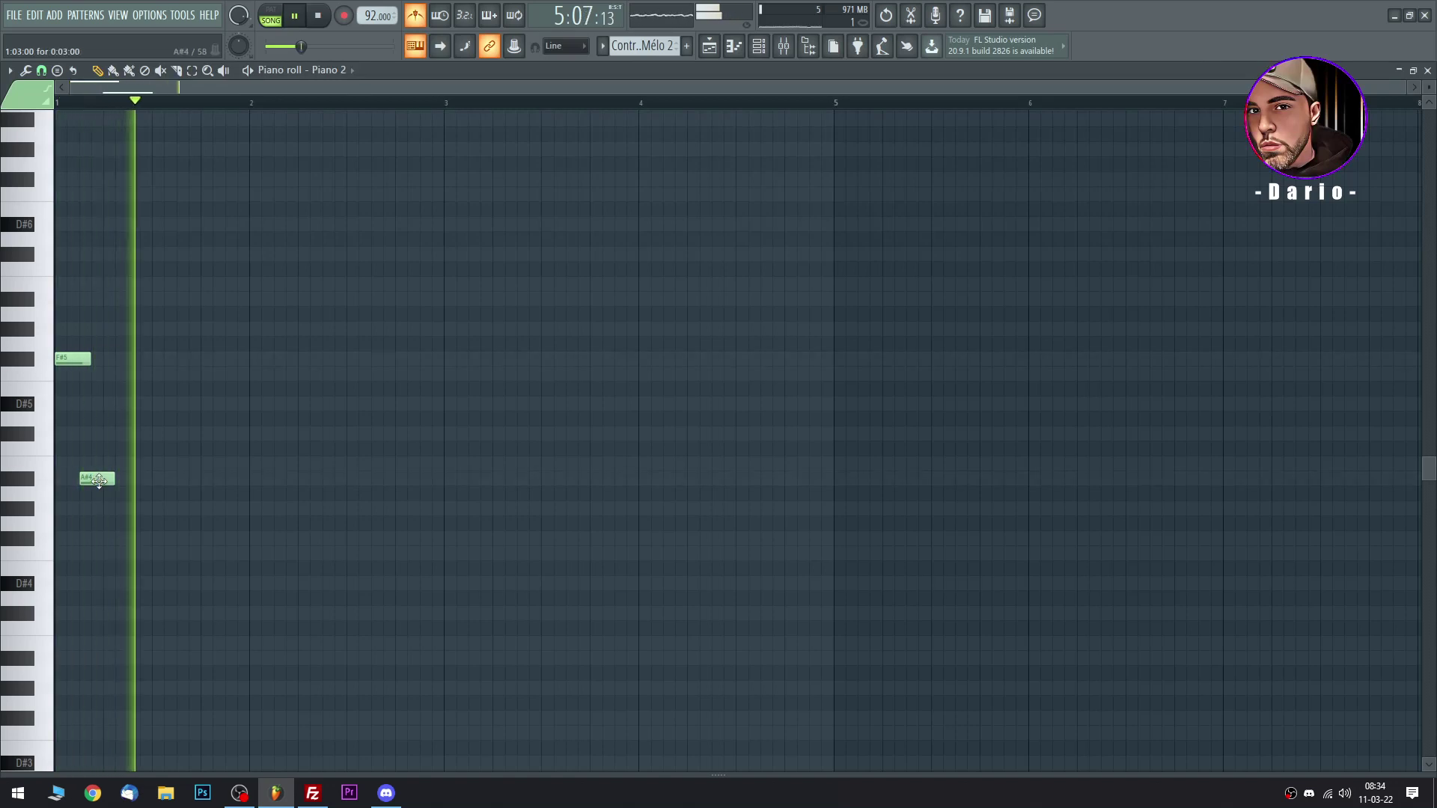
left_click_drag(65, 356, 78, 357)
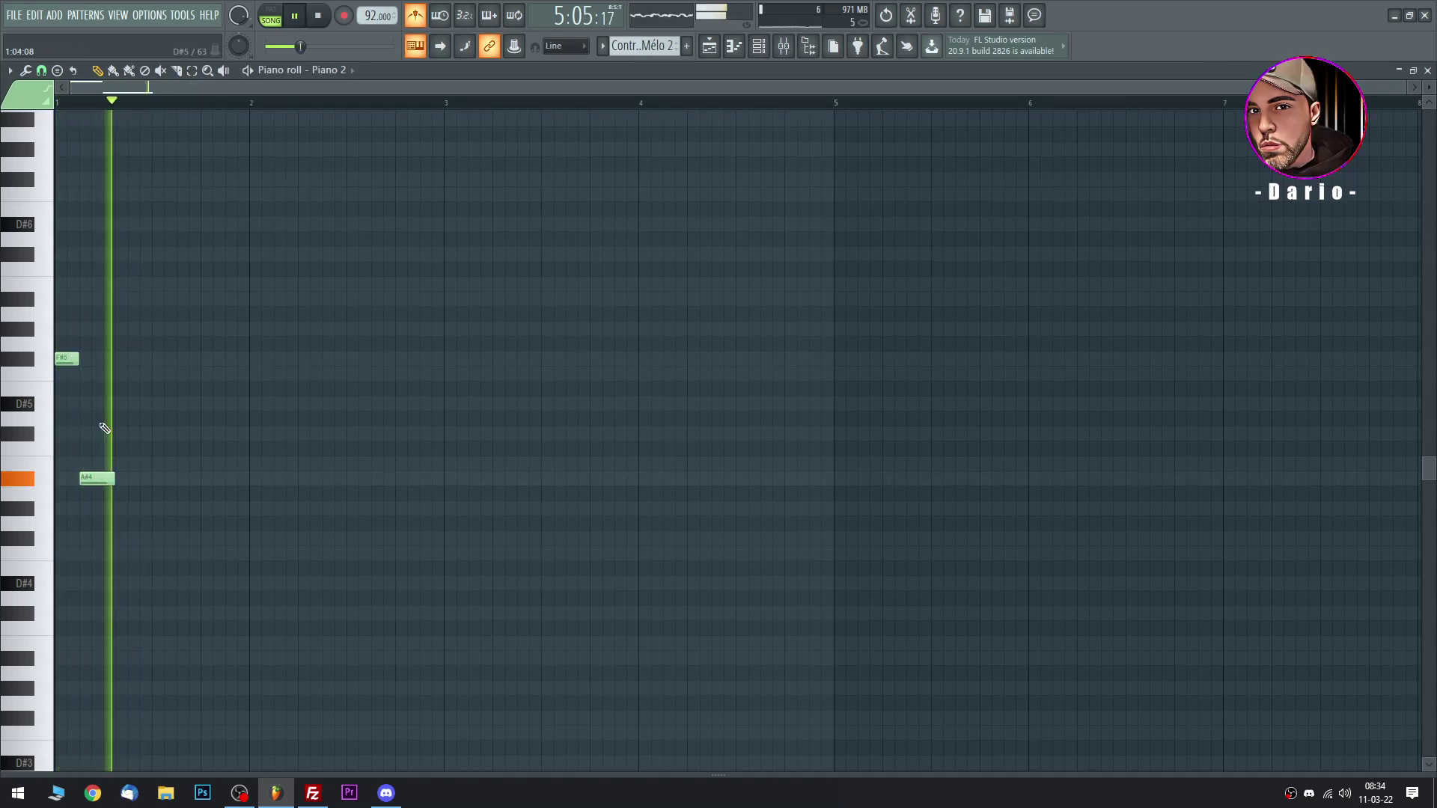
Continue bar 1 with two-step F#5 notes at steps 5 and 9, A#4 notes at steps 7 and 11, and G#5 at step 13.
left_click(111, 360)
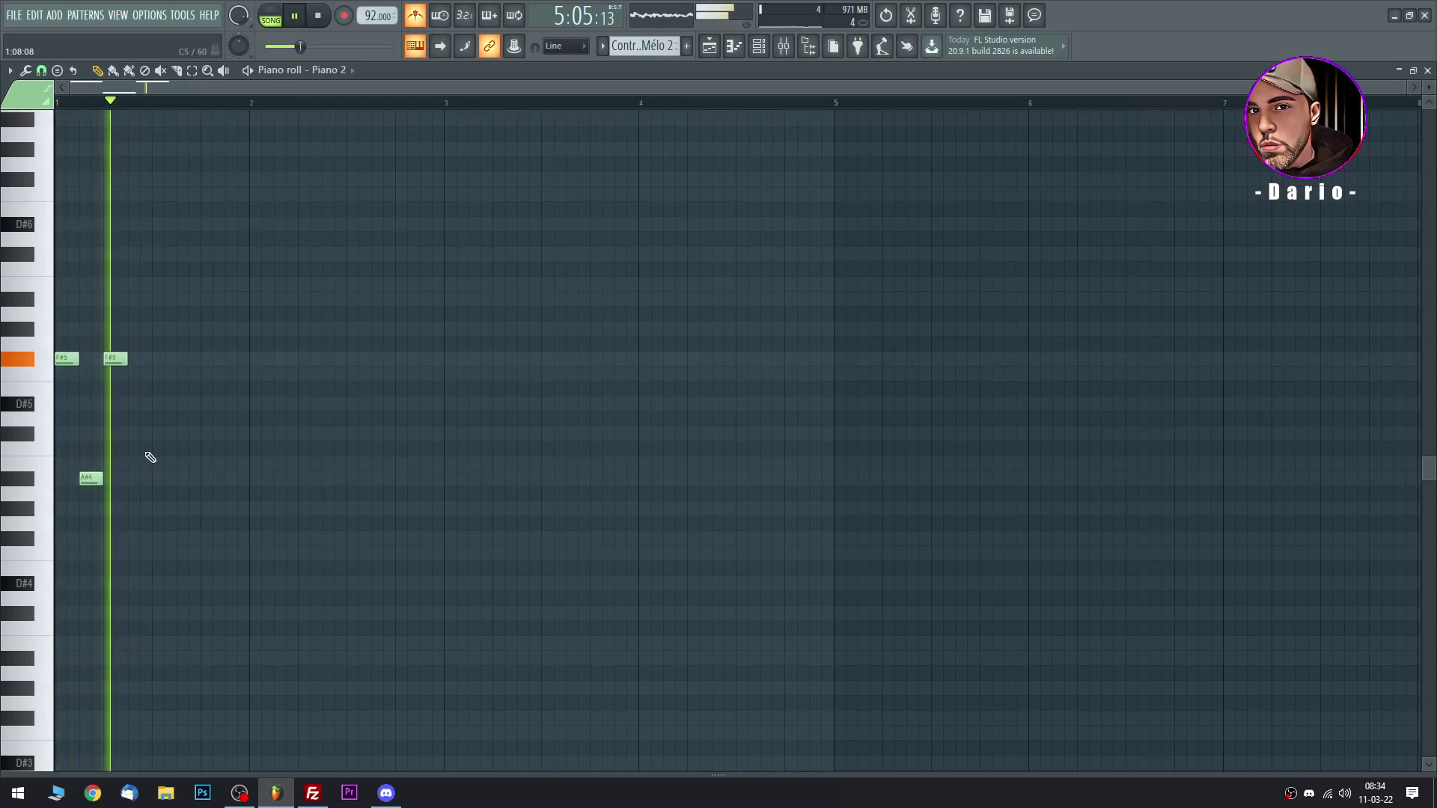
key("space")
left_click(159, 360)
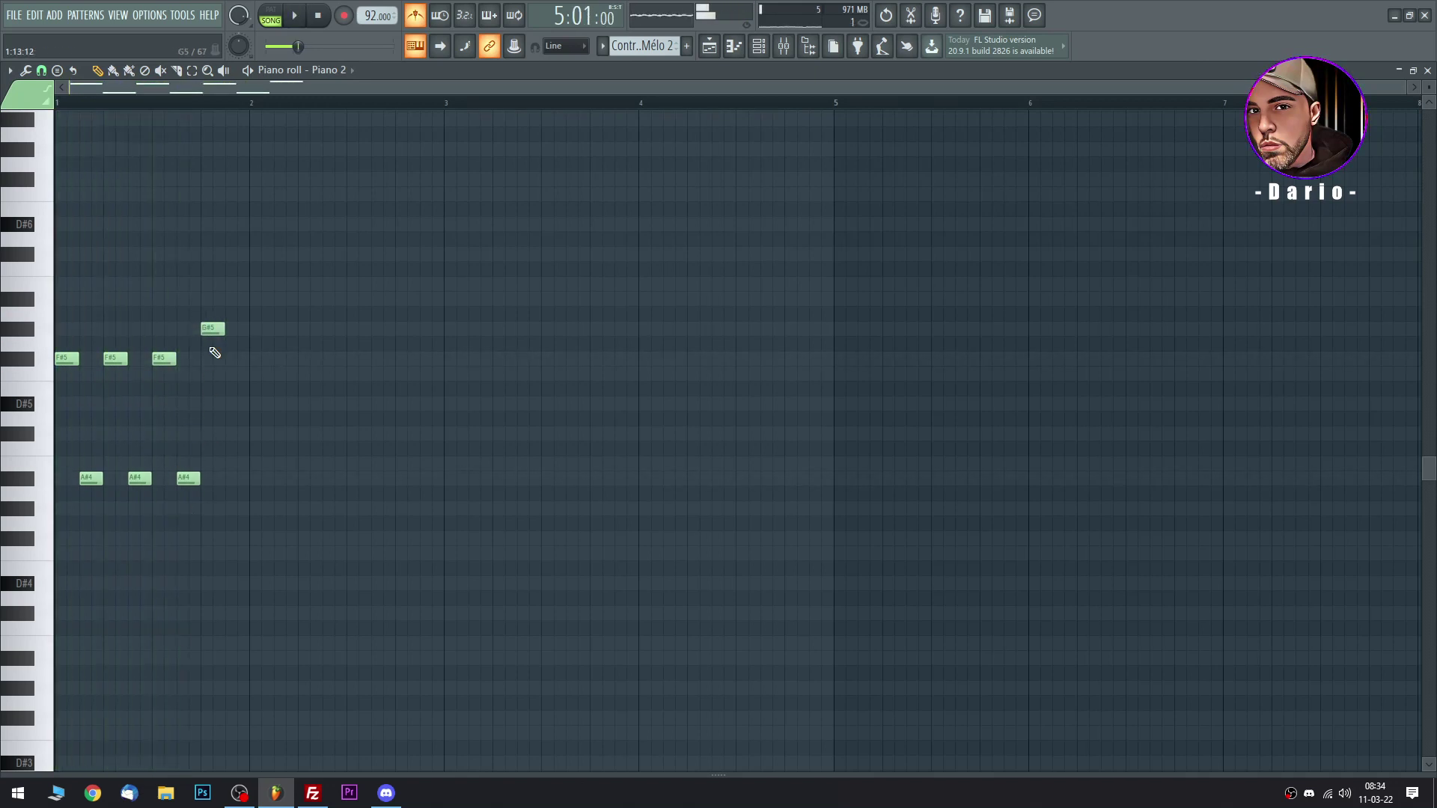
Draw an eight-step F5 note from step 15 of bar 1 and a five-step A#4 note at step 7 of bar 2.
key("space")
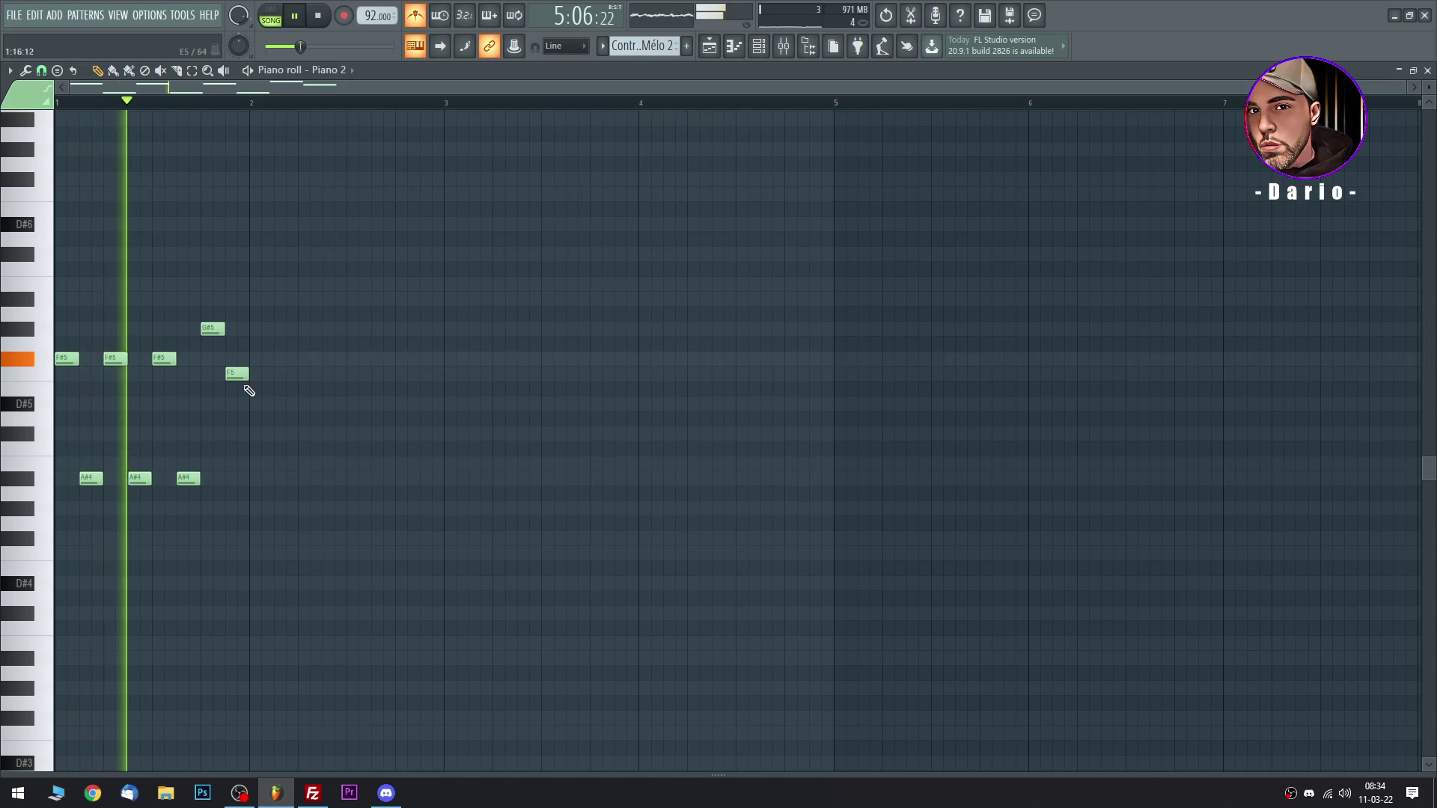
left_click_drag(247, 374, 285, 374)
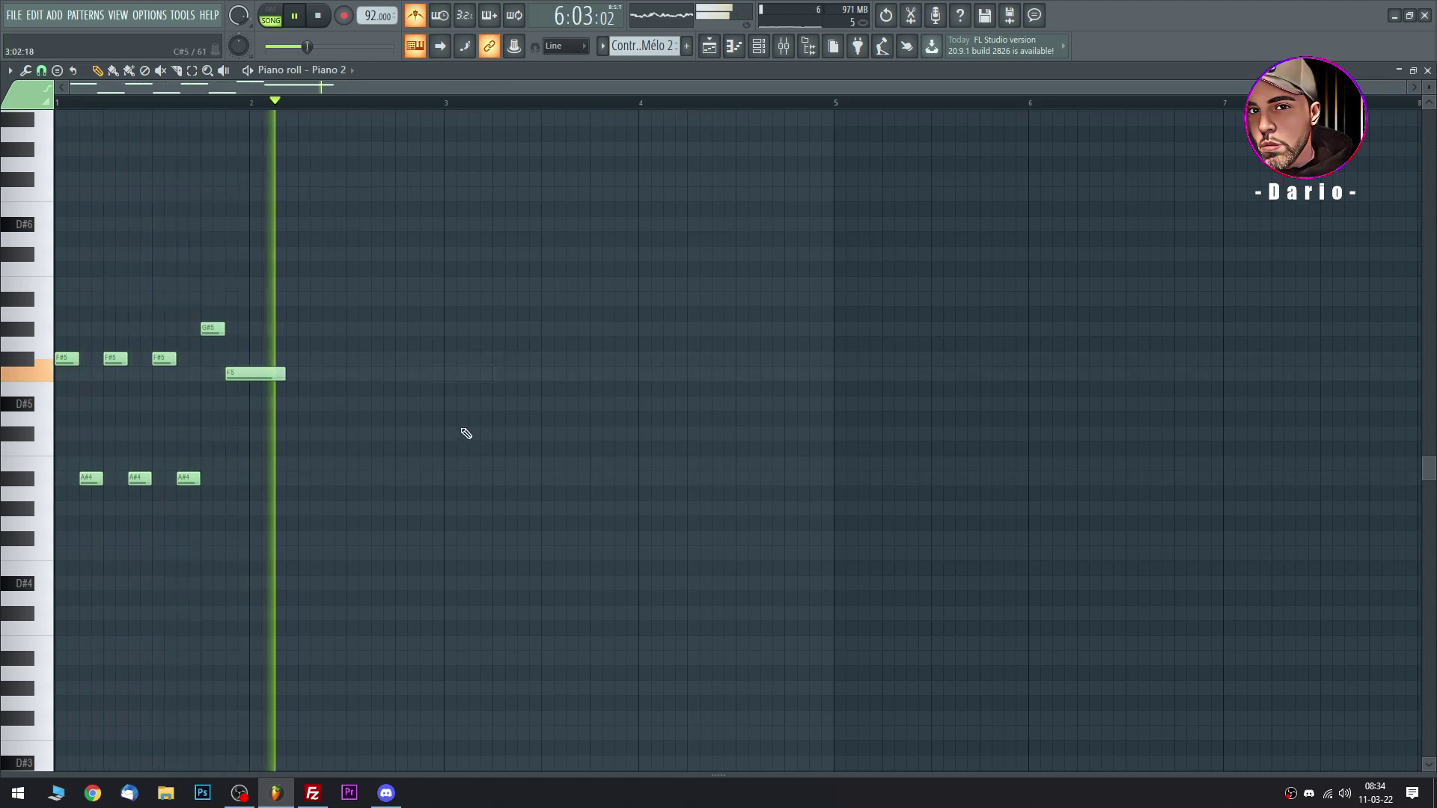
key("space")
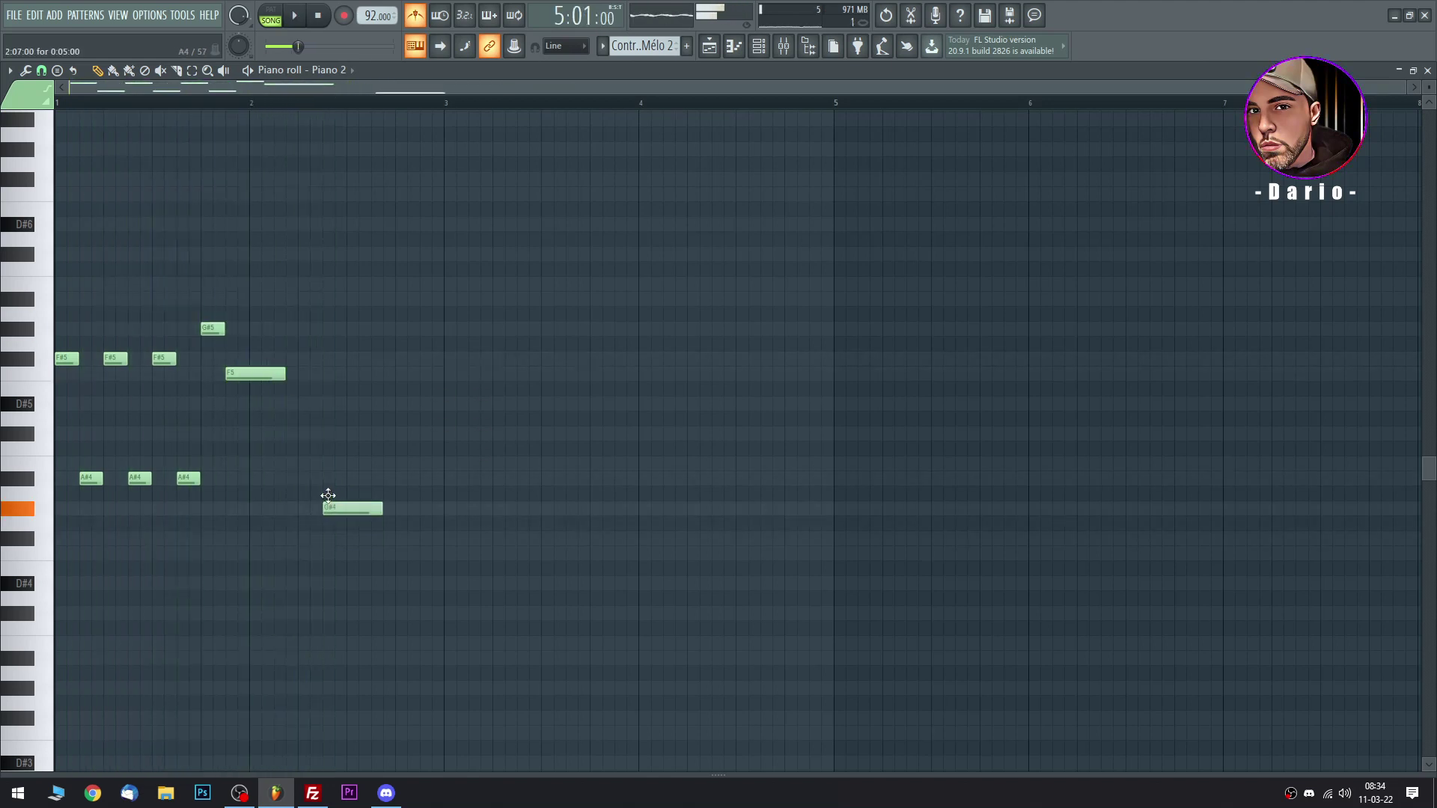
left_click_drag(286, 375, 322, 374)
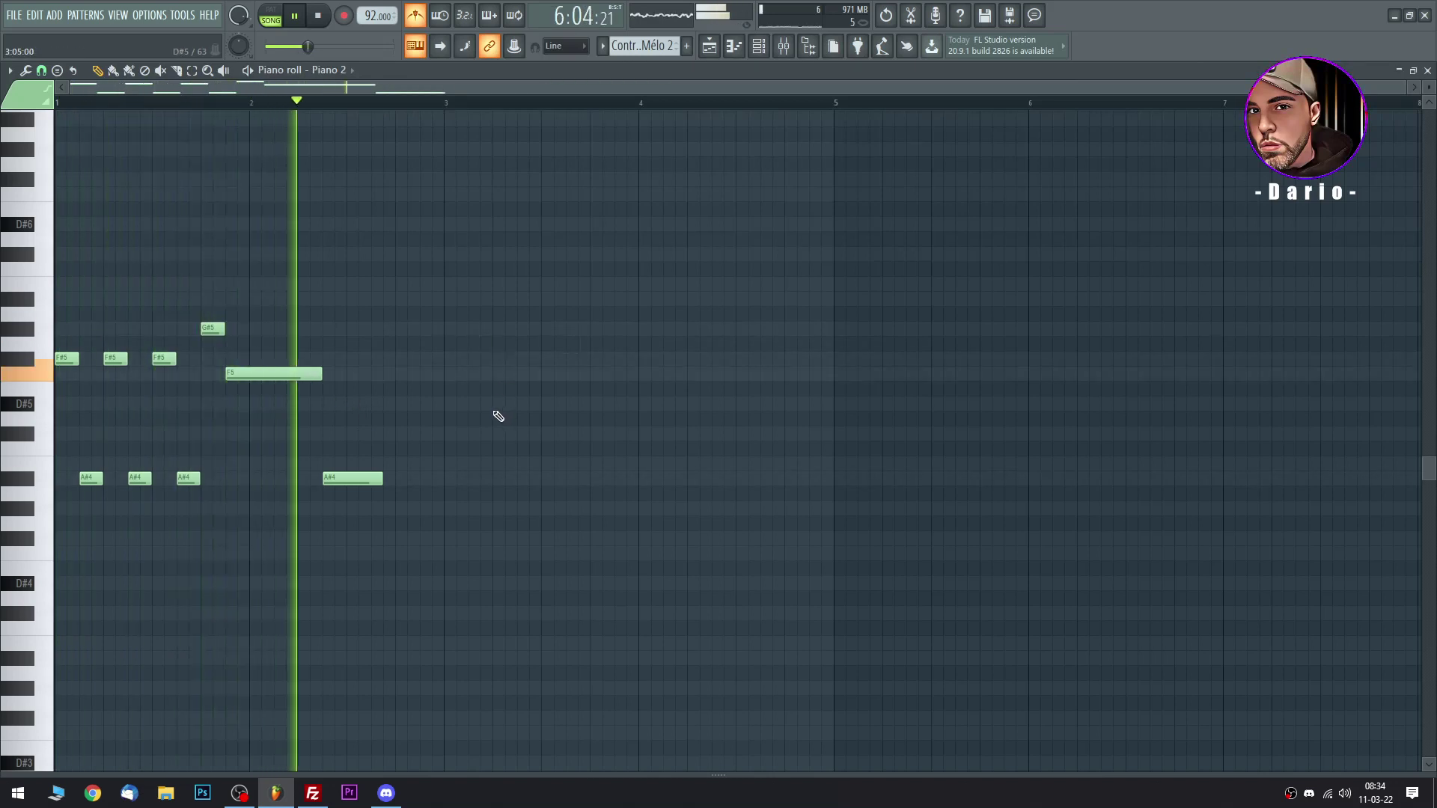
Duplicate the whole two-bar Contre Mélo 2 phrase into bars 3 and 4.
key("ctrl+a")
left_click_drag(65, 356, 455, 356)
left_click(466, 286)
right_click(474, 287)
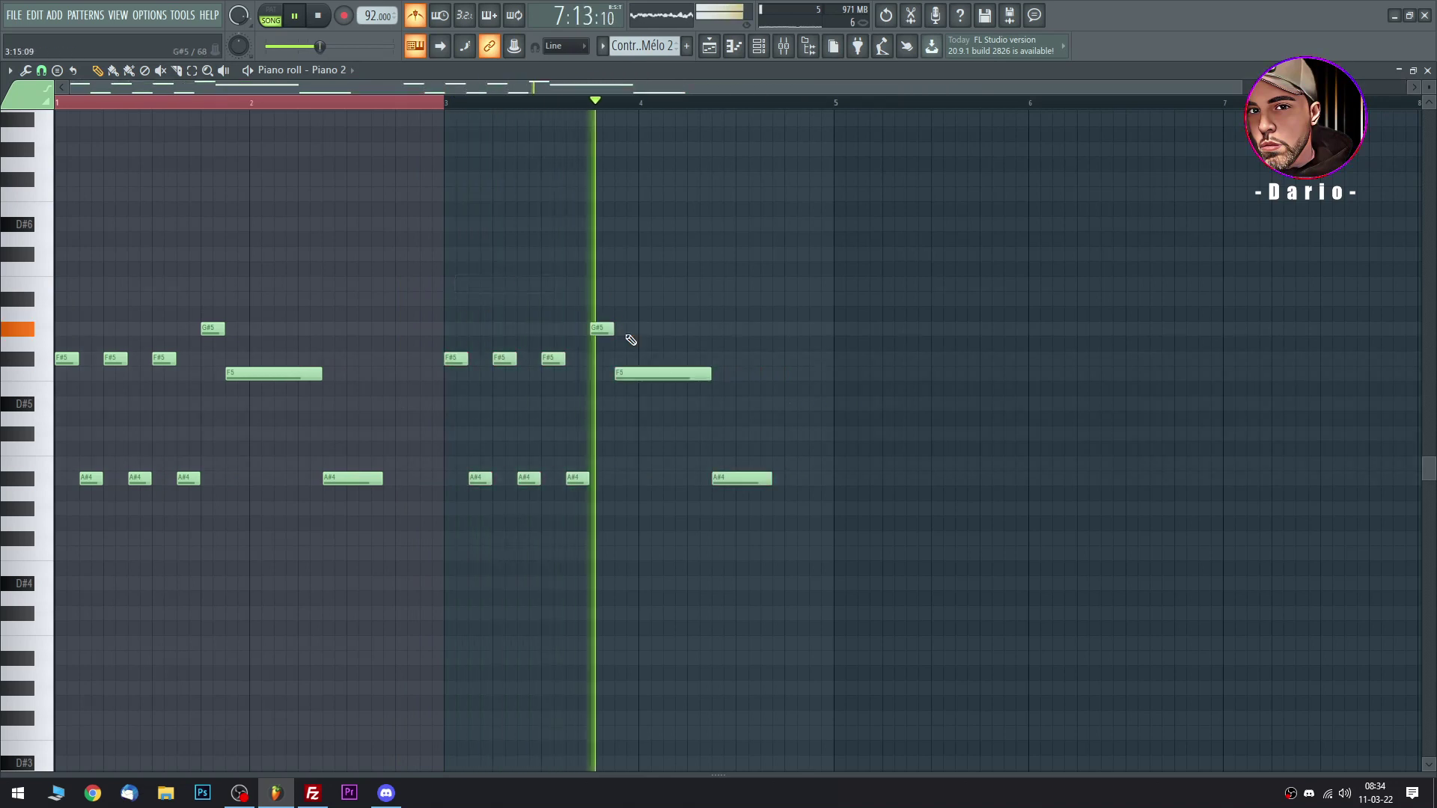
Replace the copied phrase's F5 and final A#4 notes with a two-step A#5 at step 15 of bar 3 and an eleven-step C#6 in bar 4.
key("space")
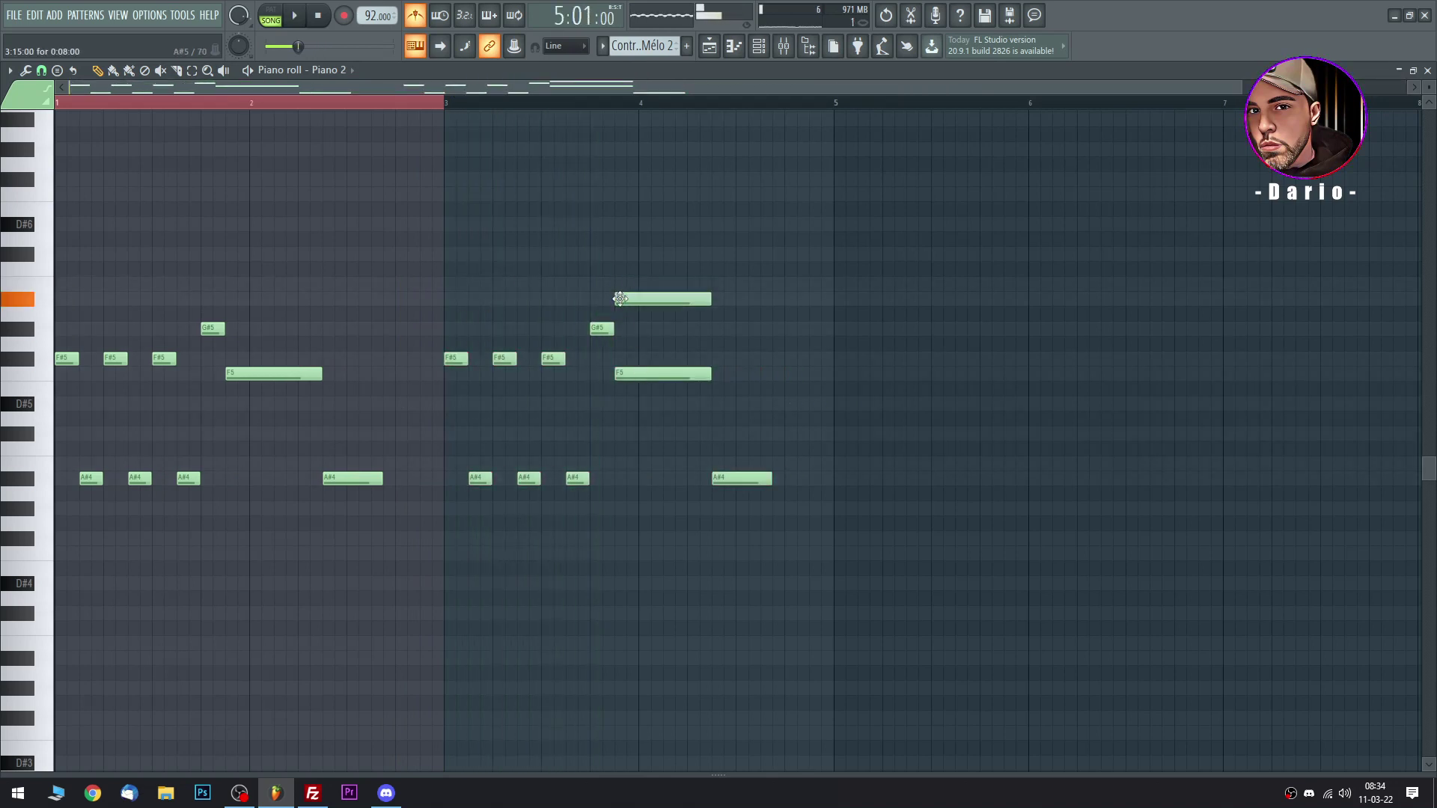
right_click(657, 376)
right_click(742, 479)
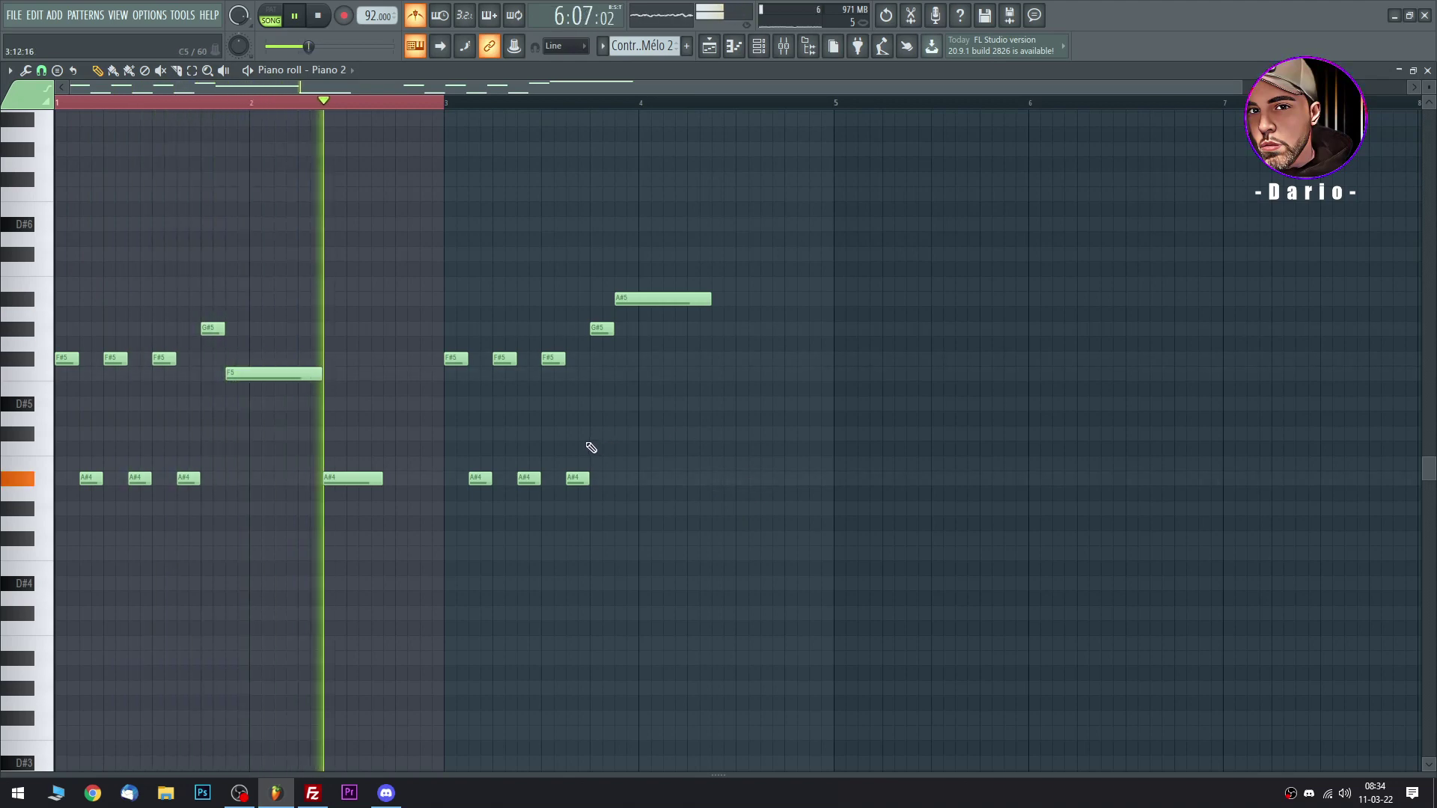
double_click(179, 101)
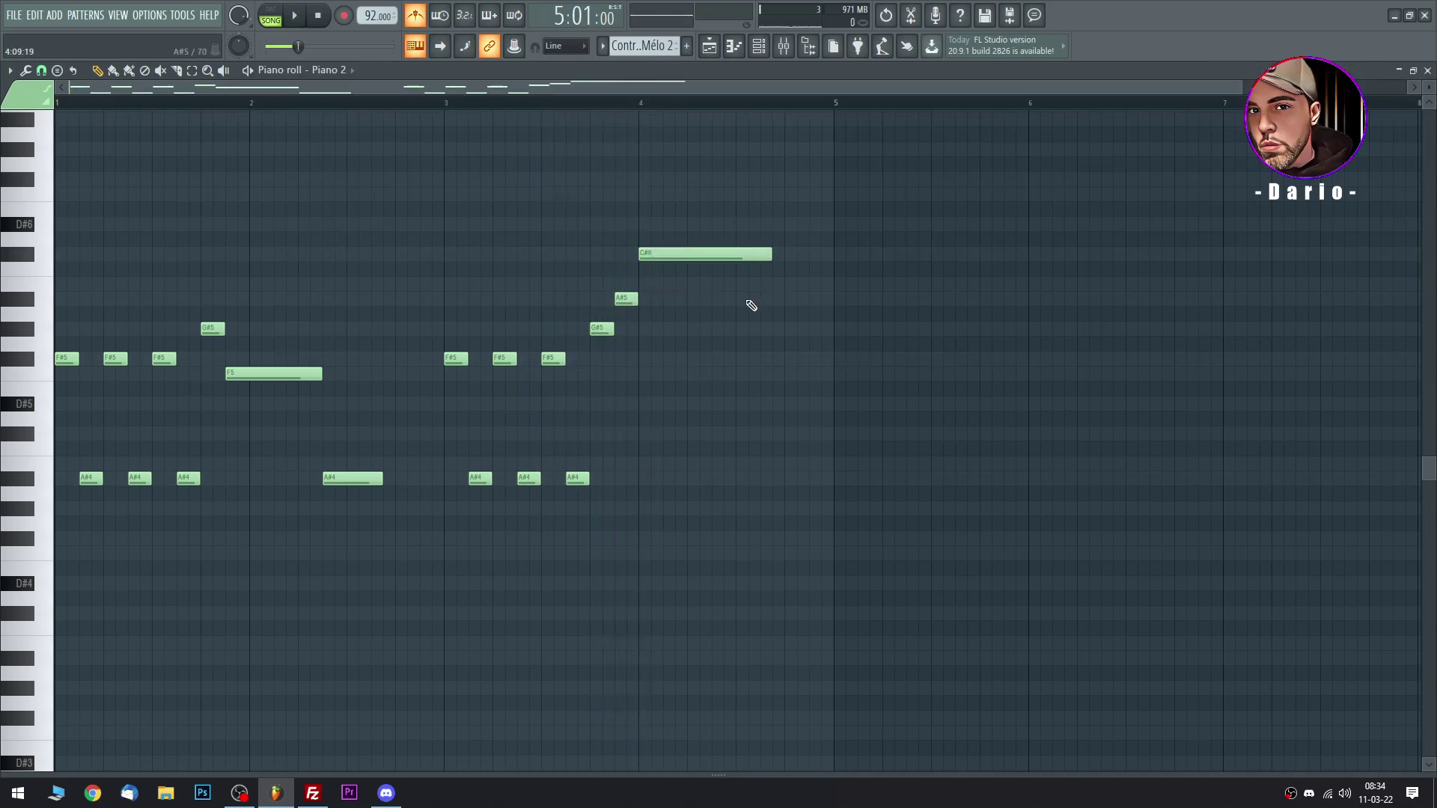
Add a nine-step A#5 note at step 7 of bar 4 and shorten the C#6 note to ten steps.
left_click(710, 297)
key("space")
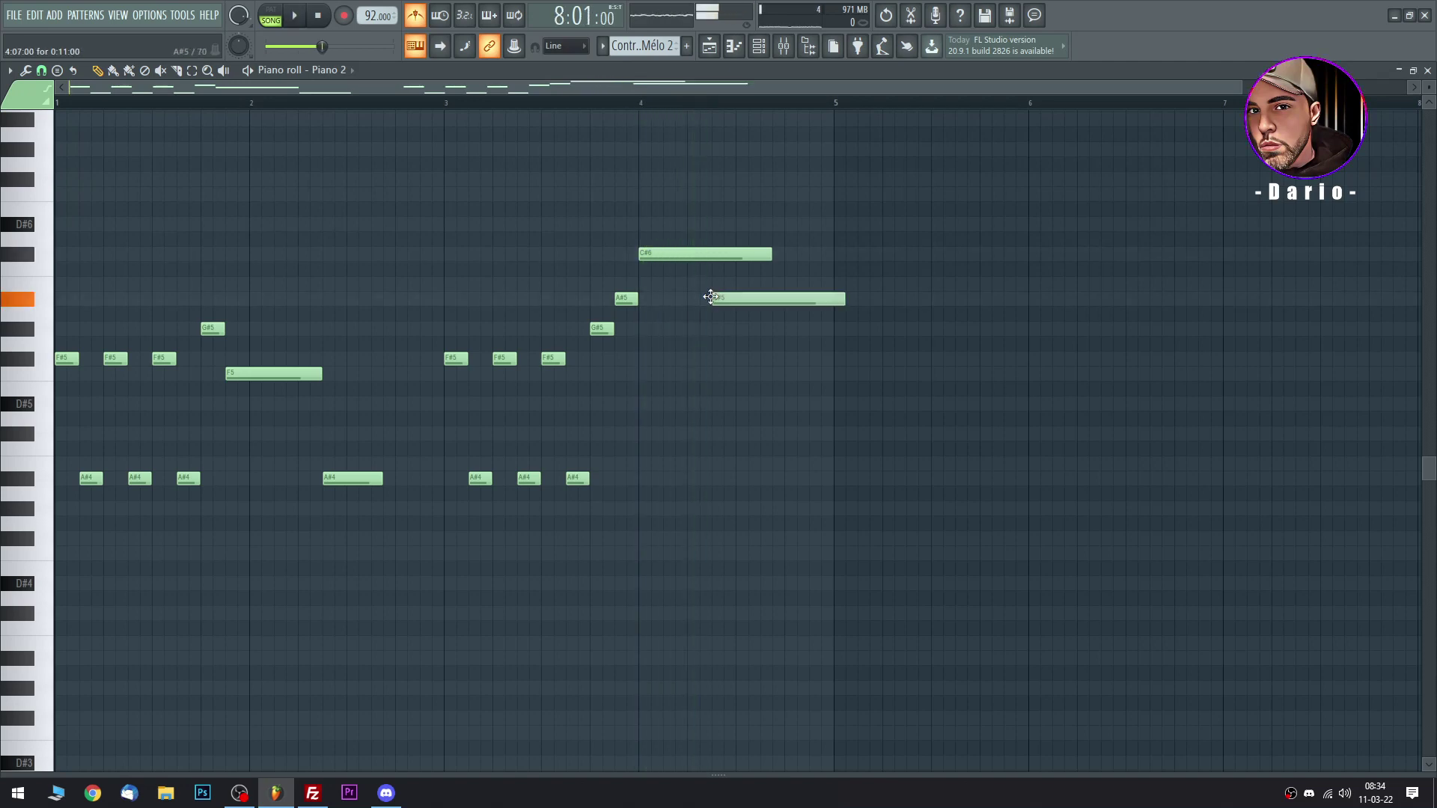
left_click_drag(773, 252, 761, 252)
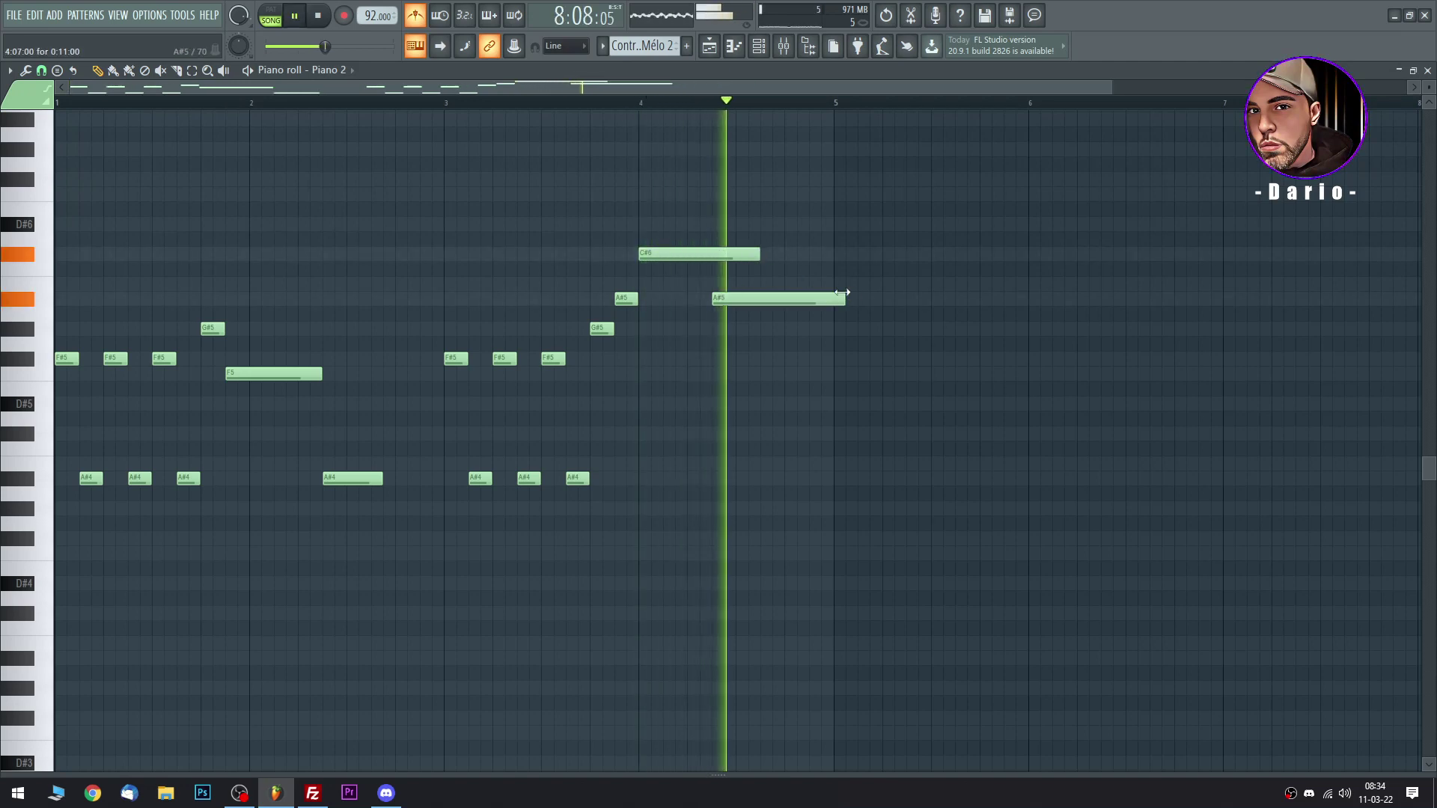
left_click_drag(844, 298, 821, 298)
left_click(704, 179)
right_click(706, 177)
Add a four-step G#5 note at step 13 of bar 4 and return to the playlist.
key("space")
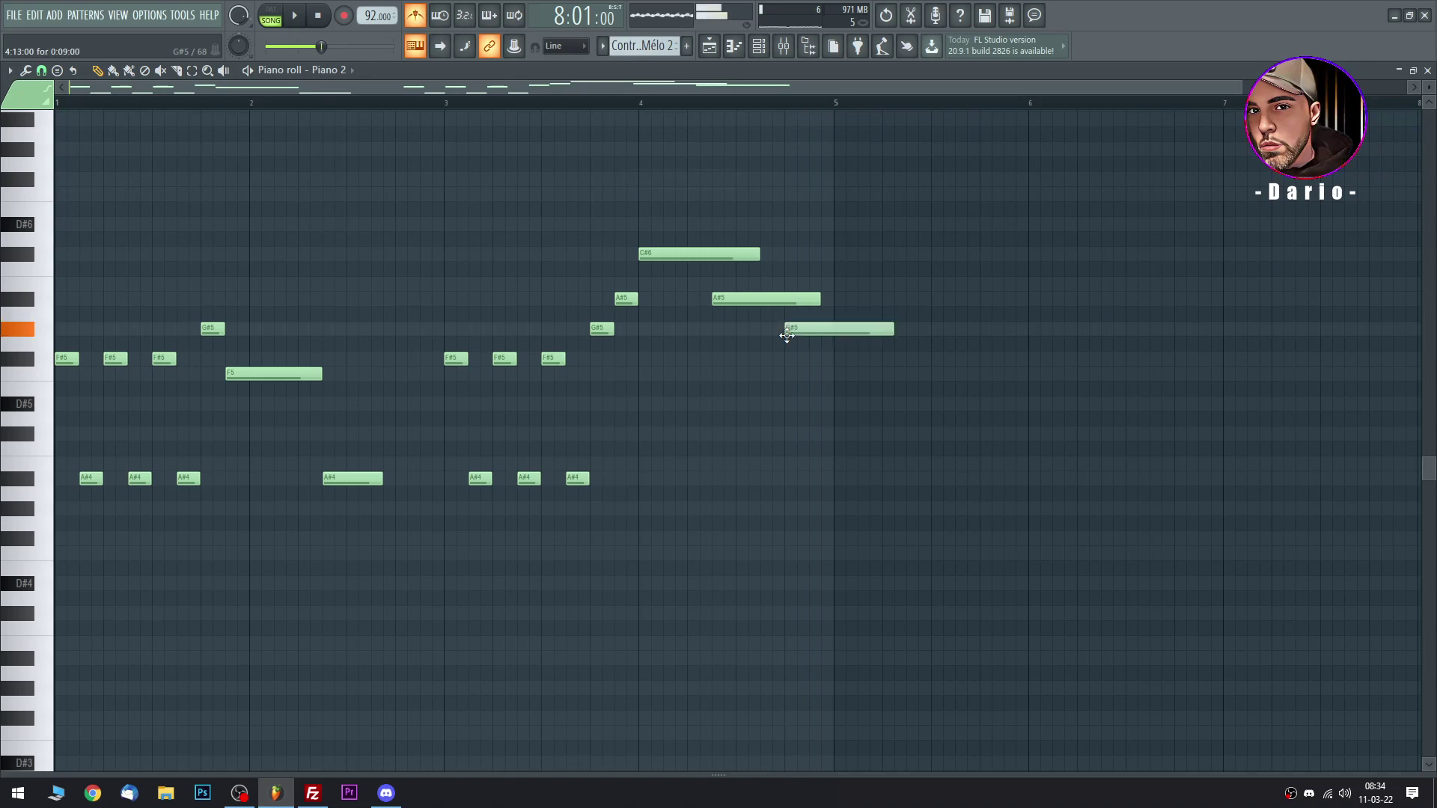
key("space")
left_click_drag(893, 330, 833, 330)
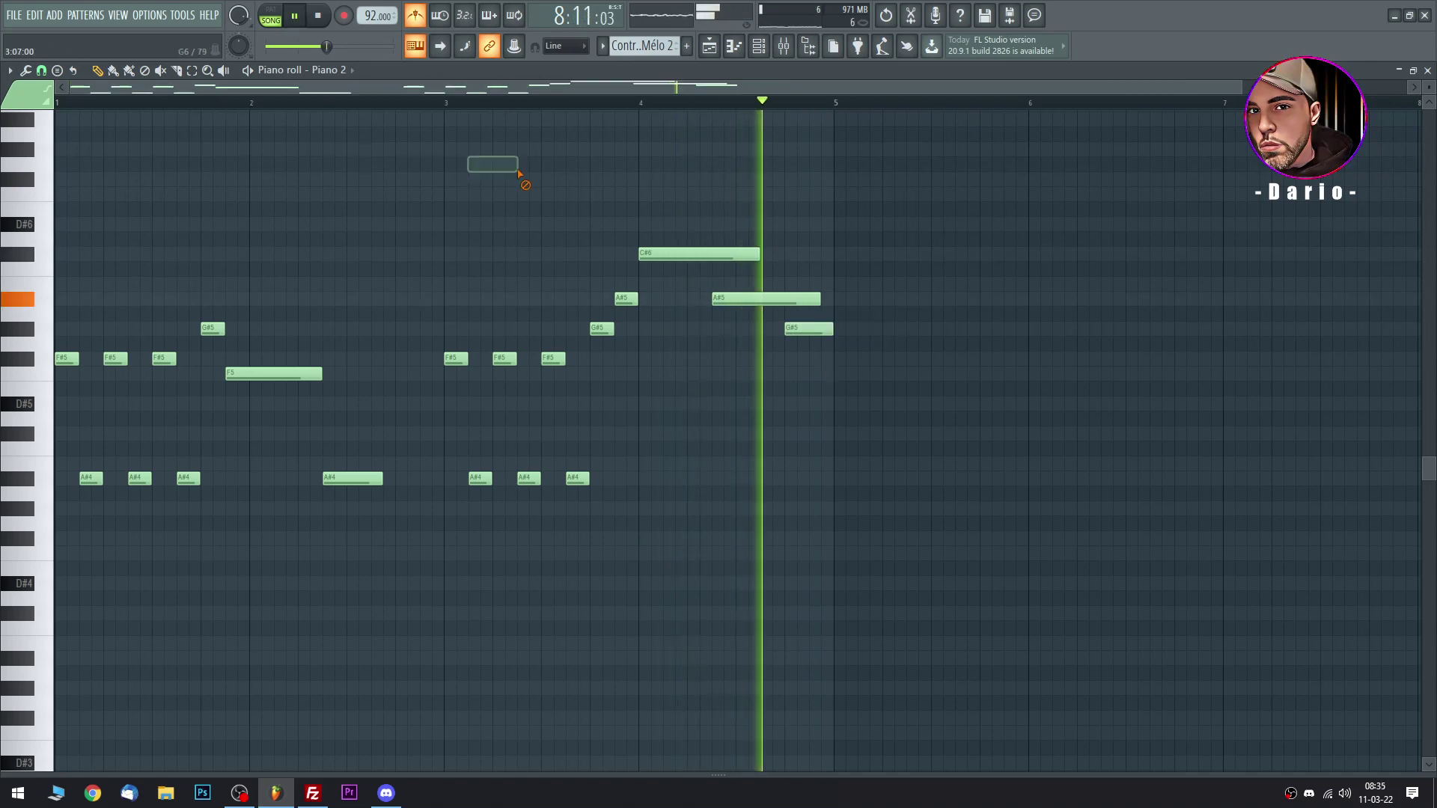
left_click(1427, 71)
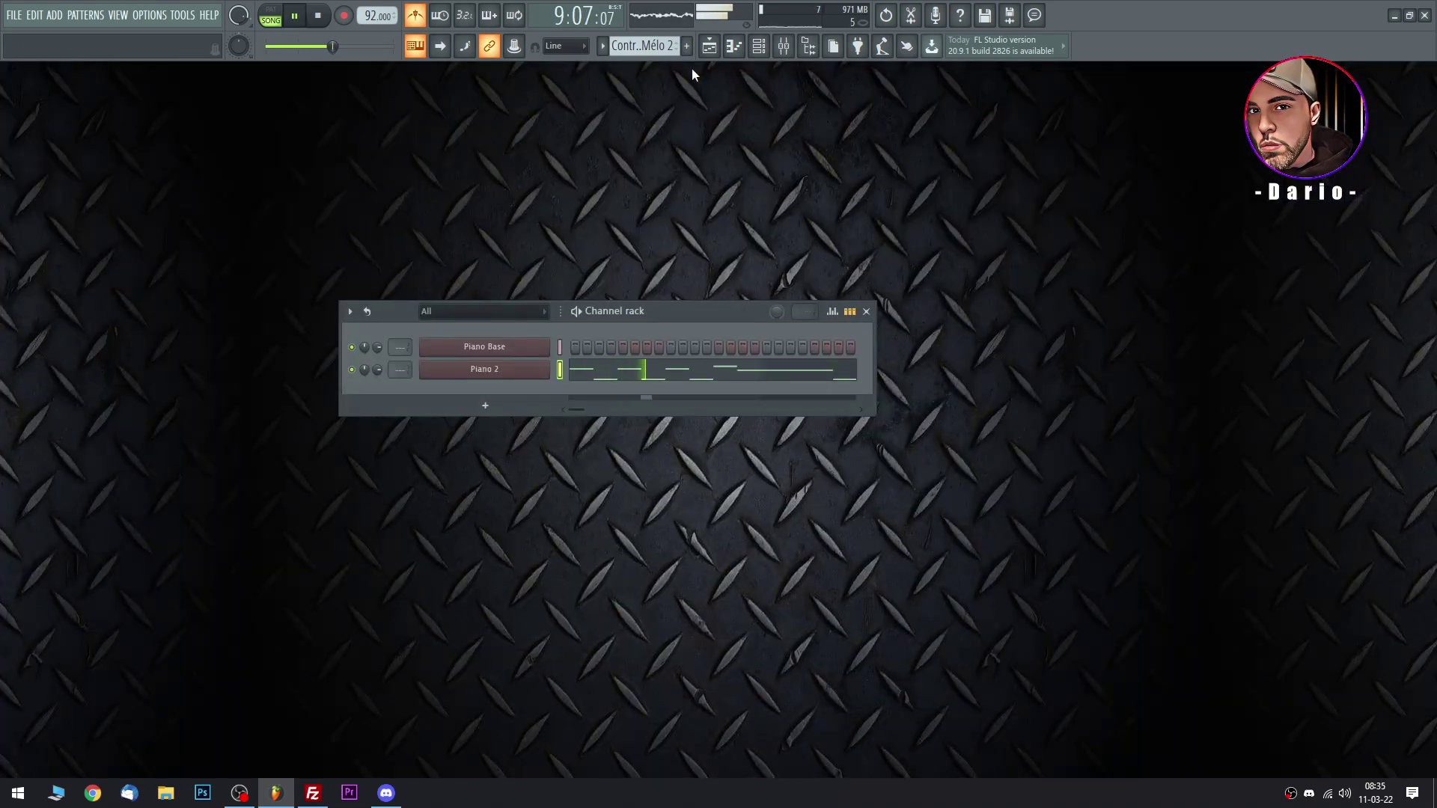
left_click(721, 48)
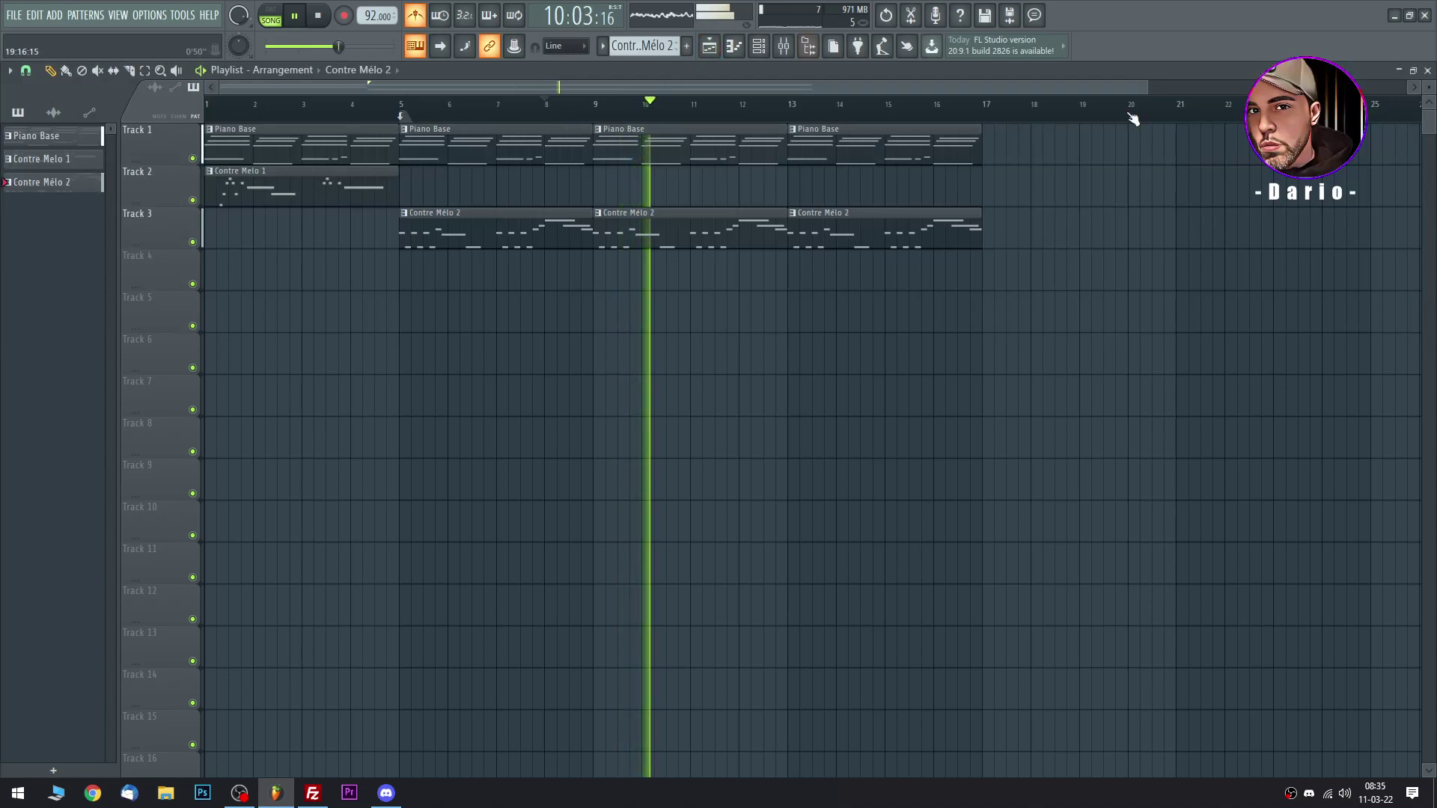
Route both piano channels to mixer track 1 and name that track Piano.
left_click_drag(1152, 86, 1319, 85)
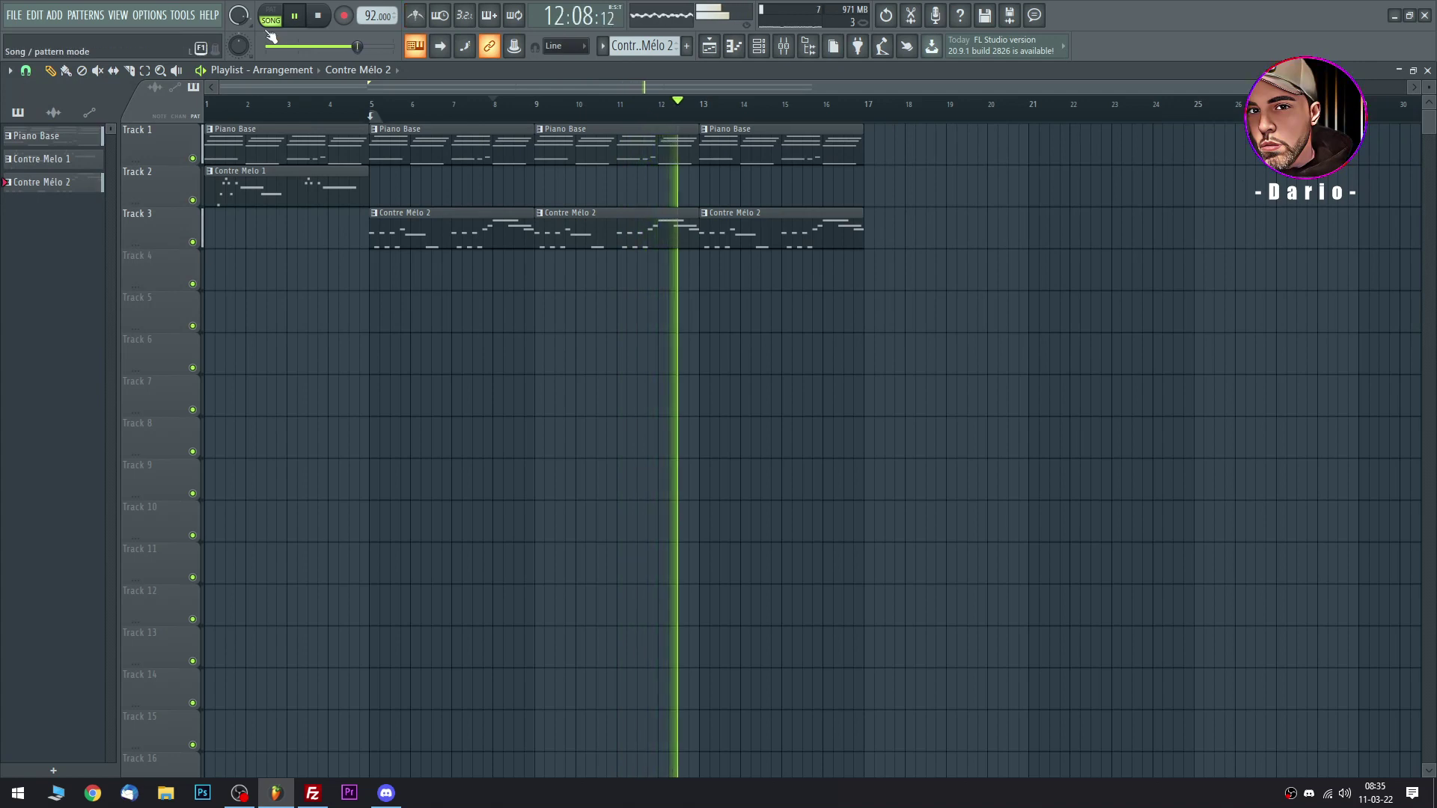
key("space")
left_click(1427, 70)
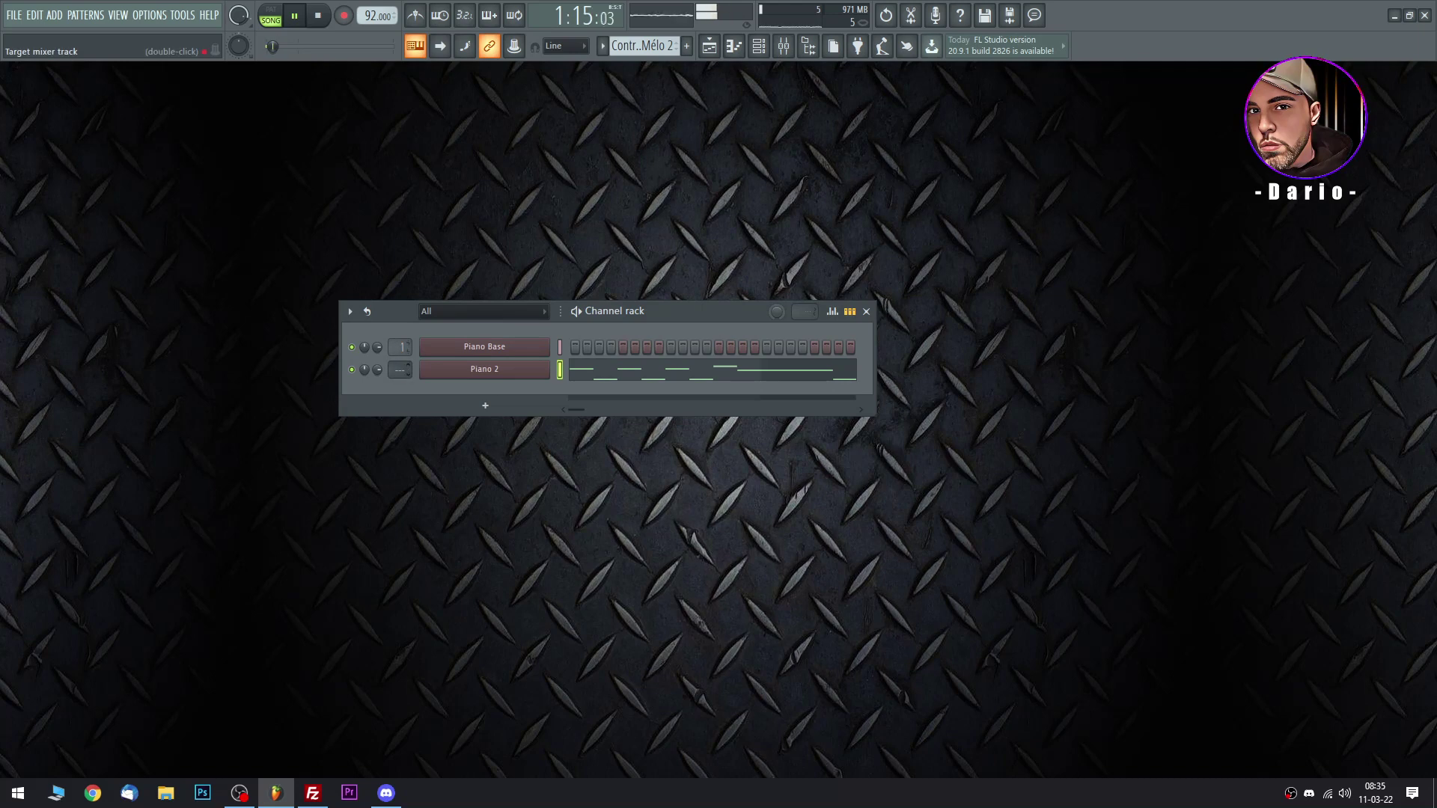
key("F9")
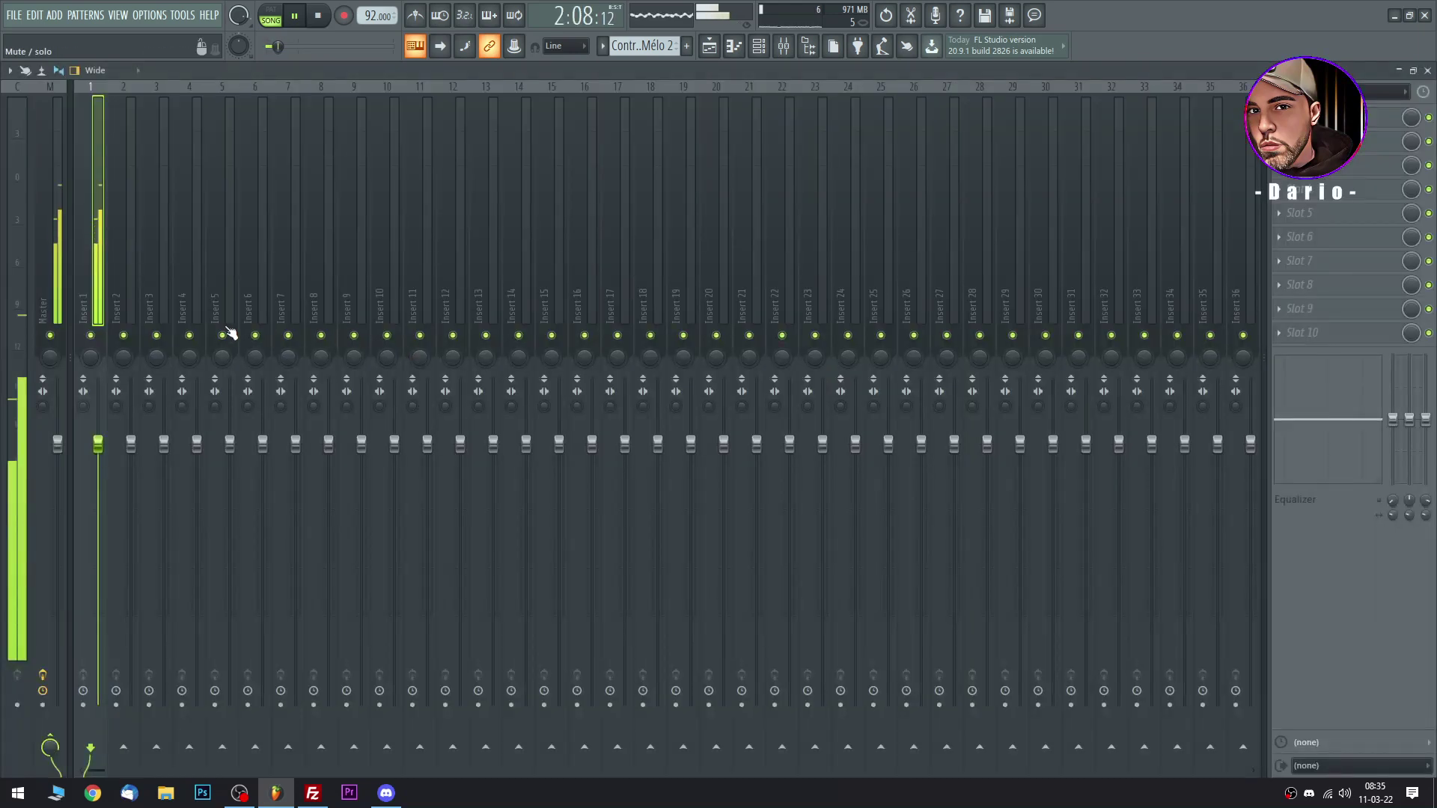
double_click(89, 305)
type("Piano")
key("Return")
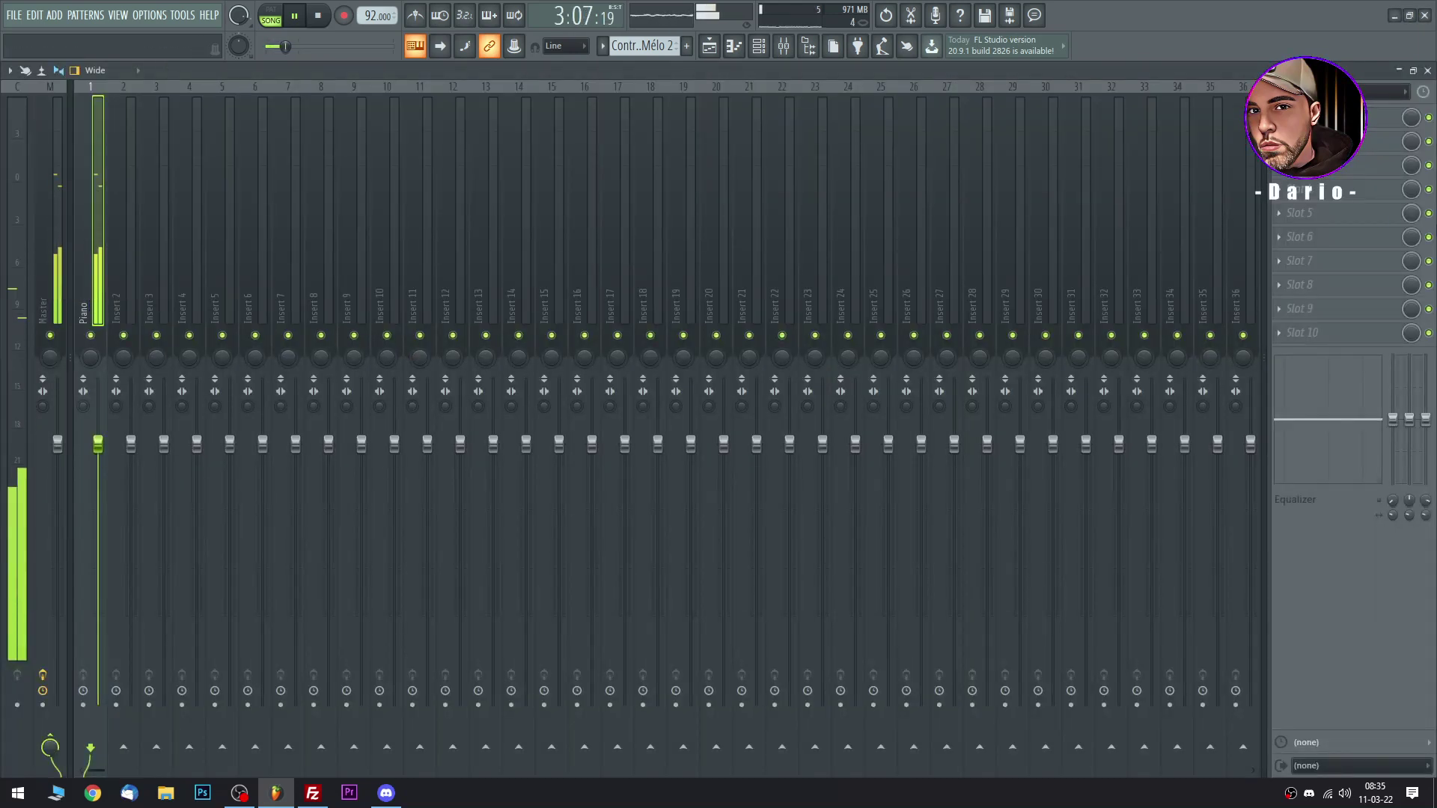
Load Fruity Parametric EQ 2 in the Piano track's first effect slot and make band 1 a high-pass filter cutting the low end.
left_click(1317, 117)
left_click(1100, 444)
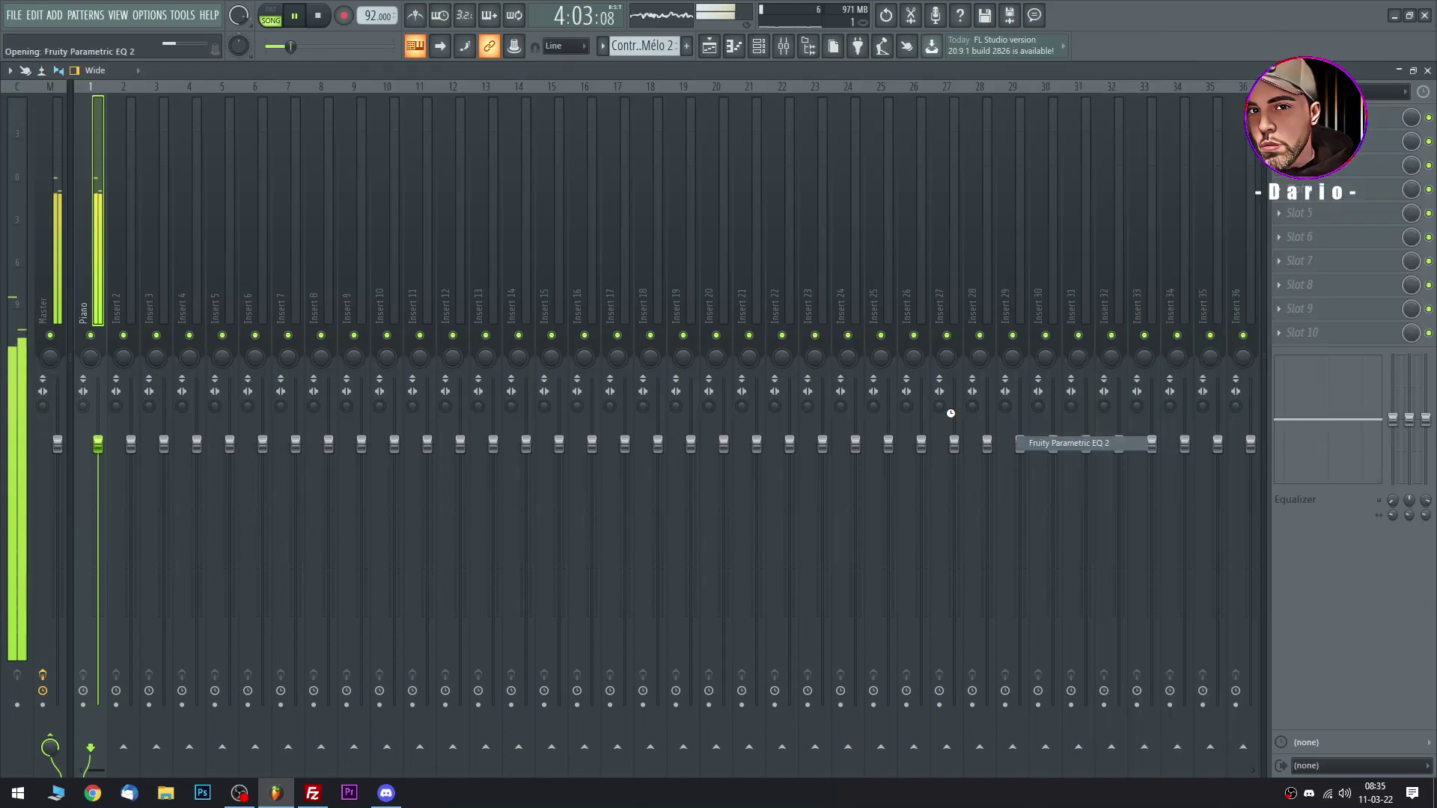
left_click_drag(435, 218, 593, 188)
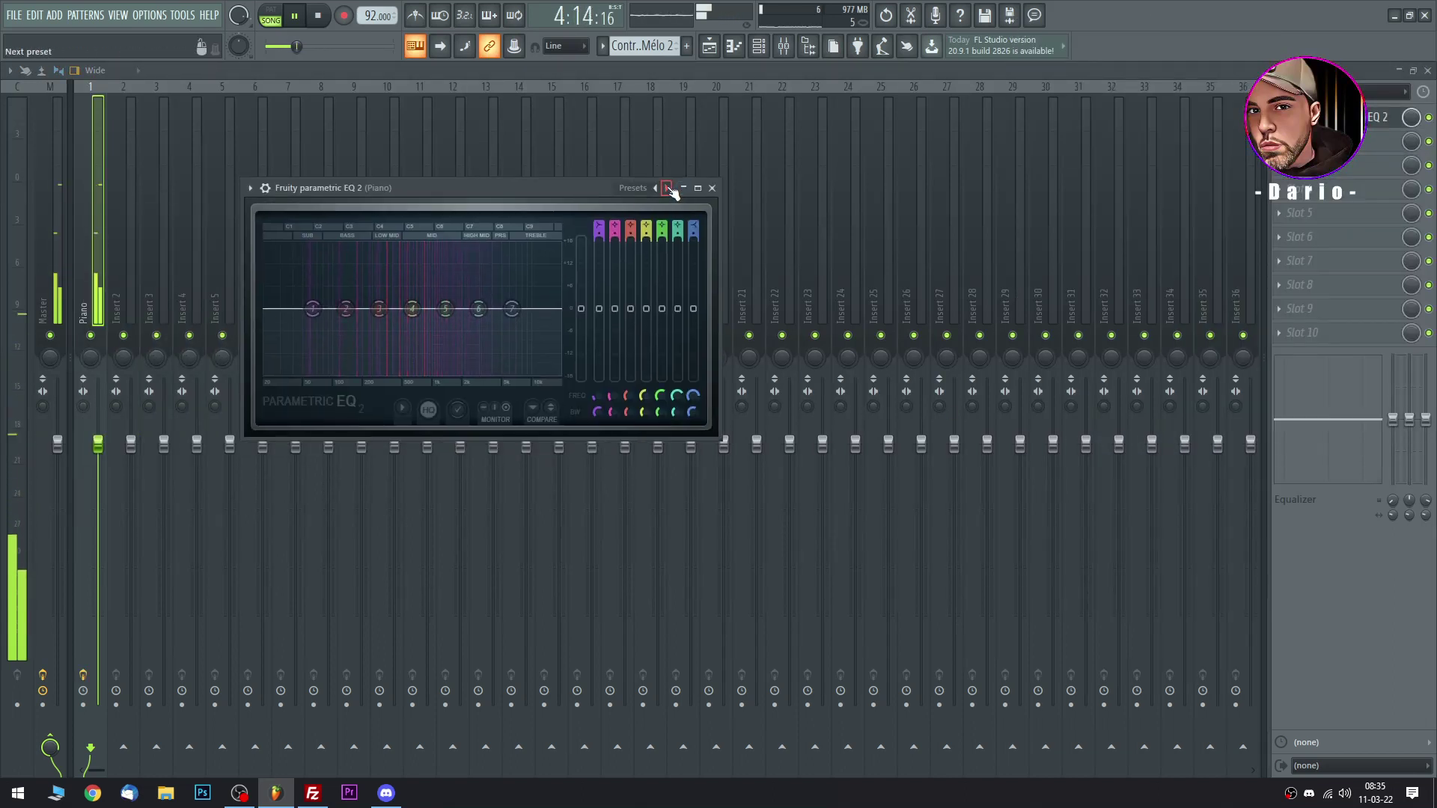
left_click_drag(312, 309, 301, 363)
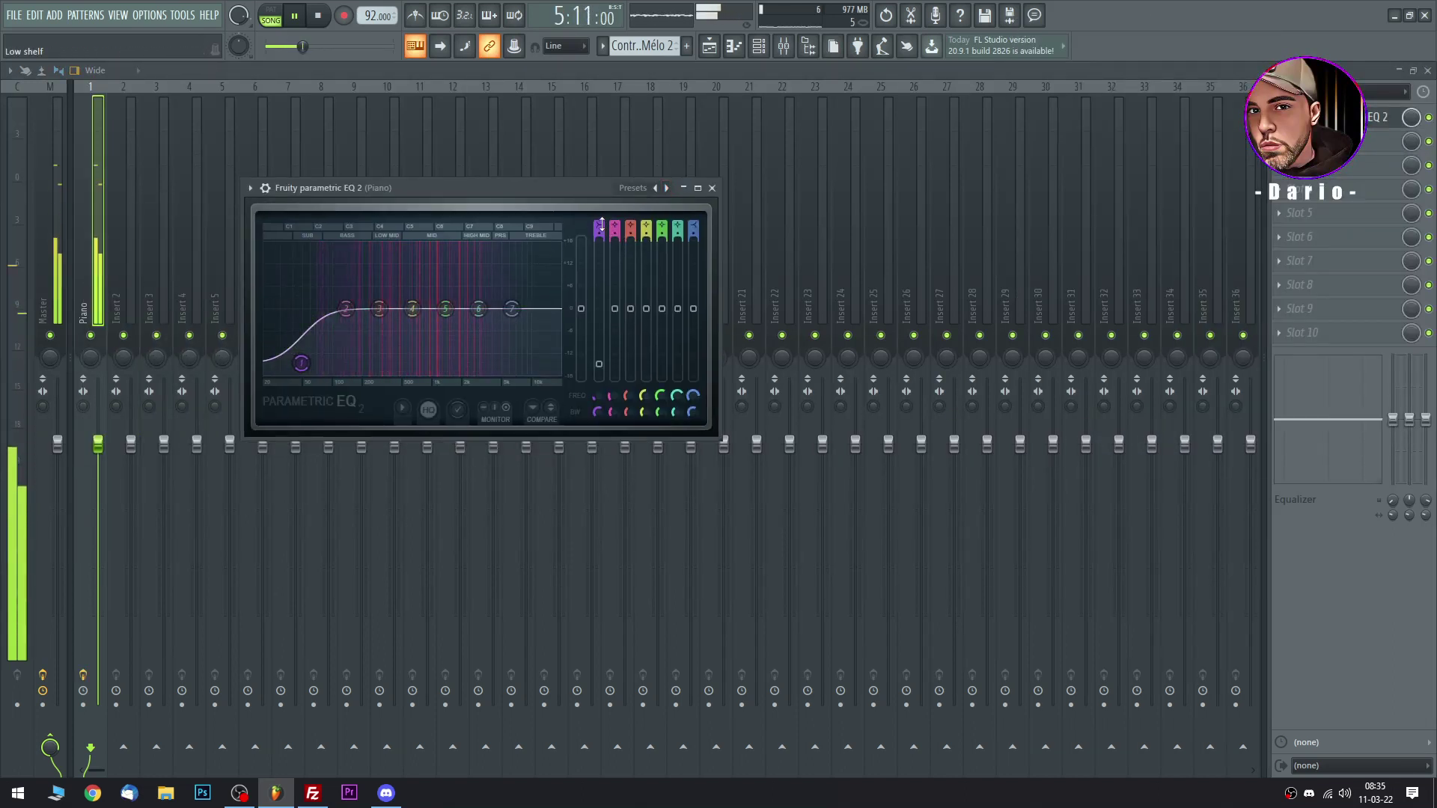
mouse_move(601, 224)
left_mouse_down()
mouse_move(601, 245)
mouse_move(602, 228)
left_mouse_up()
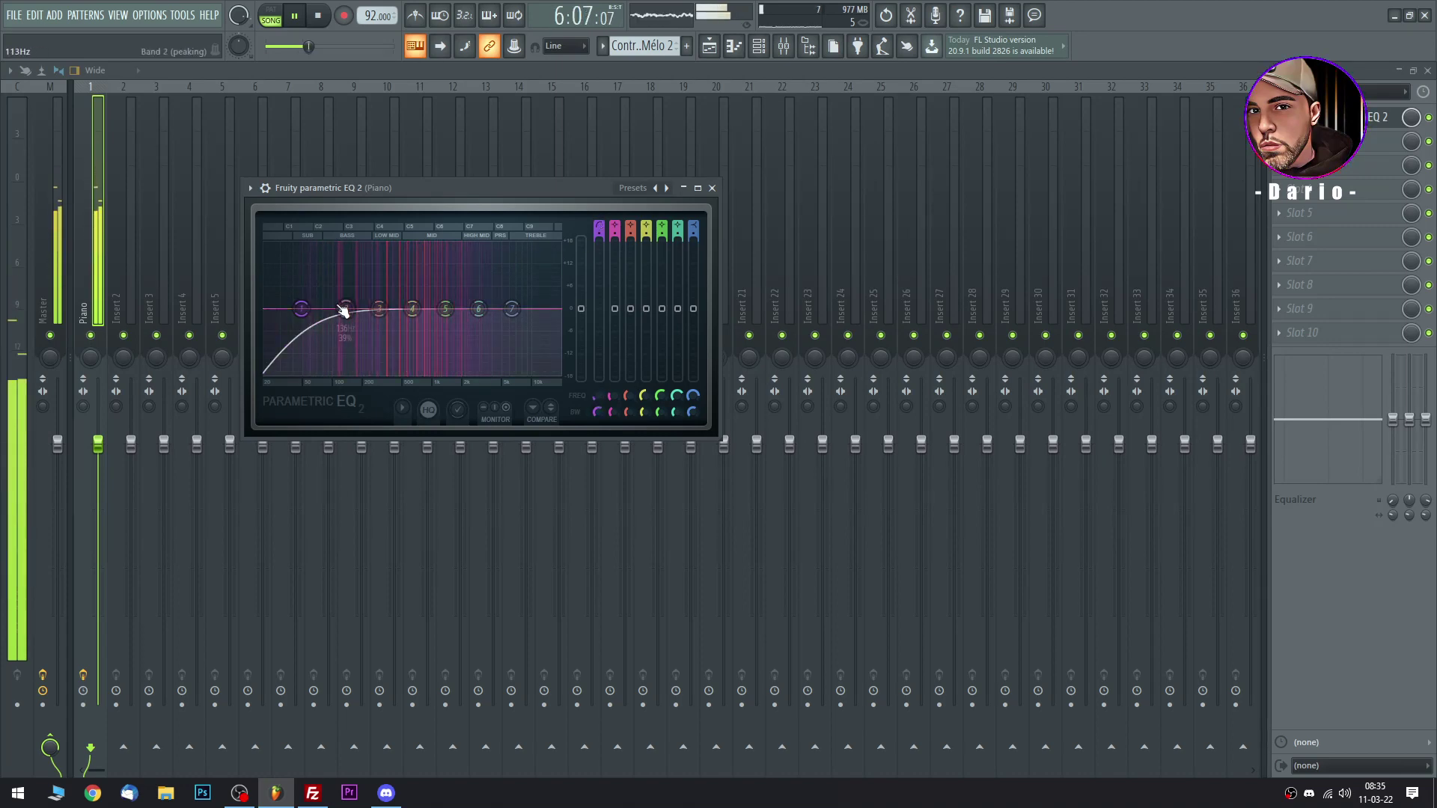
mouse_move(343, 312)
left_mouse_down()
mouse_move(308, 318)
mouse_move(323, 317)
left_mouse_up()
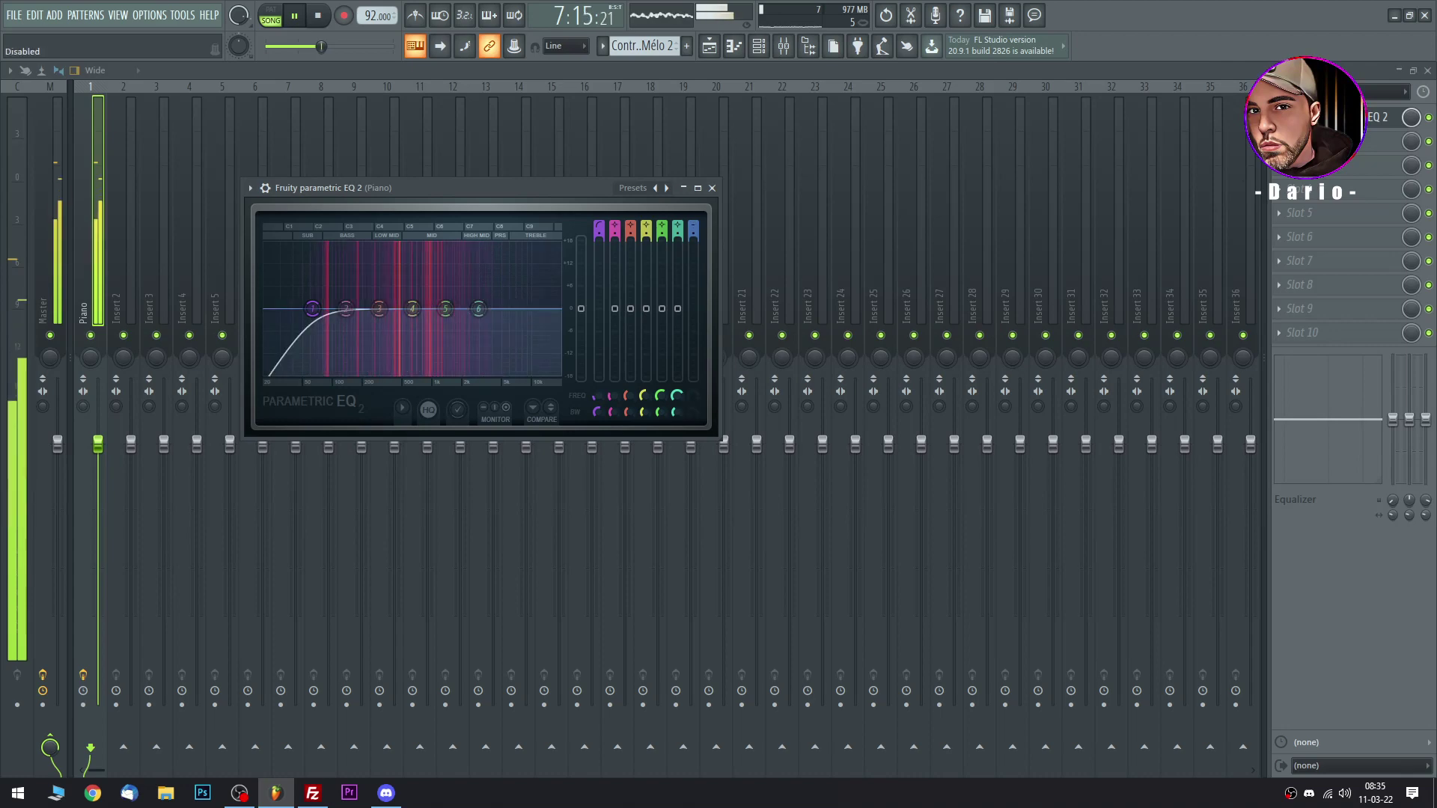
Make the EQ's band 7 a low-pass filter in the treble and use band 6 to boost the mids slightly.
left_click_drag(694, 229, 691, 226)
left_click_drag(512, 308, 439, 295)
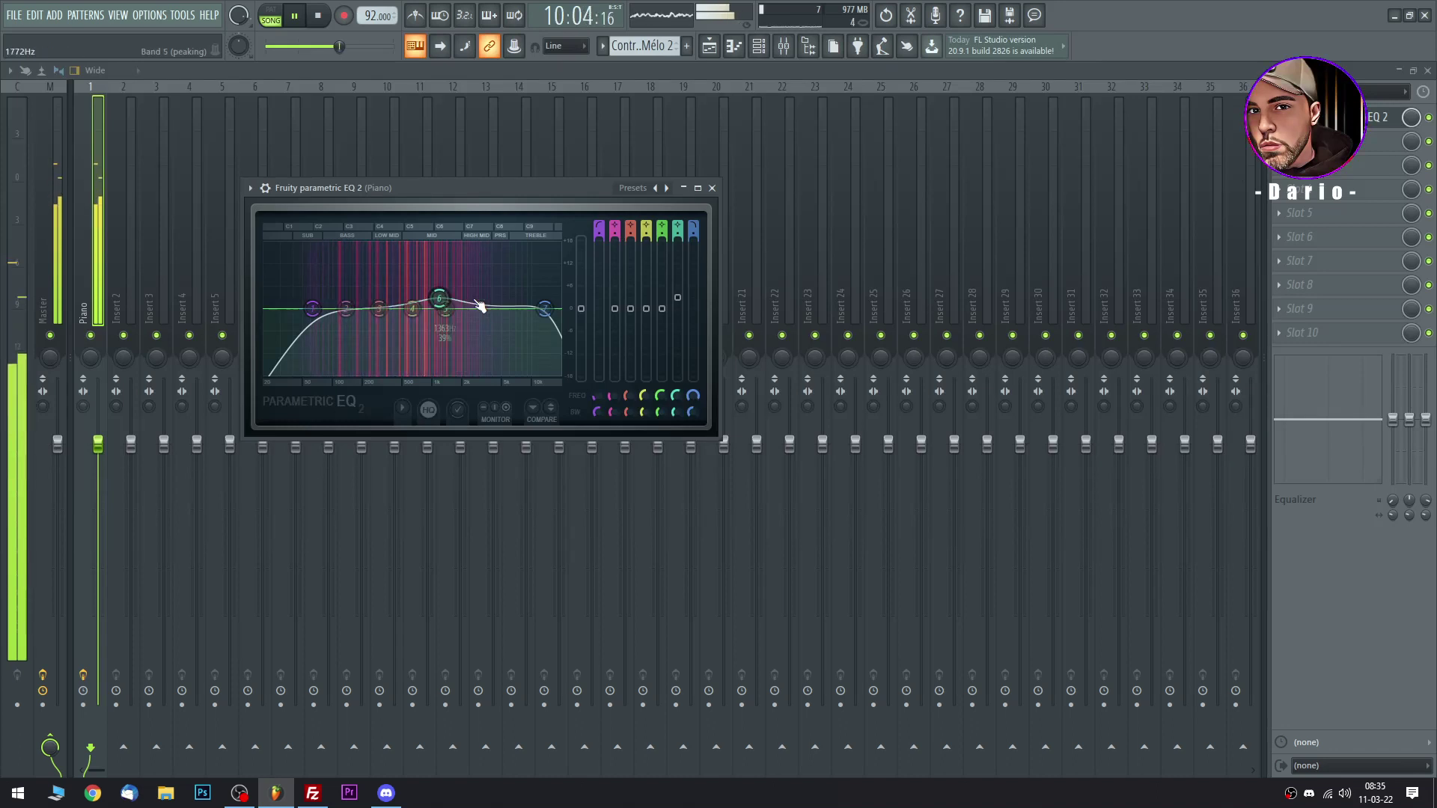
left_click(712, 187)
Load Fruity Chorus in the Piano track's second effect slot and lower its mix level.
left_click(1279, 142)
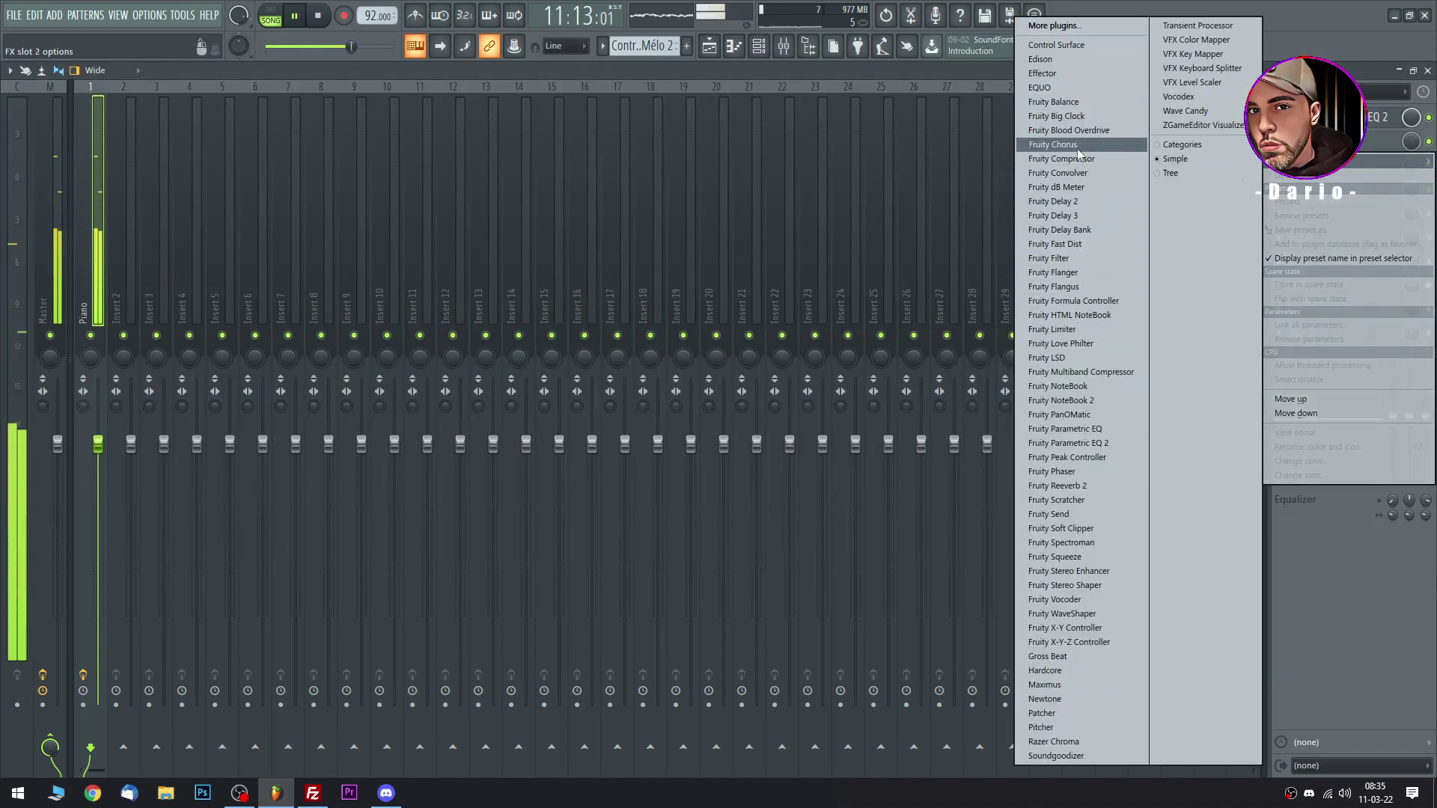
left_click(1055, 145)
left_click_drag(365, 233, 600, 182)
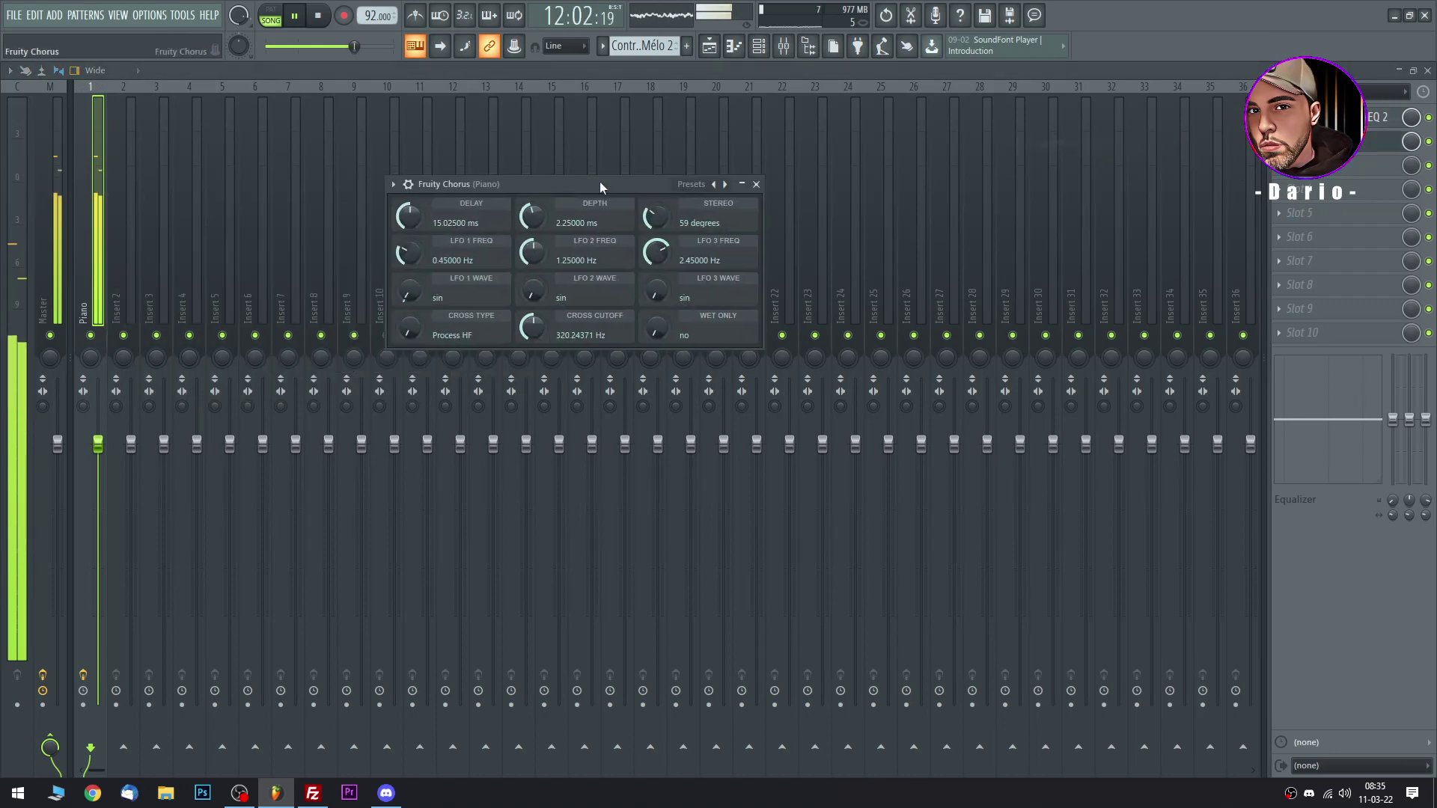
left_click(756, 184)
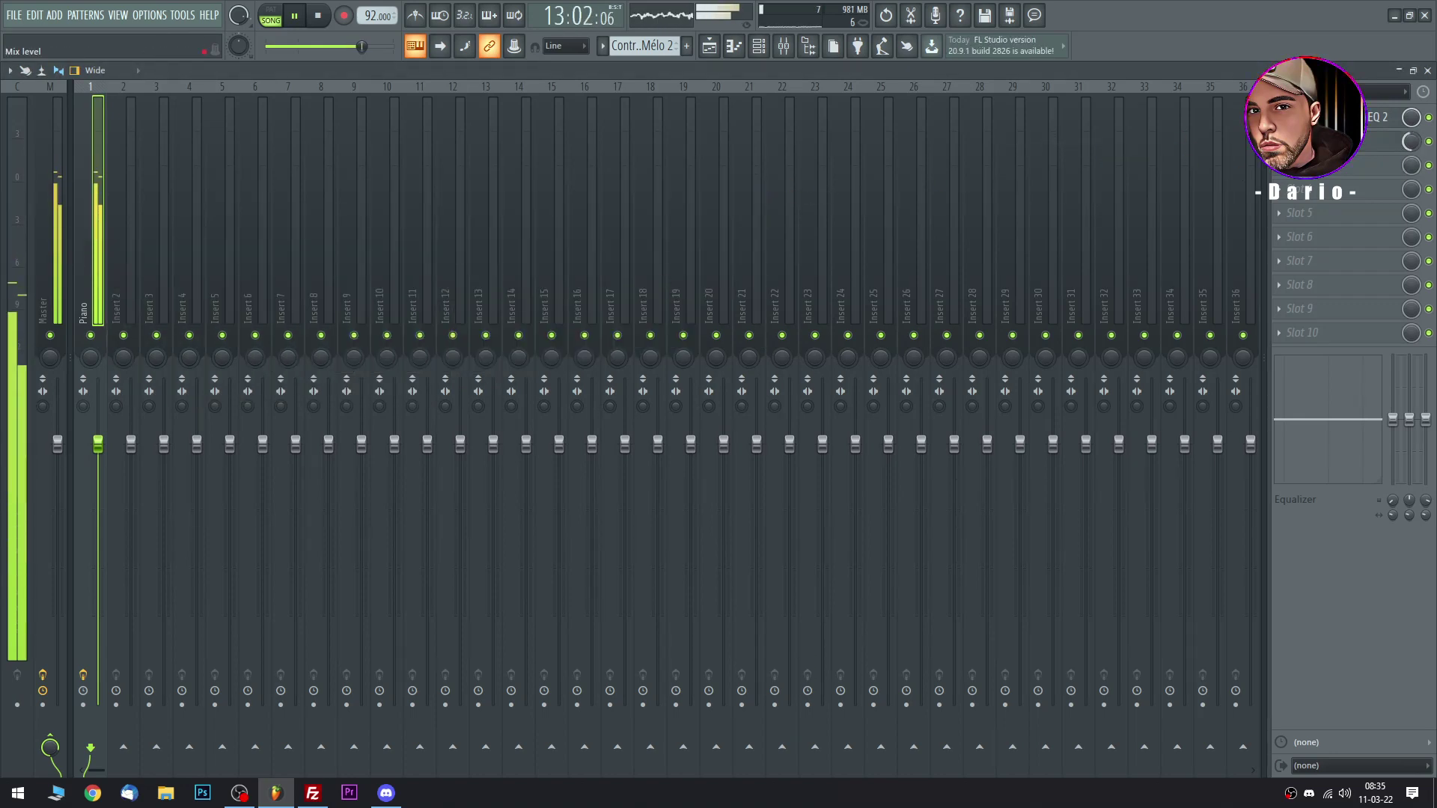
Load Fruity Reeverb 2 in the Piano track's third effect slot, with a slightly lowered dry level and a 3.1 sec decay time.
left_click(1317, 164)
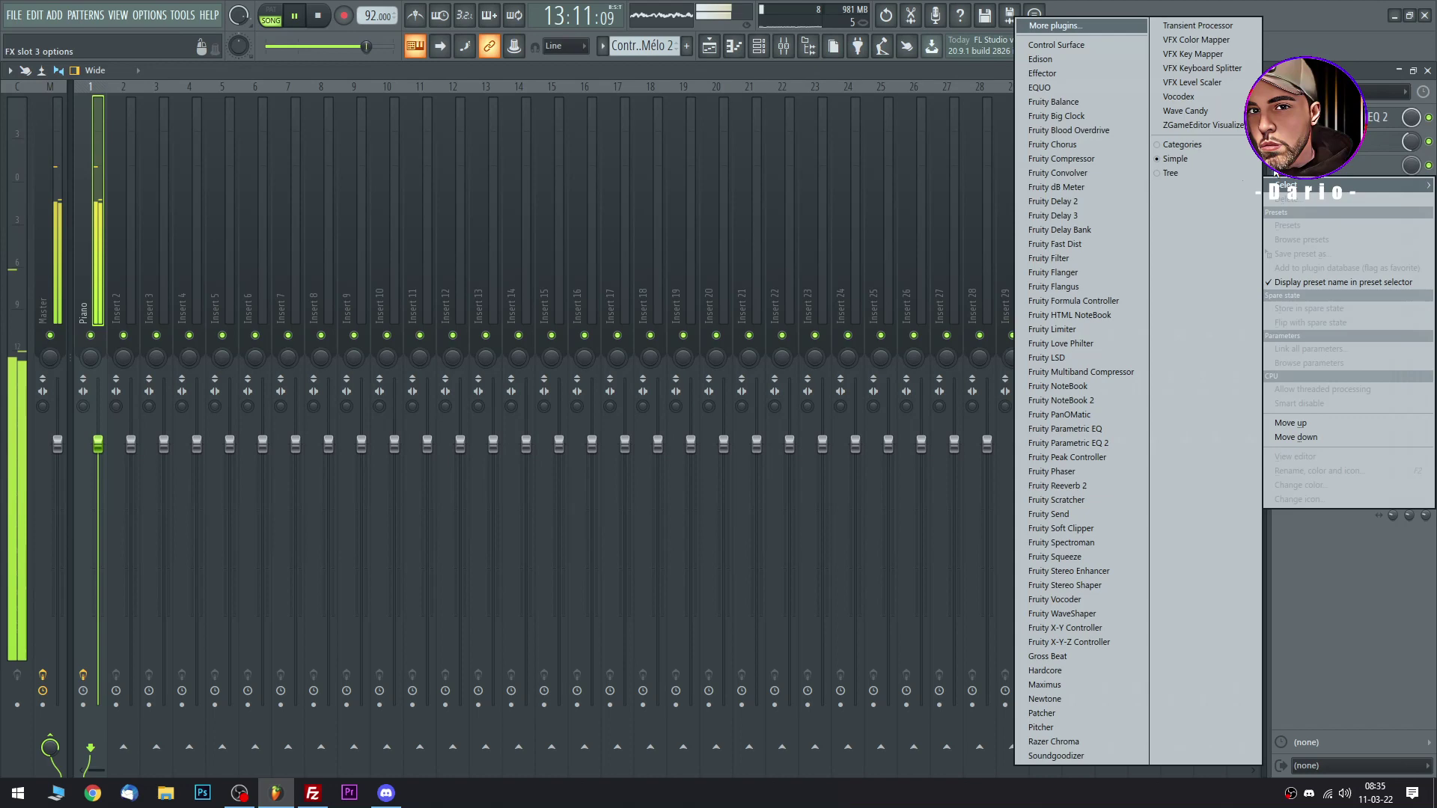
left_click(1056, 578)
left_click(1317, 166)
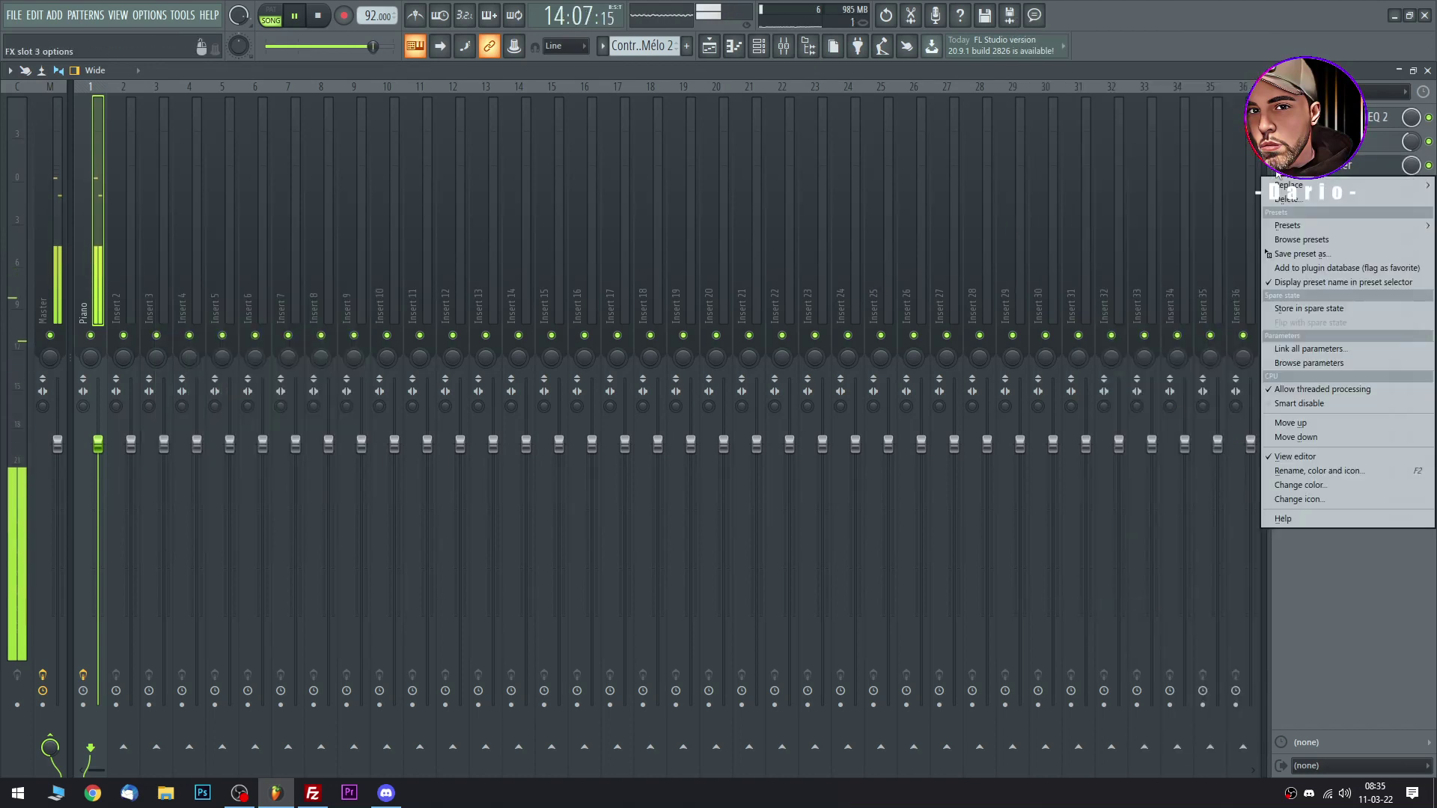
mouse_move(1287, 185)
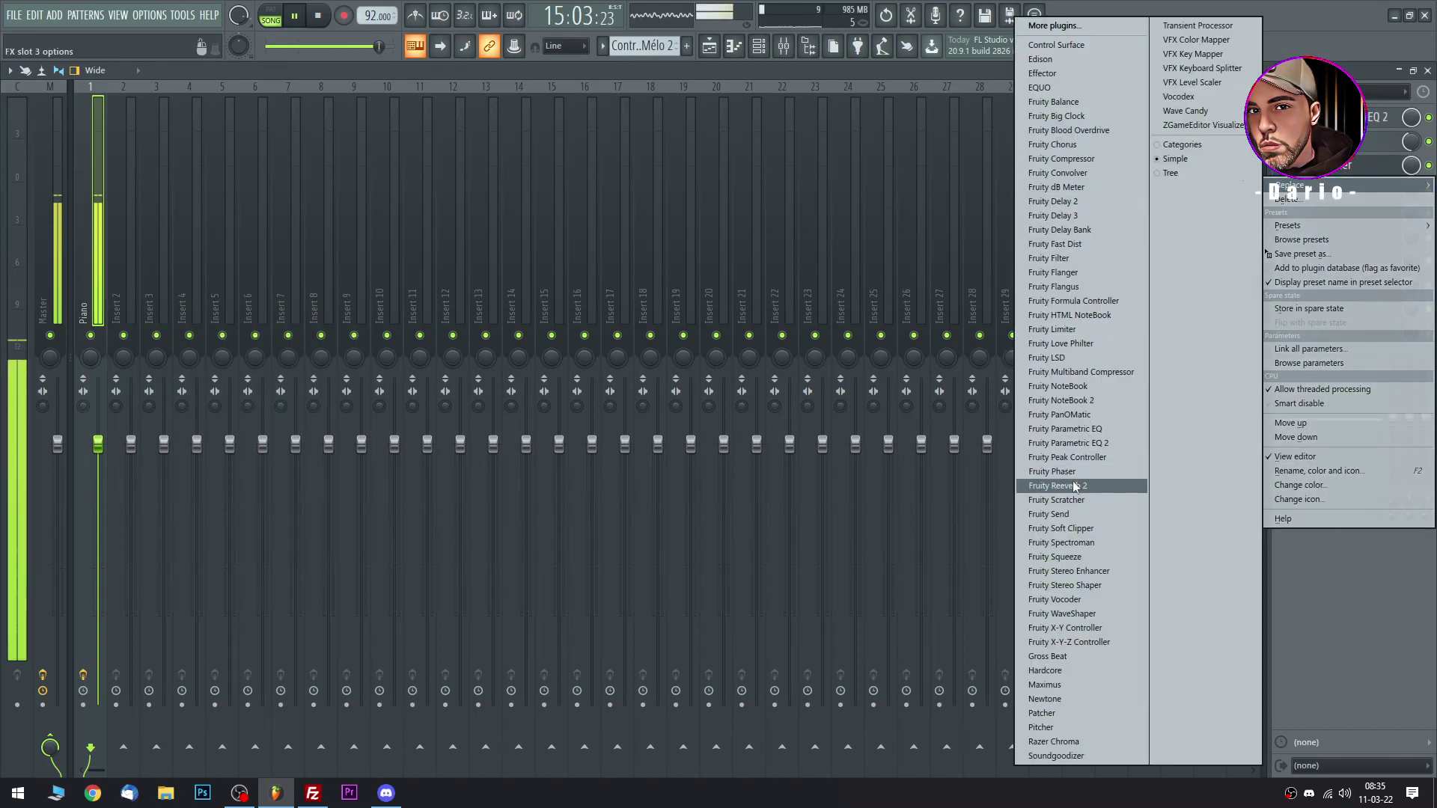
left_click(1078, 485)
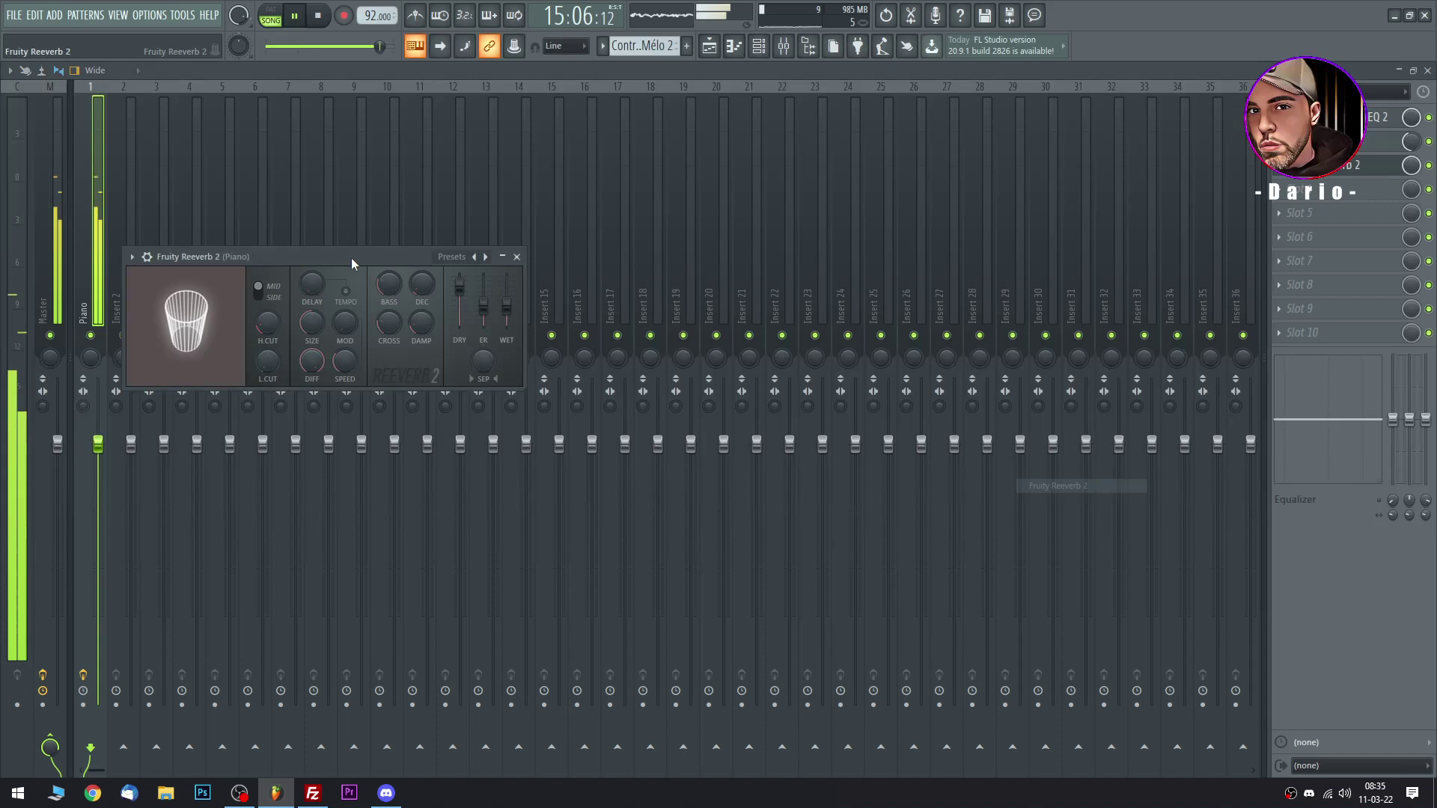
left_click_drag(352, 258, 559, 281)
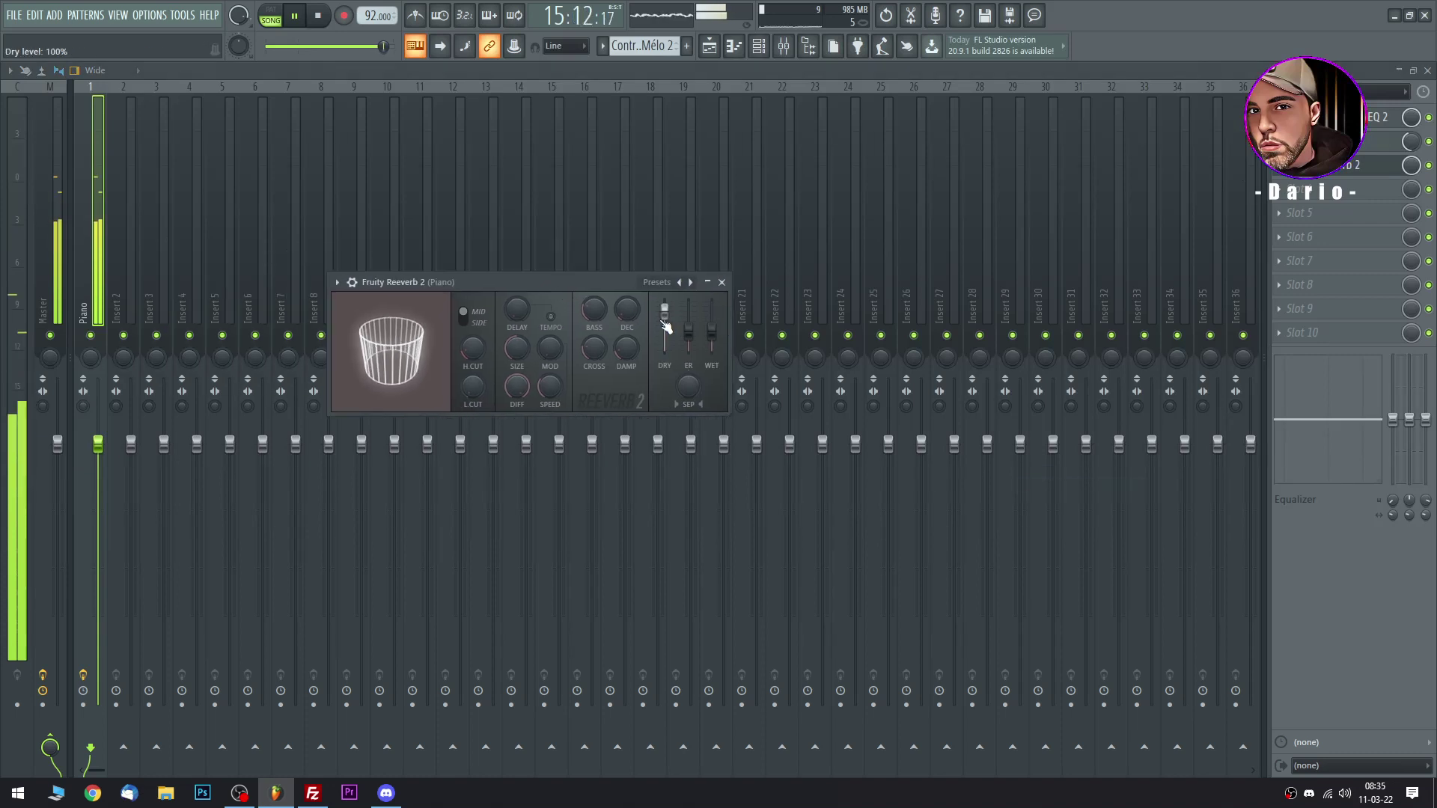
left_click_drag(618, 352, 623, 324)
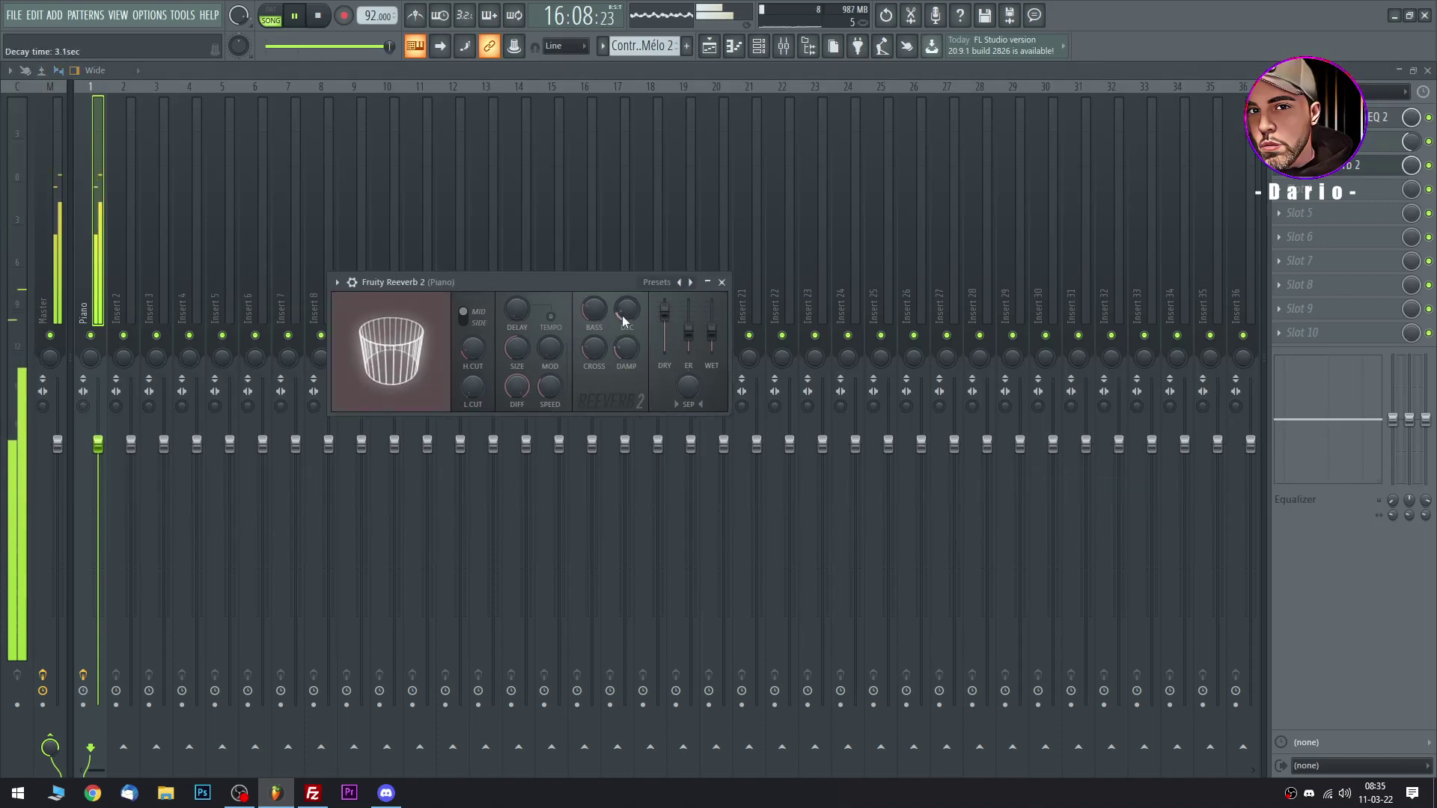
left_click(721, 282)
Raise the band 1 high-pass cutoff in the Piano track's EQ to 81 Hz.
left_click(1370, 133)
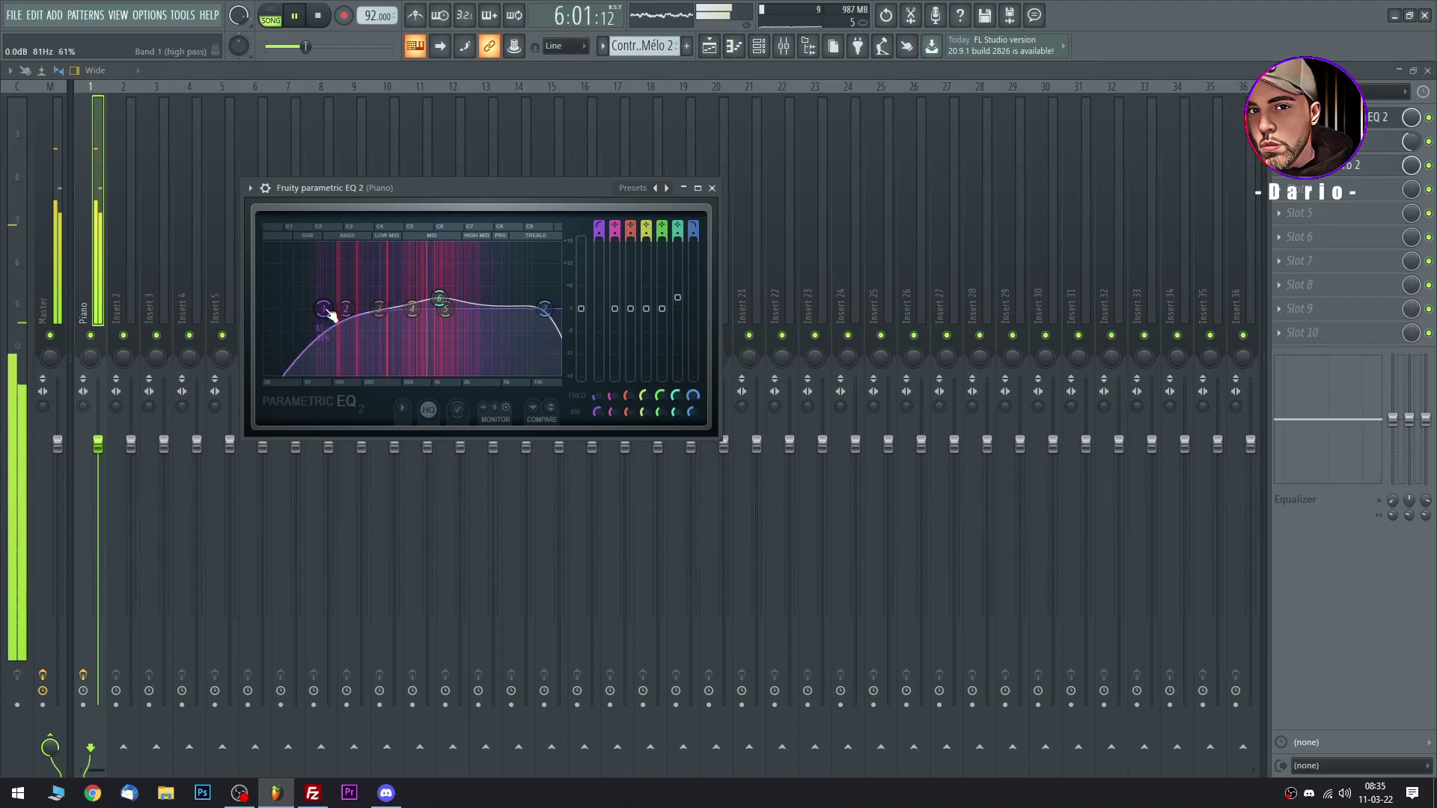
left_click(711, 188)
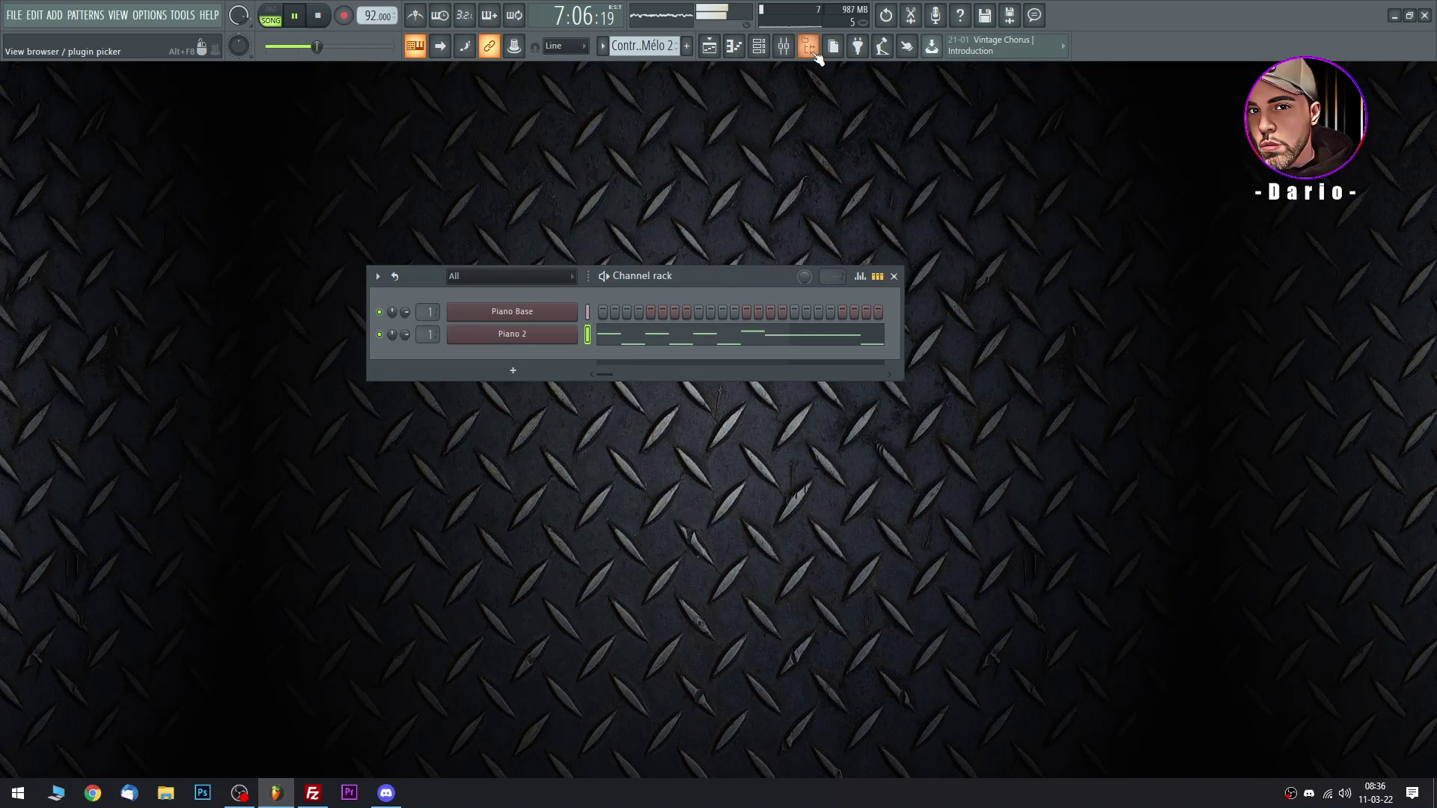
Show the browser and create a new empty pattern named Drums.
left_click(808, 46)
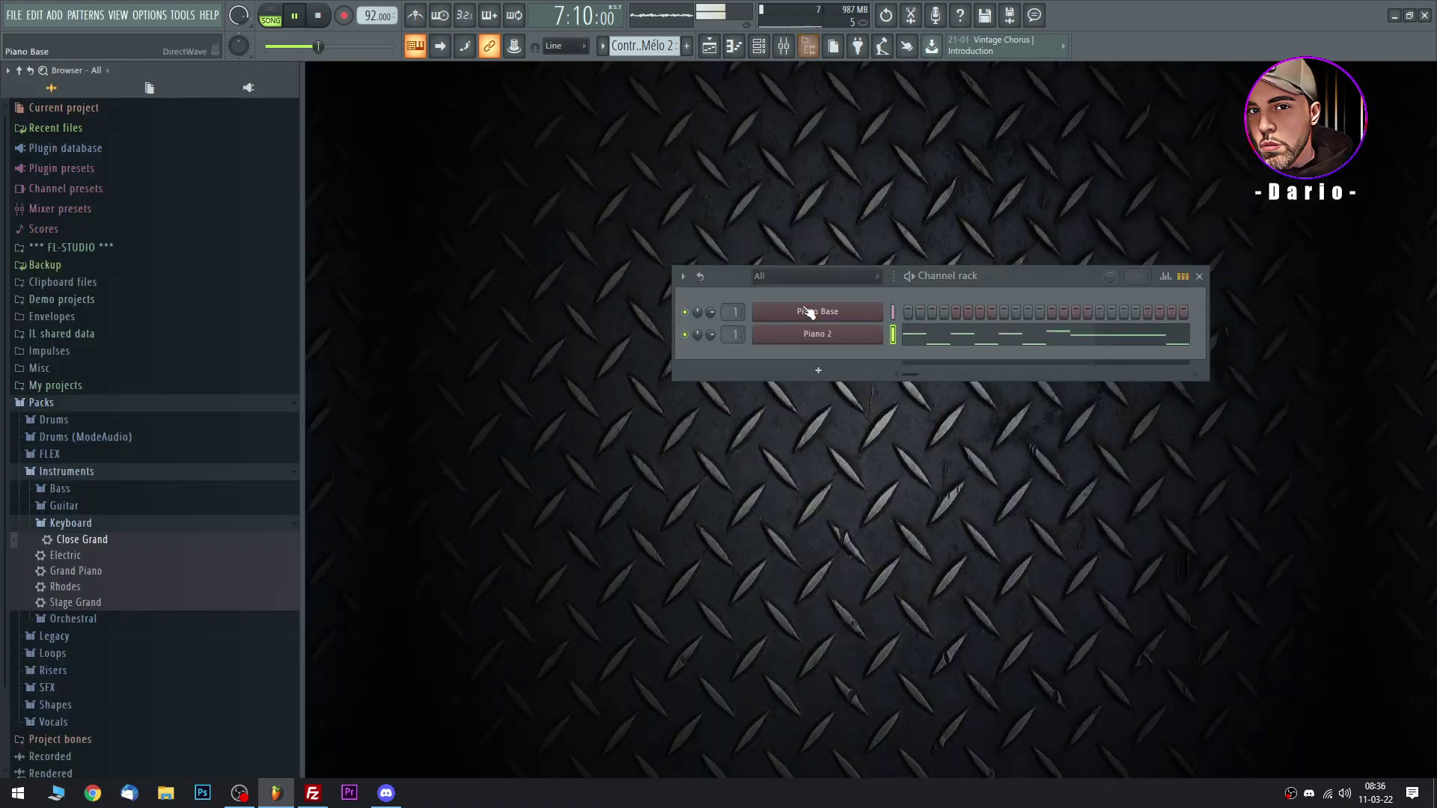
left_click(686, 46)
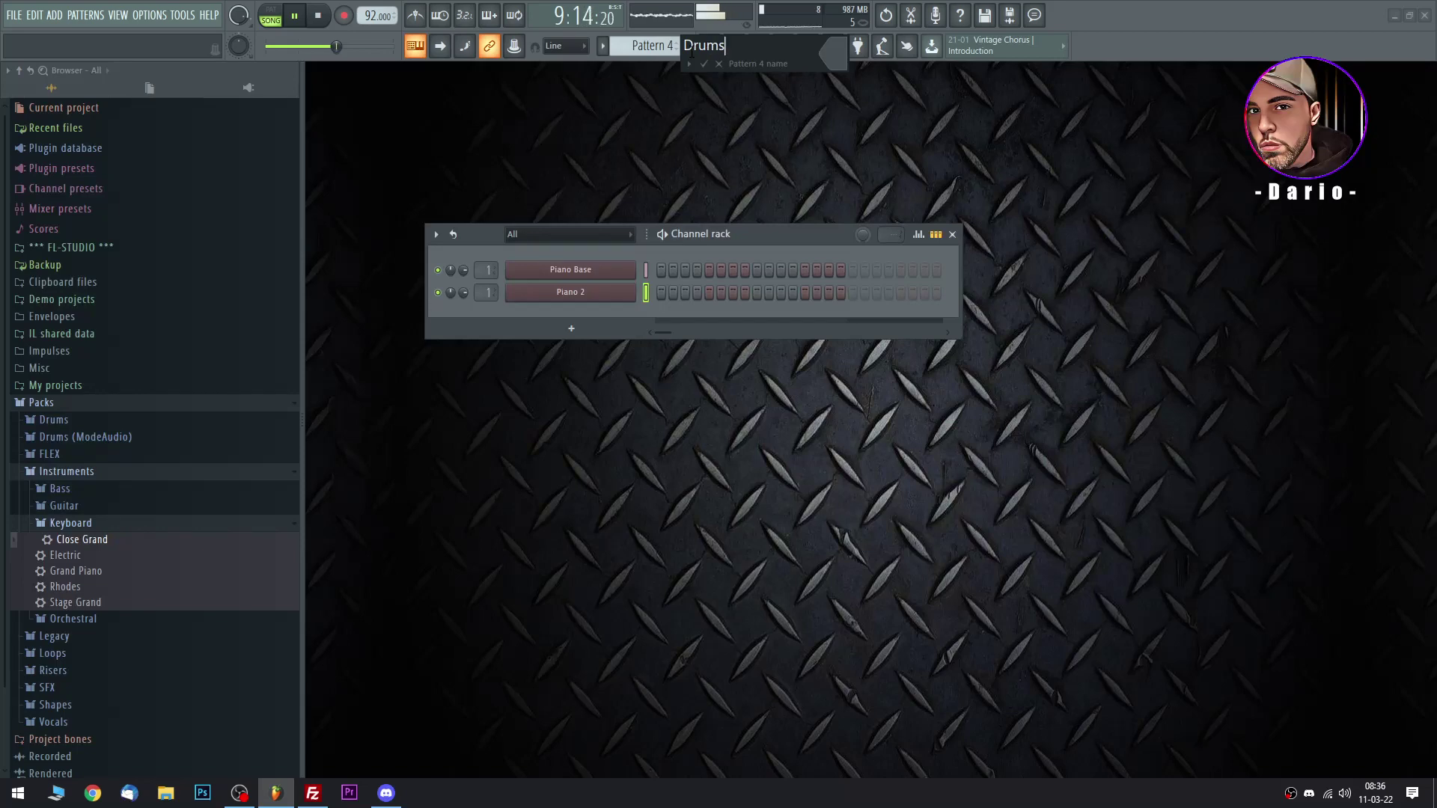
type("Drums")
key("Return")
left_click(722, 51)
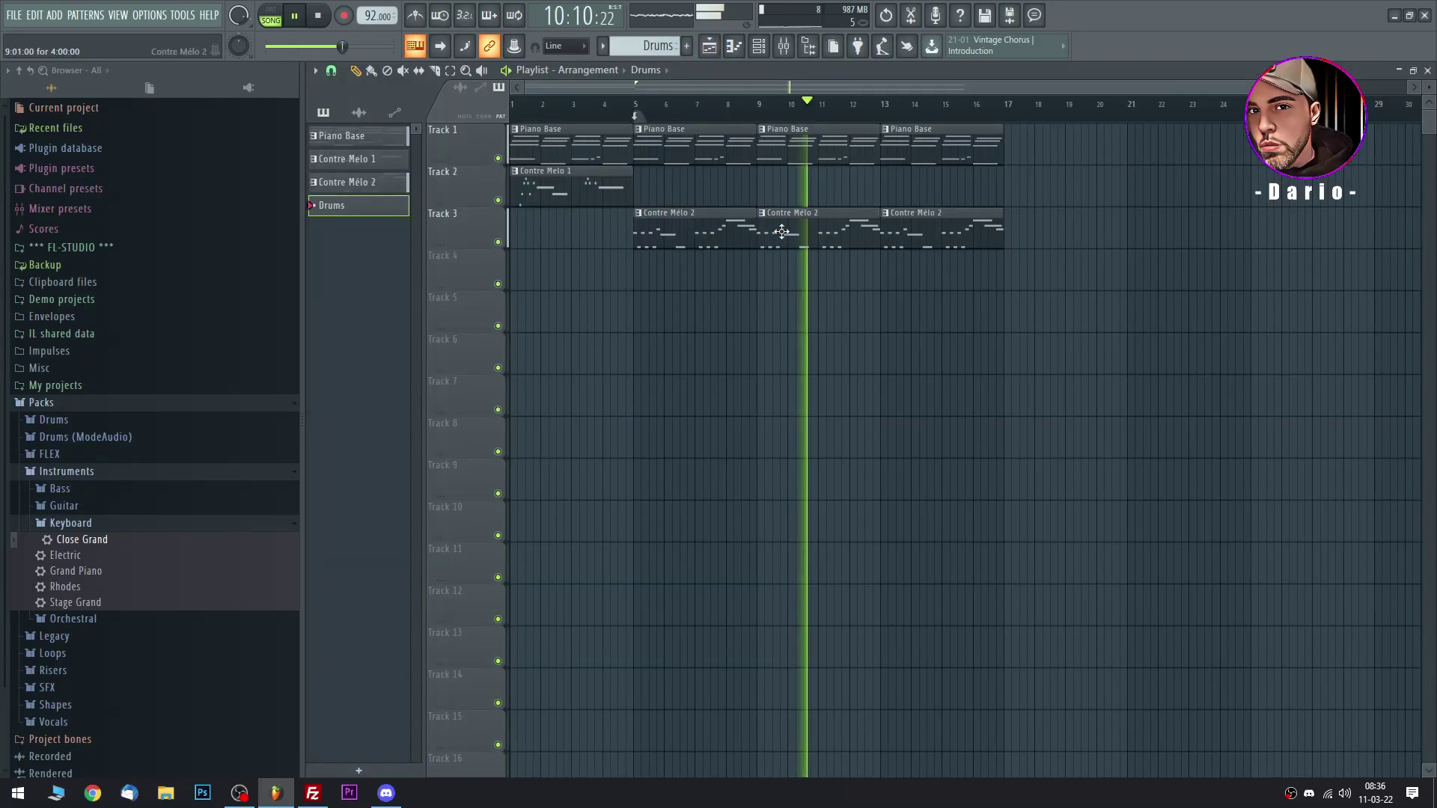
key("F5")
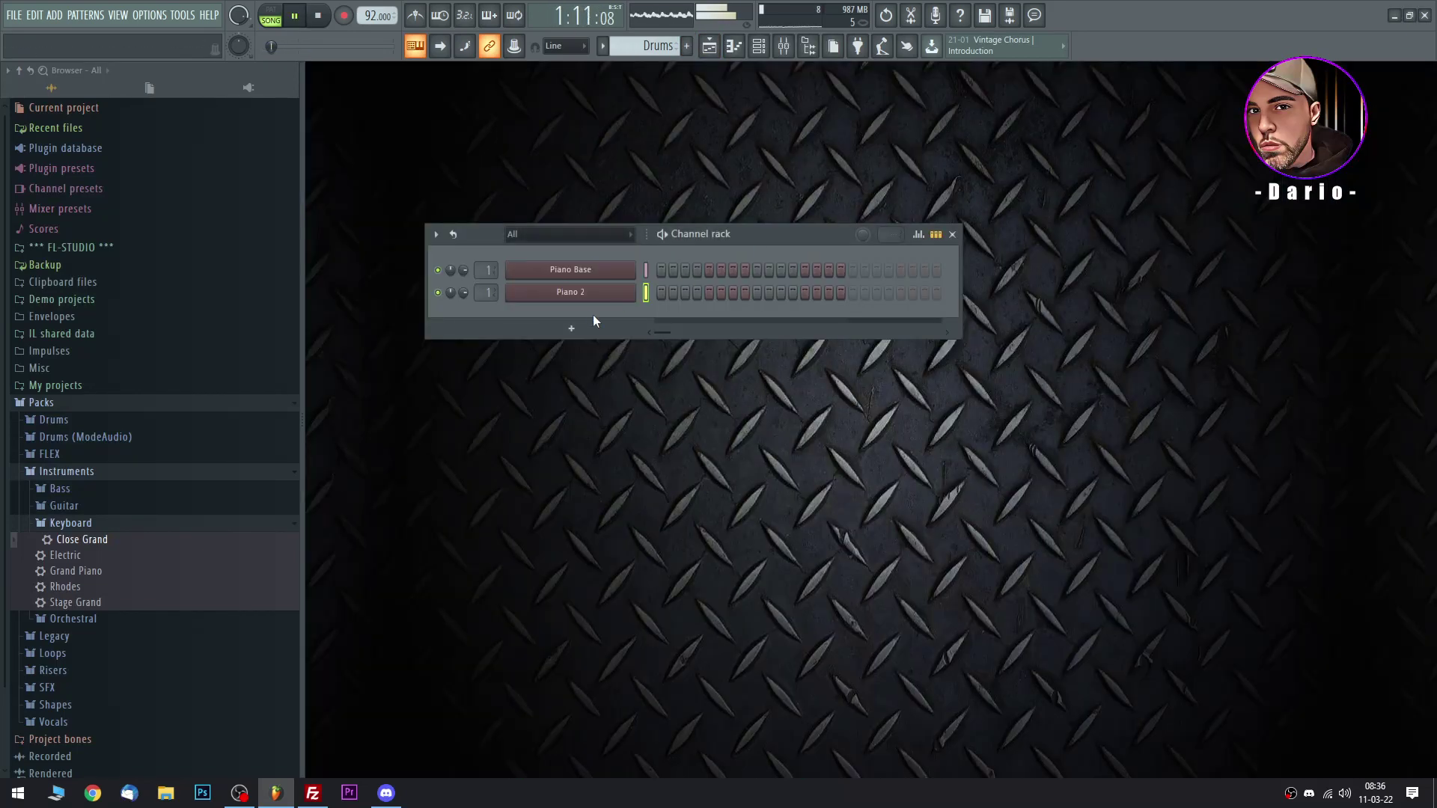
Insert an Alter Drums VST channel and collapse the browser's Instruments and Packs folders.
right_click(633, 289)
mouse_move(674, 394)
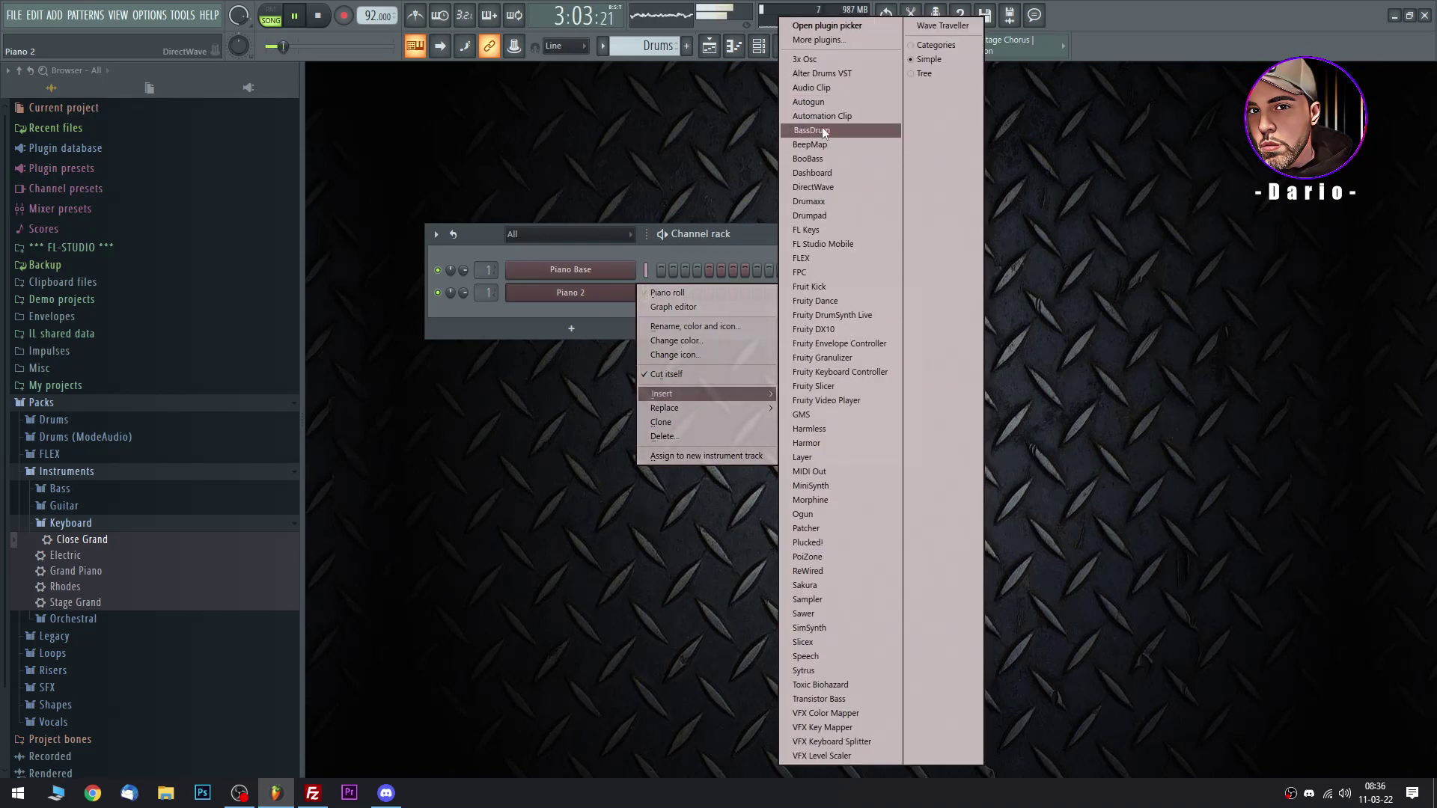
left_click(819, 73)
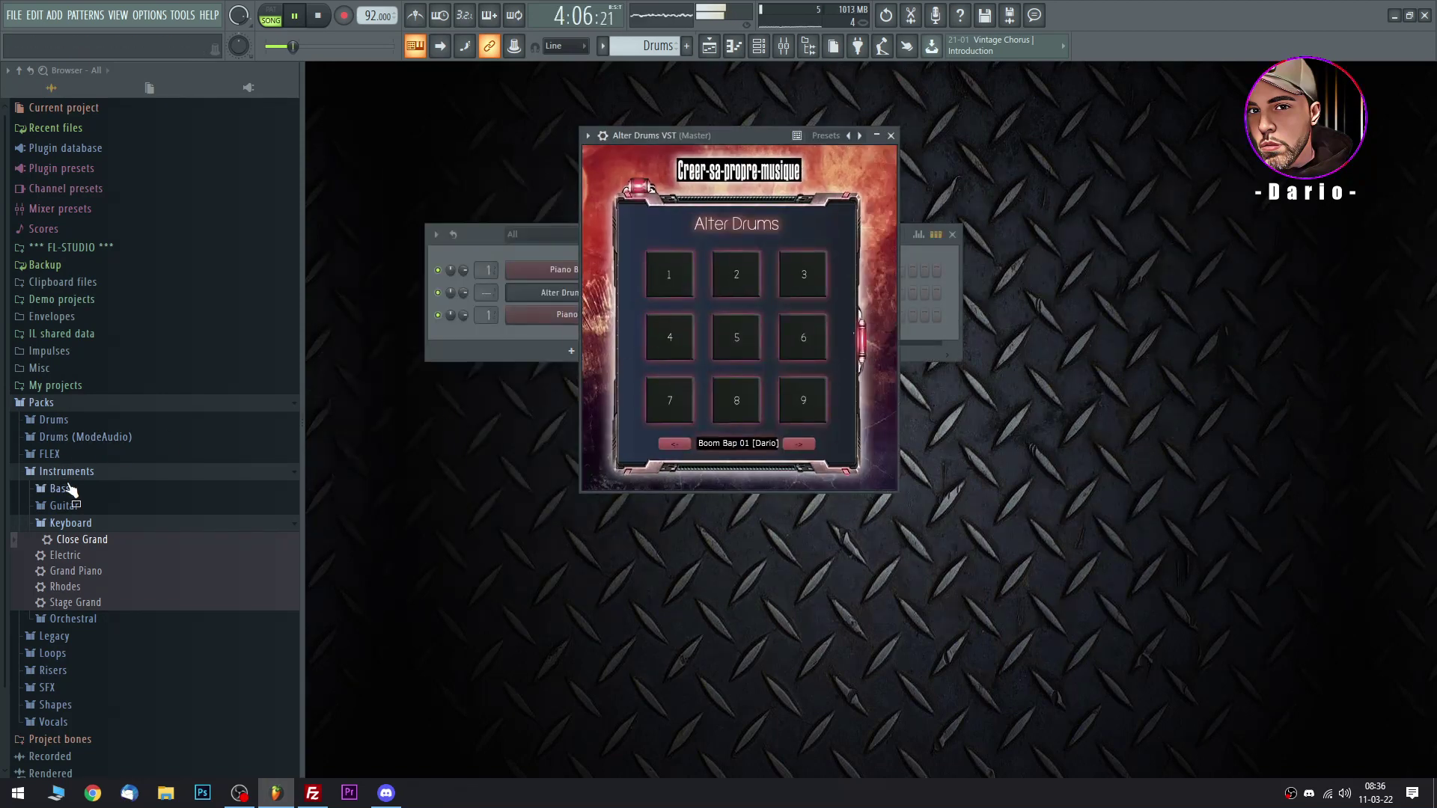
left_click(66, 473)
left_click(45, 403)
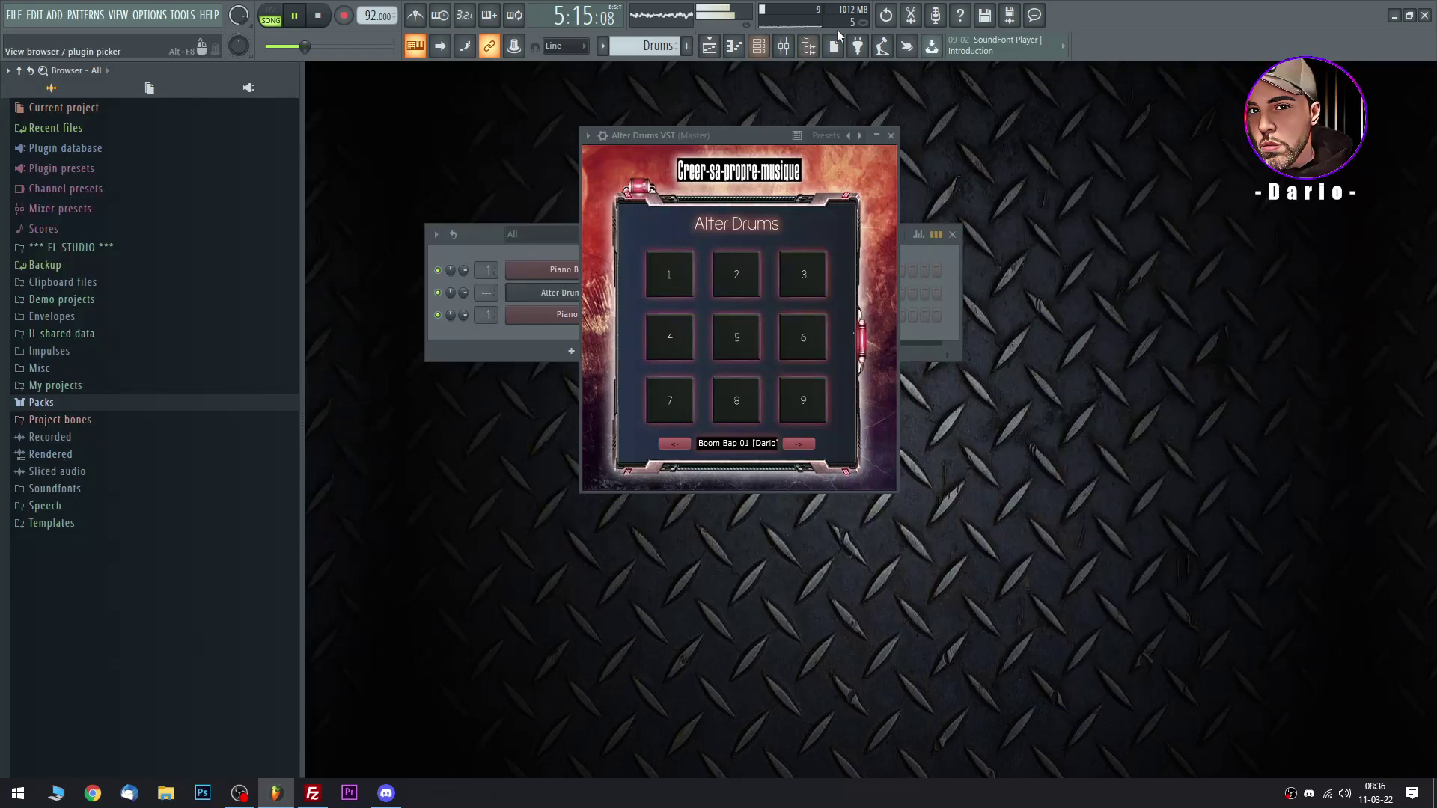
Replace the Contre Mélo 2 clip at bar 5 of the playlist with a Contre Melo 1 clip on Track 2.
left_click(709, 47)
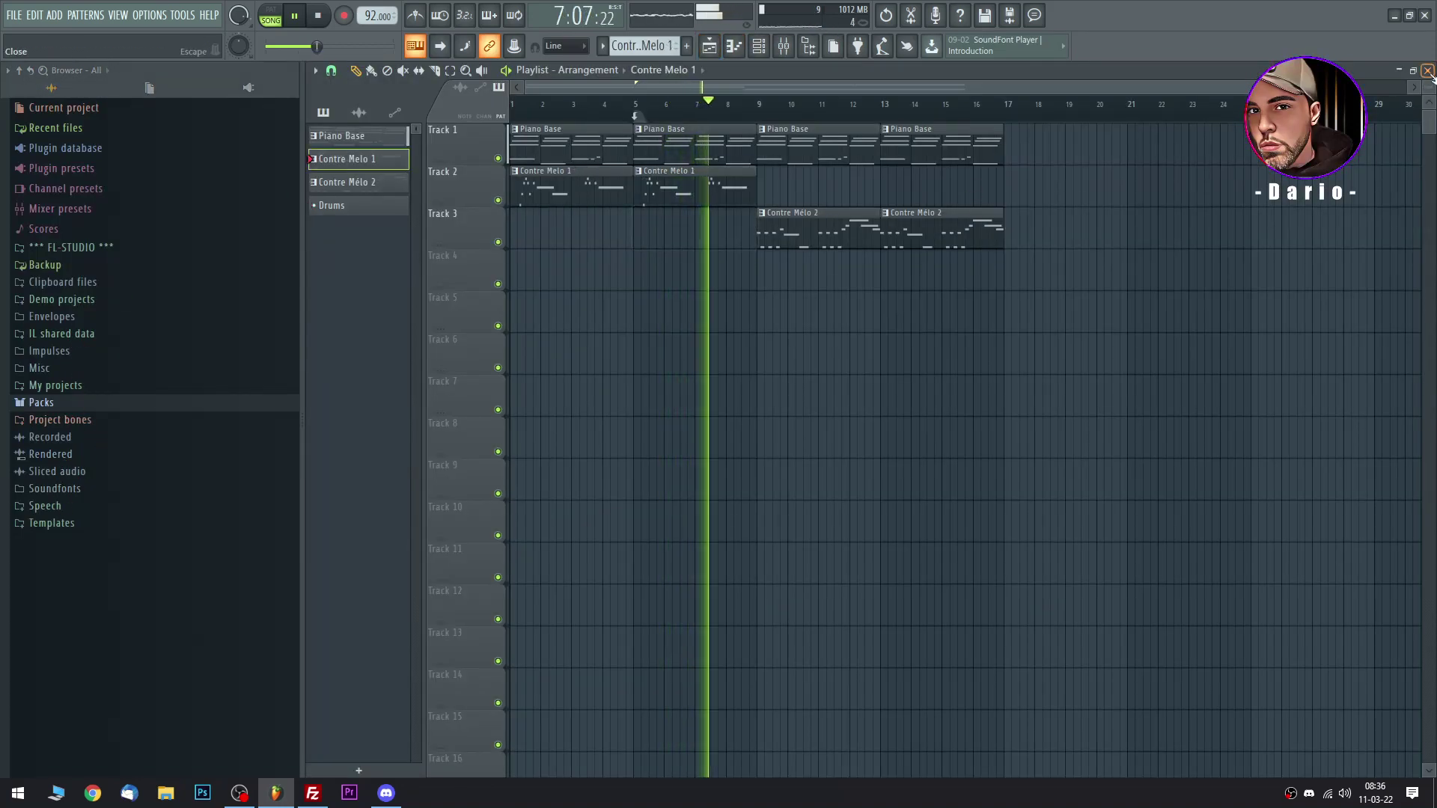
key("F5")
Expand the Alter Drums Vst folder's Boom Bap MIDI files in the browser.
left_click_drag(746, 141, 811, 169)
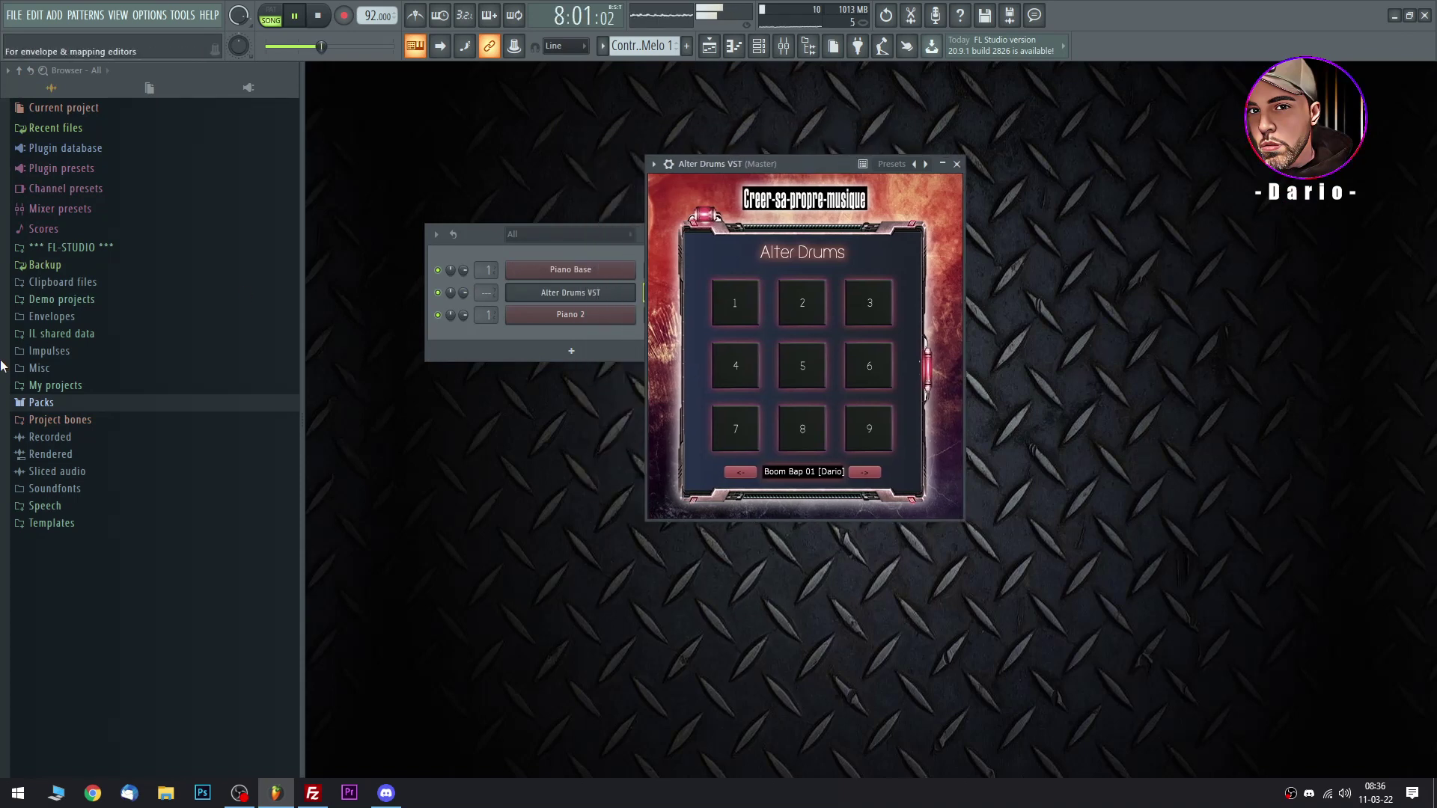
left_click(67, 247)
left_click(48, 317)
left_click(85, 334)
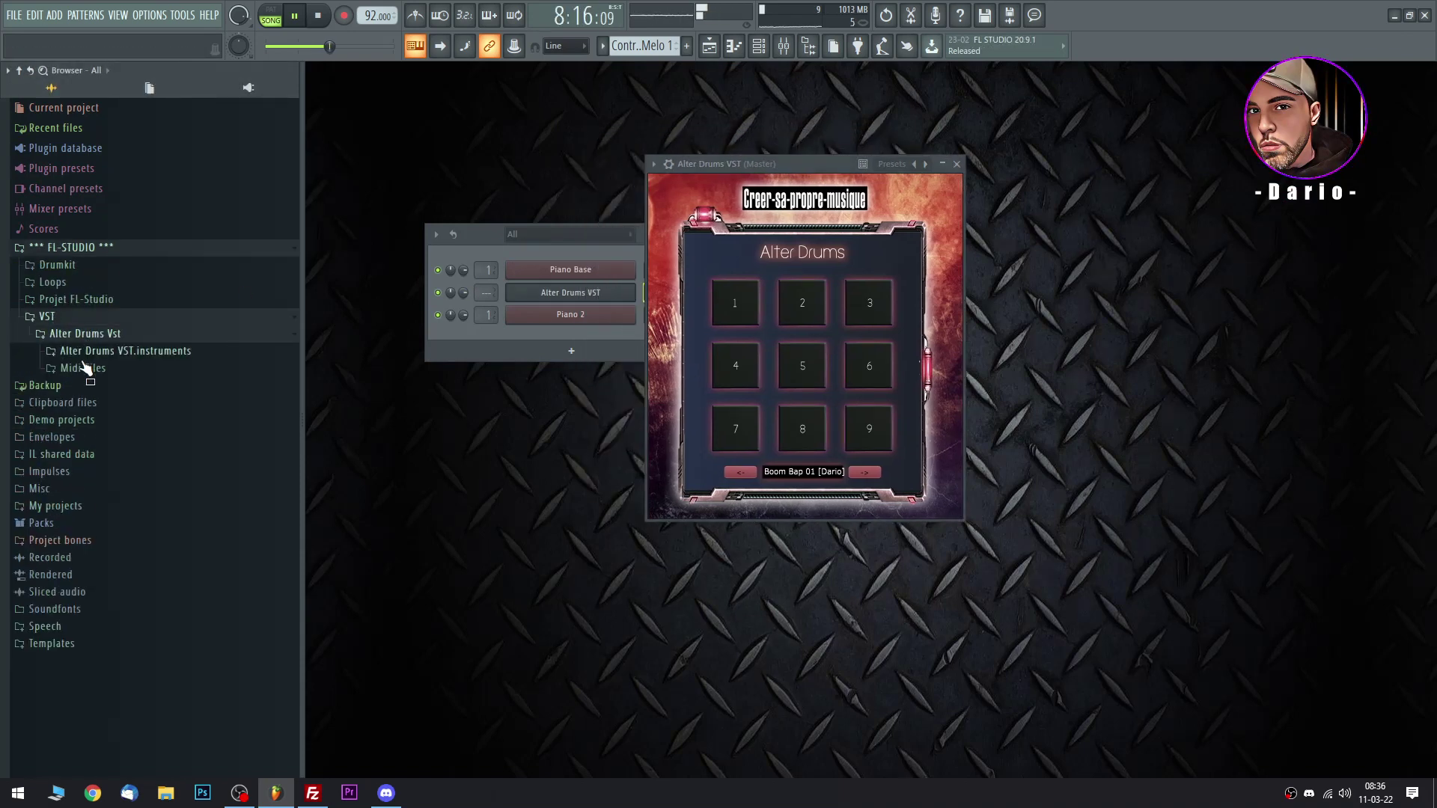
left_click(82, 367)
left_click(93, 386)
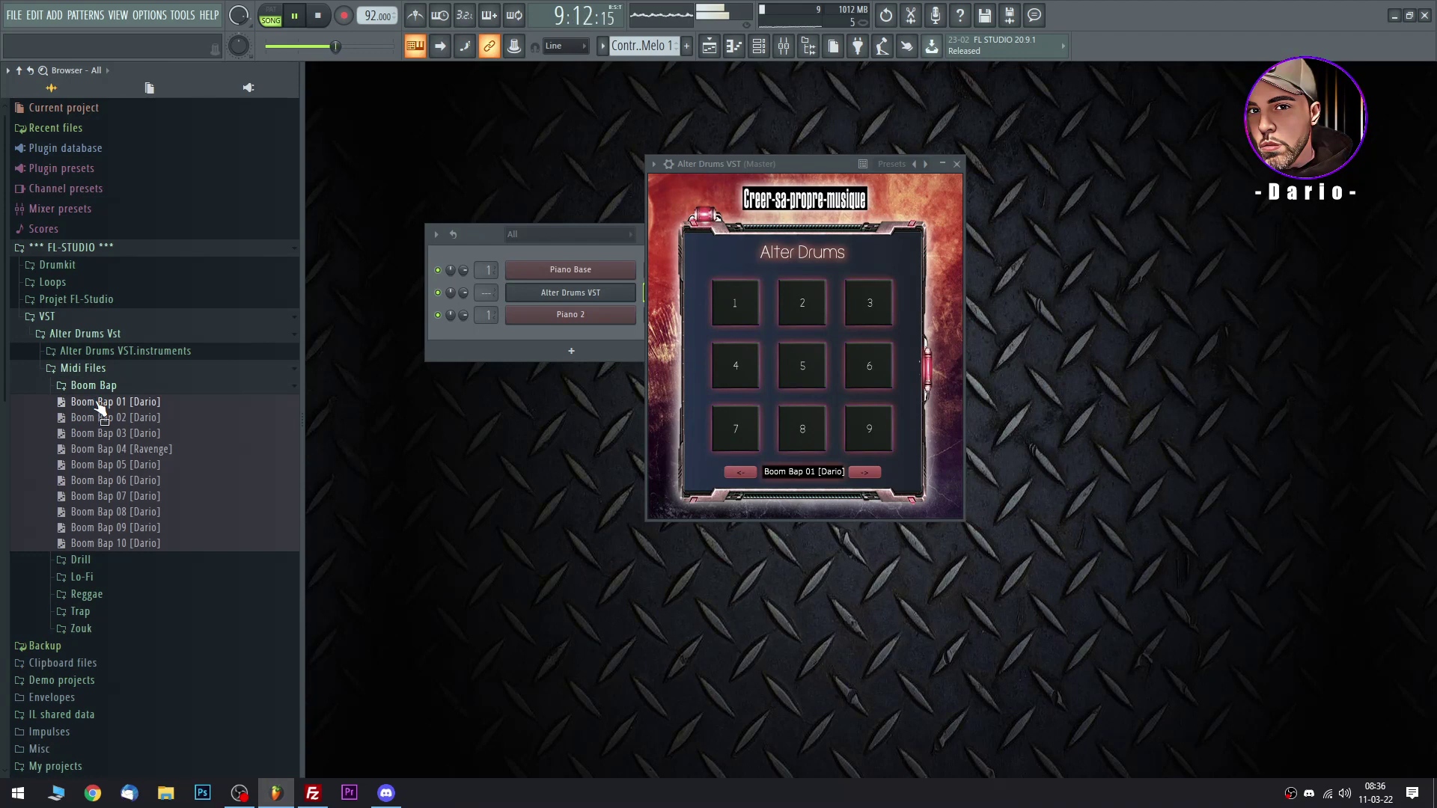
left_click(99, 404)
left_click(957, 164)
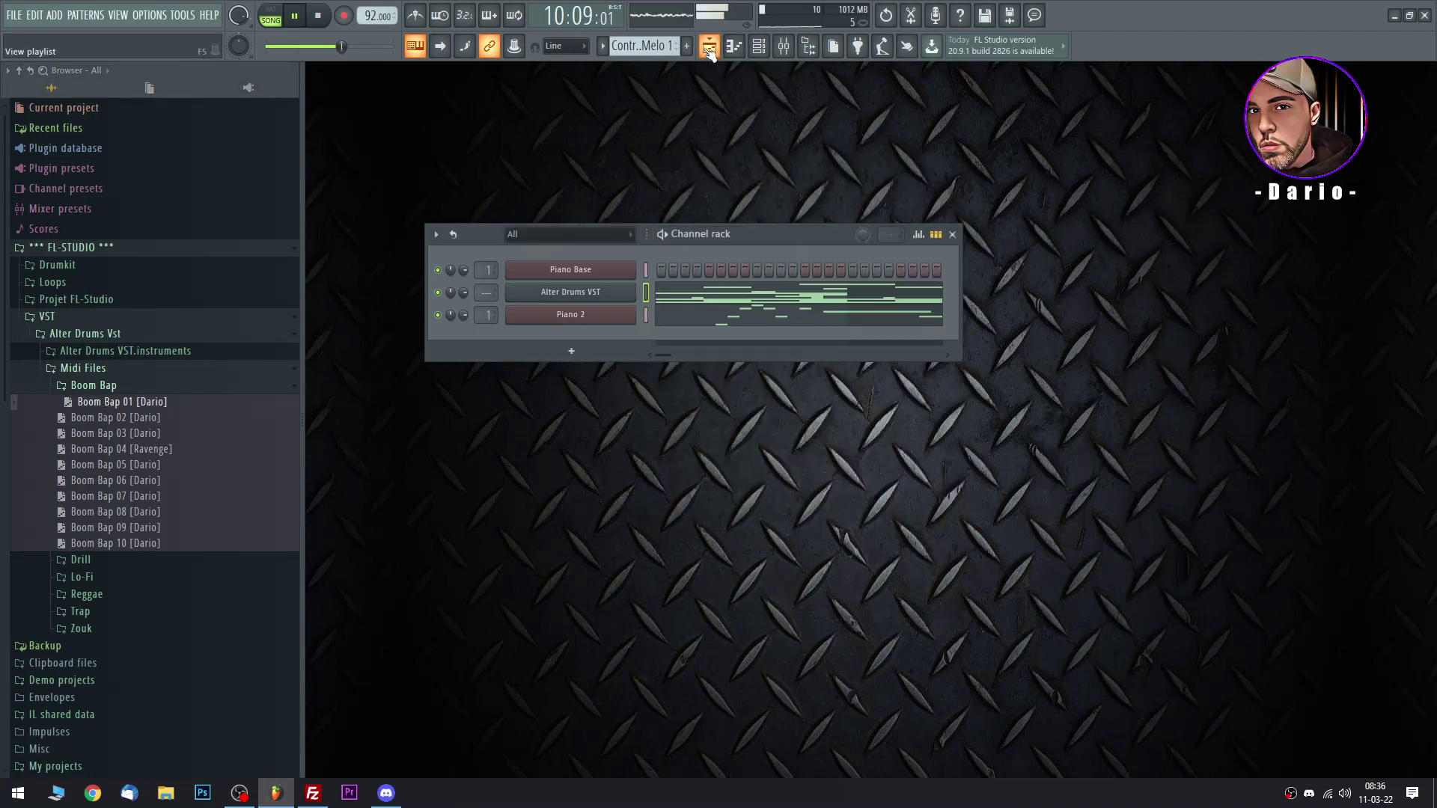
key("ctrl+z")
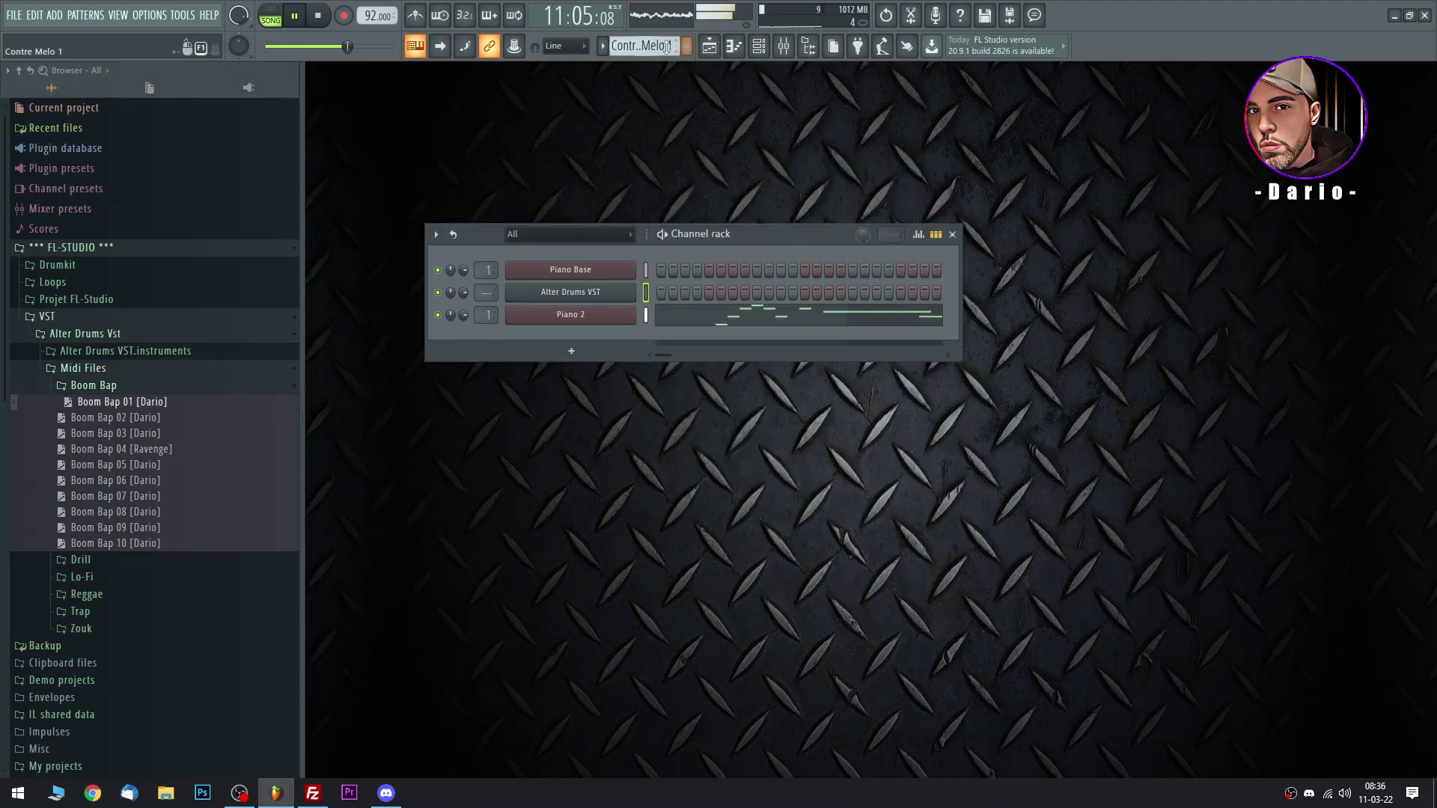
Select the Drums pattern and load the Boom Bap 01 MIDI file into its Alter Drums VST channel.
left_click(644, 46)
left_click(697, 95)
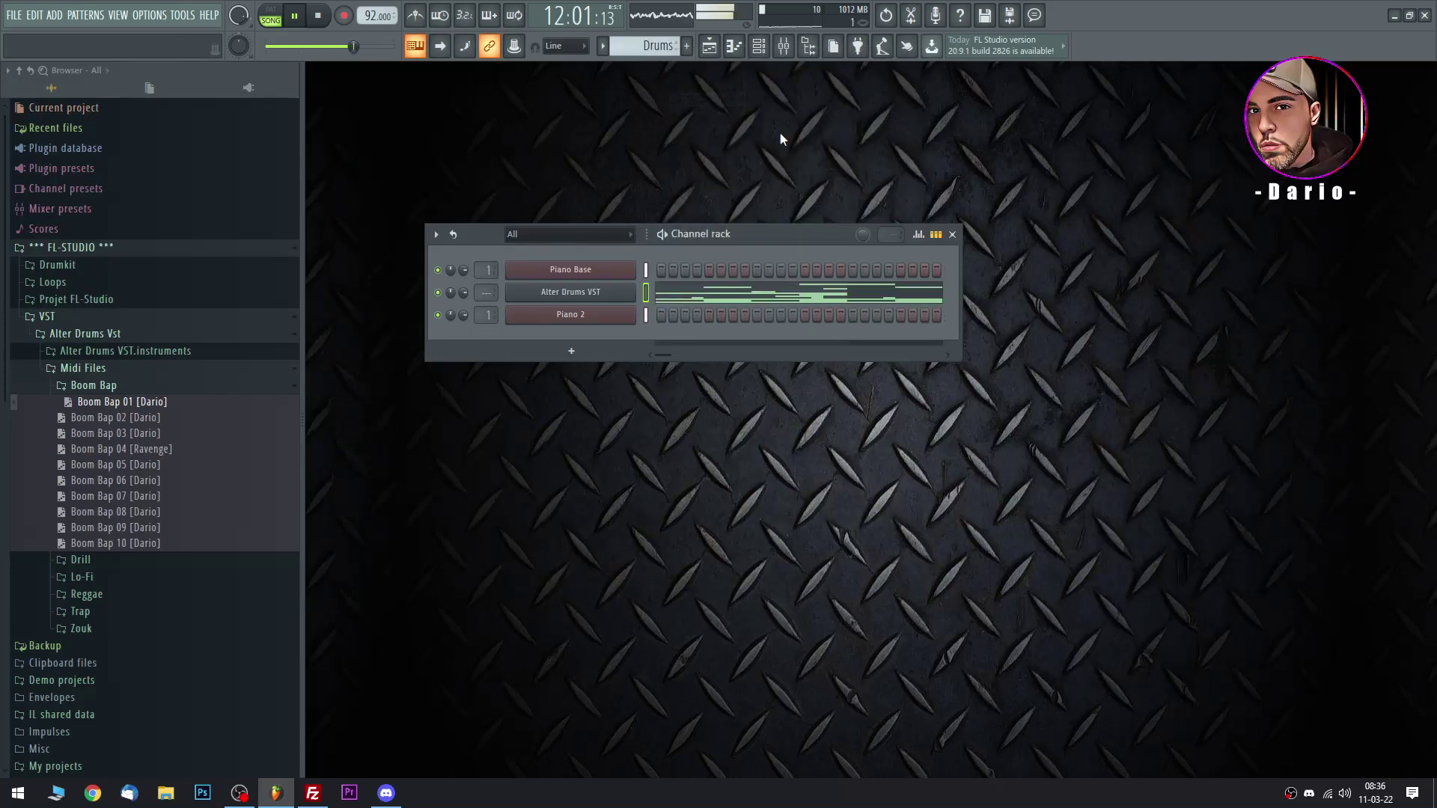
Fill Track 4 of the playlist with four consecutive Drums clips from bar 1 through bar 16.
left_click(720, 47)
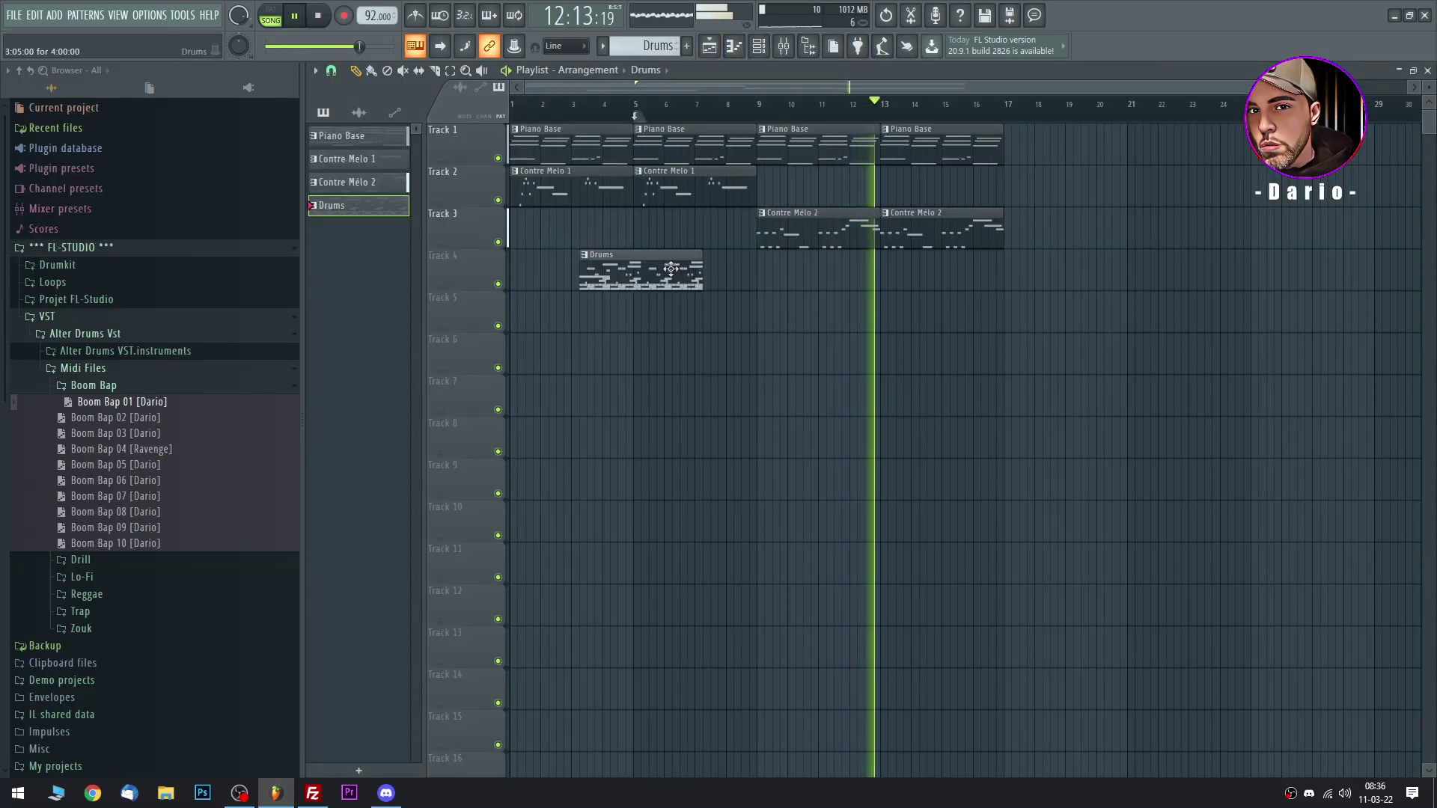
left_click(671, 275)
left_click(794, 270)
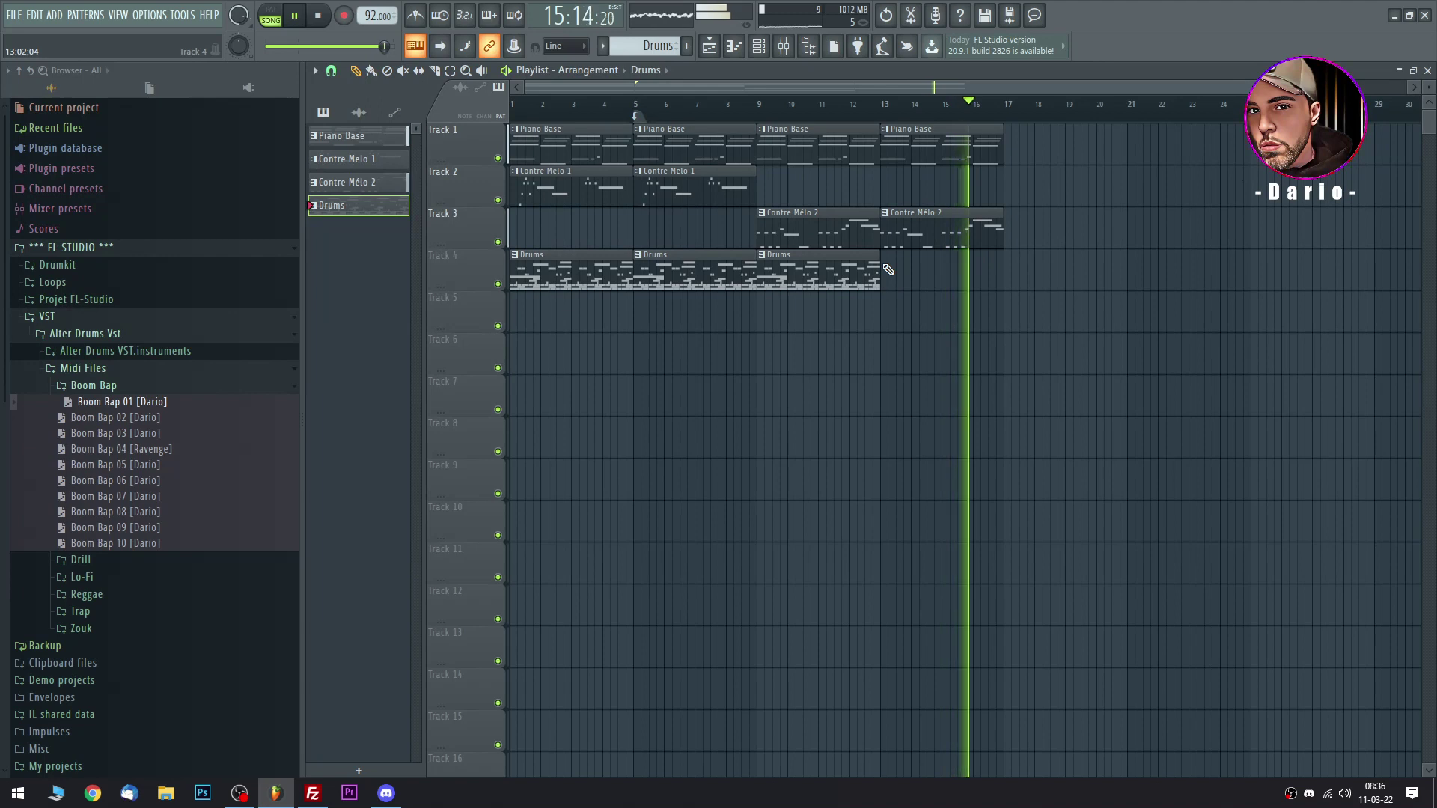
left_click(889, 270)
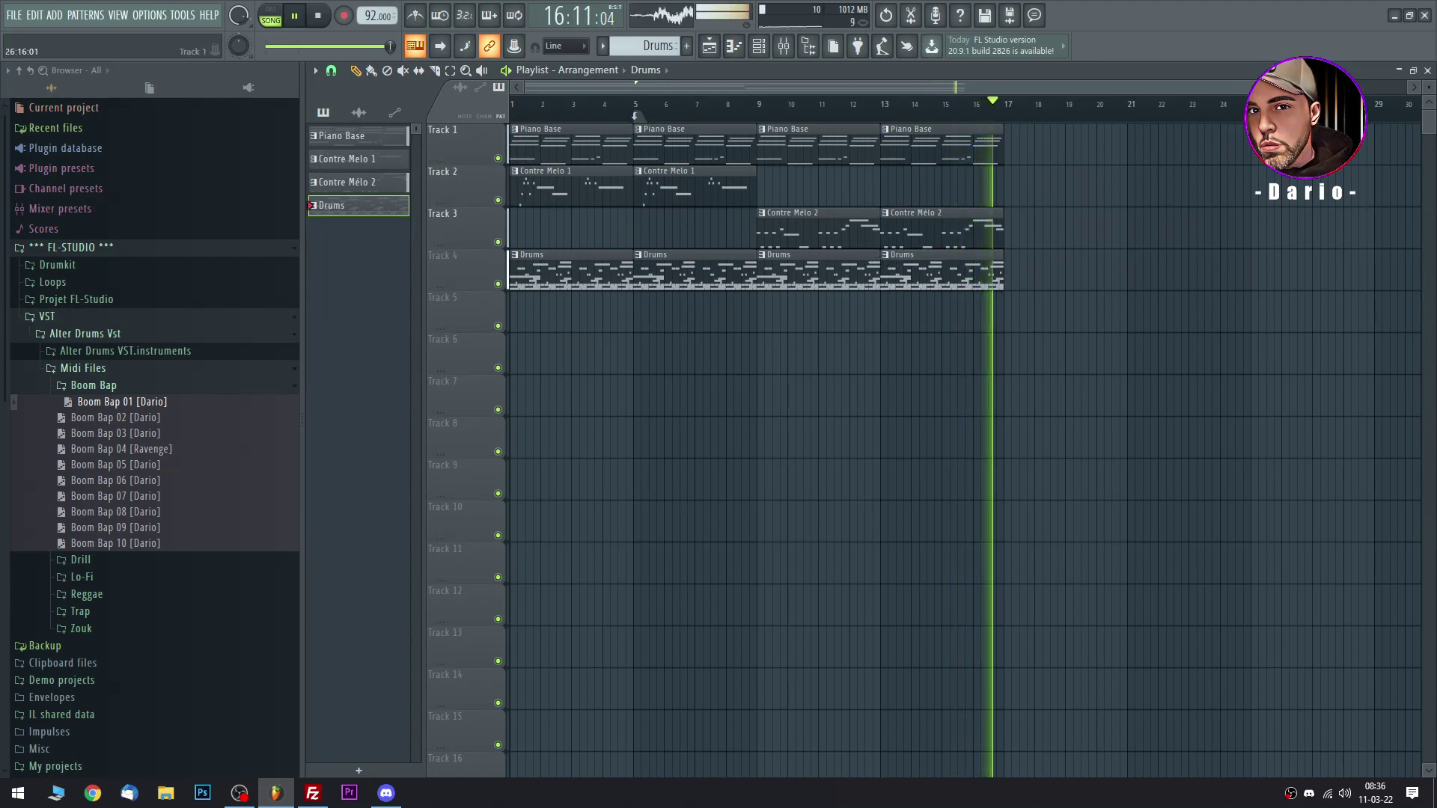
Create a new pattern named Basse and close the playlist.
left_click(686, 47)
type("Basse")
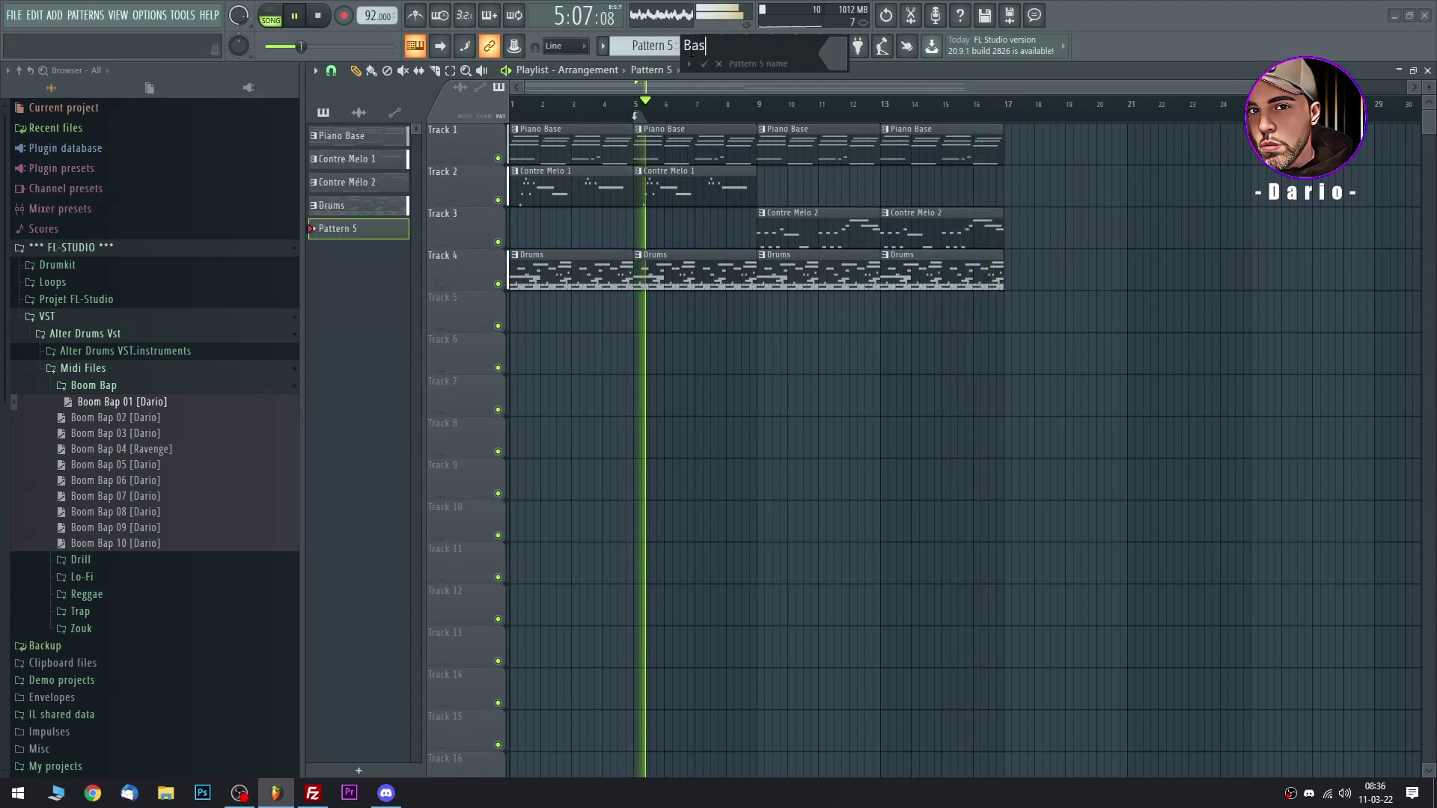
key("Return")
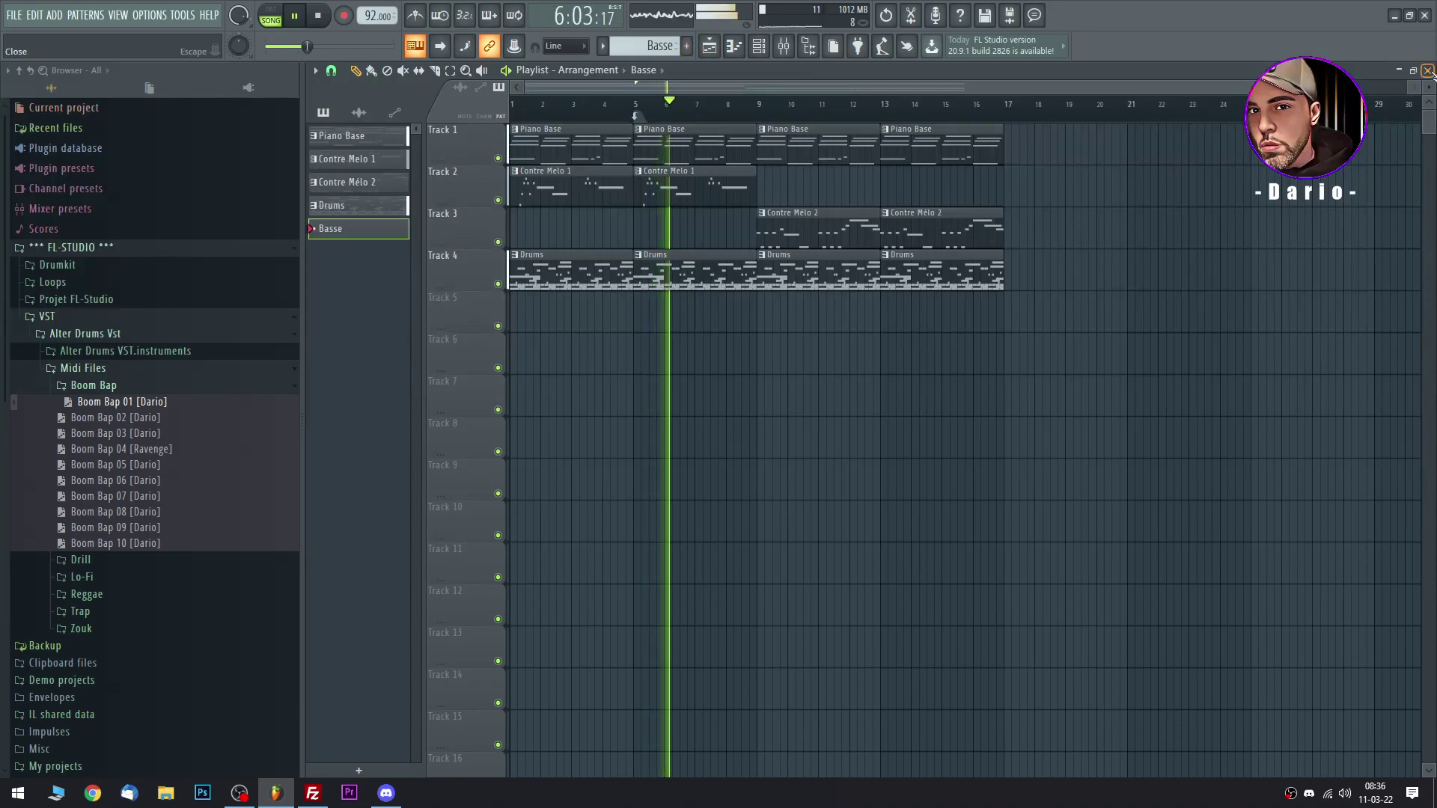
key("F5")
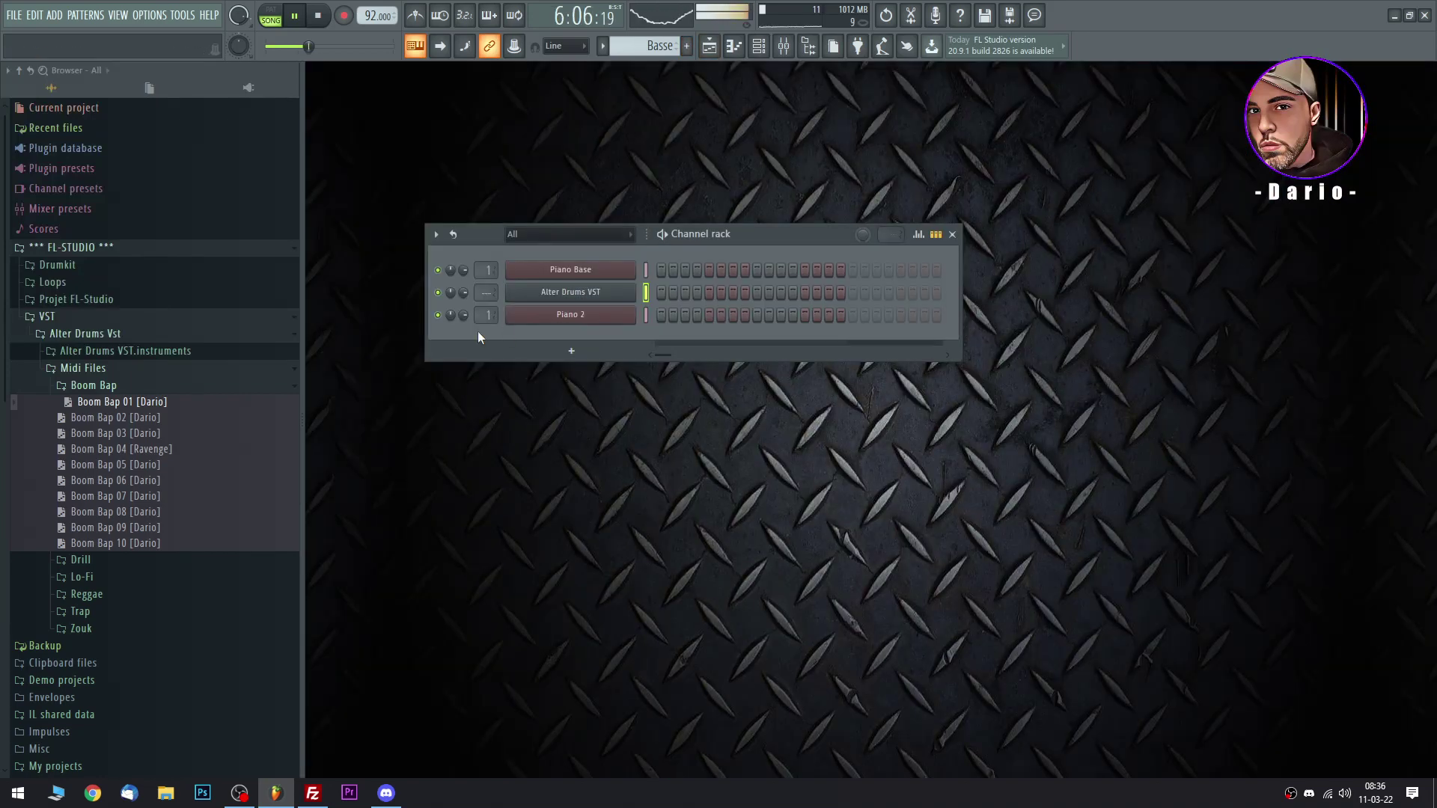
left_click(554, 299)
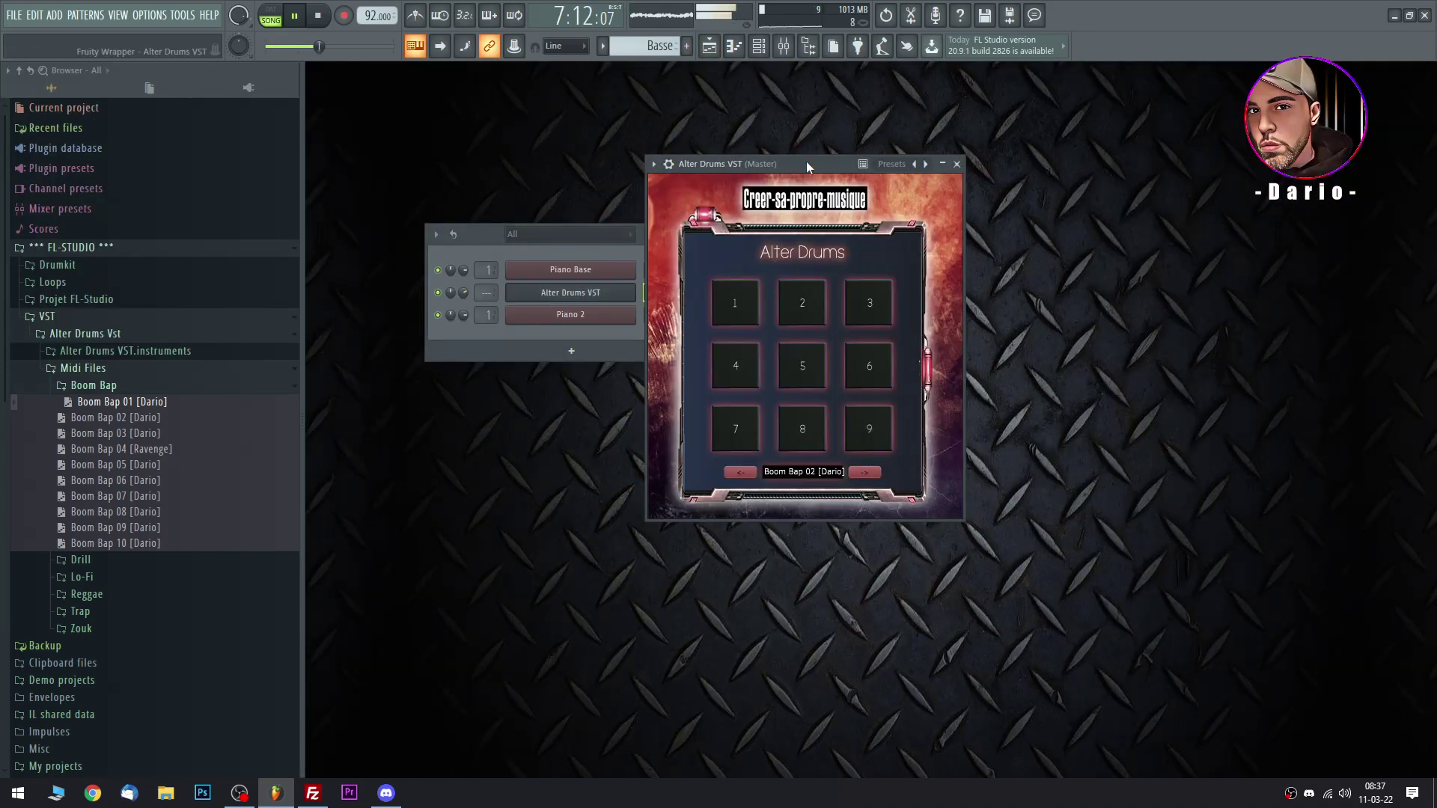
left_click_drag(806, 160, 764, 155)
key("Escape")
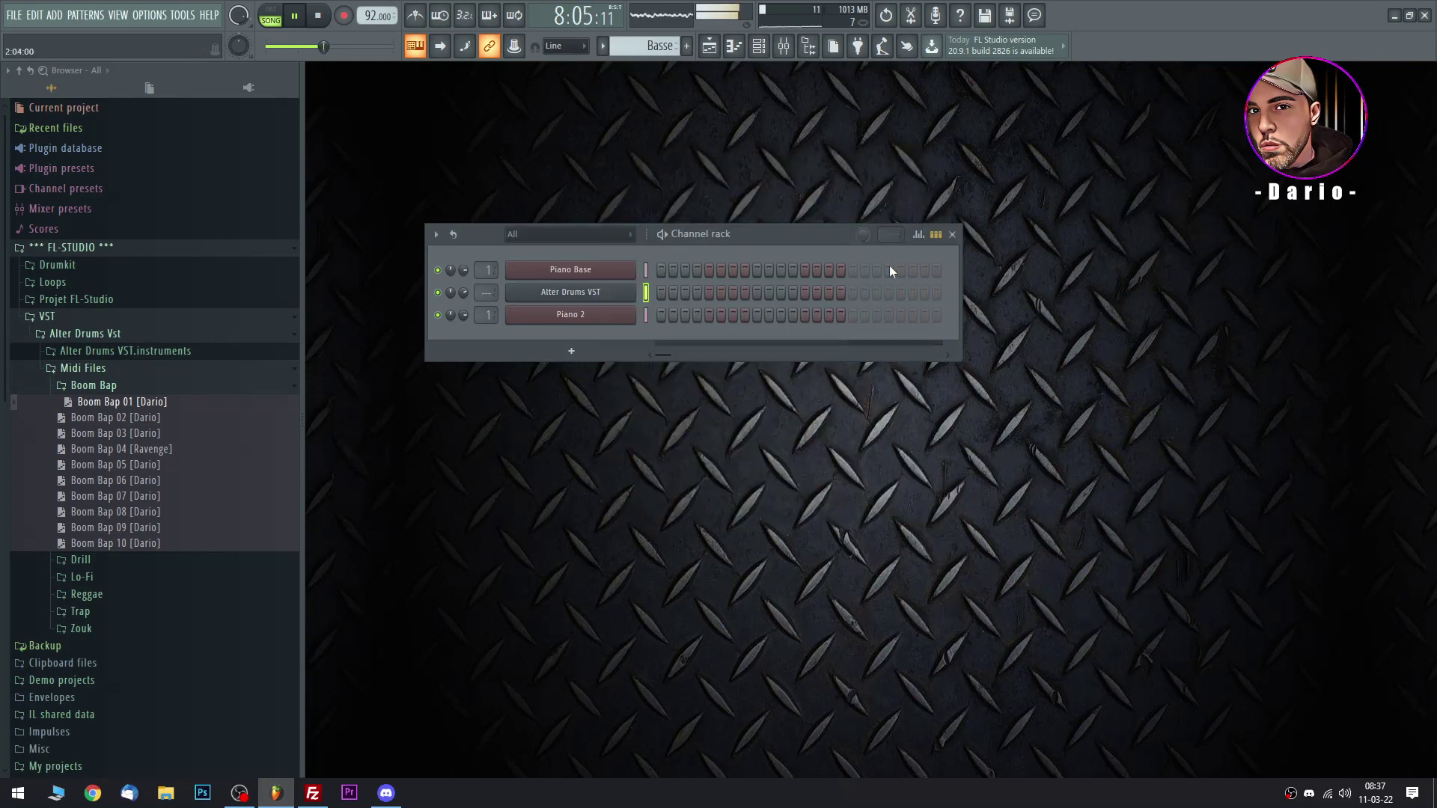
left_click(737, 48)
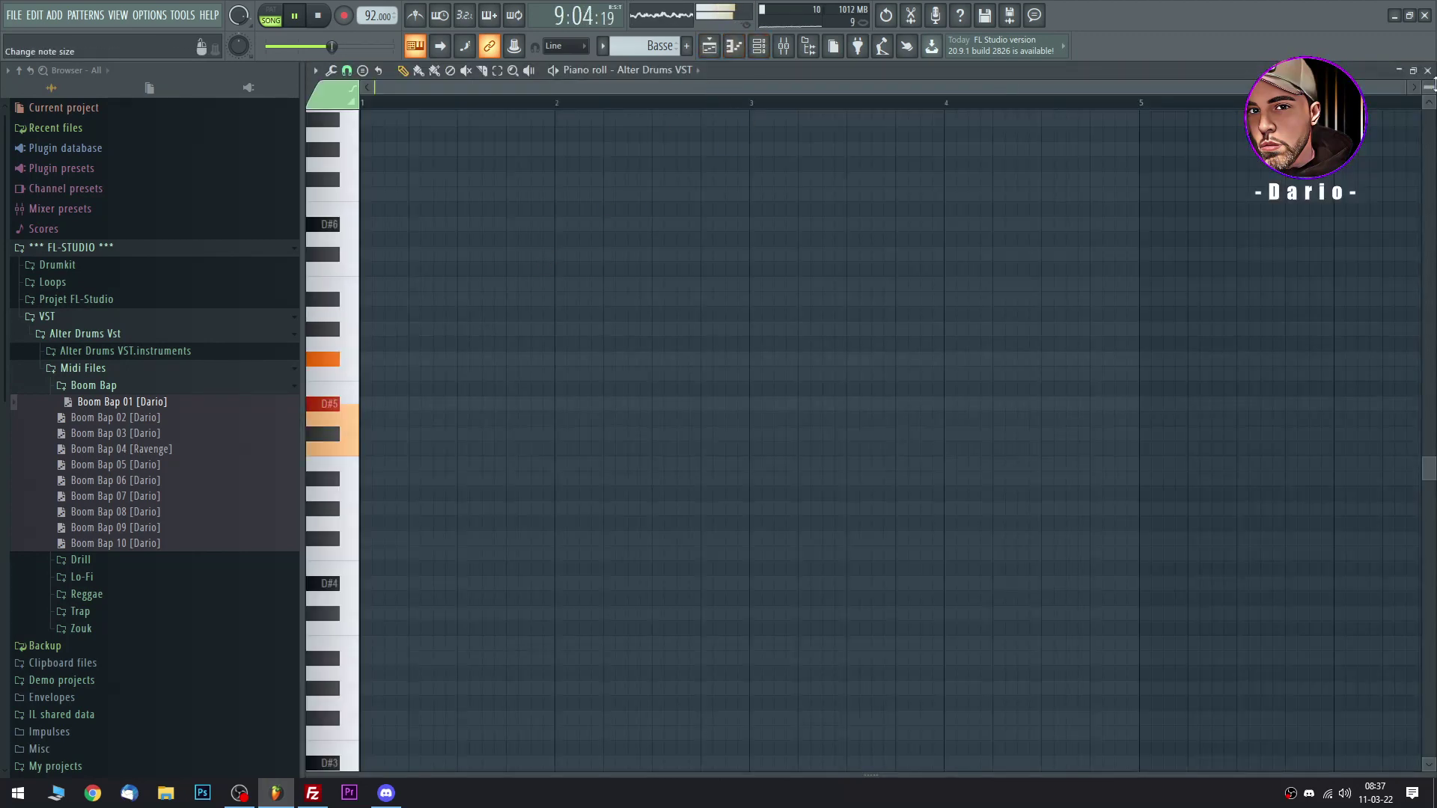
left_click(1427, 70)
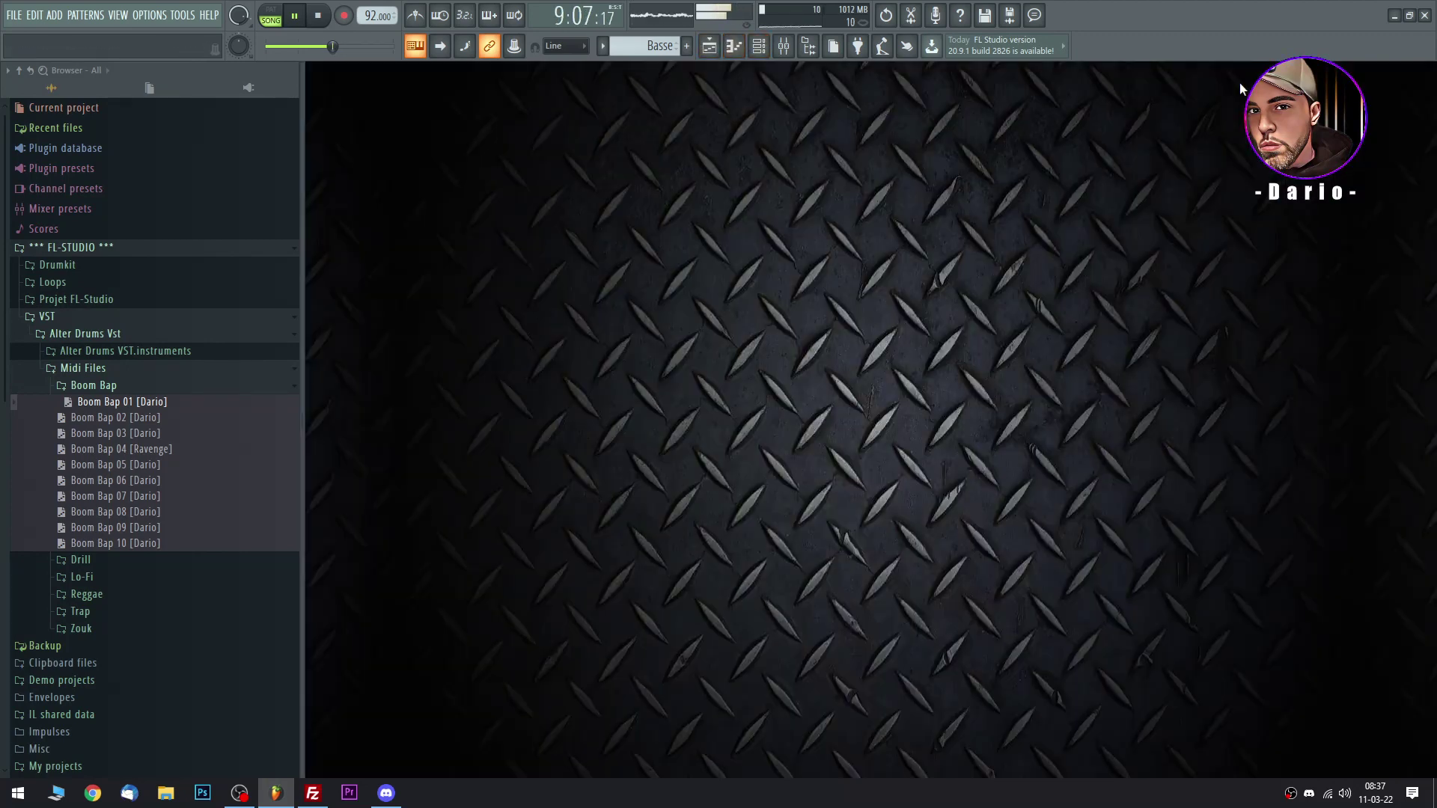
Collapse the Alter Drums Vst folder and expand the Drumkit folder in the browser.
left_click(75, 333)
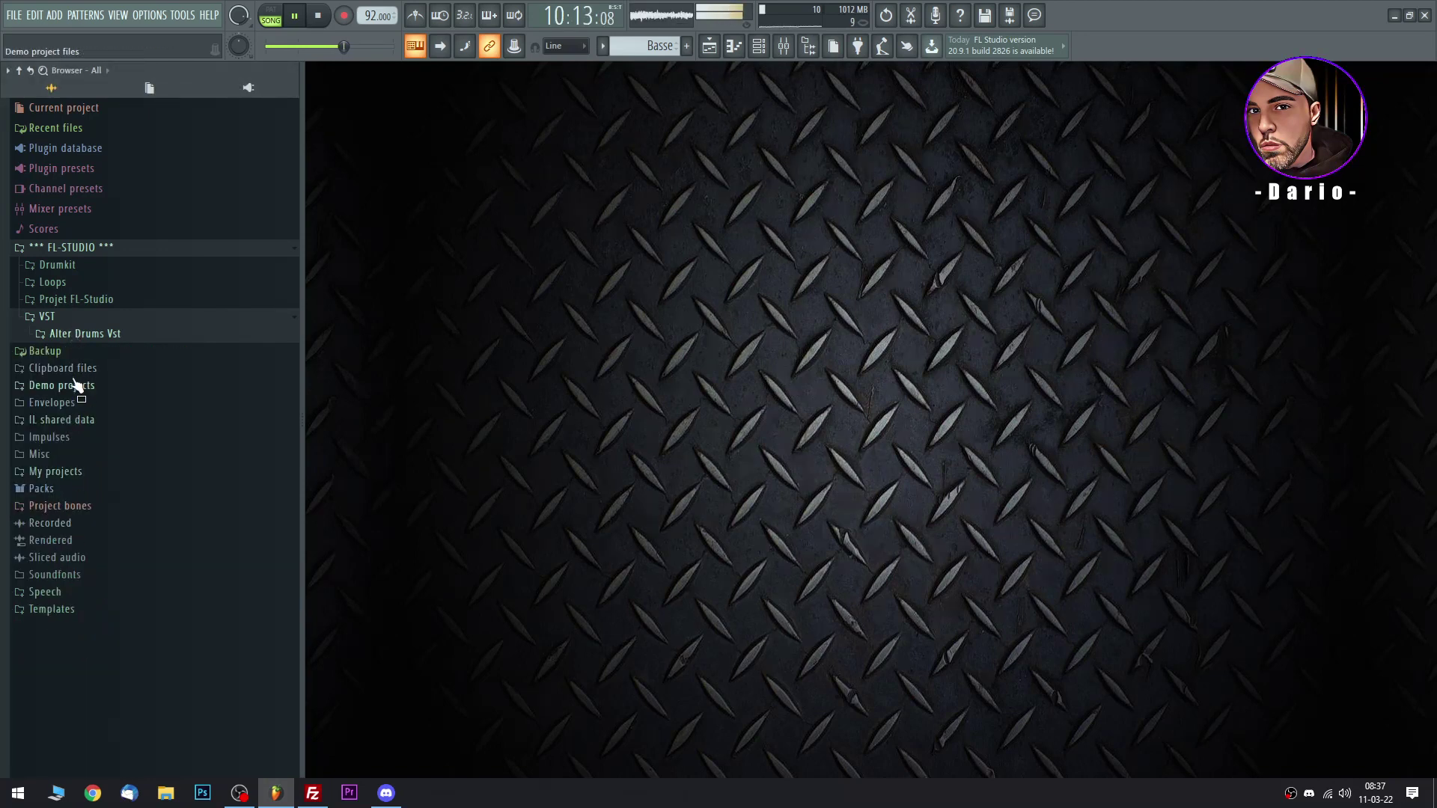
left_click(83, 248)
left_click(84, 247)
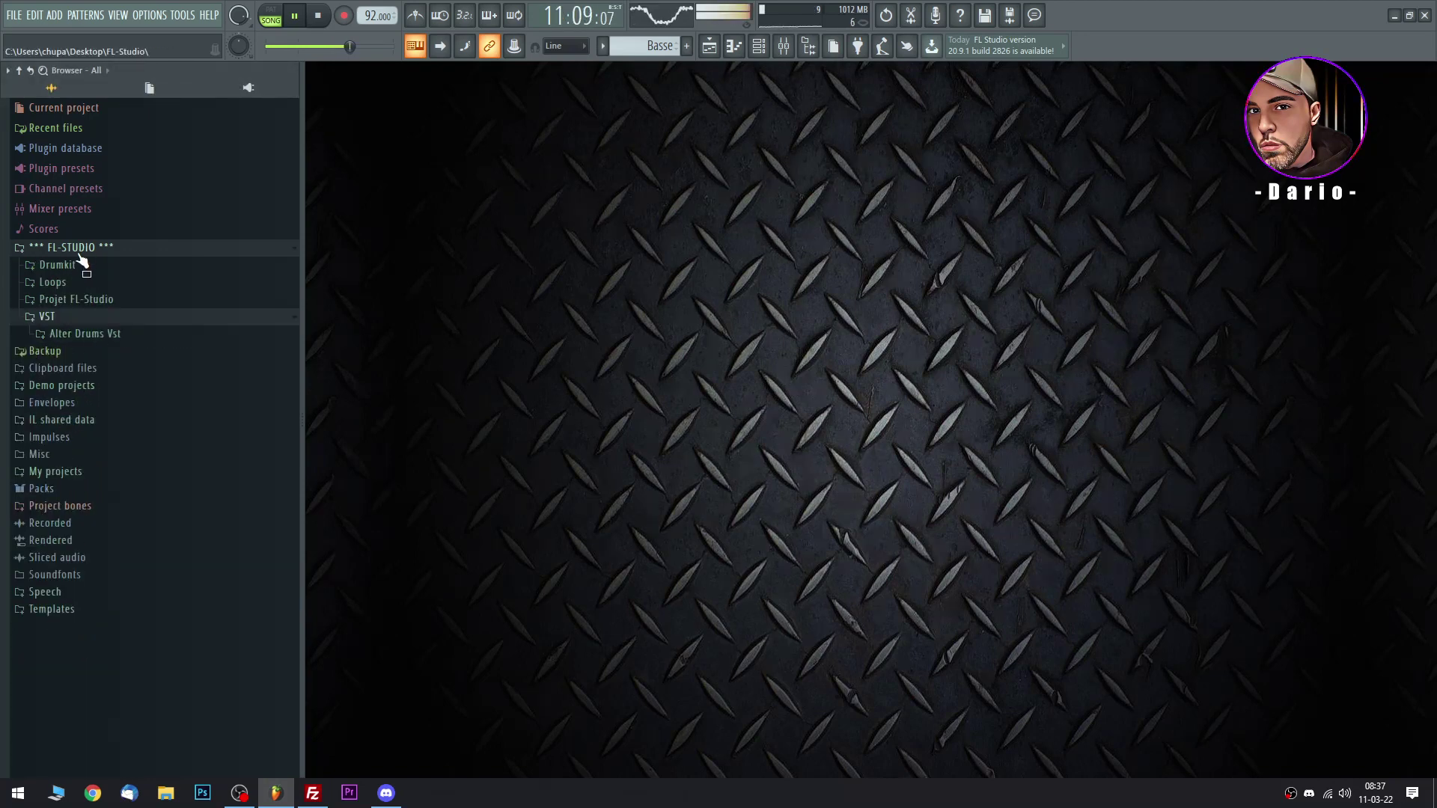
left_click(67, 266)
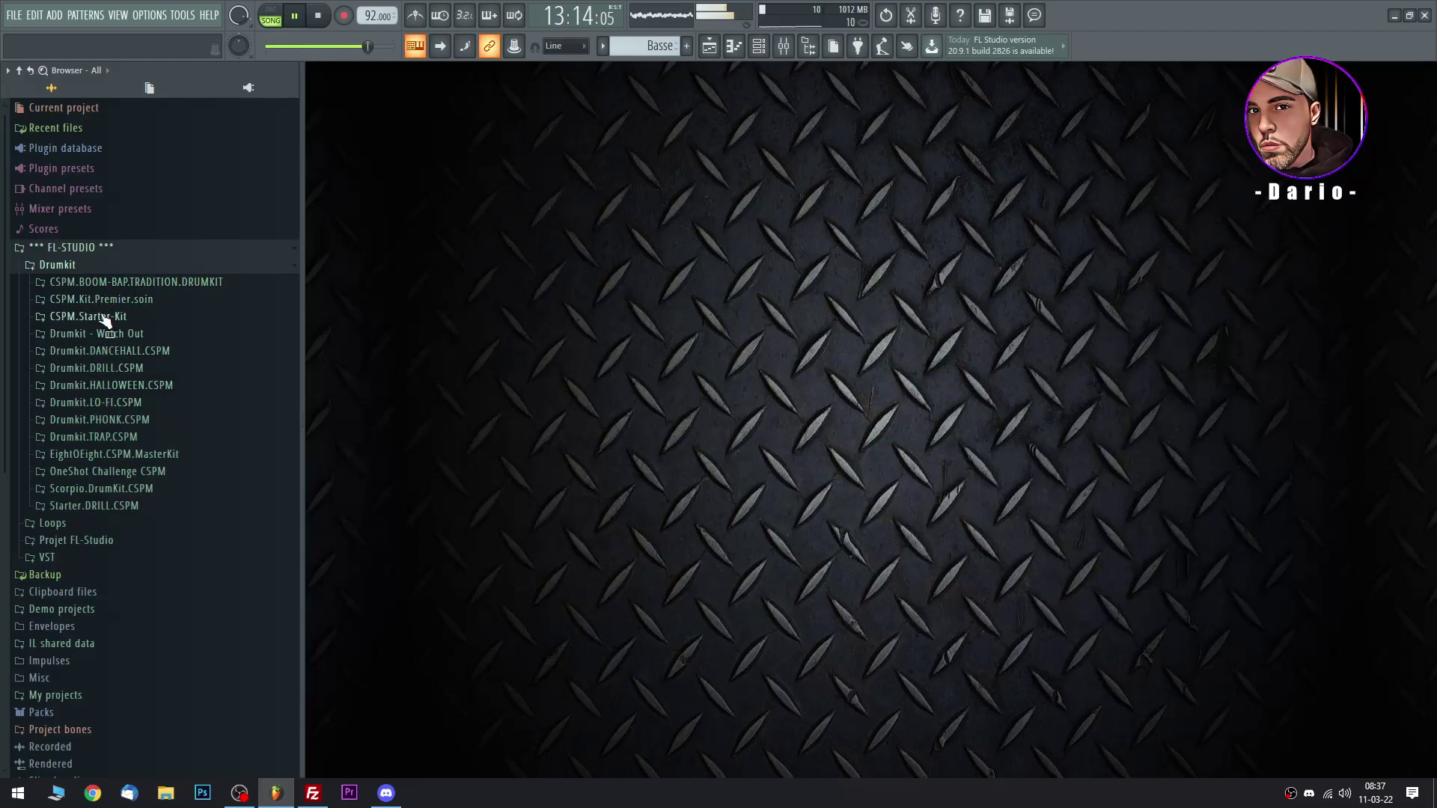
Check the contents of the CSPM.BOOM-BAP.TRADITION.DRUMKIT and CSPM.Kit.Premier.soin folders for bass sounds.
left_click(109, 283)
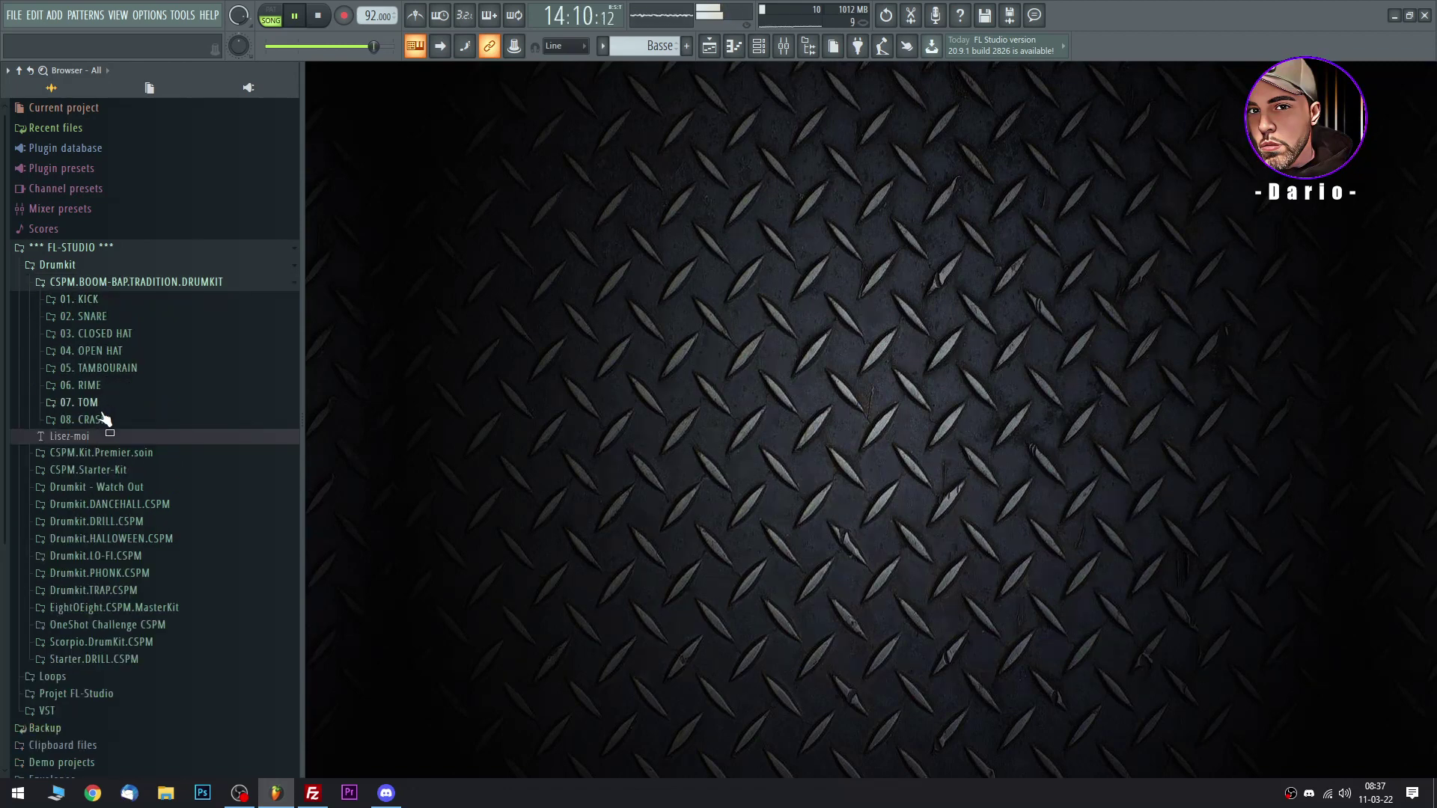
left_click(97, 284)
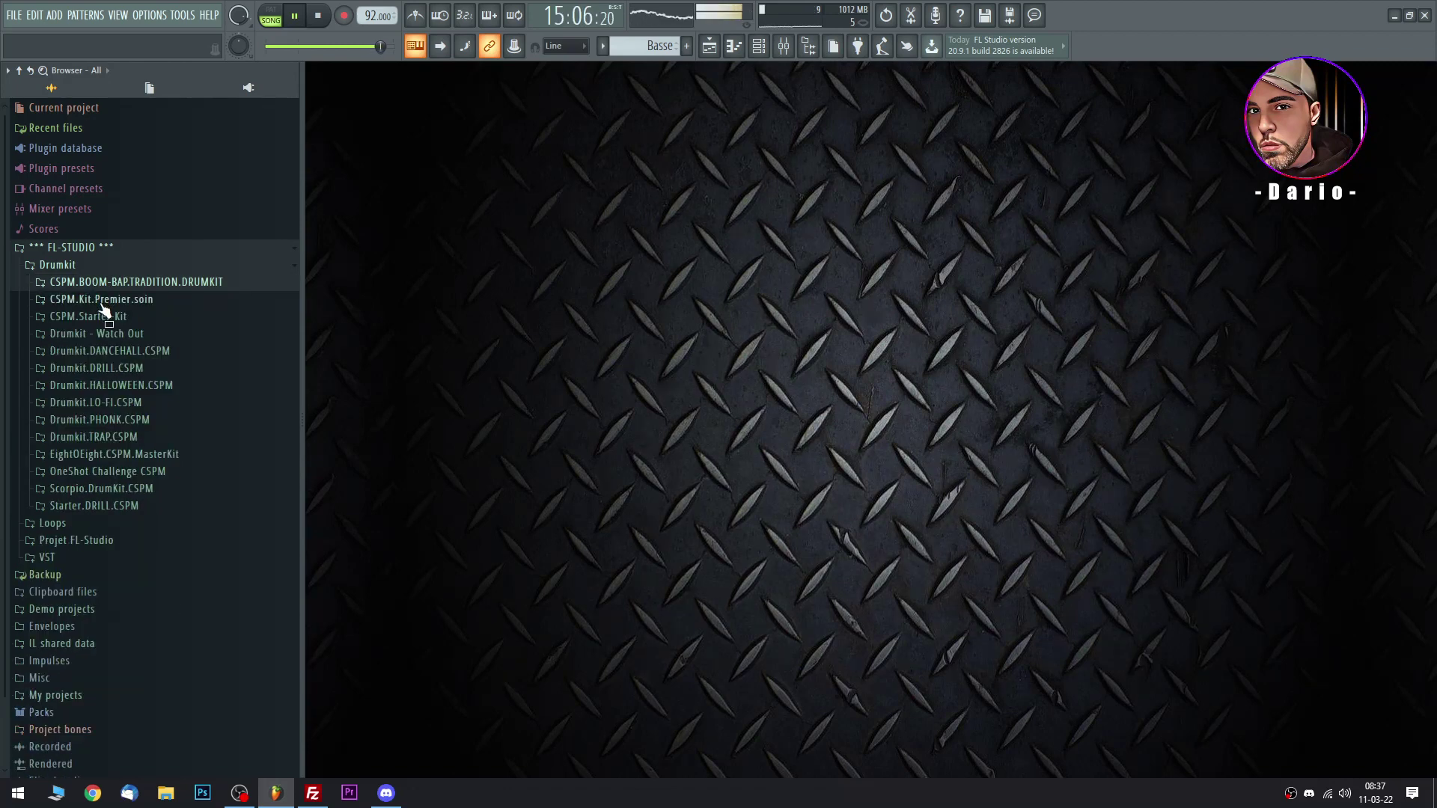
left_click(104, 300)
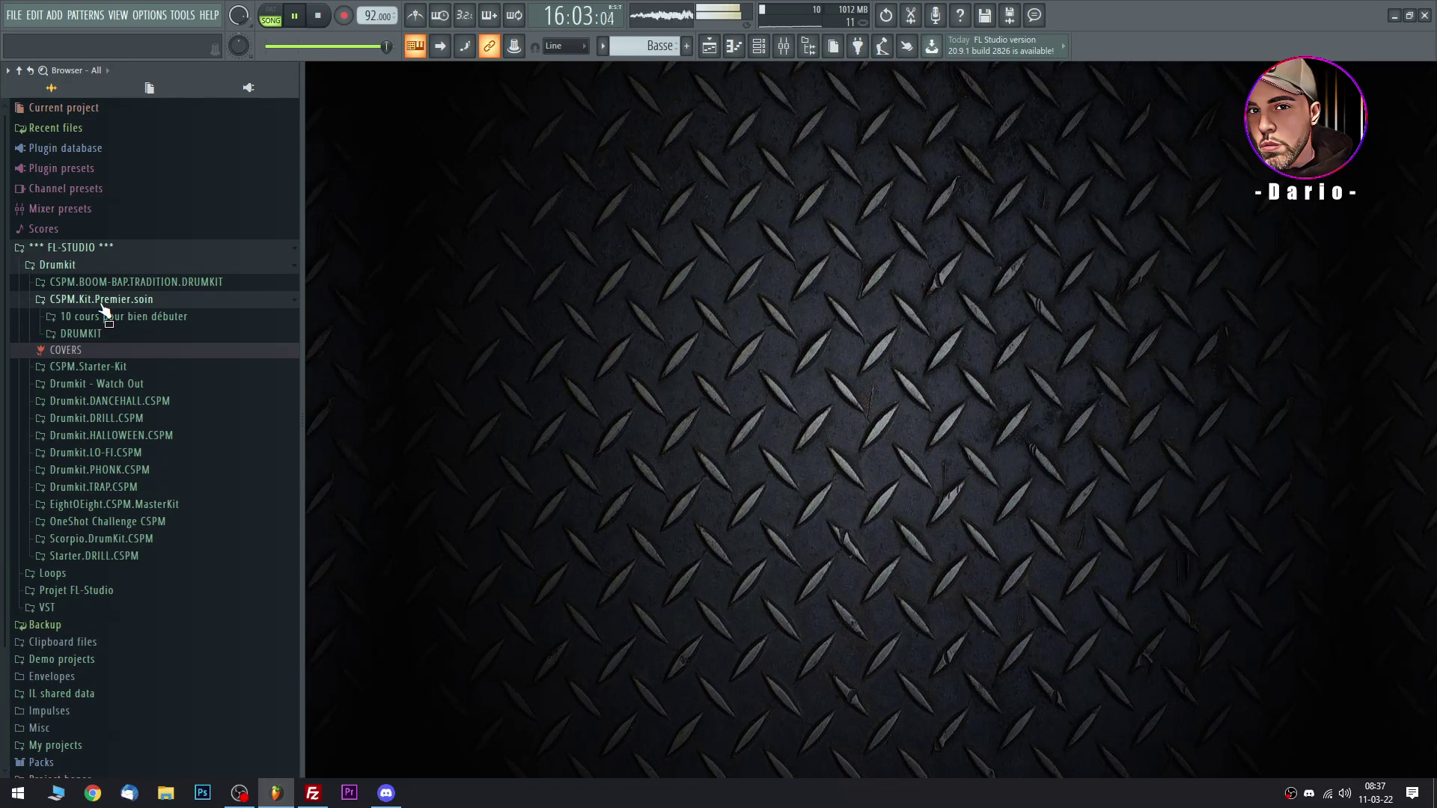
left_click(102, 301)
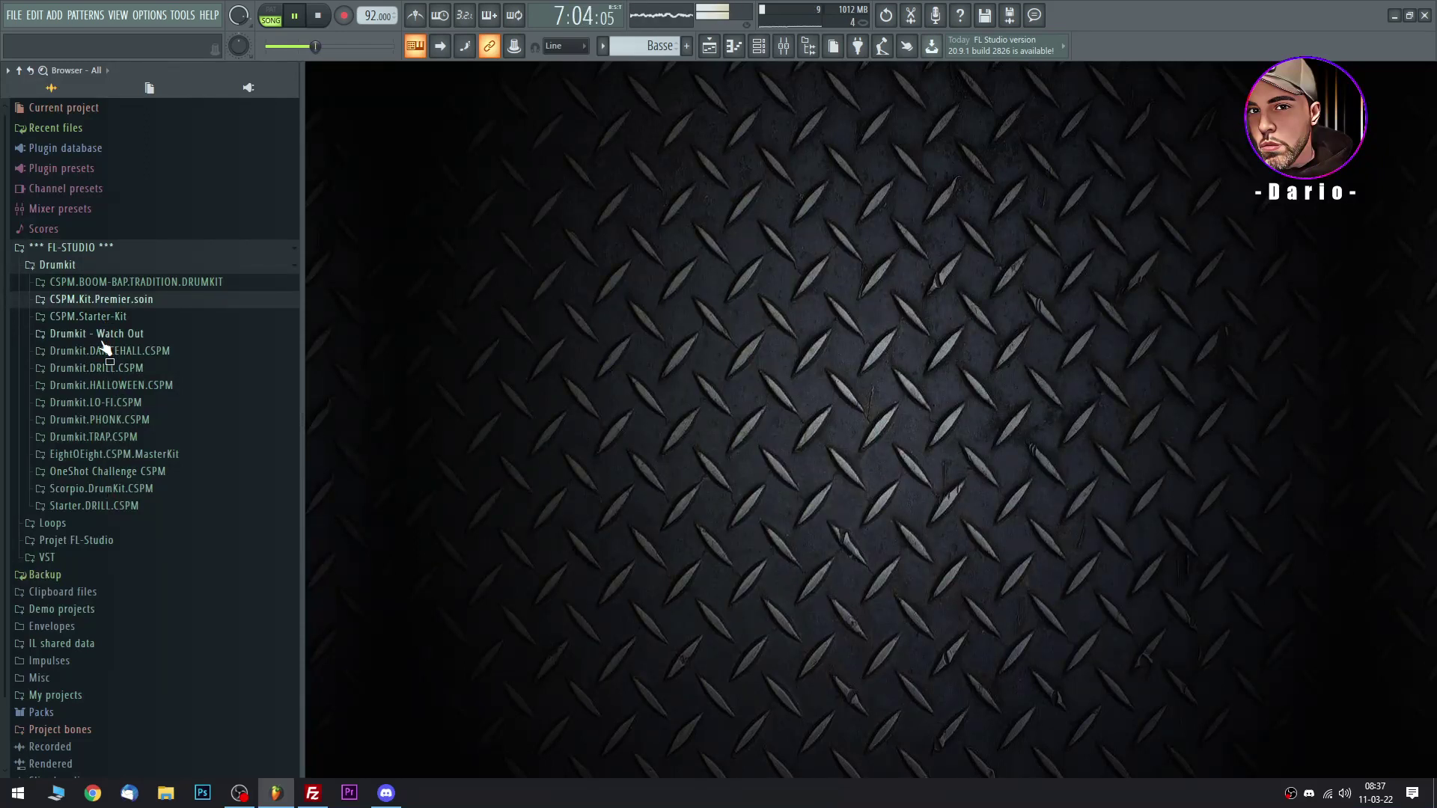
Audition bass samples from the 00. Bass folder of Drumkit.LO-FI.CSPM and collapse the kit.
left_click(112, 403)
left_click(88, 420)
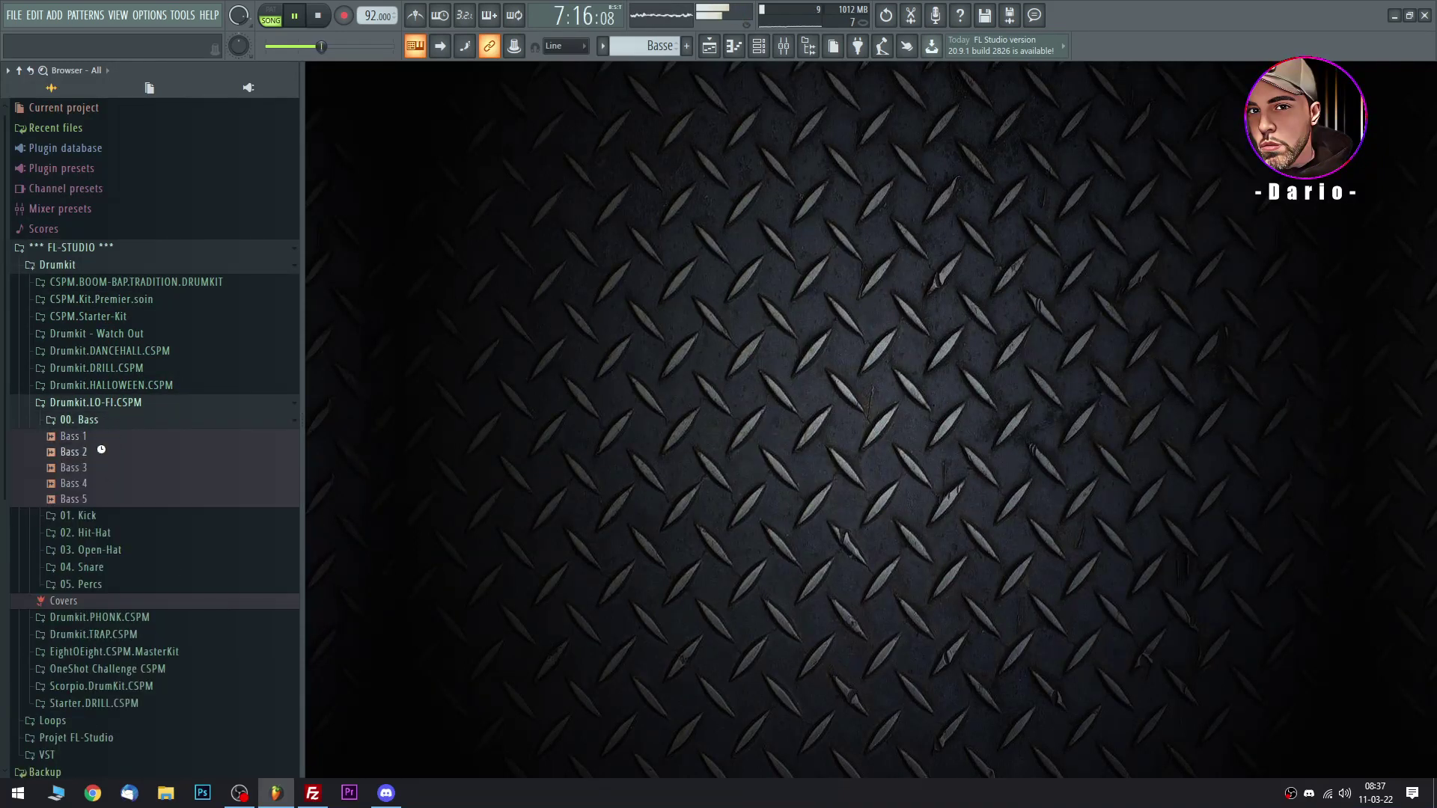
left_click(98, 451)
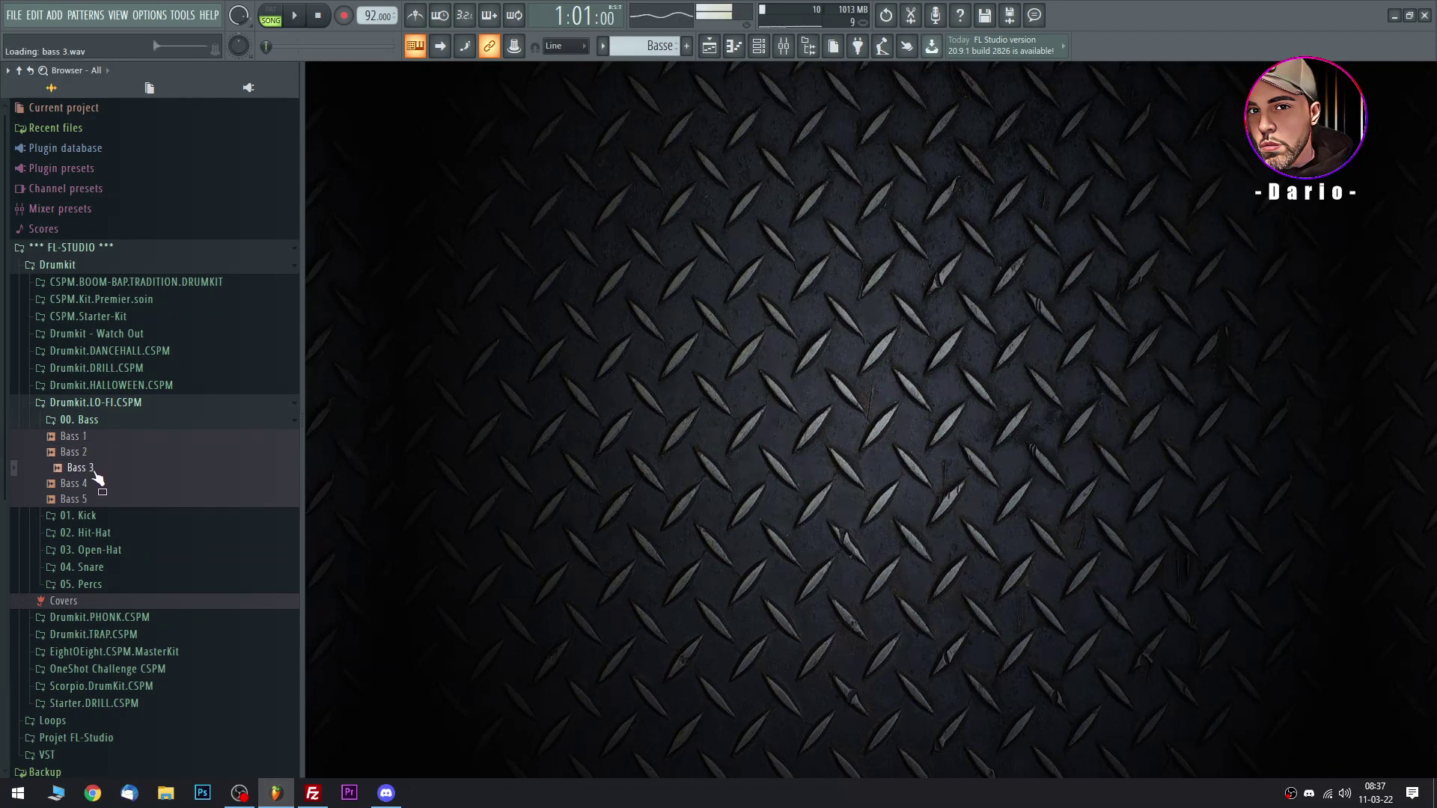
left_click(89, 404)
Expand the 00. 808 folder of Drumkit.DRILL.CSPM and audition its 808 samples.
left_click(93, 368)
left_click(82, 385)
left_click(95, 418)
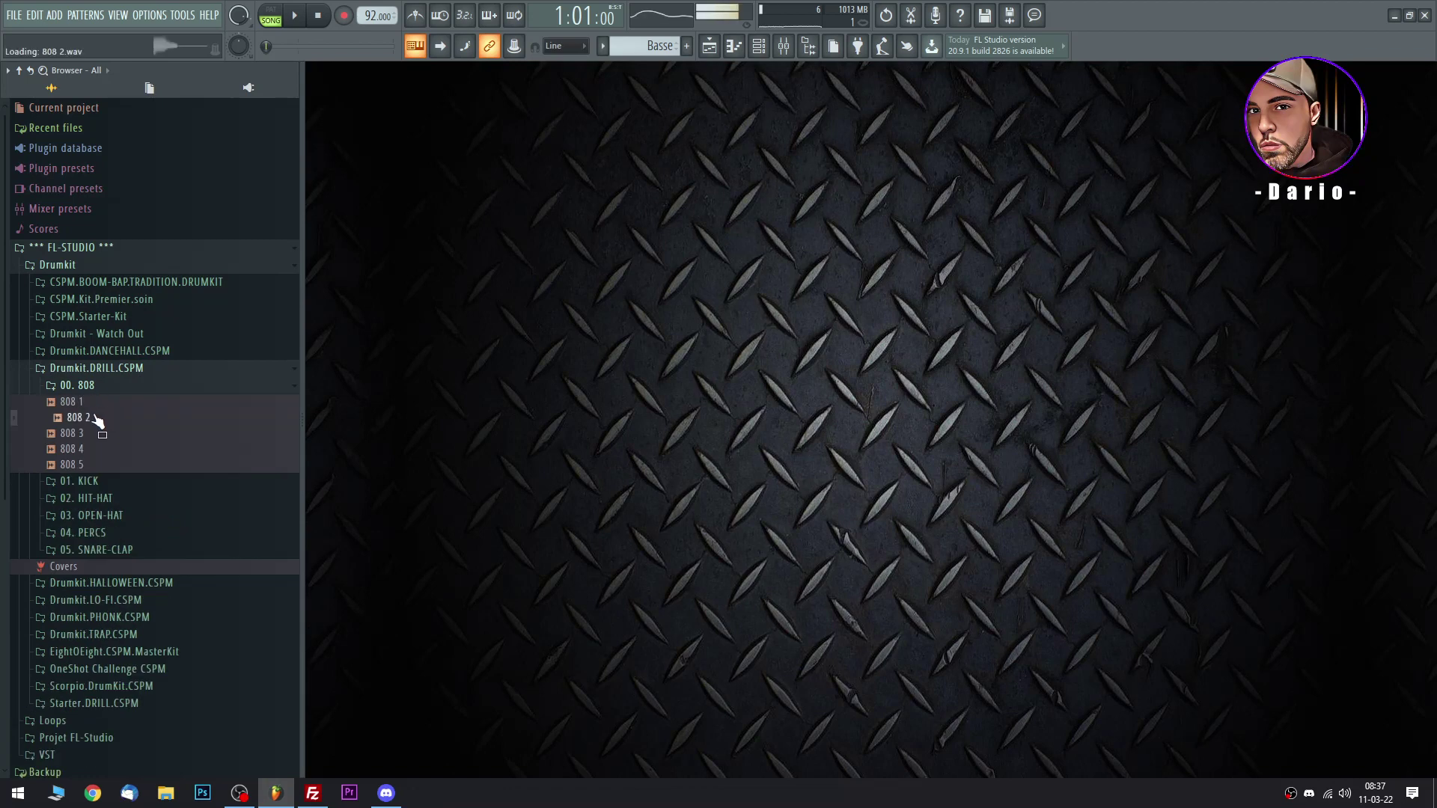
left_click(74, 465)
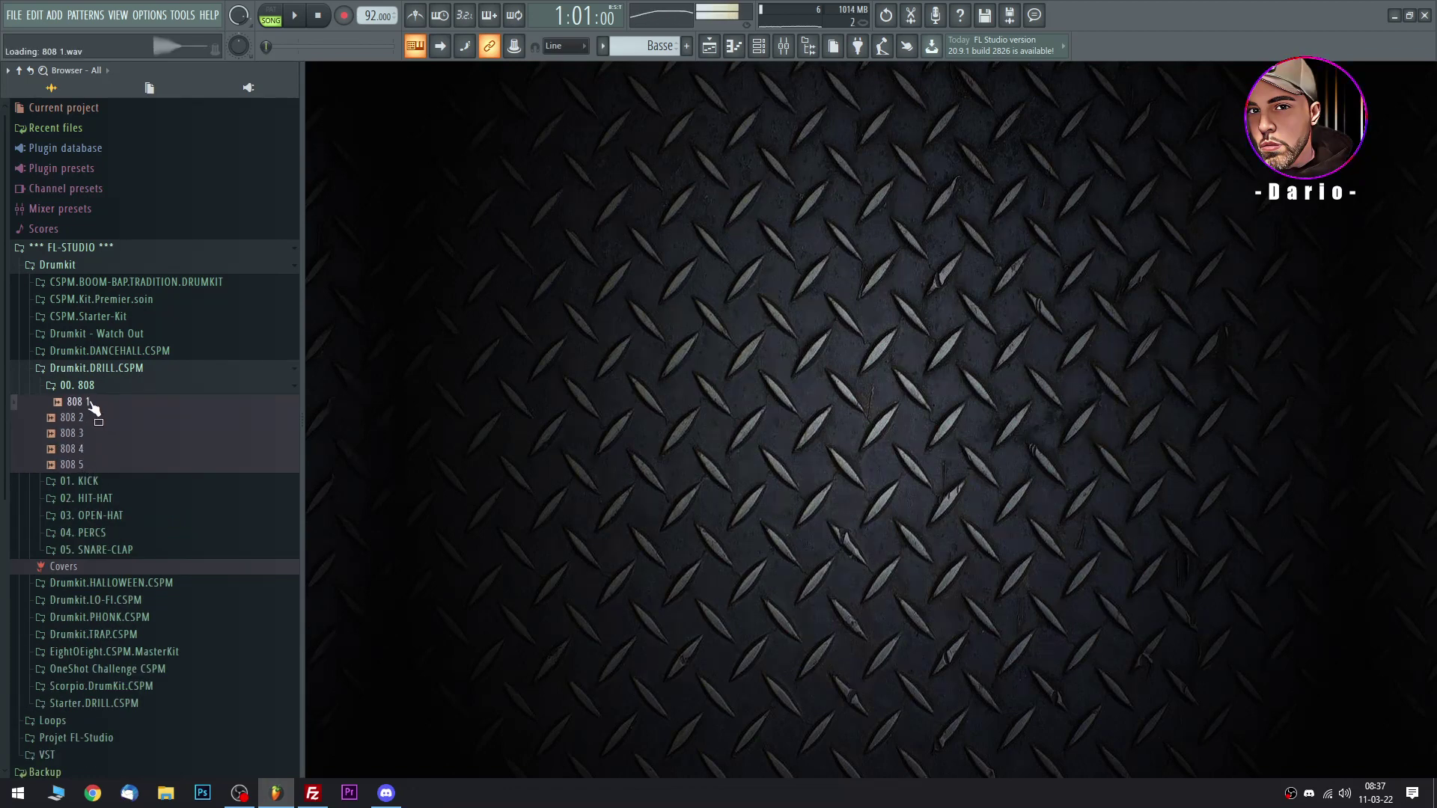
Load the 808 1 sample into a new sampler channel and enable its volume envelope.
right_click(91, 405)
left_click(215, 412)
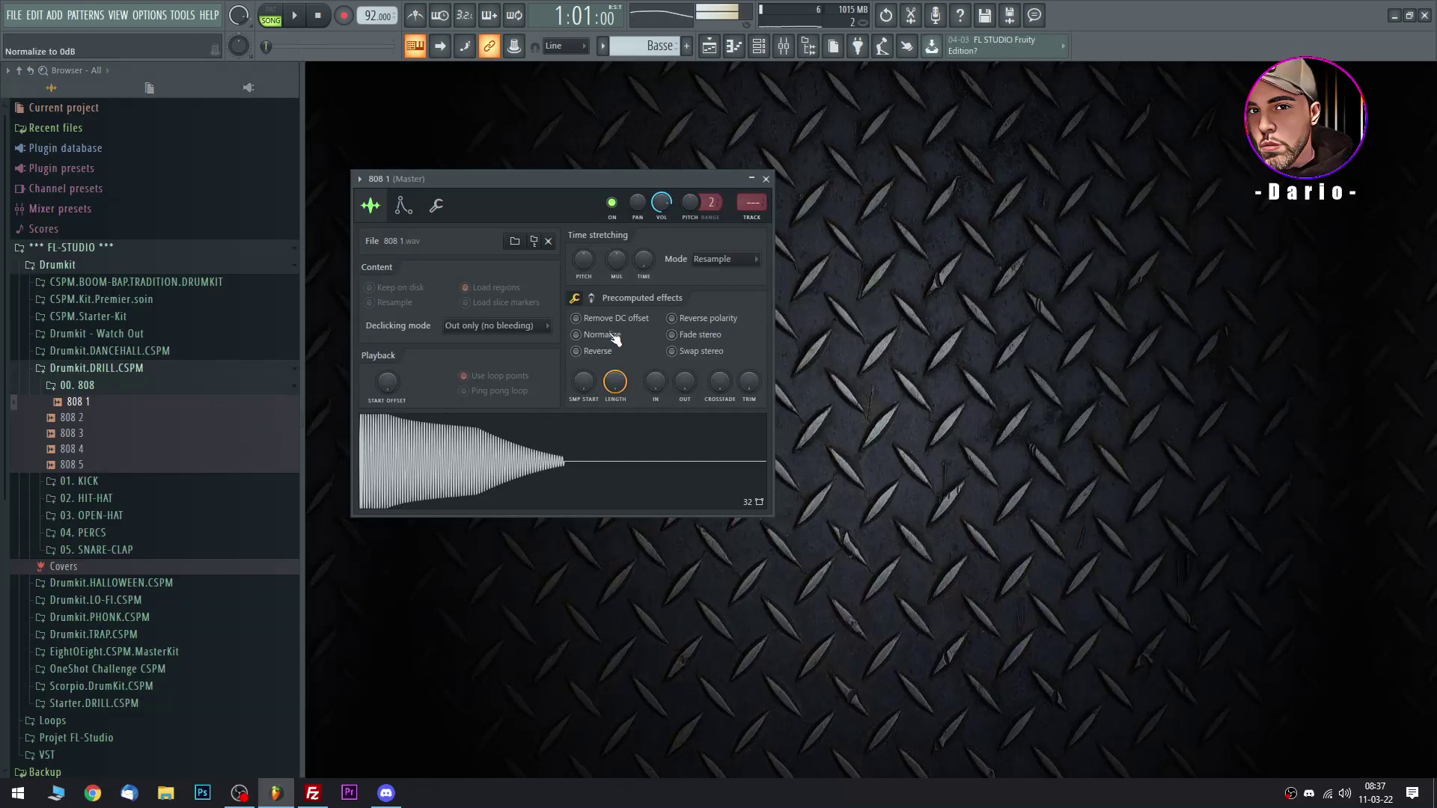
left_click(403, 205)
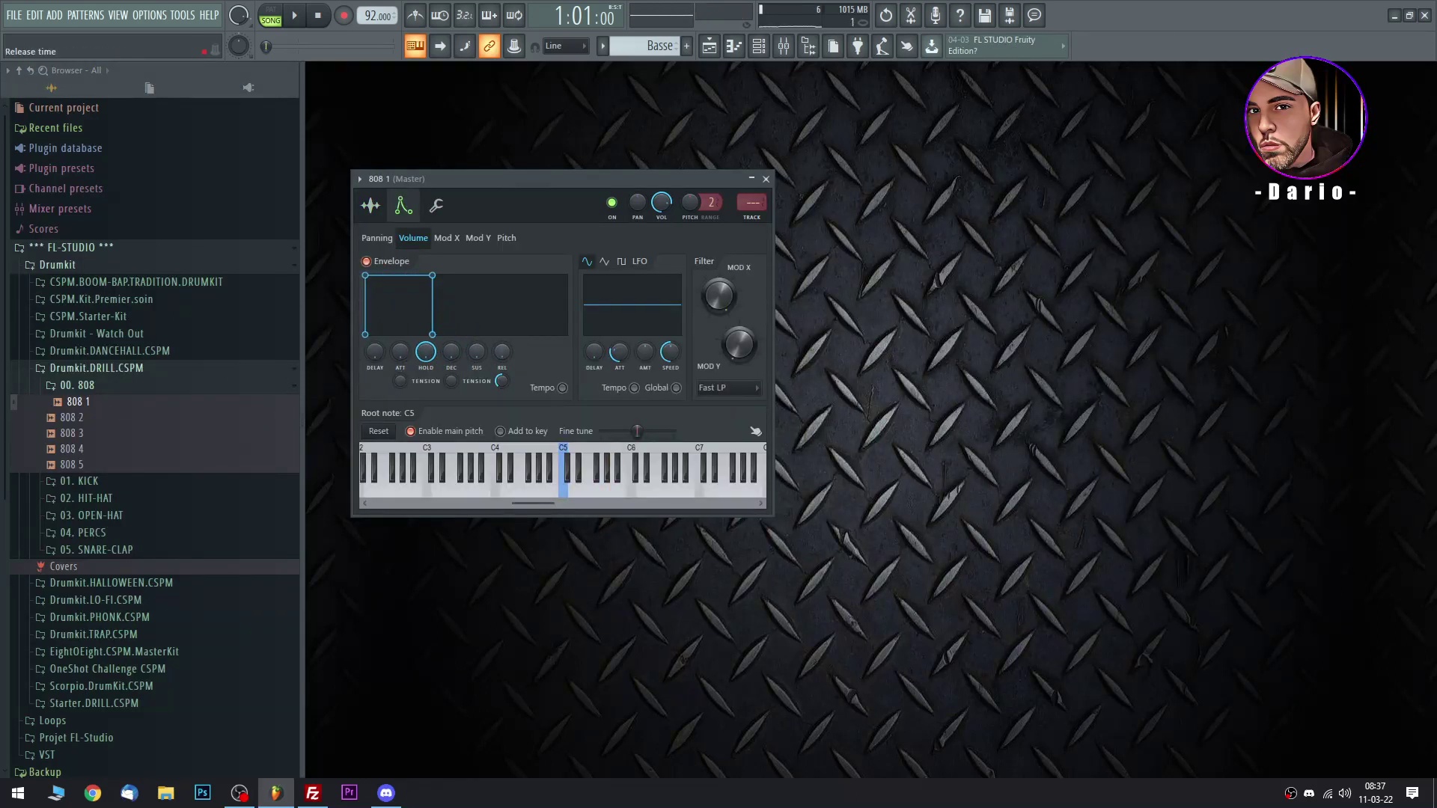
key("Escape")
Start playback and rename the 808 1 channel as Basse in the channel rack.
key("space")
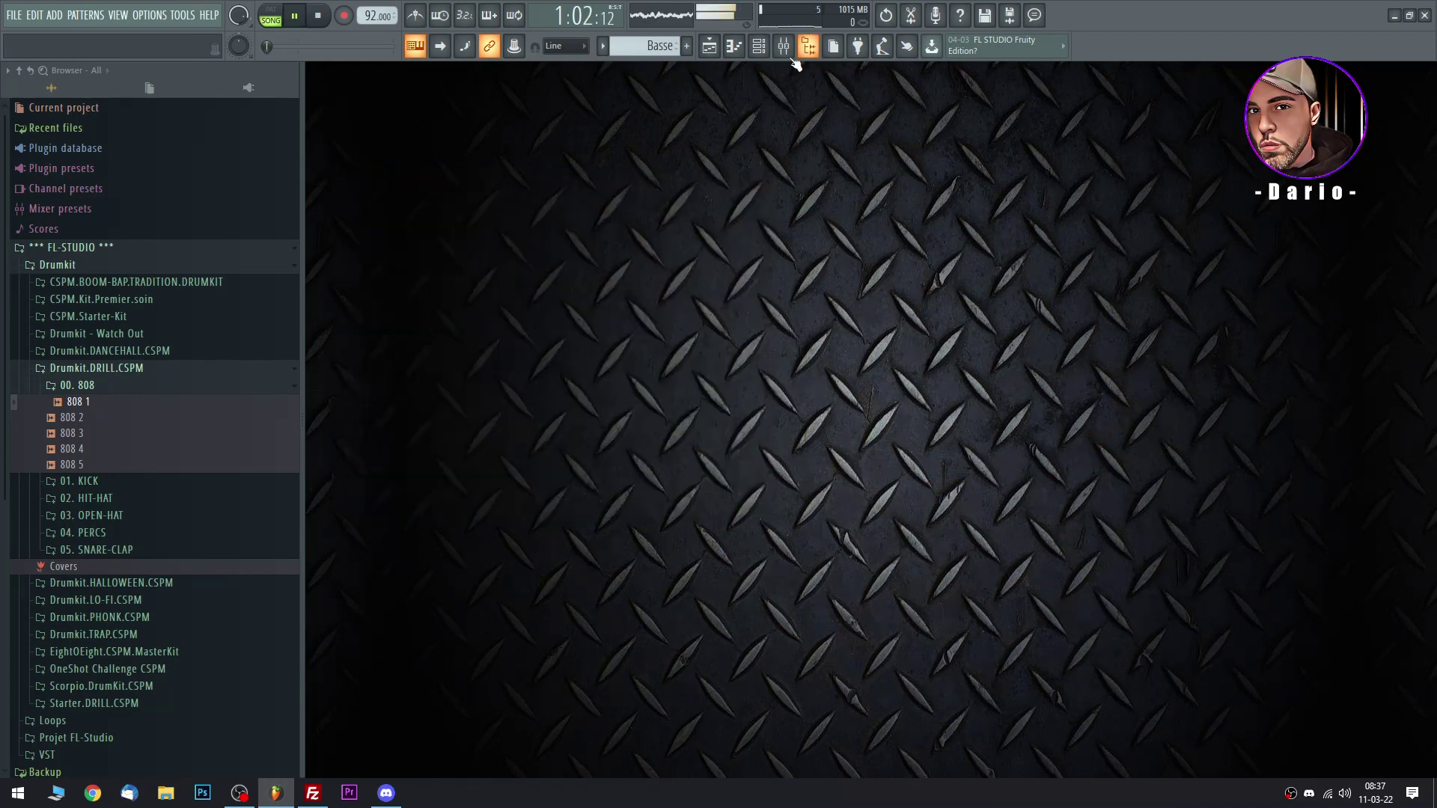
left_click(760, 47)
left_click(622, 337)
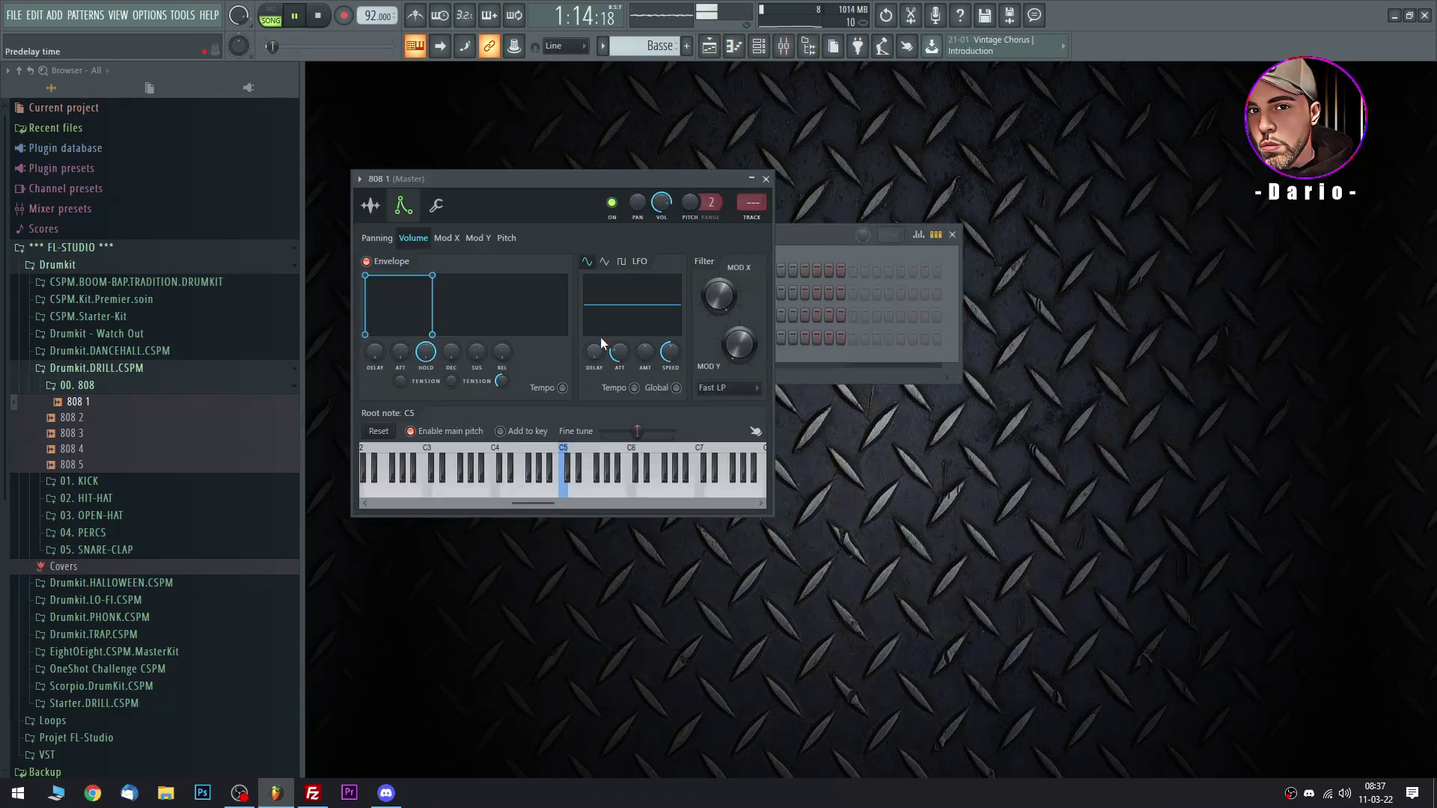
key("F2")
type("Basse")
key("Return")
key("Escape")
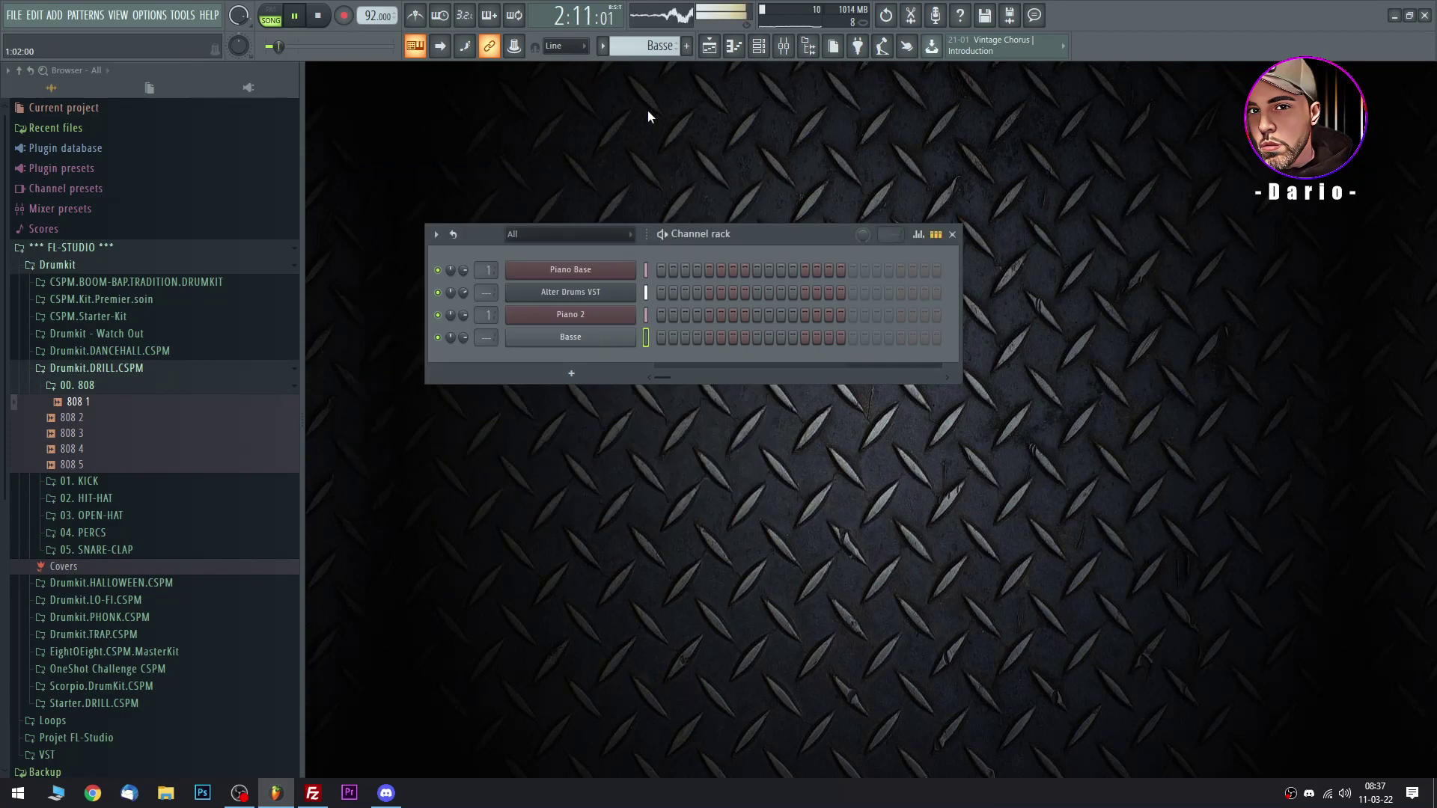
Place a Basse clip at bar 1 of Track 5 and duplicate it three times through bar 16.
left_click(735, 47)
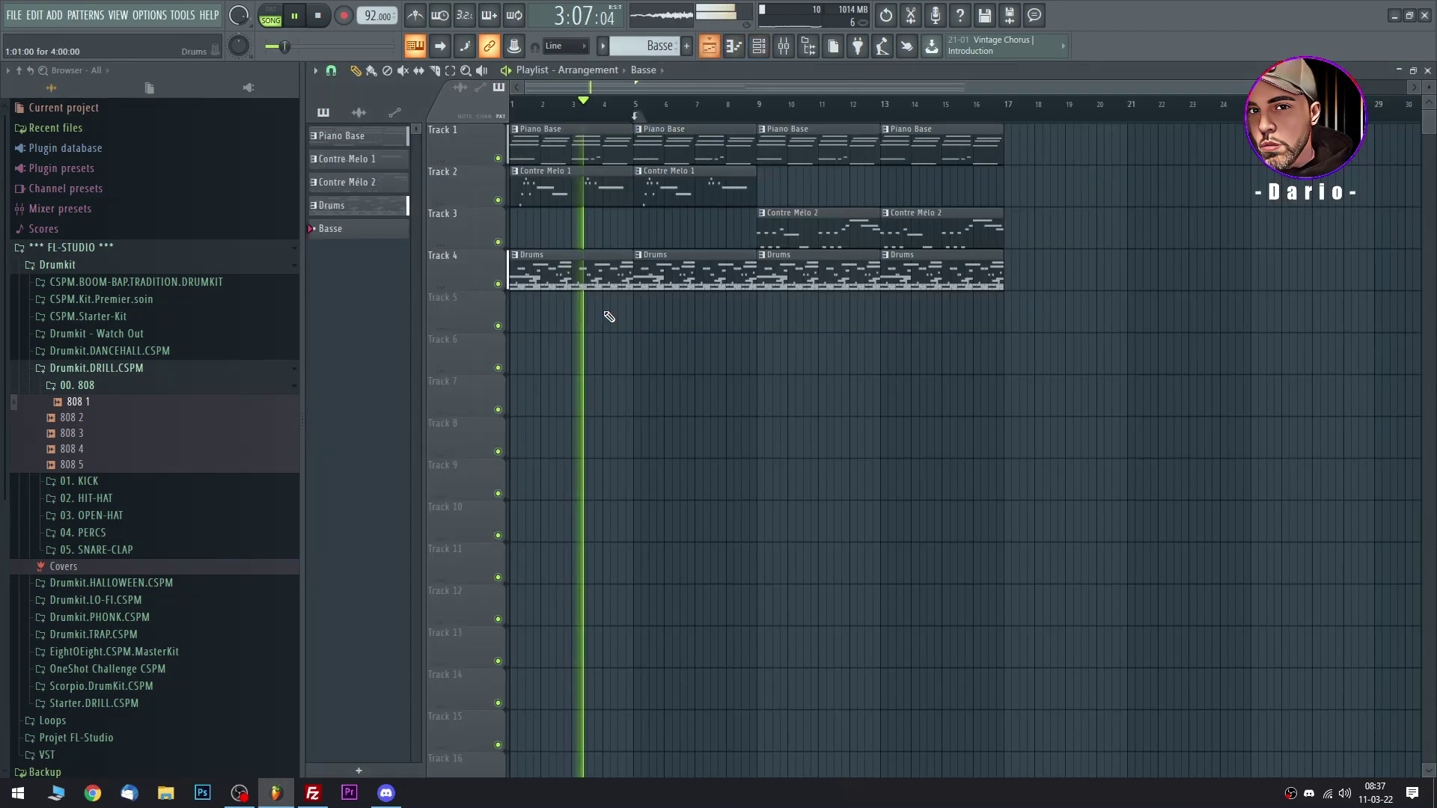
left_click(539, 318)
left_click_drag(540, 319, 632, 345)
left_click(451, 71)
left_click(576, 314)
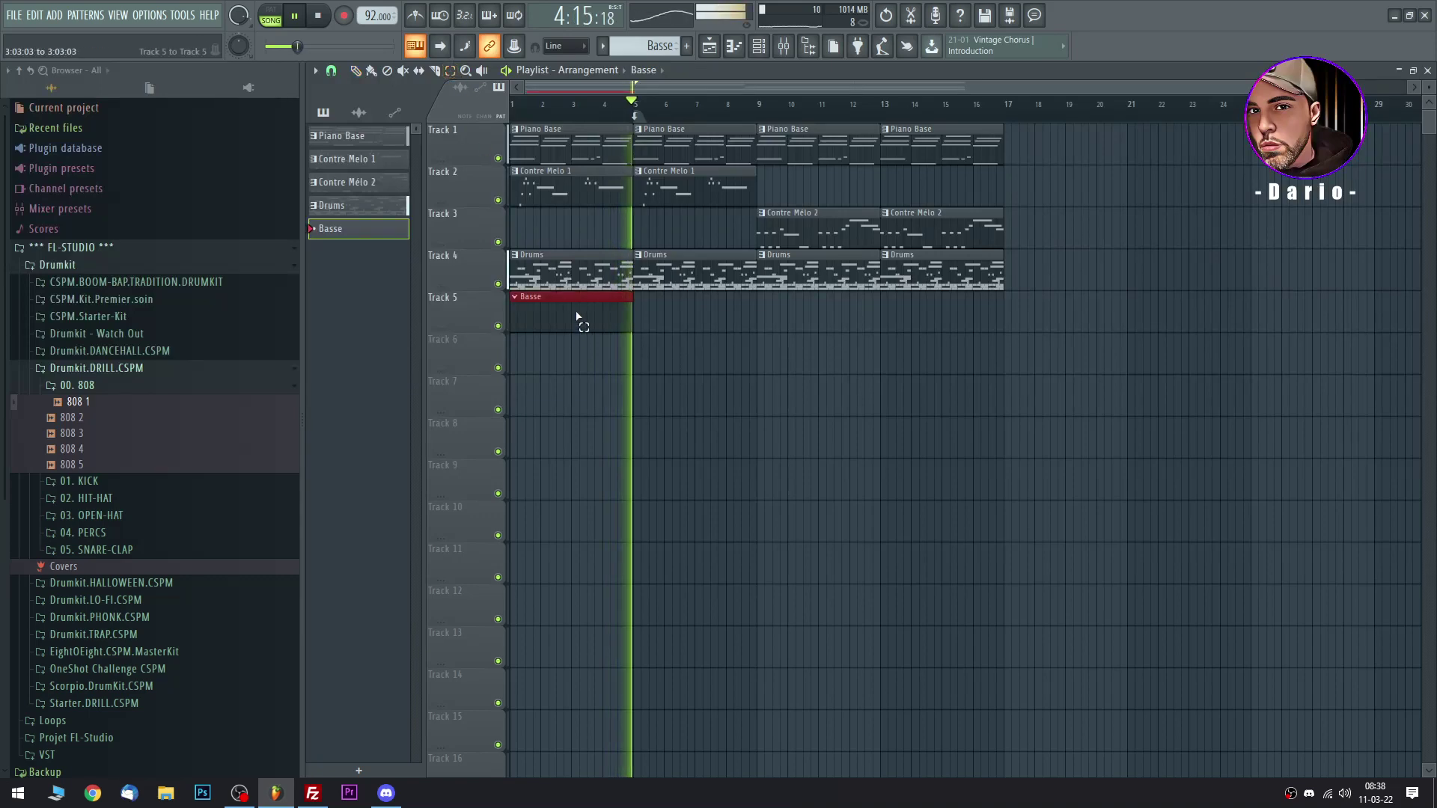
key("ctrl+b")
key("ctrl+b")
key("ctrl+b")
left_click(1043, 391)
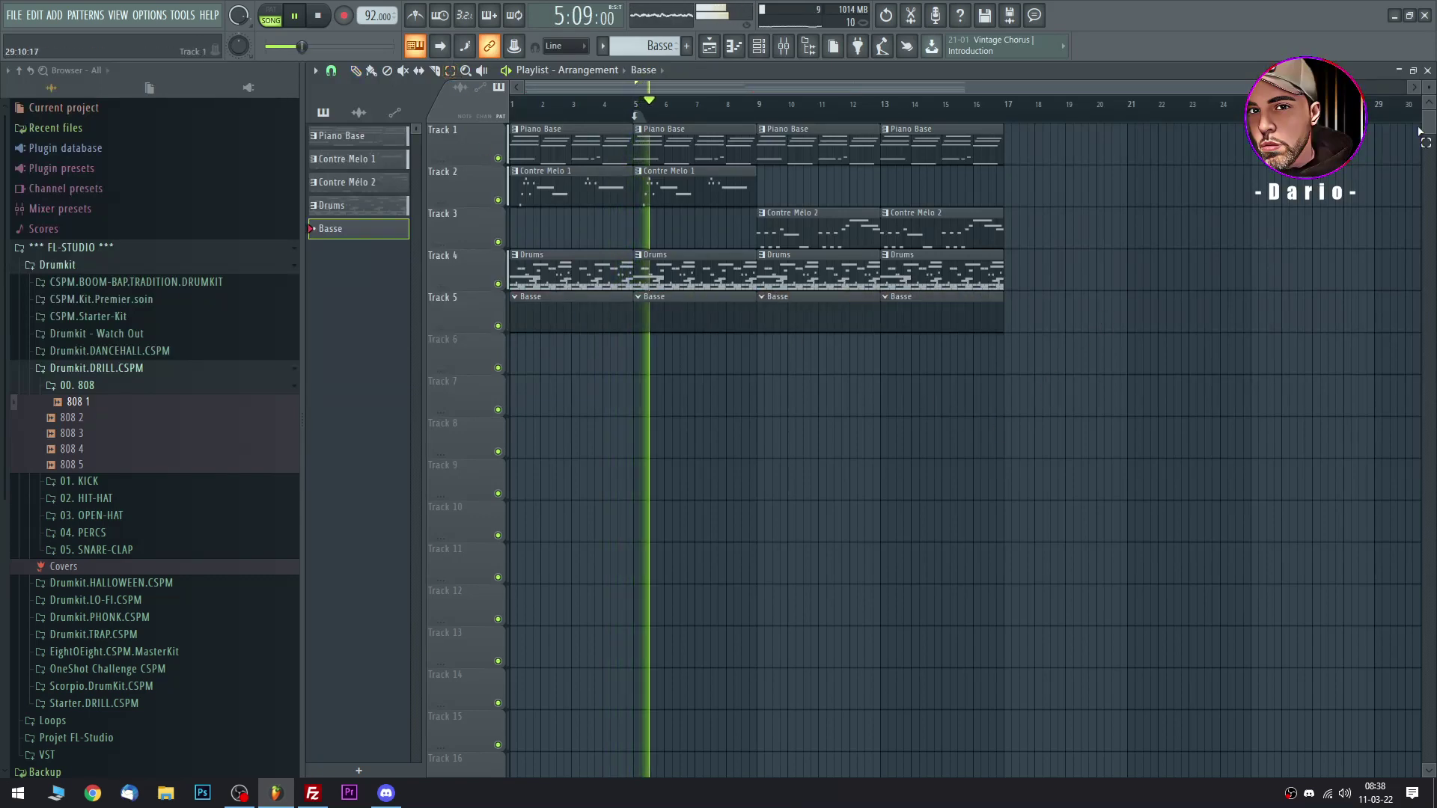
Close the playlist and open the Basse channel's piano roll.
left_click(1427, 71)
left_click(764, 49)
left_click(734, 48)
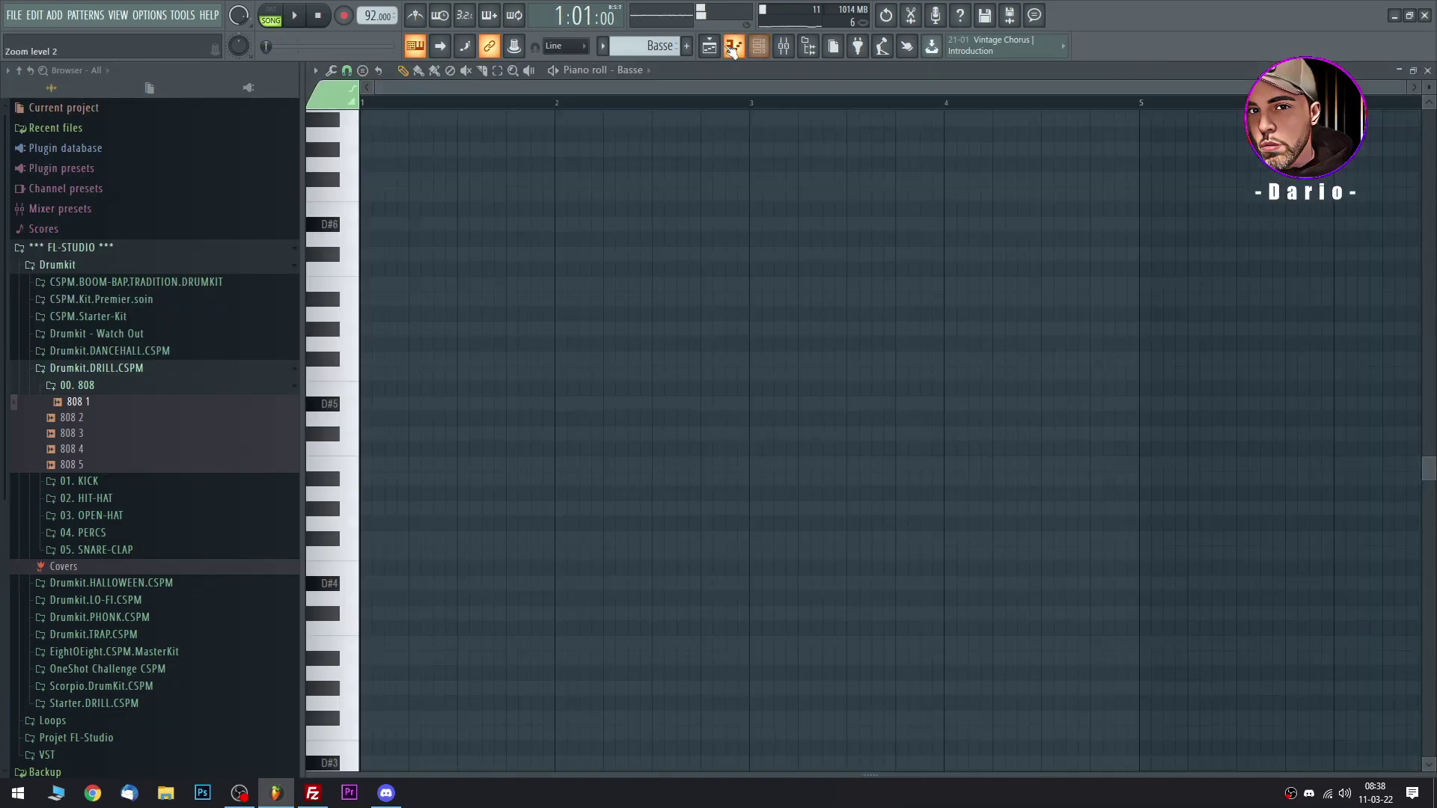
left_click_drag(403, 271, 340, 159)
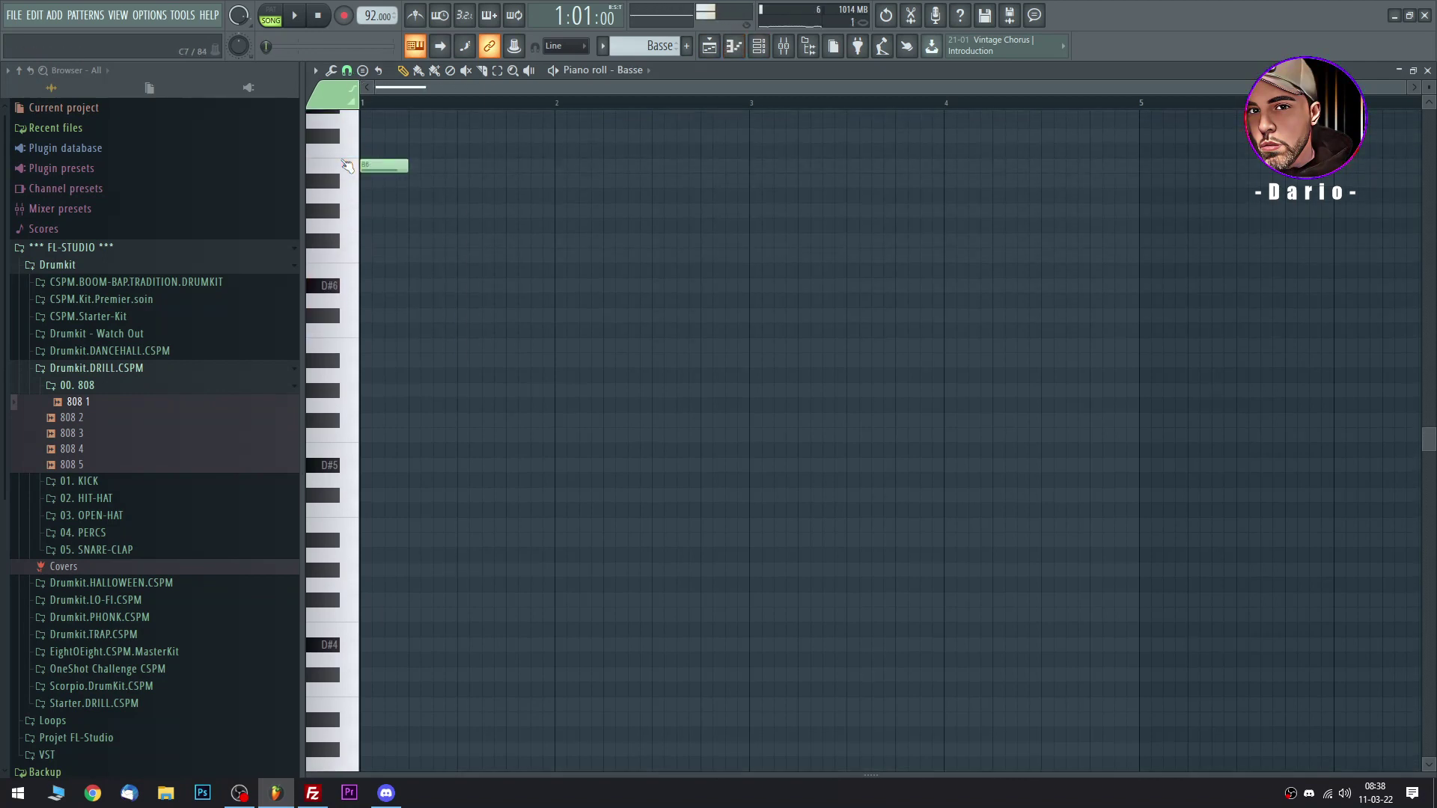
key("space")
right_click(385, 166)
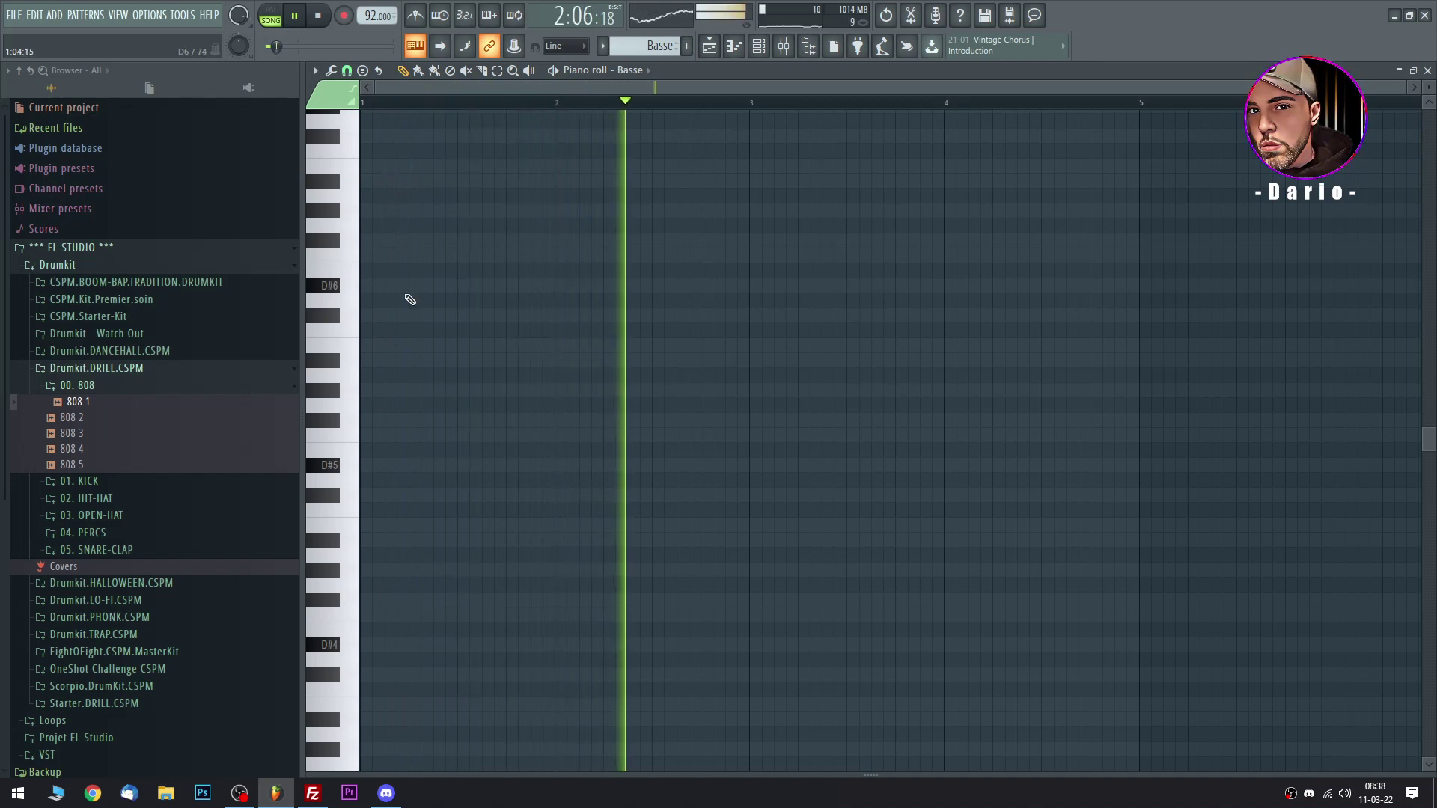
key("space")
Place a one-beat B5 note at the start of bar 1 and play it against the beat.
left_click(370, 346)
mouse_move(360, 345)
left_mouse_down()
mouse_move(360, 326)
mouse_move(380, 357)
left_mouse_up()
key("space")
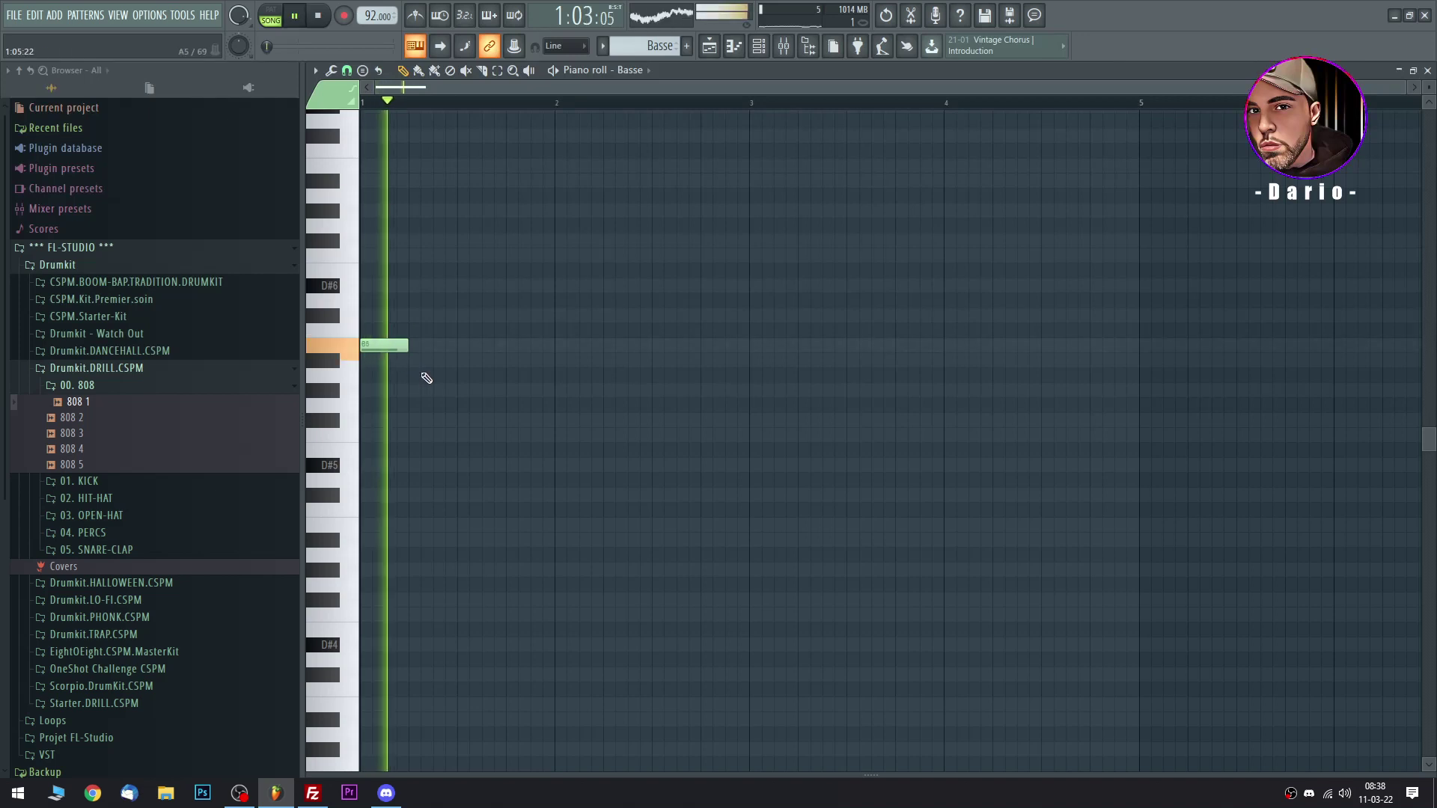
key("space")
Add a D#5 note at step 7 of bar 1, shorten it to two steps and play the bass line.
left_click(434, 437)
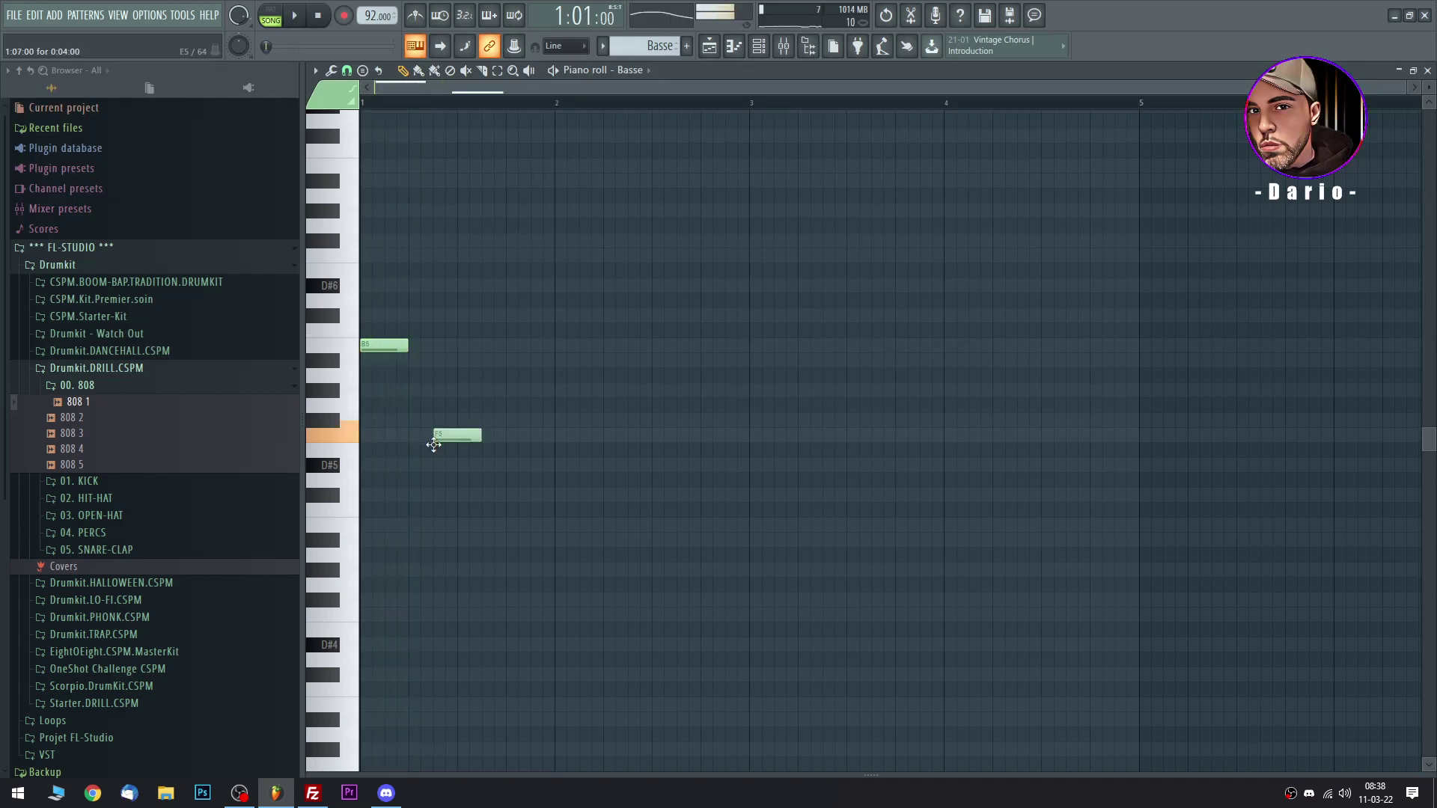
left_click_drag(434, 444, 434, 474)
left_click_drag(481, 472, 456, 479)
key("space")
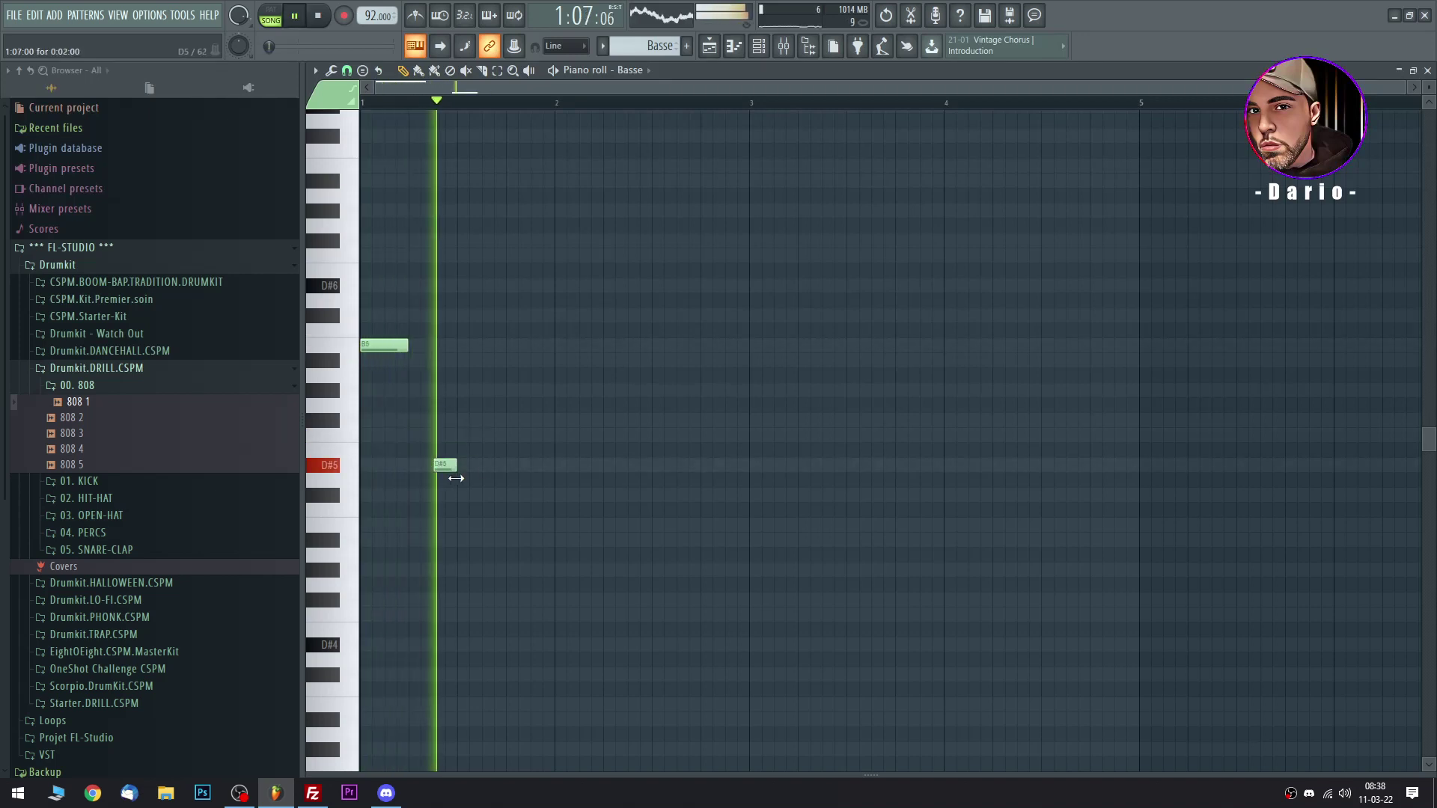
Place D#5 notes at steps 6 and 9 of bar 1 and an A#5 note at the start of bar 2.
left_click_drag(454, 465, 443, 467)
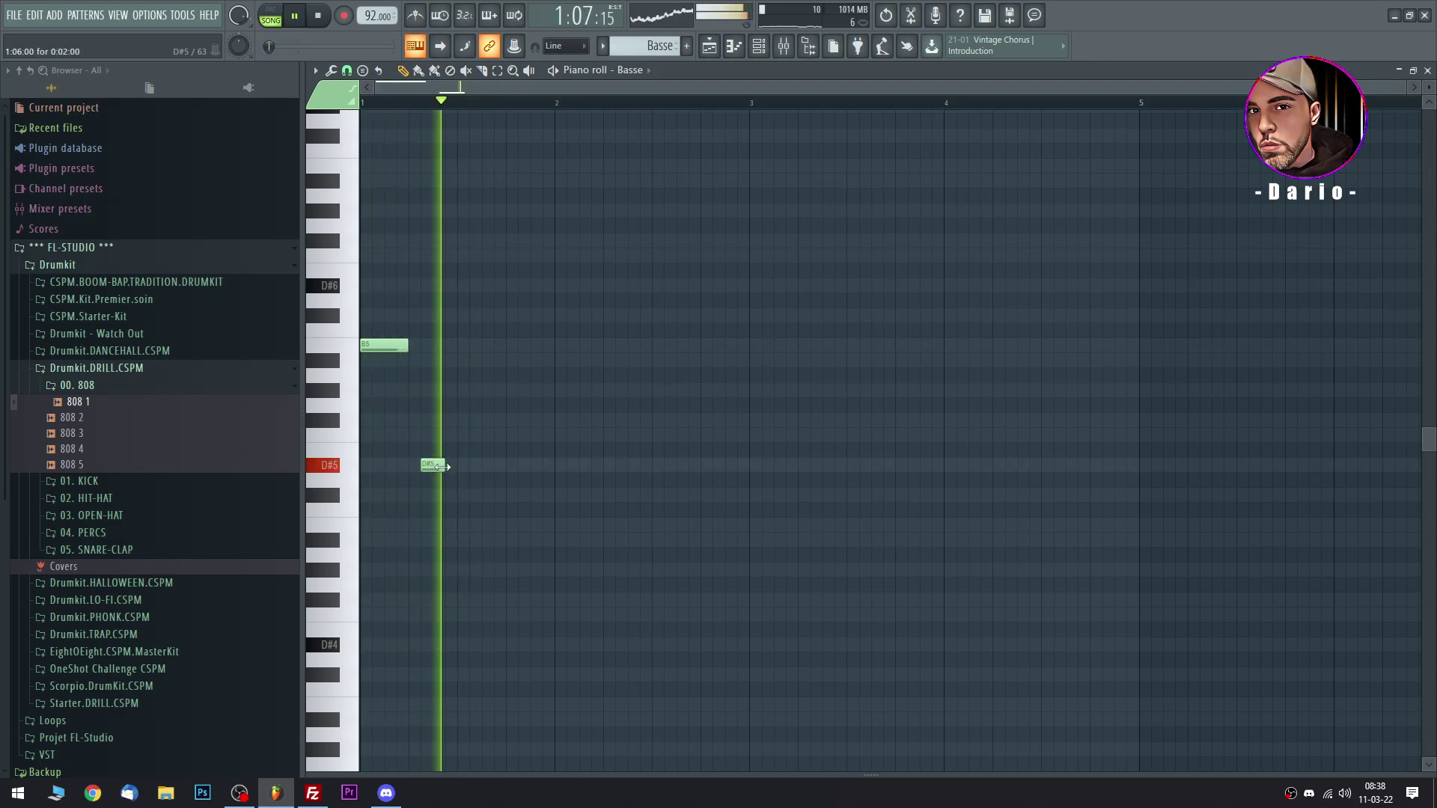
left_click(460, 466)
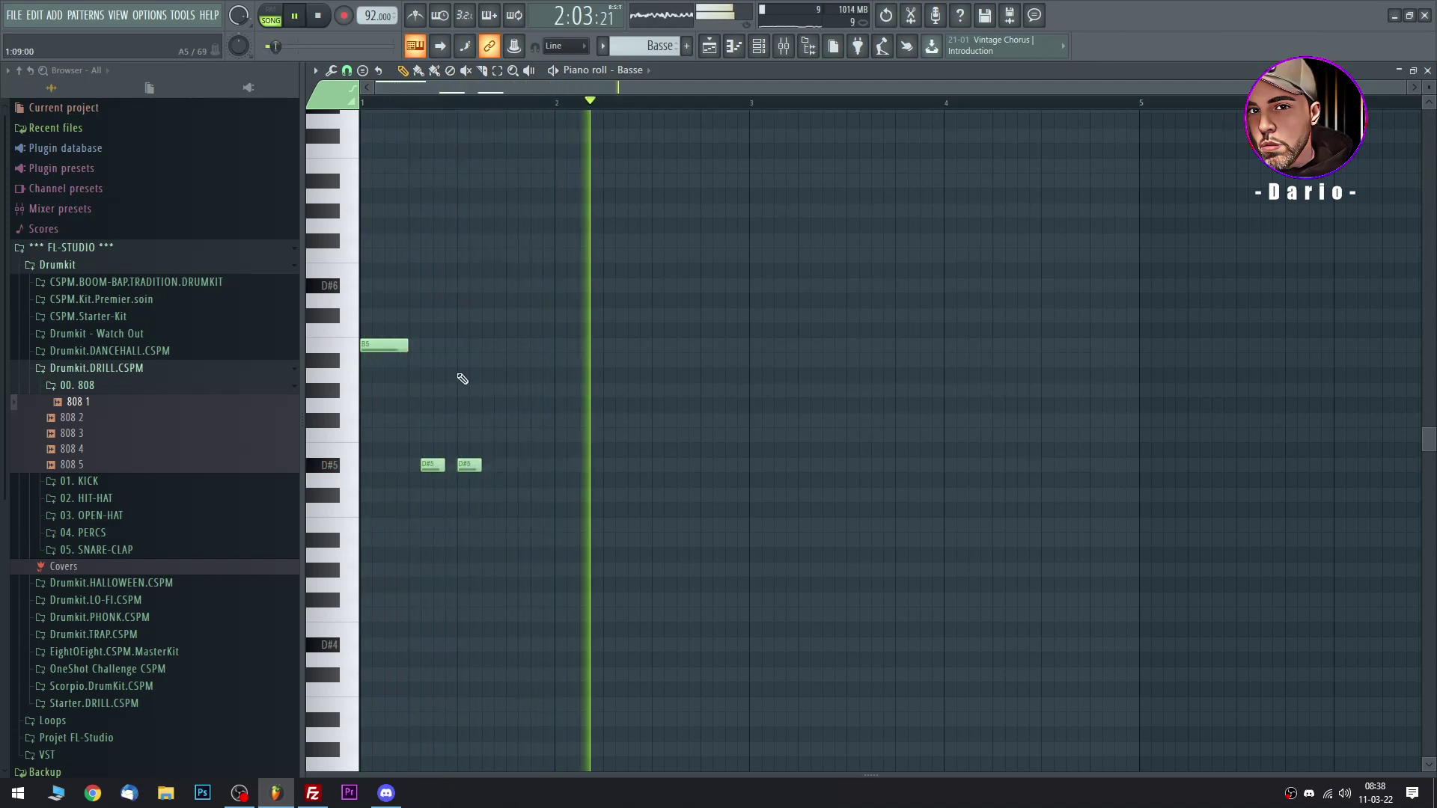
key("space")
Transpose all the bass notes up one octave, deselect them and play the line.
key("ctrl+a")
key("ctrl+Up")
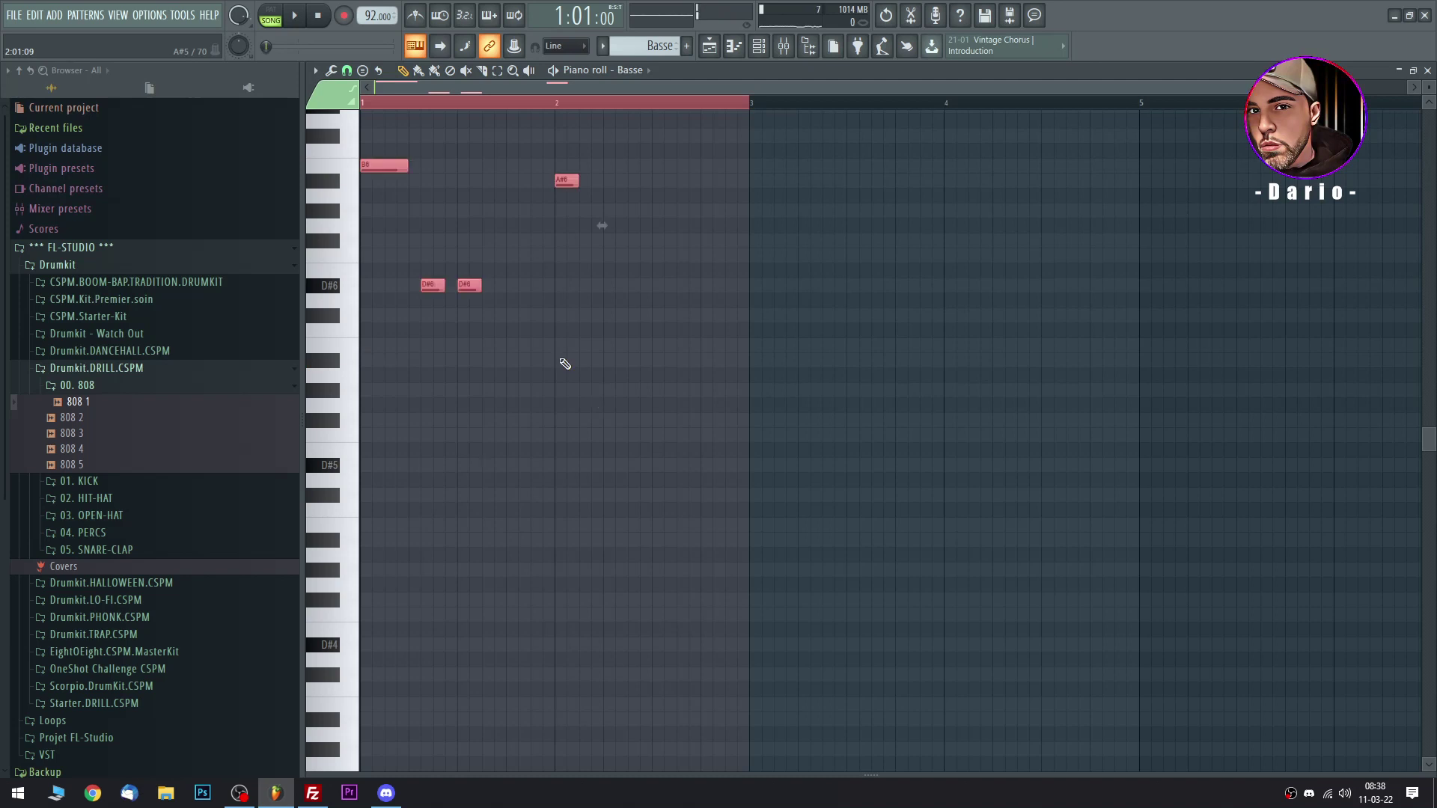
key("space")
left_click(685, 330)
right_click(687, 330)
key("space")
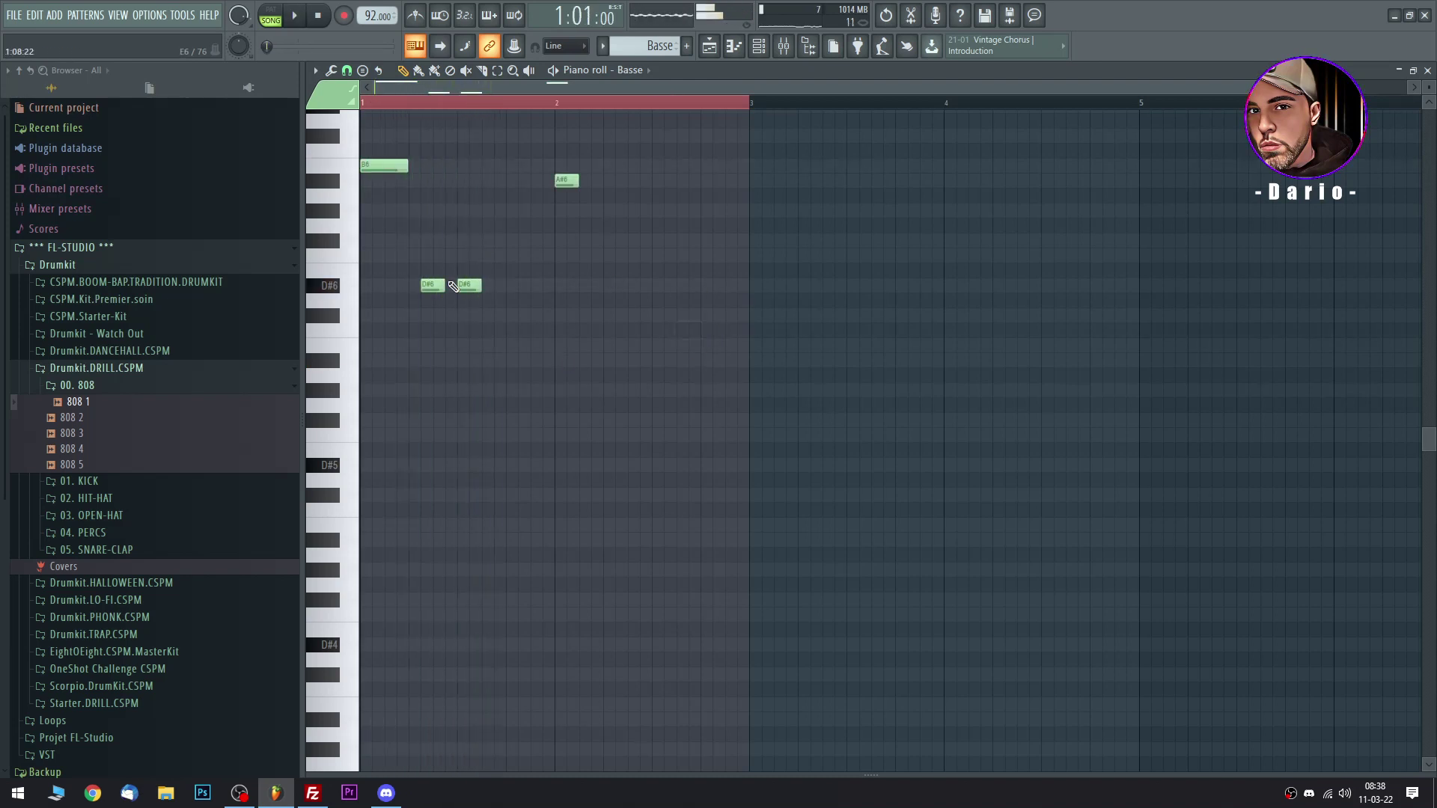
Raise the two D#6 notes in bar 1 to F6 and the bar 2 note to B6, playing the line to check.
left_click_drag(427, 285, 473, 255)
key("space")
left_click(566, 285)
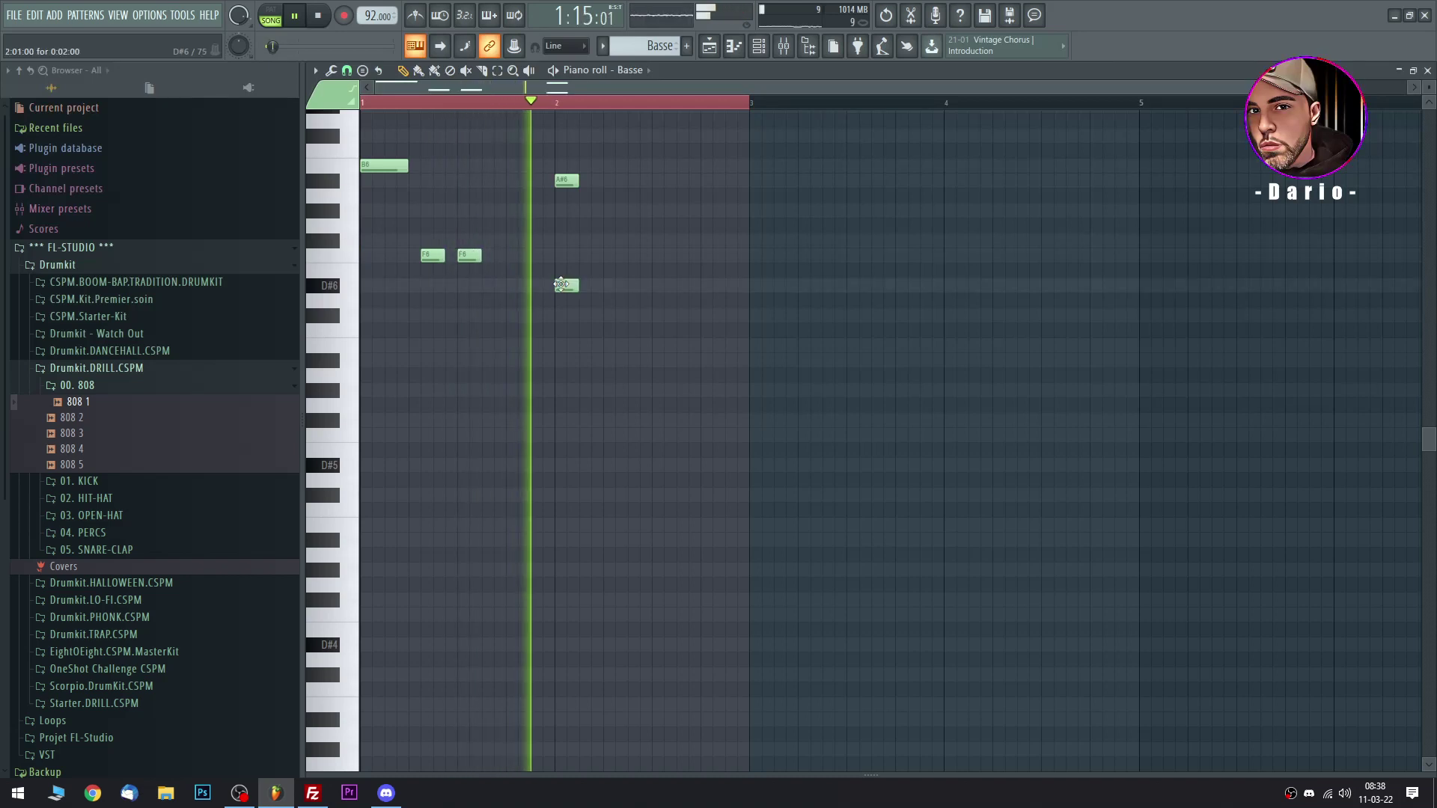
right_click(567, 286)
key("space")
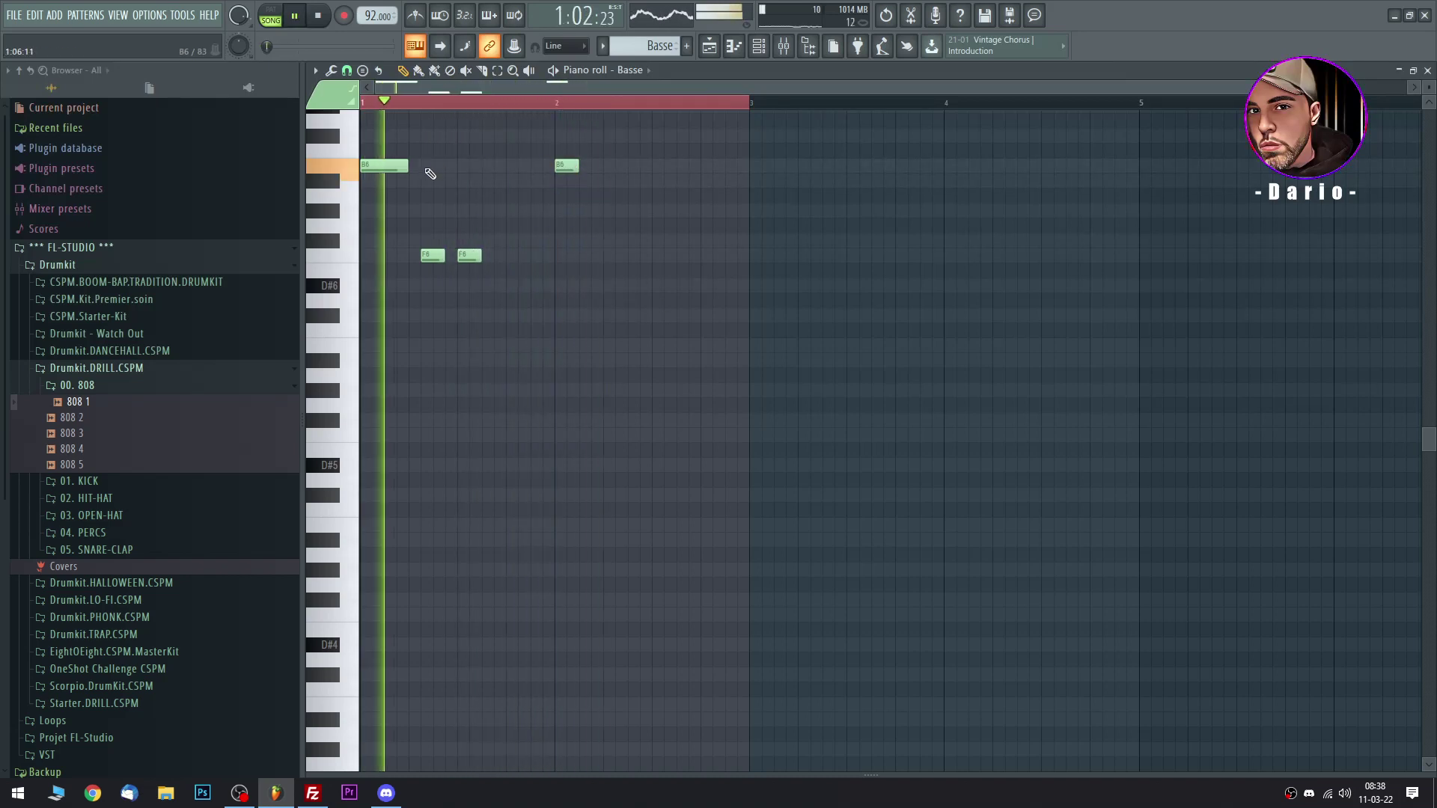
Shorten the first B6 note to three steps and replace the bar 2 B6 with a three-step note.
left_click_drag(407, 166, 395, 167)
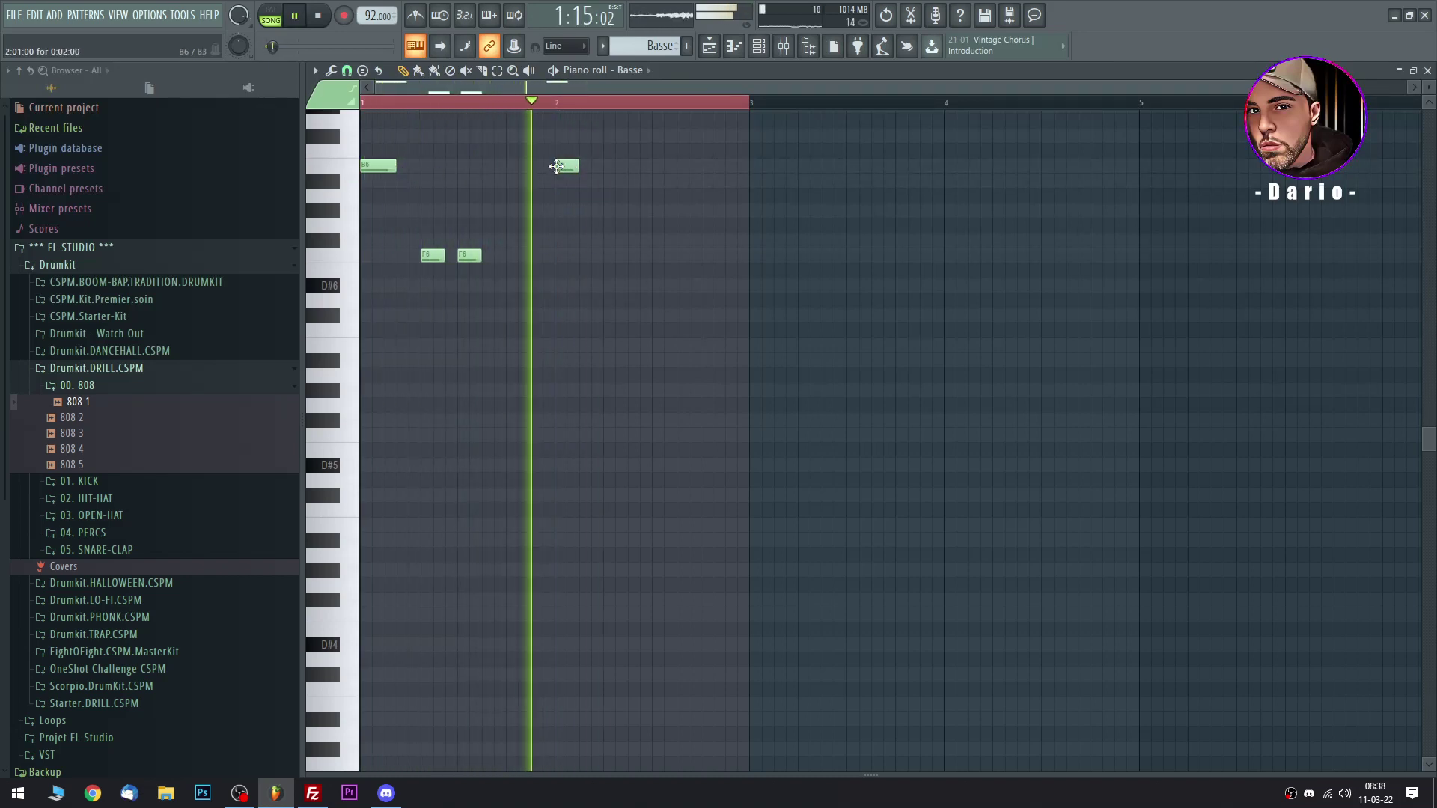
right_click(556, 166)
left_click(556, 166)
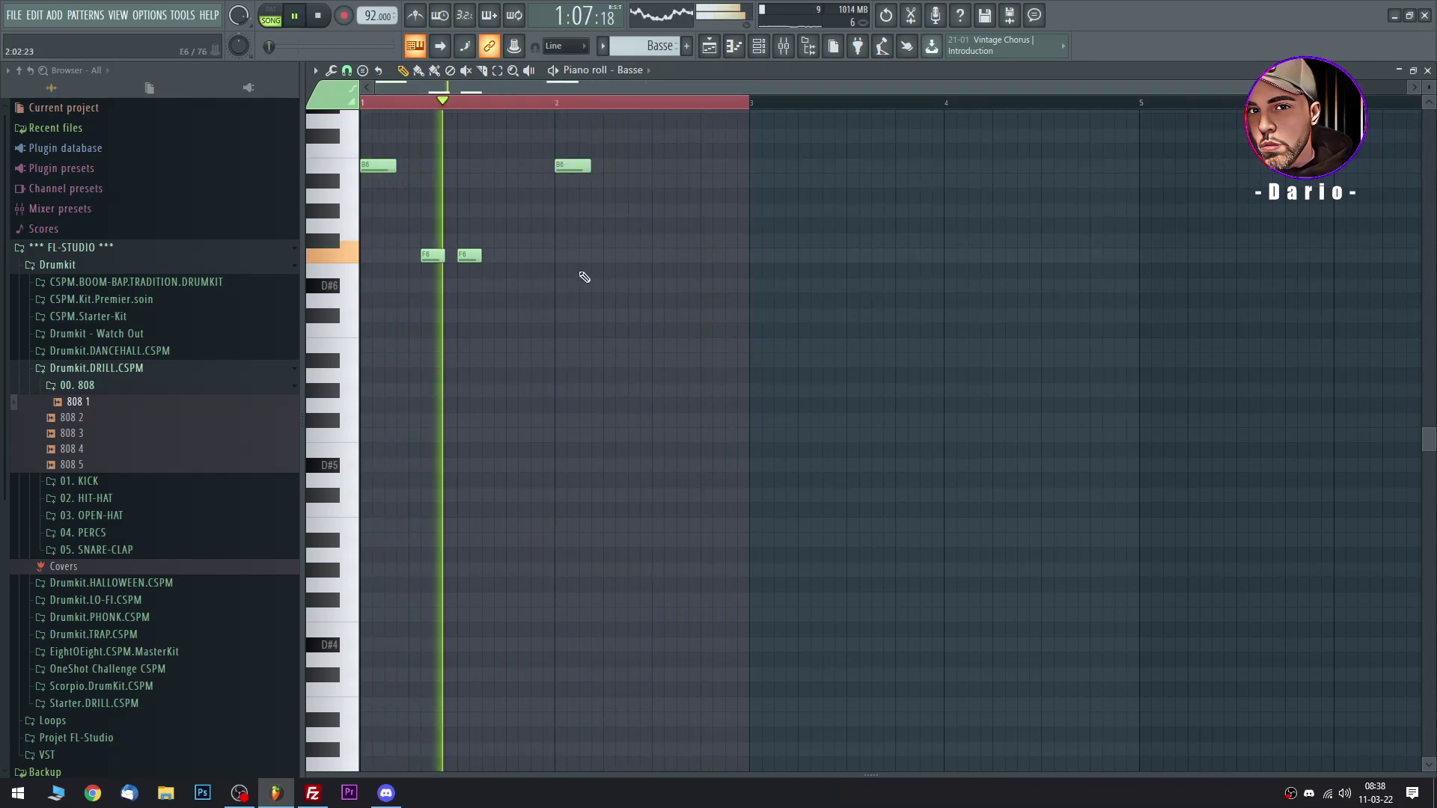
Add two-step F6 notes at steps 6, 11 and 15 of bar 2.
left_click(619, 256)
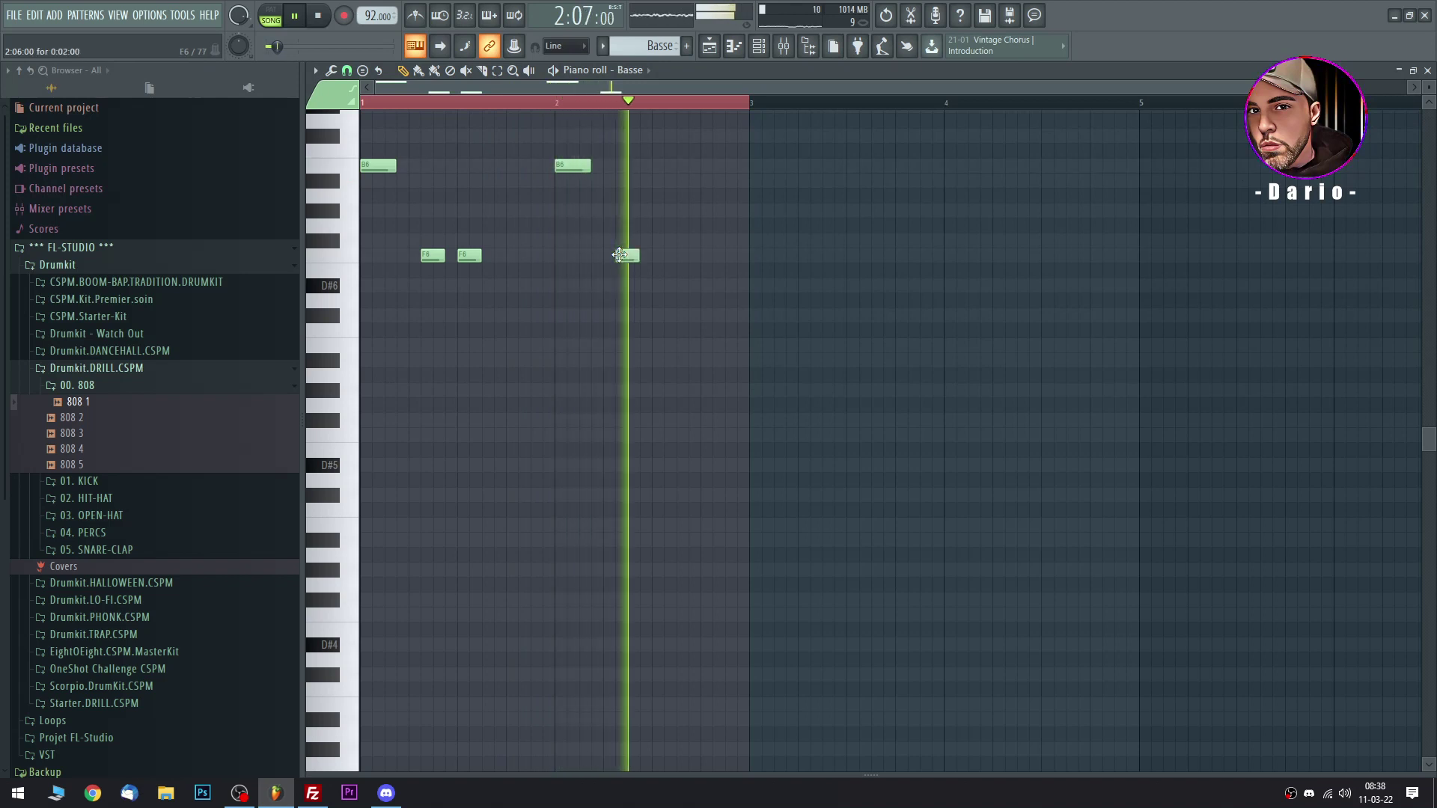
left_click(681, 256)
right_click(712, 182)
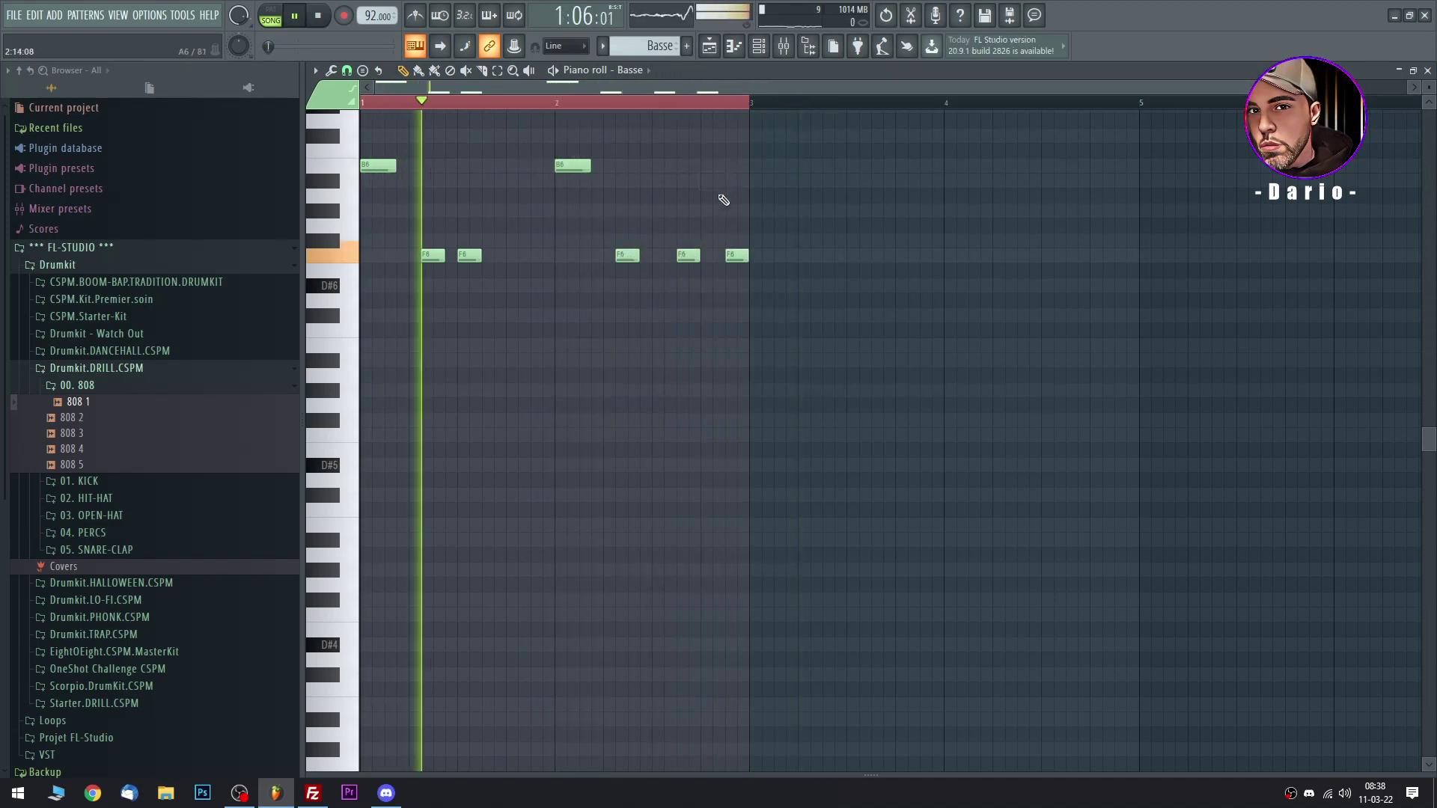
Play the bass line, try lowering the bar 2 B6 note to G#6 and return it to B6.
scroll(928, 303, "up", 1)
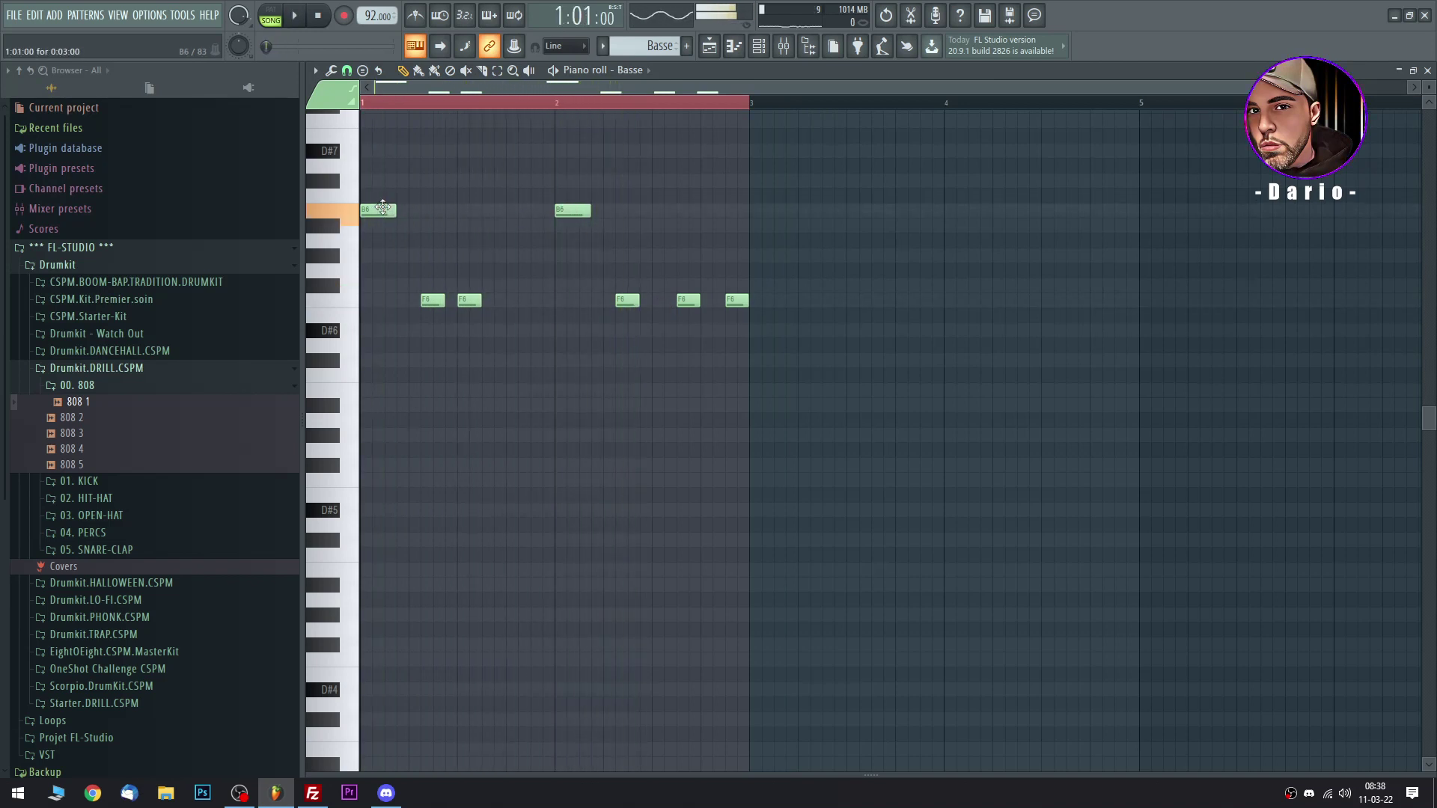
key("space")
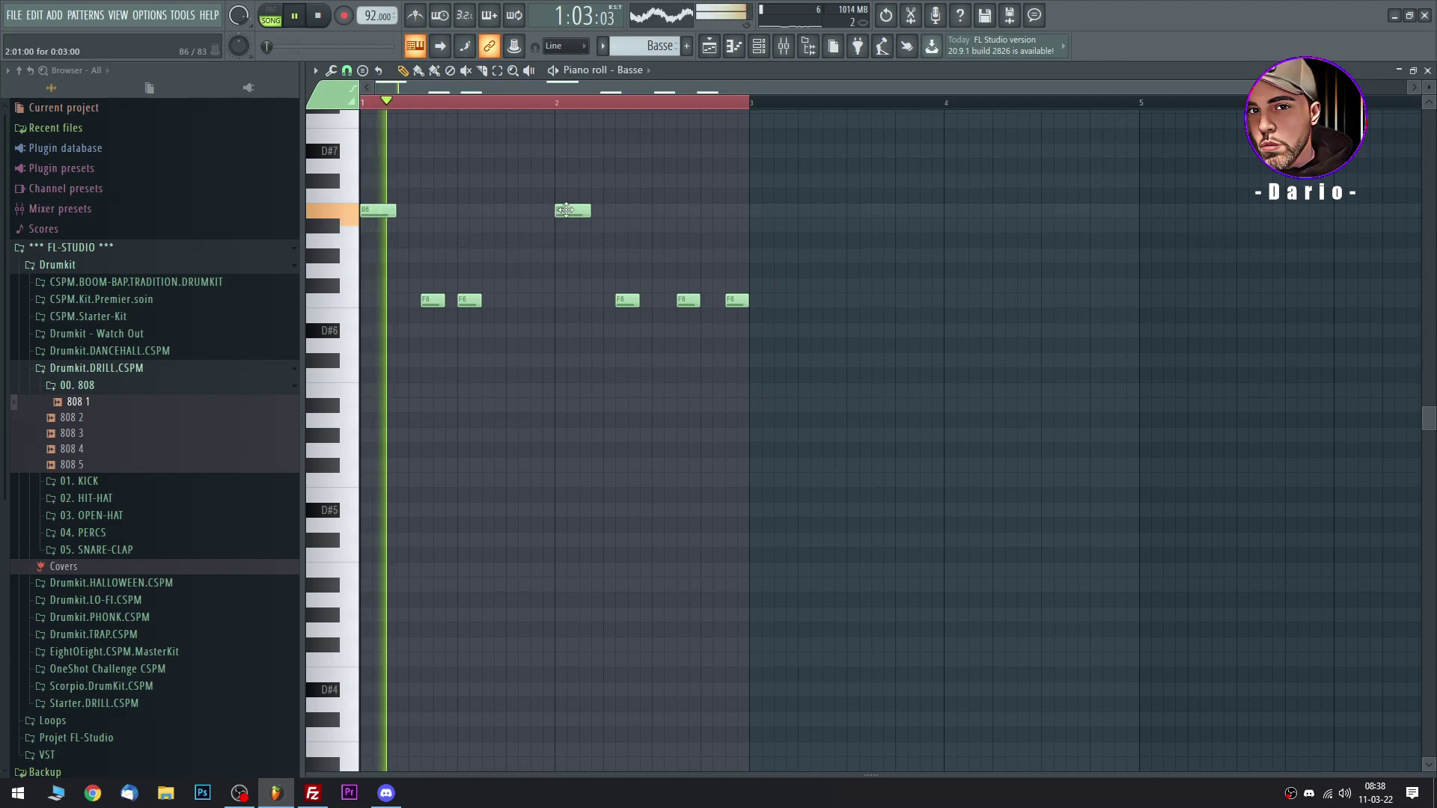
left_click_drag(577, 212, 579, 226)
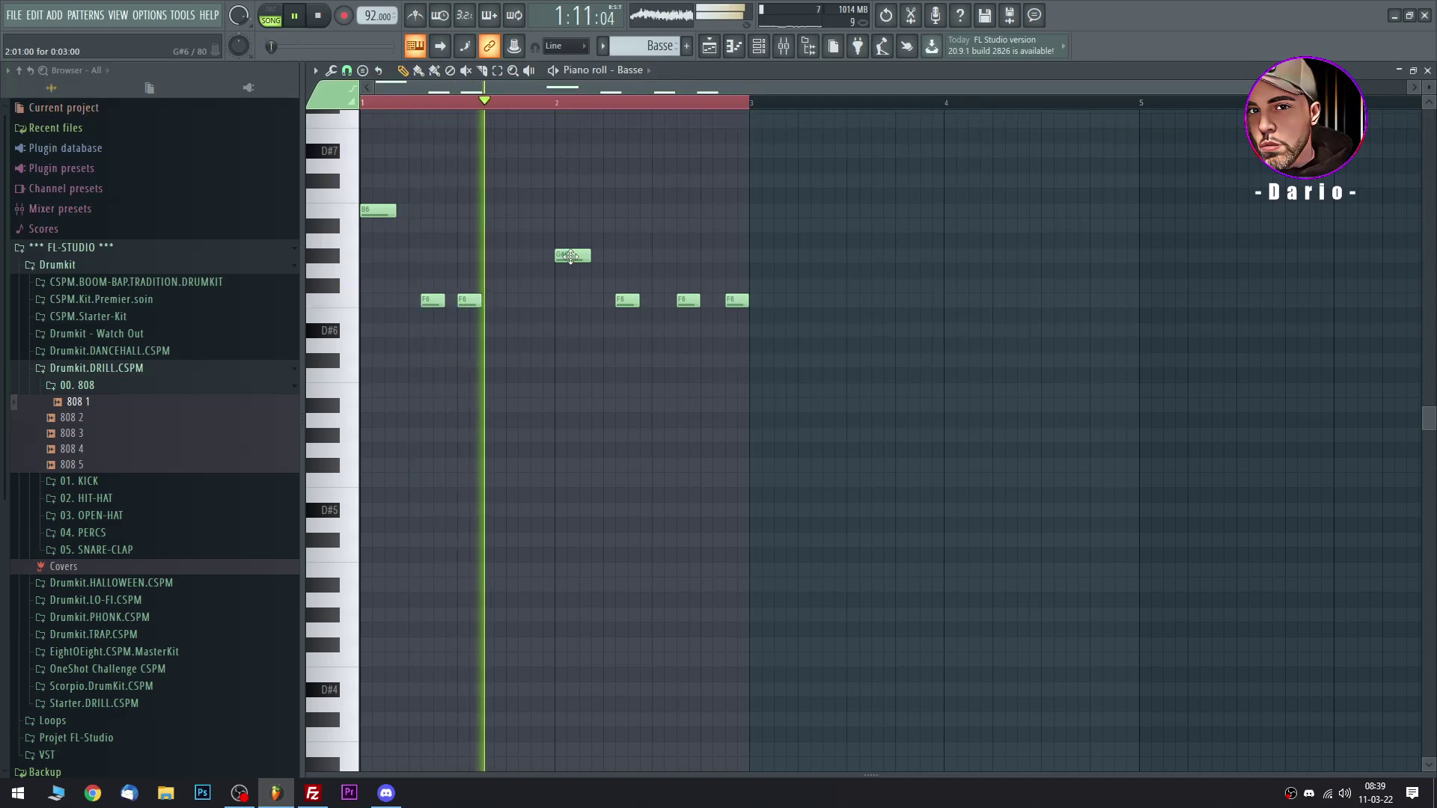
left_click_drag(570, 256, 565, 212)
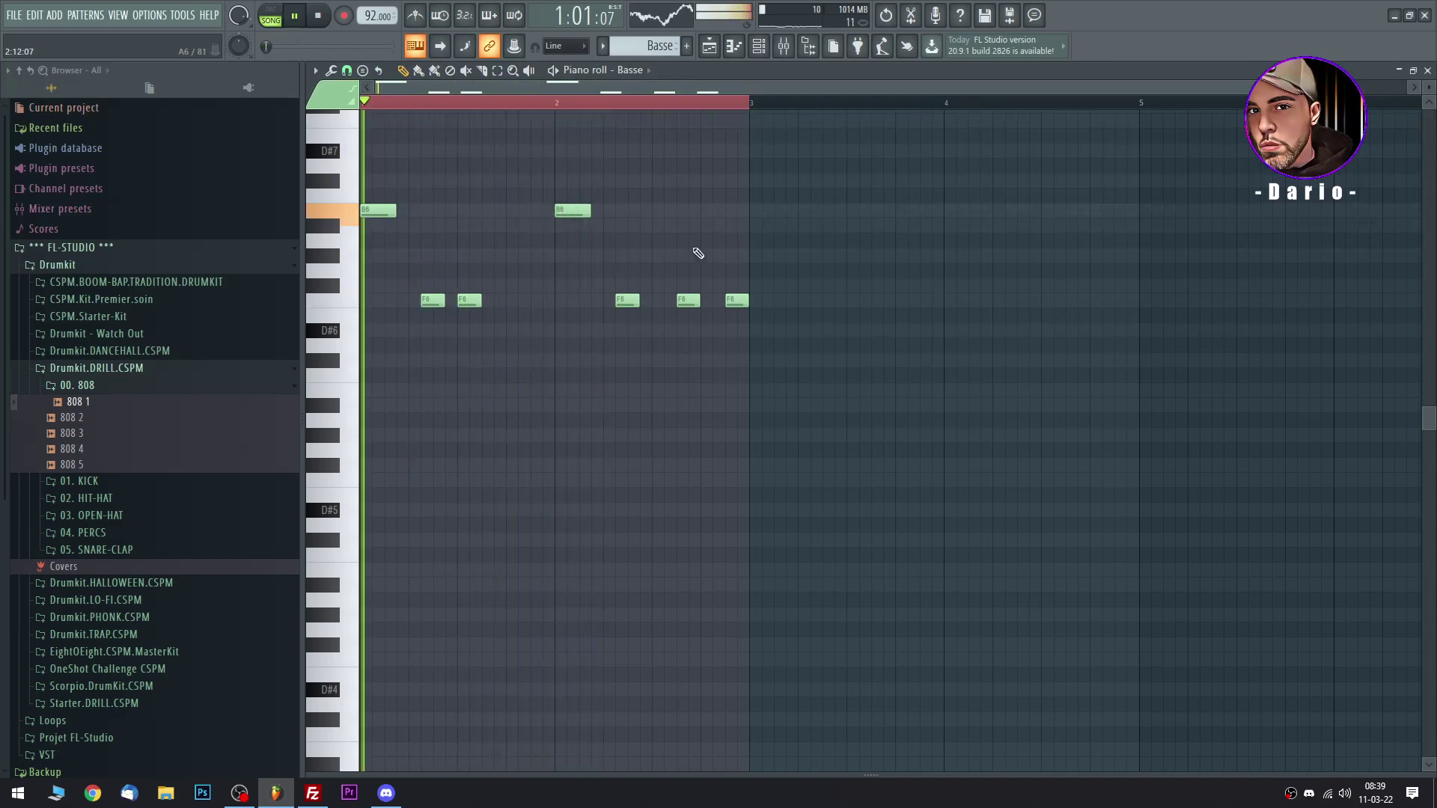
Transpose the whole bass line up one more octave and play it.
key("ctrl+a")
key("ctrl+Up")
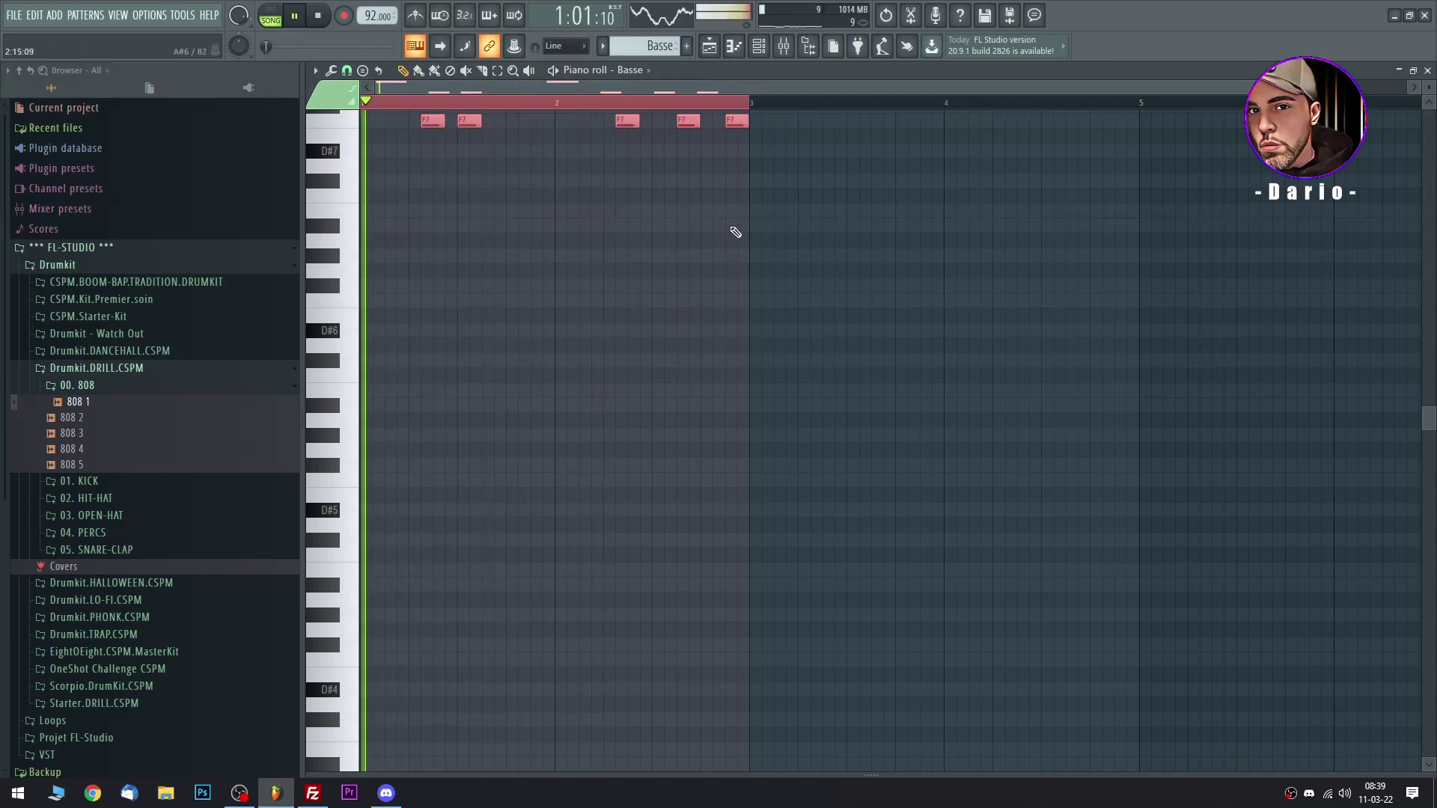
scroll(658, 343, "up", 5)
left_click(564, 408)
right_click(564, 409)
key("space")
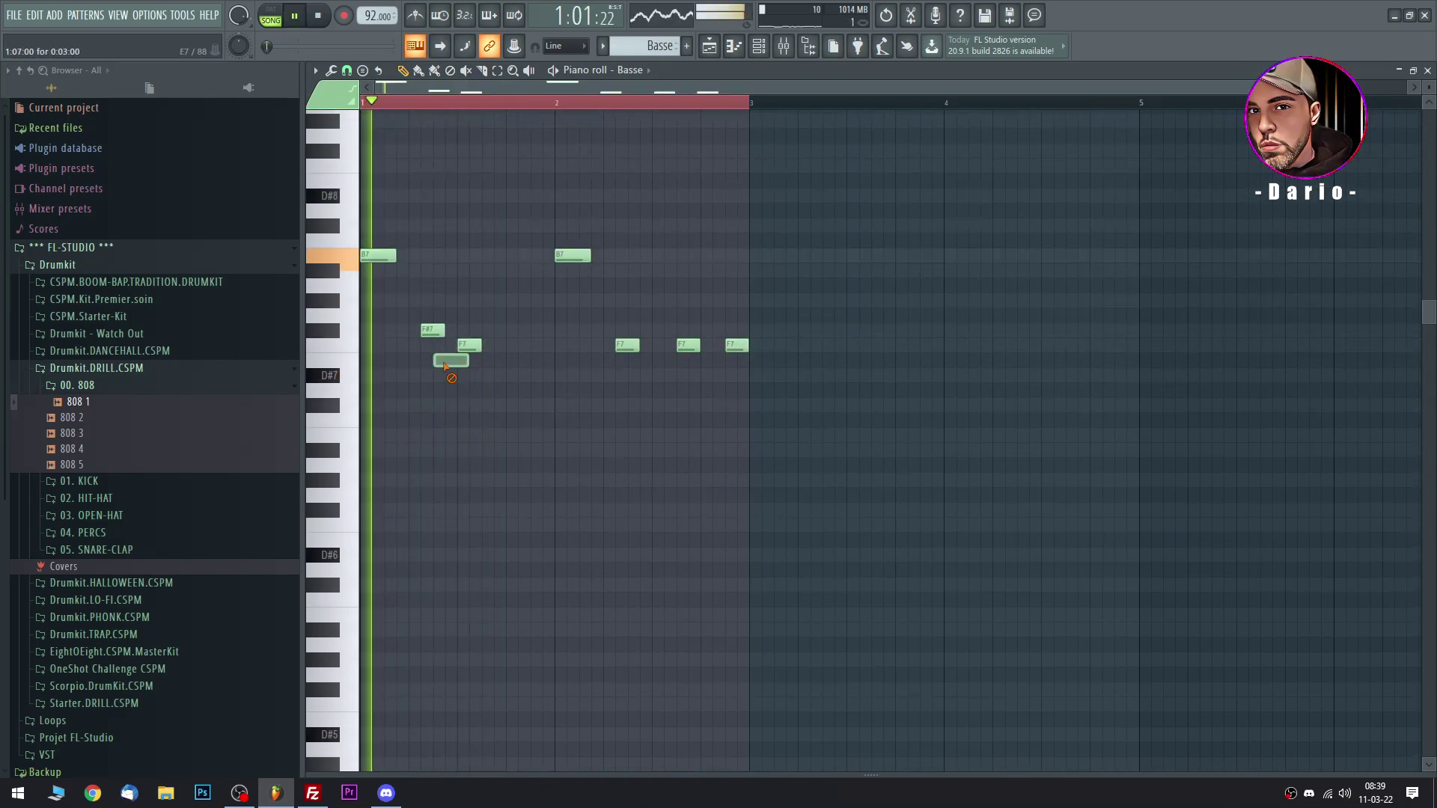
Raise the F7 notes in bars 1 and 2 to F#7 while listening to the line.
left_click_drag(470, 346, 479, 331)
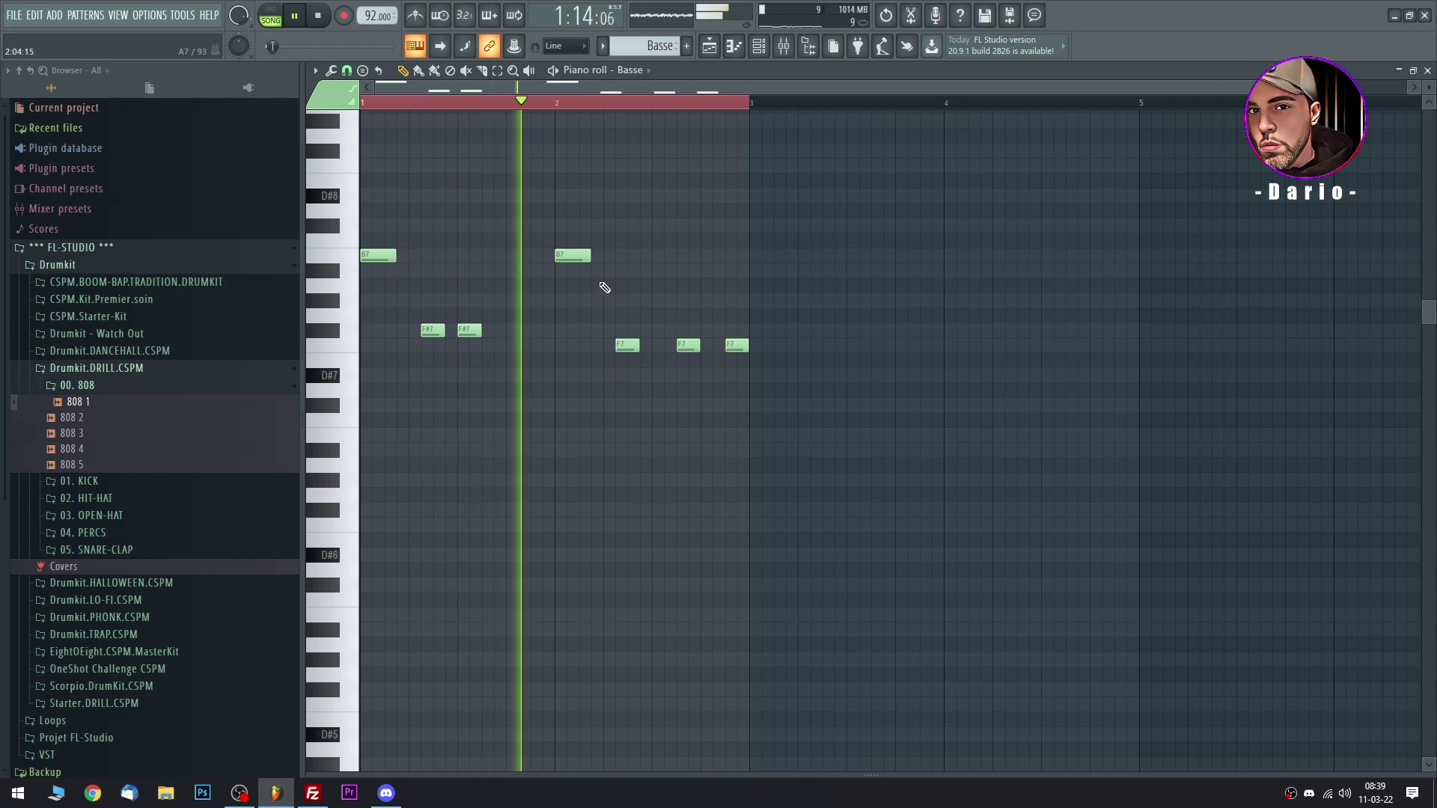
left_click_drag(627, 346, 625, 330)
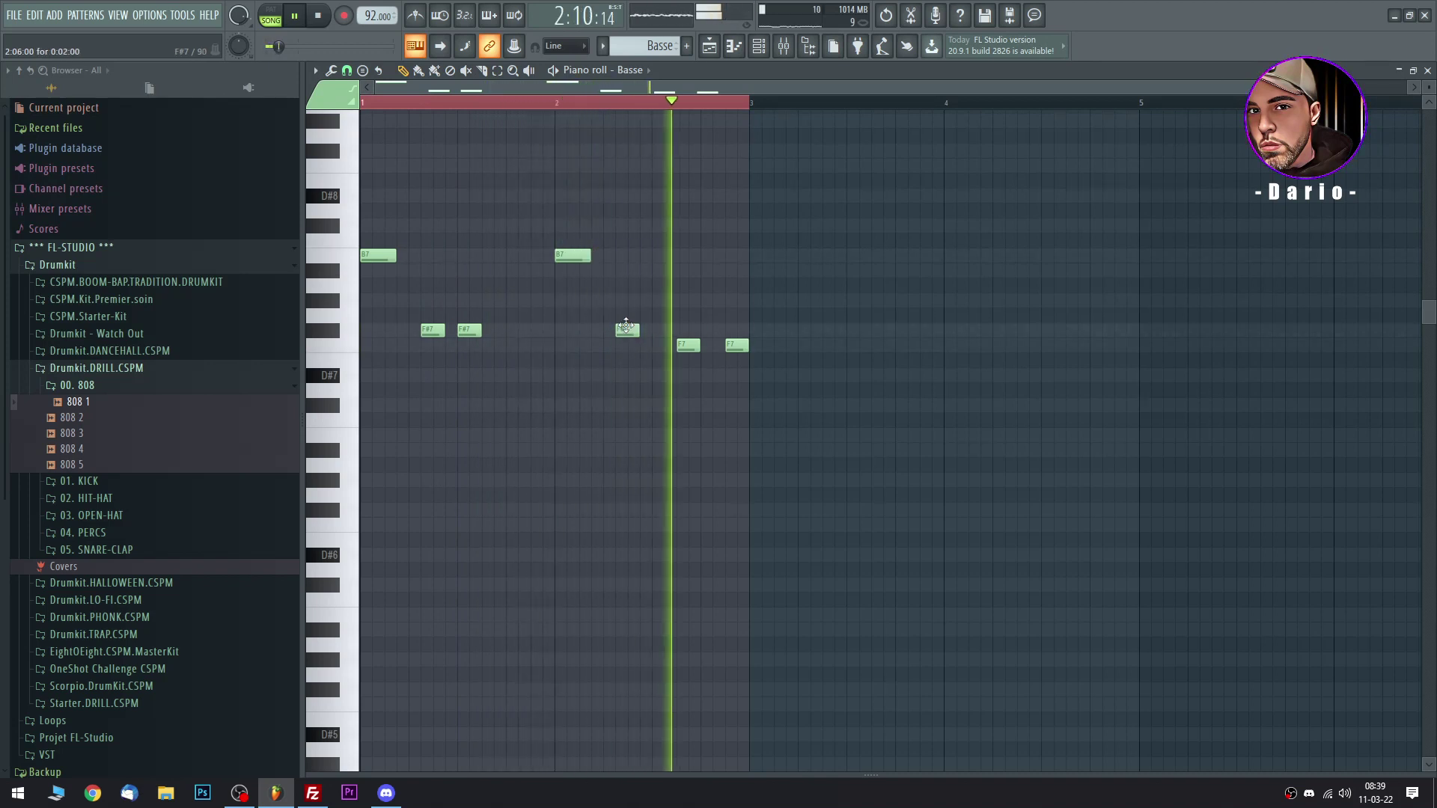
key("space")
left_click_drag(736, 346, 736, 330)
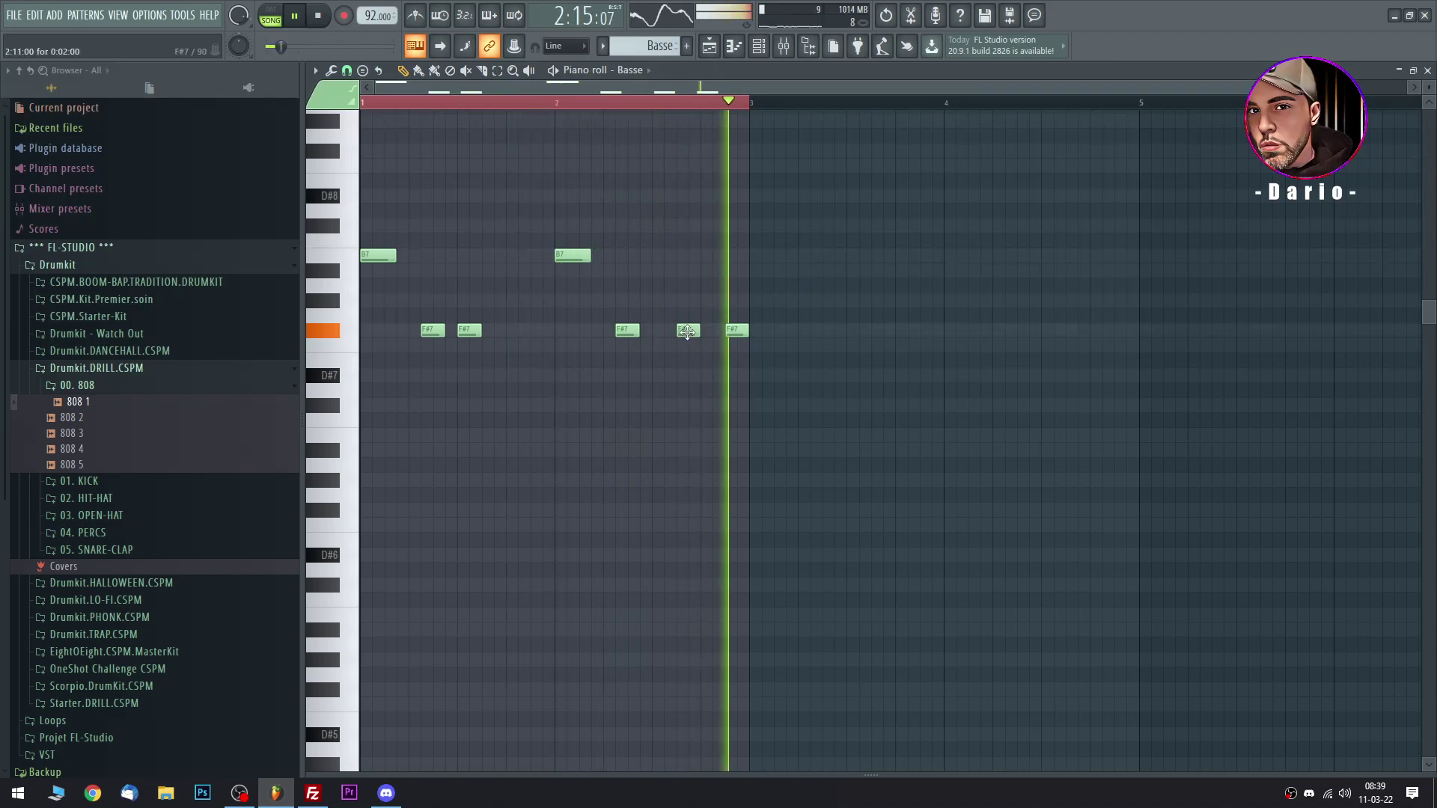
Transpose the whole bass line down two octaves and deselect the notes.
key("ctrl+a")
key("ctrl+Down")
key("ctrl+Down")
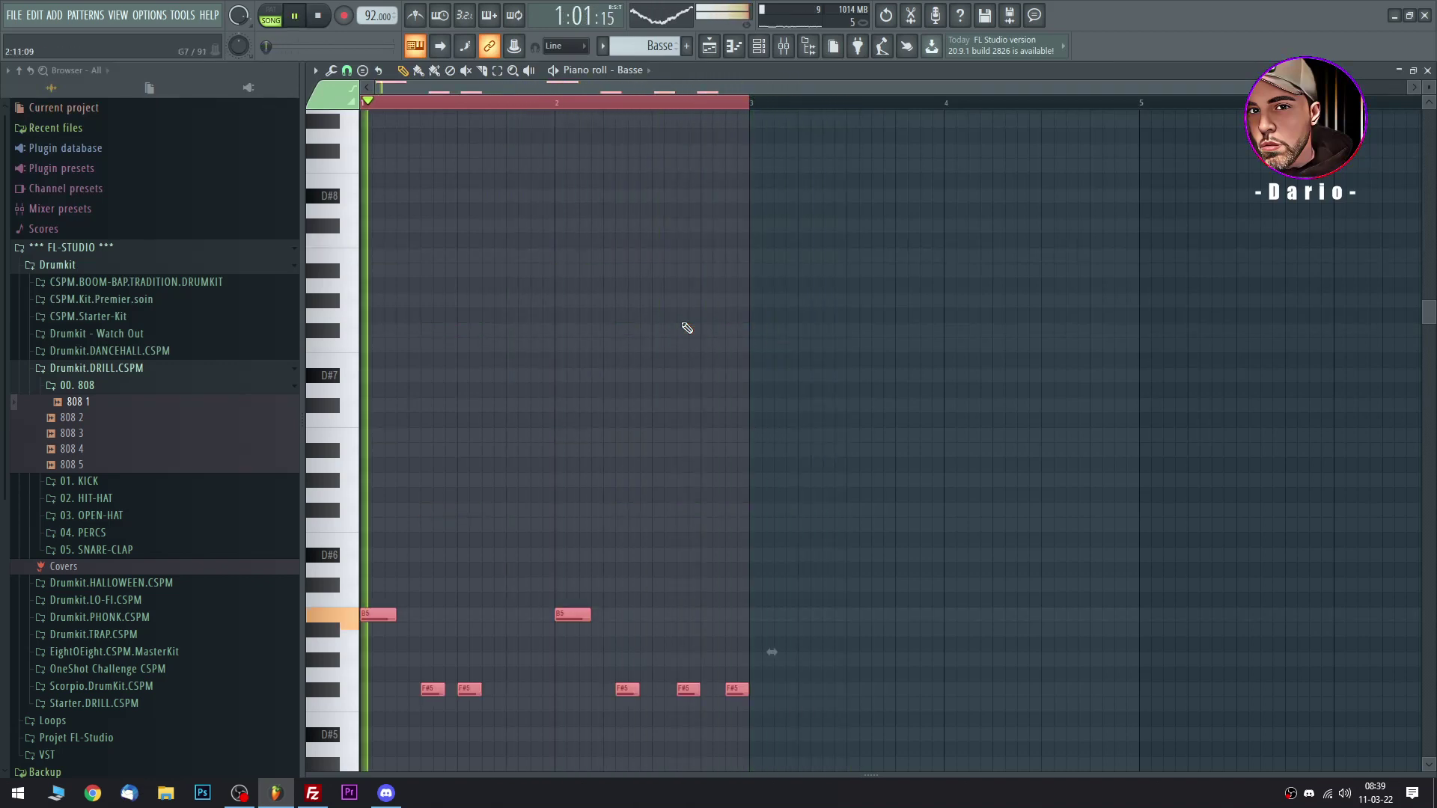
scroll(686, 328, "down", 3)
left_click(701, 271, "ctrl")
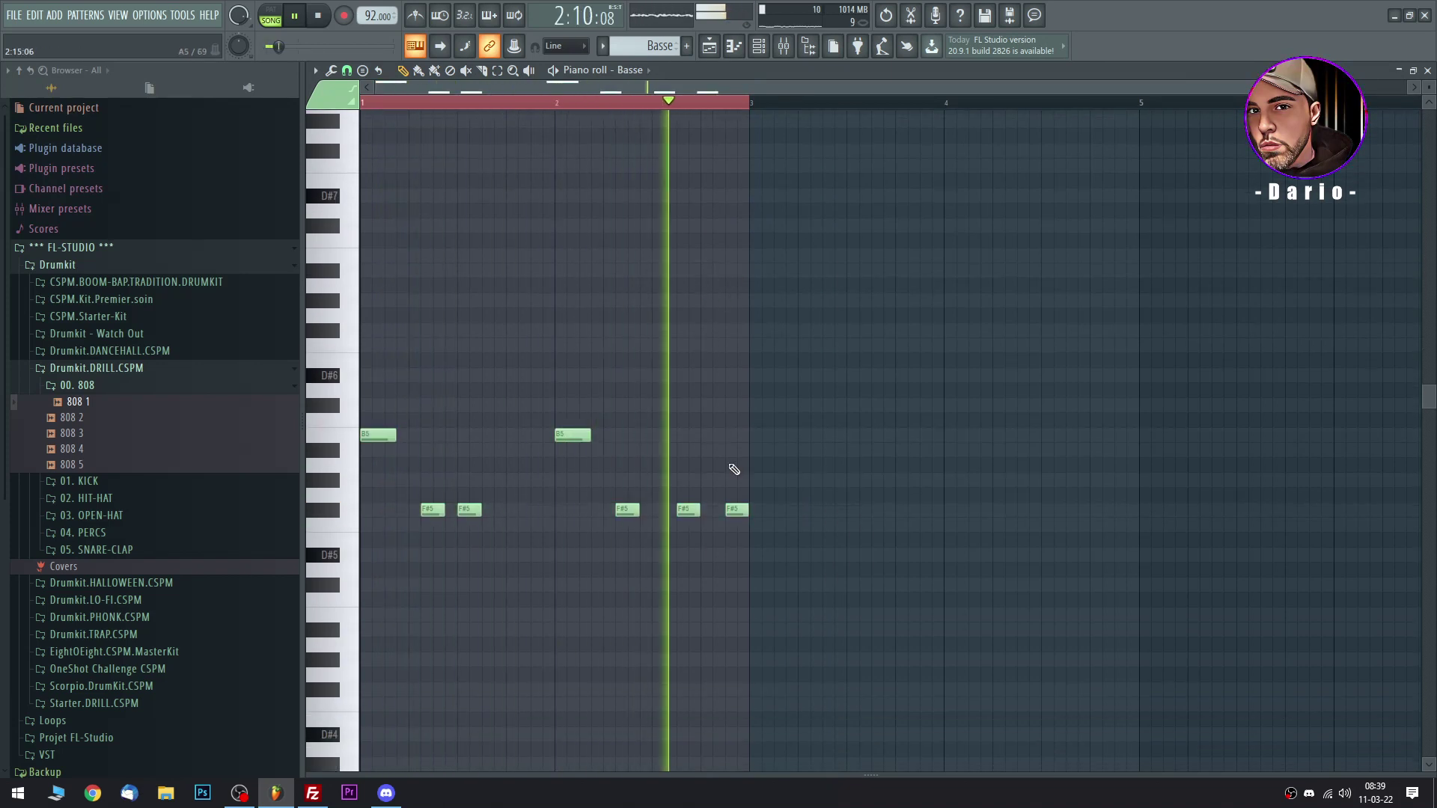
Duplicate the two-bar bass line into bars 3 and 4 and close the piano roll.
key("ctrl+a")
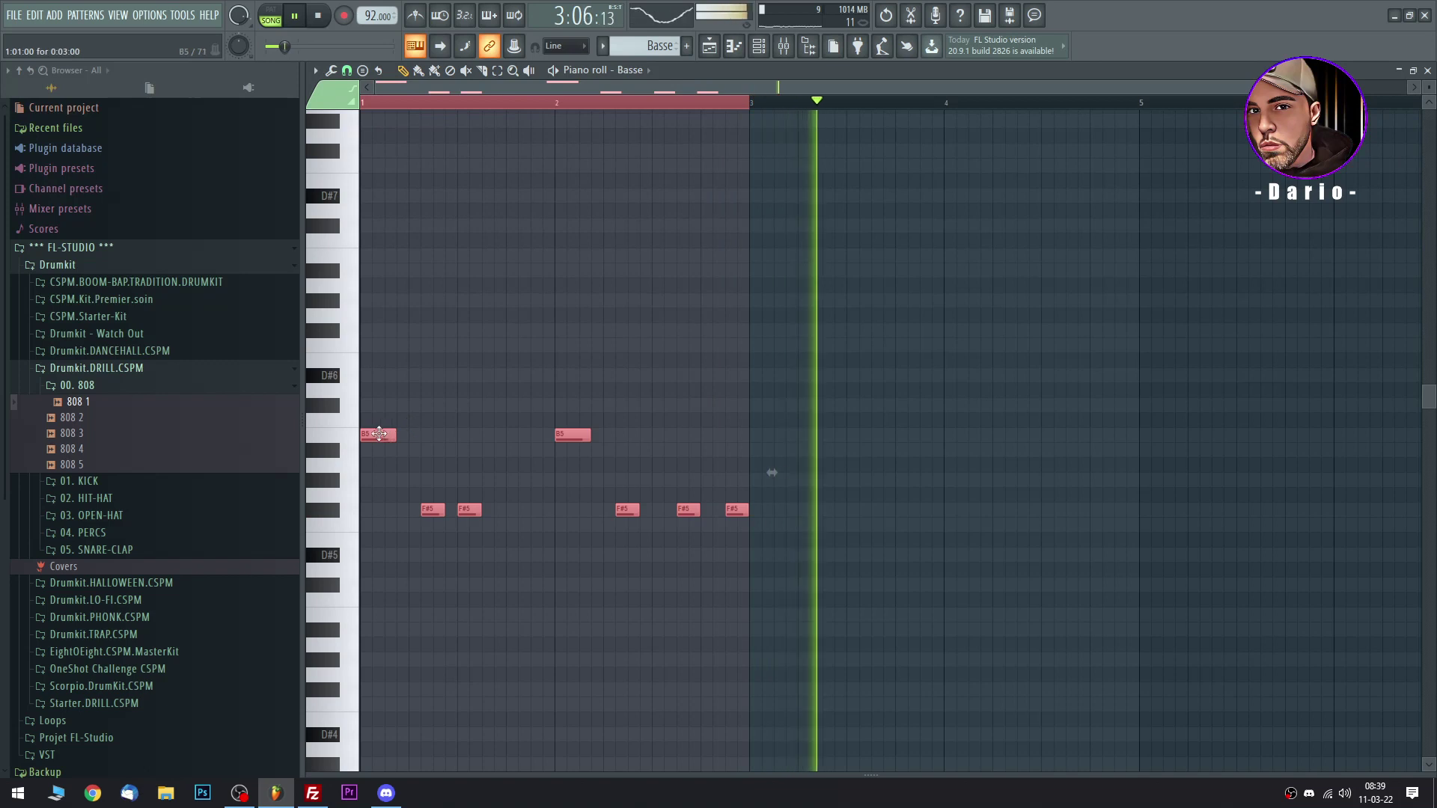
key("ctrl+b")
key("ctrl+d")
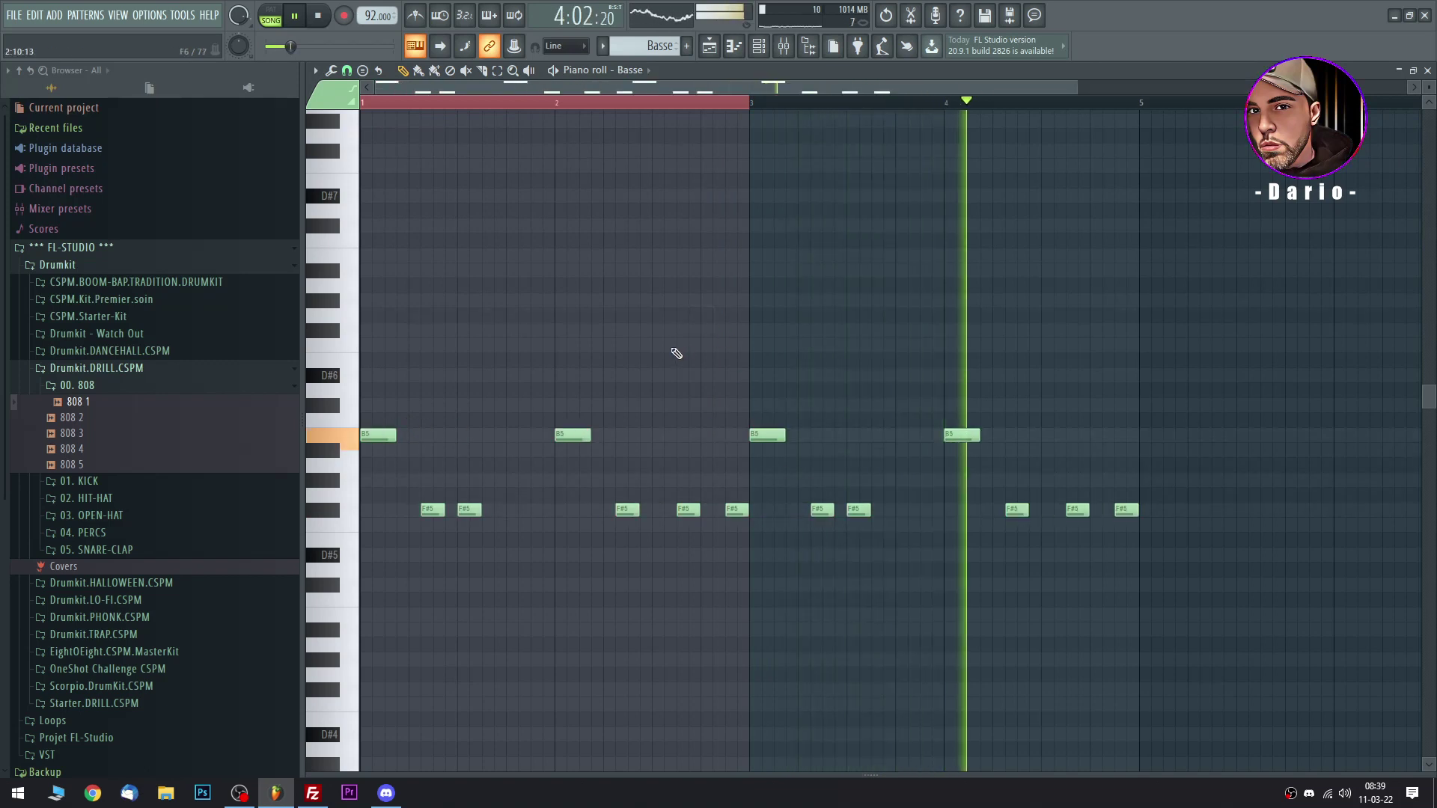
scroll(677, 354, "down", 2)
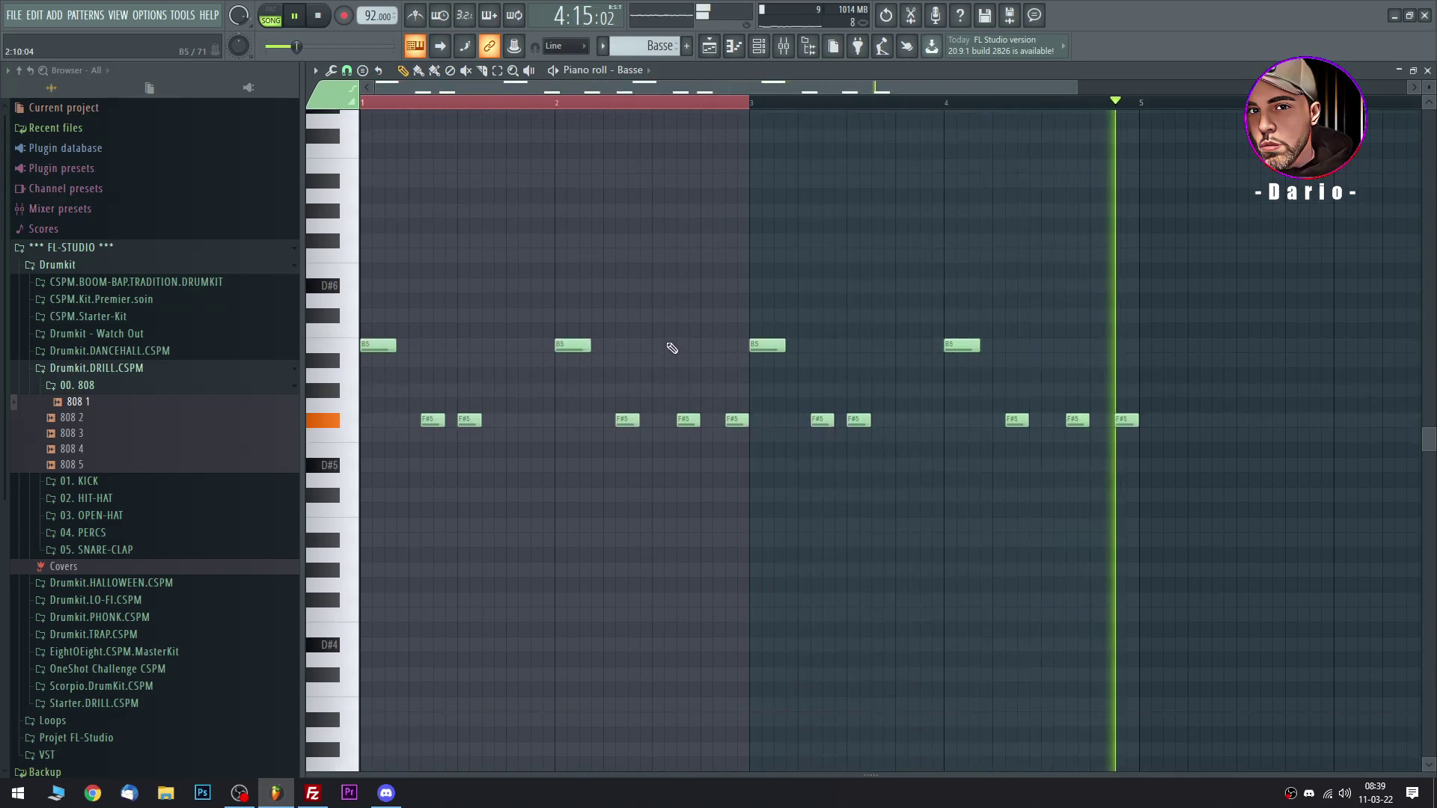
left_click(1428, 70)
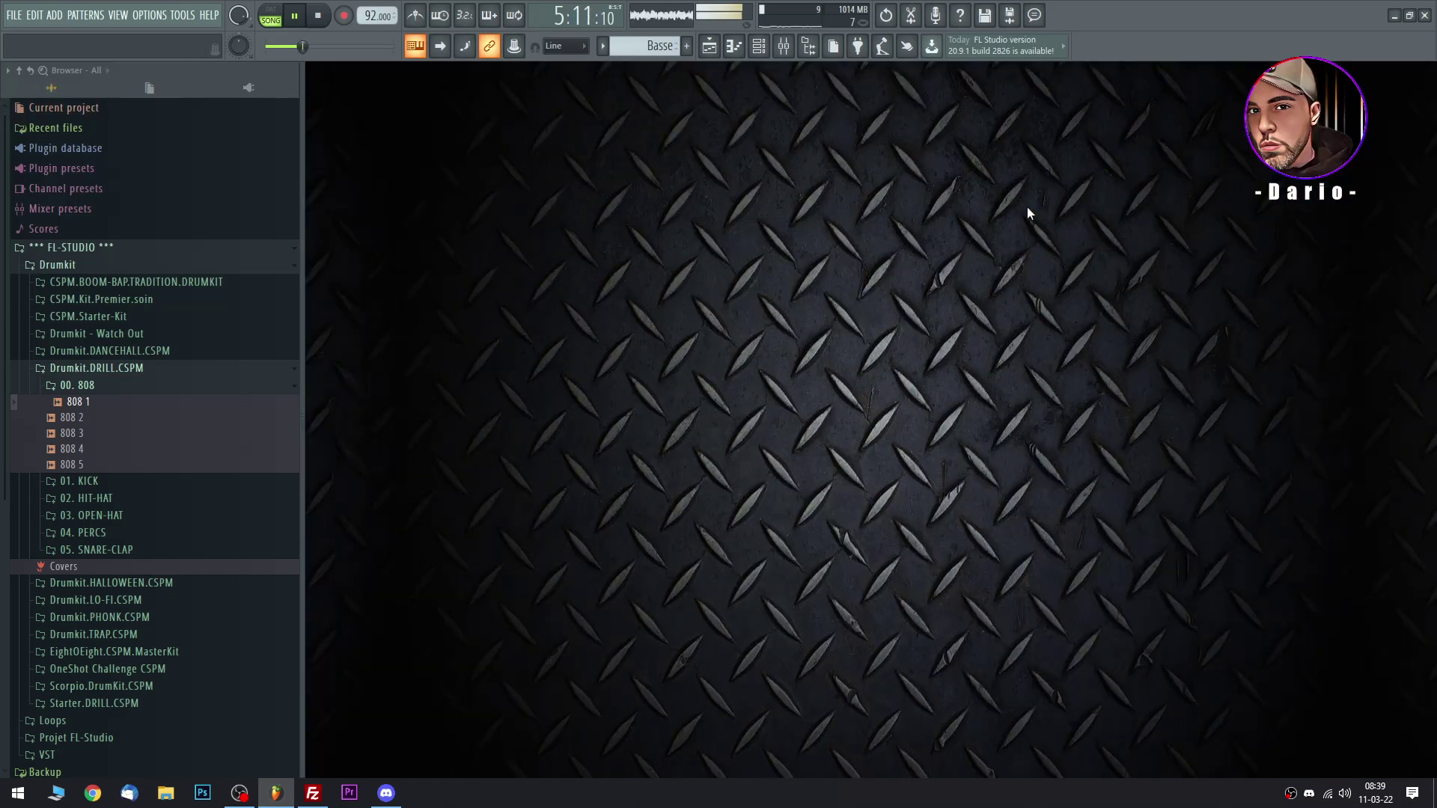
Copy the Basse channel's notes into the Piano 2 channel in the channel rack.
left_click(759, 47)
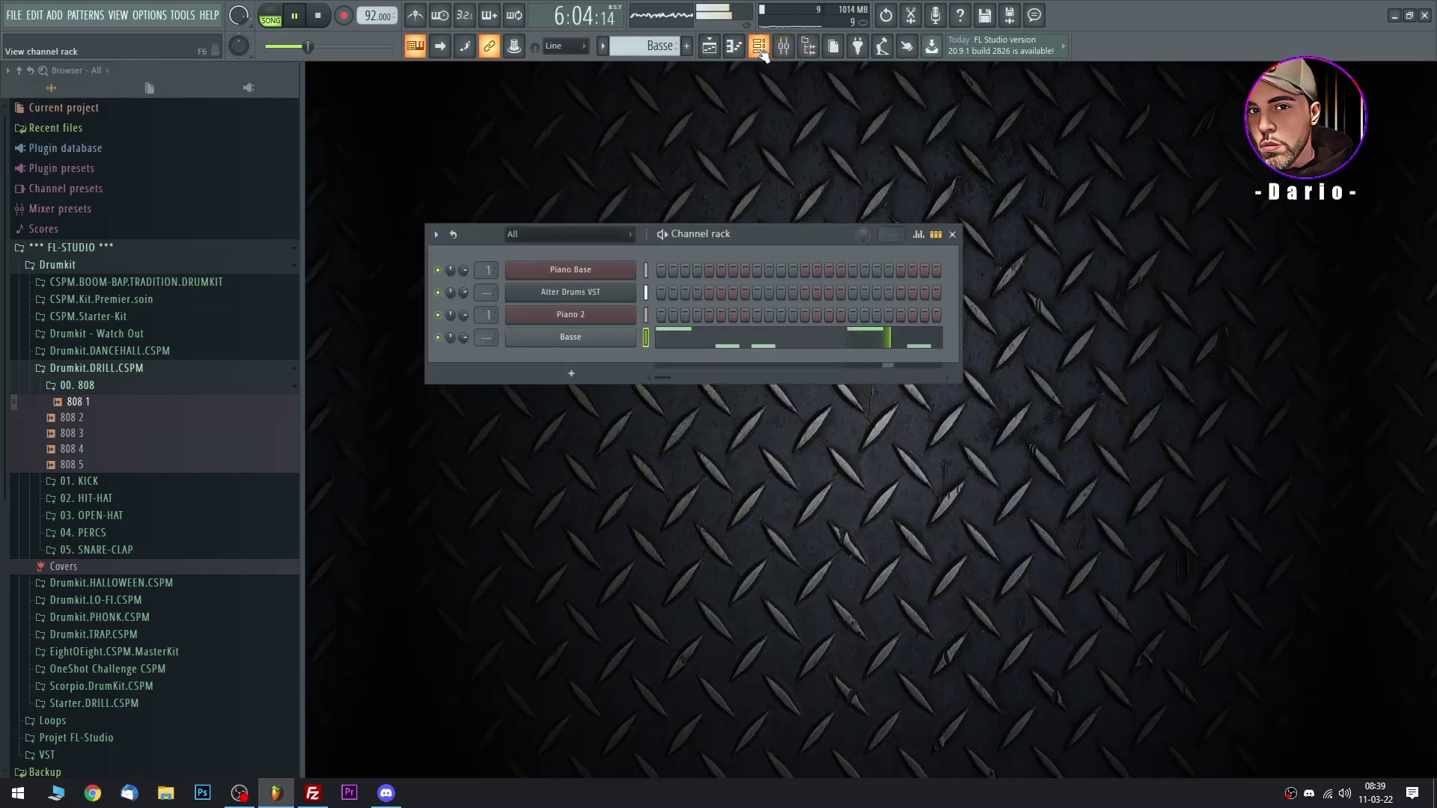
left_click(647, 316)
left_click(646, 337)
key("ctrl+c")
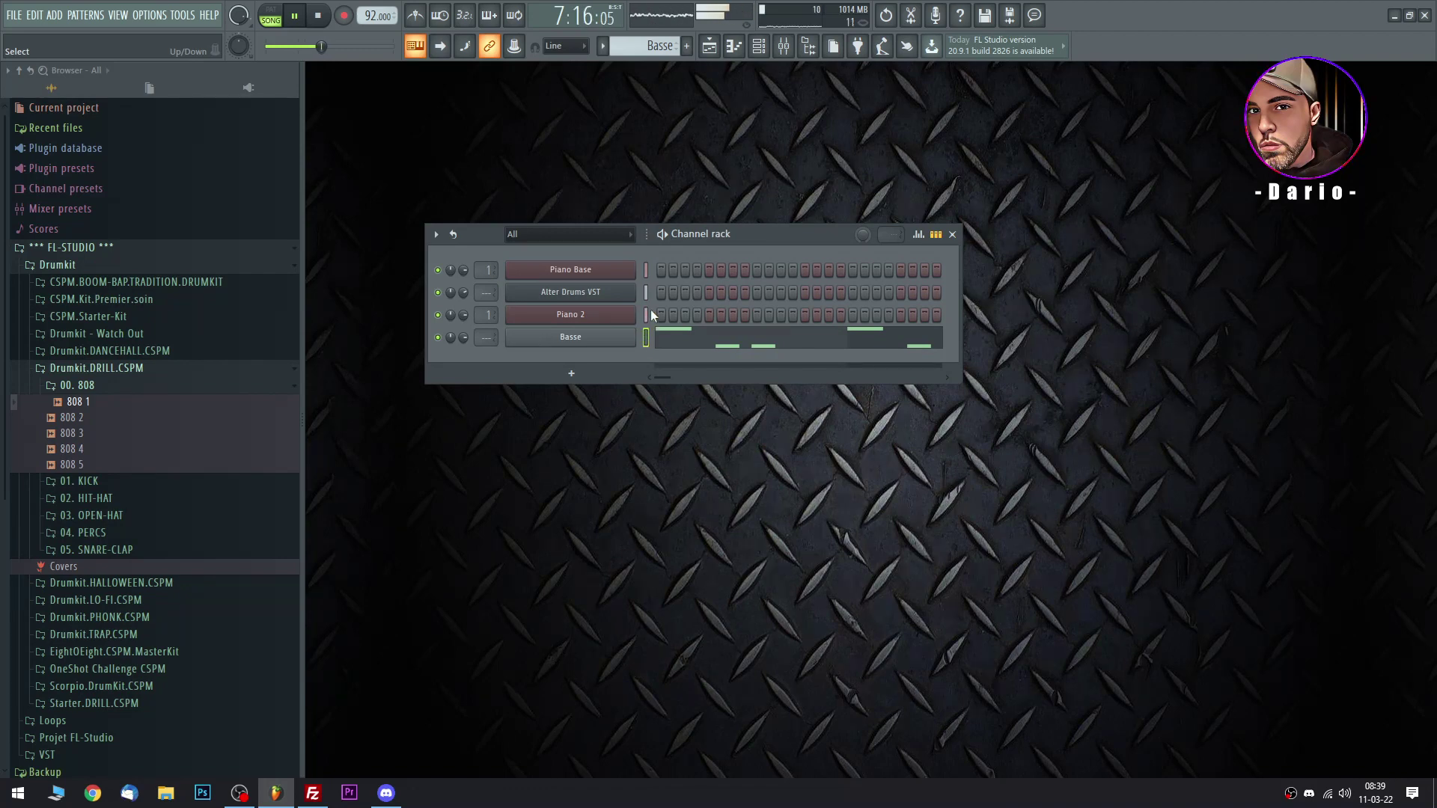
left_click(646, 315)
key("ctrl+v")
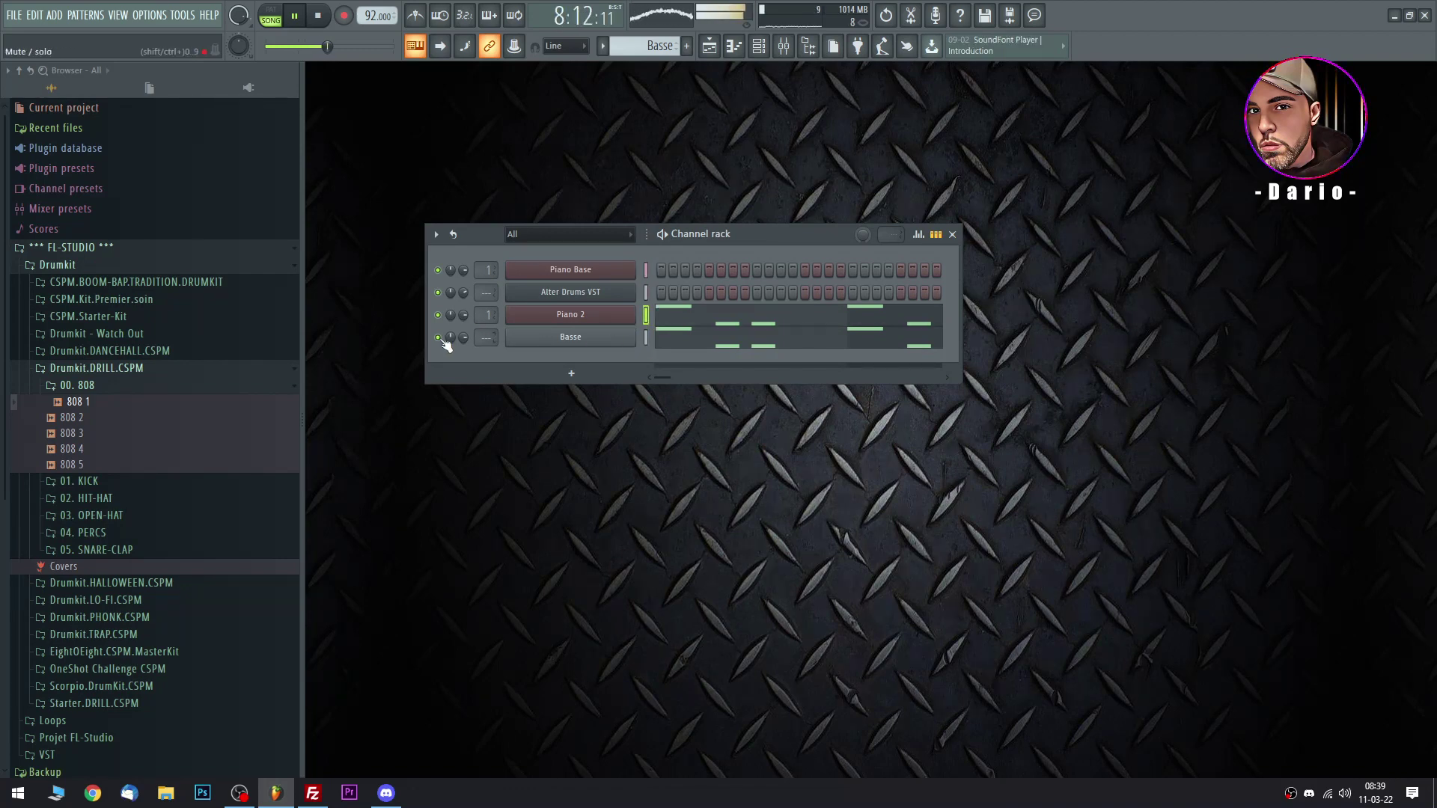
Open Piano 2's piano roll, lower its first note to A#5 and stop playback.
left_click(679, 318)
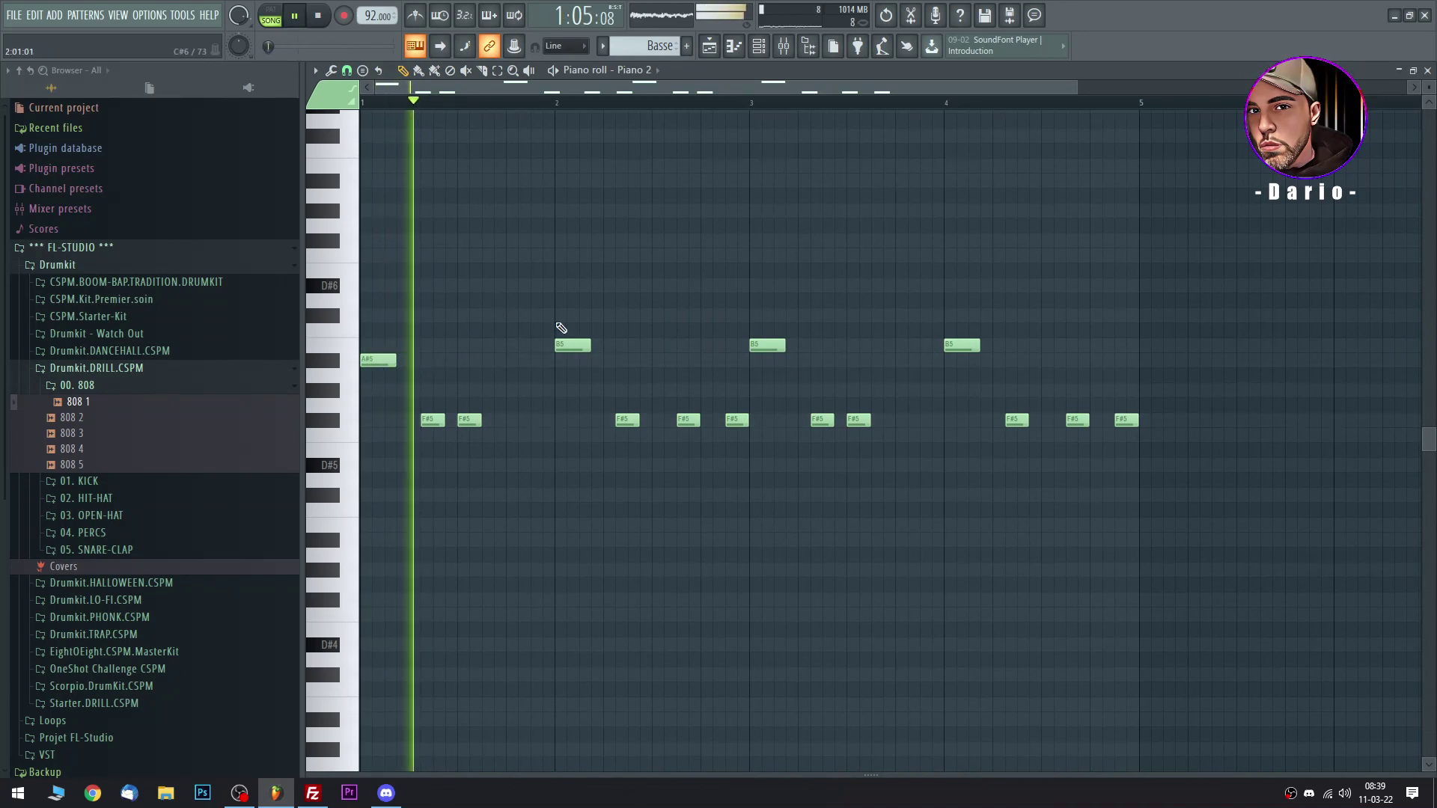
key("space")
Mute the Basse channel and transpose all the Piano 2 notes up one octave.
left_click(1427, 71)
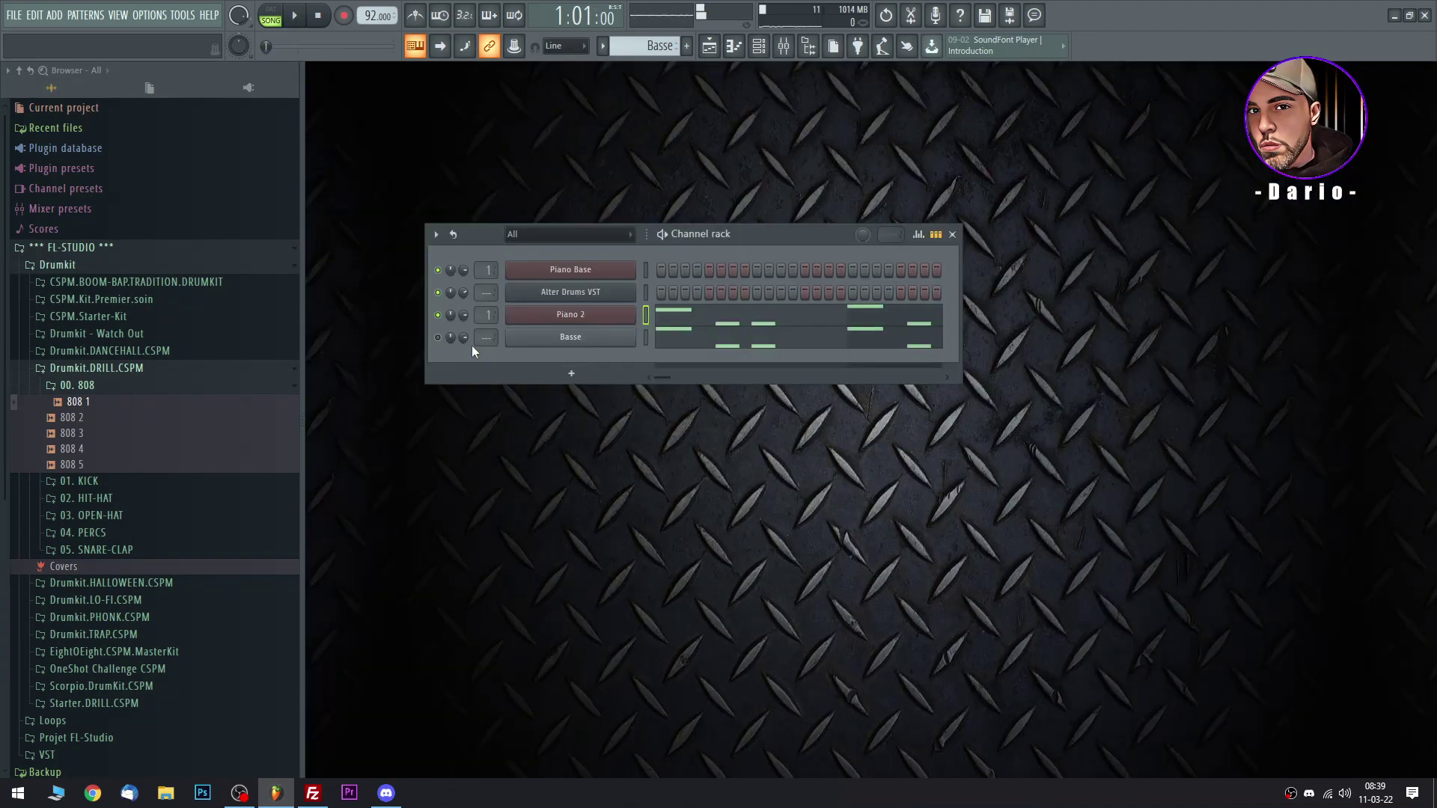
left_click(675, 320)
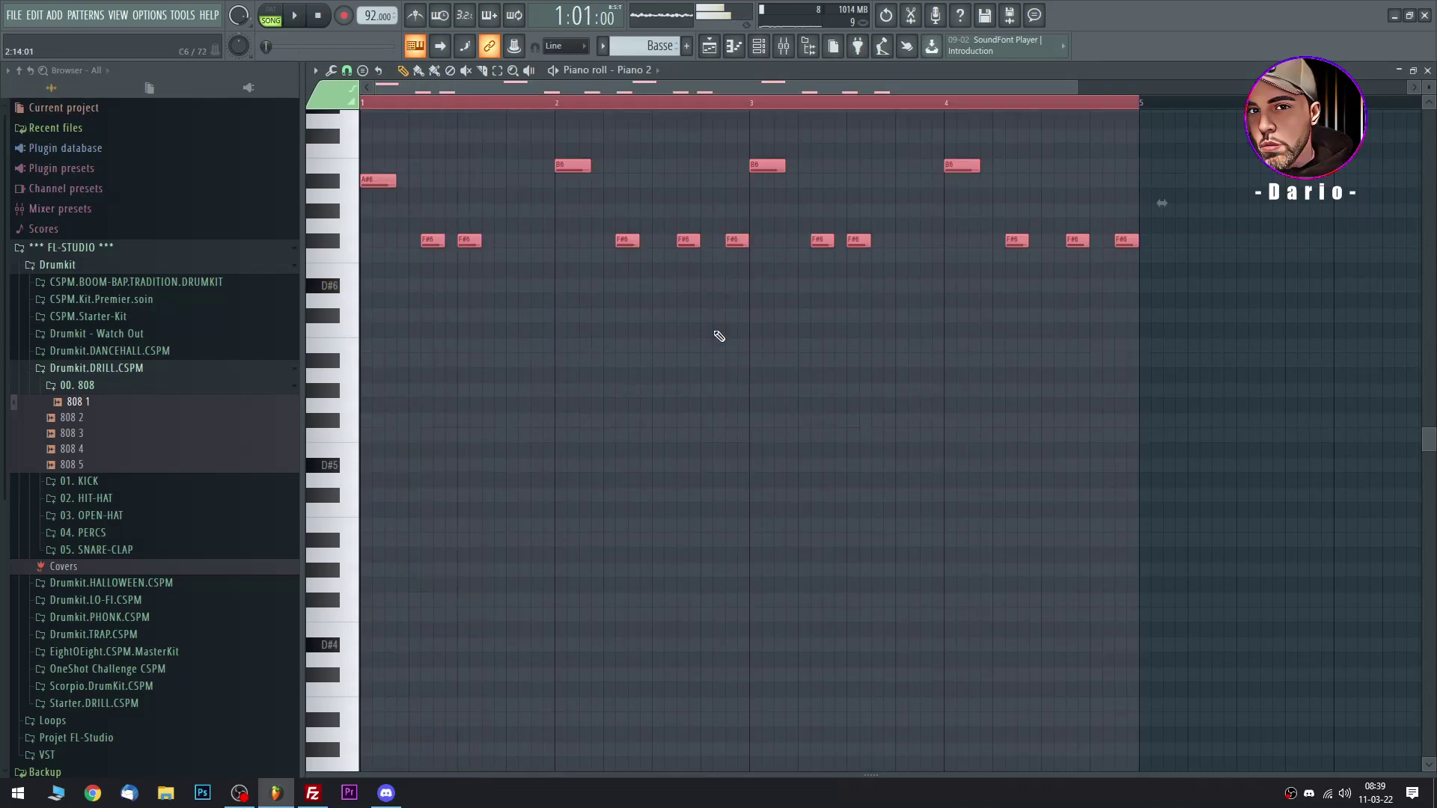
left_click(628, 375, "ctrl")
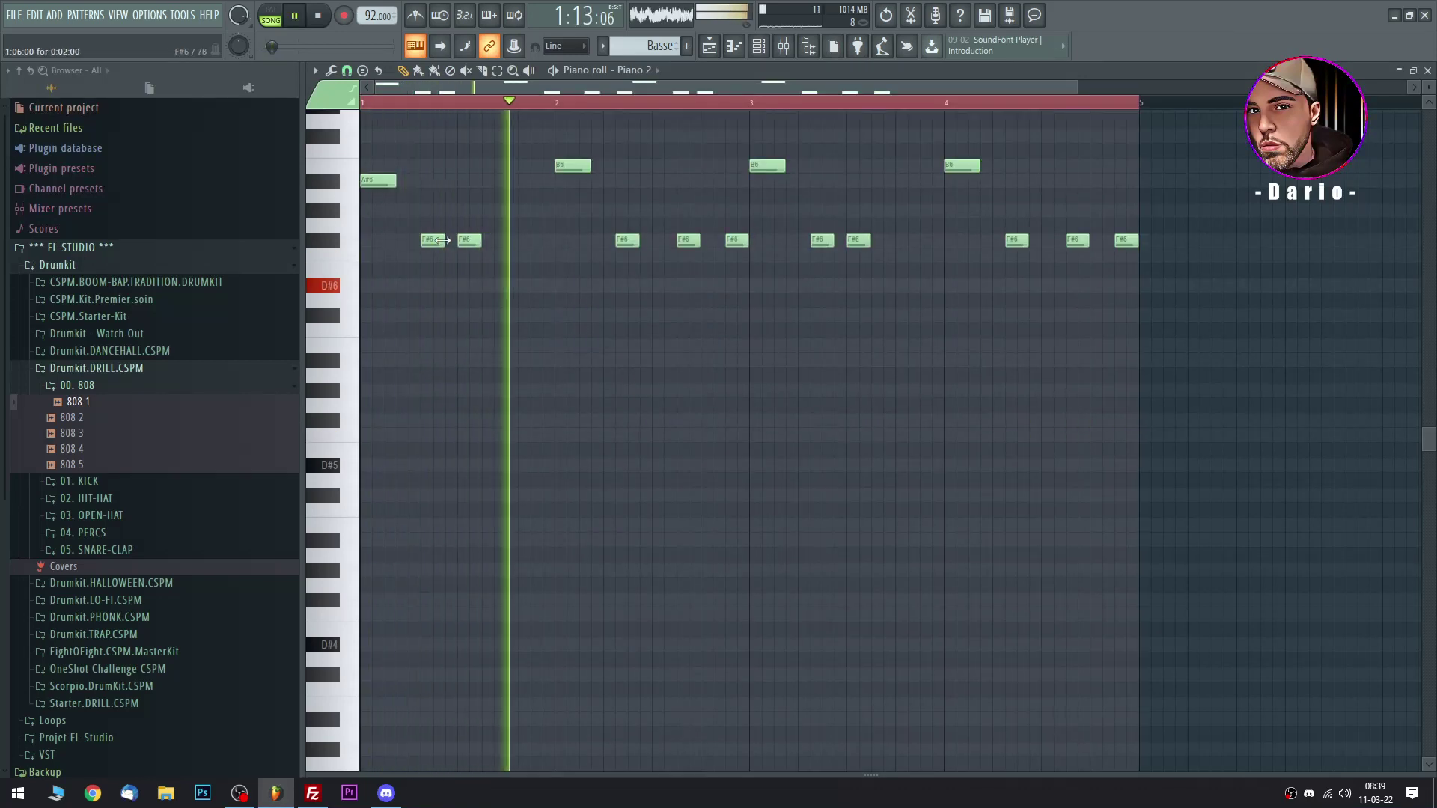
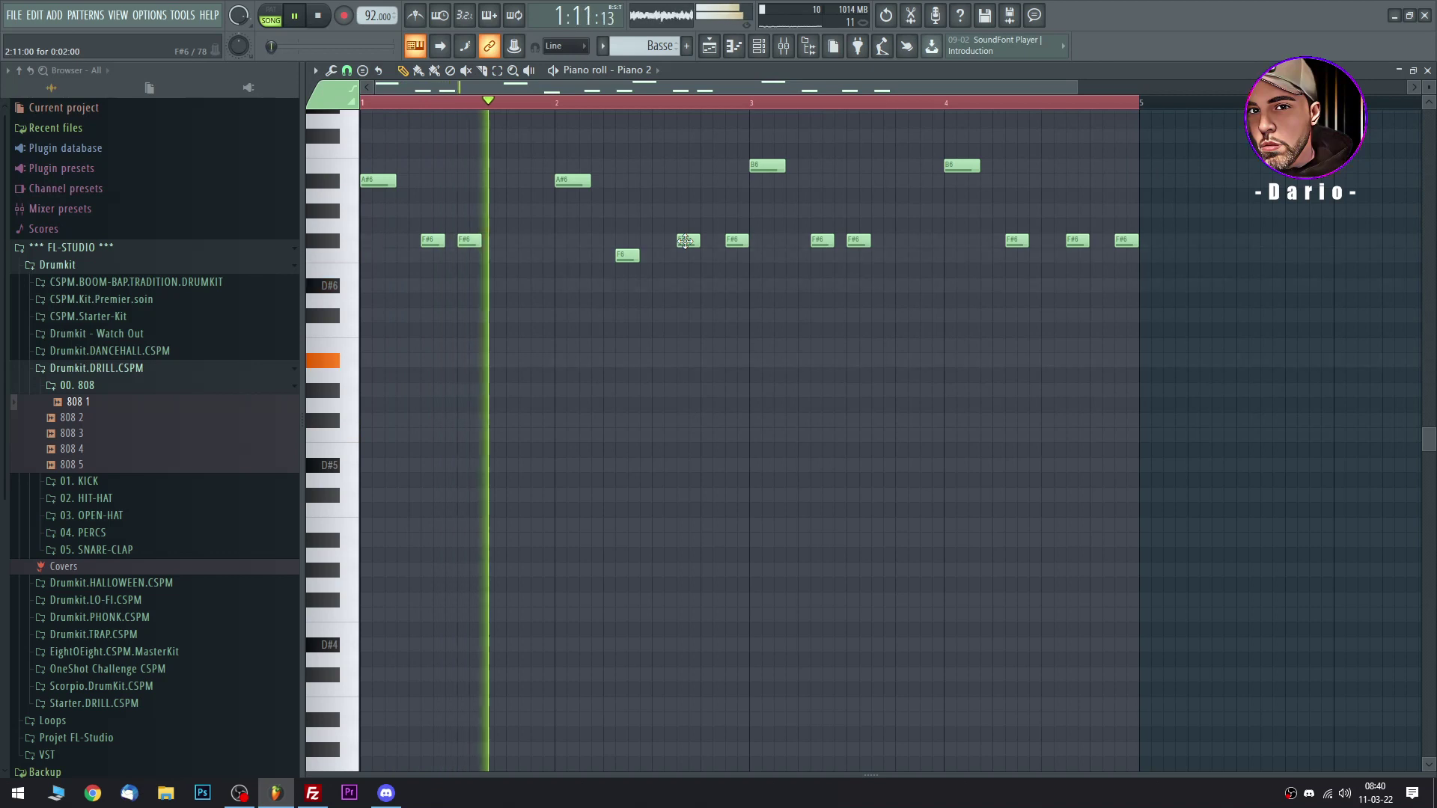
Lower bar 2's last two notes to F6 and bar 3's first note to A#6, moving bar 2's middle F6 earlier.
left_click_drag(684, 241, 736, 256)
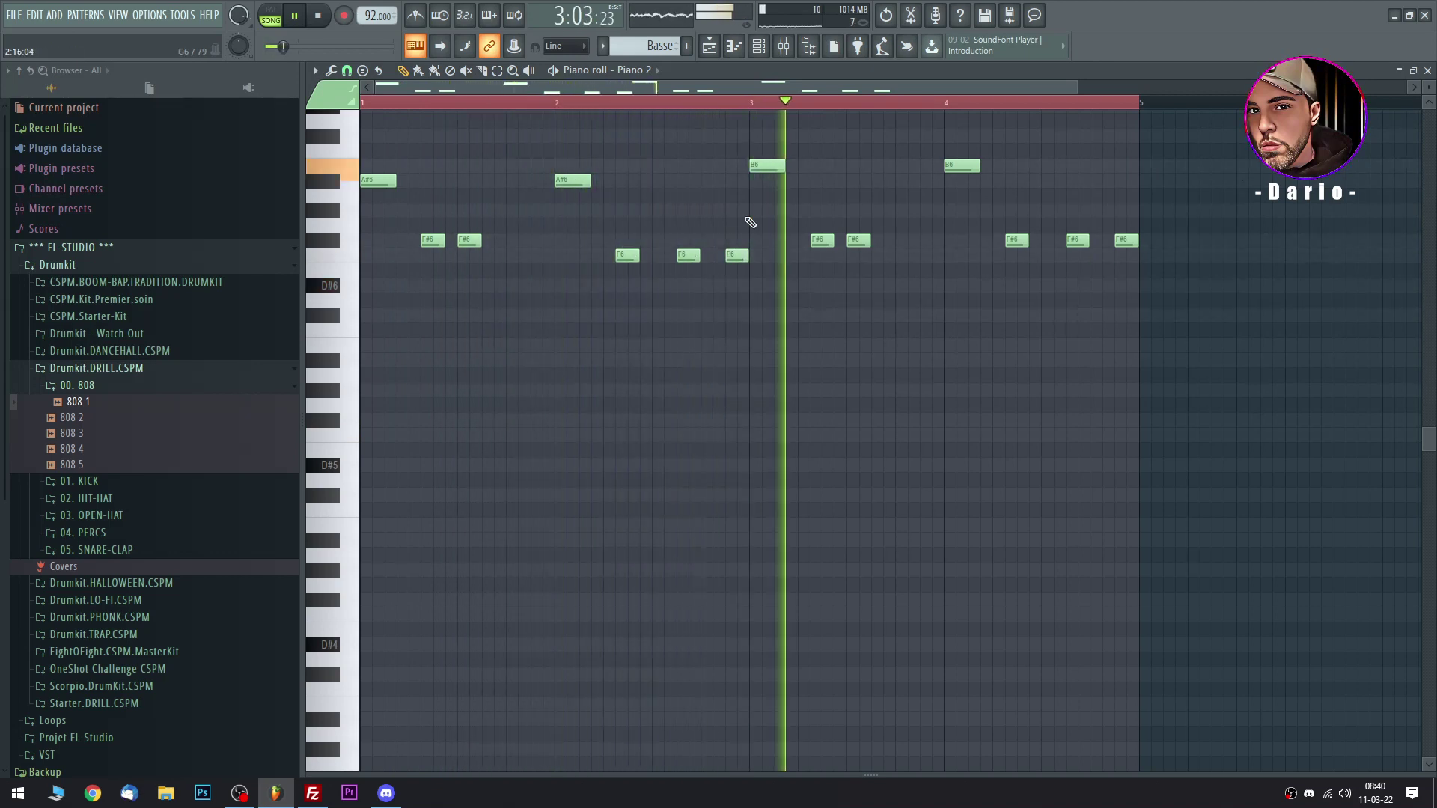
left_click_drag(762, 166, 763, 182)
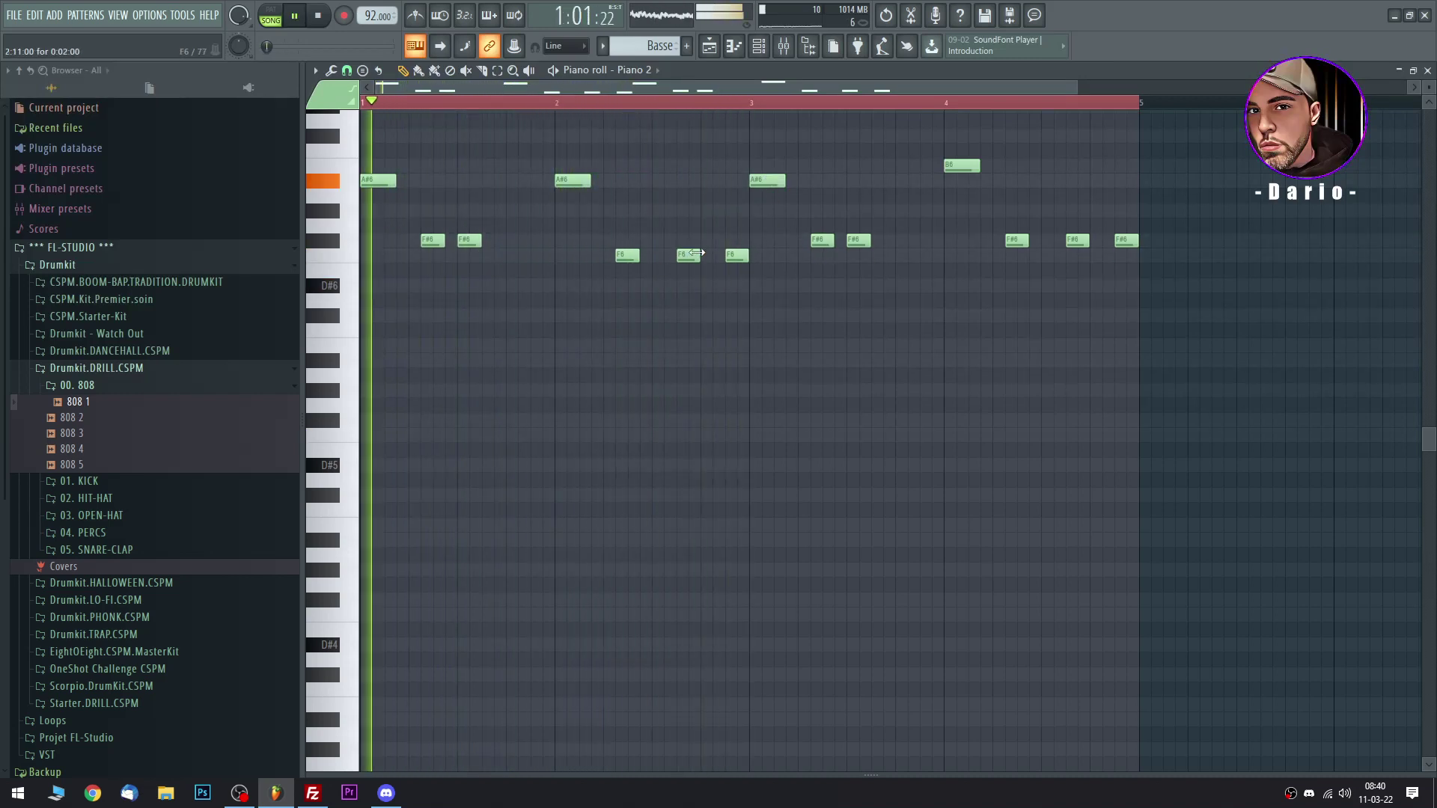
left_click_drag(696, 253, 671, 254)
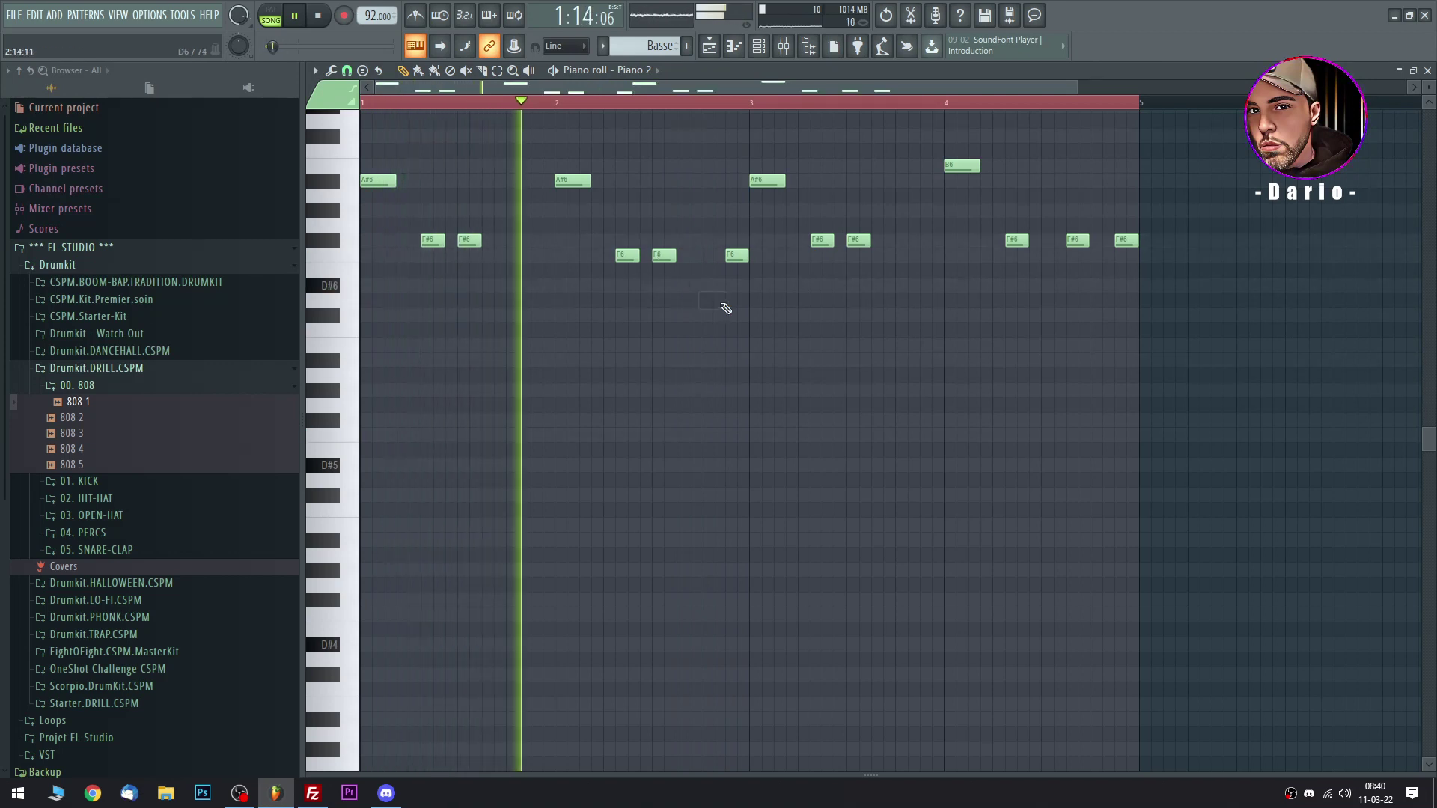
Delete all Piano 2 notes in bars 3 and 4 and replace them with a duplicate of the first two bars.
right_click(779, 185)
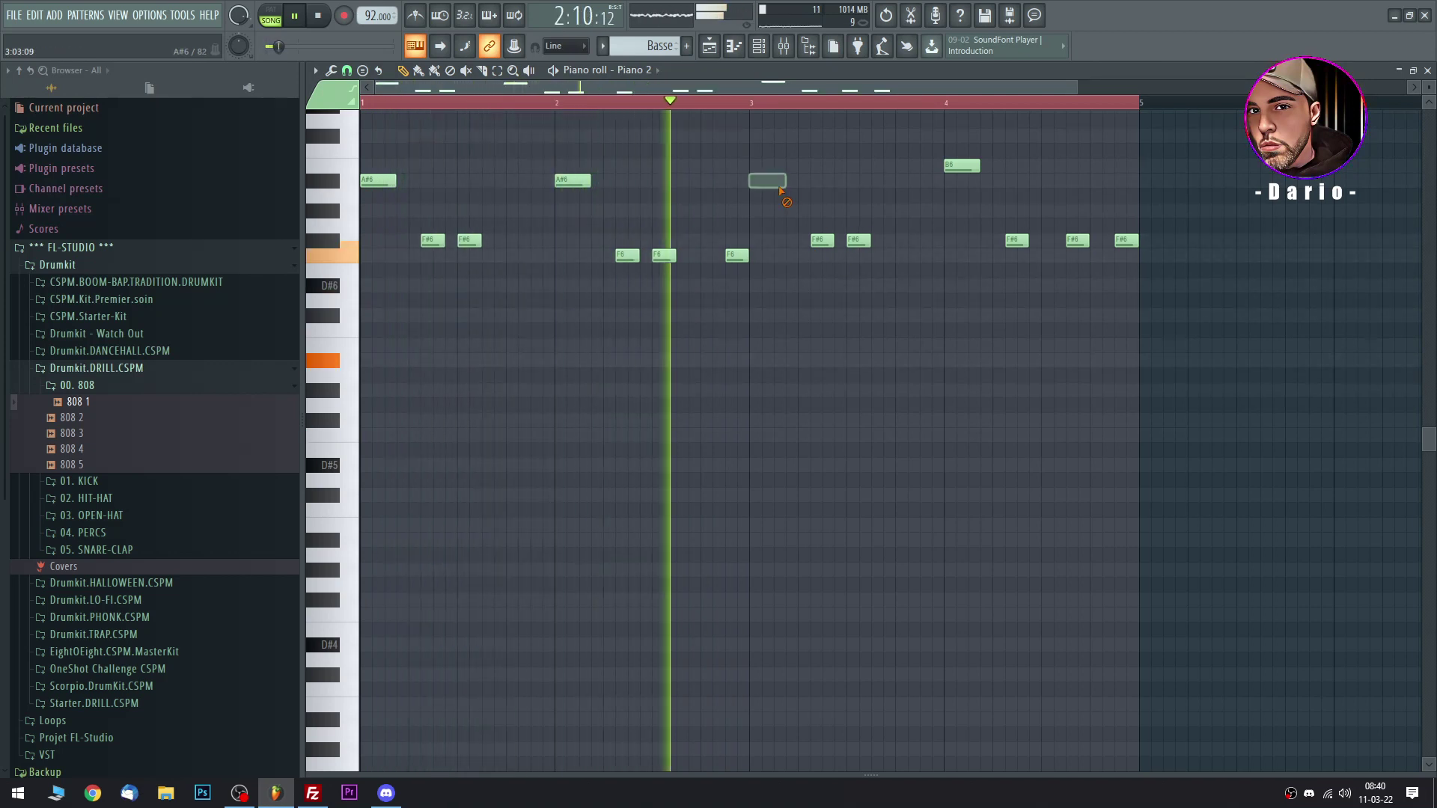
right_click(822, 241)
right_click(858, 241)
right_click(961, 167)
right_click(1016, 241)
right_click(1077, 241)
right_click(1127, 241)
key("ctrl+a")
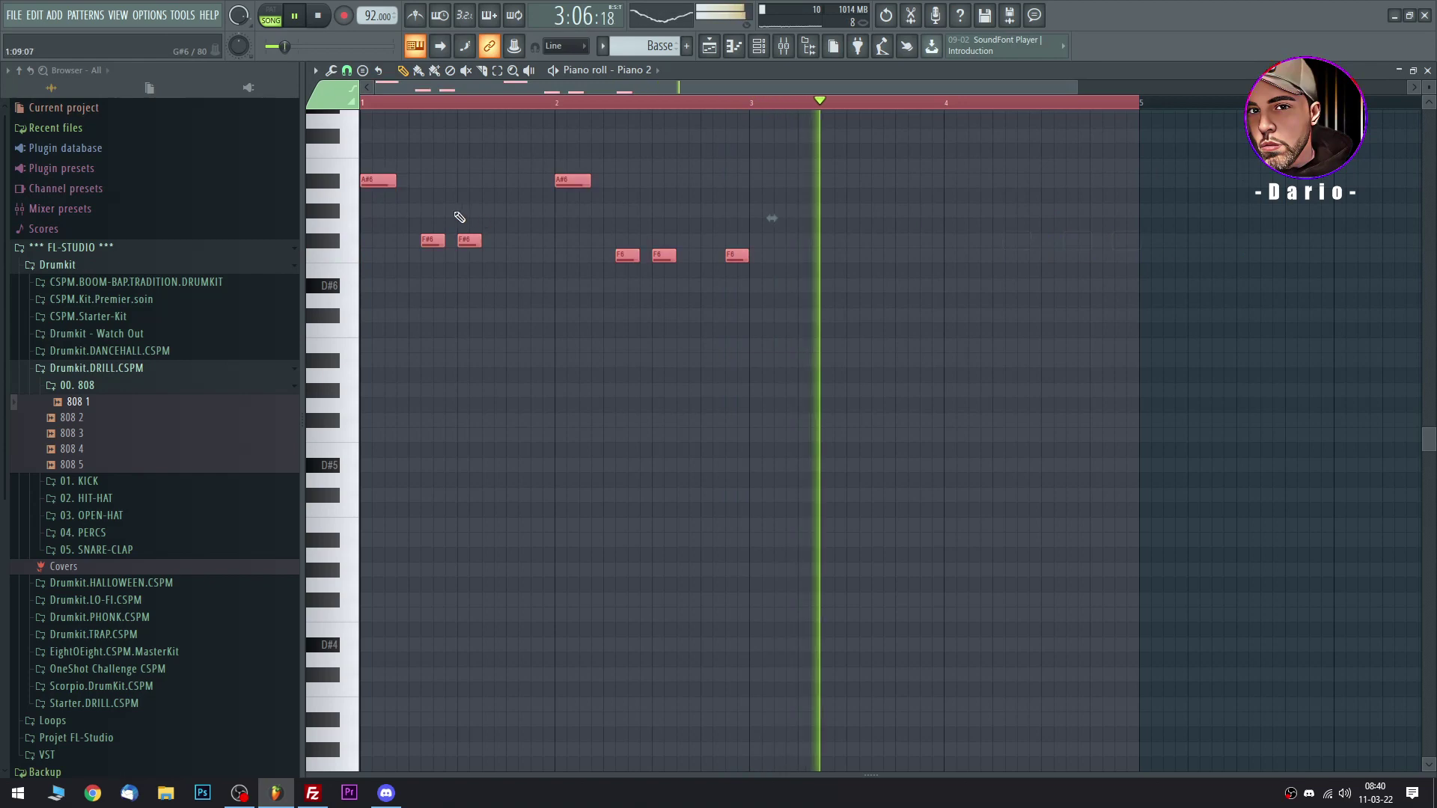
key("ctrl+b")
left_click(685, 165)
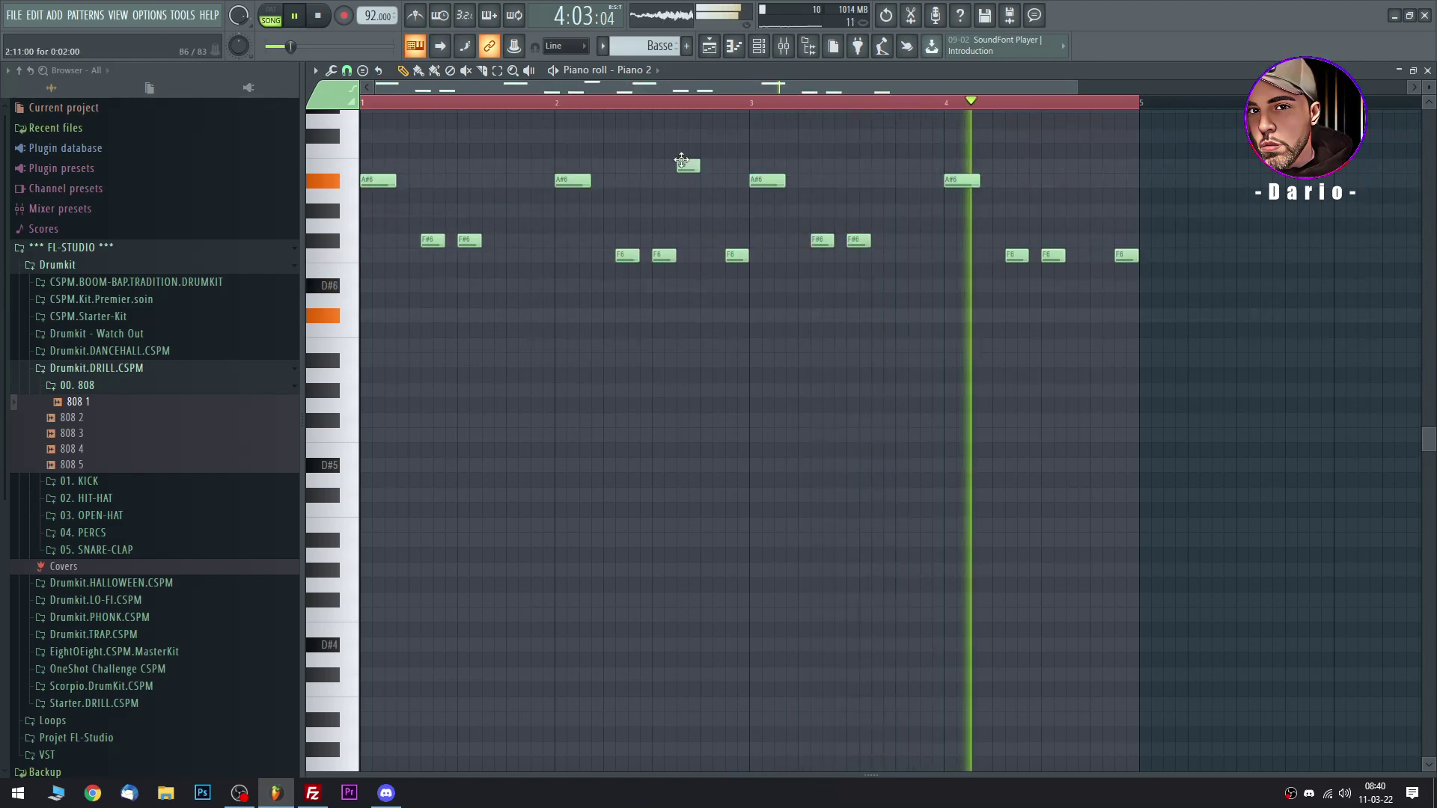
right_click(693, 167)
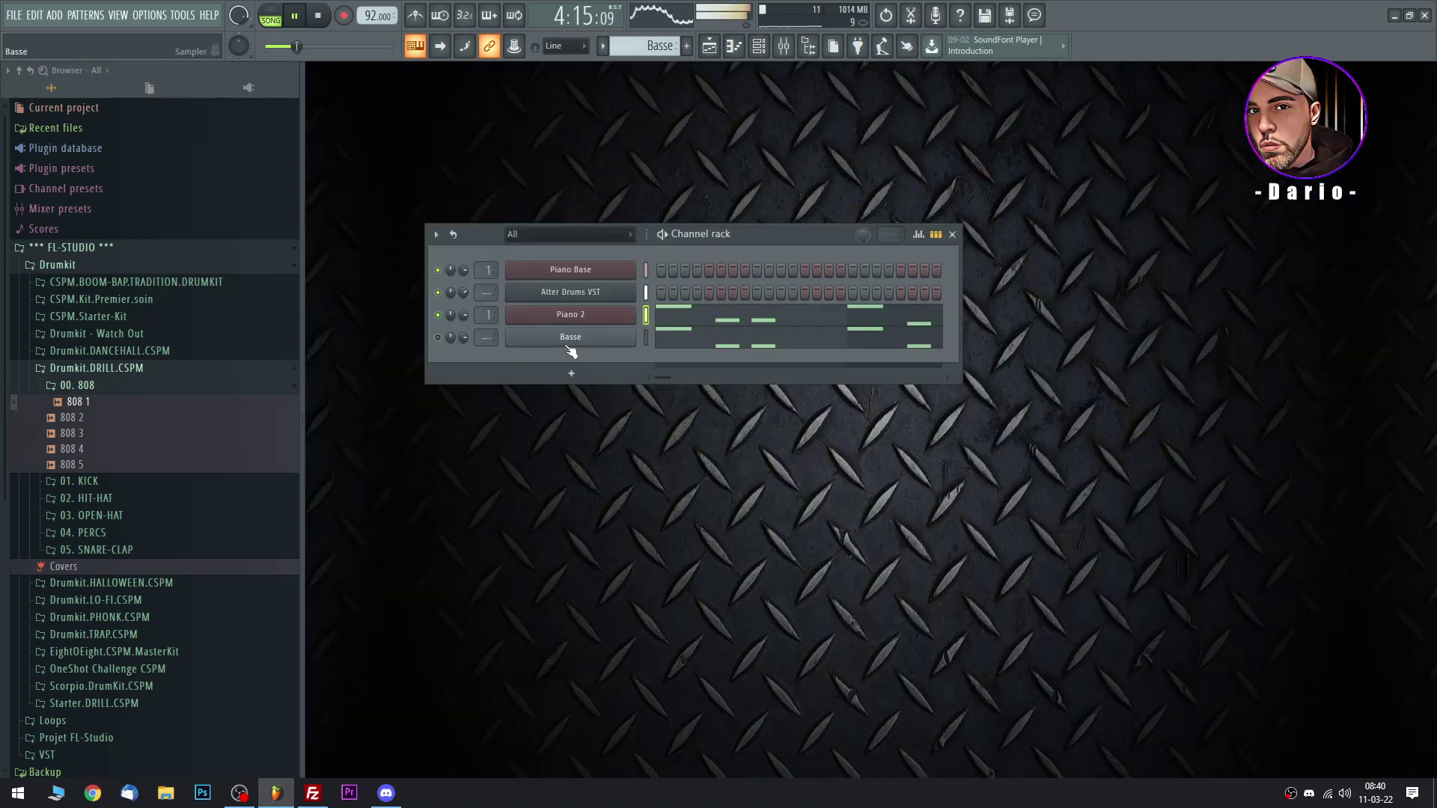
Cut the Piano 2 notes, paste them into the Basse channel and transpose them up one octave.
key("ctrl+x")
left_click(646, 339)
key("ctrl+v")
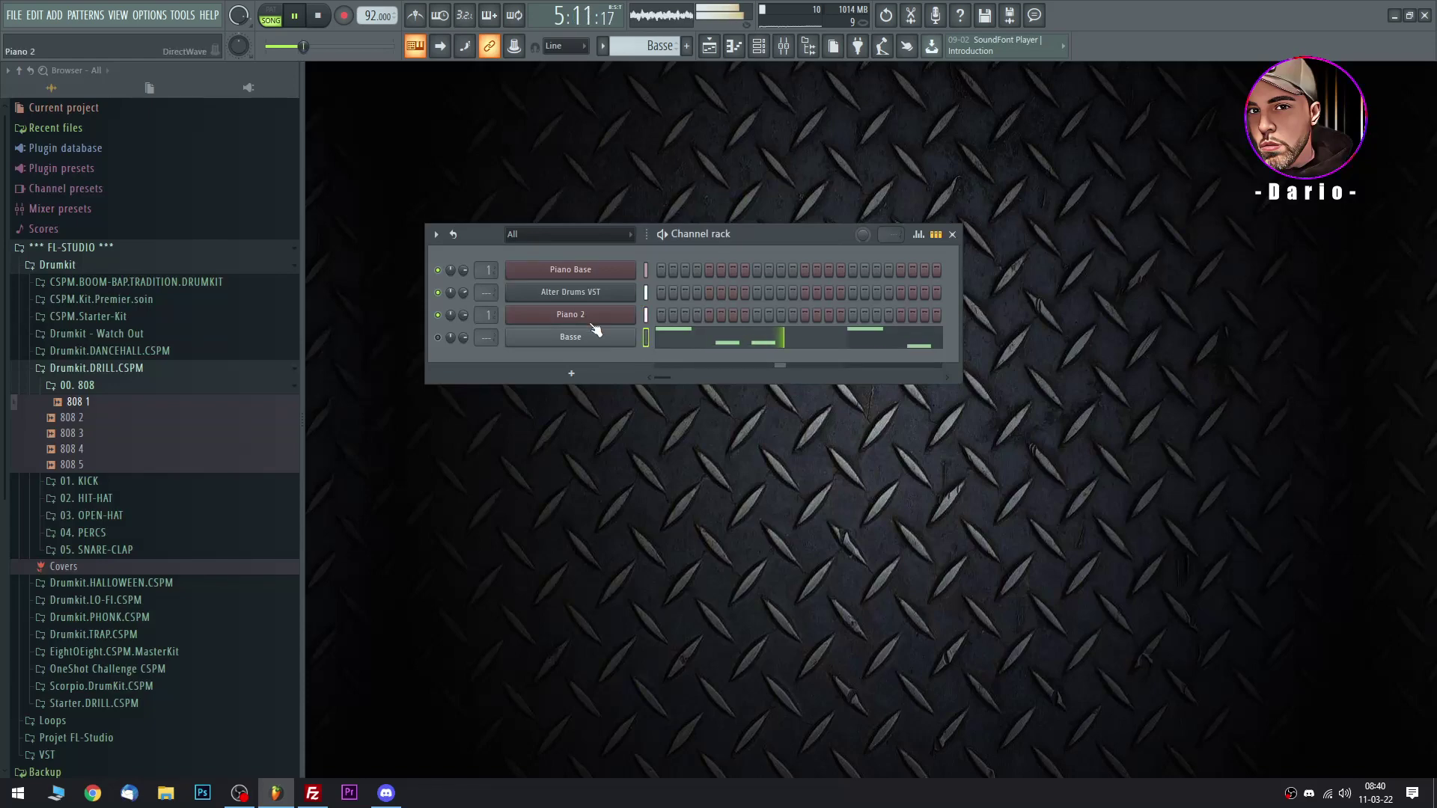
left_click(731, 336)
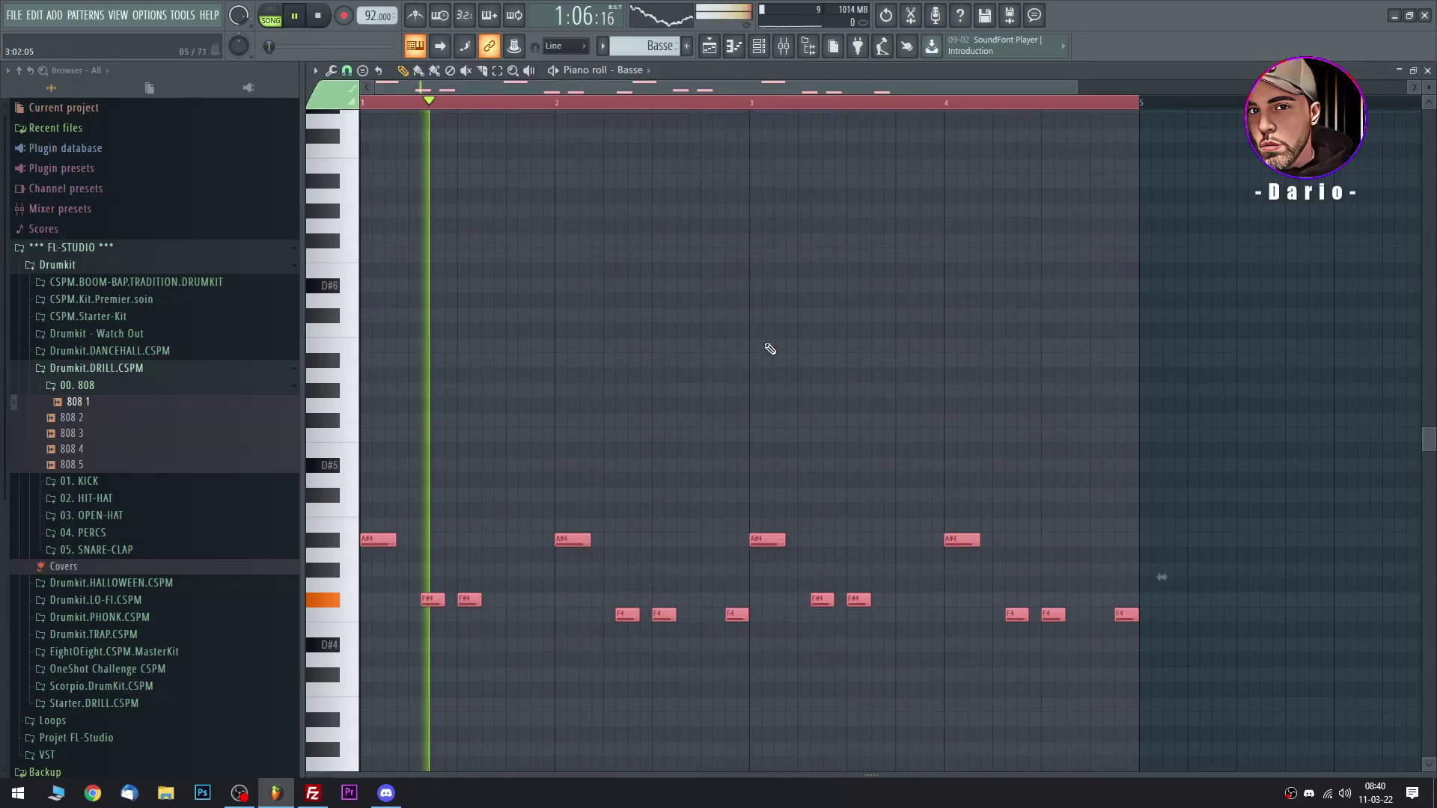
key("ctrl+Up")
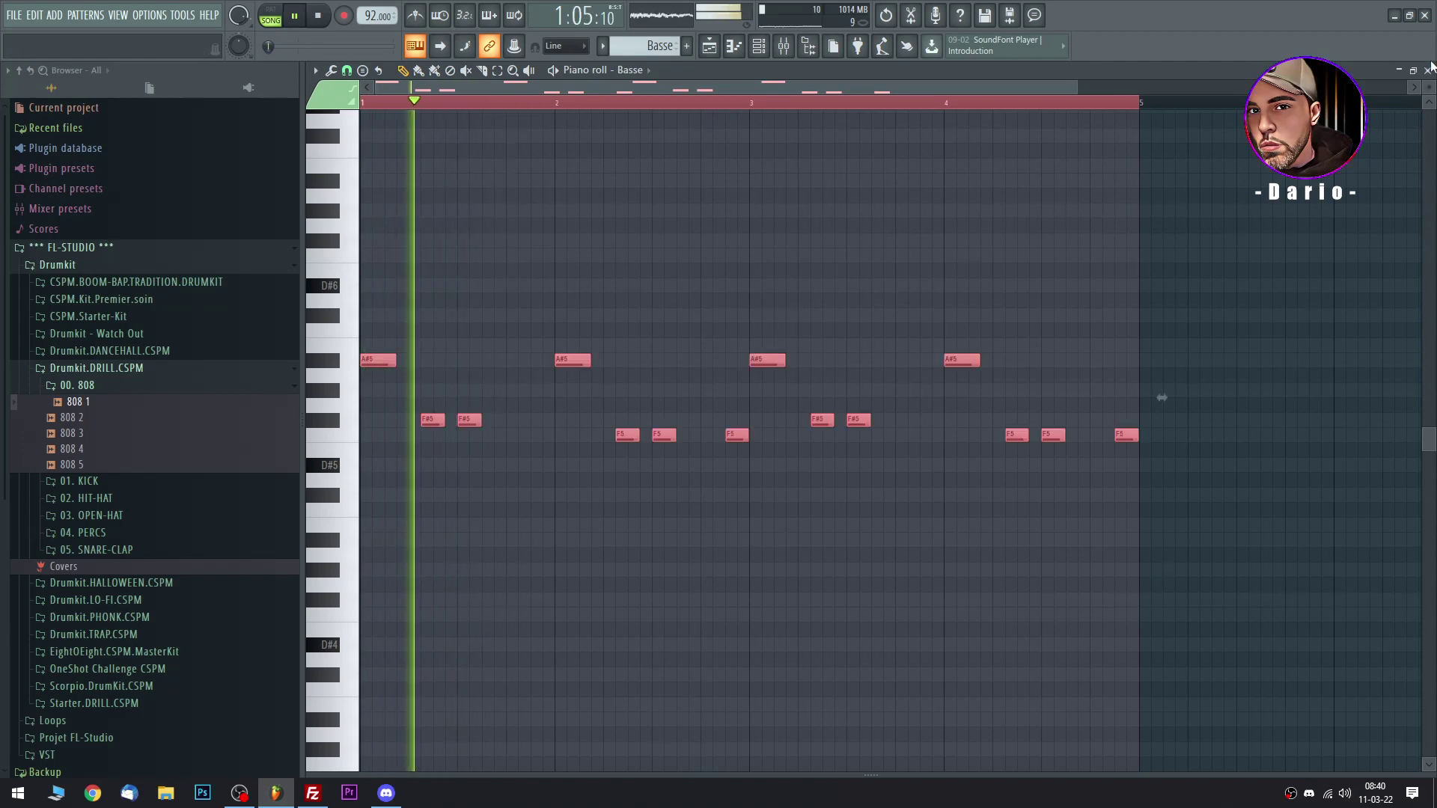
Open the Basse channel's 808 1 sample in the Edison audio editor and add region markers to it.
key("F7")
left_click(570, 340)
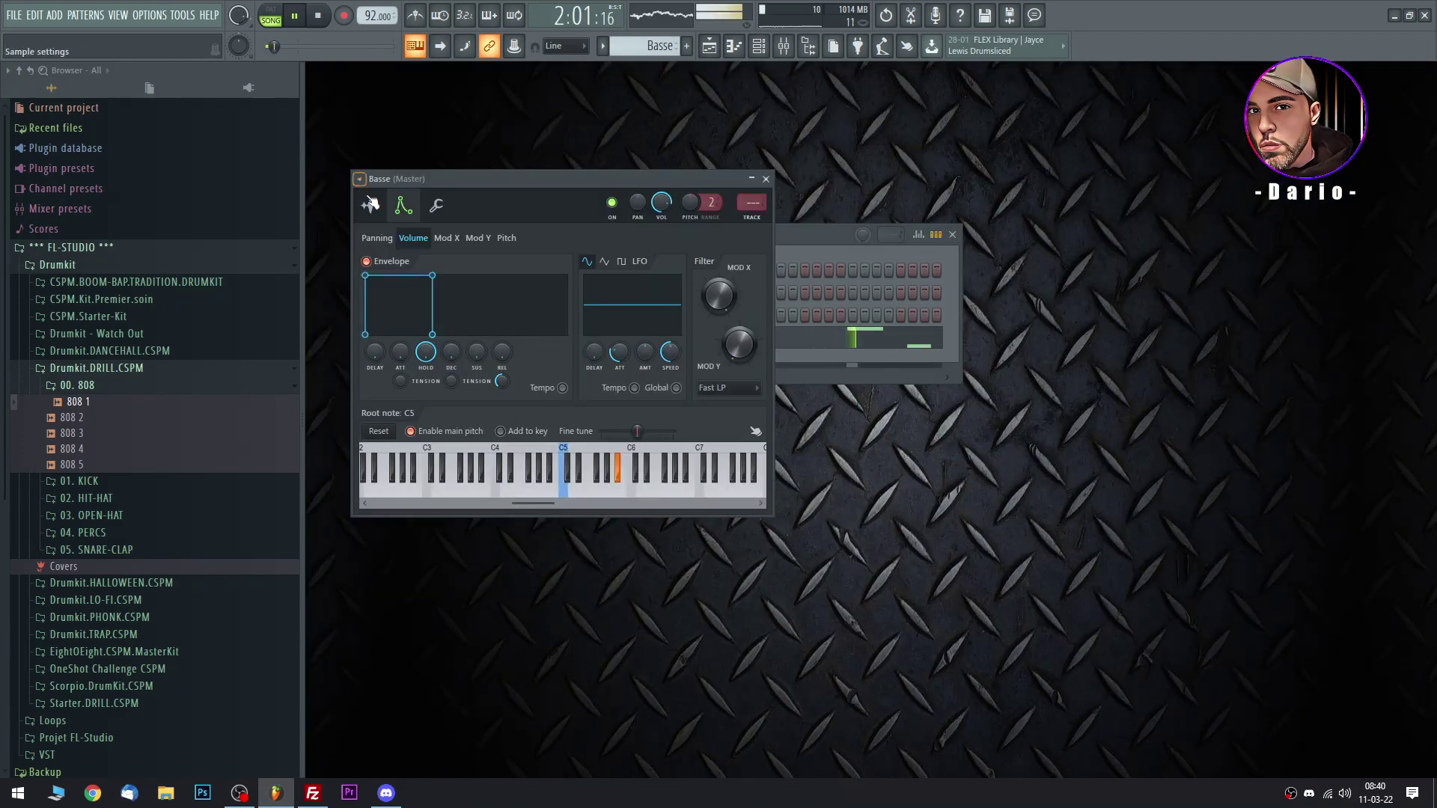
left_click(371, 204)
right_click(522, 437)
left_click(558, 477)
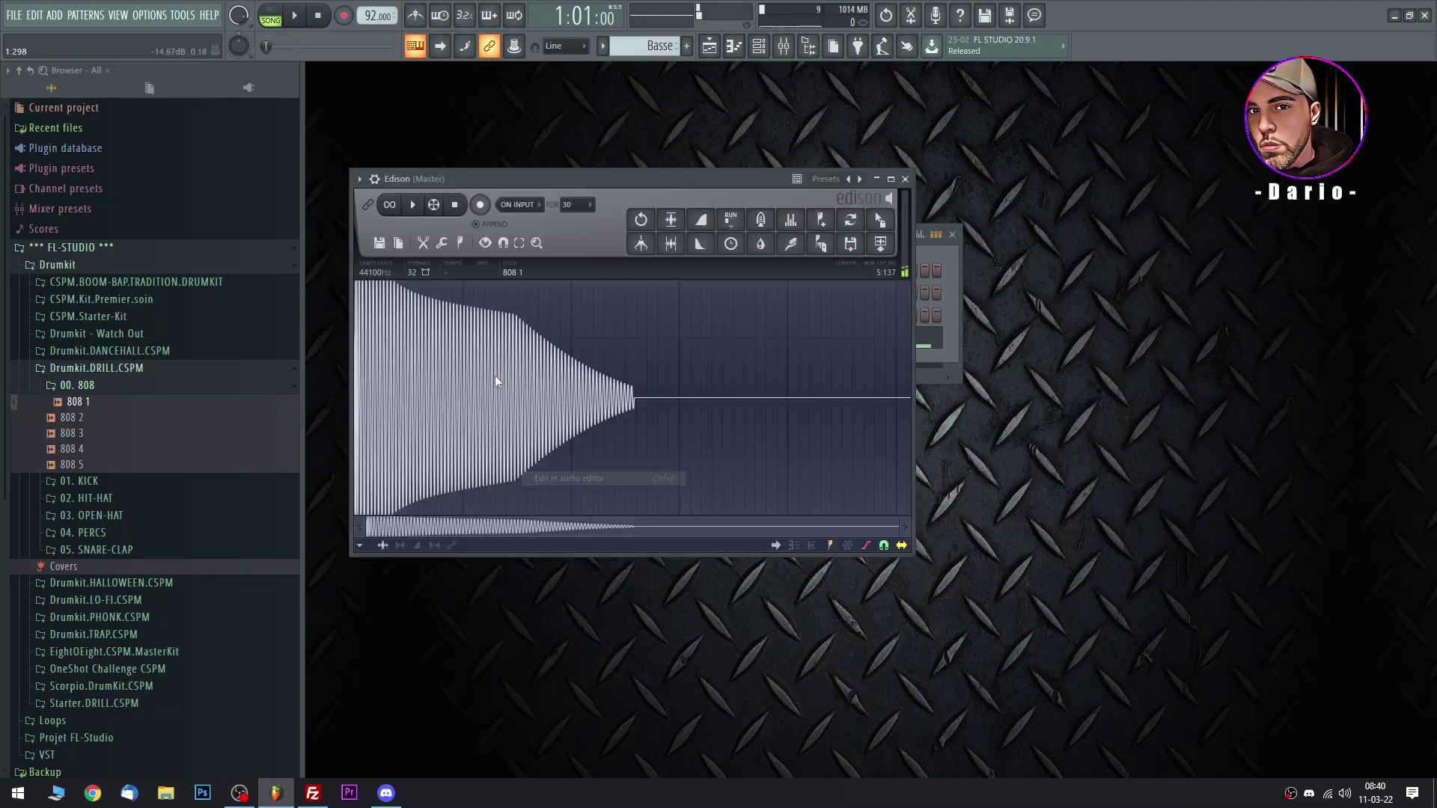
mouse_move(535, 442)
left_click(607, 630)
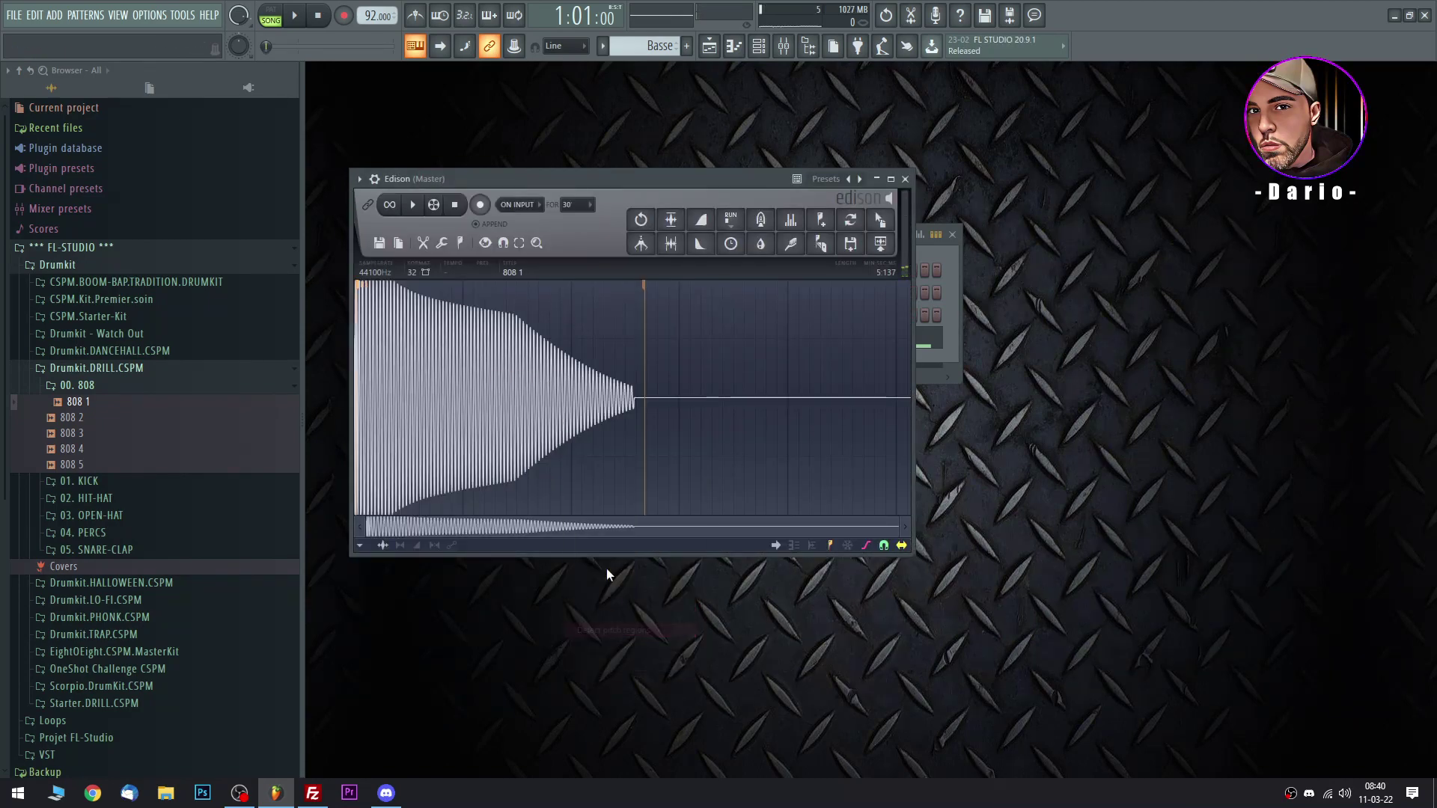
Enlarge the Edison window and examine the beginning of the 808 1 waveform closely.
left_click_drag(911, 557, 1365, 633)
scroll(475, 411, "up", 2)
scroll(474, 412, "up", 2)
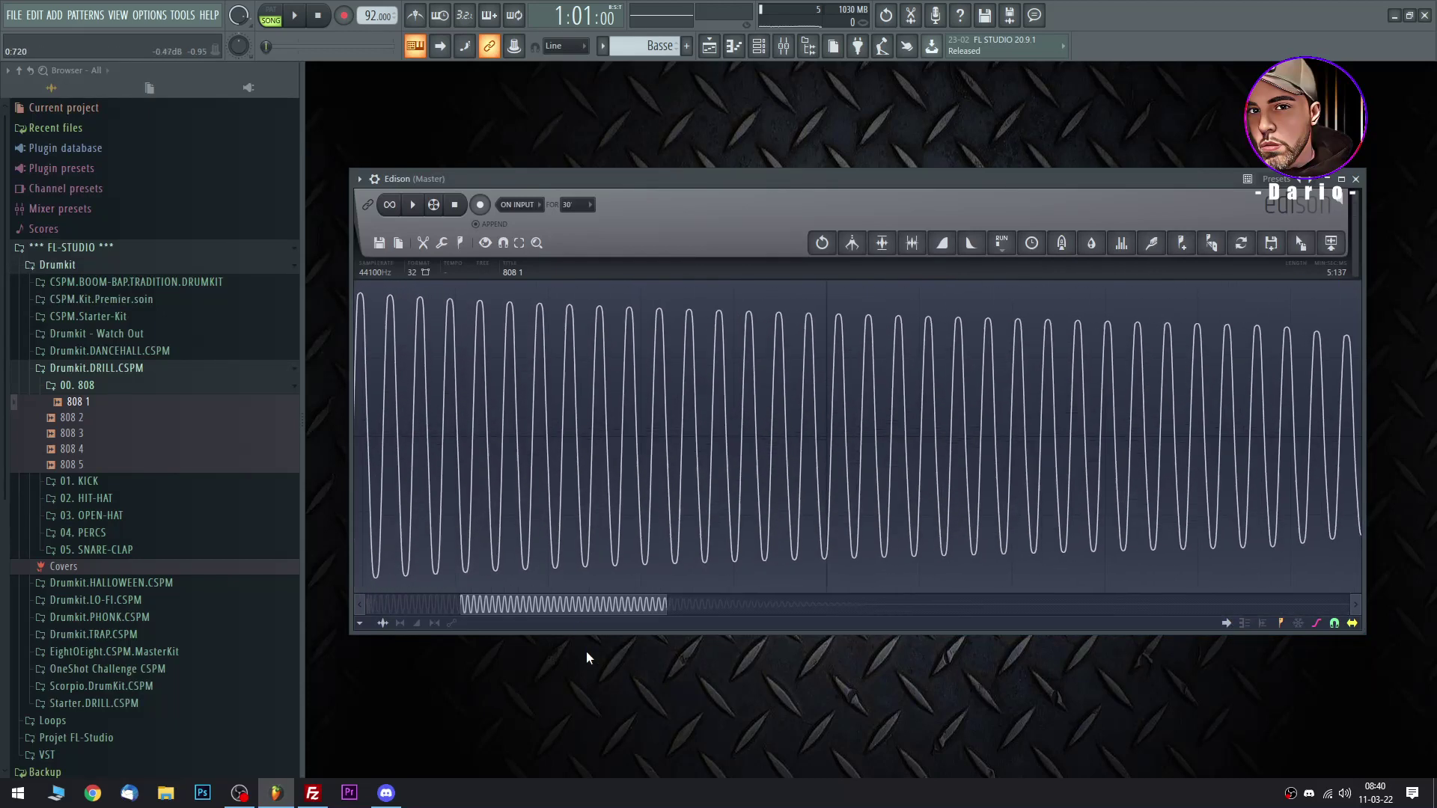
left_click_drag(585, 605, 474, 482)
scroll(424, 433, "up", 3)
scroll(424, 432, "up", 2)
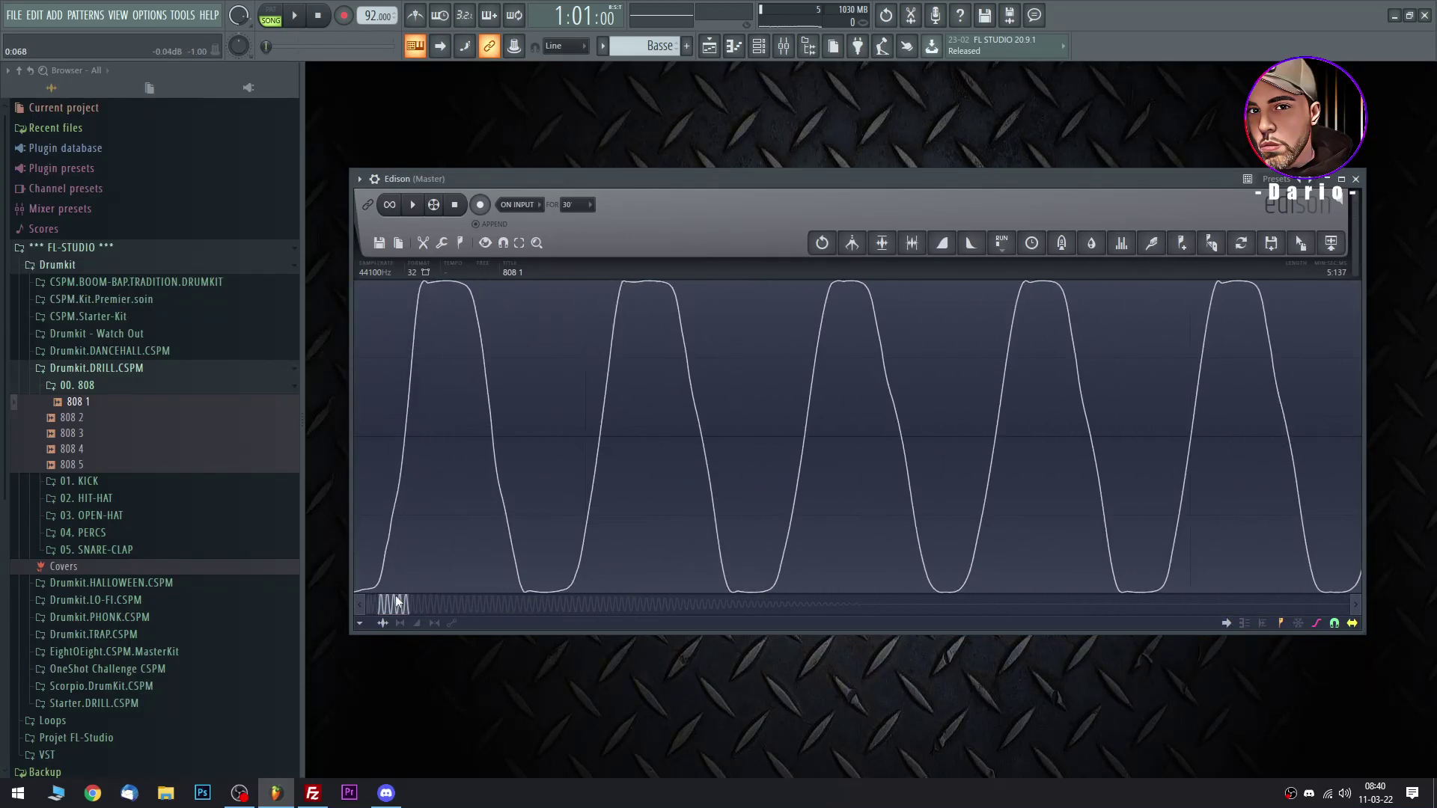
left_click_drag(395, 595, 359, 606)
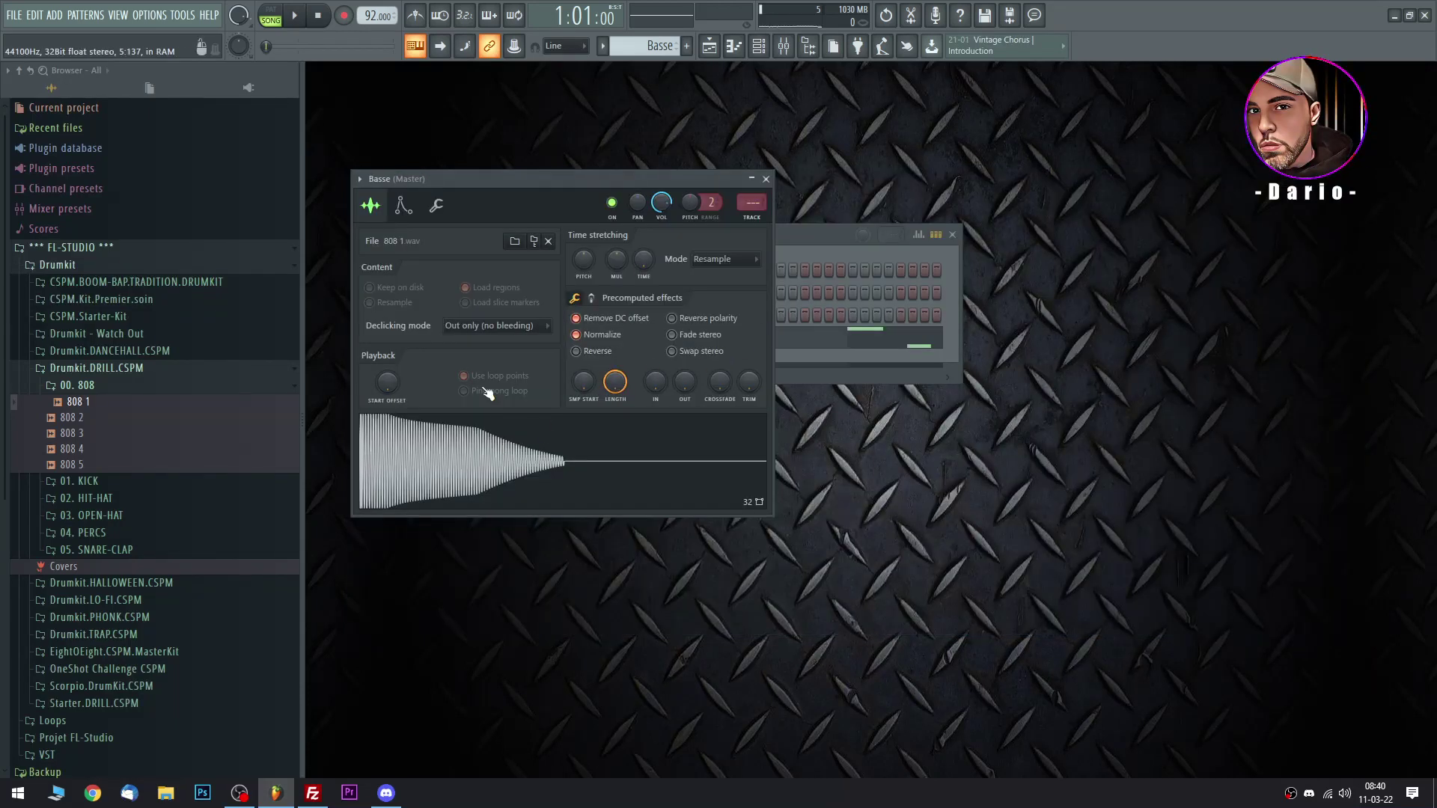
Set the Basse channel's root note to B4 and close its channel settings.
left_click(410, 207)
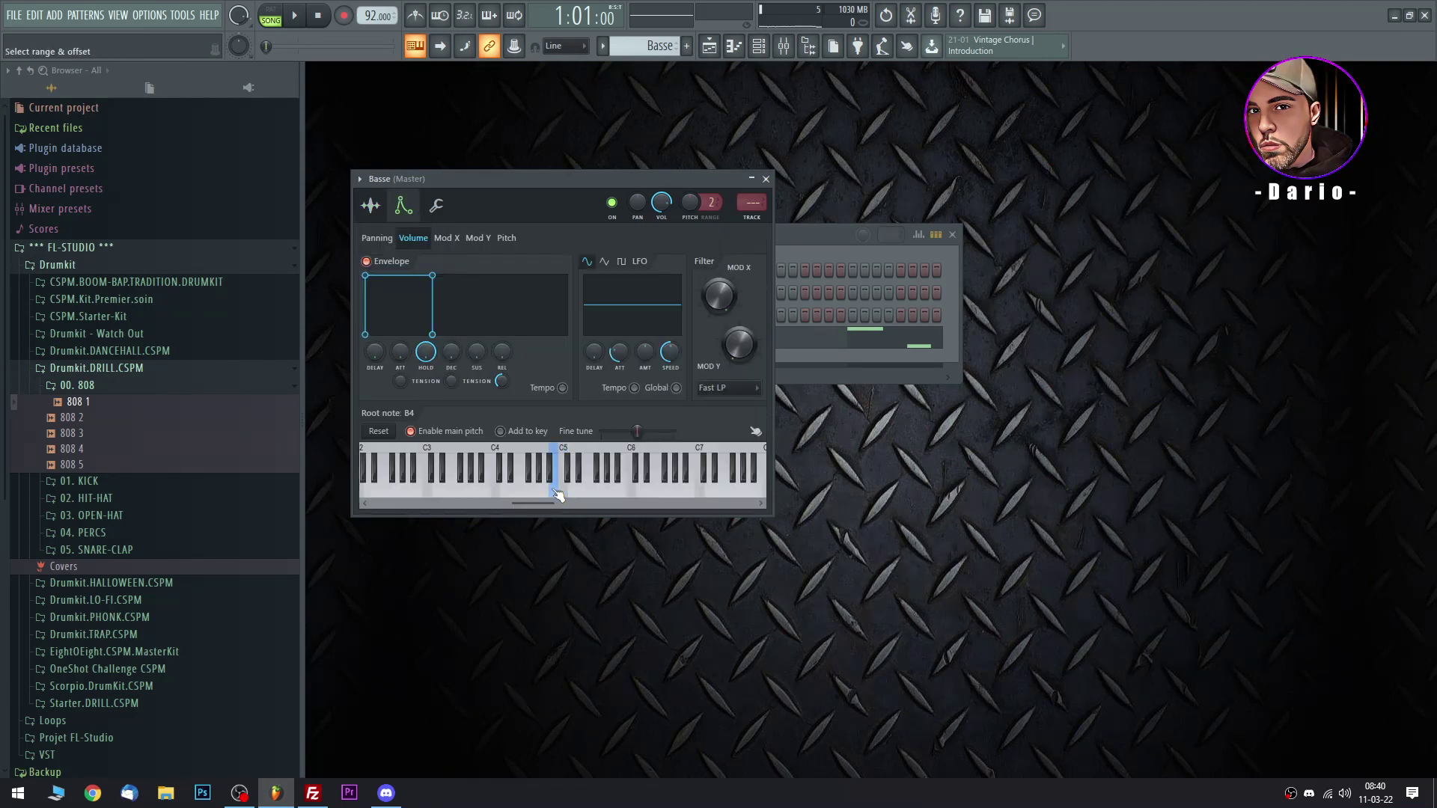
left_click_drag(543, 186, 874, 243)
key("Escape")
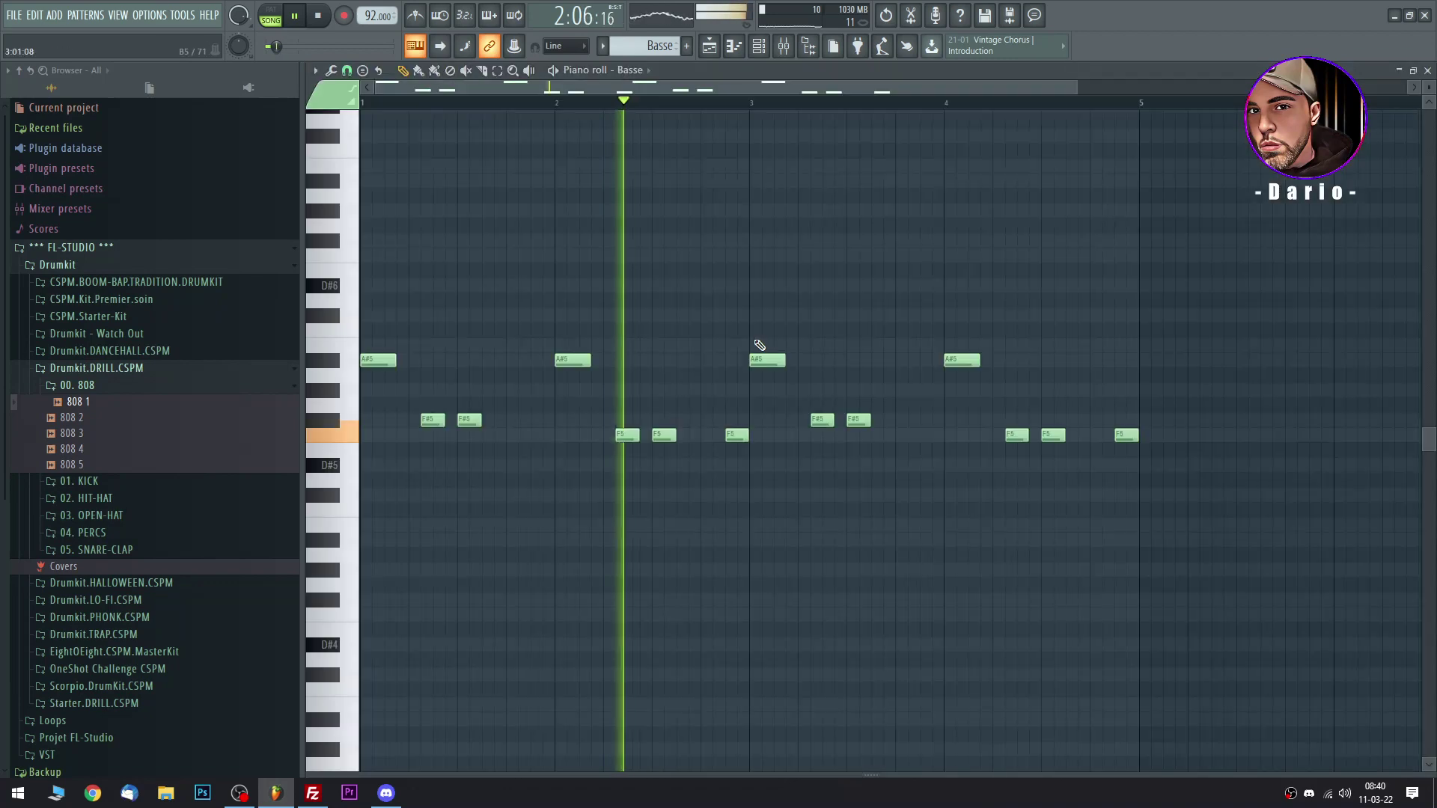
Change the piano roll snap, shorten all the Basse notes slightly together and close the piano roll.
left_click(792, 336)
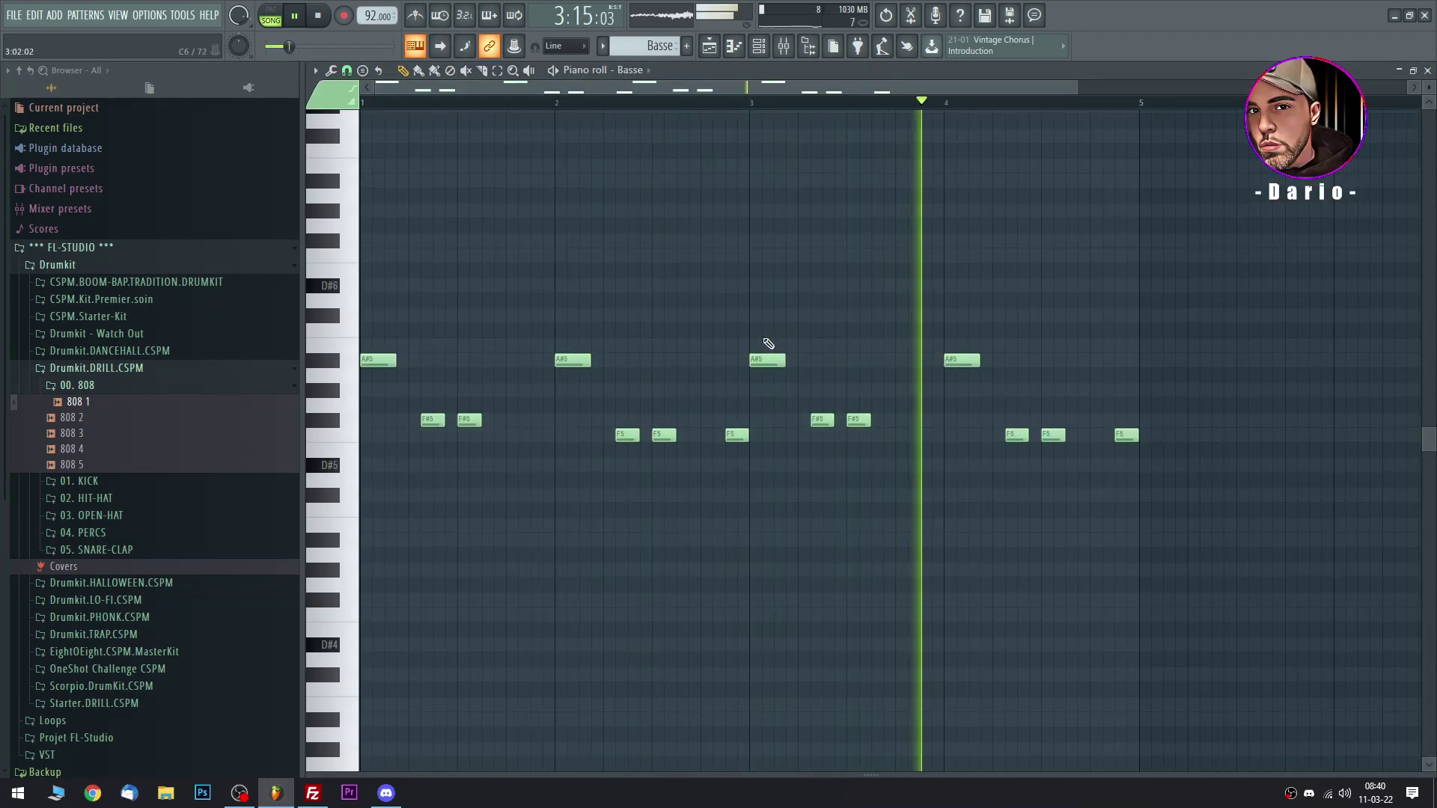
key("ctrl+a")
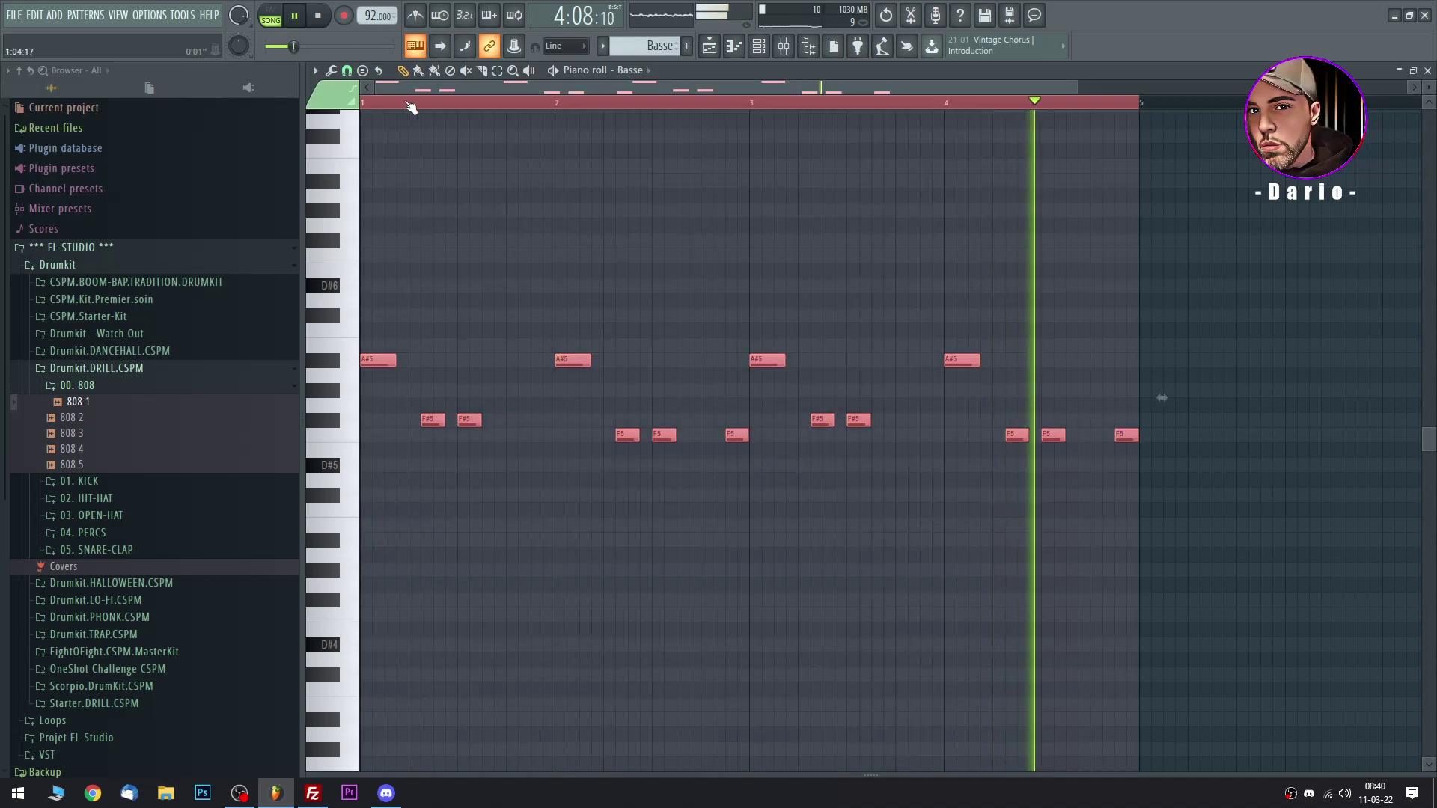
left_click(346, 69)
left_click(367, 125)
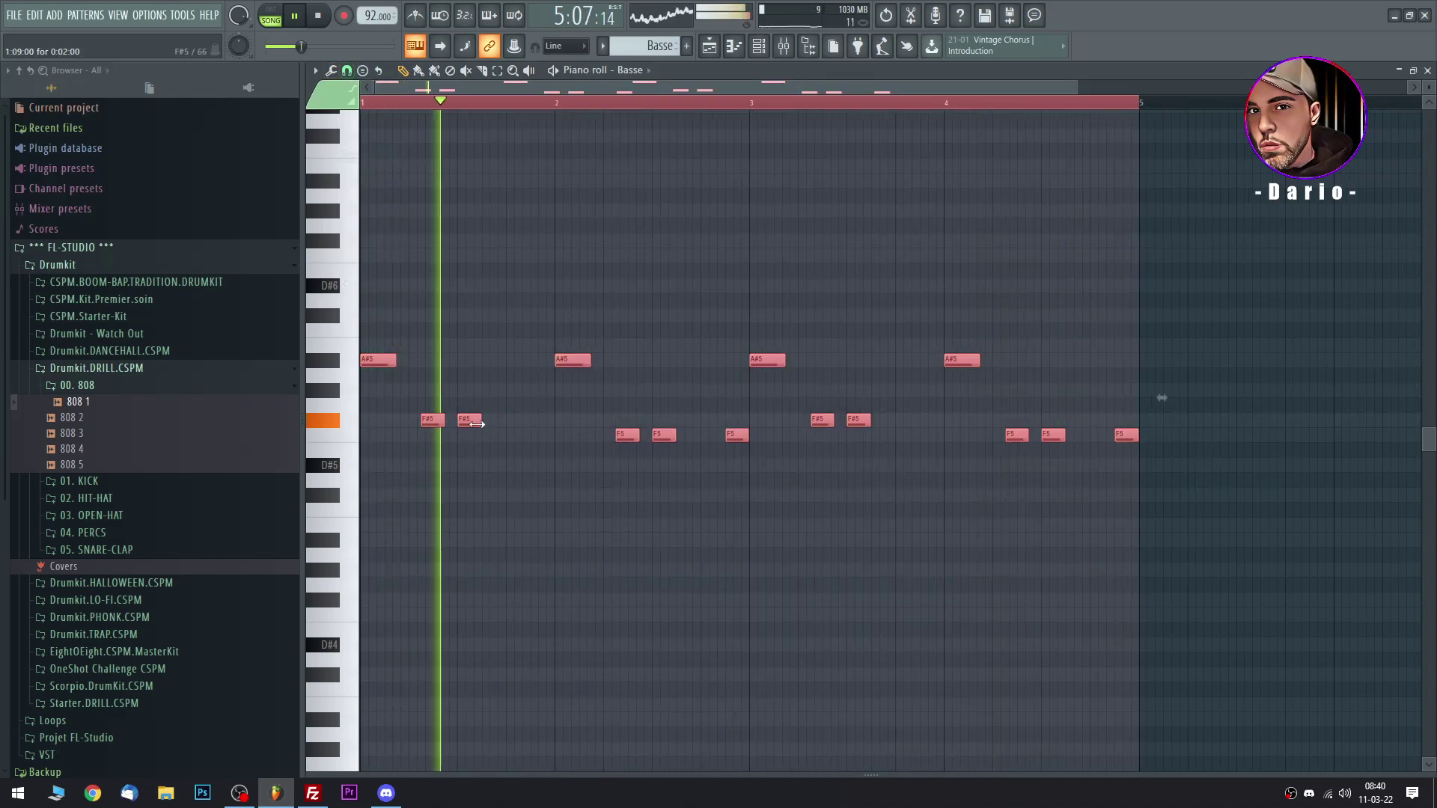
left_click_drag(474, 423, 471, 424)
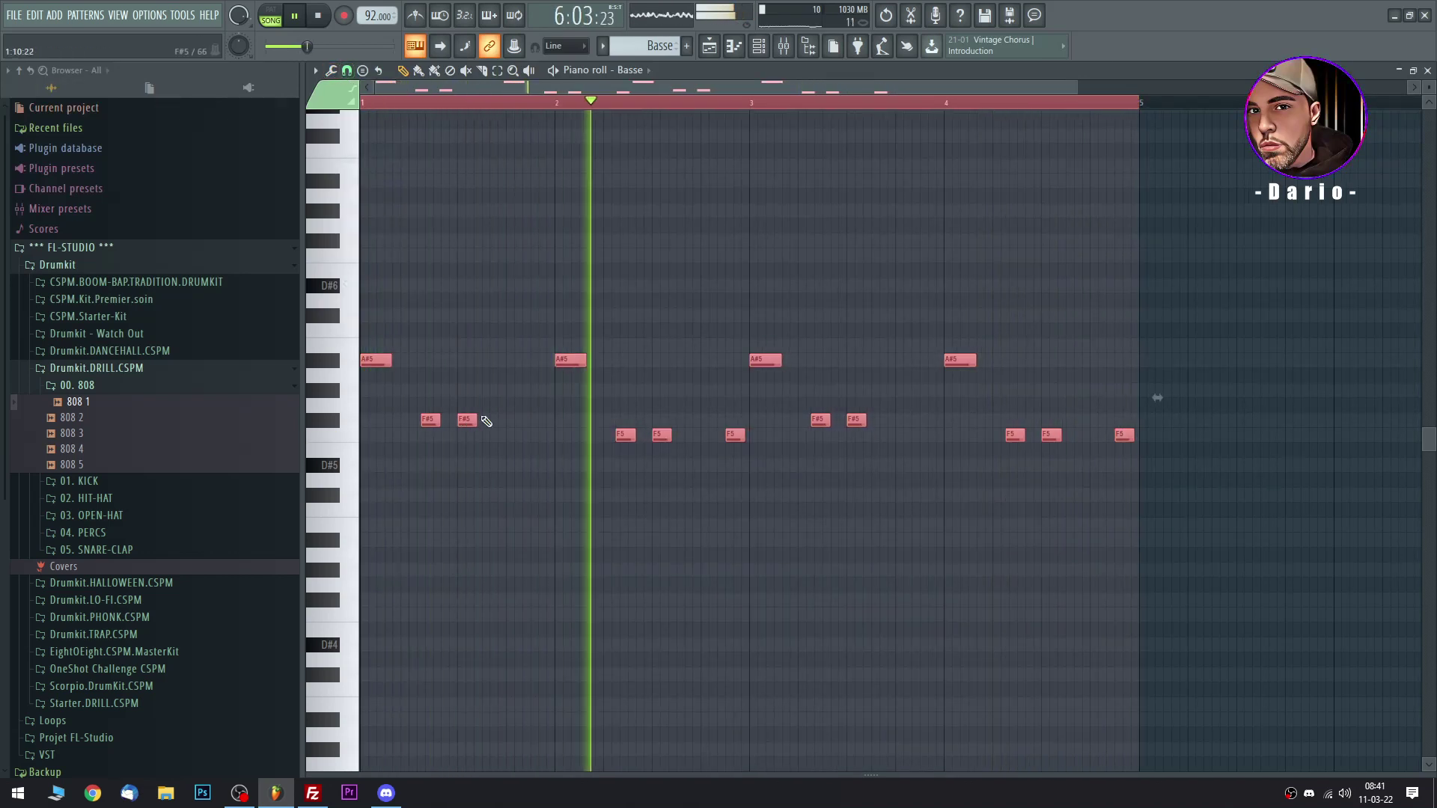
left_click(554, 189)
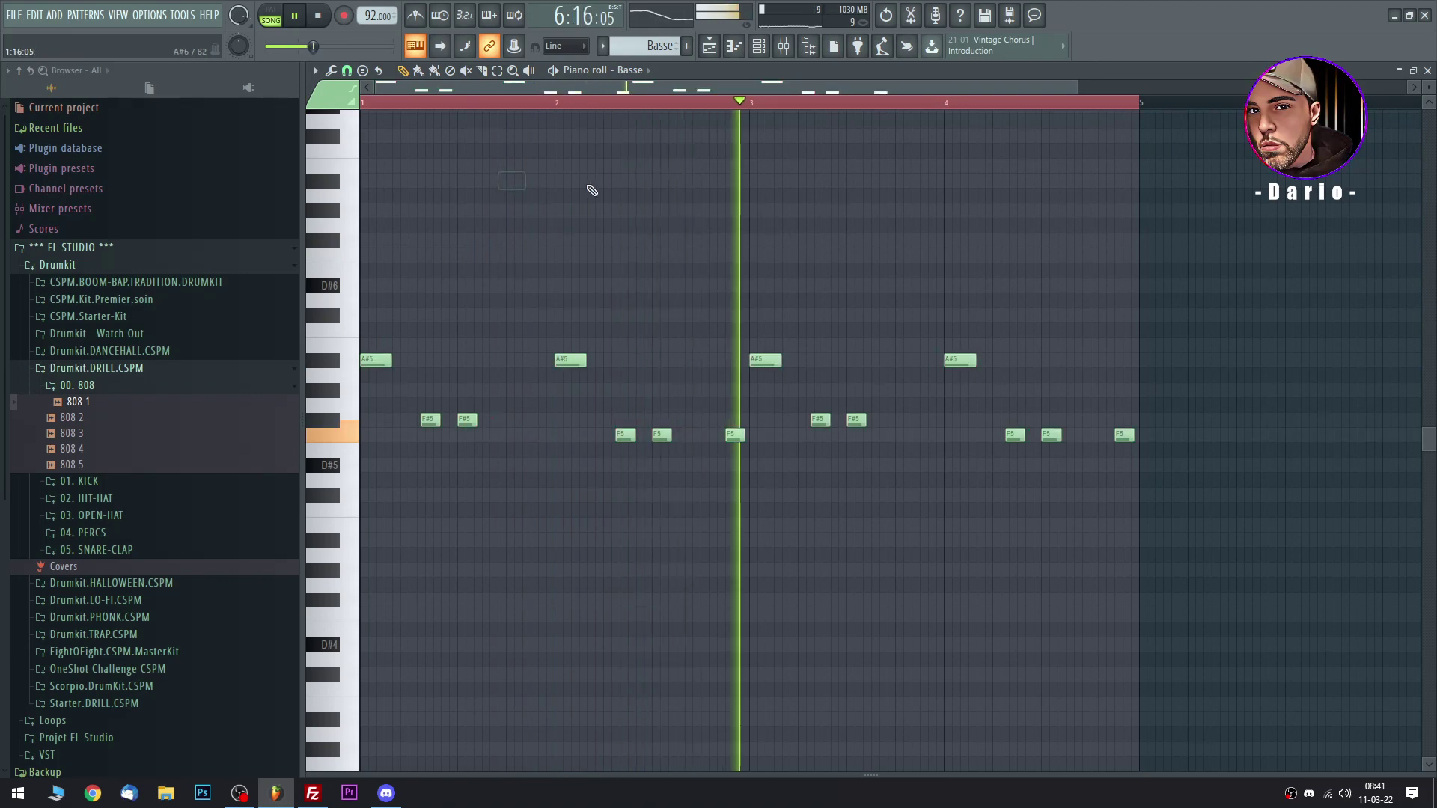
left_click(1427, 71)
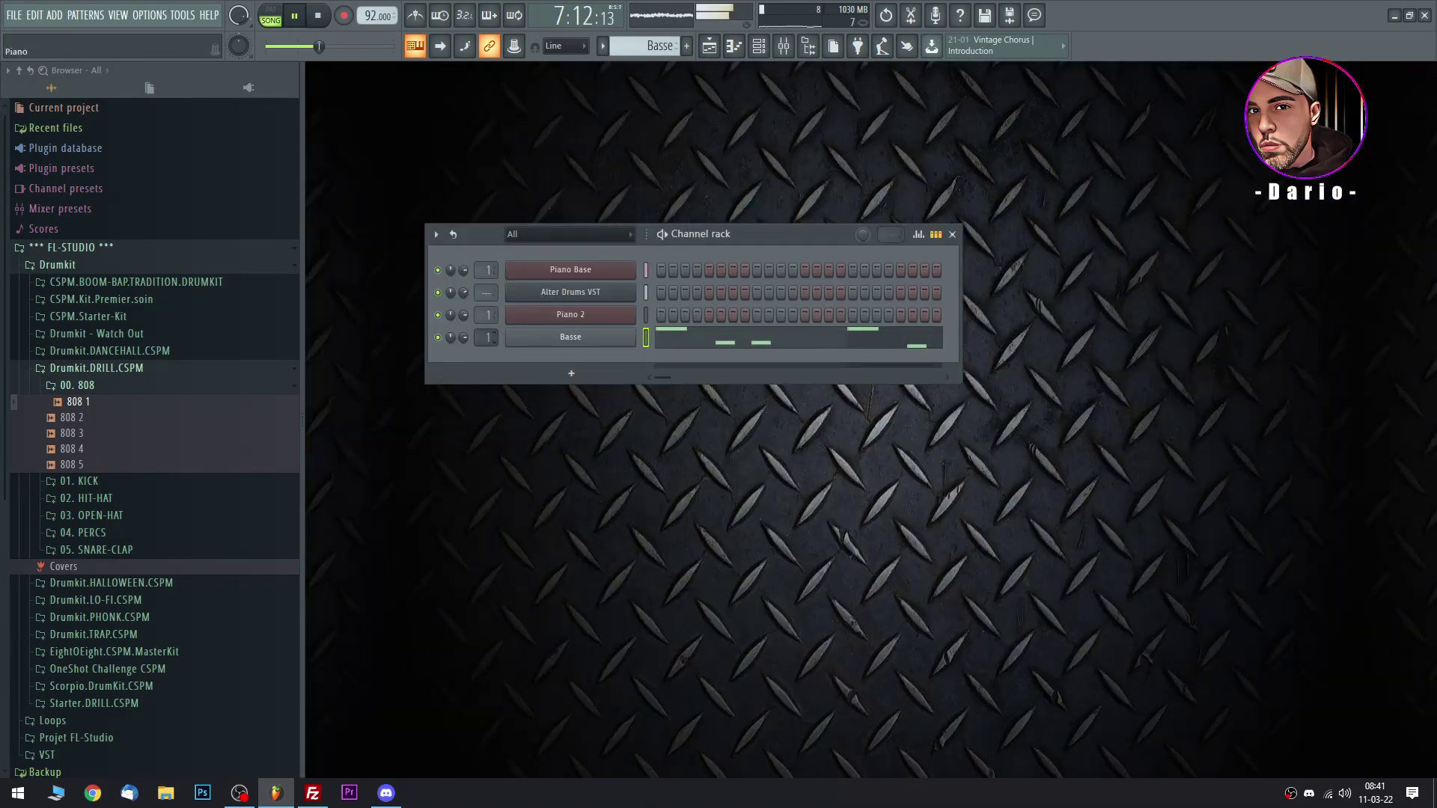
Route the Basse channel to mixer insert 2, name the insert Basse and load Fruity Blood Overdrive in its first effect slot.
left_click(486, 338)
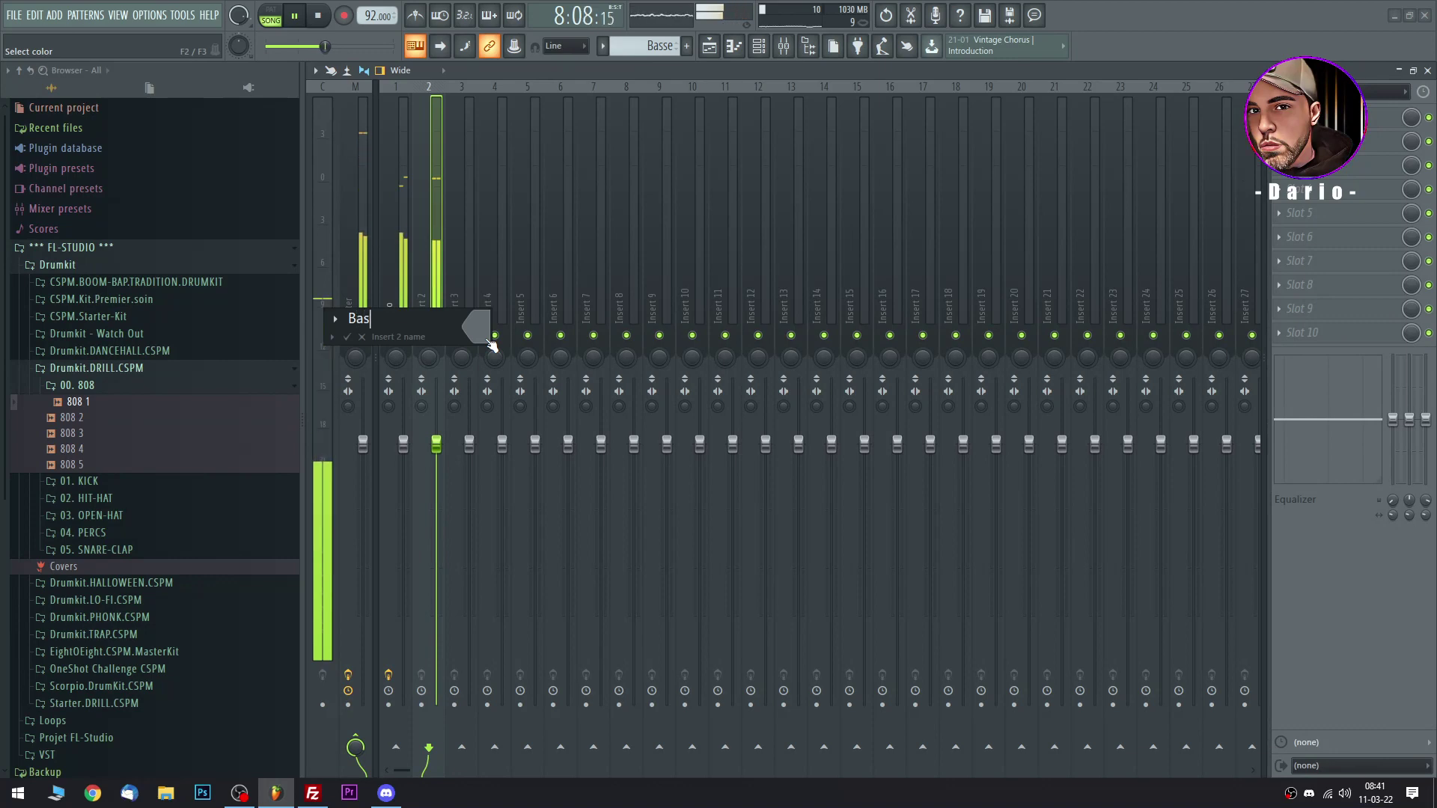
left_click(1317, 118)
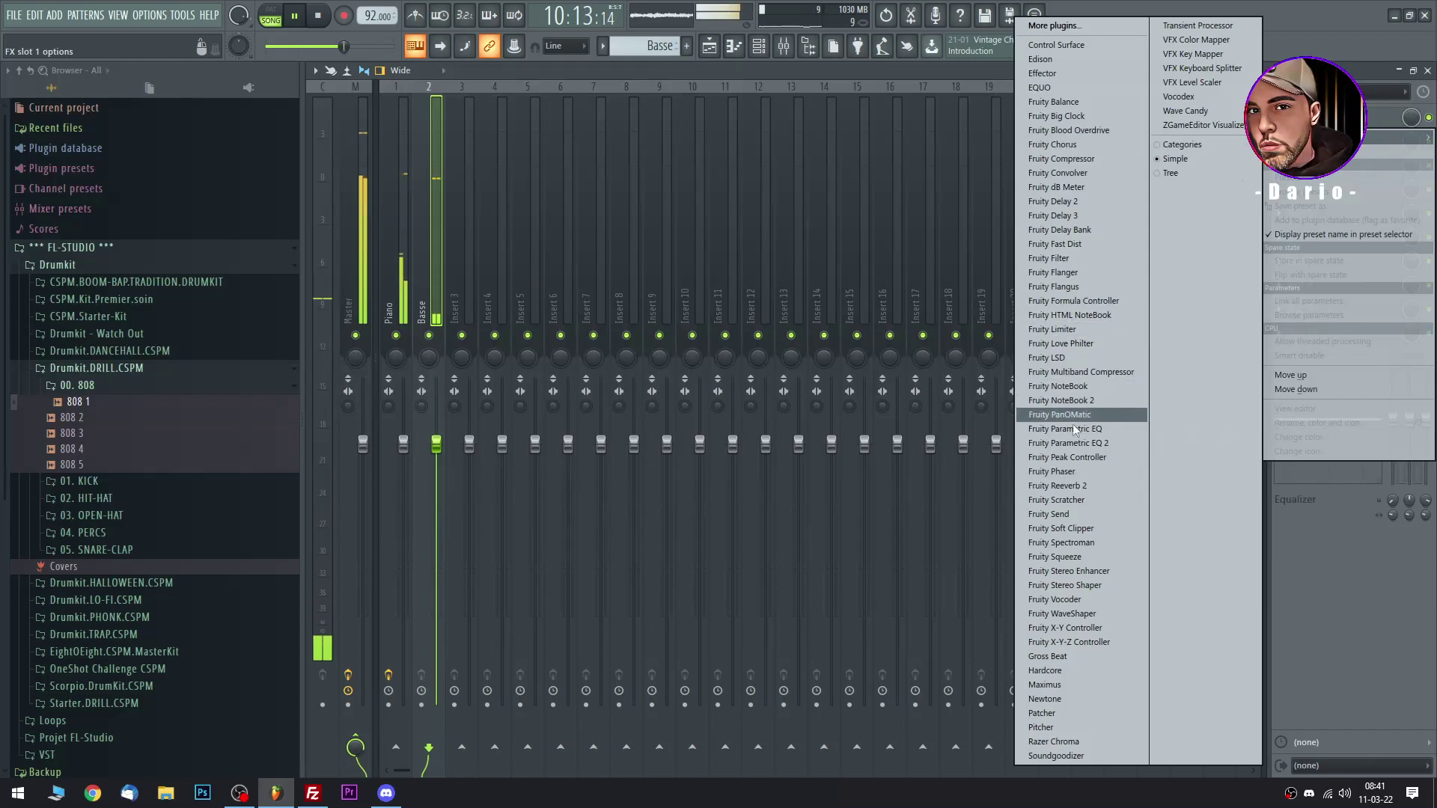
left_click(1056, 130)
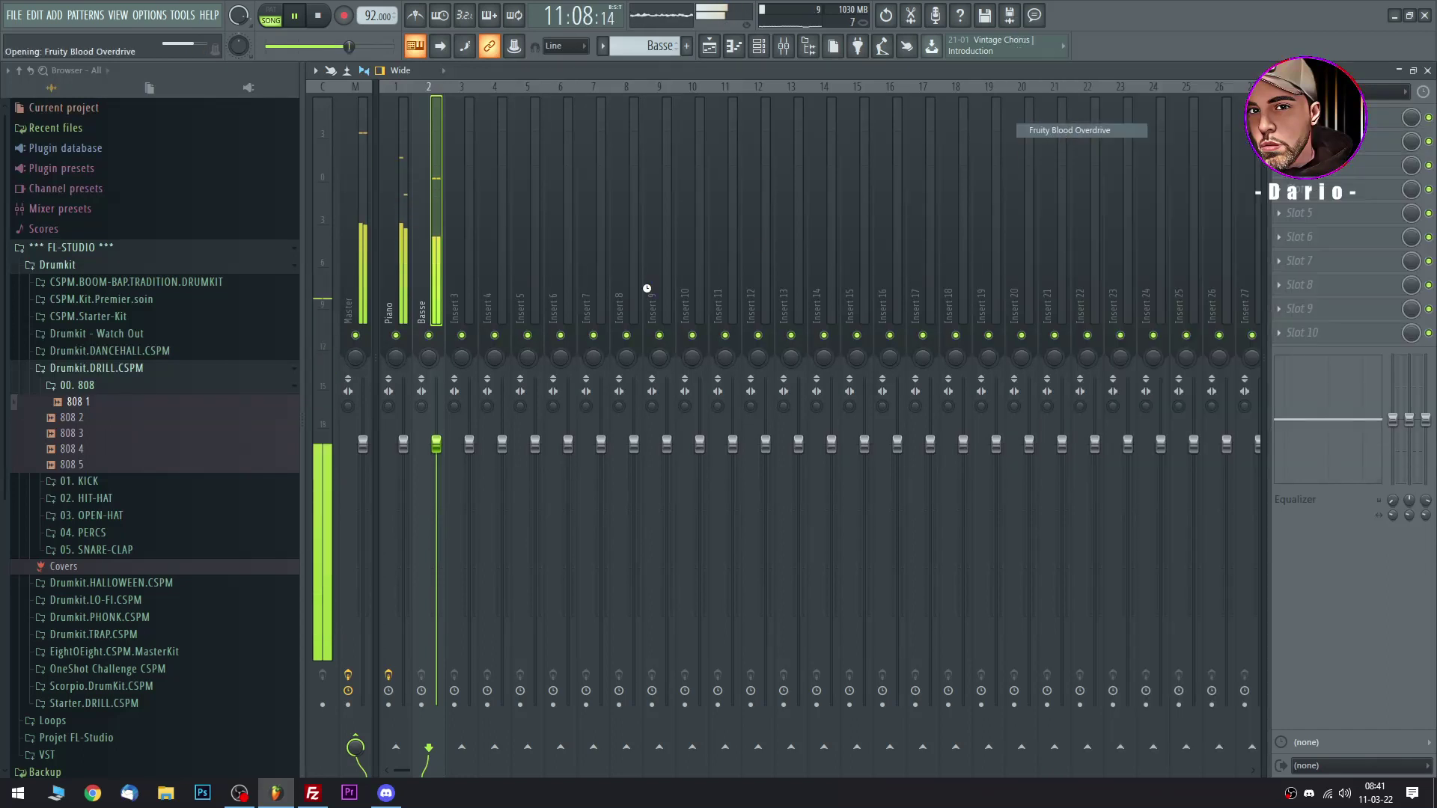
Set Fruity Blood Overdrive's pre-amp on the Basse track to about 0.04 and lower the track's volume to about 65%.
left_click_drag(611, 258, 585, 268)
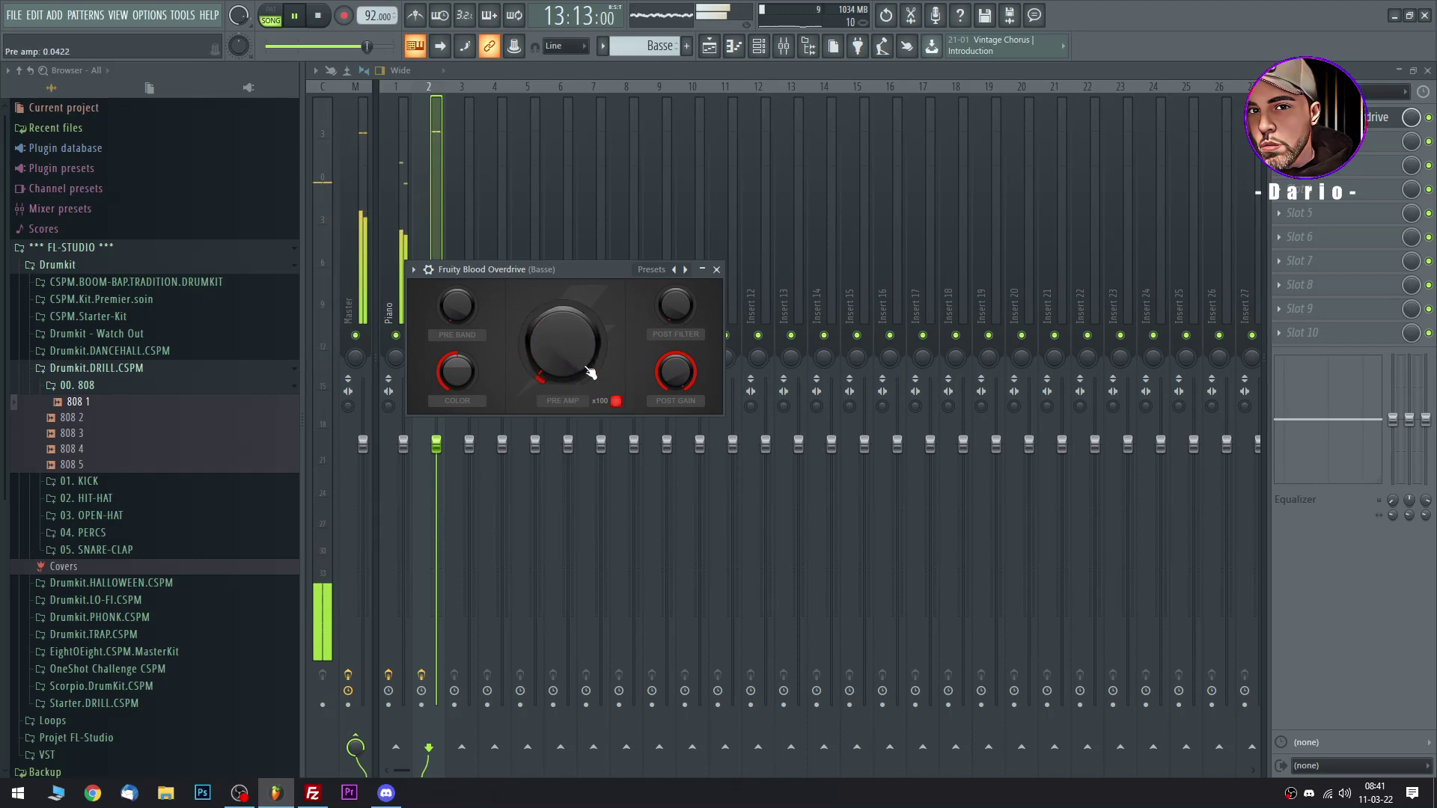
key("Escape")
key("F9")
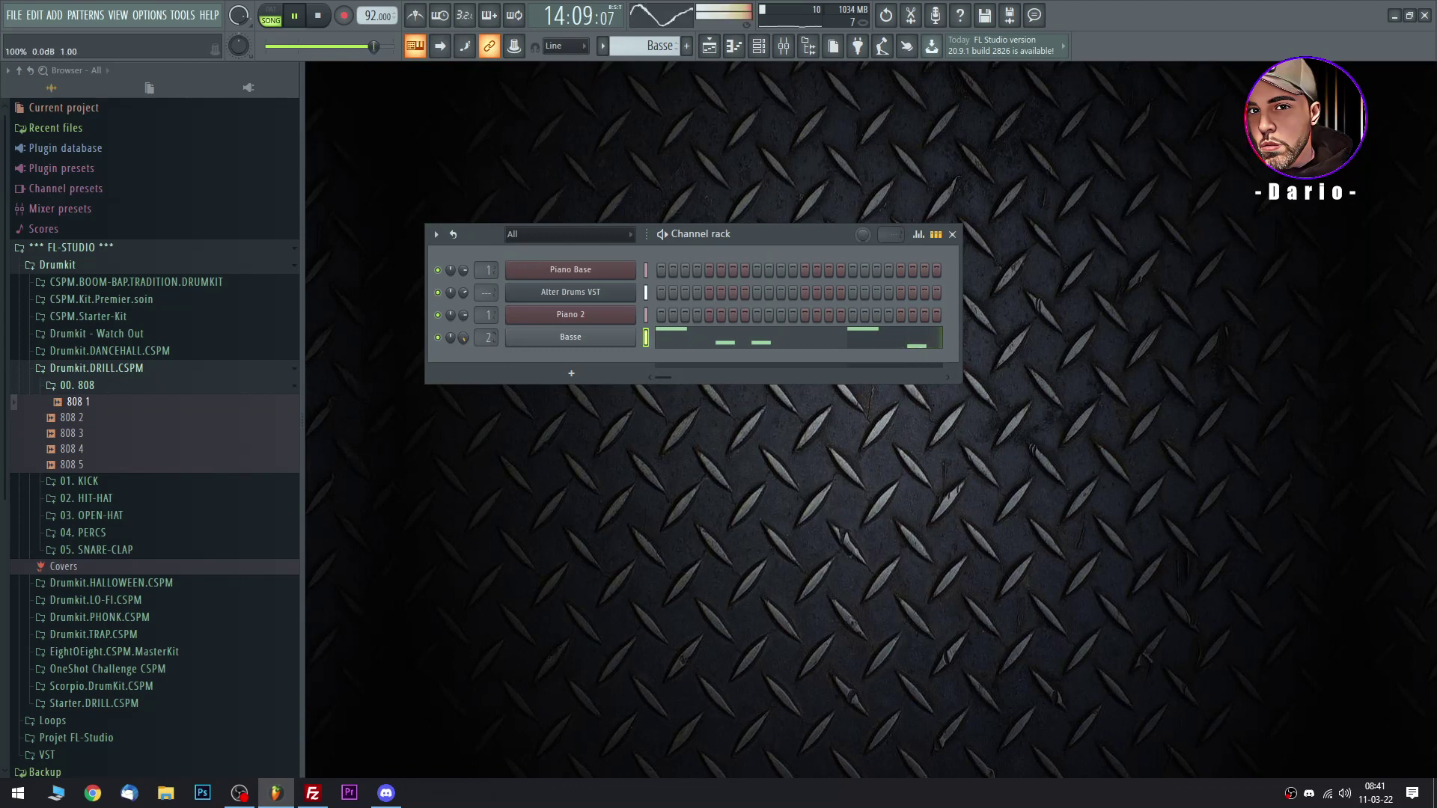
double_click(491, 338)
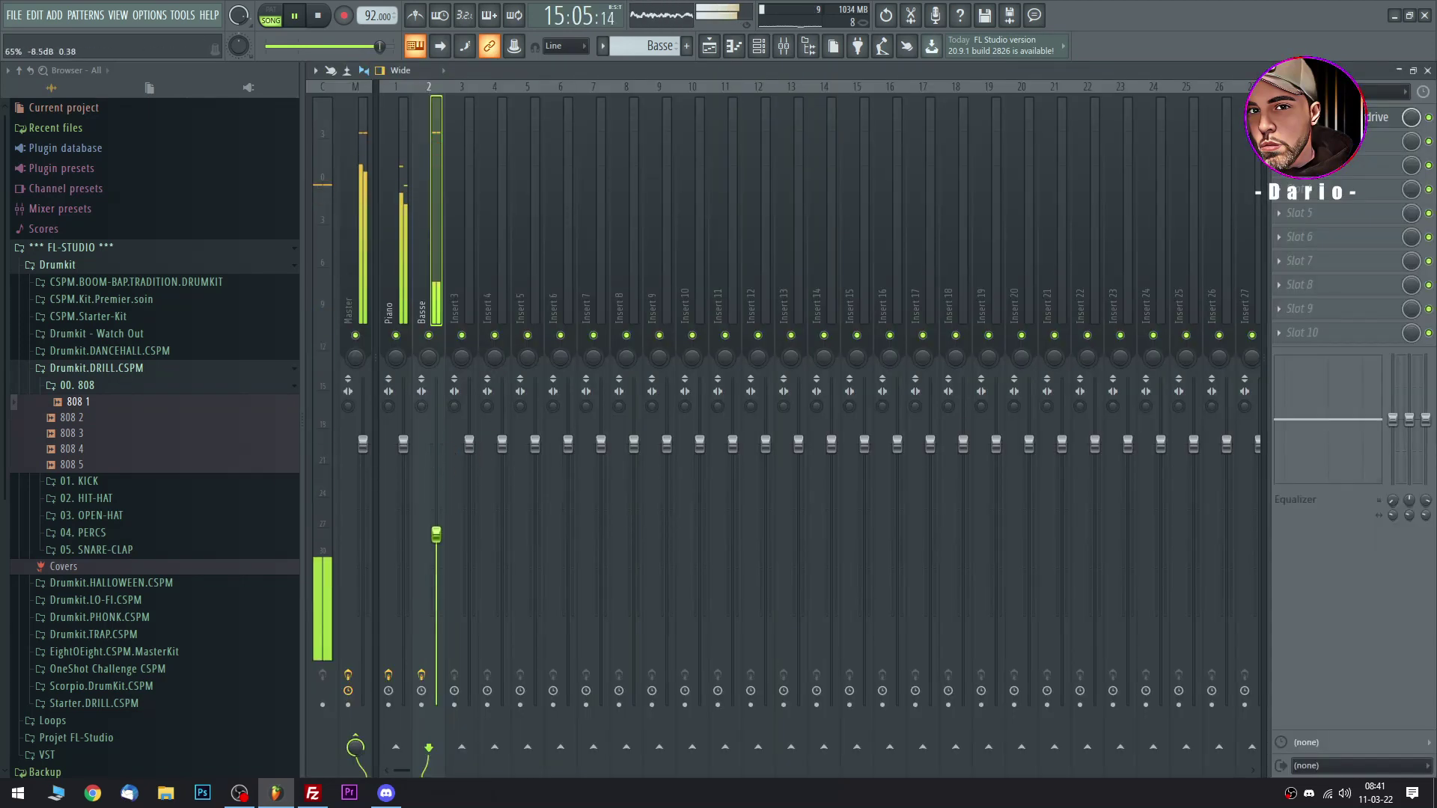
Move the Alter Drums VST channel below Basse and route it to mixer track 3, named Drums.
key("F9")
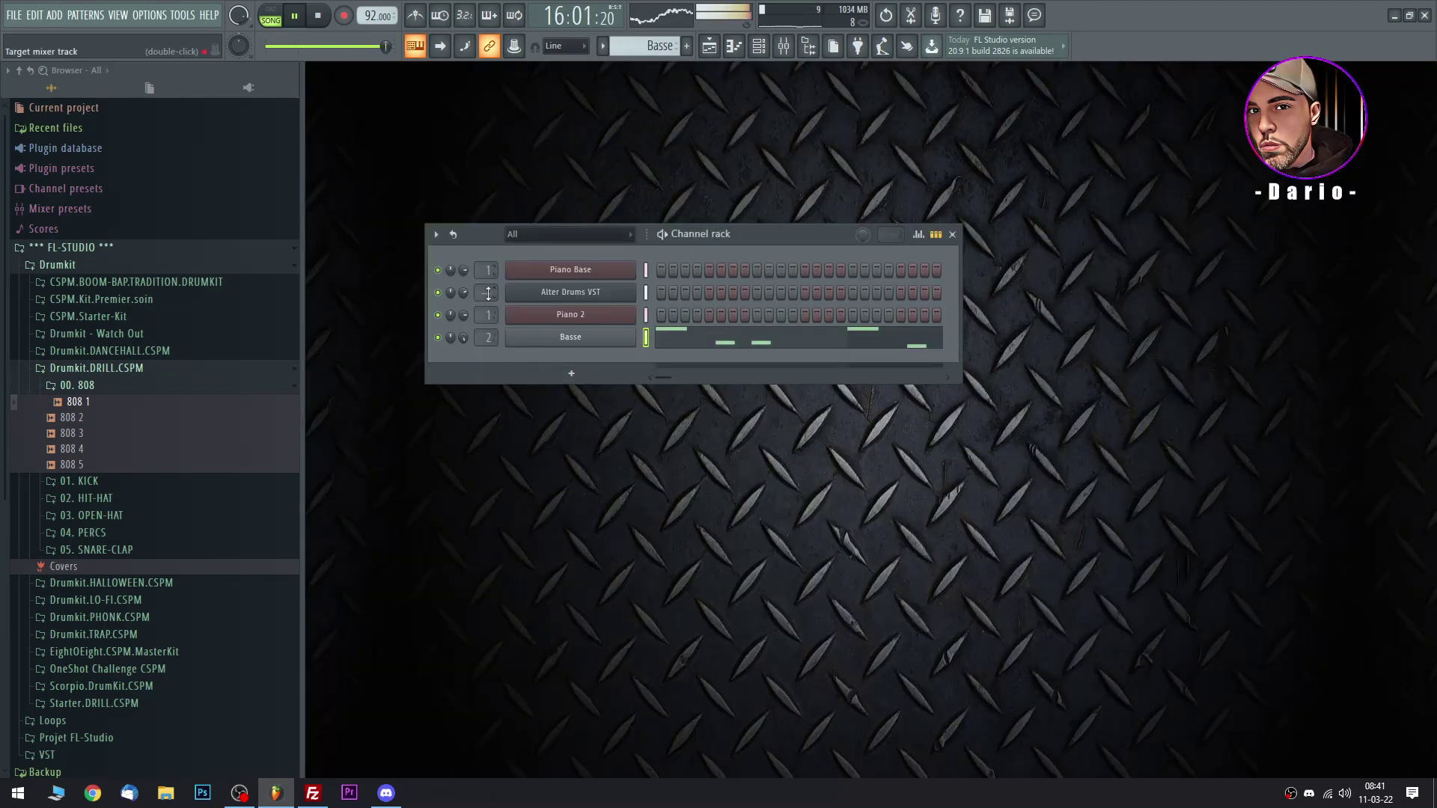
left_click_drag(573, 320, 569, 343)
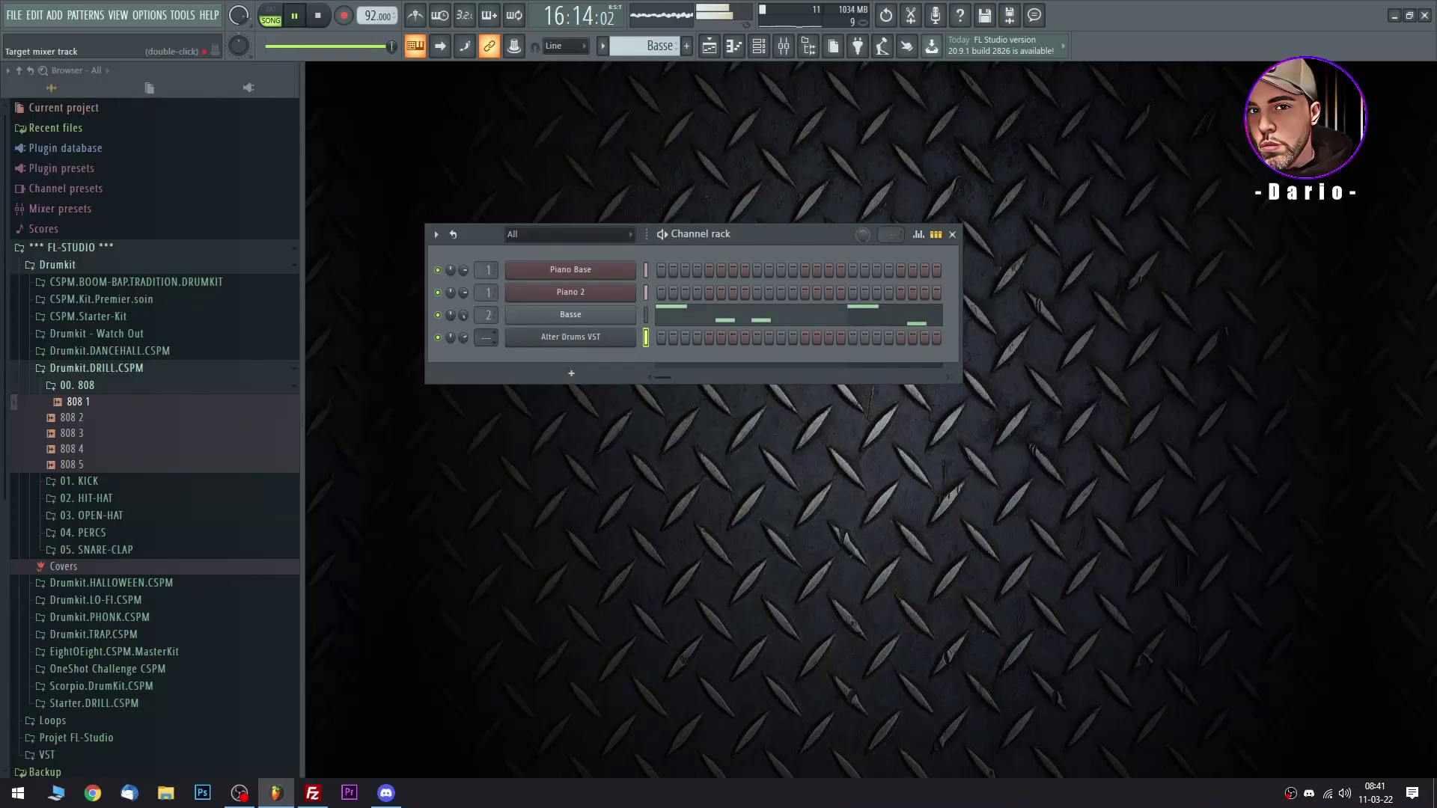
double_click(486, 338)
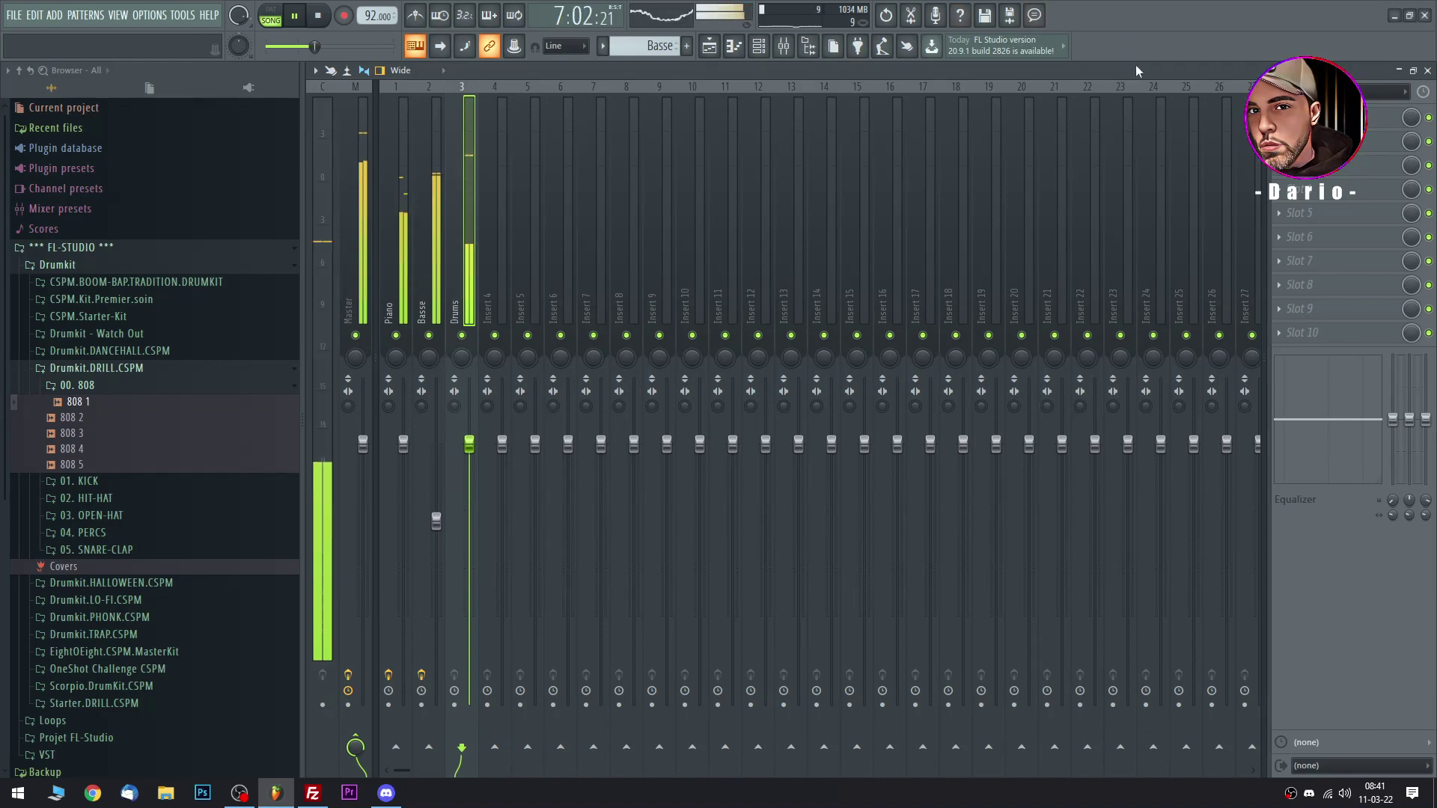
Load Fruity Soft Clipper into the first effect slot of the Drums mixer track.
left_click(1287, 117)
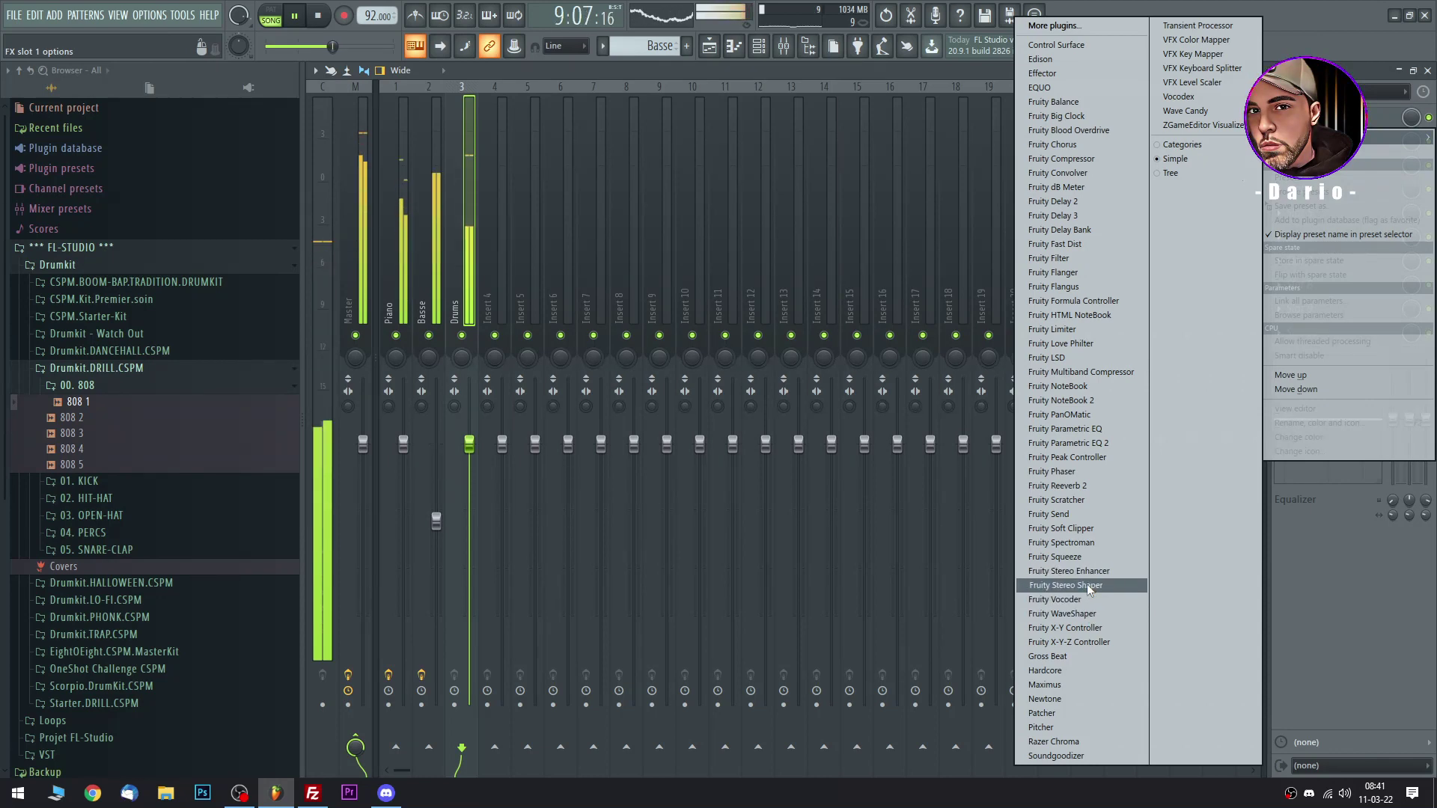
left_click(1078, 529)
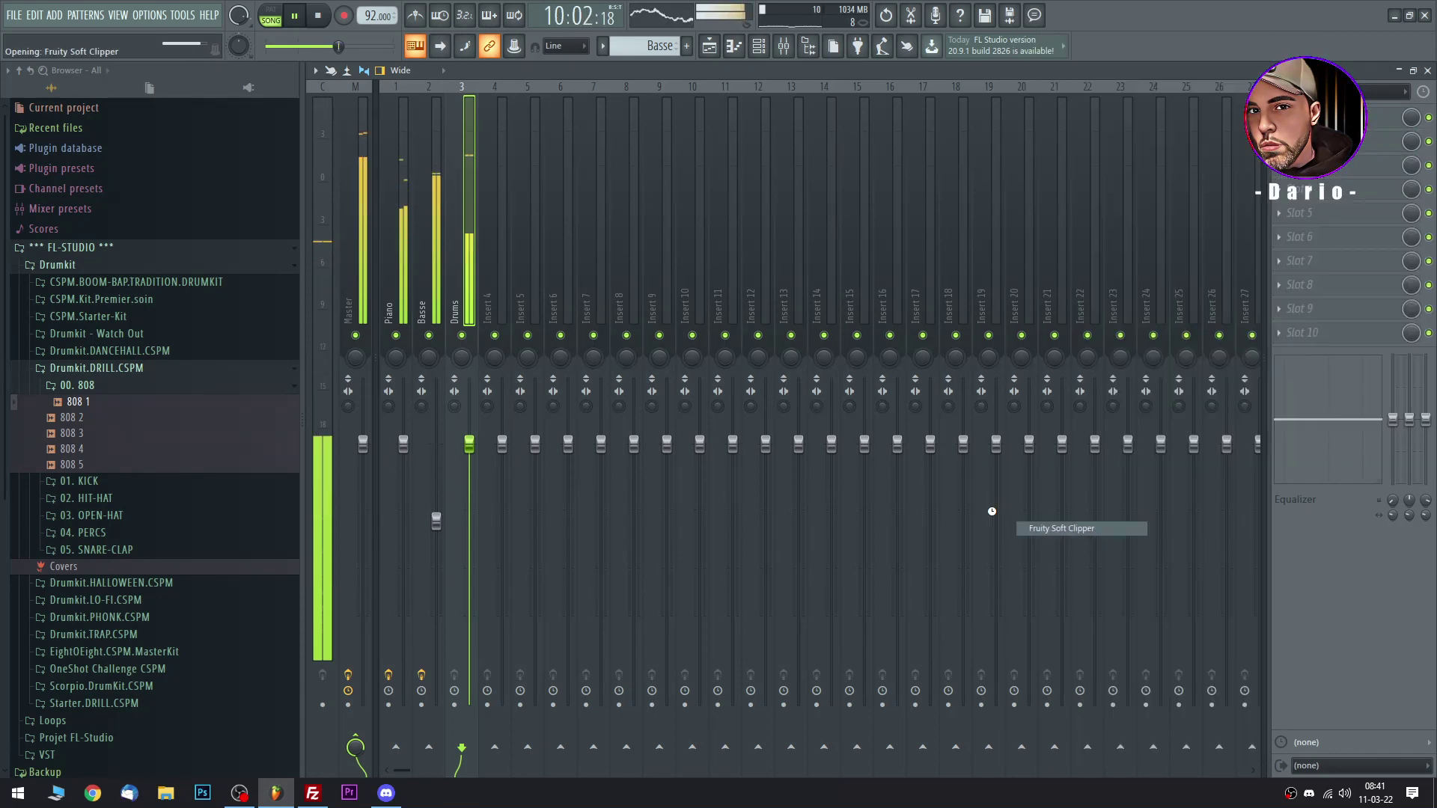
left_click_drag(396, 139, 553, 240)
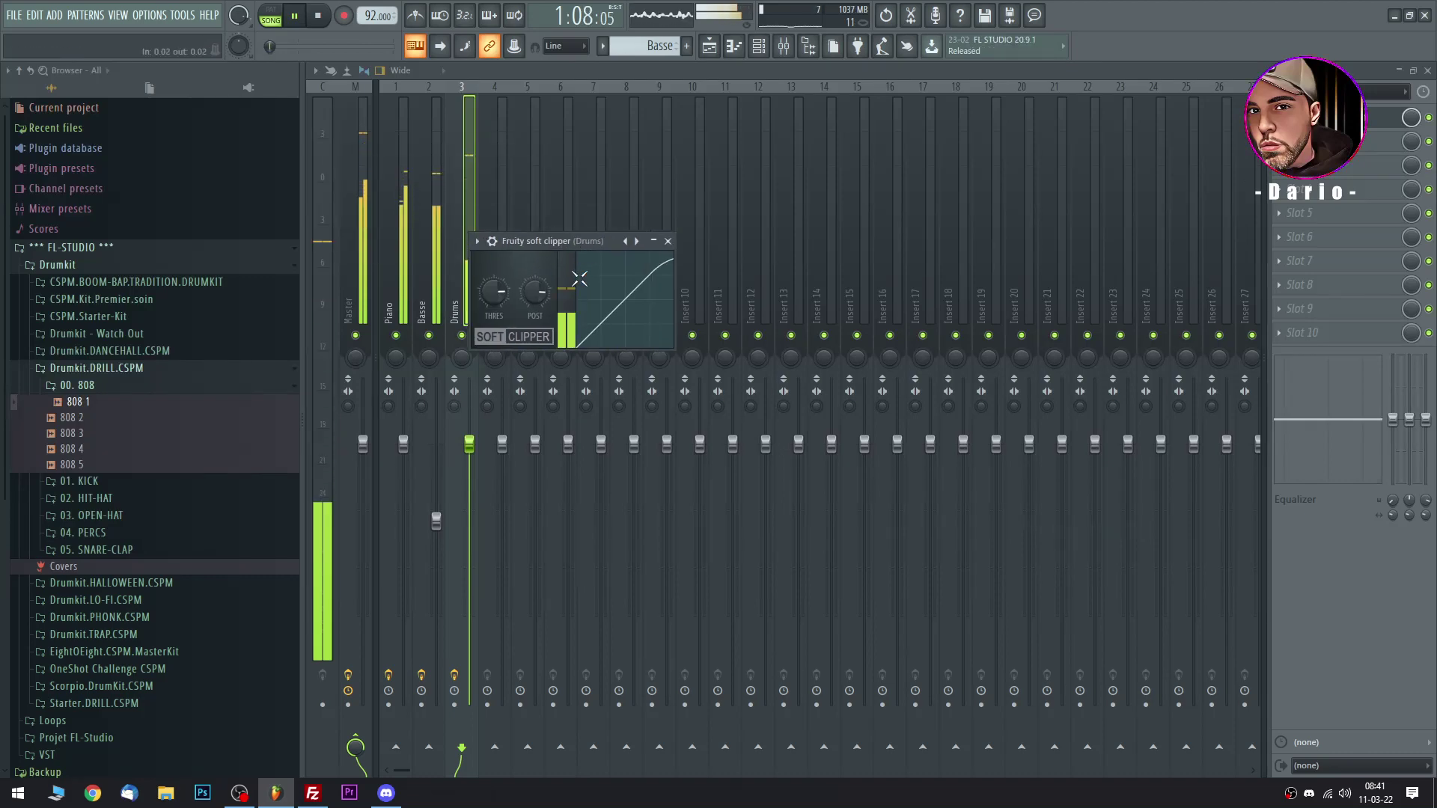
key("Escape")
key("Escape")
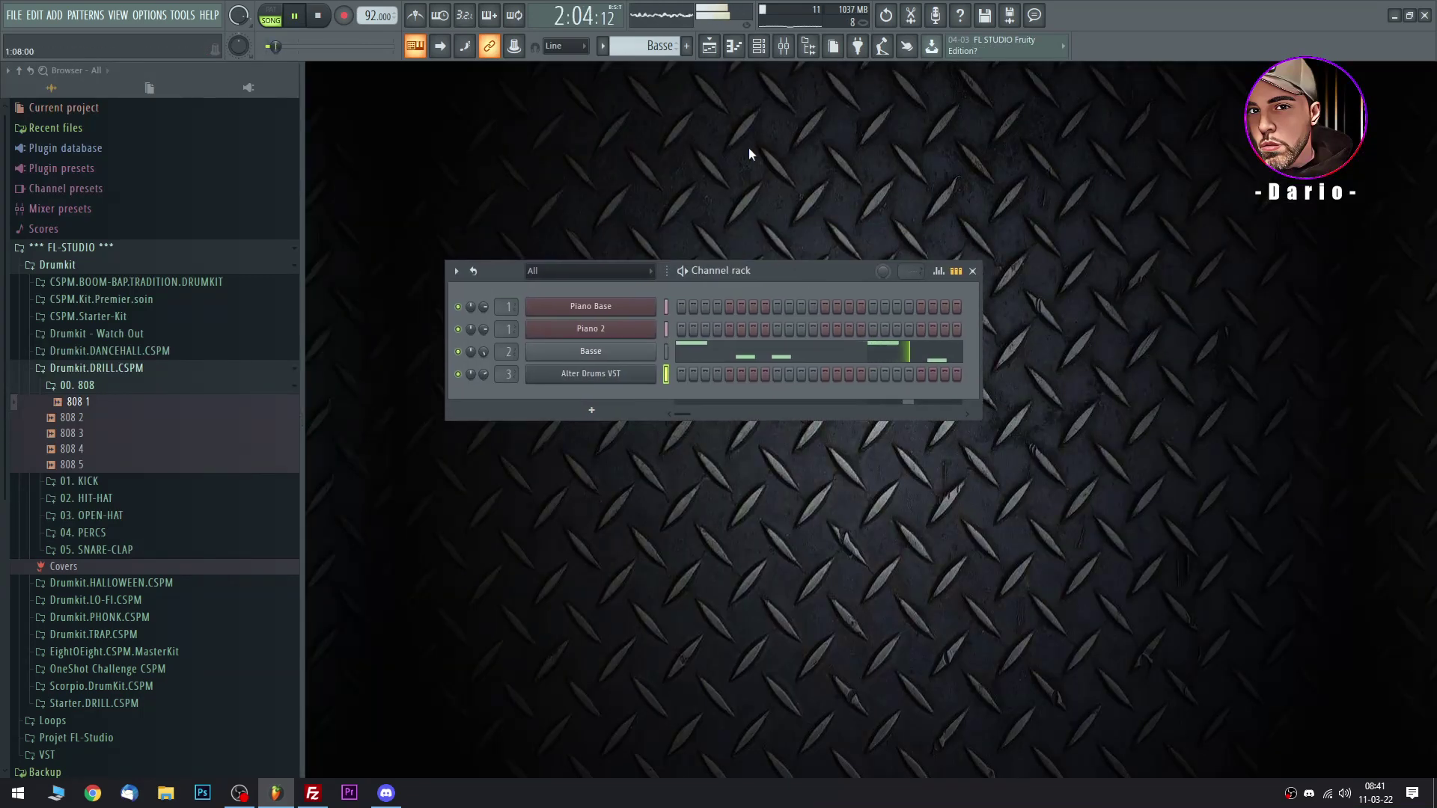
Remove the Drums and Basse clips at bar 1 of the playlist and play the arrangement from the start.
left_click(708, 46)
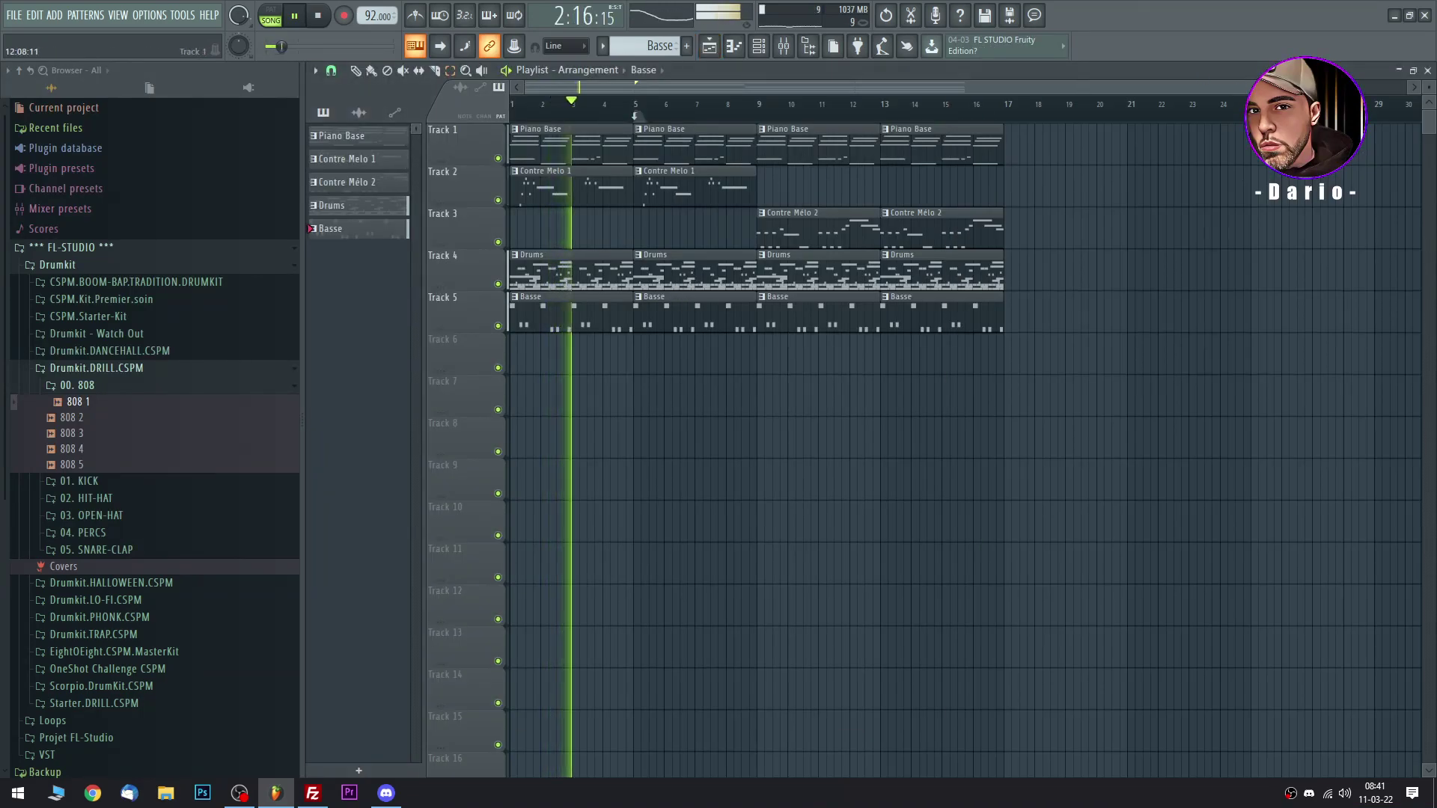
scroll(583, 196, "down", 1, "ctrl")
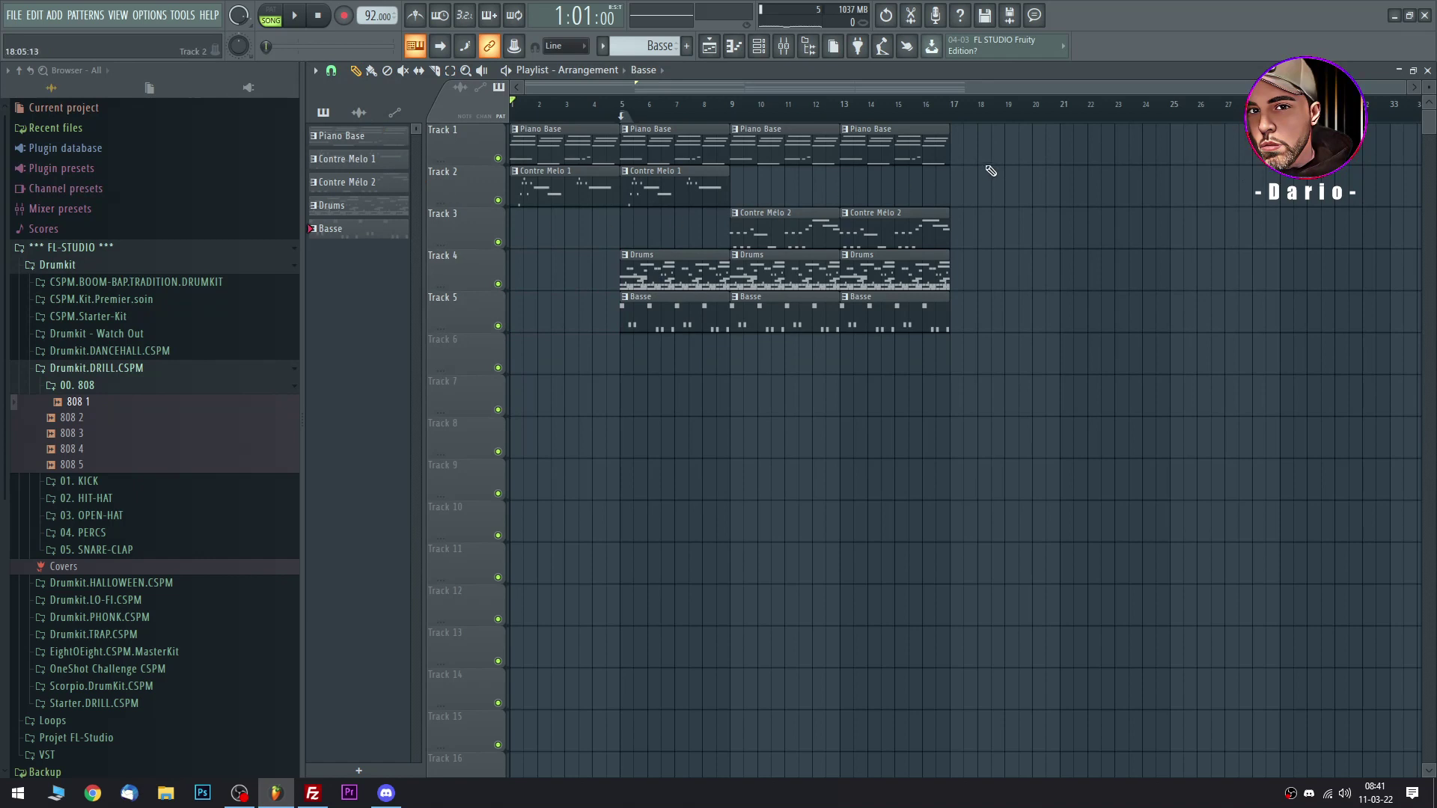
key("space")
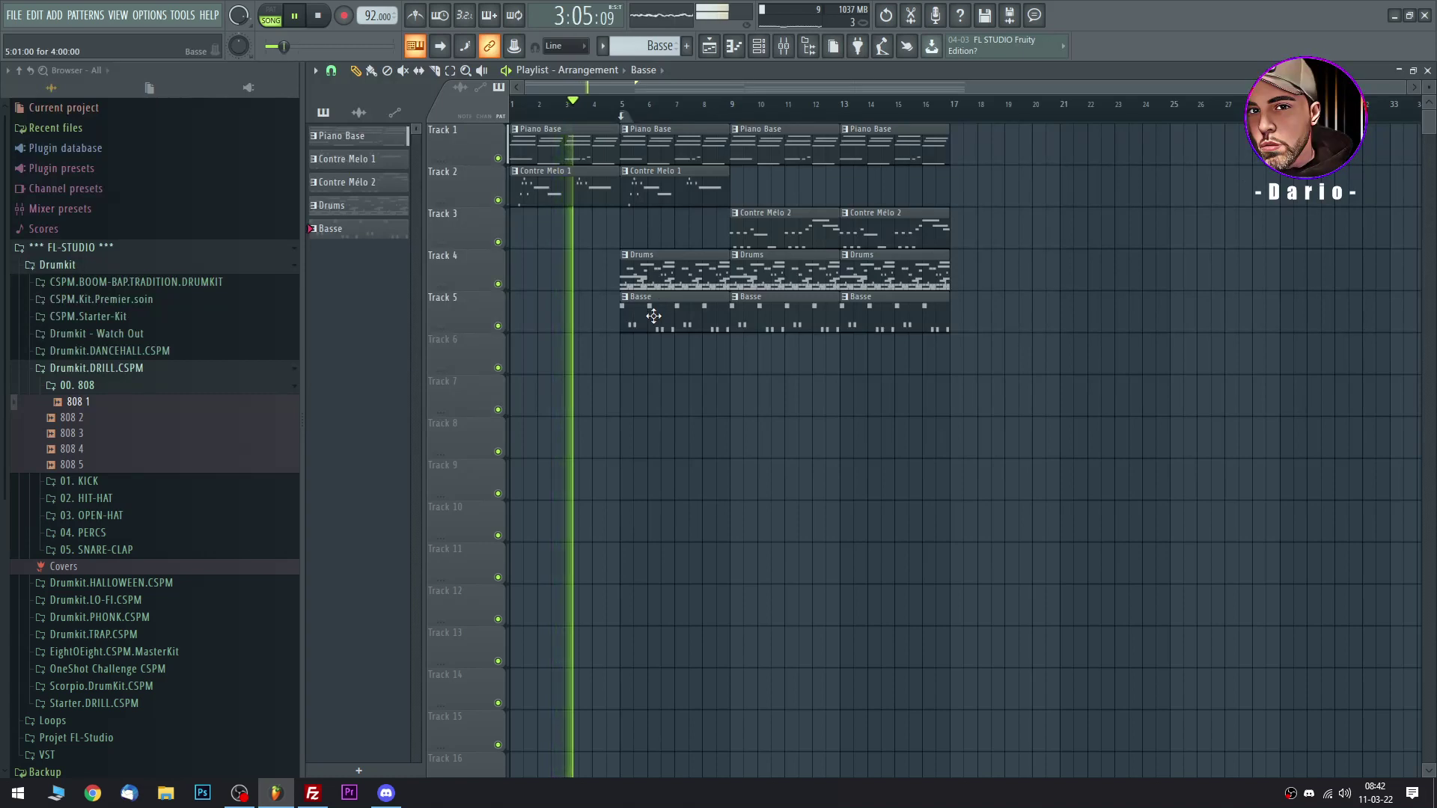
Make the Drums clip at bar 5 a unique pattern and check its notes in the piano roll.
right_click(626, 257)
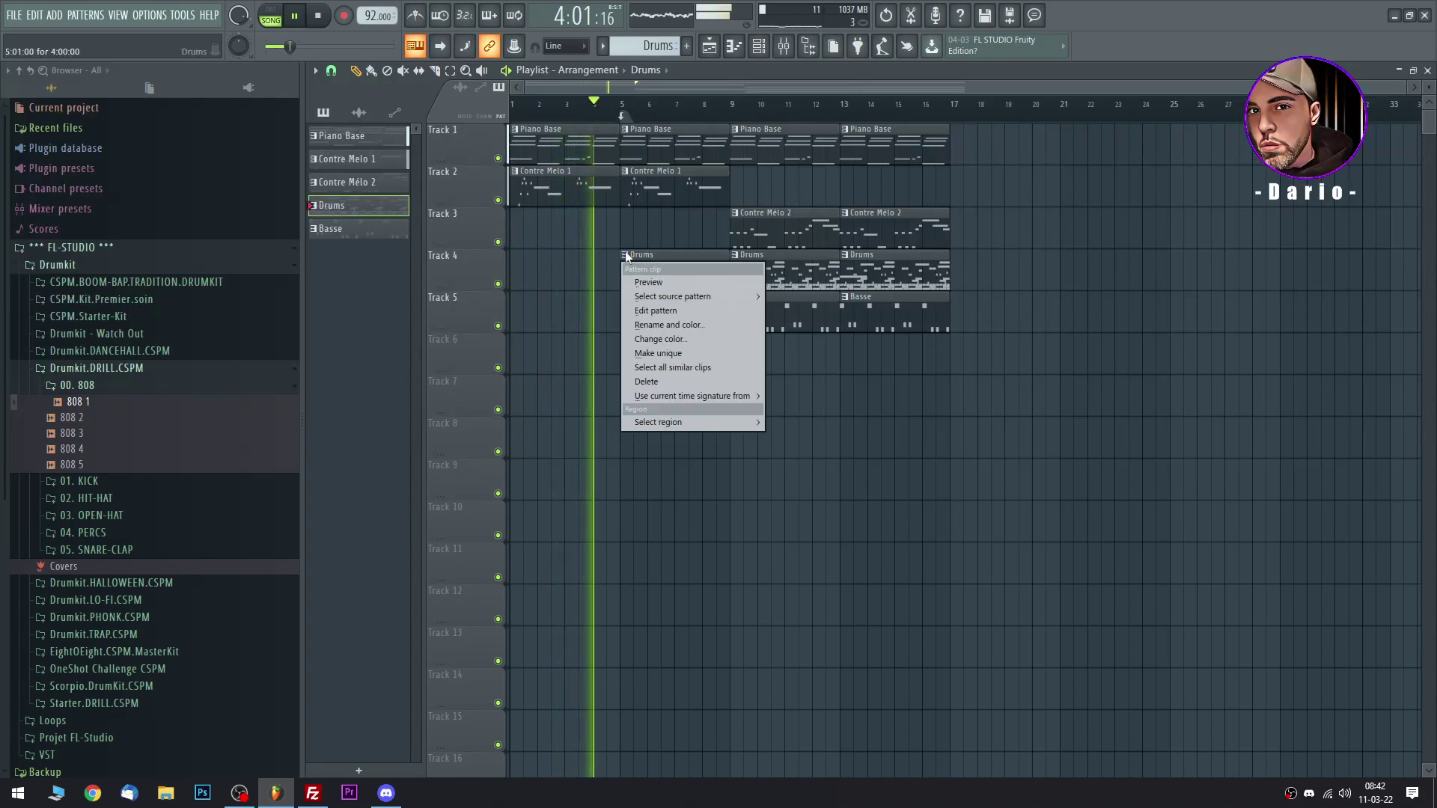
left_click(658, 348)
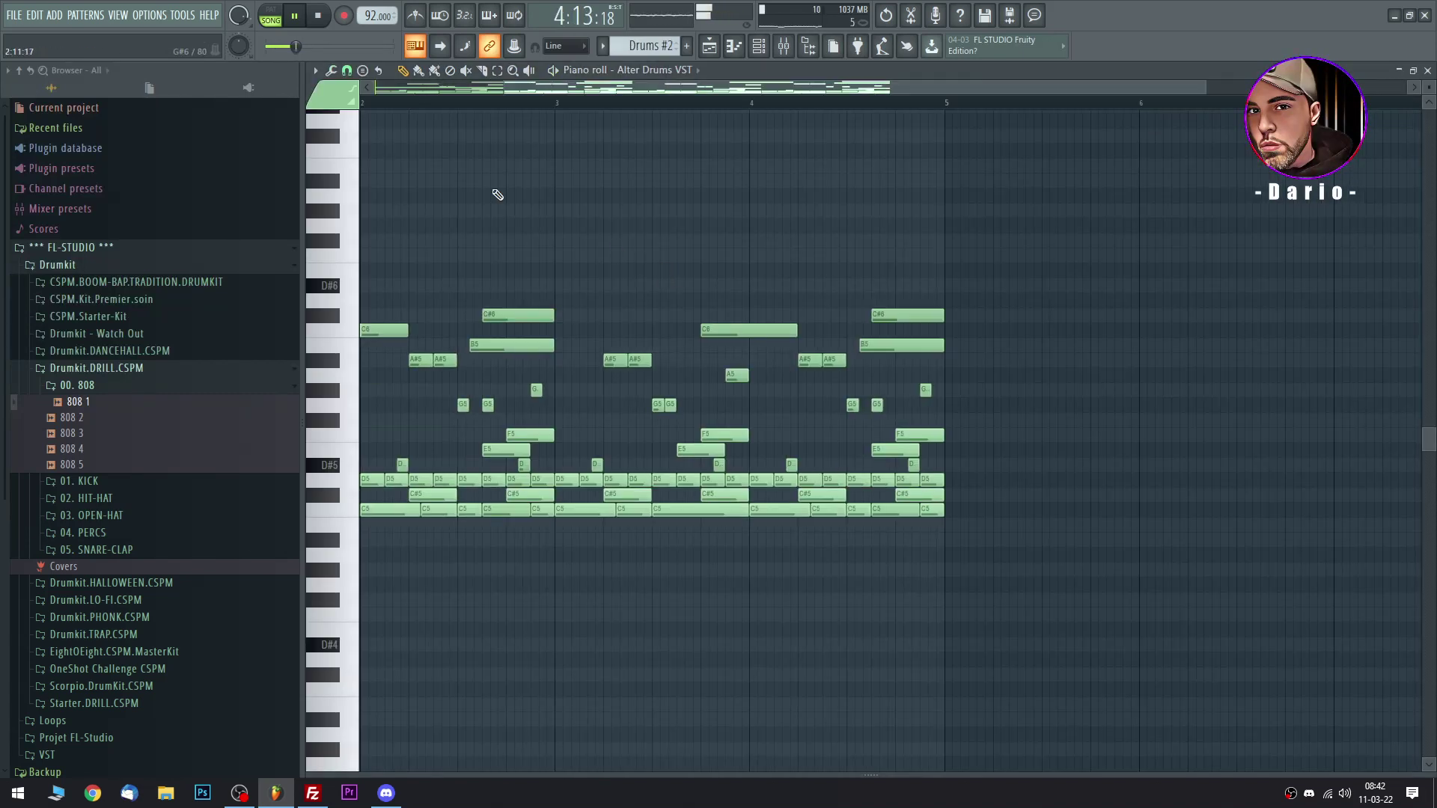
left_click(465, 71)
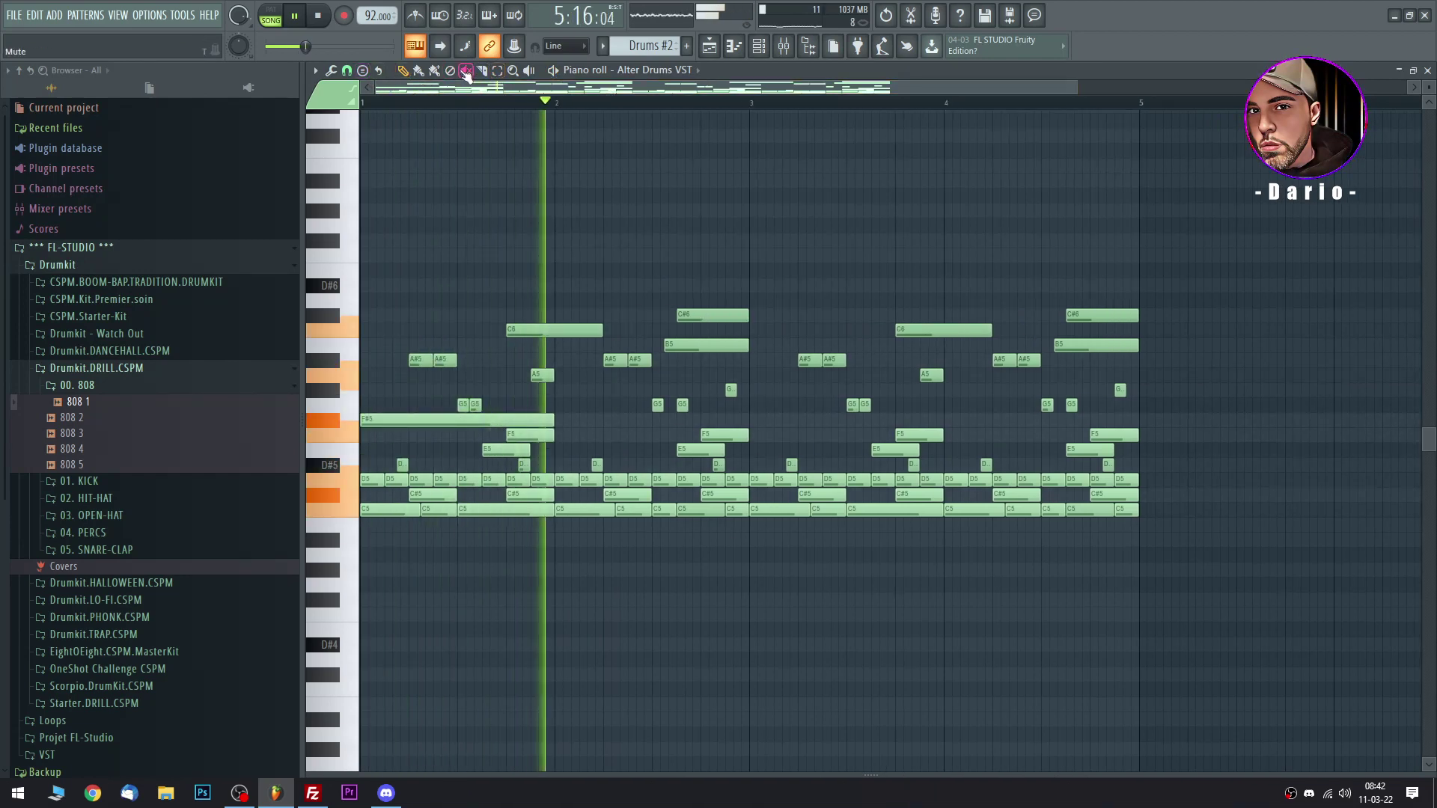
left_click(347, 480)
left_click(1427, 71)
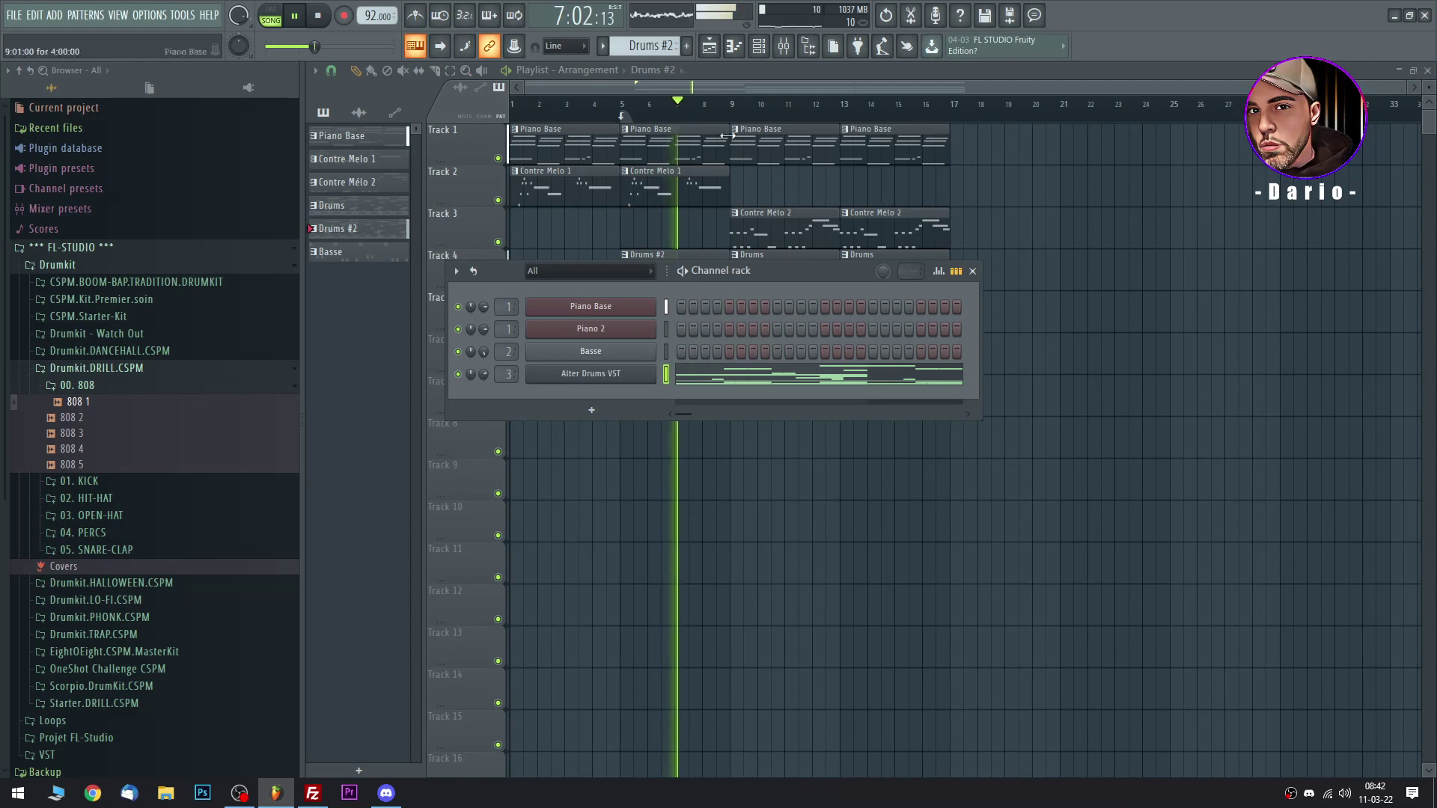
Remove the Basse clip at bar 5 and shorten the Drums #2 clip so it ends slightly before bar 9.
left_click(679, 92)
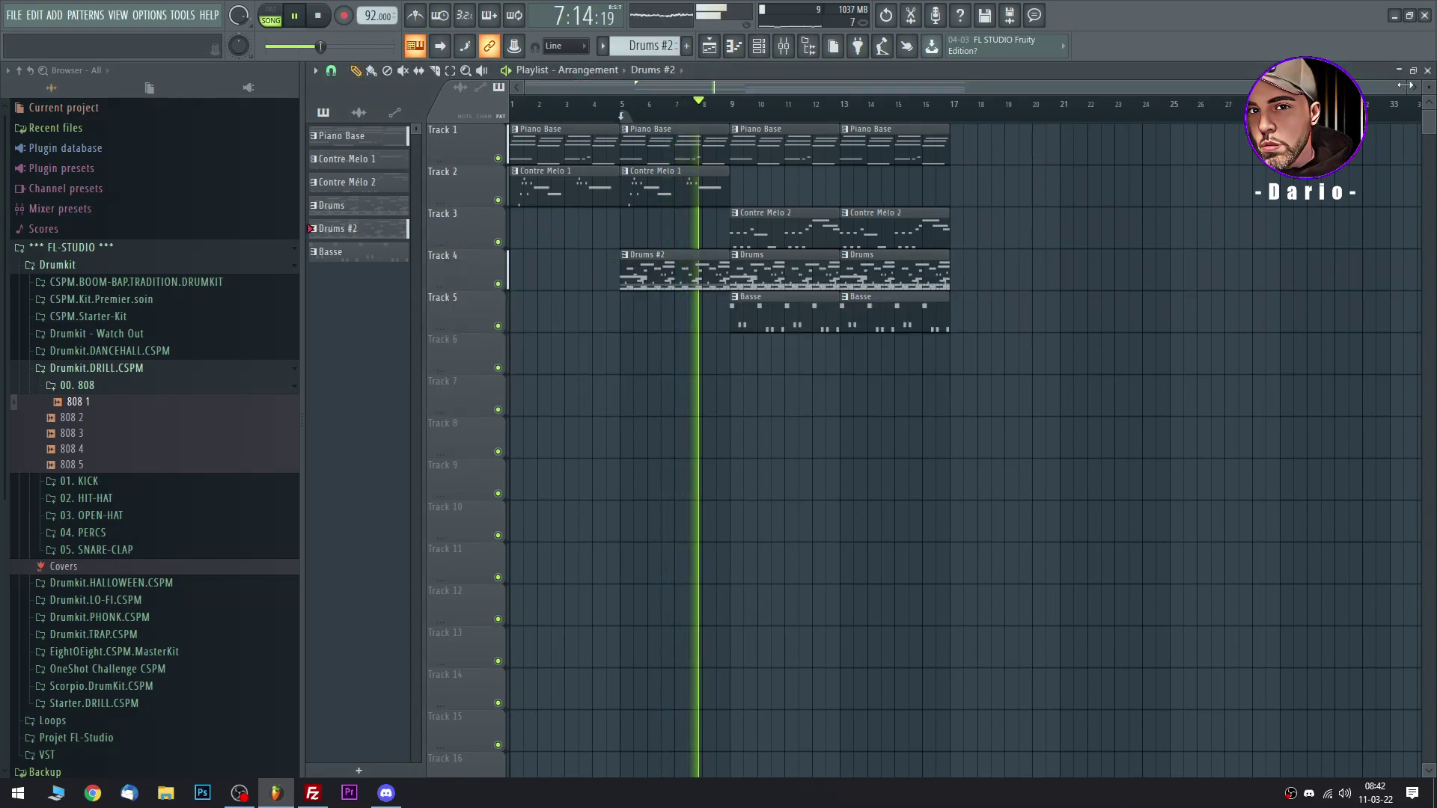
left_click_drag(1405, 88, 849, 87)
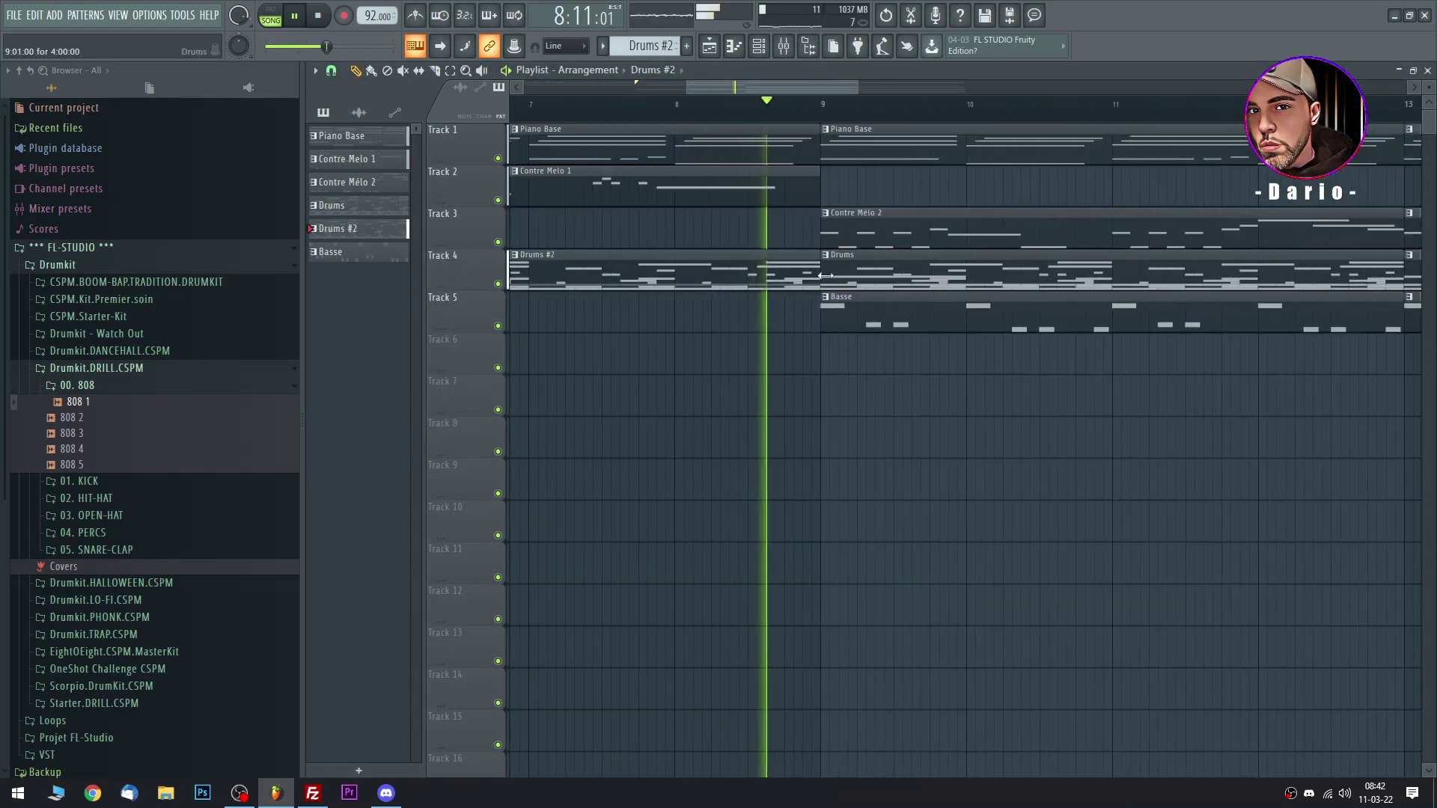
left_click_drag(814, 258, 793, 259)
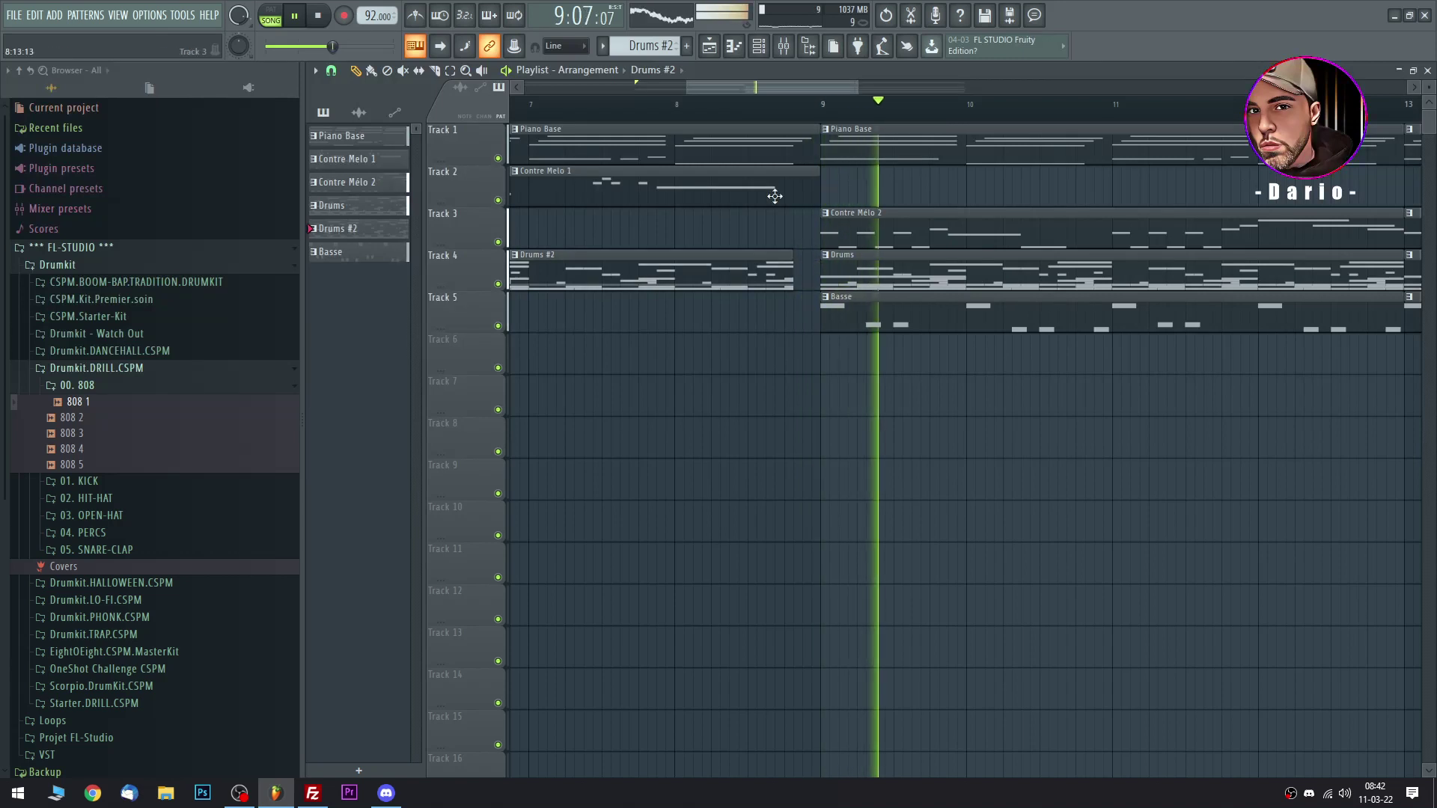
Move both Contre Mélo 2 clips, at bars 9 and 13, from Track 3 up to Track 2.
left_click_drag(859, 88, 910, 83)
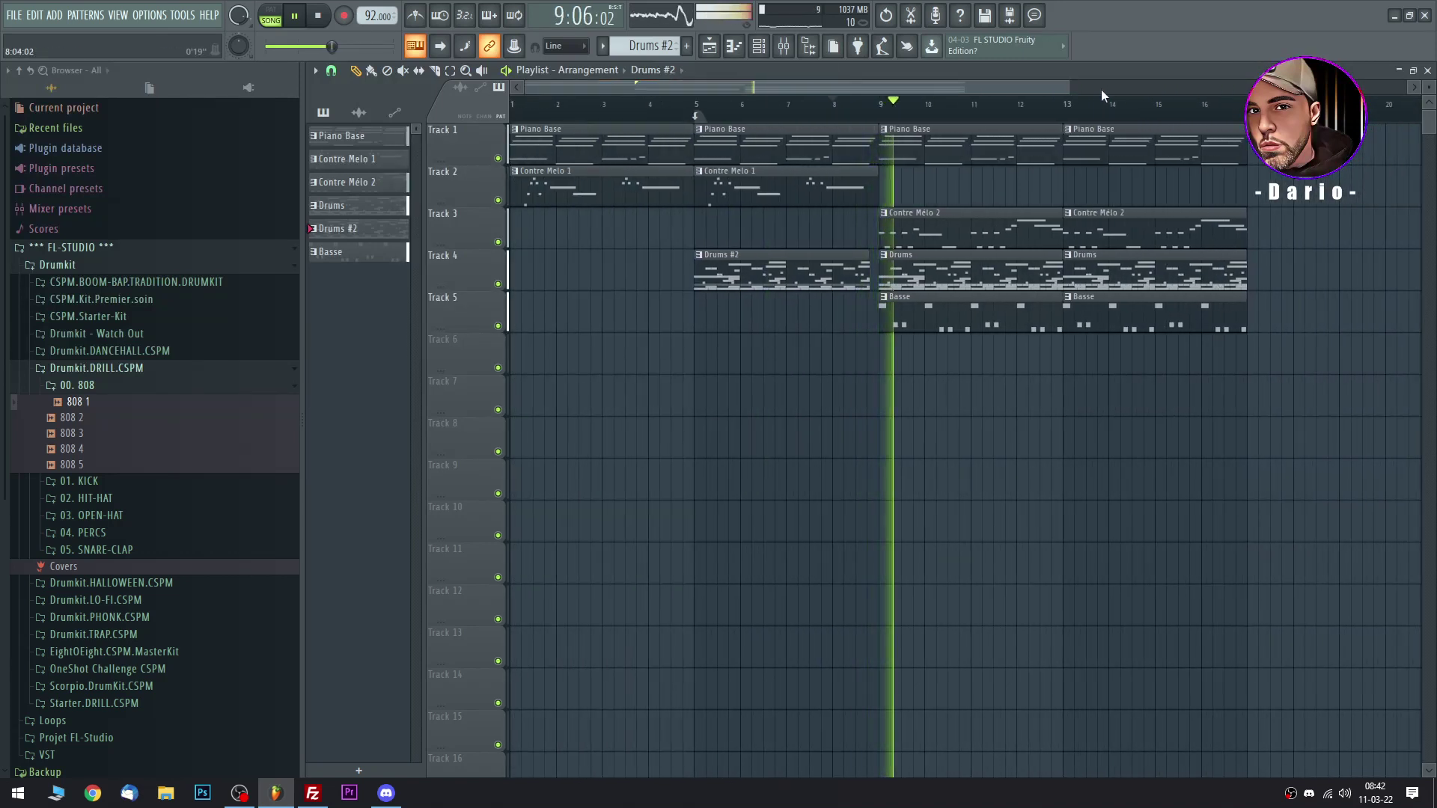
left_click_drag(1066, 83, 1307, 84)
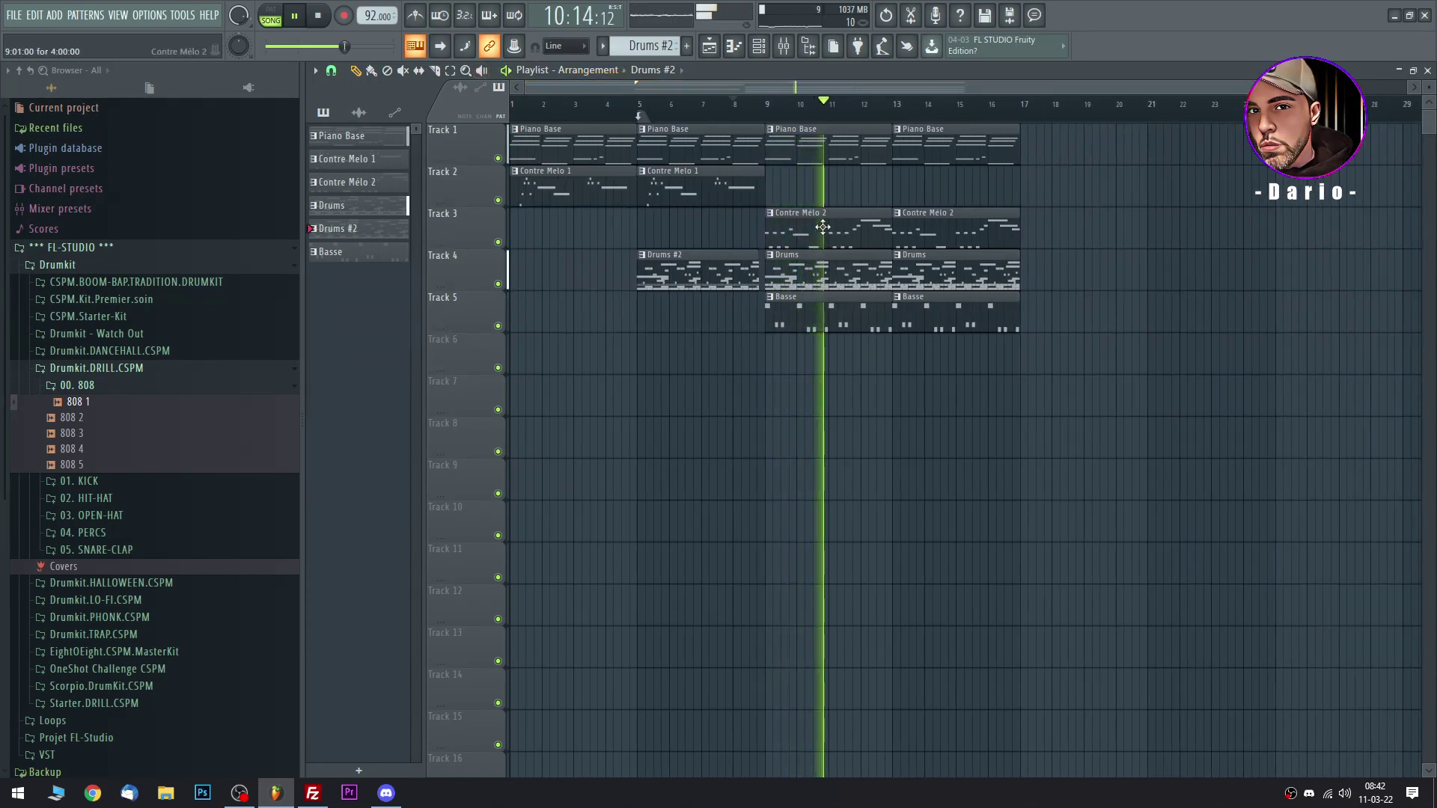
left_click_drag(810, 222, 810, 180)
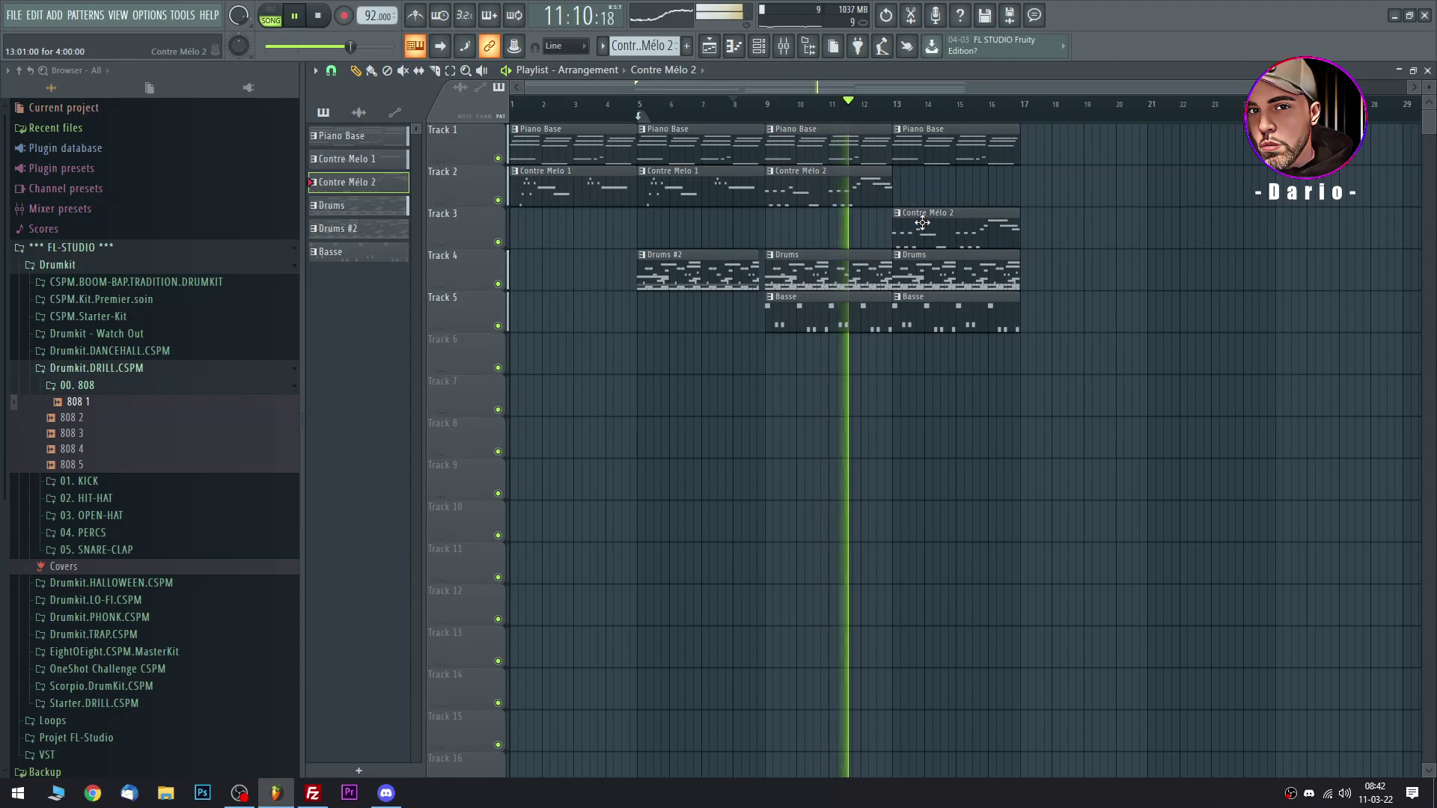
left_click_drag(922, 219, 922, 177)
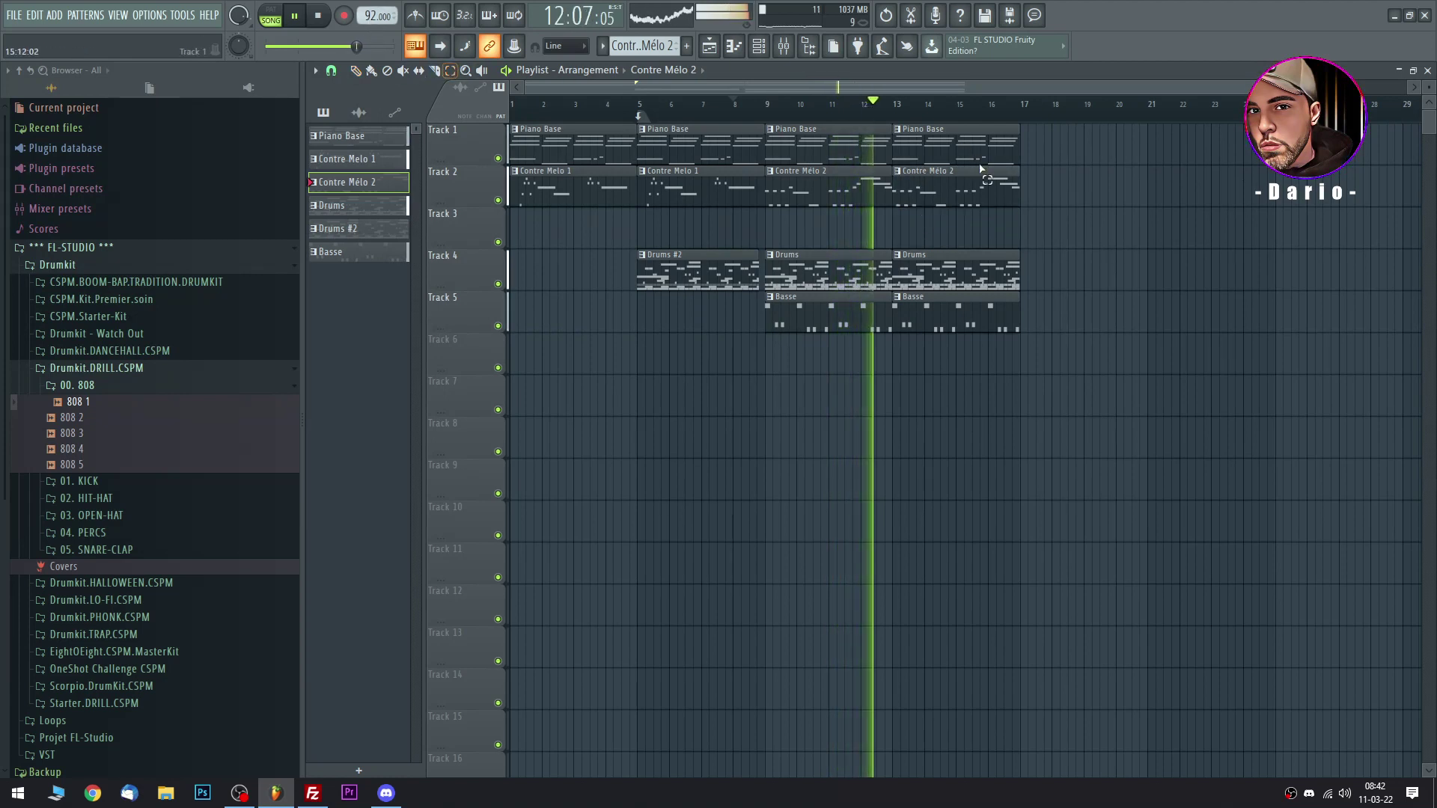
Duplicate all clips from bar 9 to the end of the arrangement so the copies start at bar 17.
left_click_drag(1078, 372, 840, 124)
key("ctrl+b")
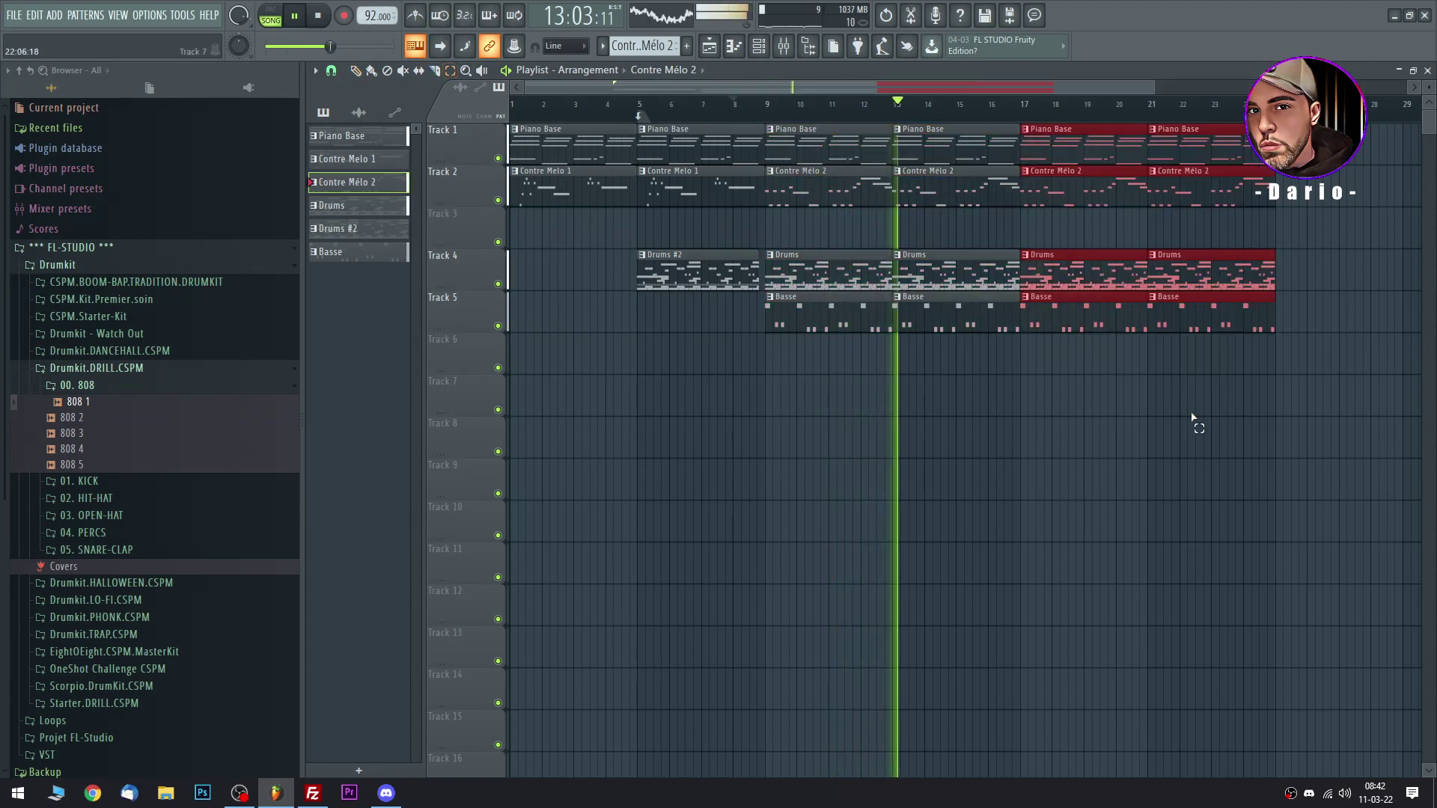
Replace the copied Contre Mélo 2 clips at bars 17 and 21 with copies of the two Contre Melo 1 clips.
left_click(1231, 458)
left_click_drag(1272, 241, 1052, 160)
key("Delete")
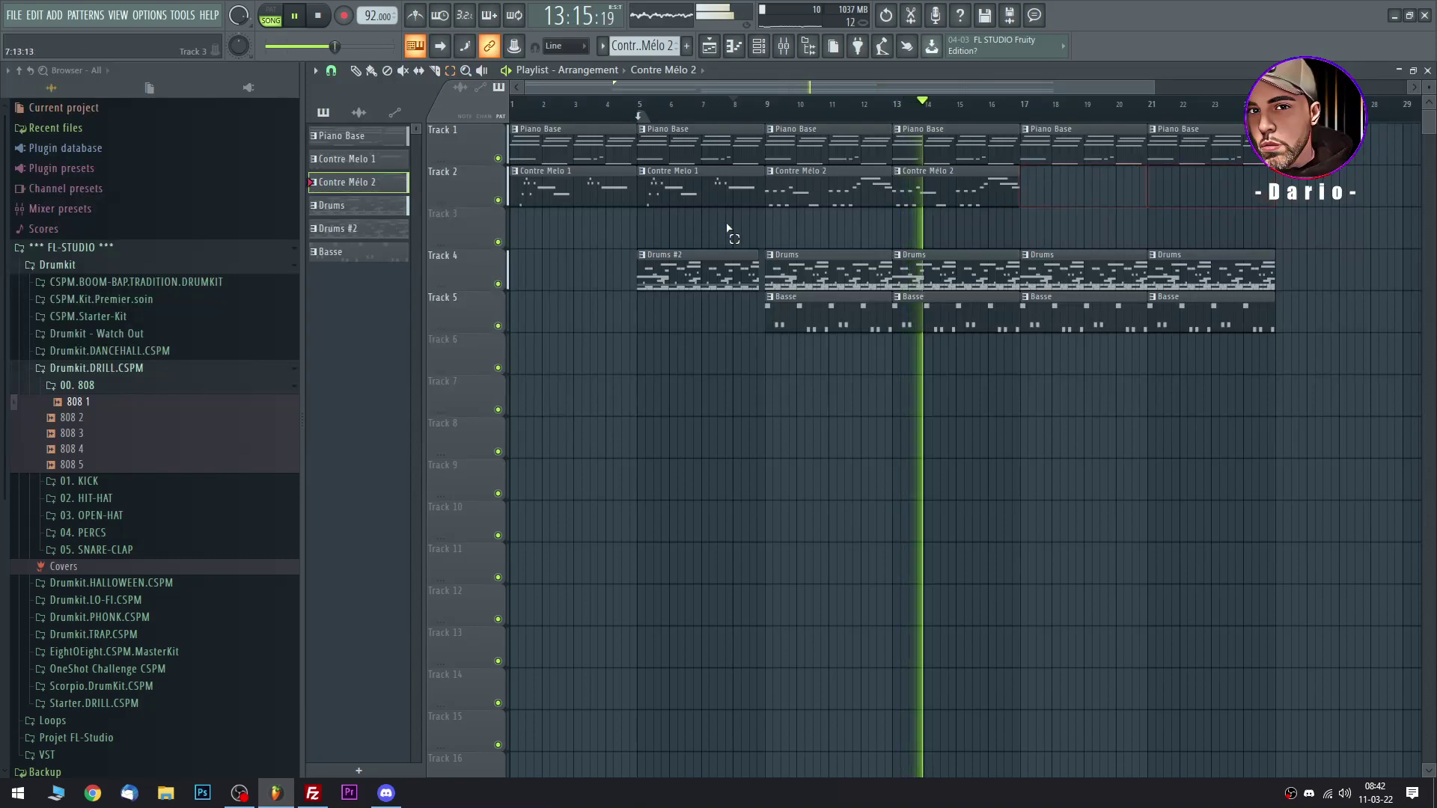
mouse_move(731, 231)
left_mouse_down()
mouse_move(516, 165)
mouse_move(1081, 171)
mouse_move(1065, 169)
left_mouse_up()
Duplicate the whole block of clips from bars 9 to 24 repeatedly to extend the arrangement past bar 41.
left_click_drag(1152, 85, 1405, 87)
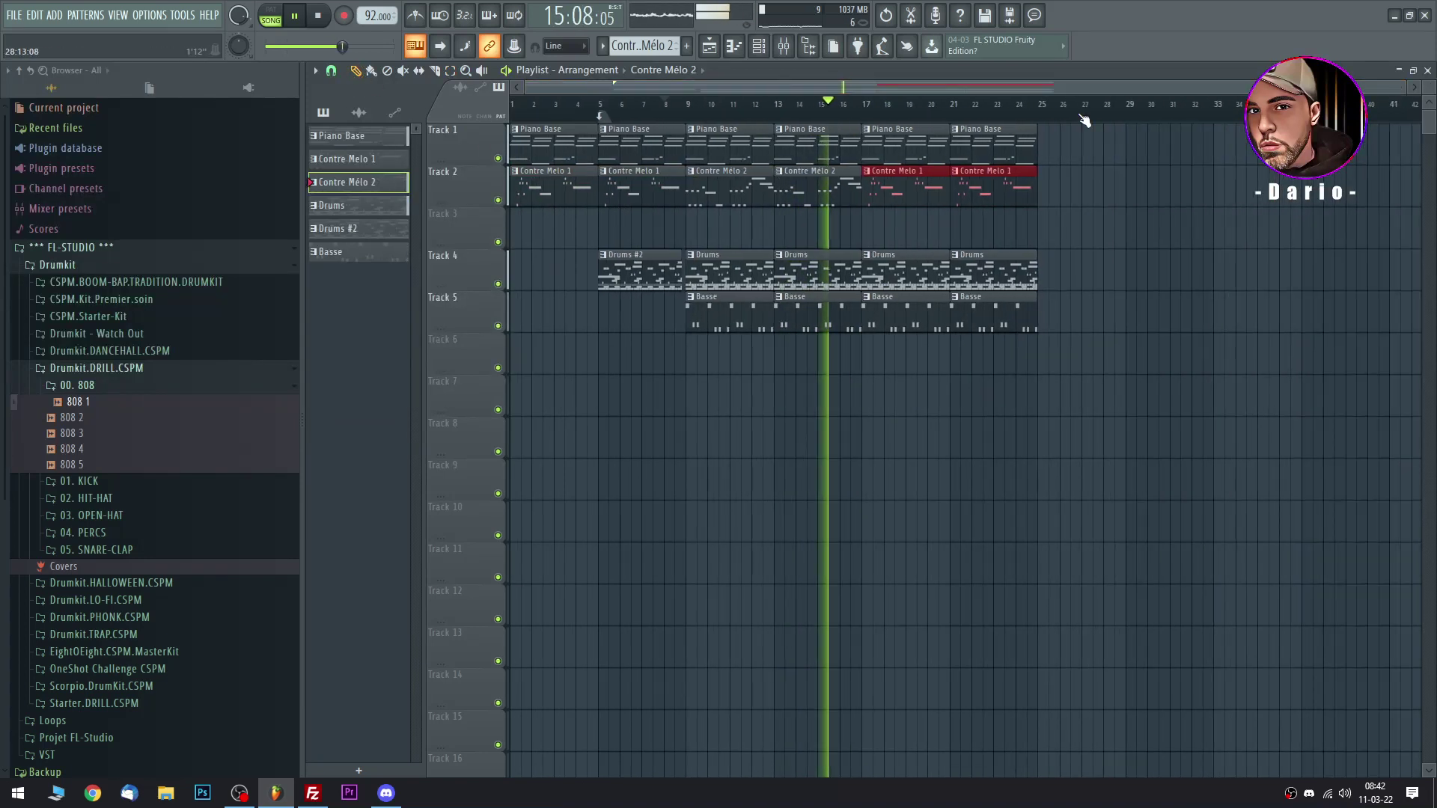
left_click(449, 70)
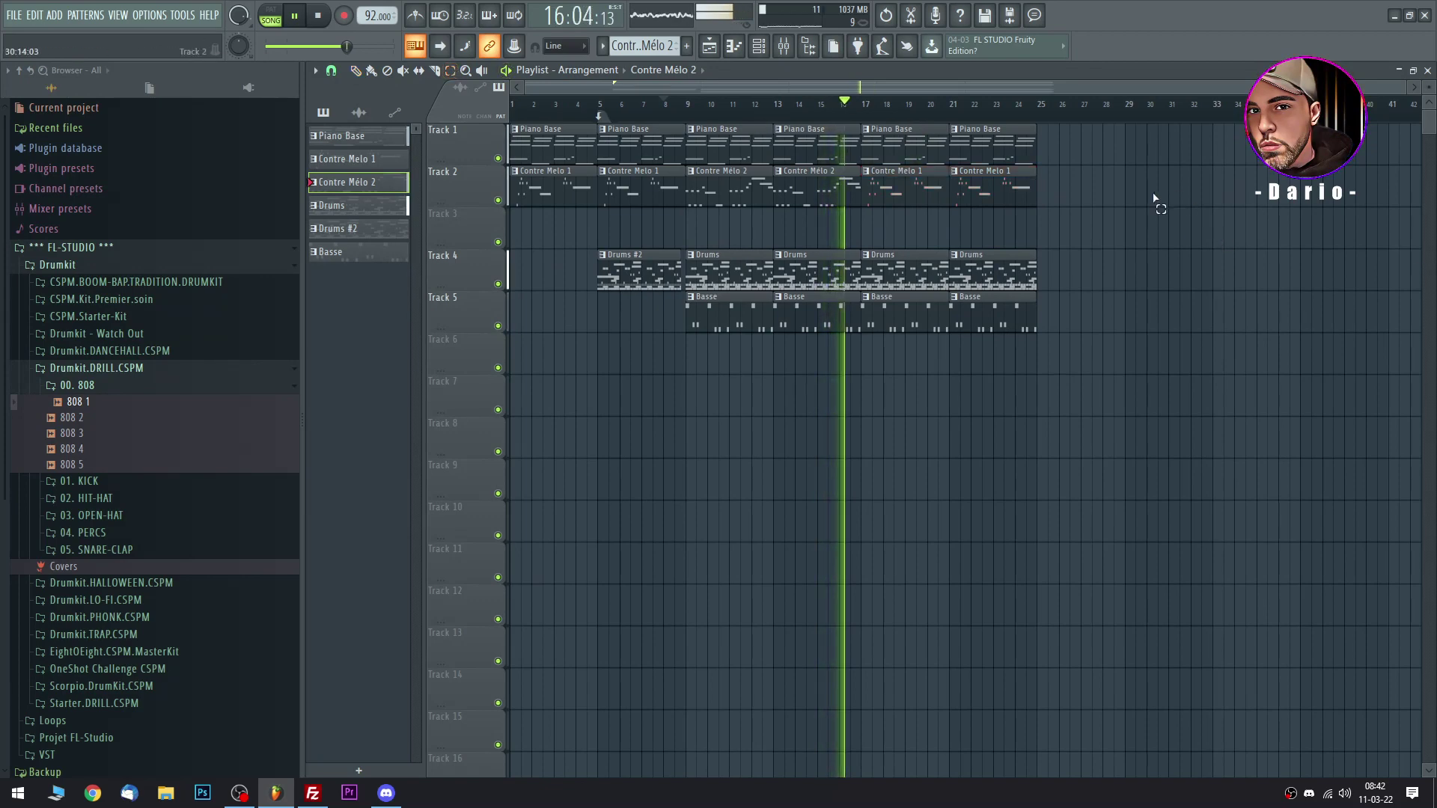
left_click_drag(1084, 378, 741, 147)
key("ctrl+b")
key("ctrl+b")
key("ctrl+b")
key("ctrl+b")
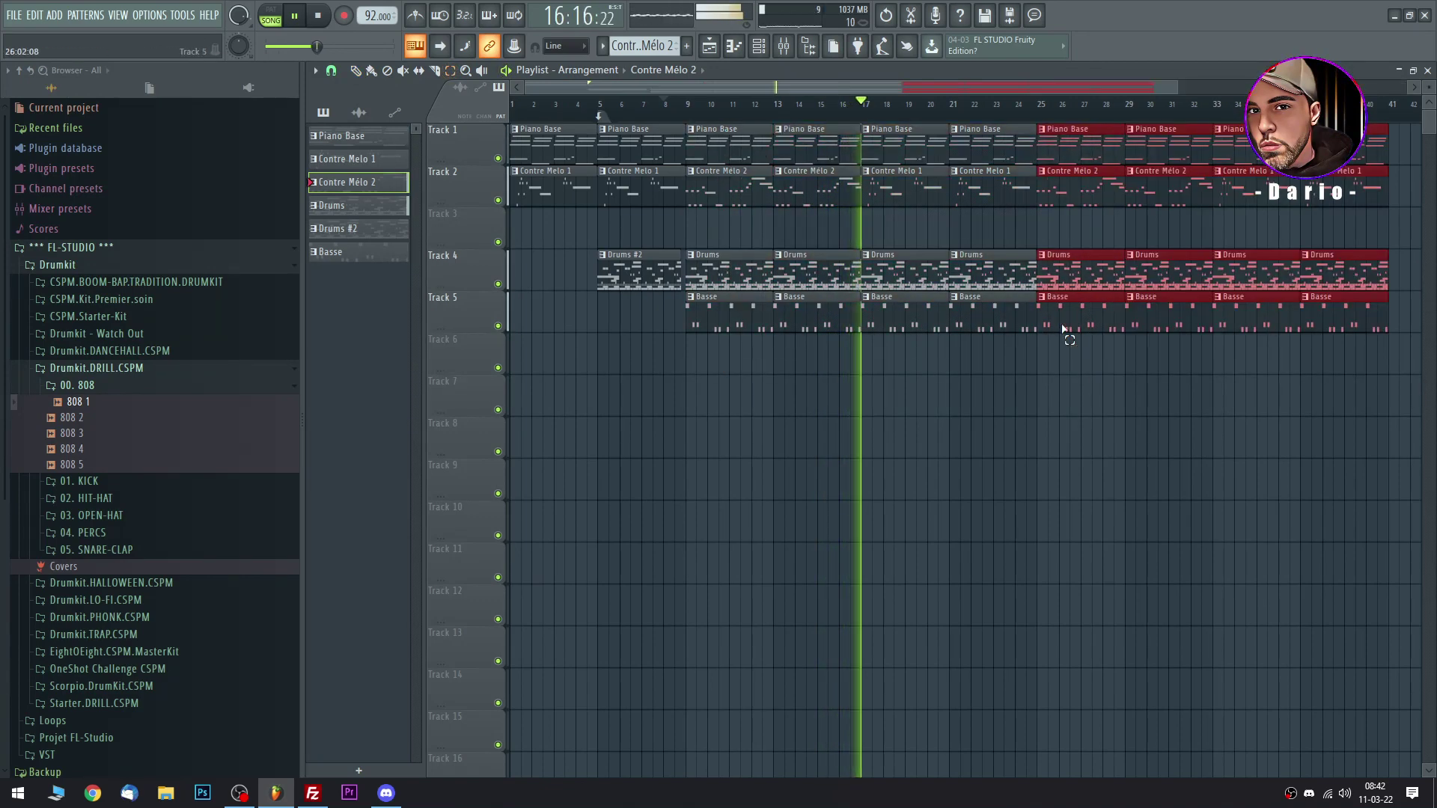
left_click(1116, 402)
left_click_drag(1059, 86, 629, 84)
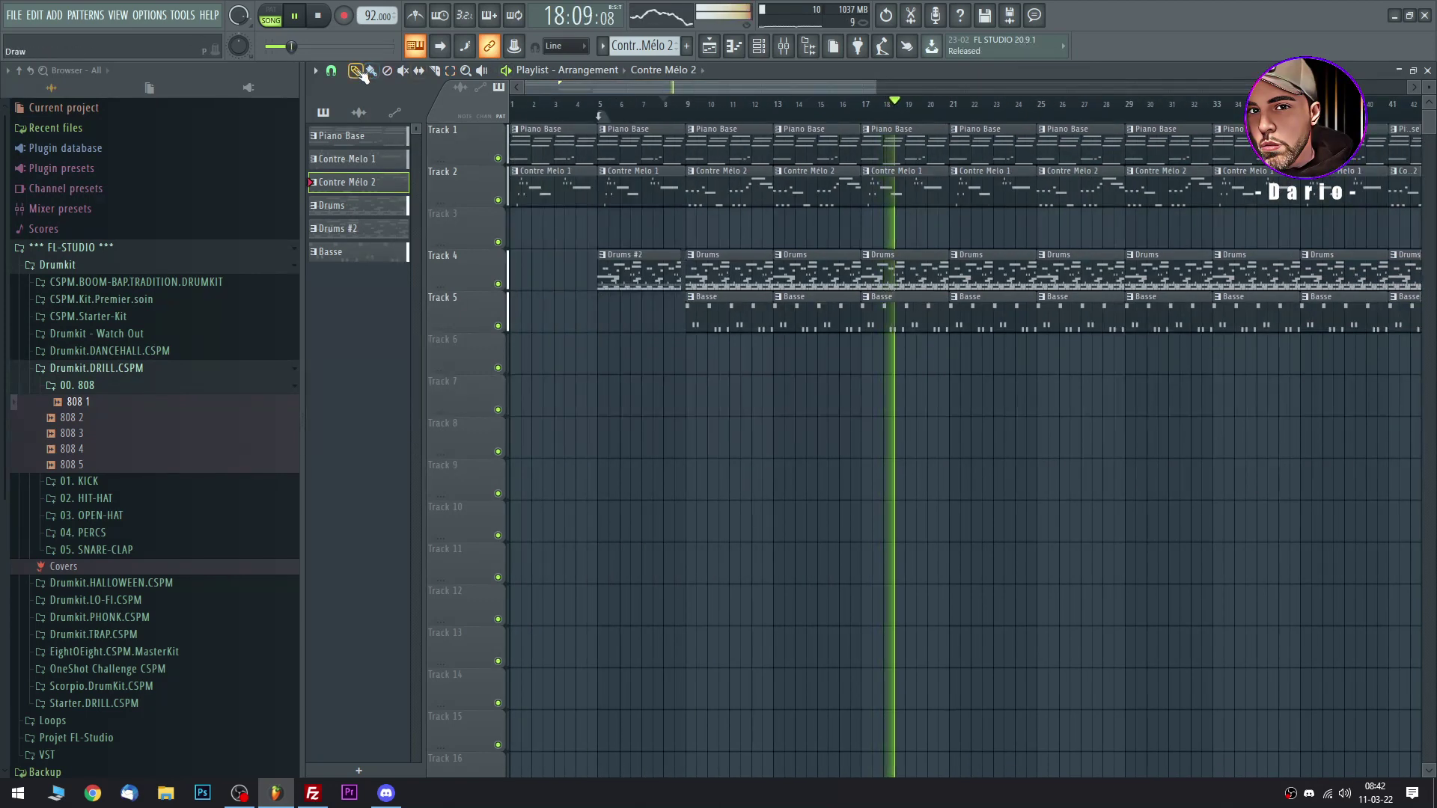
Place a marker at bar 17 on the playlist timeline and delete the loop marker at bar 5.
key("space")
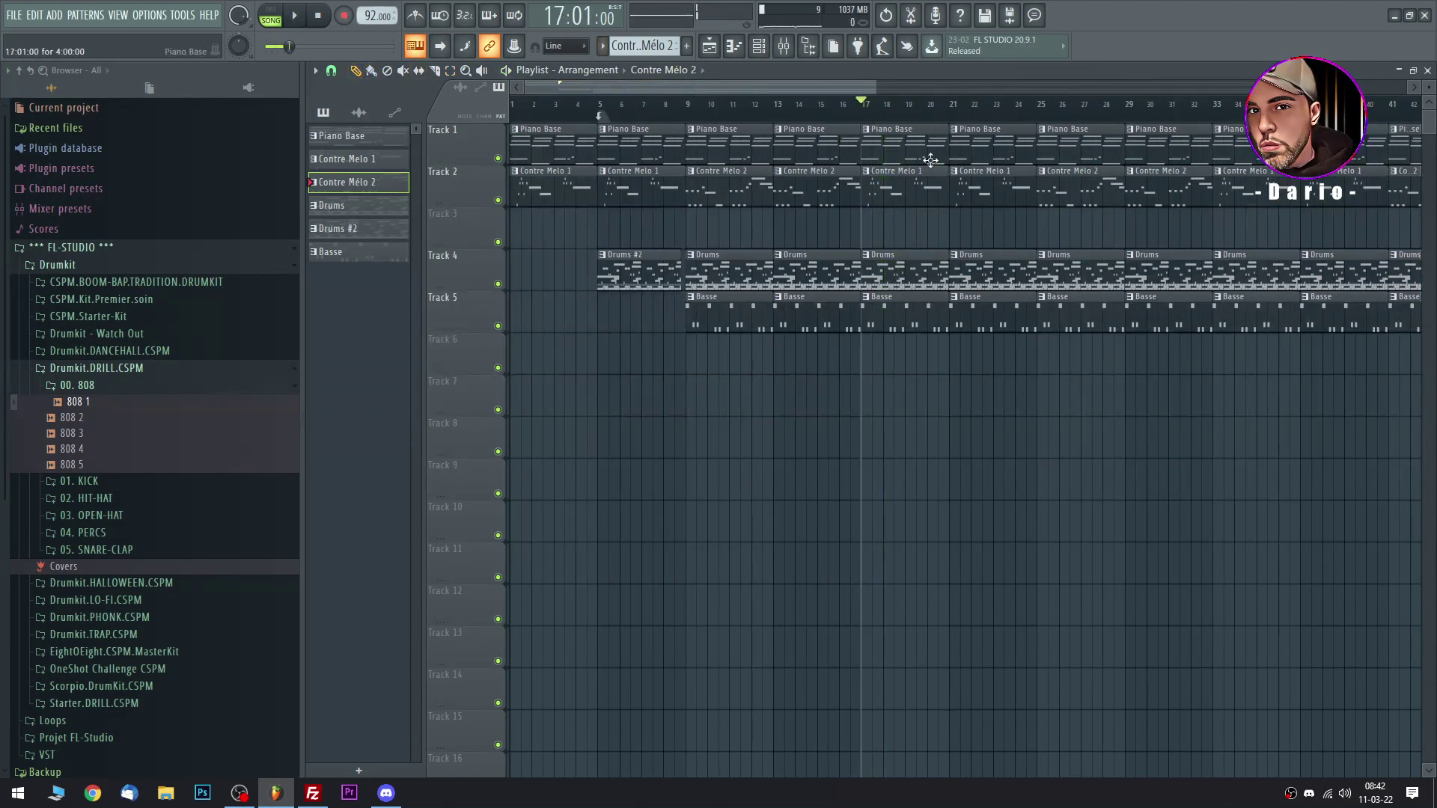
left_click(874, 128)
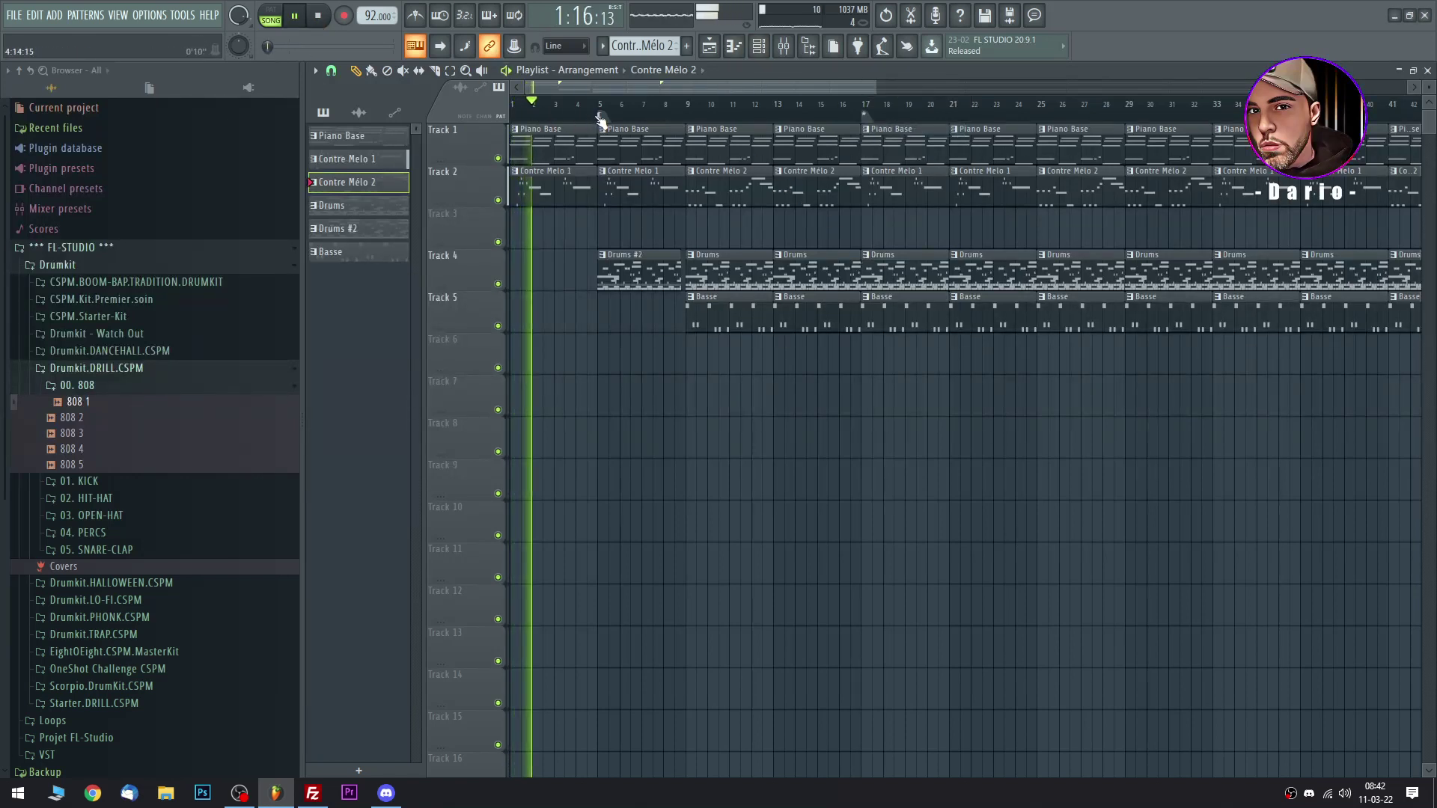
right_click(599, 116)
left_click(562, 112)
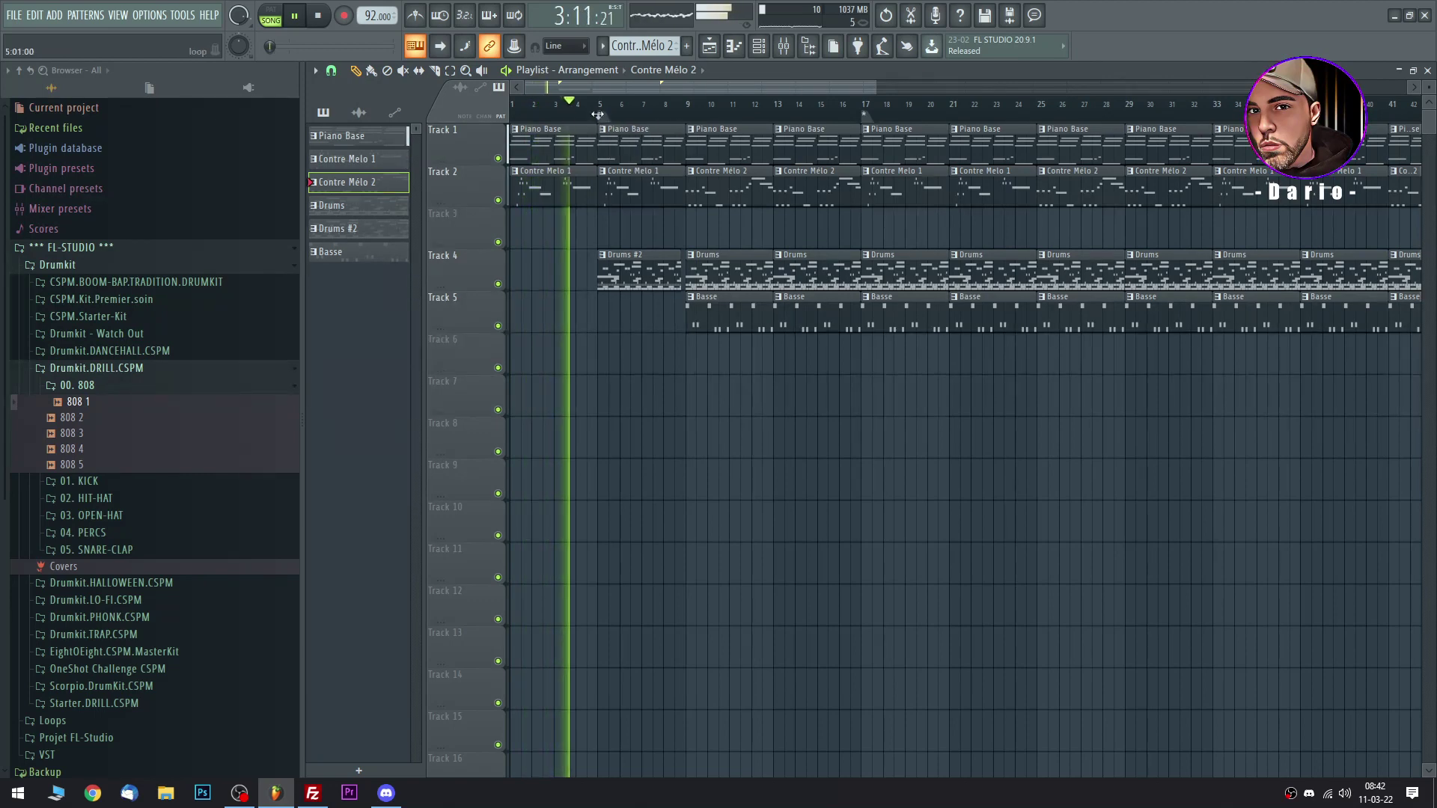
right_click(600, 115)
left_click(627, 179)
Add a timeline marker named "Intro" at bar 1 of the playlist.
right_click(532, 116)
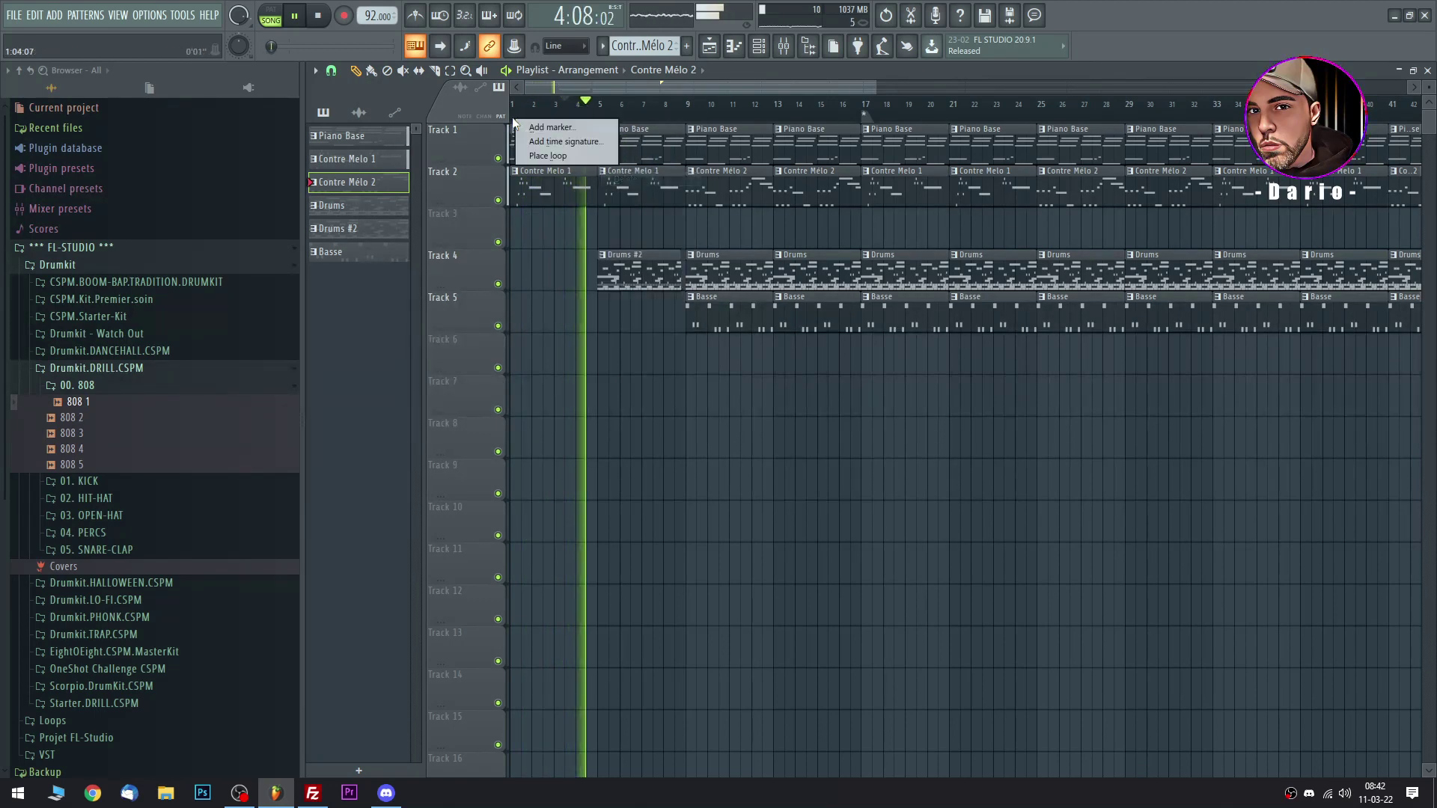
left_click(532, 128)
type("Intro")
key("Return")
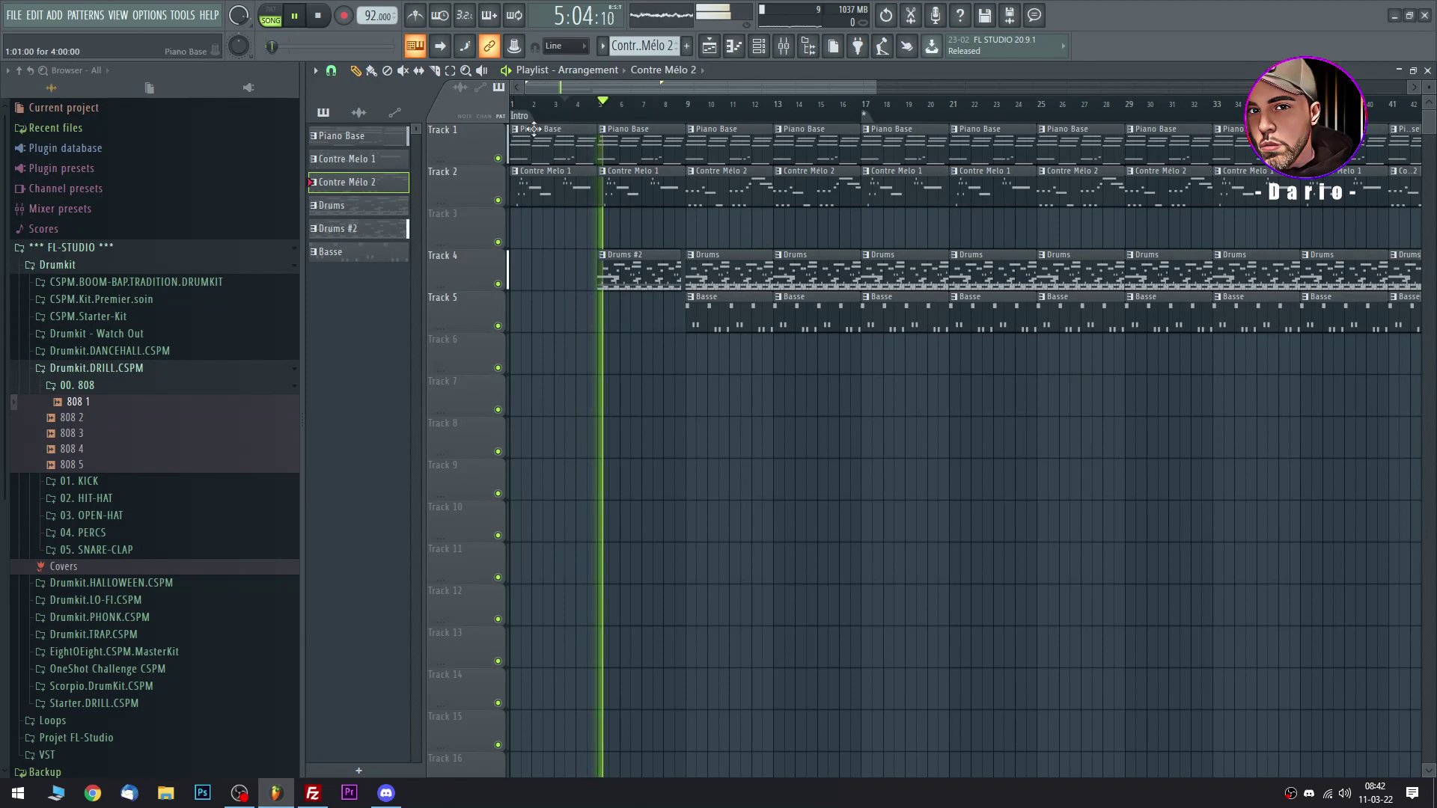
Add a timeline marker named "Couplet" at bar 9 of the playlist.
right_click(689, 118)
left_click(699, 128)
type("Couplet")
key("Return")
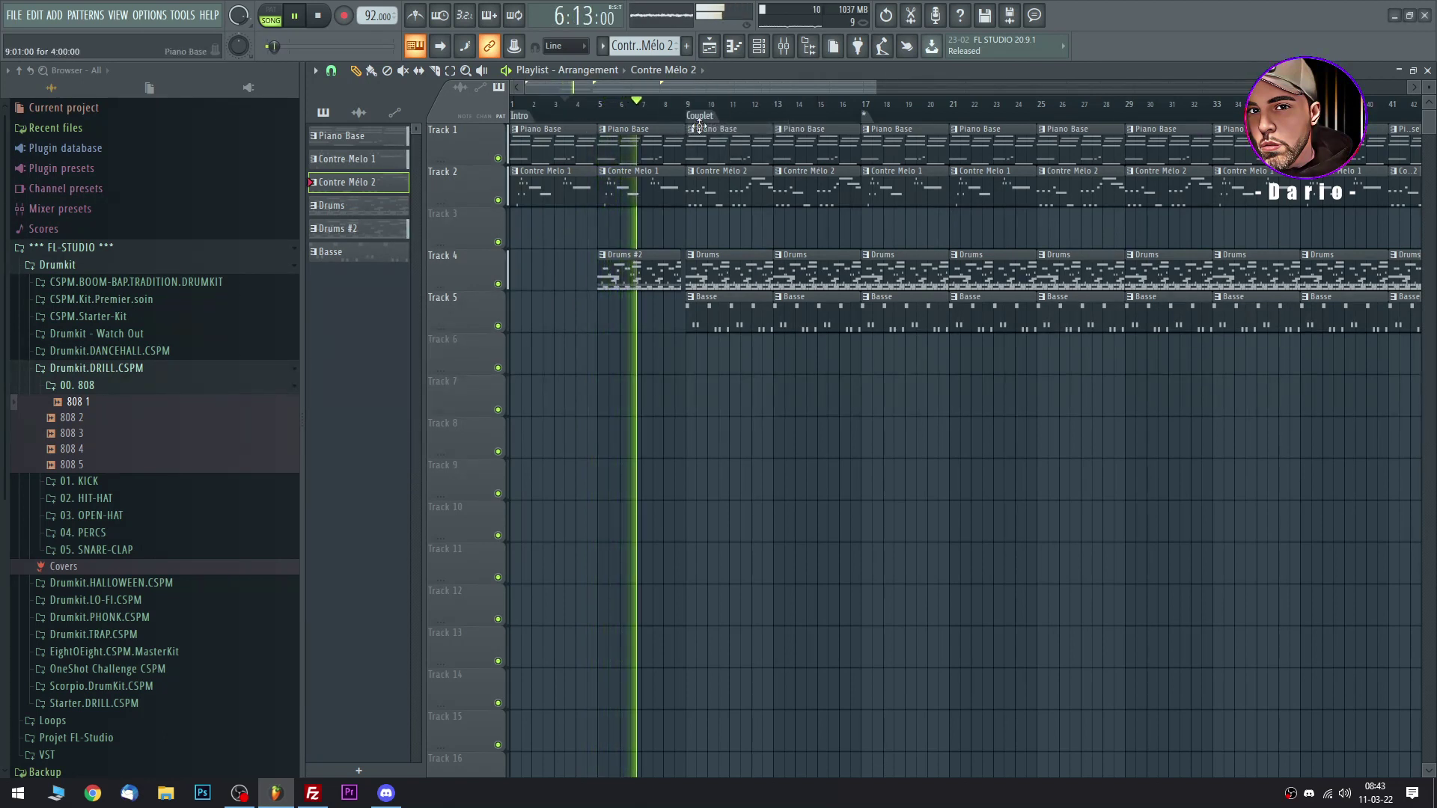
Close the empty gap in the playlist, bringing the Drums clips up to Track 3 and the Basse clips up to Track 4.
left_click_drag(874, 86, 1093, 86)
mouse_move(1428, 91)
left_mouse_down()
mouse_move(1428, 128)
mouse_move(1428, 94)
mouse_move(1428, 111)
left_mouse_up()
left_click_drag(477, 327, 479, 455)
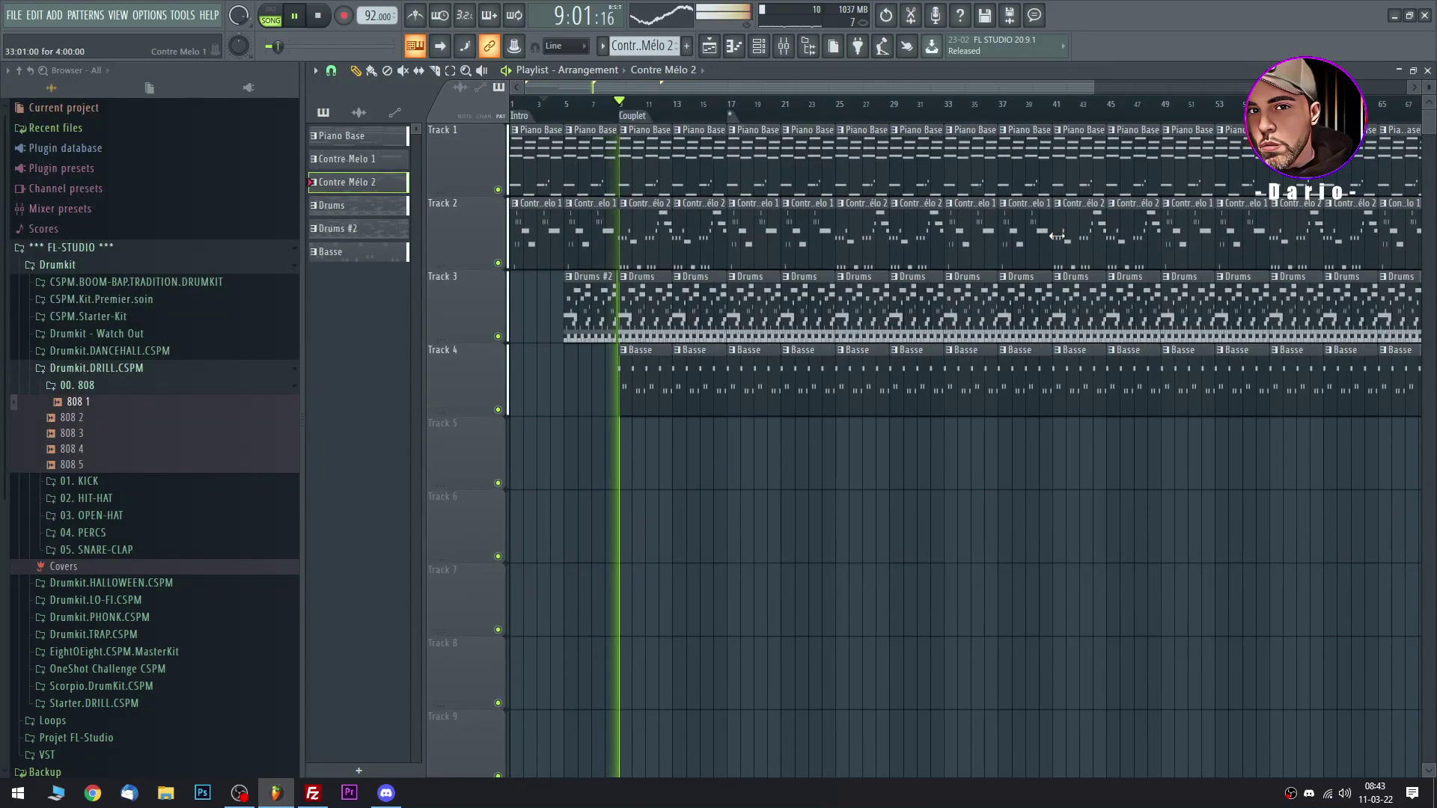
left_click_drag(1094, 81, 758, 90)
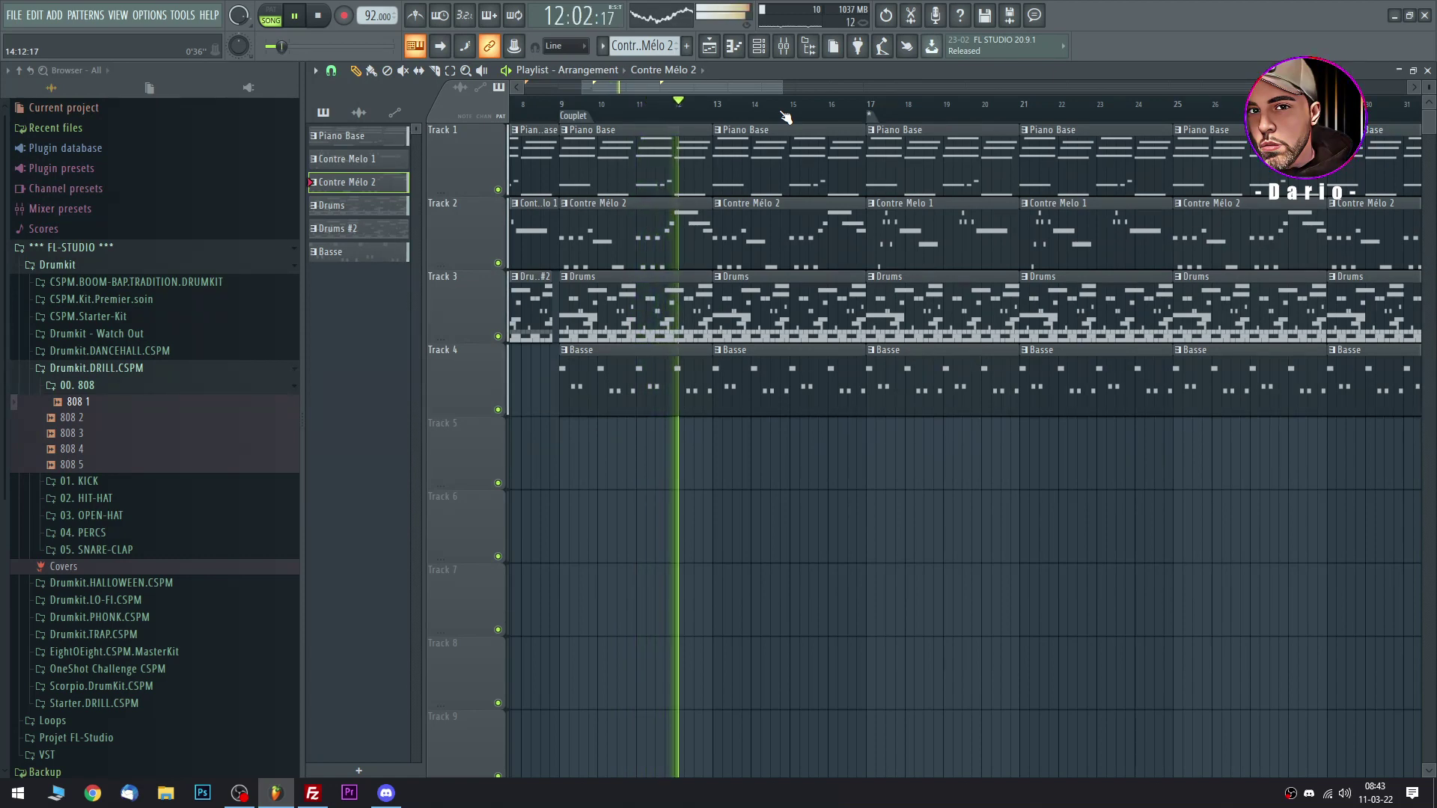
Lower the Piano mixer track's level to about -4.3 dB.
left_click(783, 46)
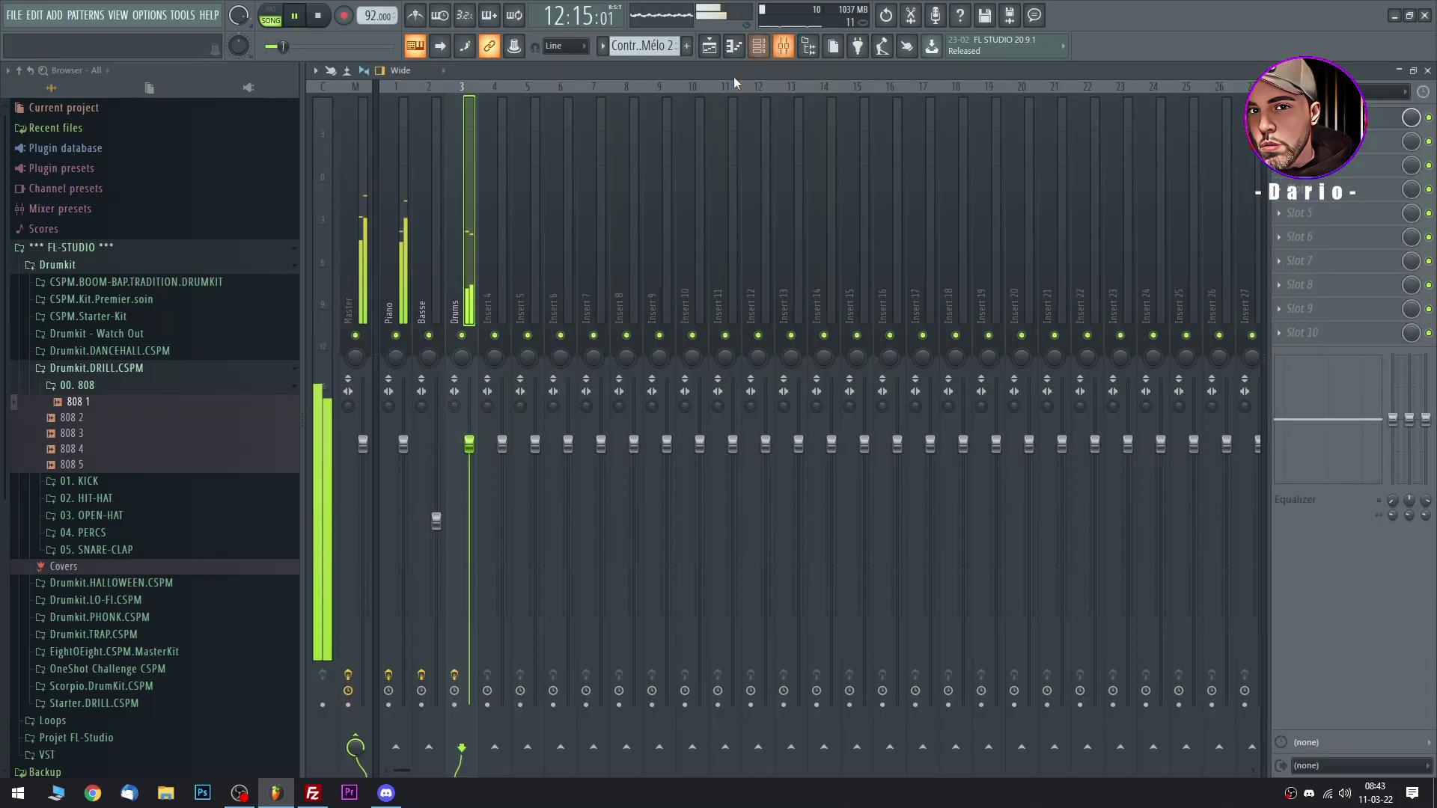
left_click(399, 307)
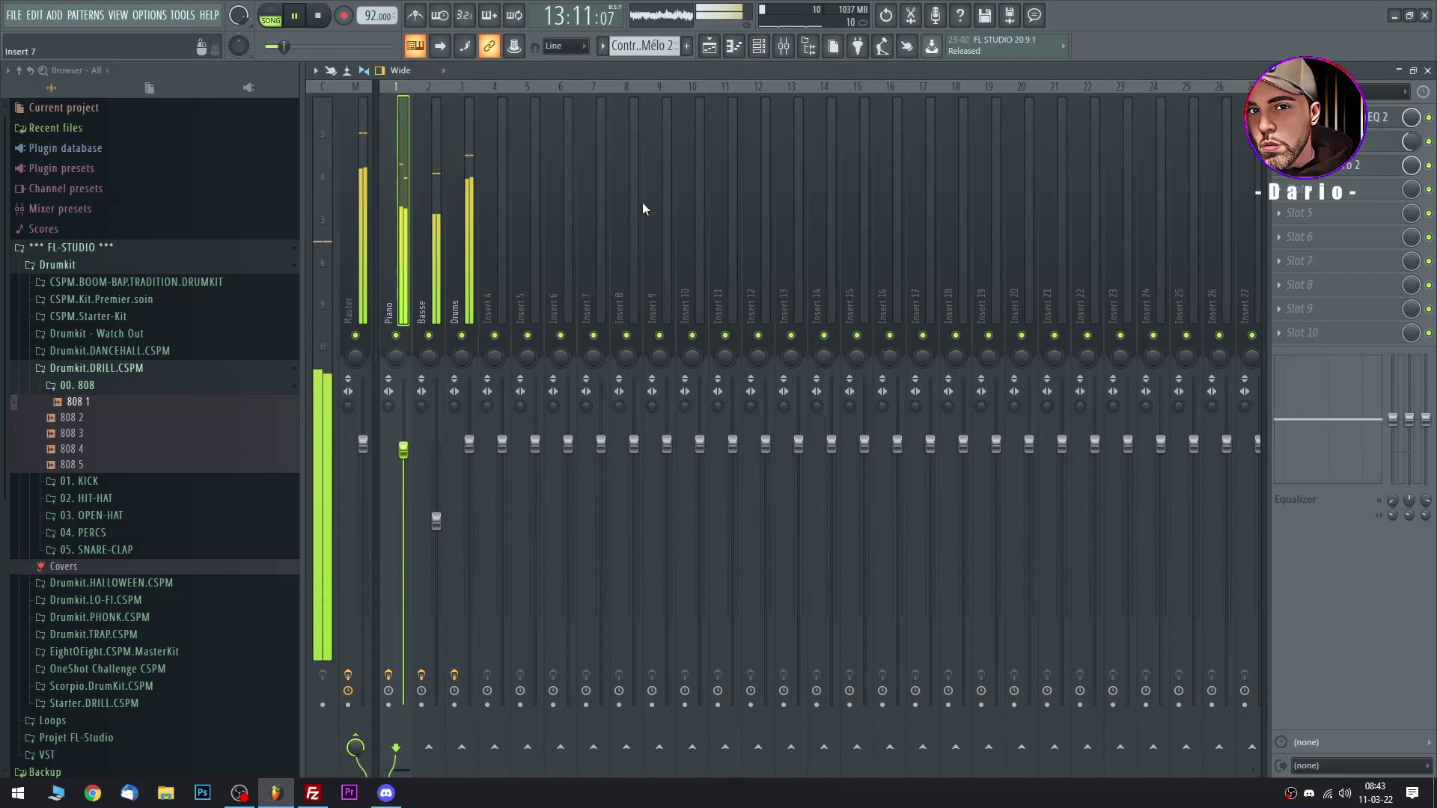
left_click(767, 47)
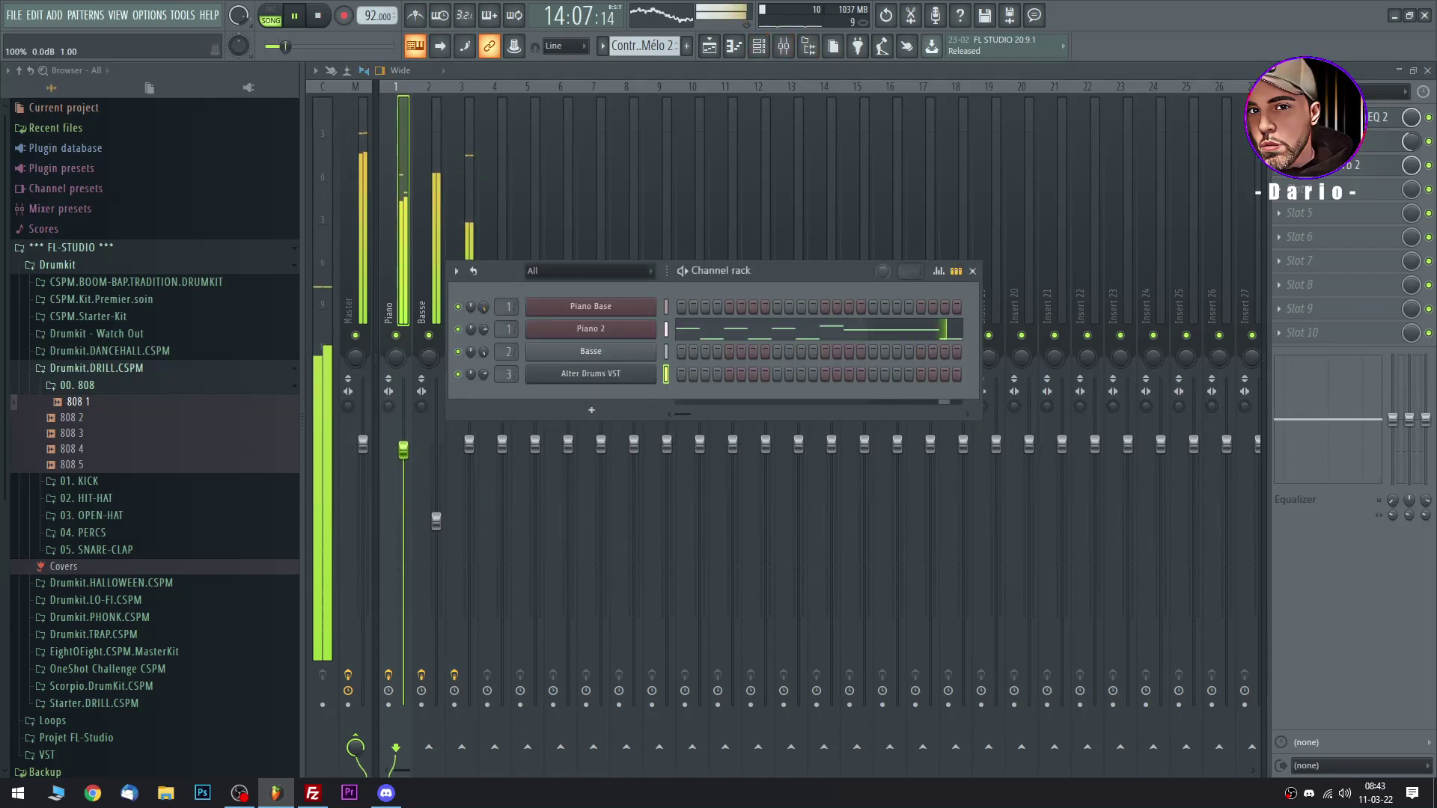
key("F6")
left_click_drag(403, 485, 404, 482)
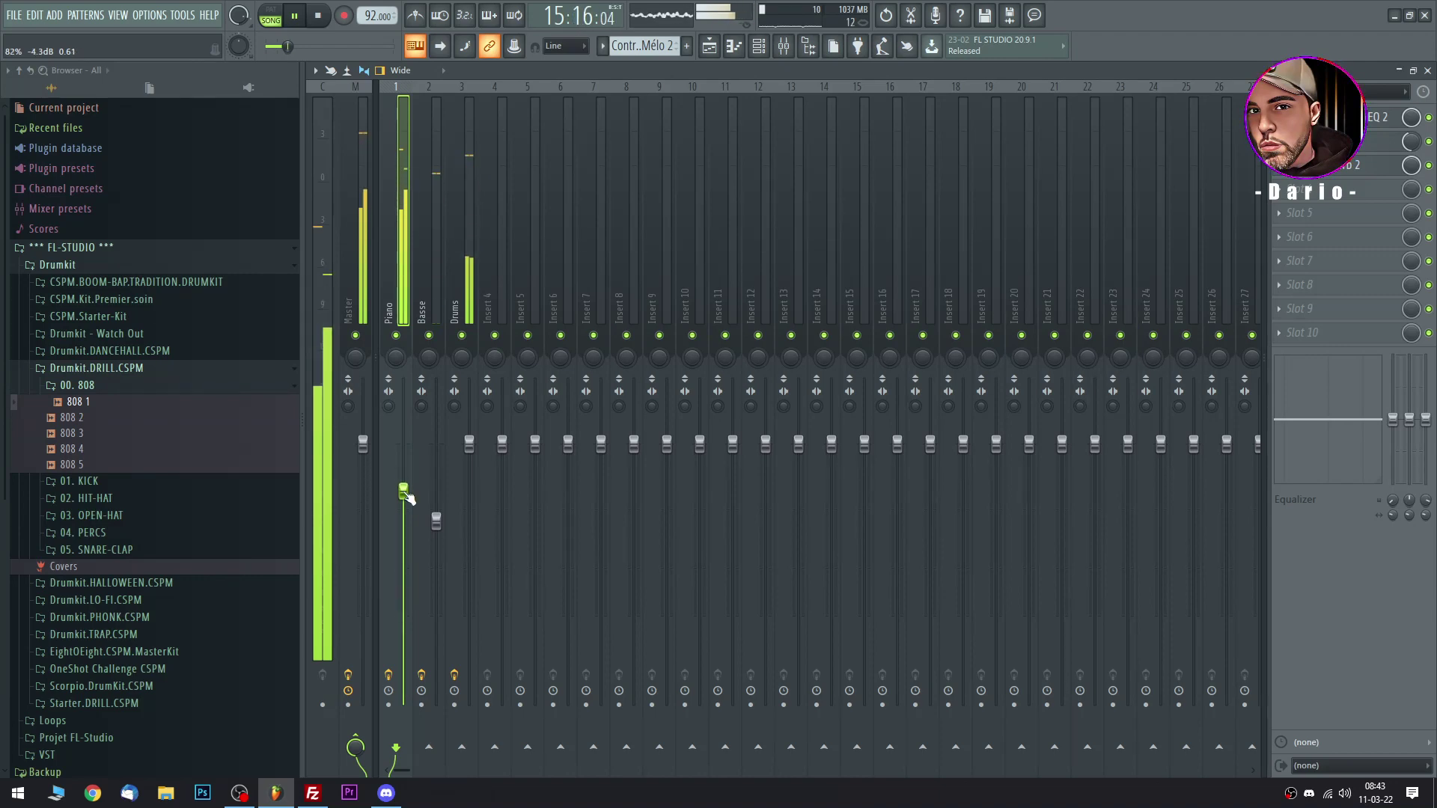
Shorten the Drums clip that starts at bar 13 so it ends slightly before bar 17, and replay the transition.
left_click(708, 47)
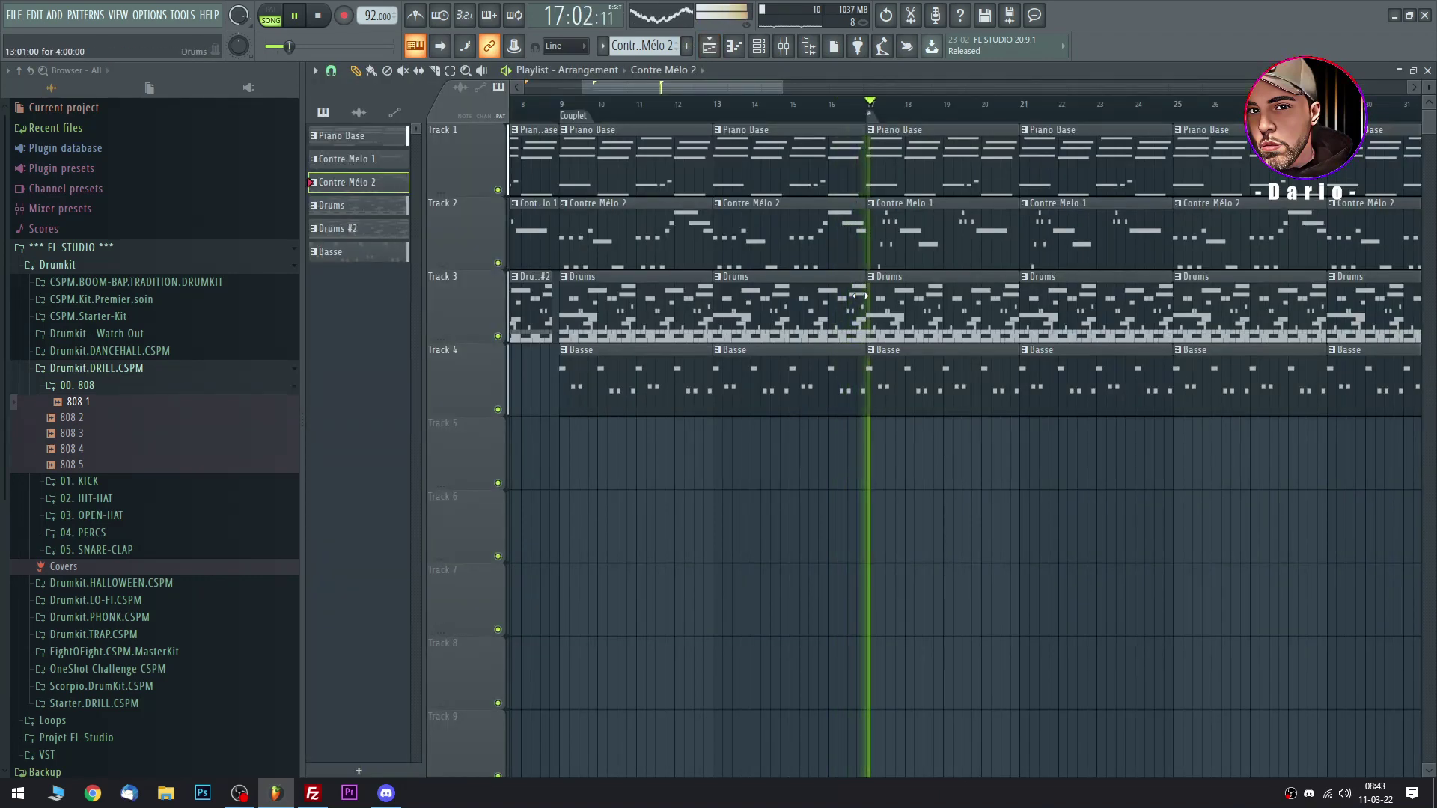
left_click(530, 298)
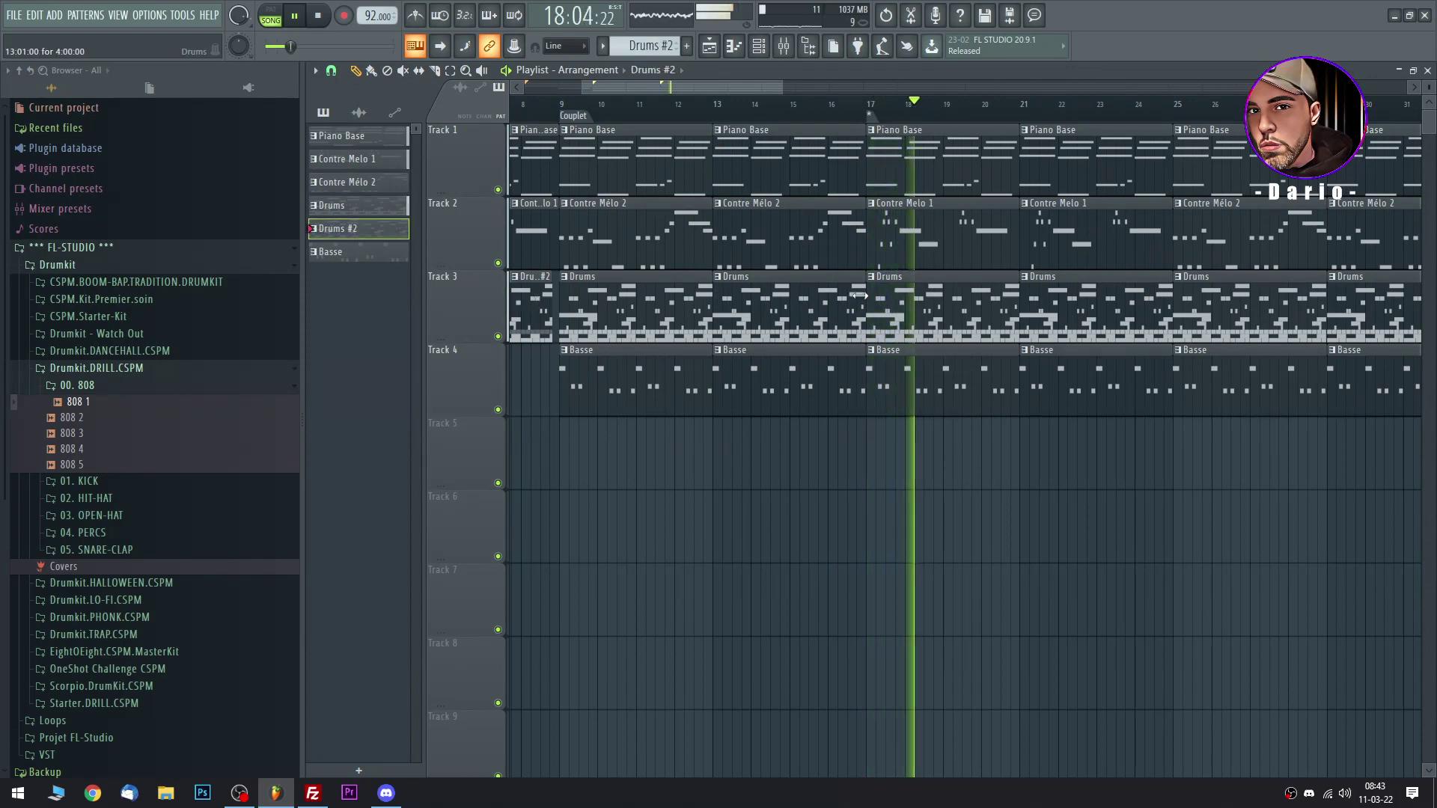
left_click_drag(863, 303, 854, 303)
left_click(848, 105)
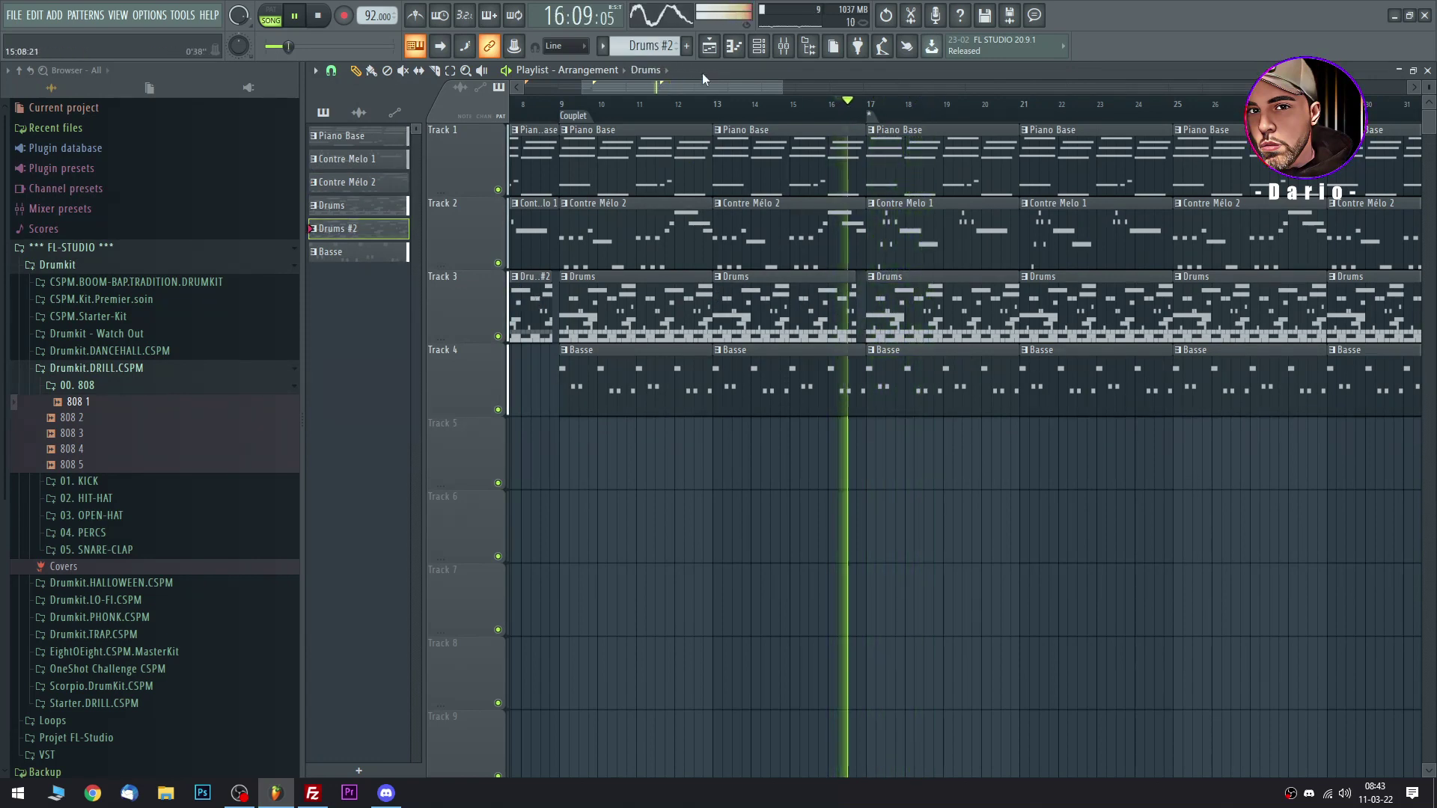
left_click_drag(588, 88, 614, 89)
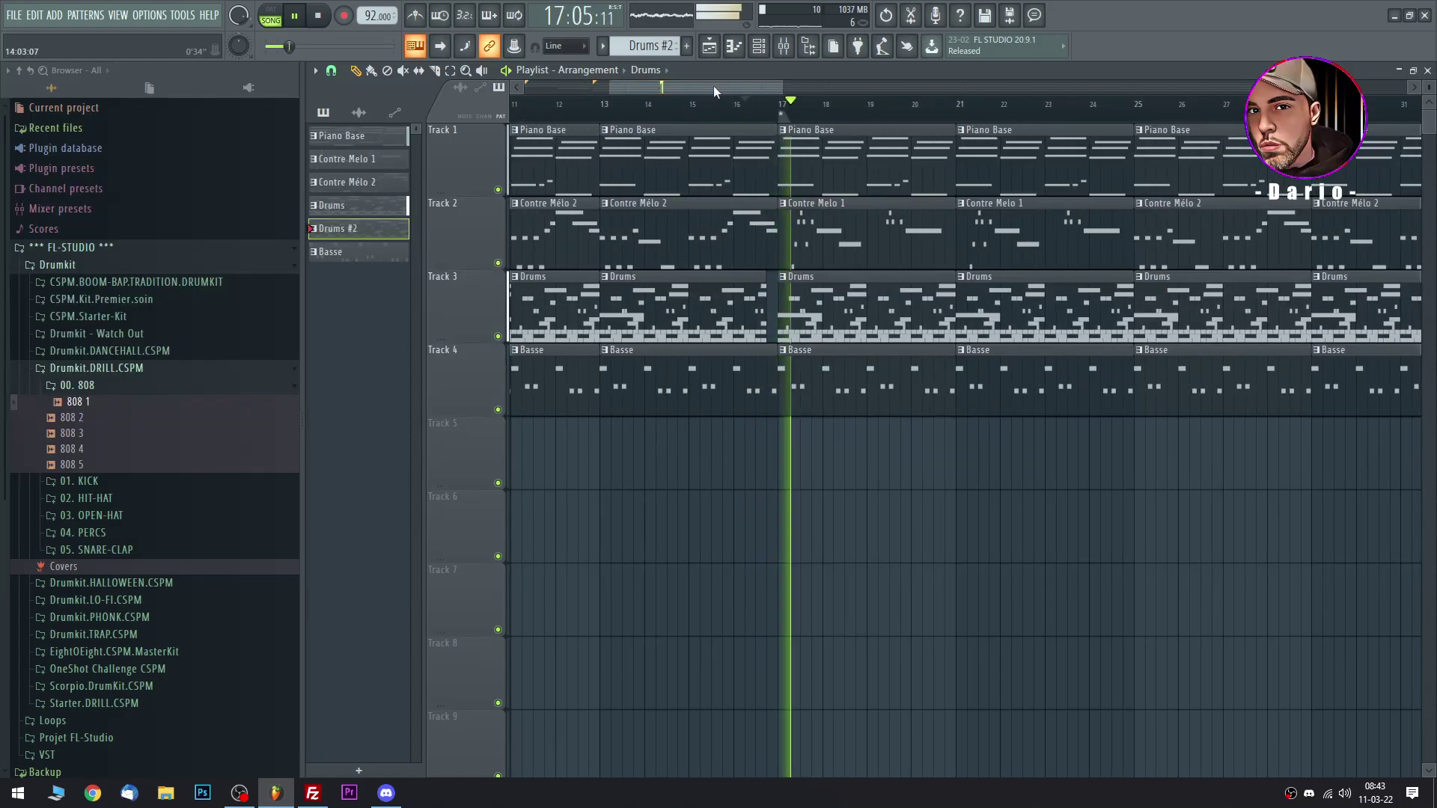
left_click_drag(782, 94, 837, 88)
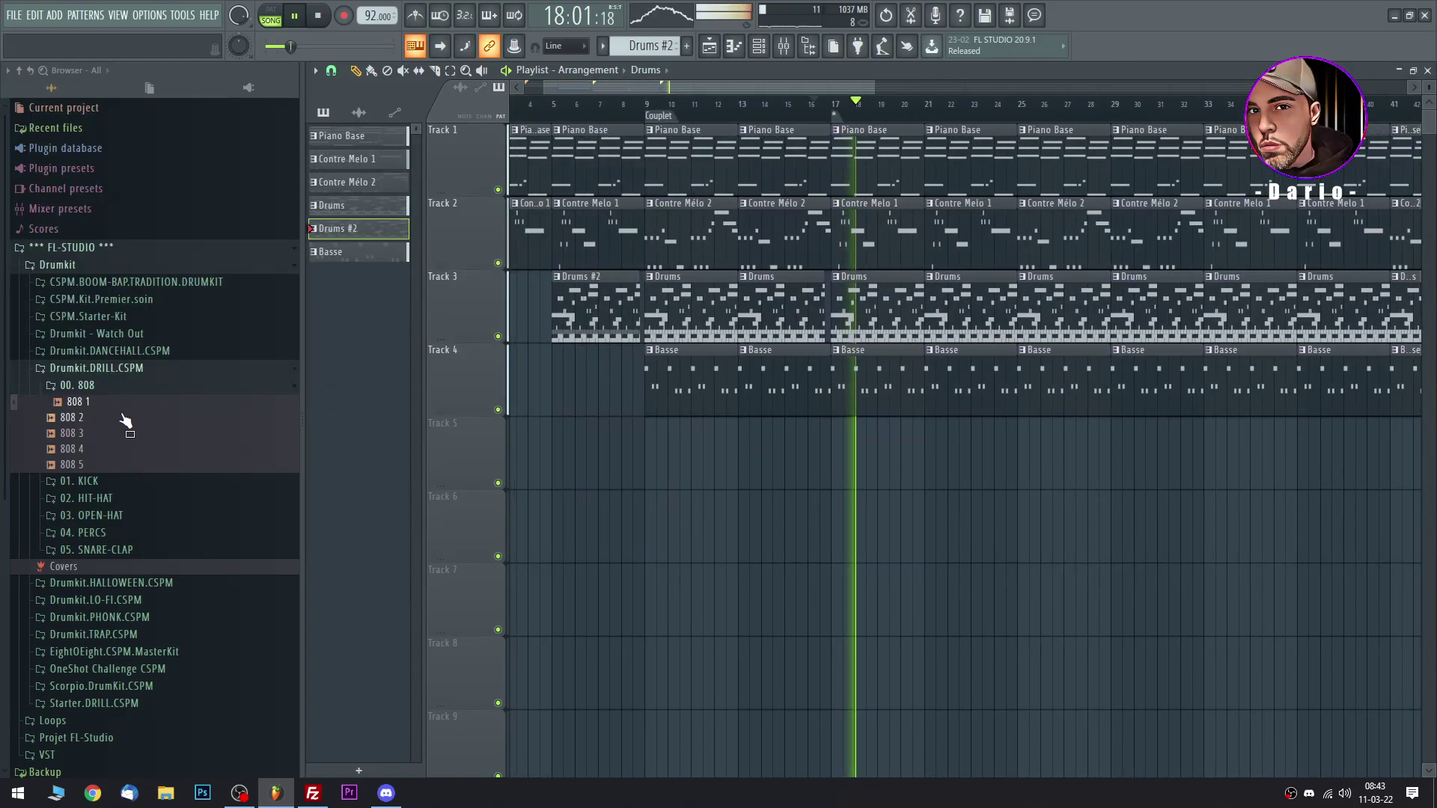
Stop playback and open the INSTRUMENT folder of the OneShot Challenge CSPM kit in the browser.
key("space")
left_click(102, 369)
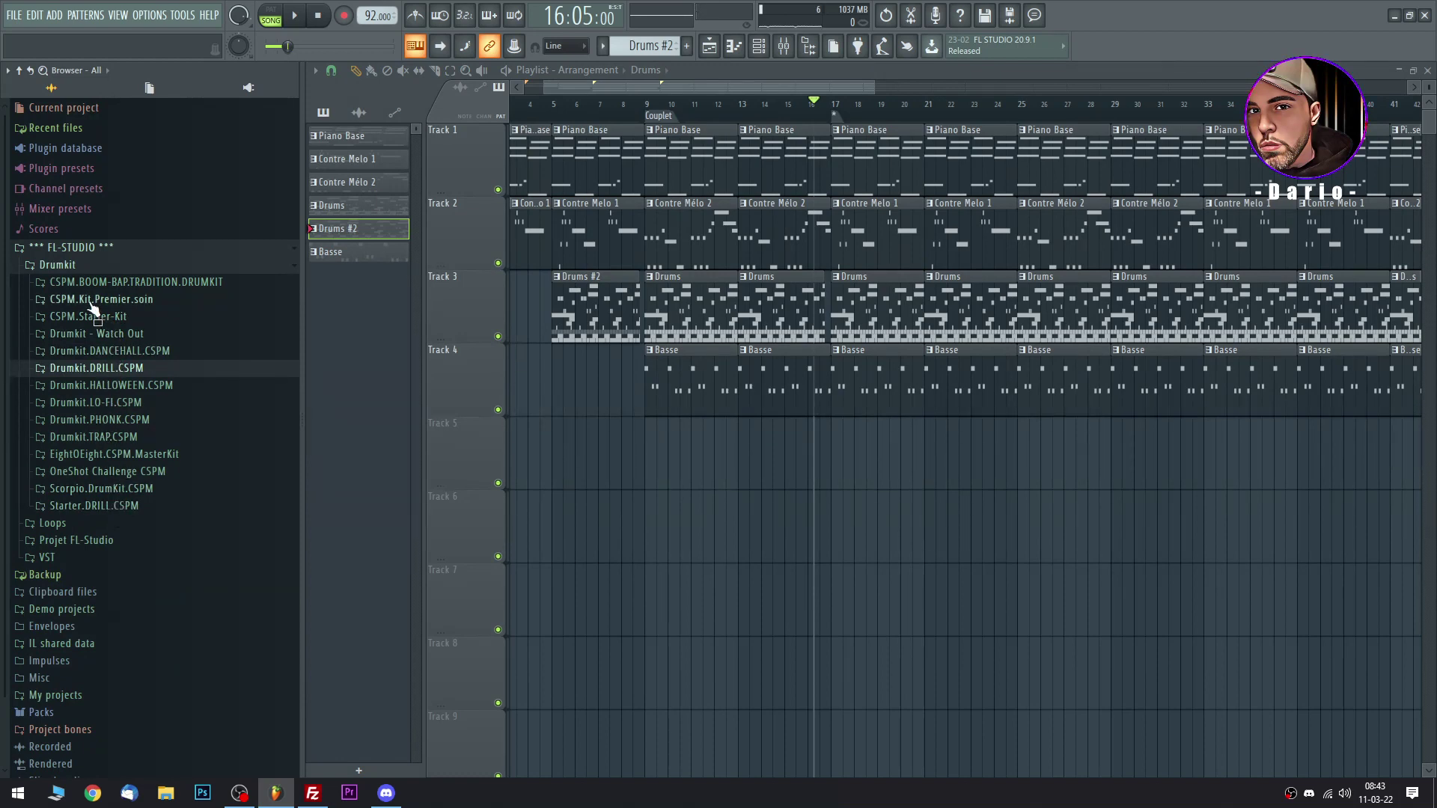
left_click(115, 471)
left_click(122, 494)
left_click(120, 494)
left_click(112, 509)
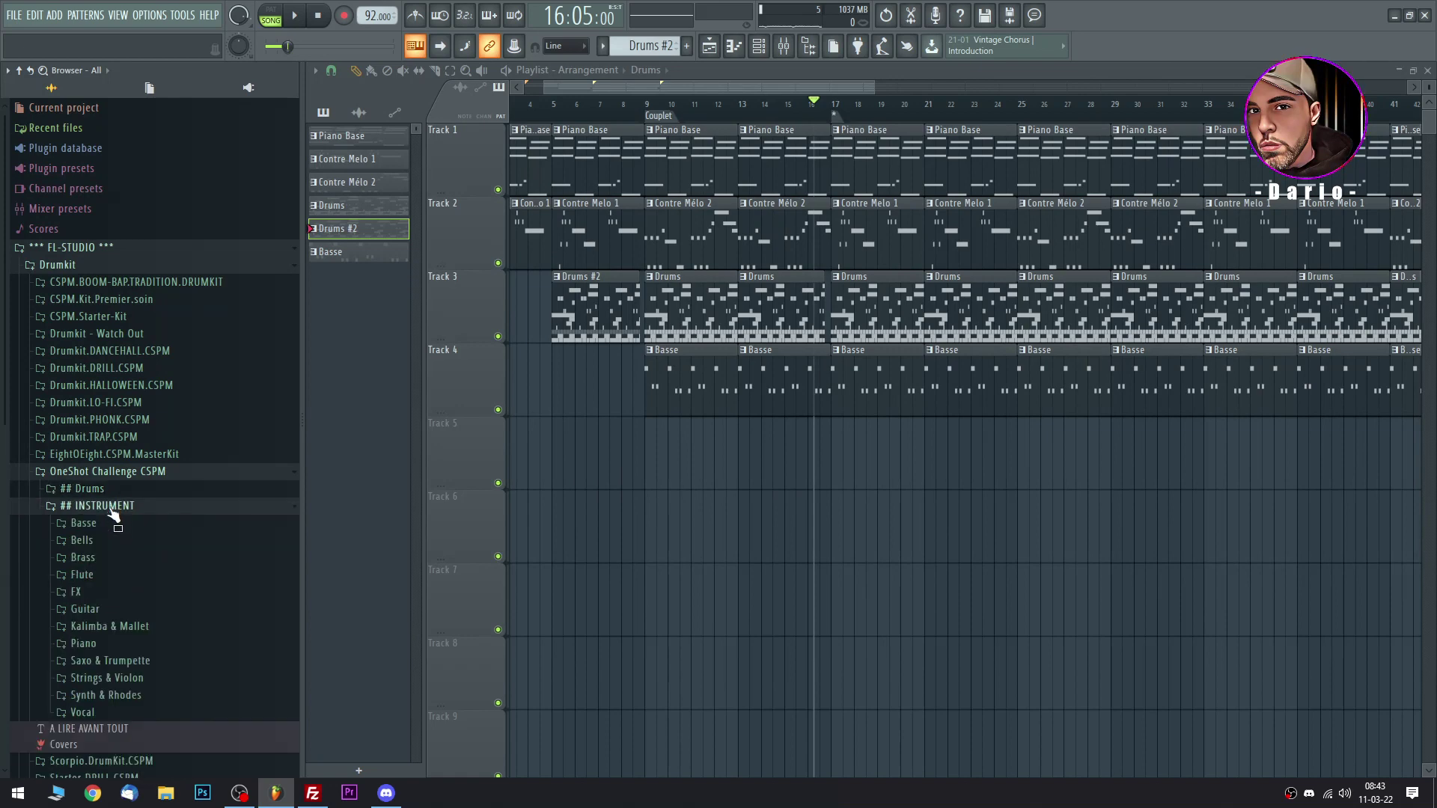
Audition the one-shots in the Vocal folder and load Vocal (2) into a new sampler channel.
left_click(103, 709)
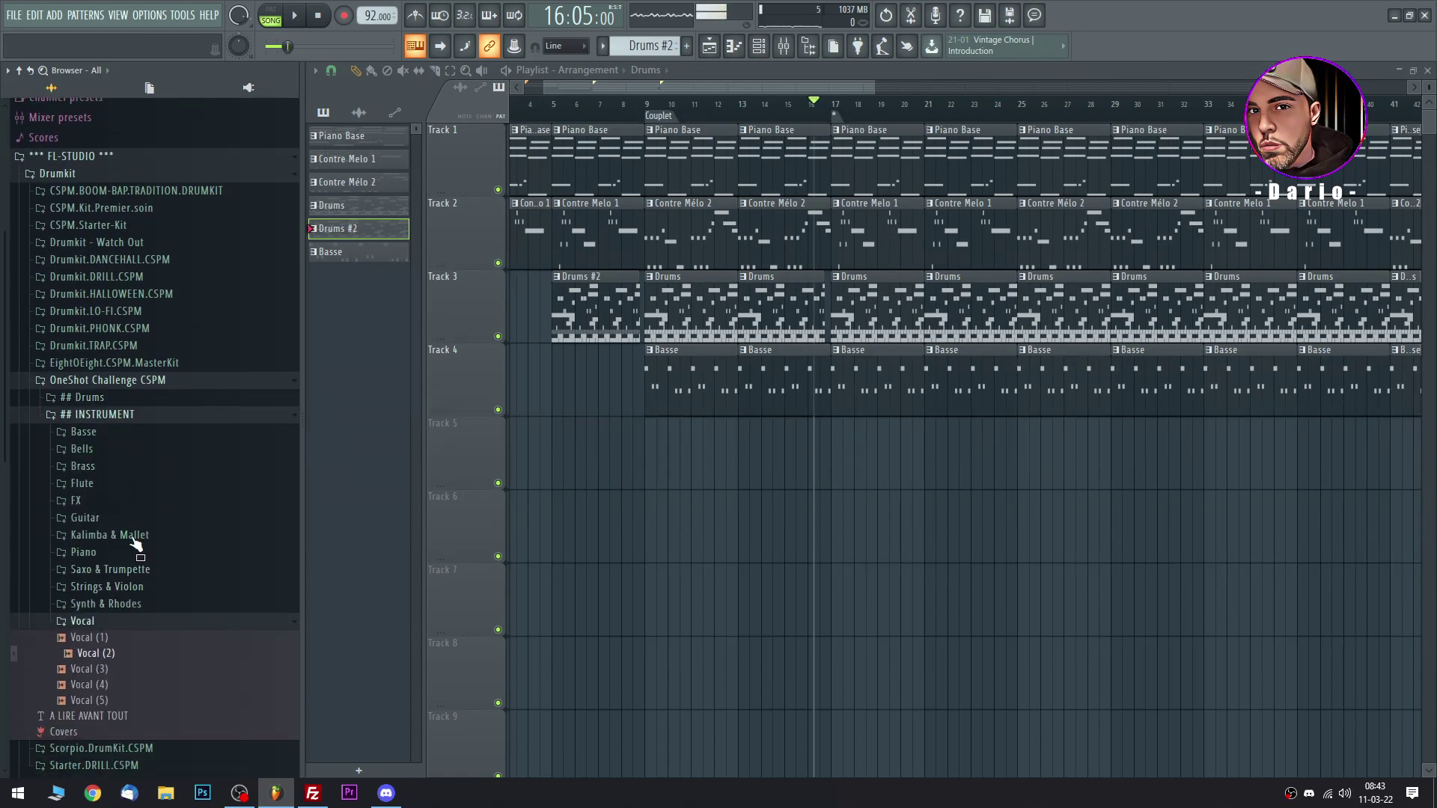
left_click(103, 648)
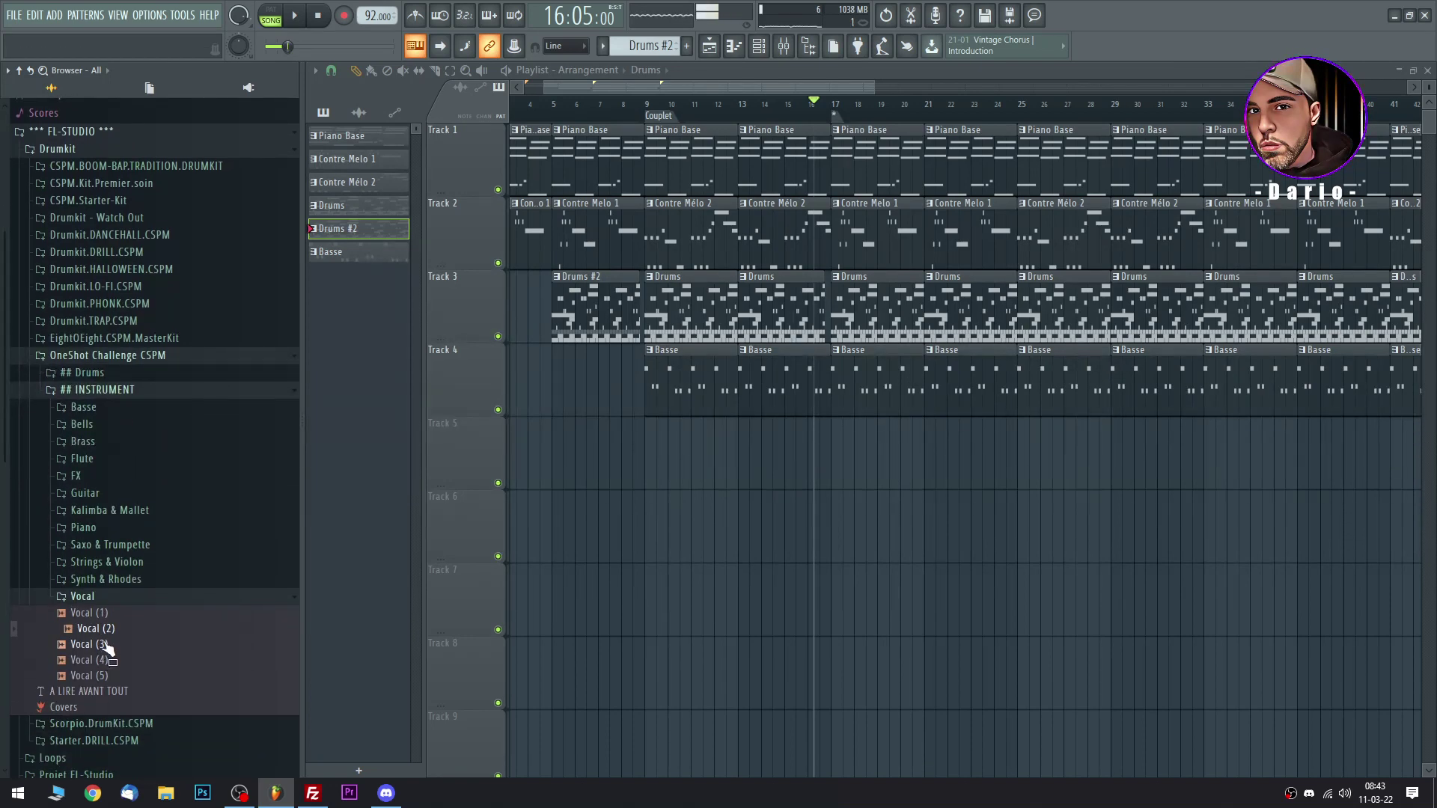
right_click(109, 632)
left_click(168, 613)
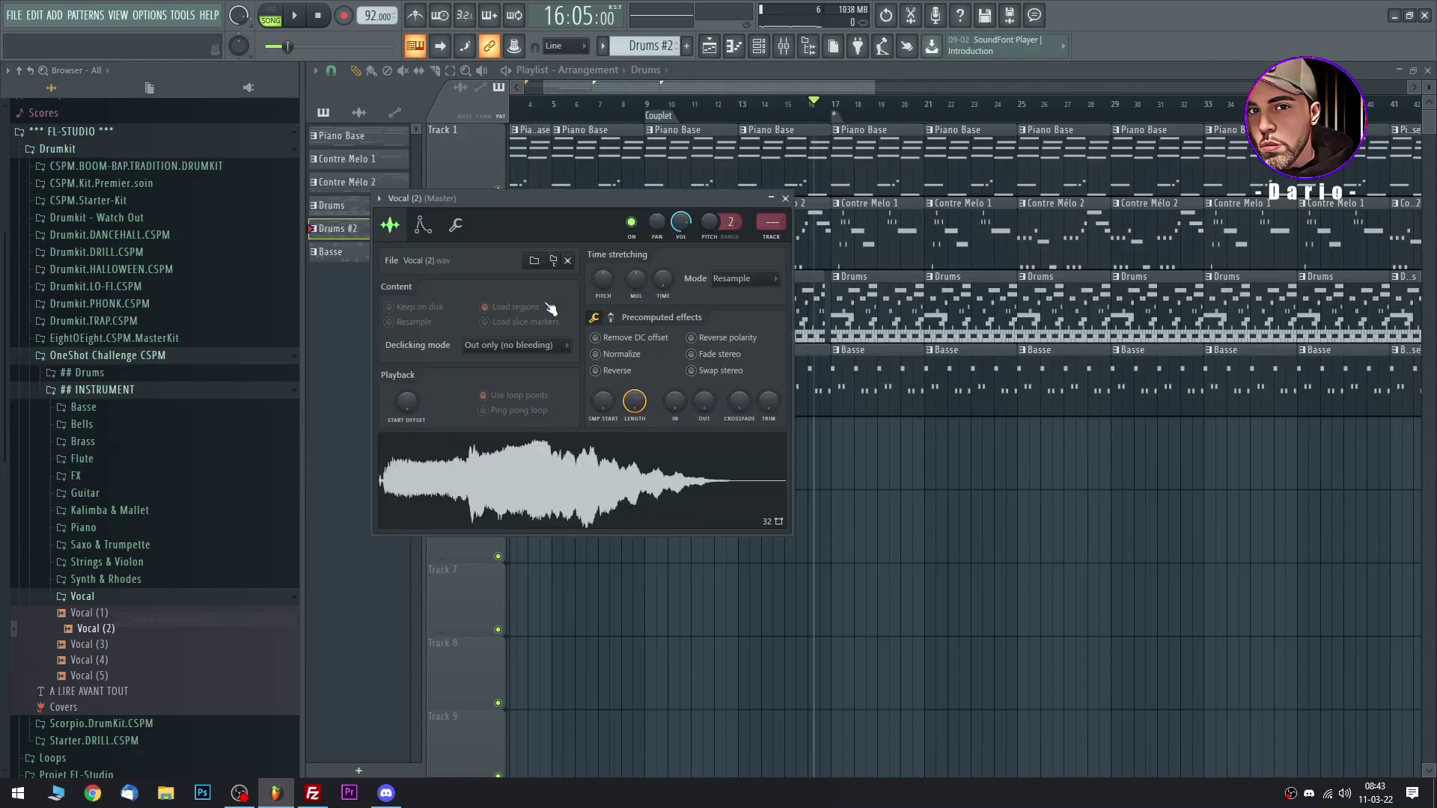
Enable Vocal (2)'s volume envelope with minimum release, and set time stretching to Stretch with Remove DC offset and Normalize on.
left_click(423, 225)
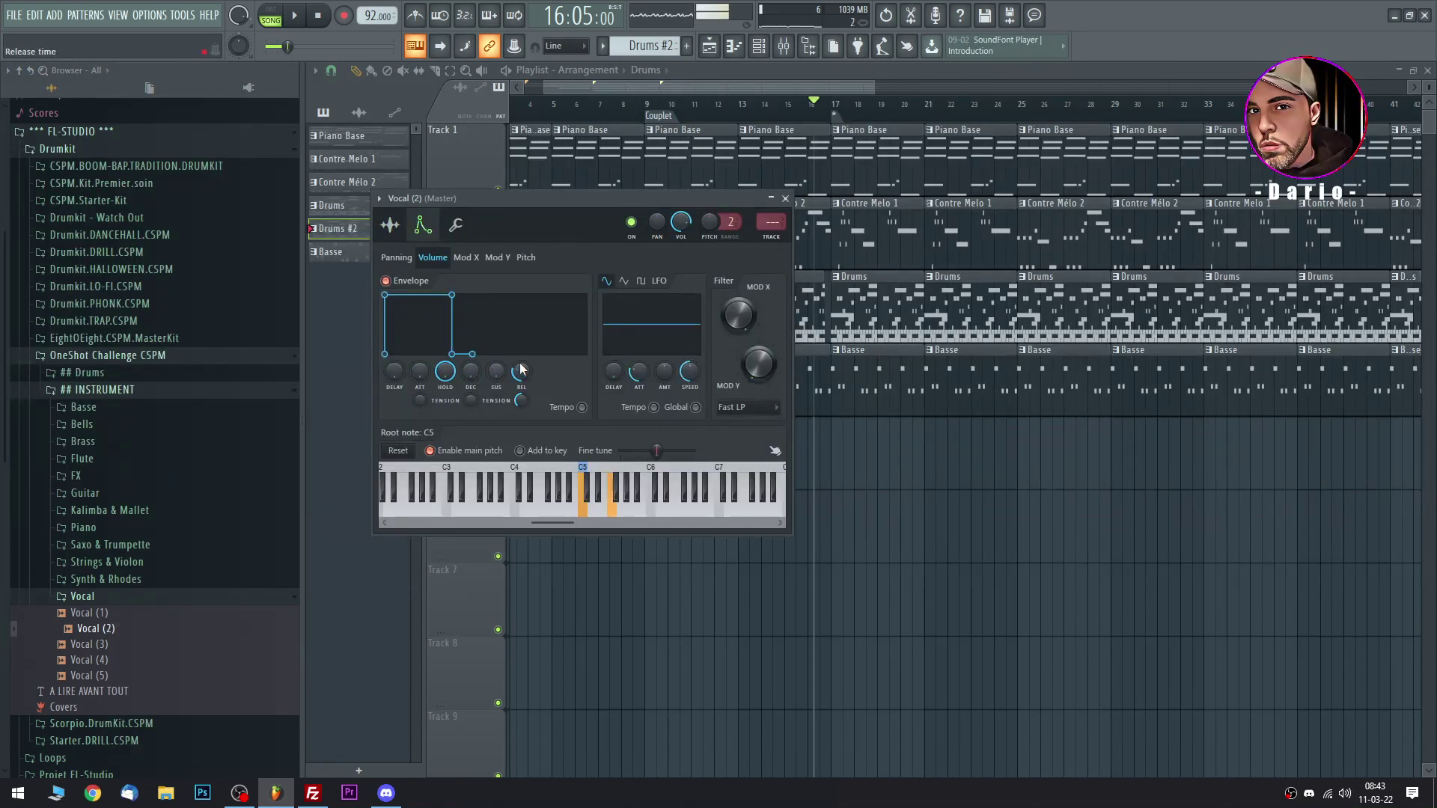
left_click_drag(514, 205, 776, 222)
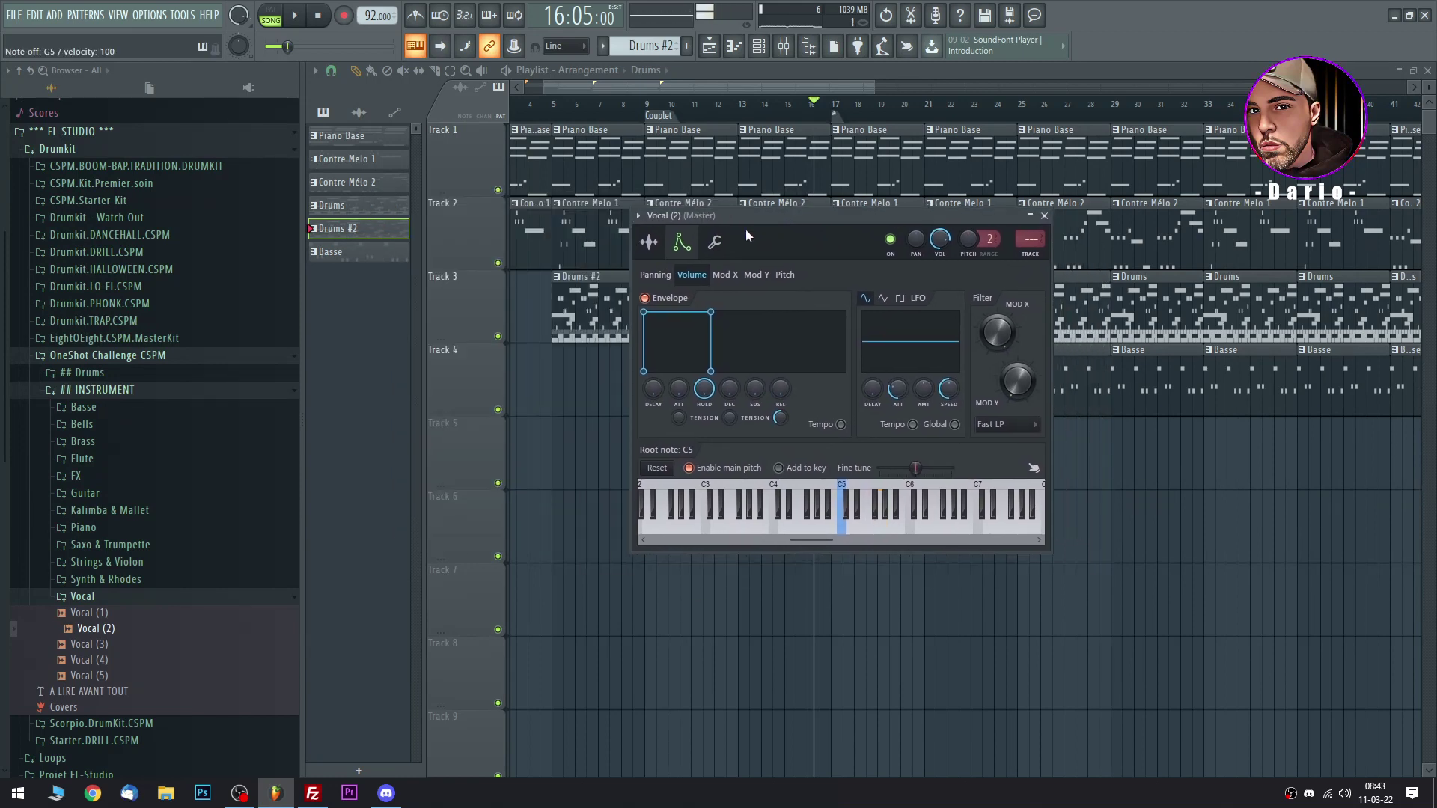
left_click(648, 242)
left_click(995, 296)
left_click(992, 338)
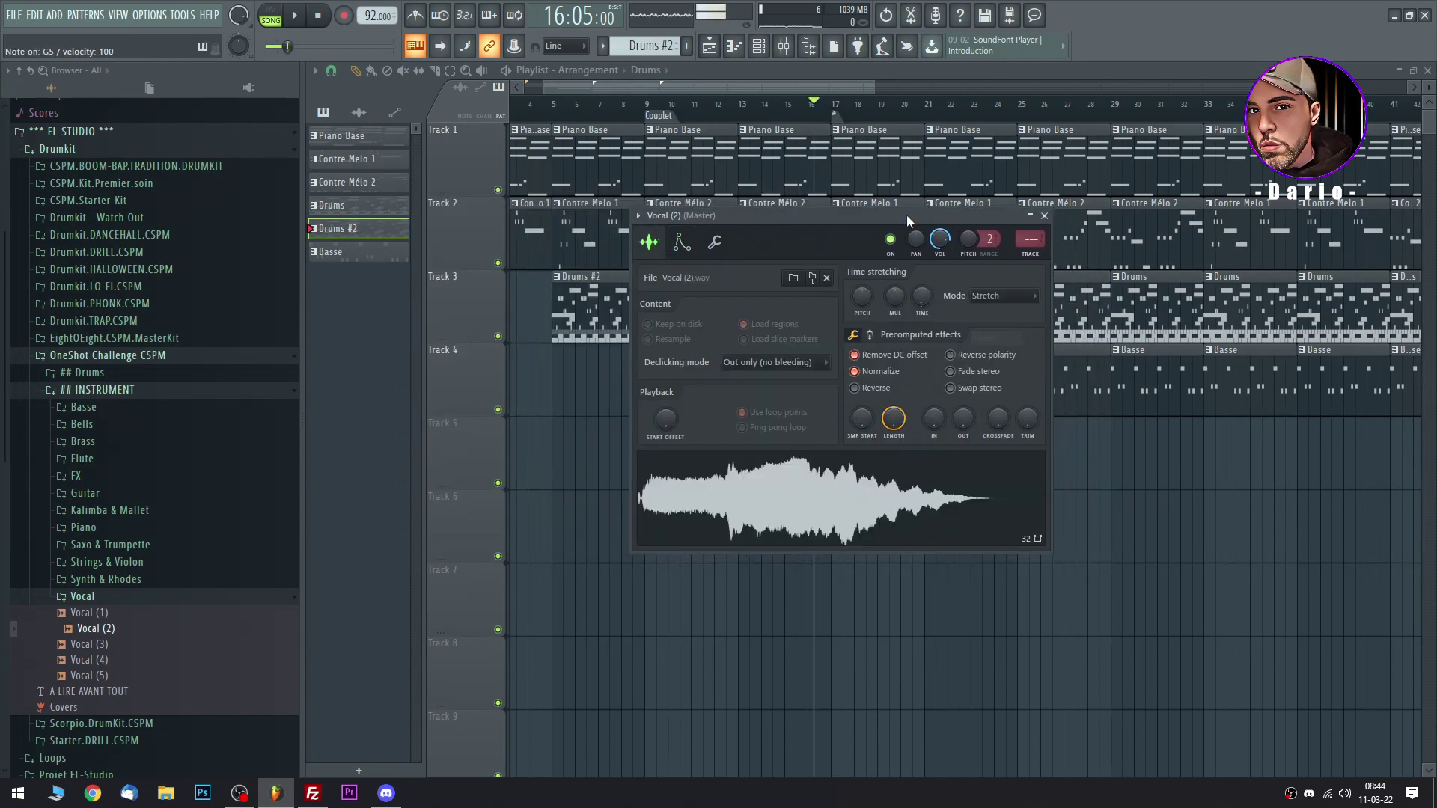
Route the Vocal (2) channel to mixer track 4 and name that track "Voice".
left_click_drag(906, 215, 787, 233)
left_click_drag(915, 256, 914, 239)
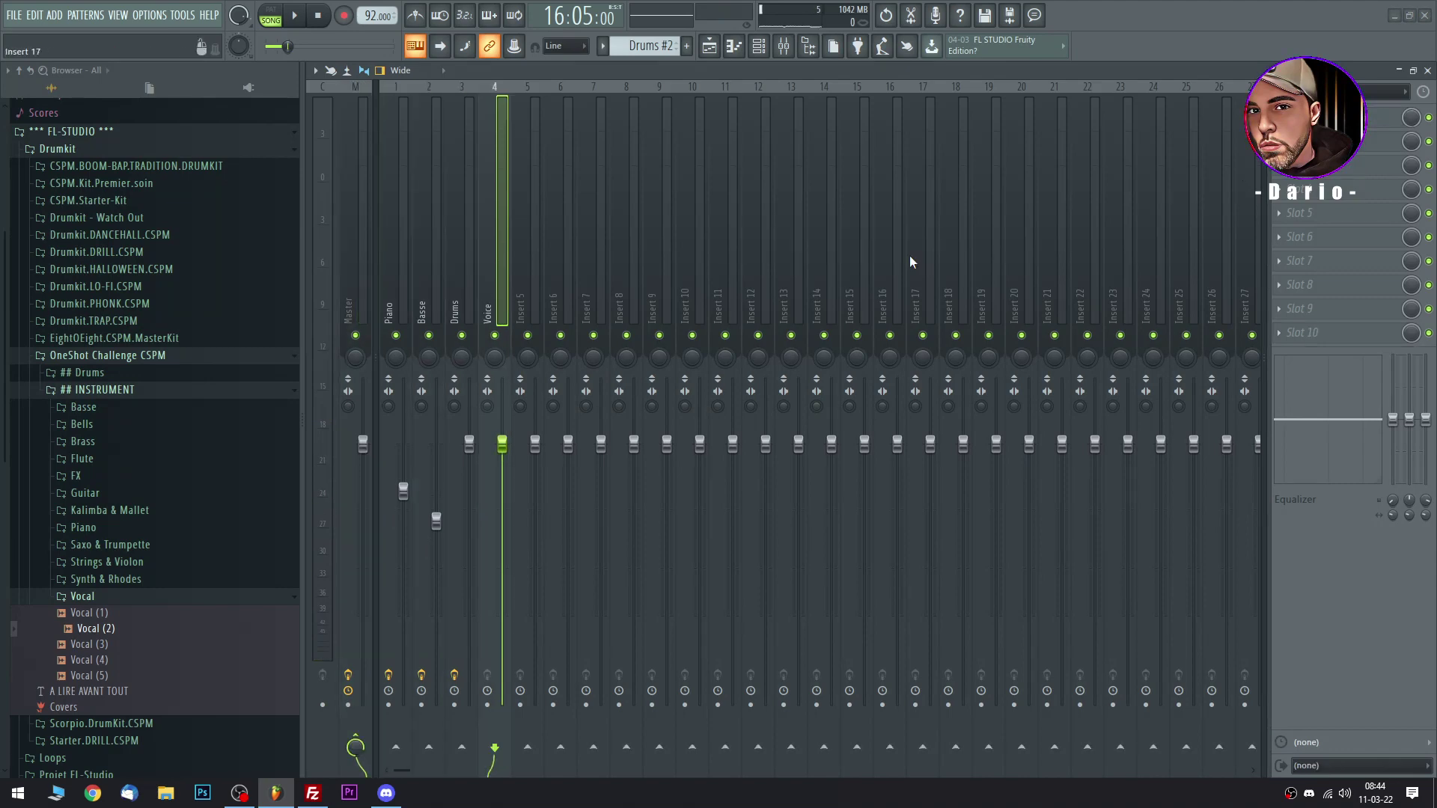
key("F9")
left_click(921, 233)
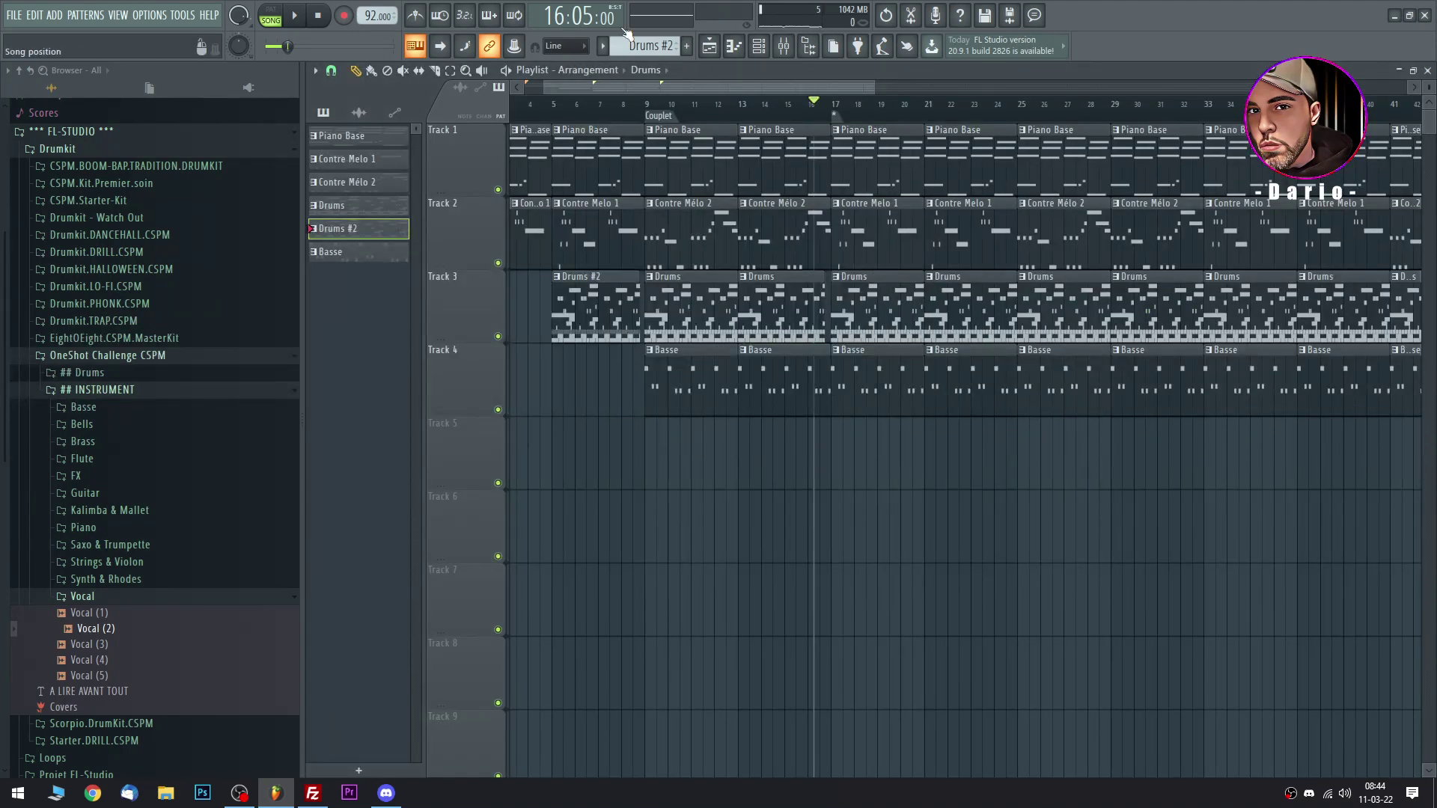
Create a pattern named "Voice" and place four consecutive clips of it on Track 5, starting at bar 17.
left_click(687, 46)
type("Voic")
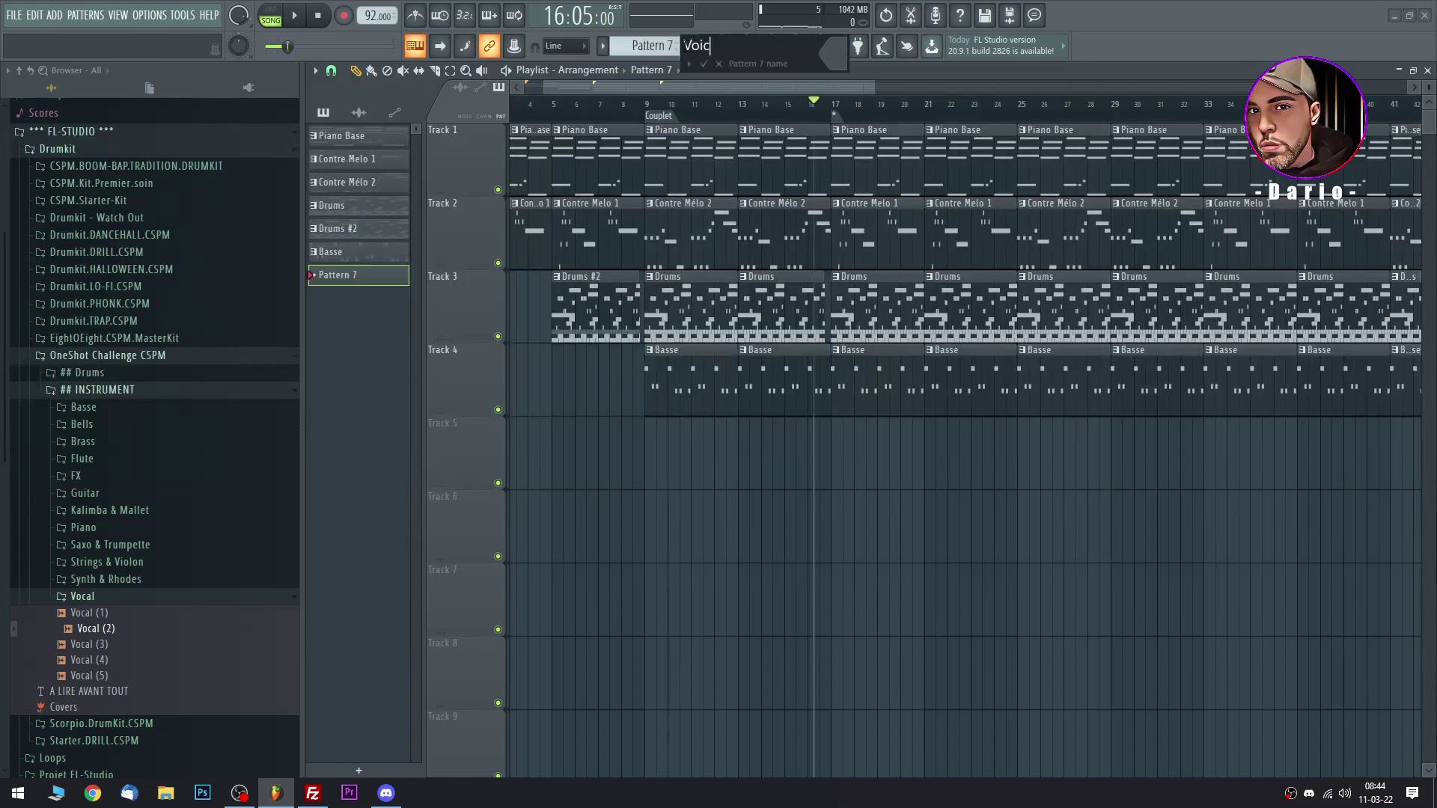
type("e")
key("Return")
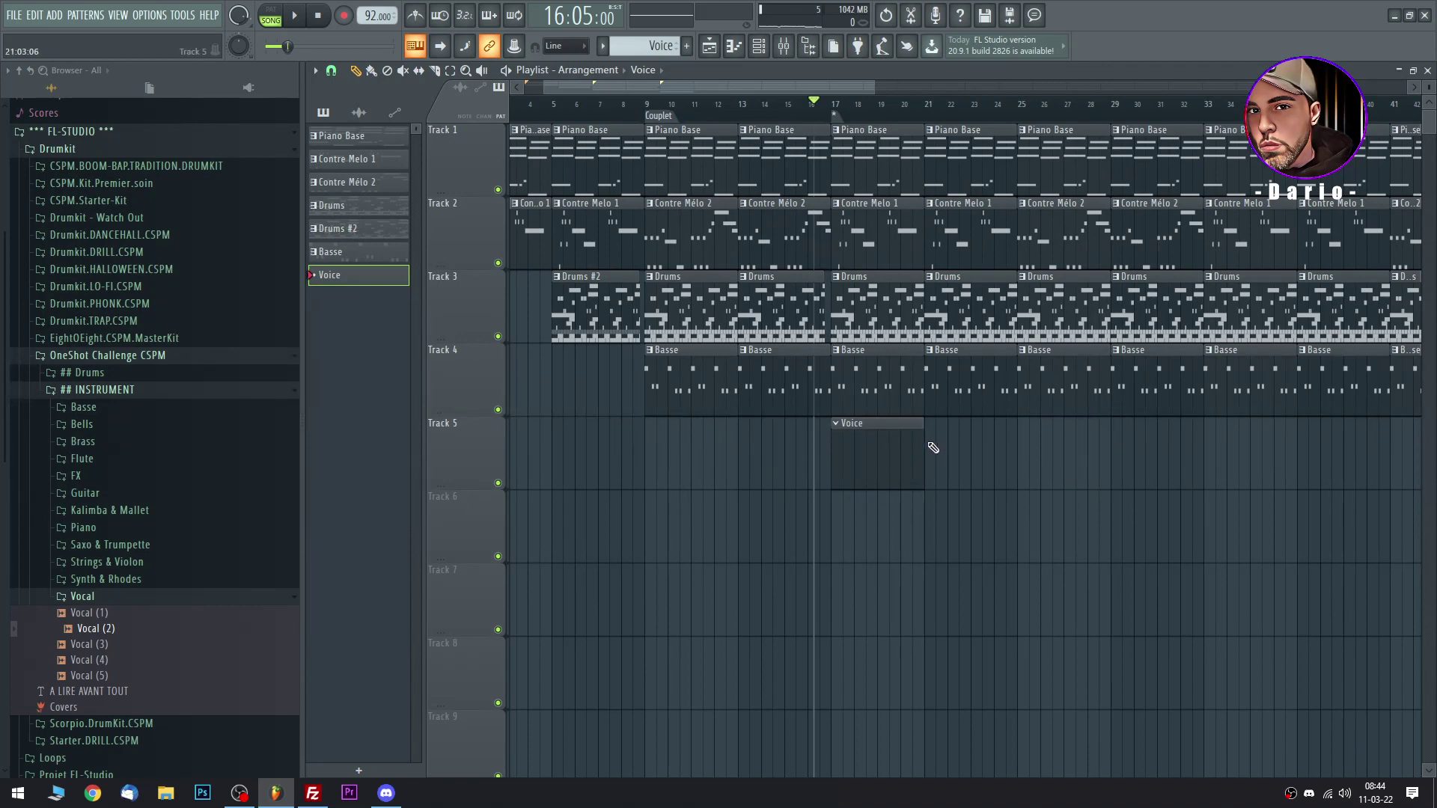
left_click(1121, 447)
key("space")
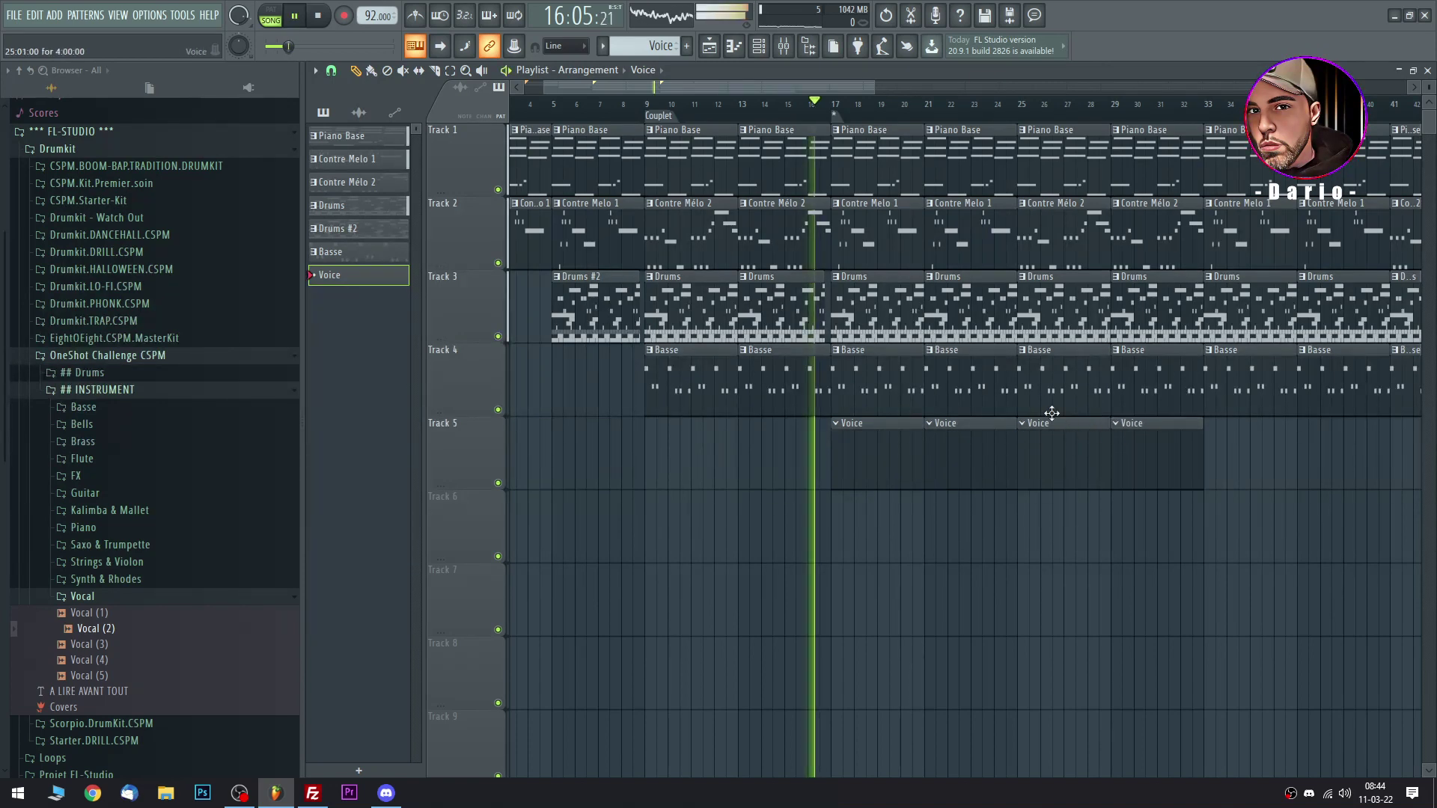
Draw a one-bar G5 note at bar 1 for Vocal (2) in the Voice pattern's piano roll.
left_click(762, 48)
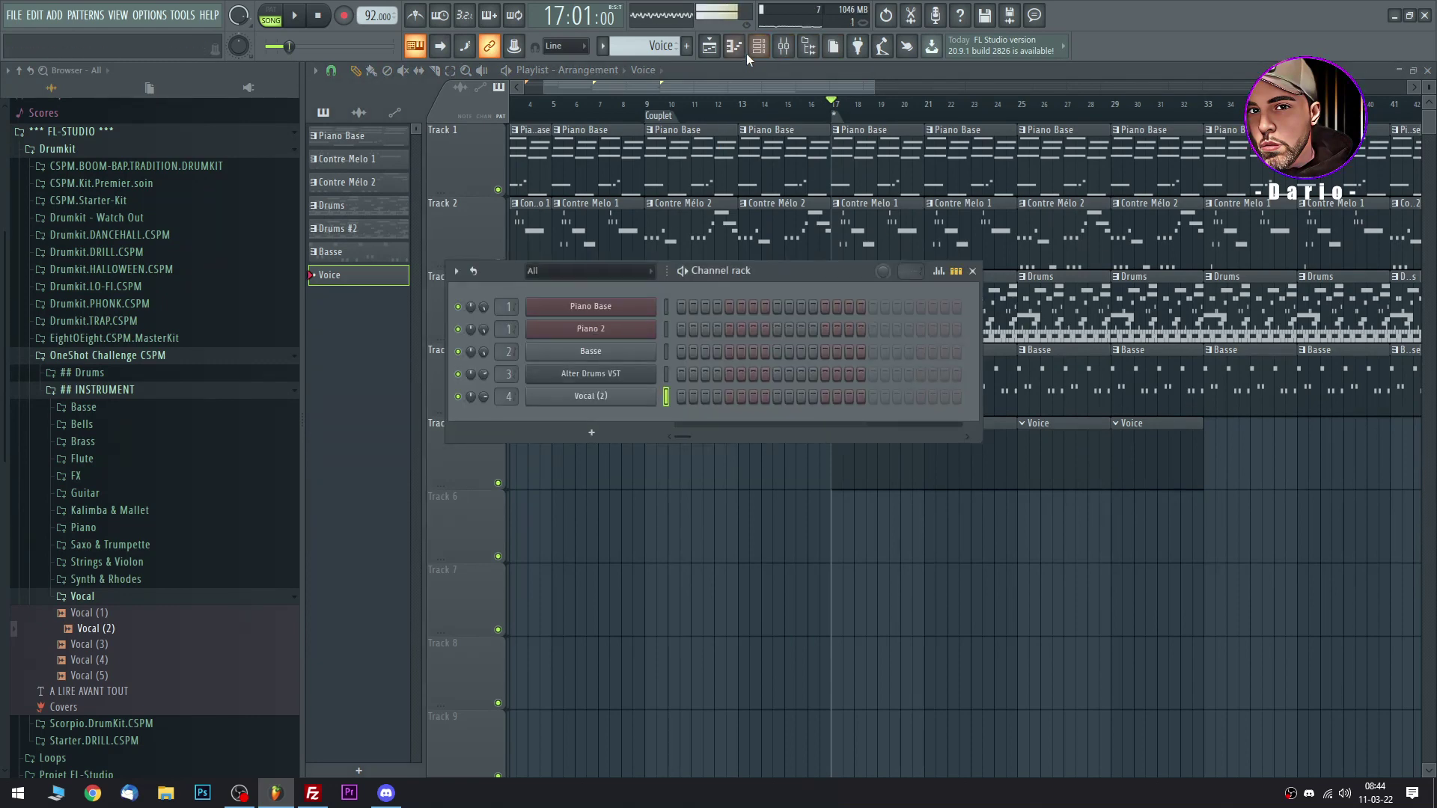
left_click(737, 48)
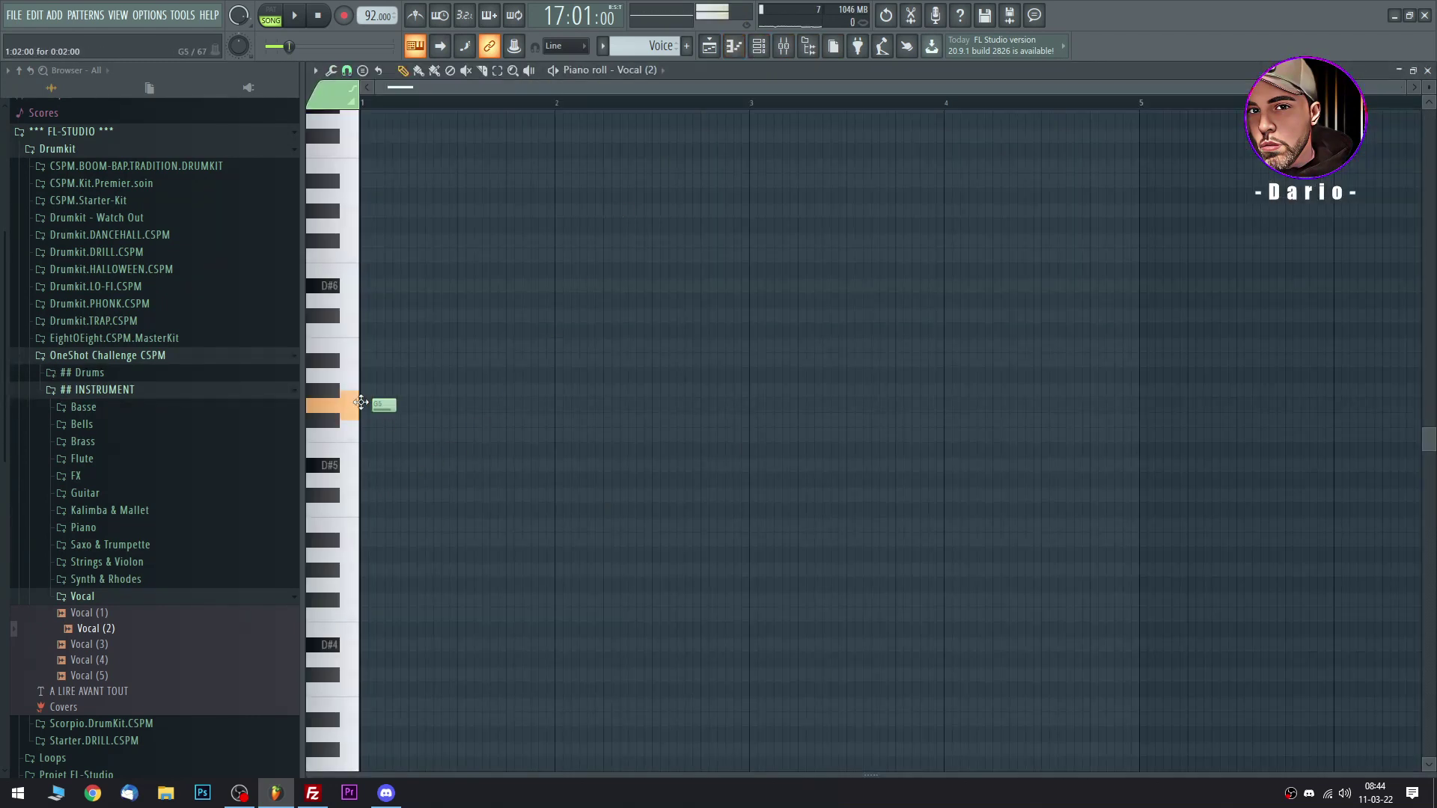
key("space")
left_click_drag(360, 403, 555, 440)
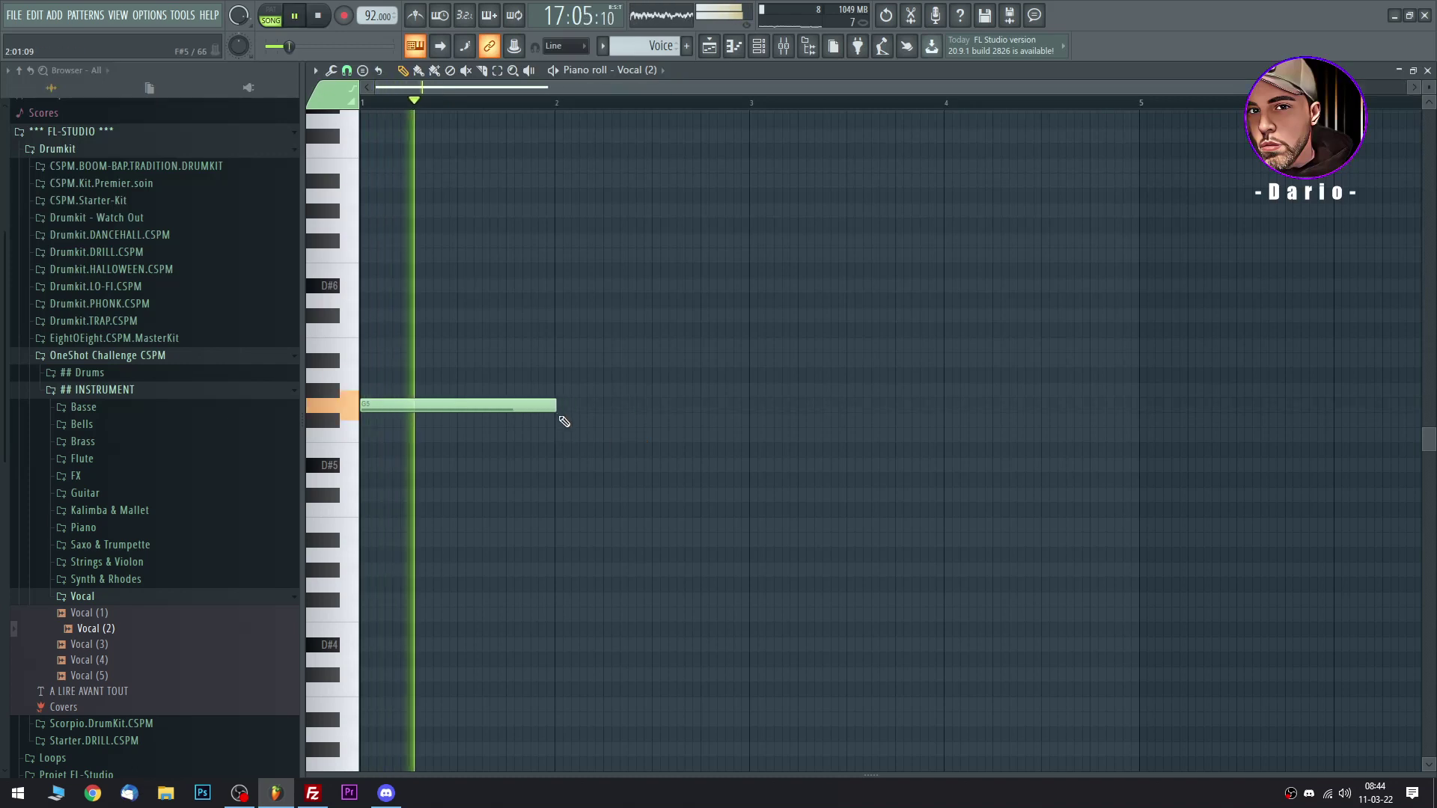
Set the piano roll snap to Line, slice the vocal note at bar 2, and return to the playlist.
left_click(346, 70)
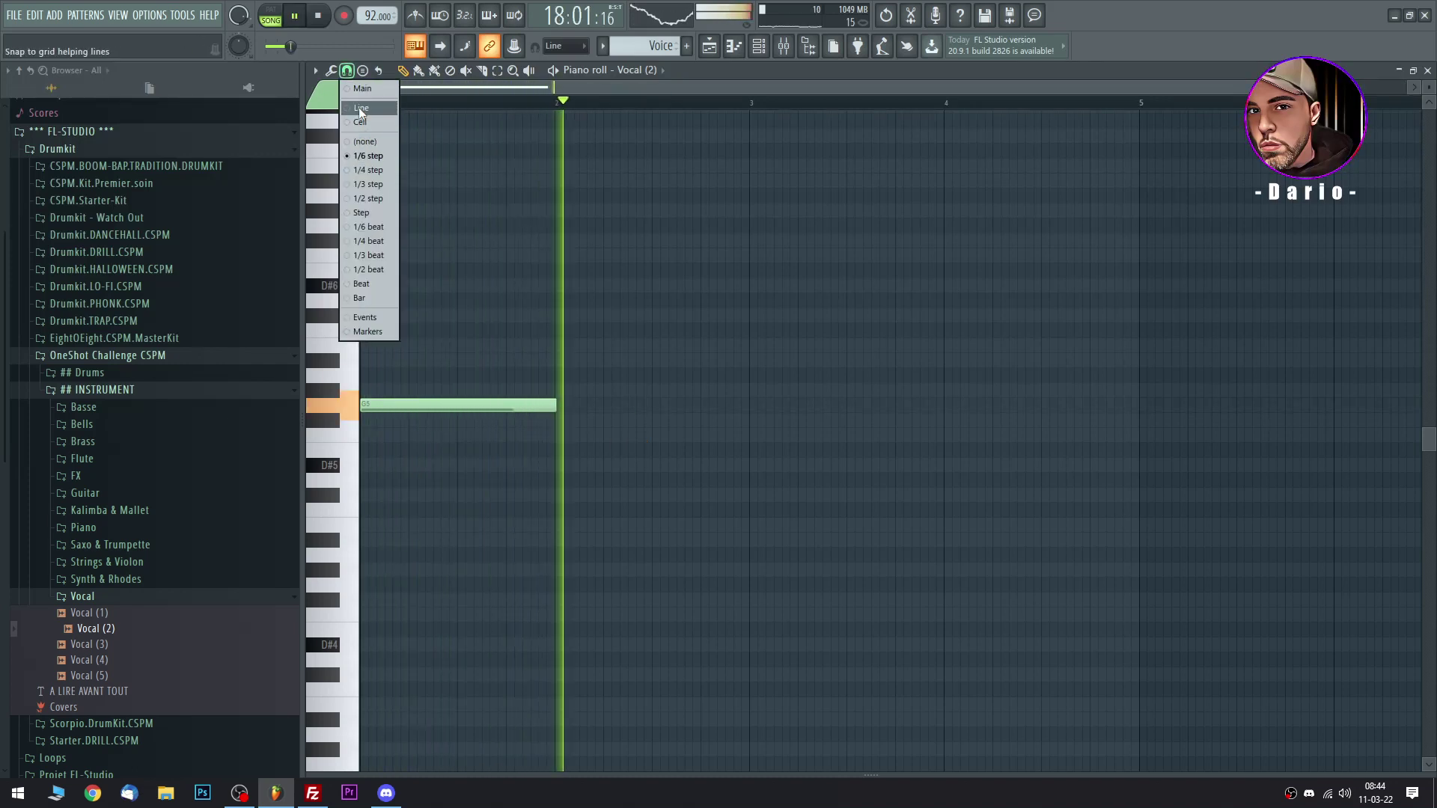
left_click(360, 109)
key("space")
left_click(483, 72)
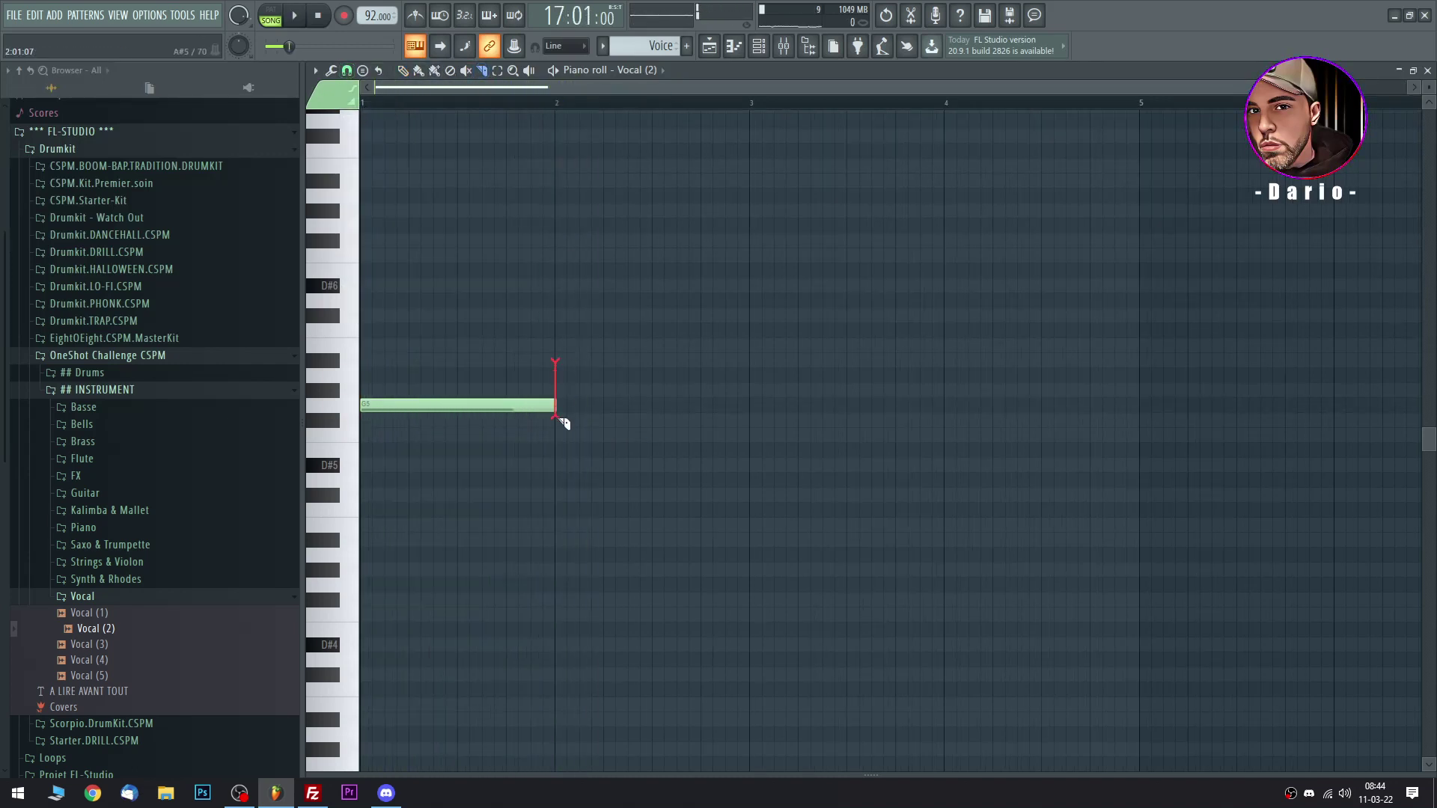
key("space")
left_click(1427, 70)
key("space")
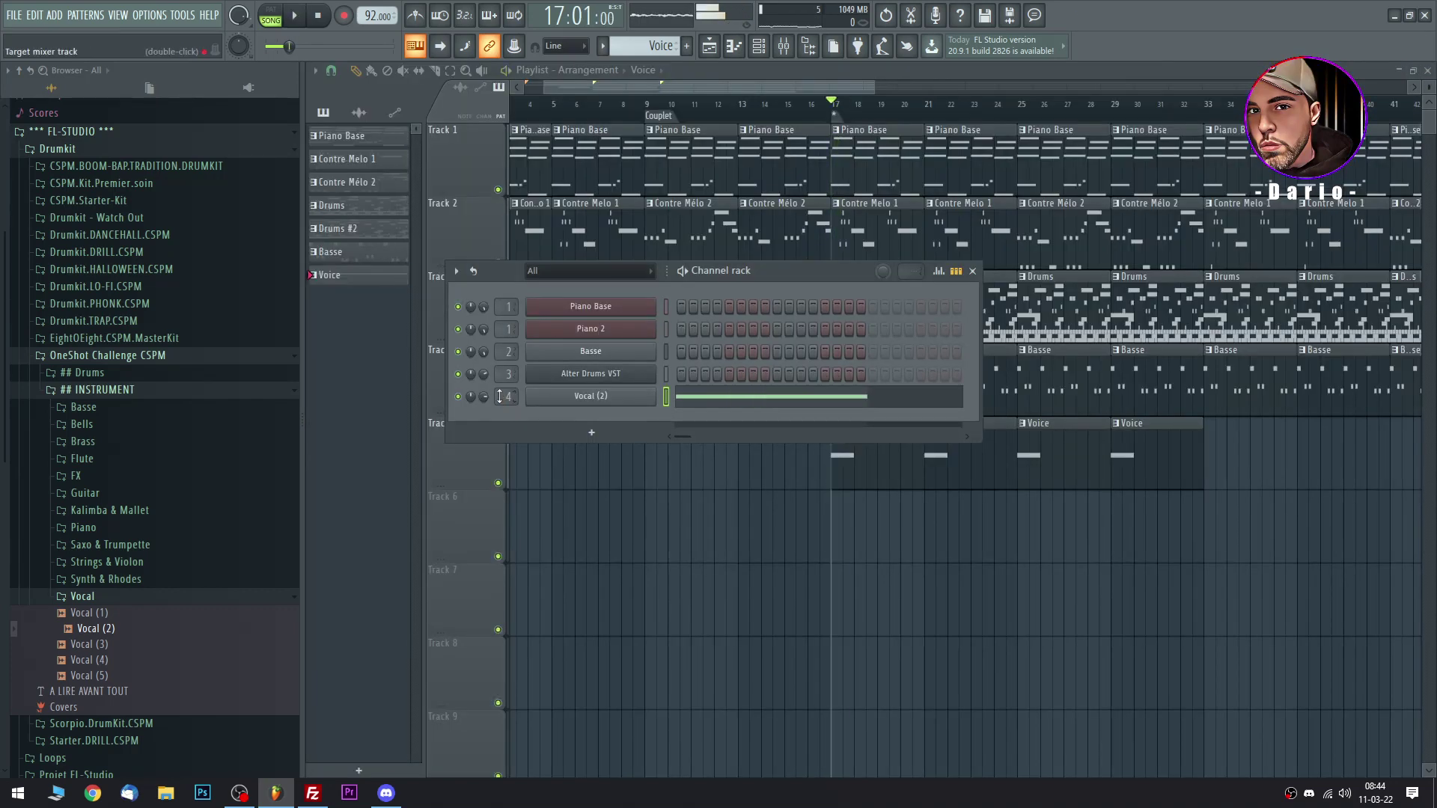
Insert the Pitcher effect in the first slot of the Voice mixer track.
key("F9")
left_click(1317, 117)
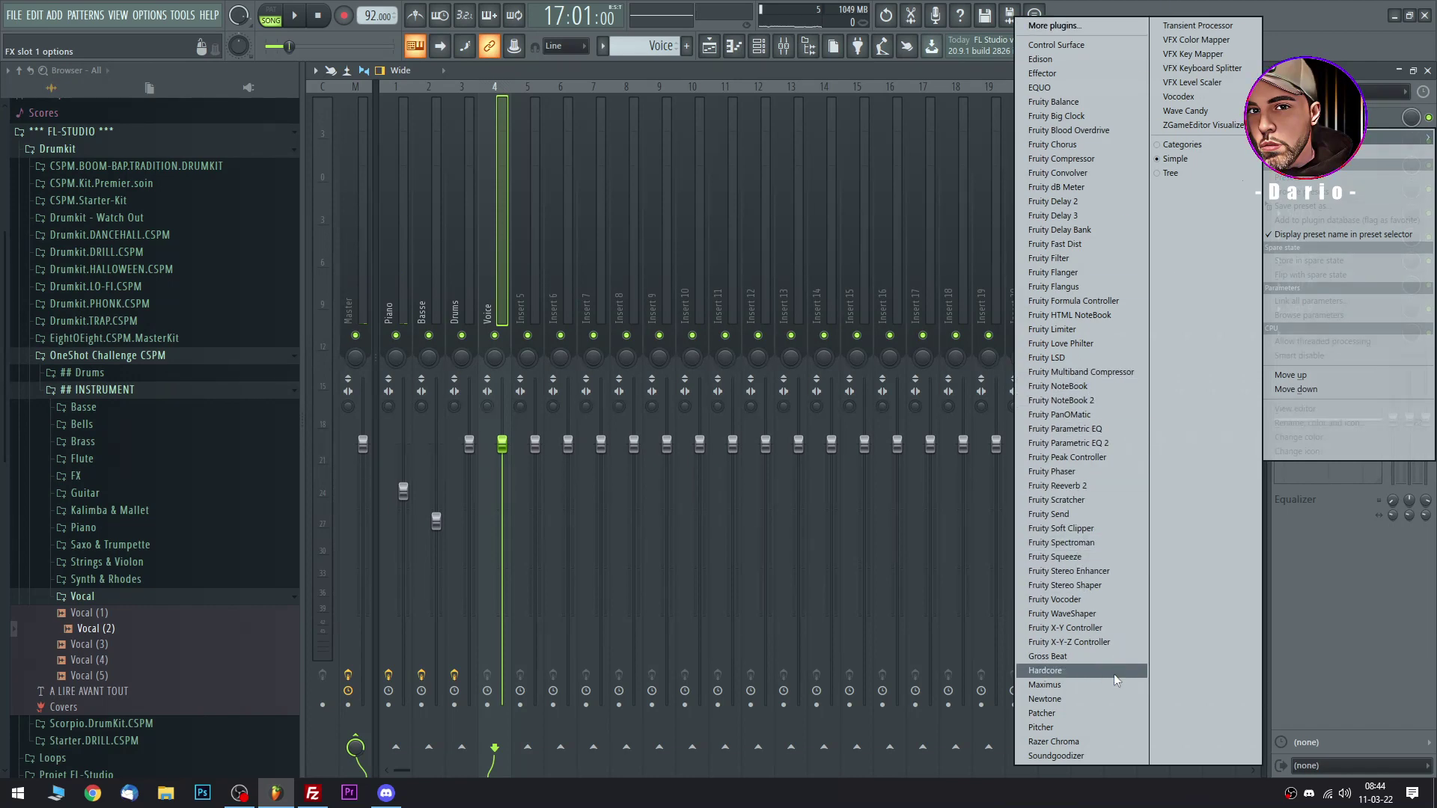
left_click(1080, 728)
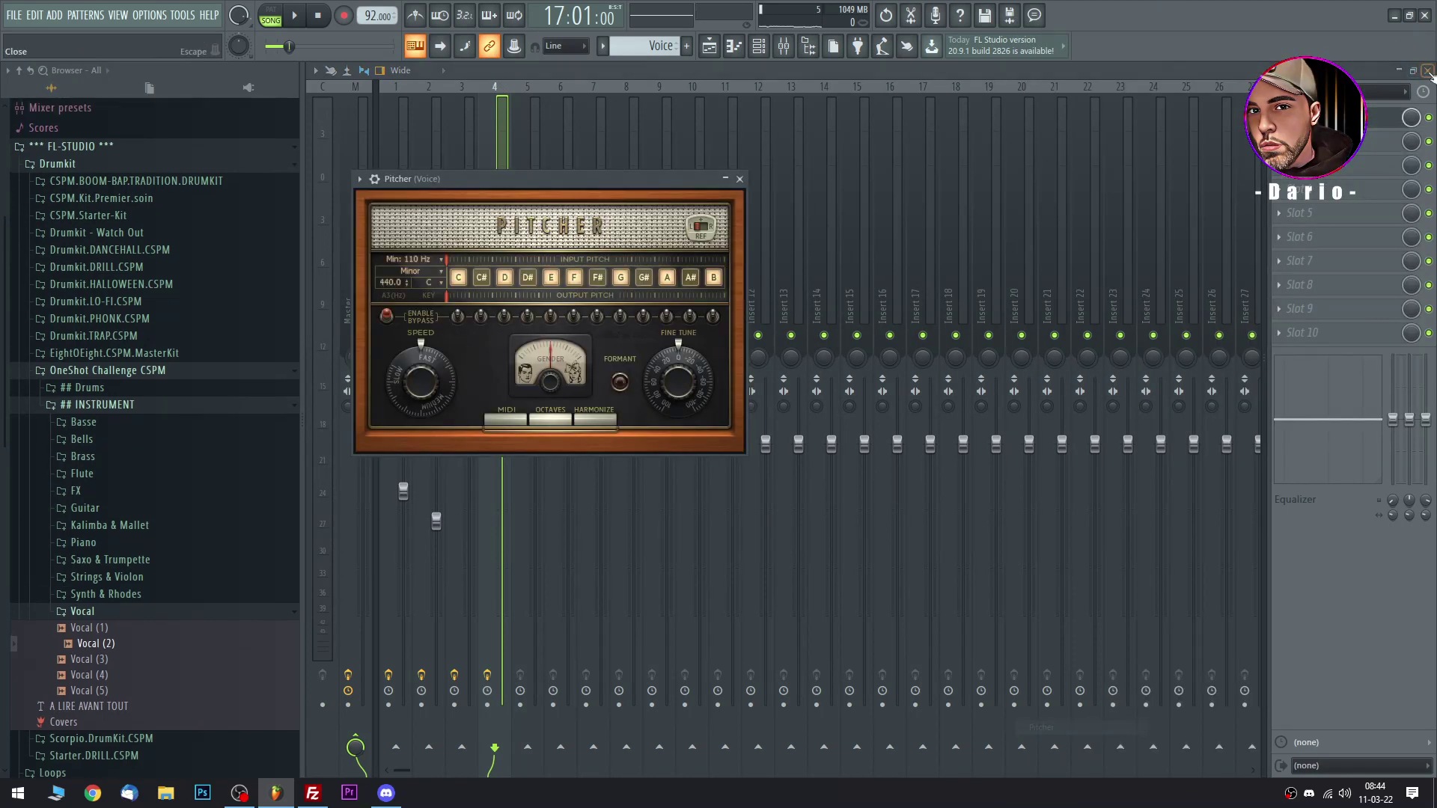
key("F9")
Set Pitcher to D# minor with a correction speed of about 84, then close it.
left_click_drag(550, 179, 806, 148)
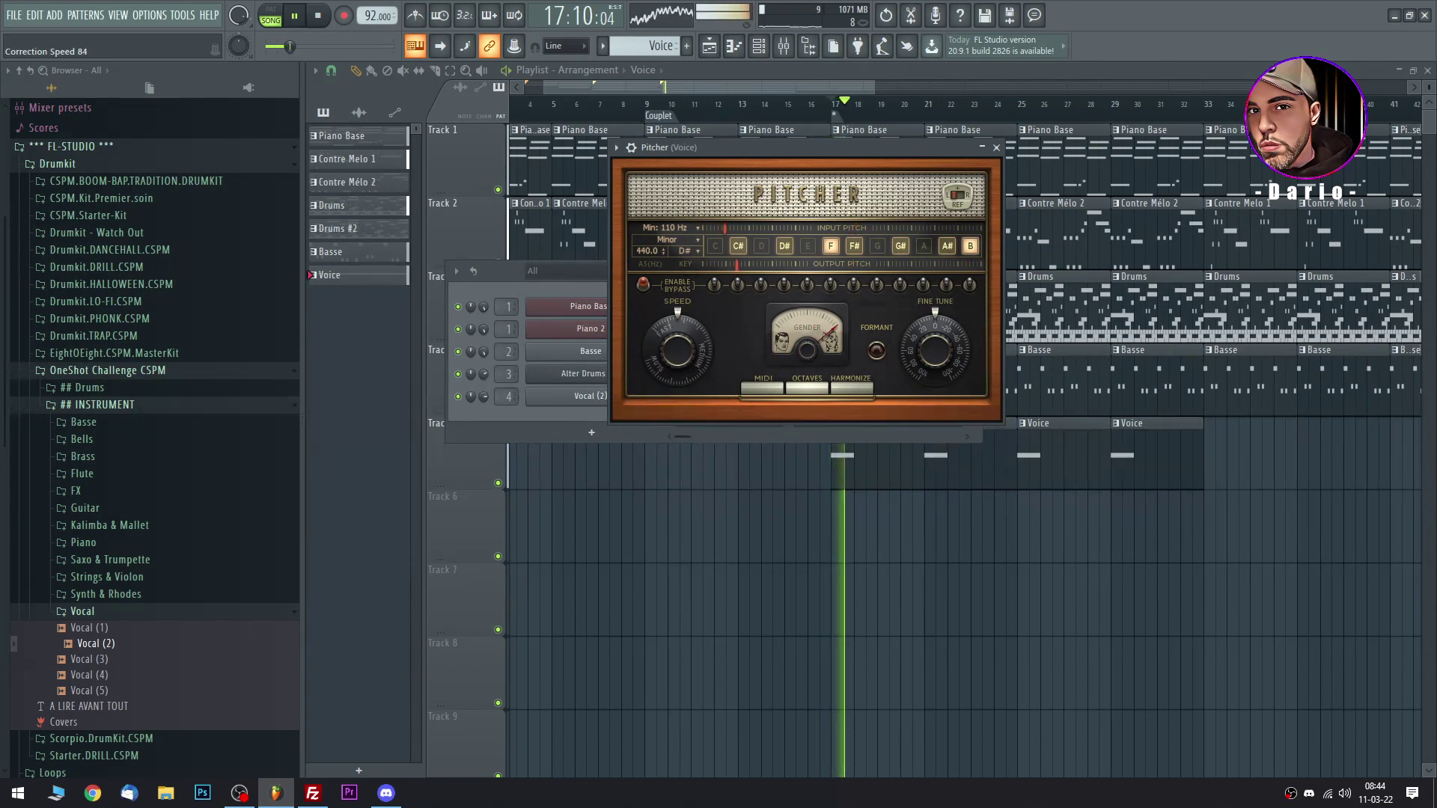
key("space")
left_click(996, 147)
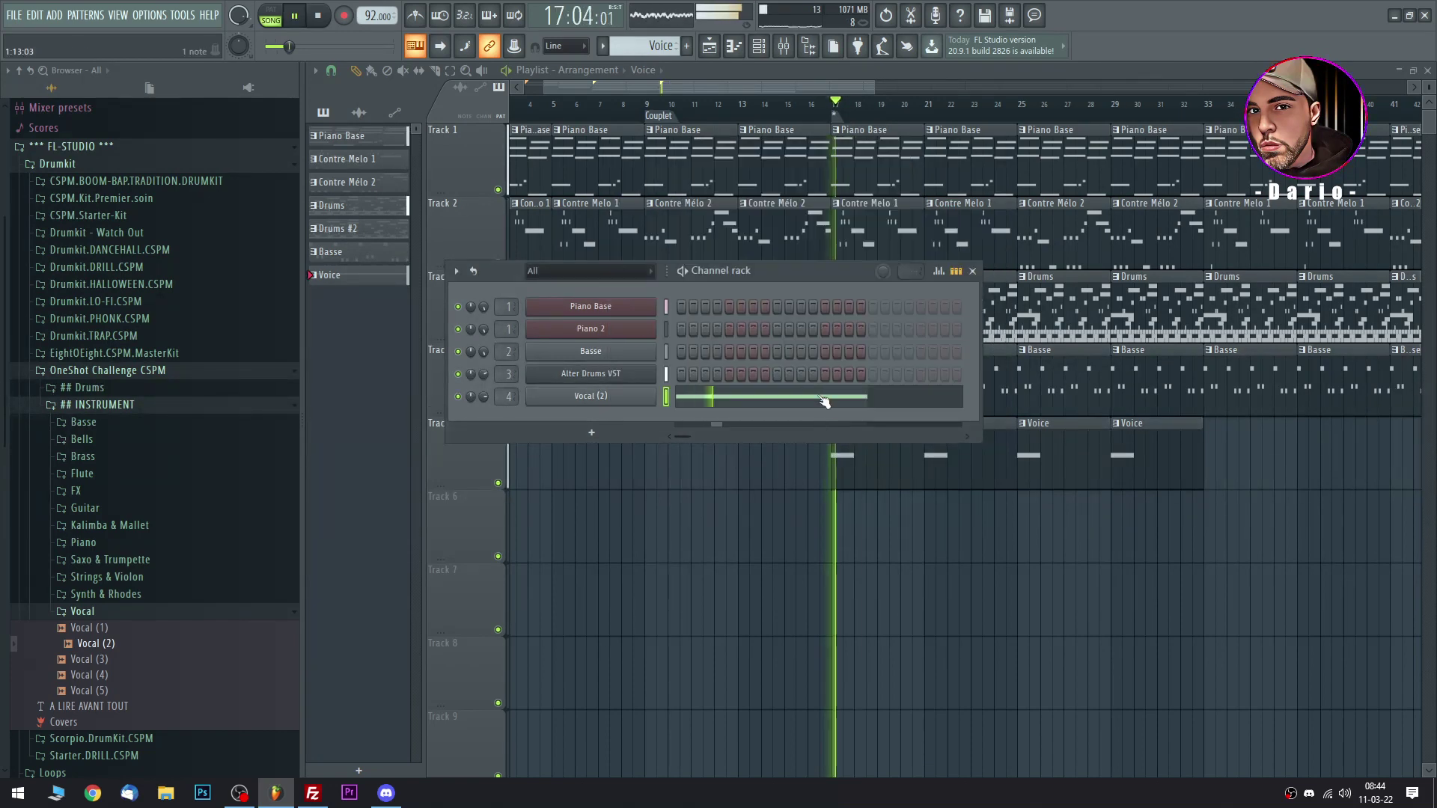
Transpose the one-bar Vocal (2) note at bar 1 to F#5 in the piano roll and audition it.
left_click(717, 401)
left_click_drag(477, 405, 472, 389)
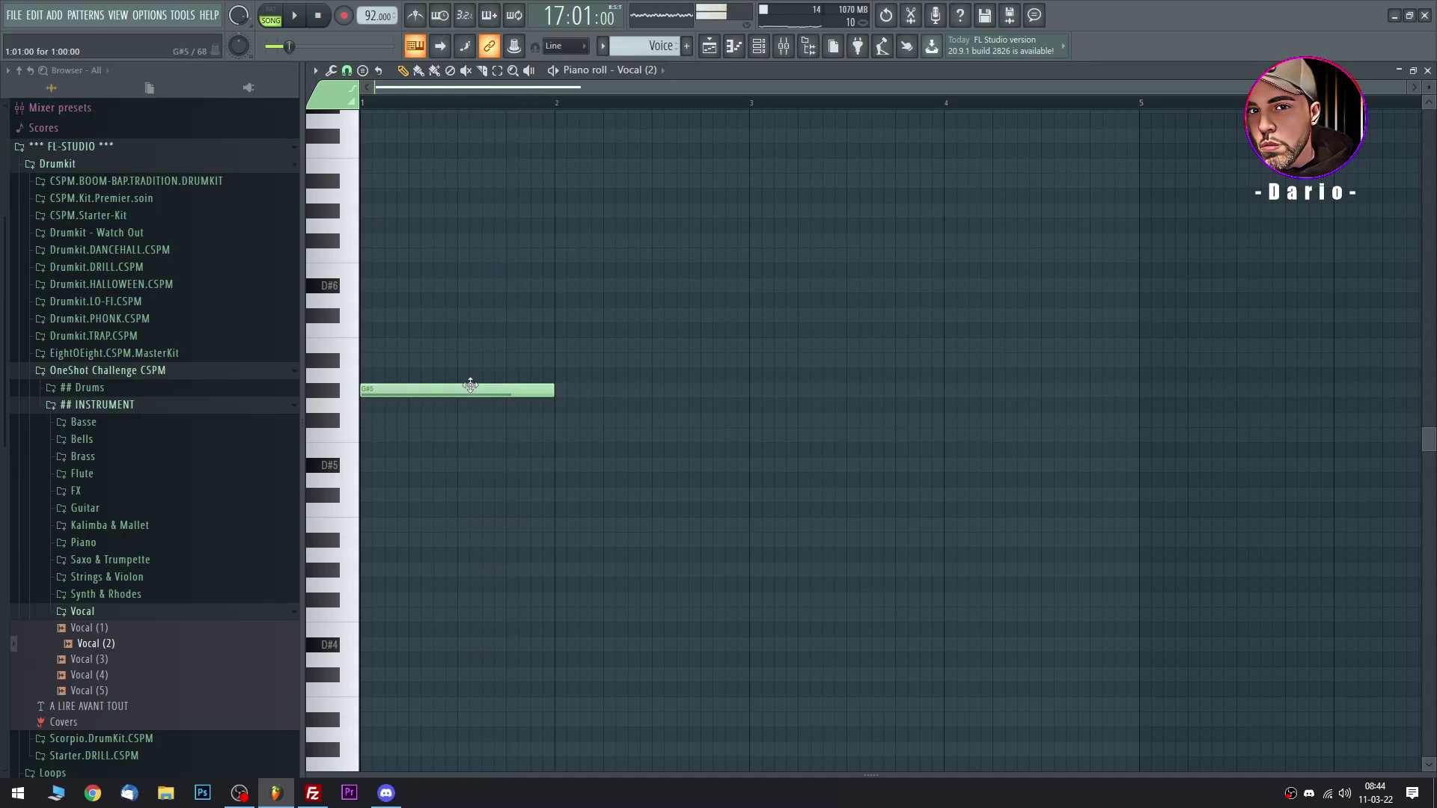
key("space")
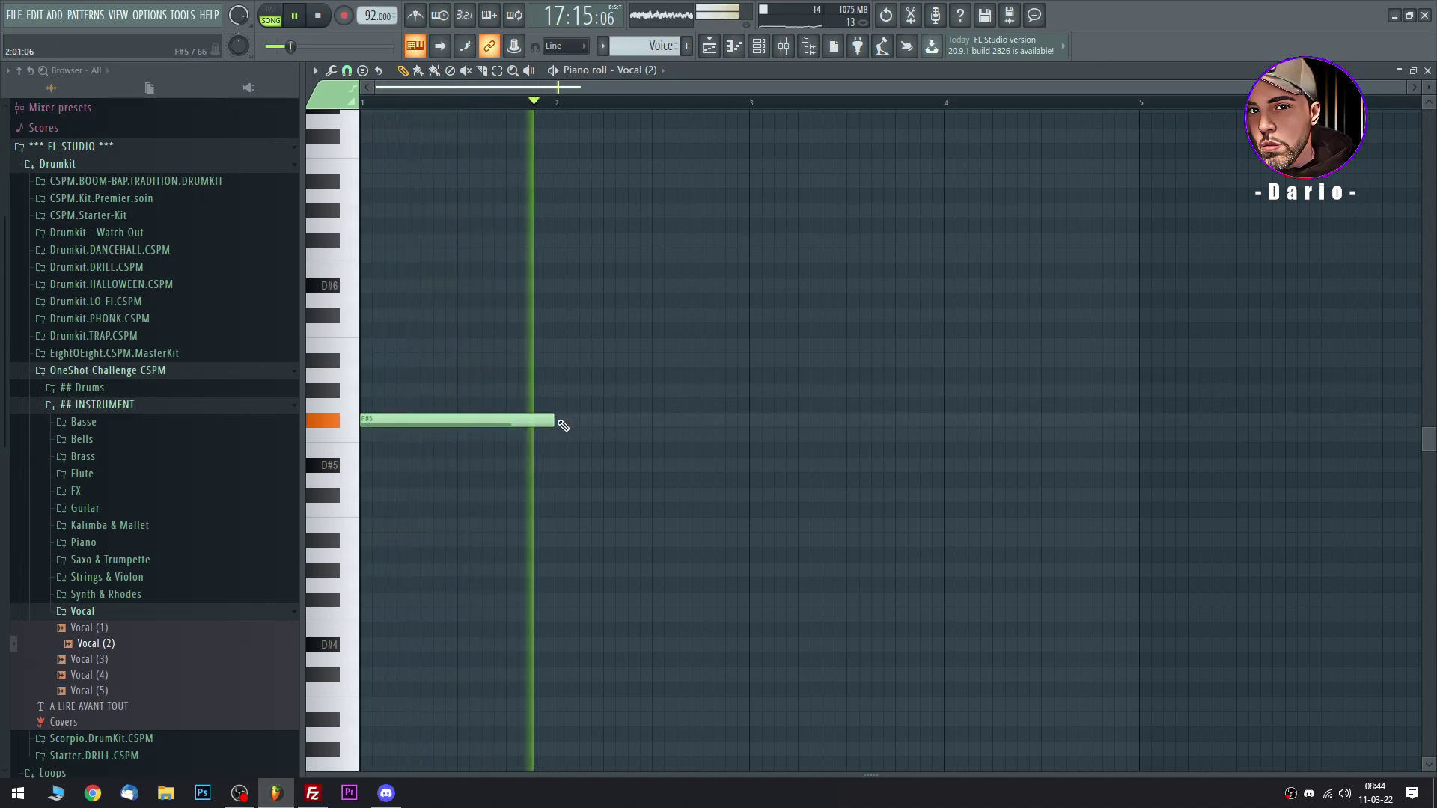
key("space")
Add an F#5 vocal note at bar 2 and shorten it to one beat.
left_click_drag(554, 464, 556, 409)
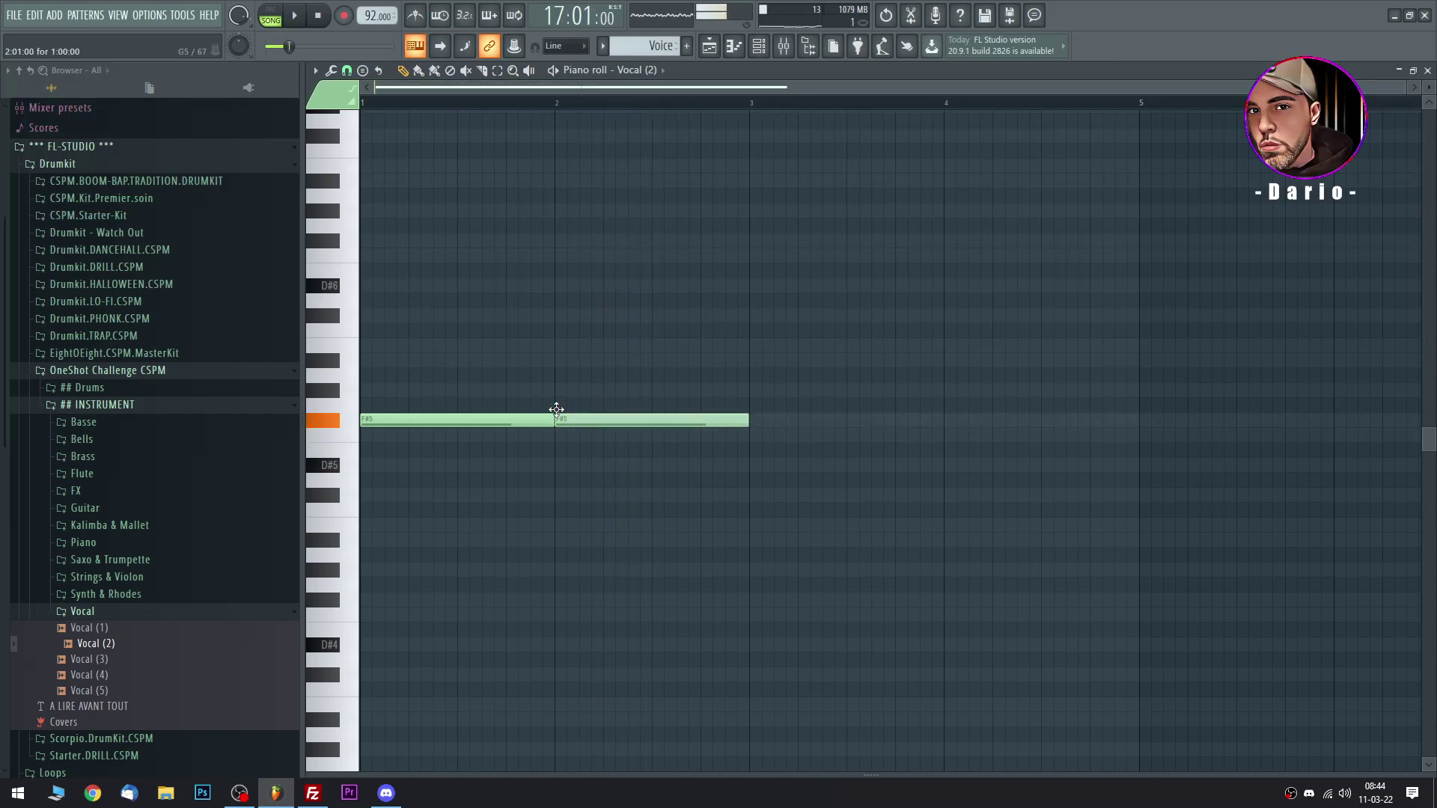
key("space")
left_click_drag(749, 417, 602, 449)
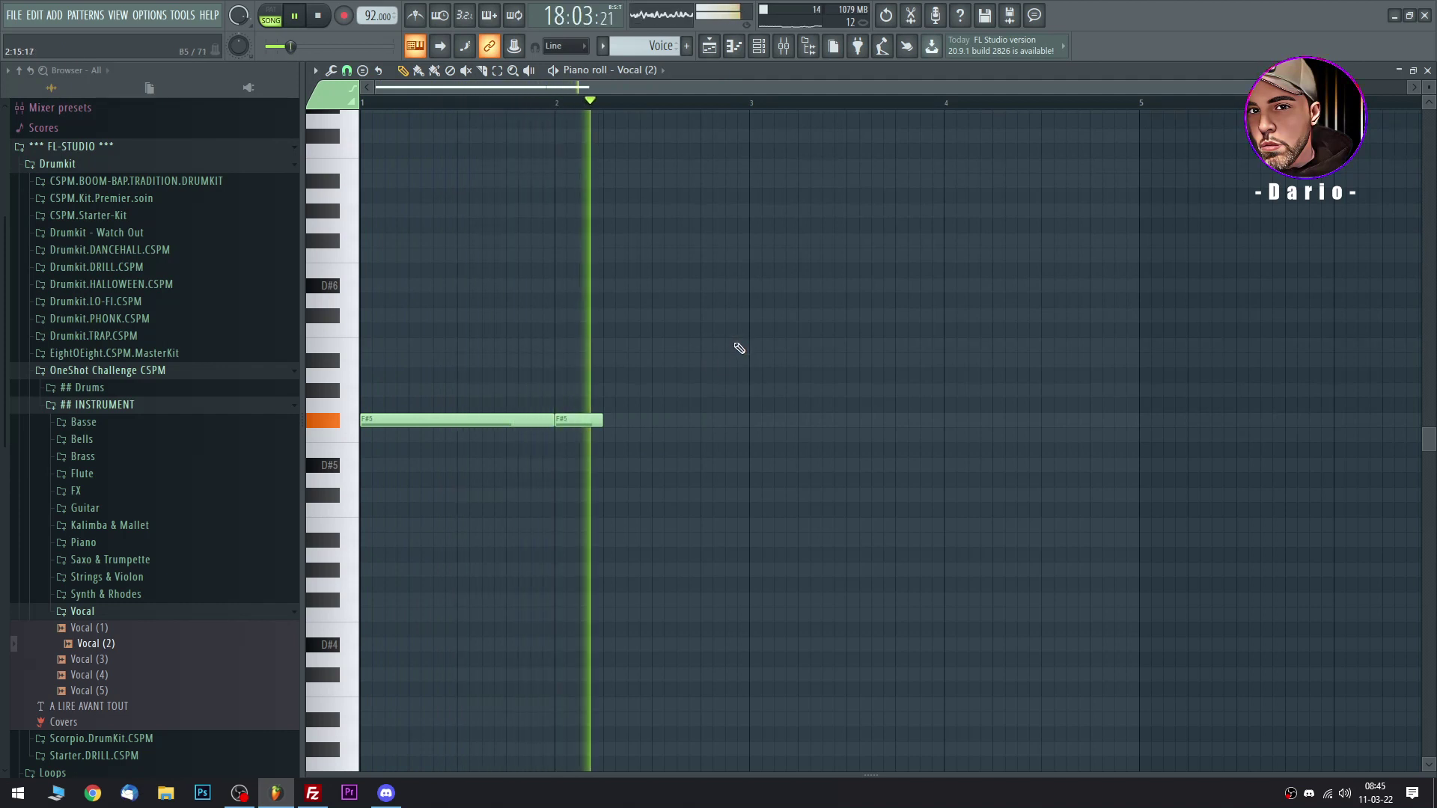
mouse_move(602, 418)
left_mouse_down()
mouse_move(651, 419)
mouse_move(603, 427)
left_mouse_up()
left_click(683, 345)
right_click(723, 346)
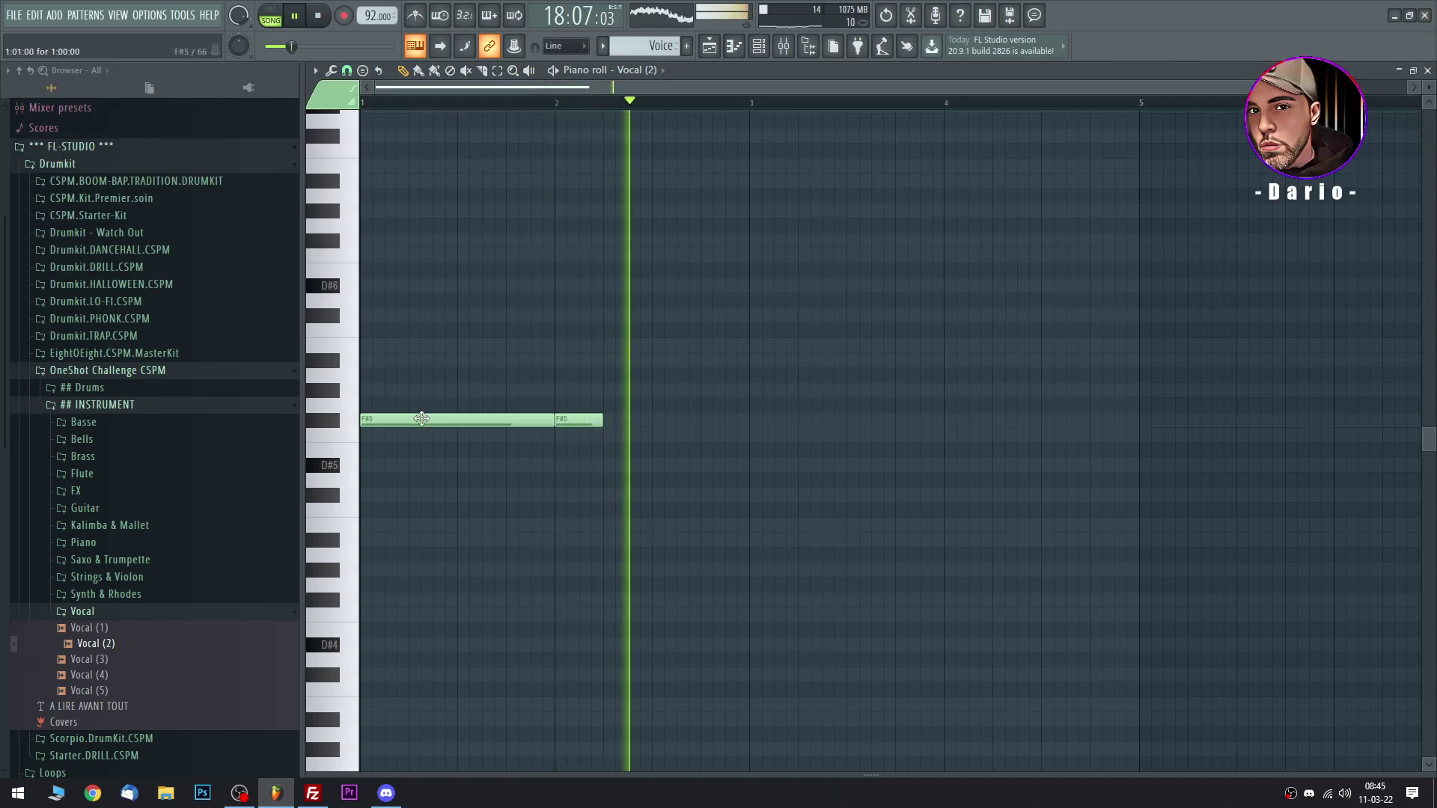
Add an F#5 vocal note at bar 3 and shorten it to three beats.
left_click(752, 419)
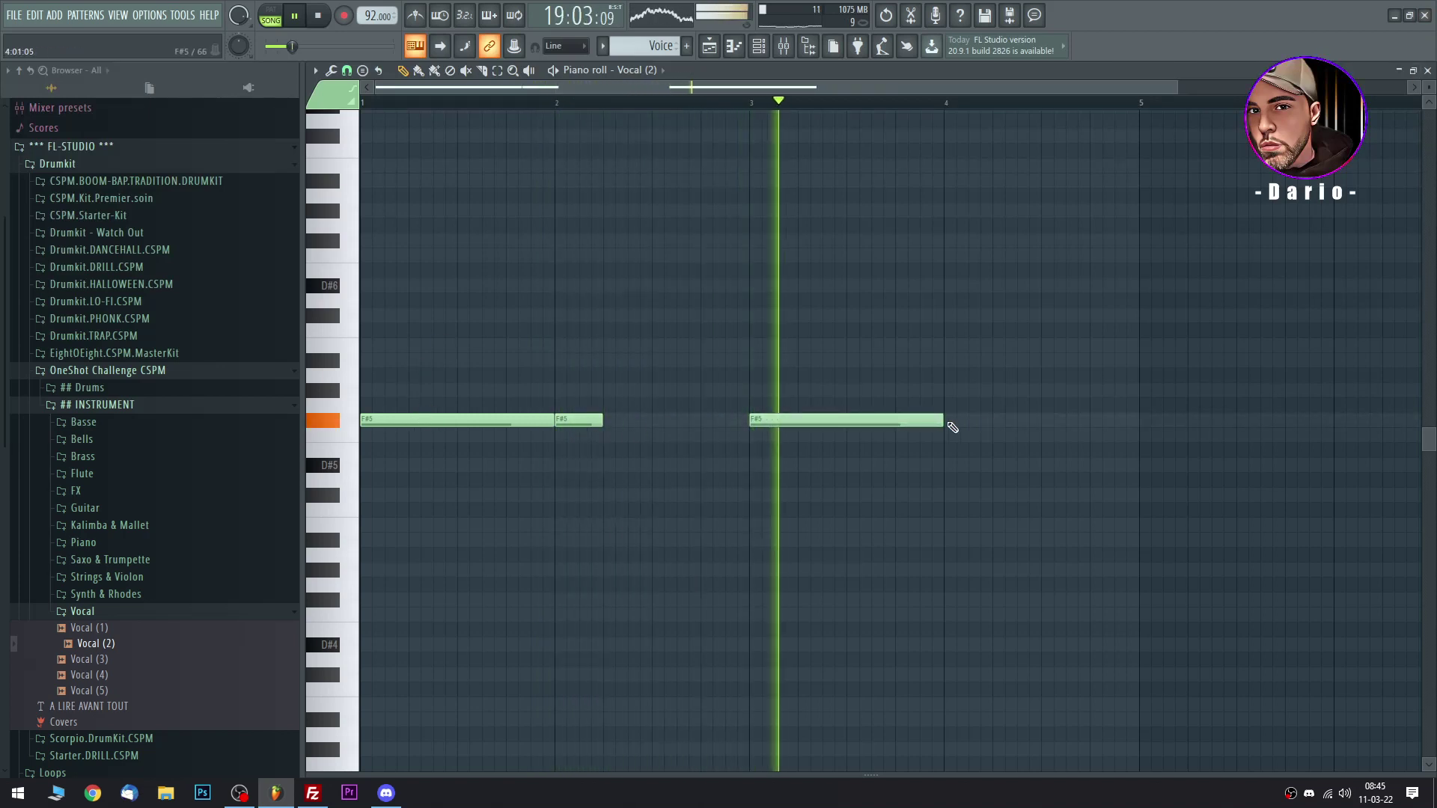
key("space")
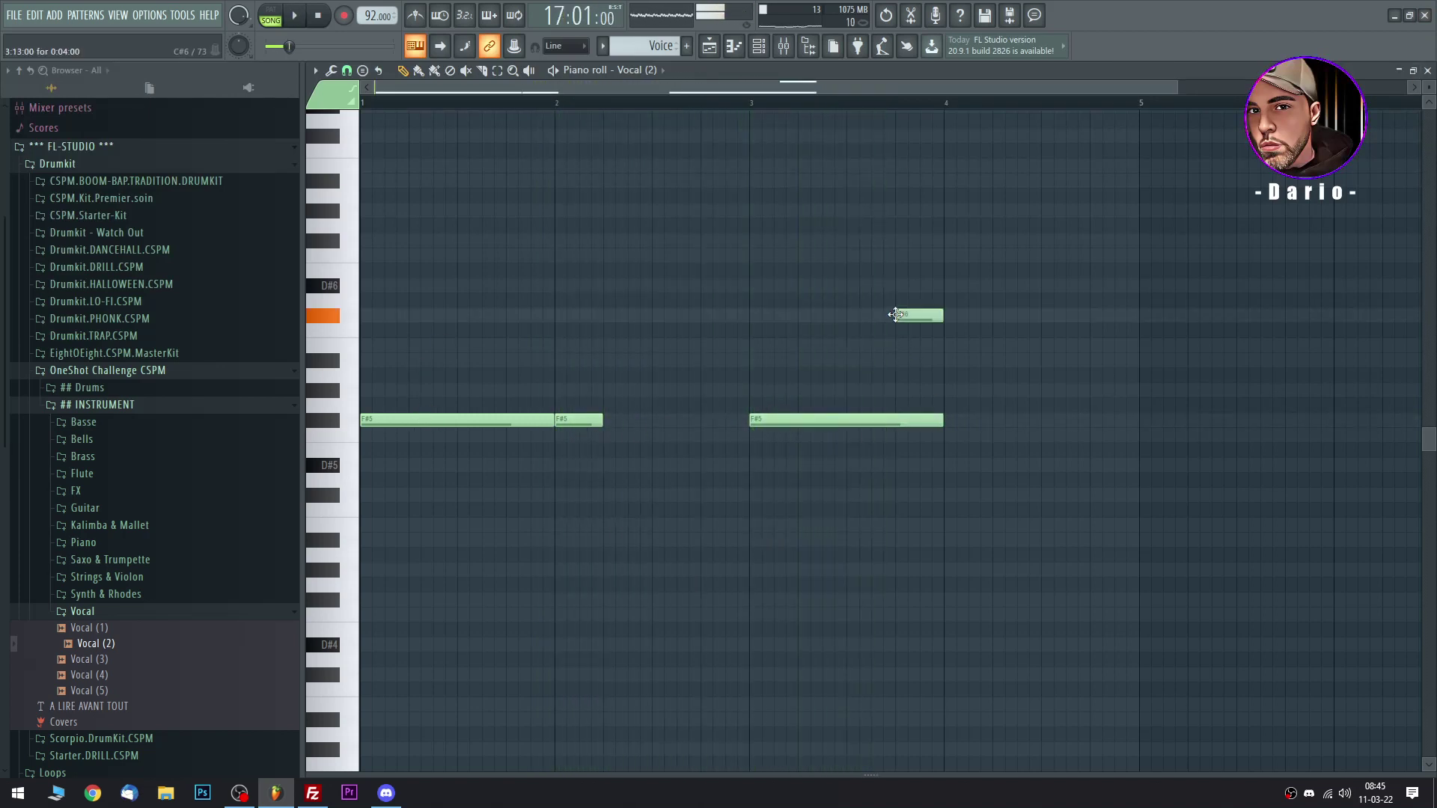
left_click_drag(950, 419, 894, 420)
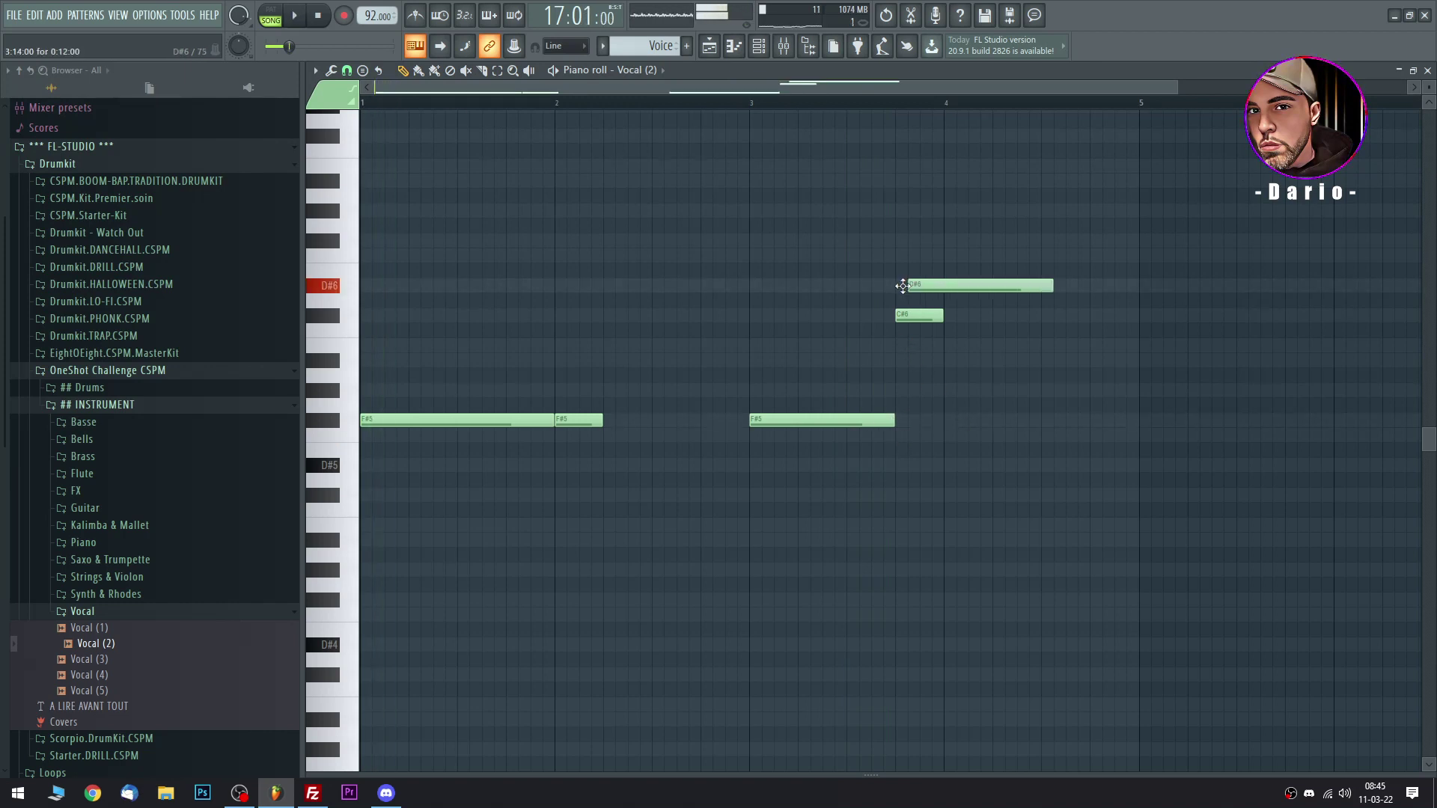
Replace the C#6 note on bar 3's last beat with a one-beat D#6, and add a one-beat F#5 at bar 4.
key("space")
right_click(917, 315)
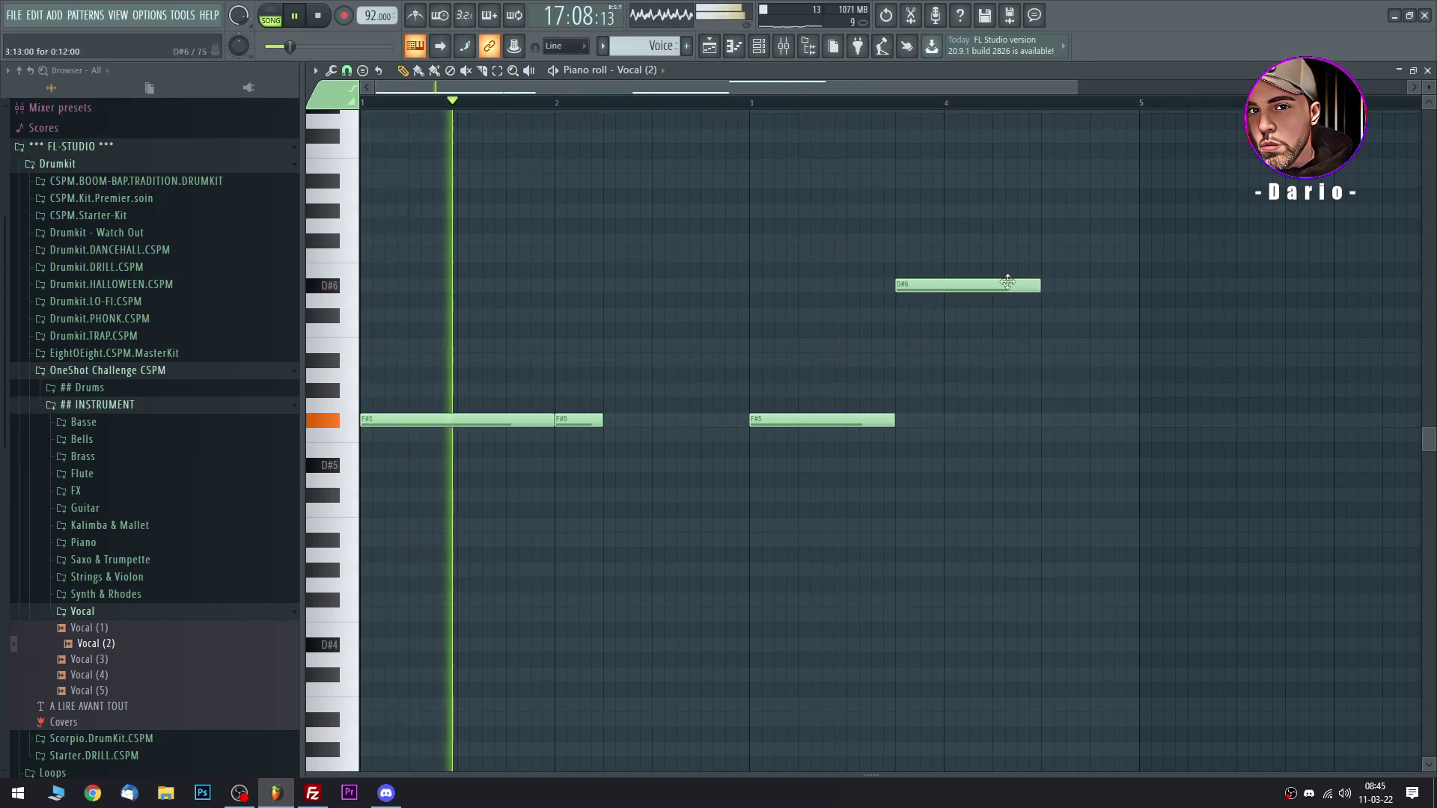
left_click_drag(1040, 285, 943, 286)
left_click(715, 226)
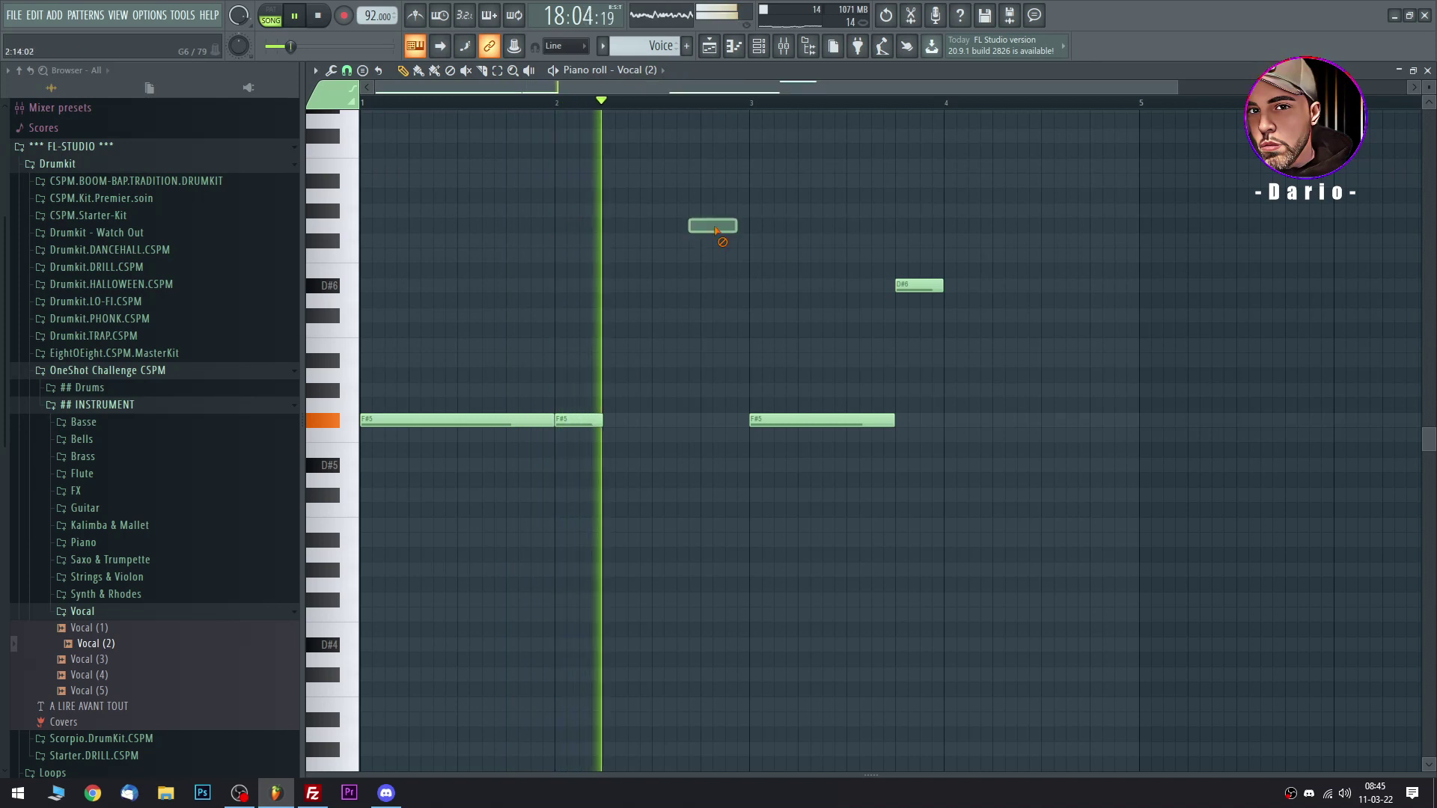
right_click(714, 226)
left_click(969, 420)
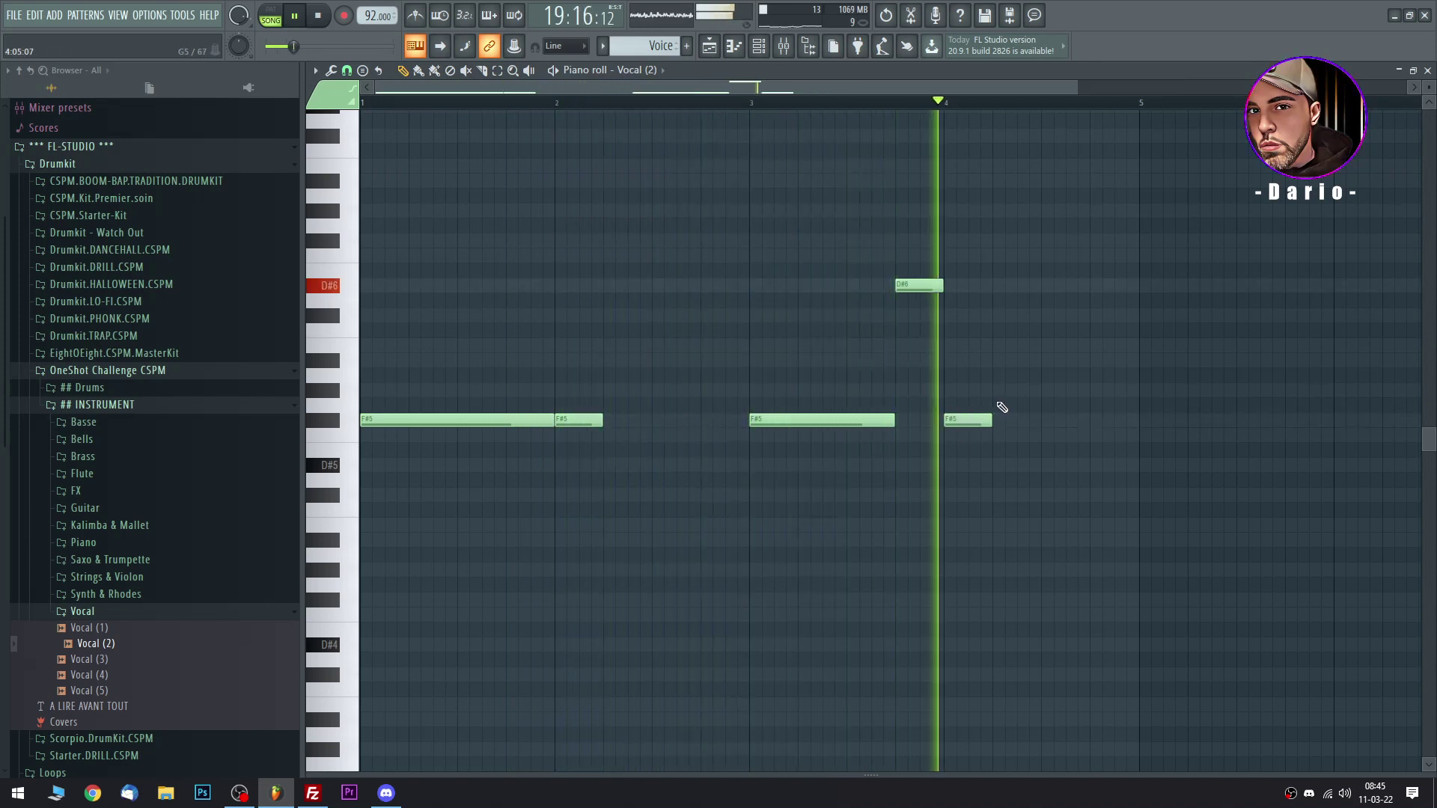
left_click(1428, 71)
Insert Fruity Parametric EQ 2 in the second slot of the Voice mixer track.
double_click(505, 396)
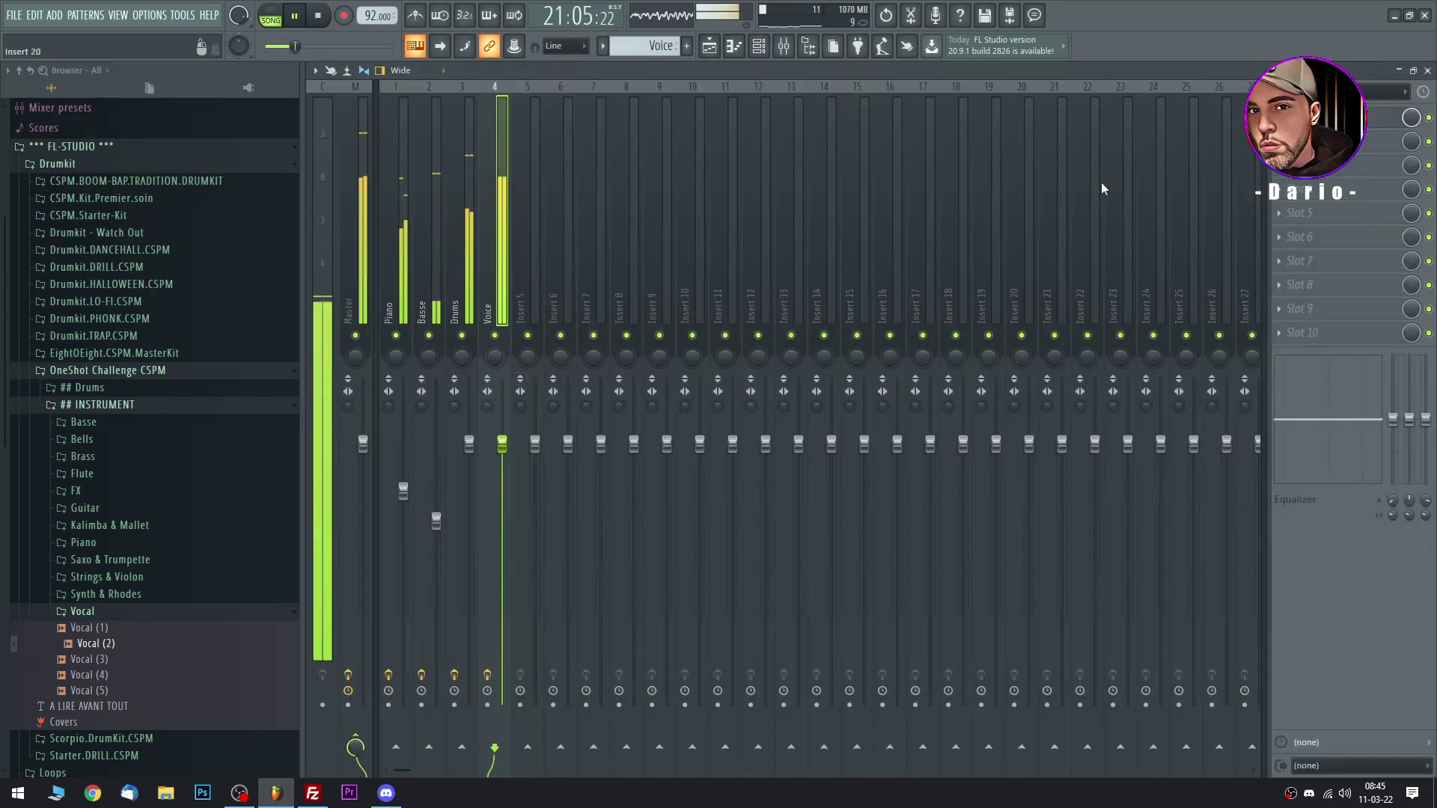
left_click(1318, 140)
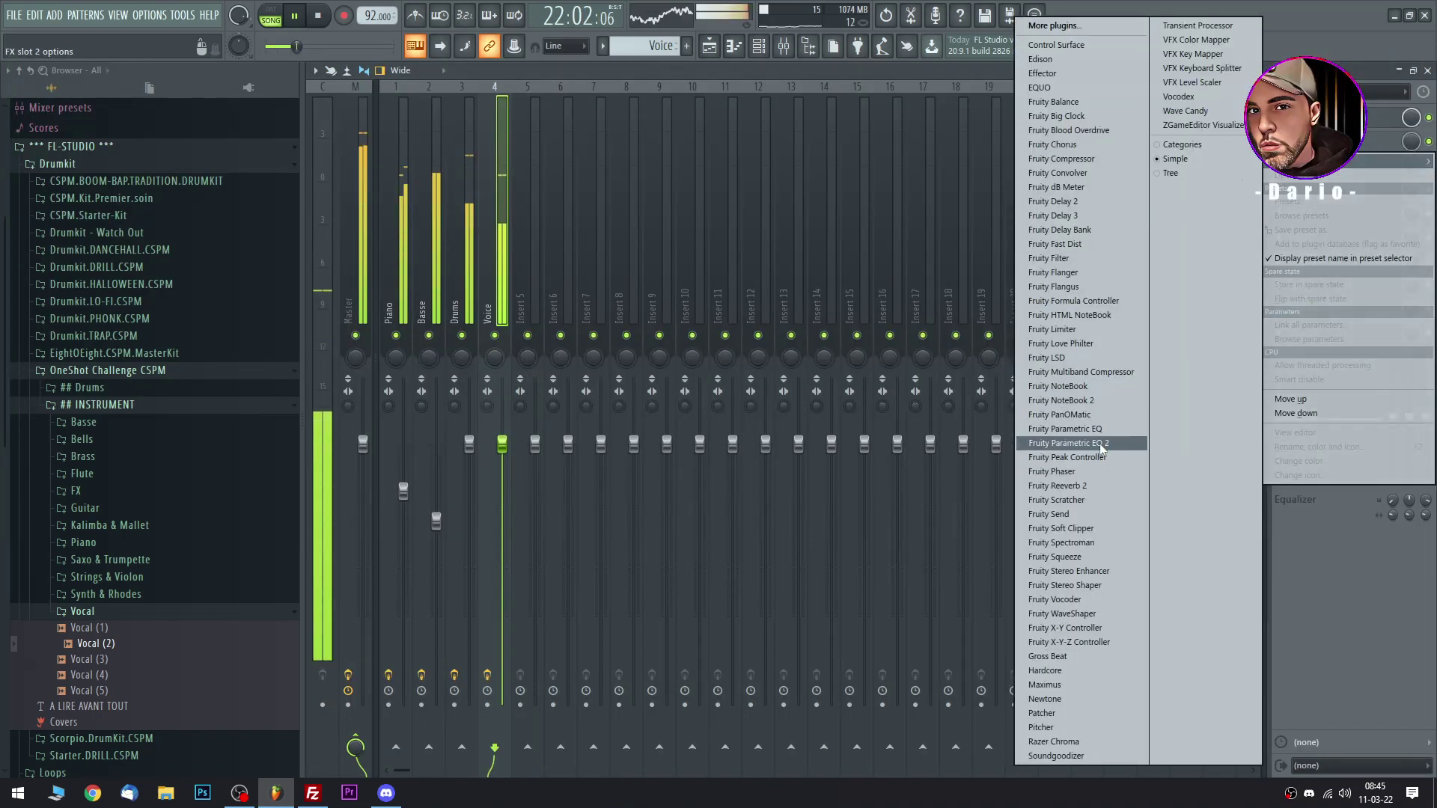
left_click(1070, 444)
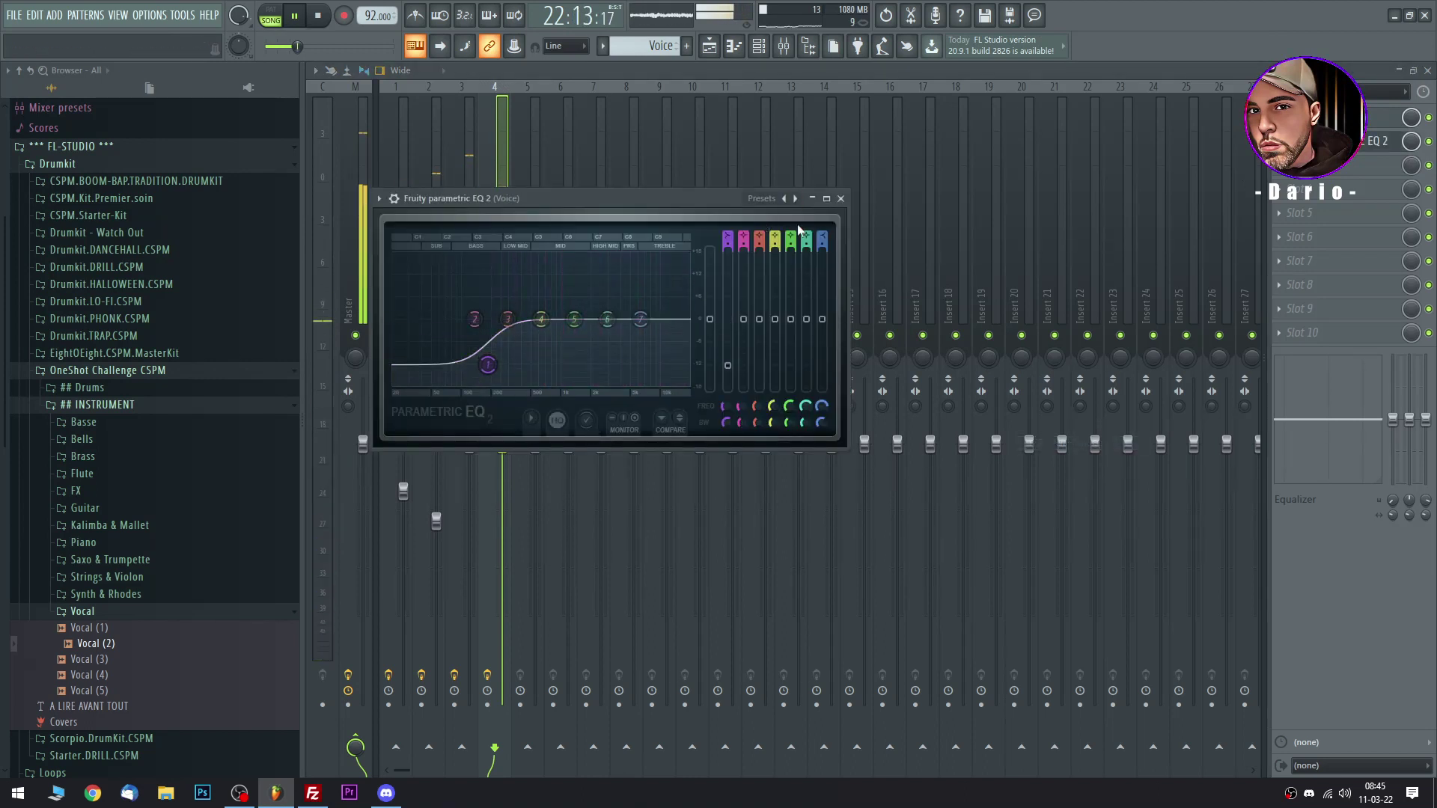
Set EQ band 1 to a Steep 8 high-pass at about 107 Hz and band 7 to a low-pass.
left_click_drag(663, 329, 657, 352)
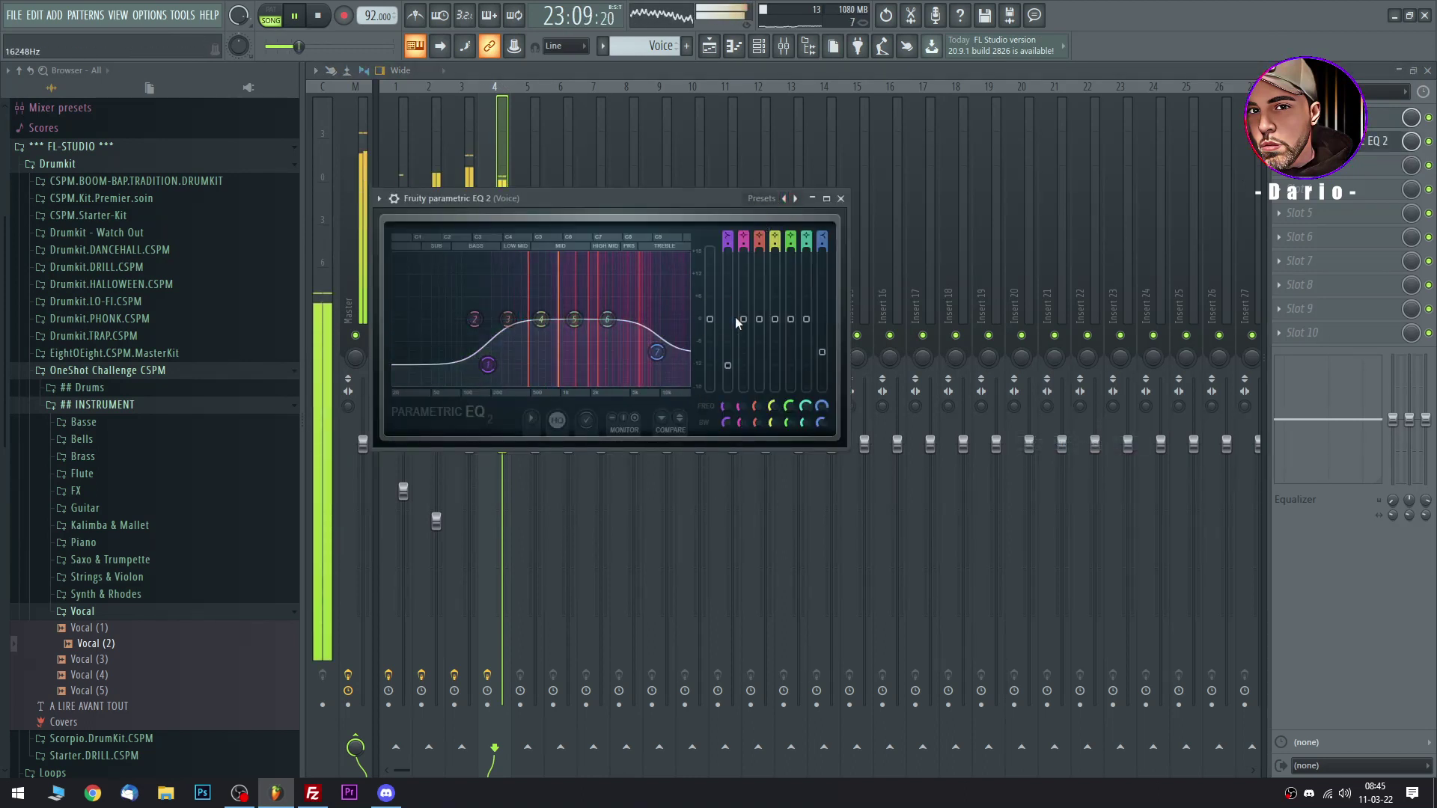
left_click_drag(727, 240, 727, 231)
scroll(726, 243, "up", 6)
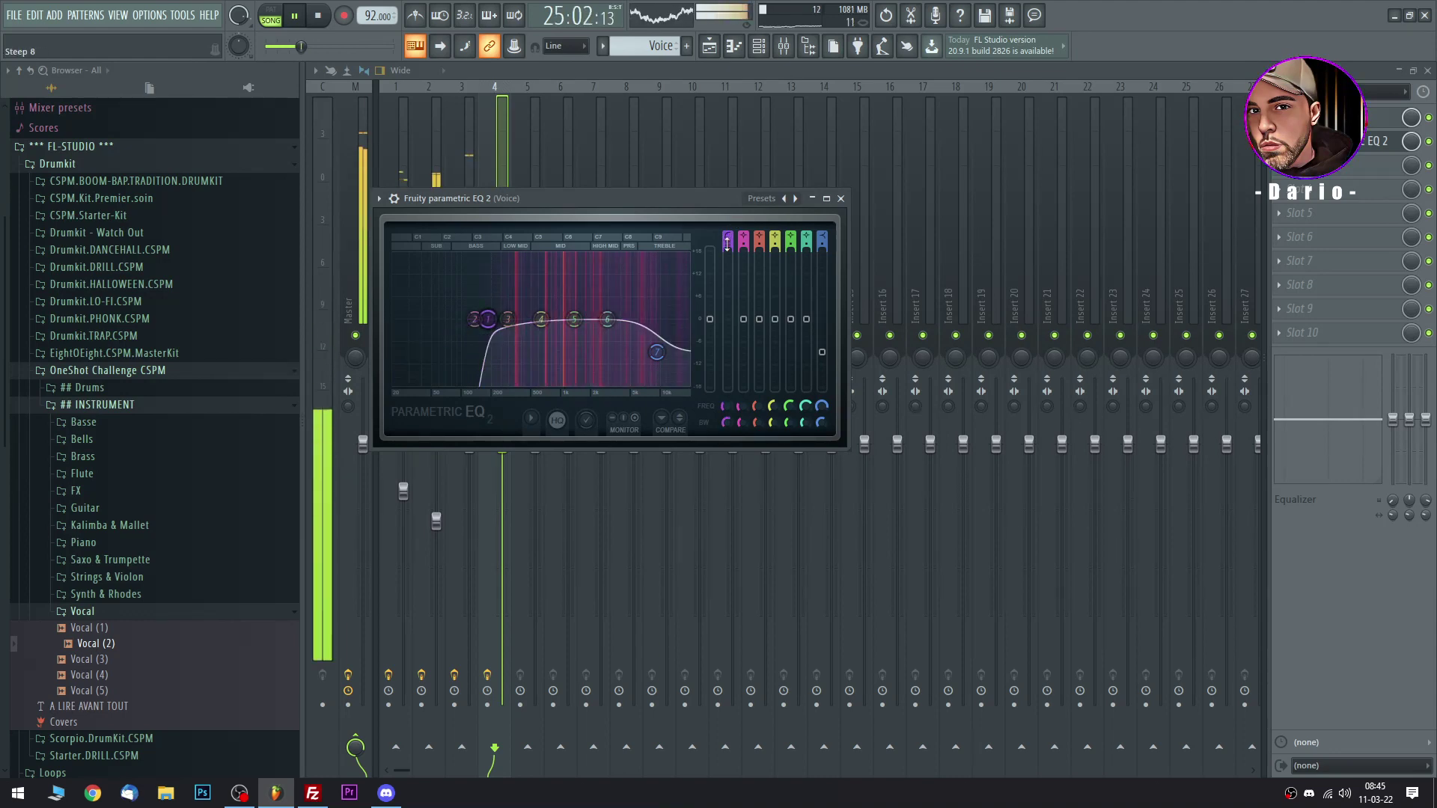
left_click_drag(490, 331, 465, 331)
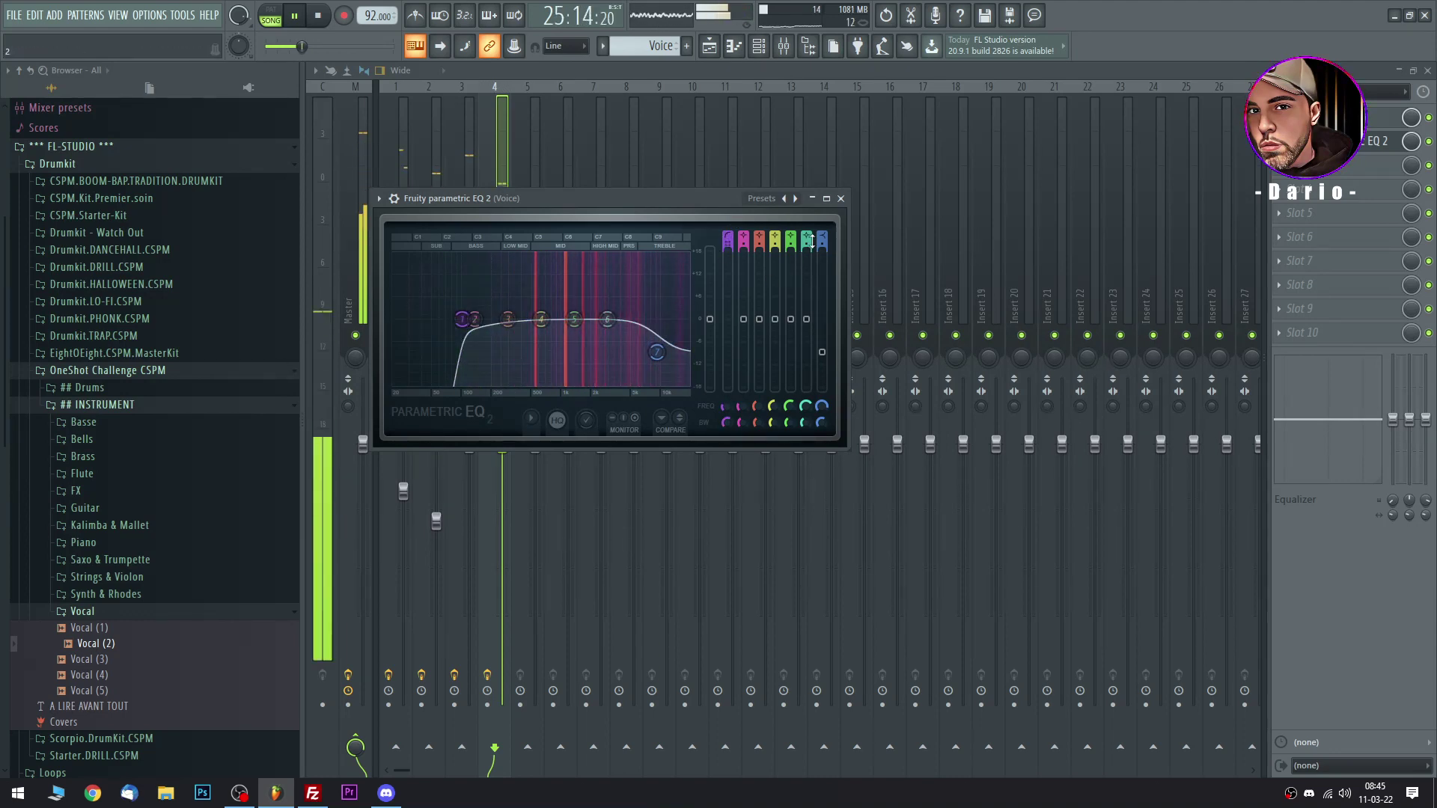
left_click_drag(823, 241, 823, 241)
scroll(666, 334, "down", 2)
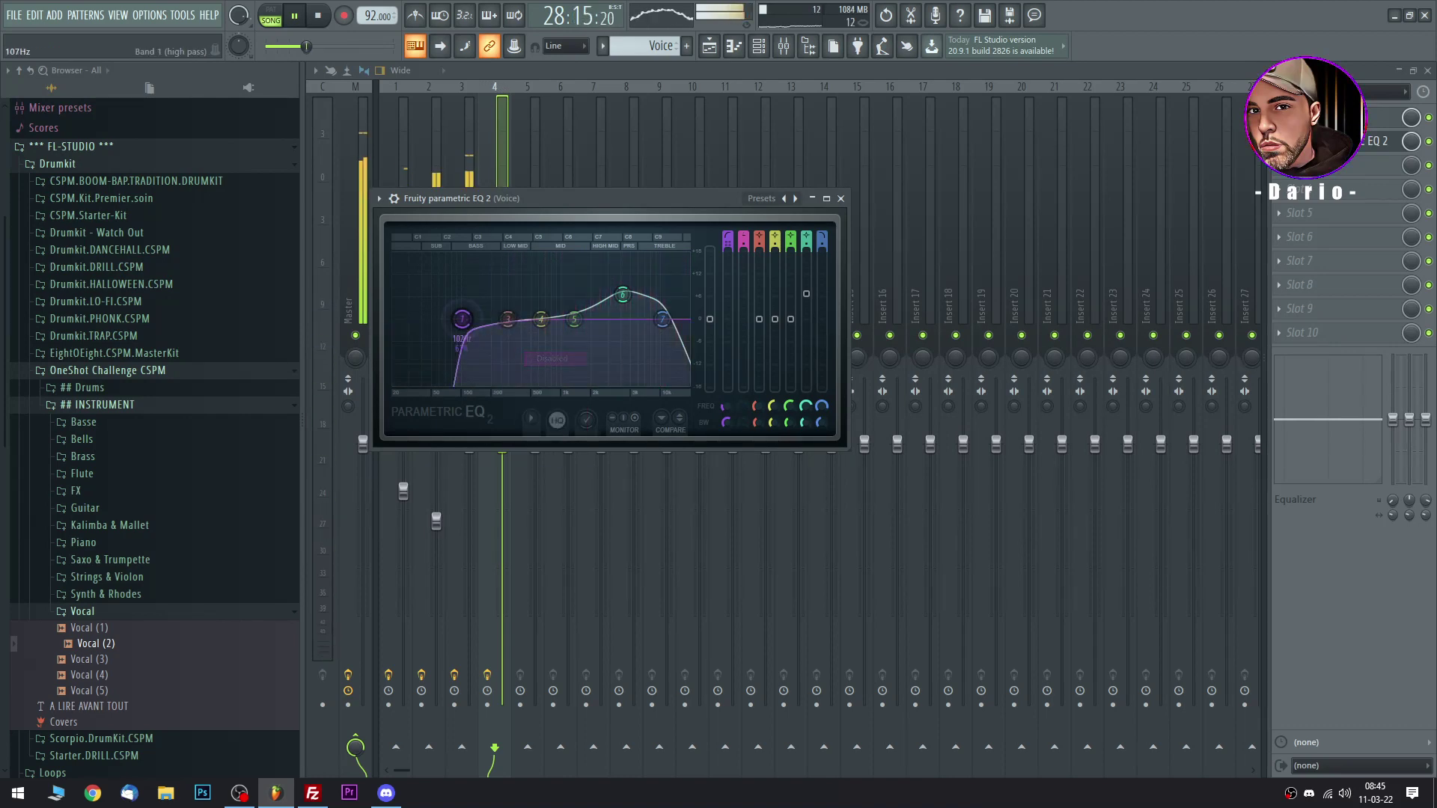
Raise the high-pass to about 563 Hz, lower the low-pass frequency, and boost band 6 about 7.6 dB at 2026 Hz.
left_click_drag(462, 319, 518, 320)
left_click_drag(662, 319, 645, 320)
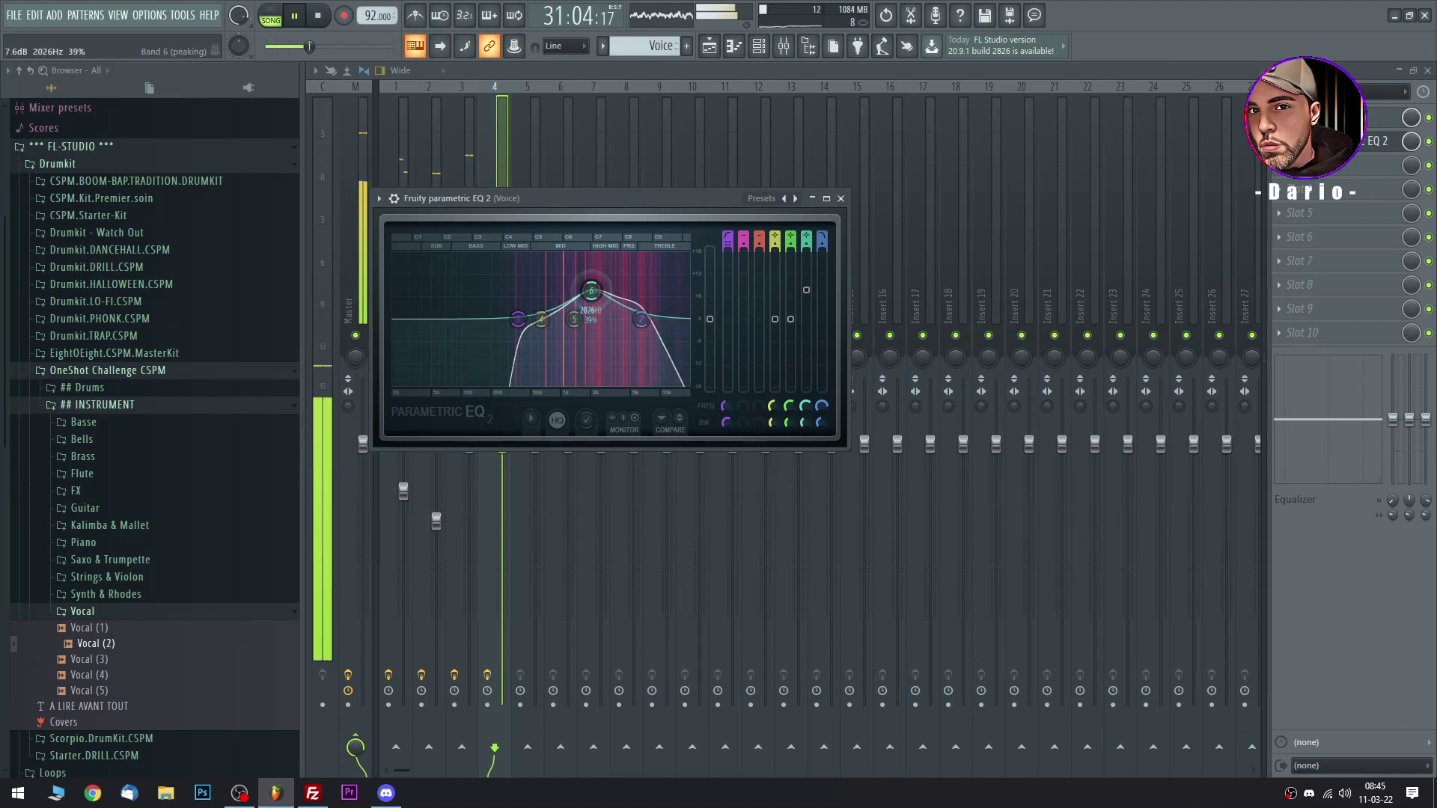
left_click_drag(601, 291, 590, 291)
left_click_drag(518, 319, 536, 319)
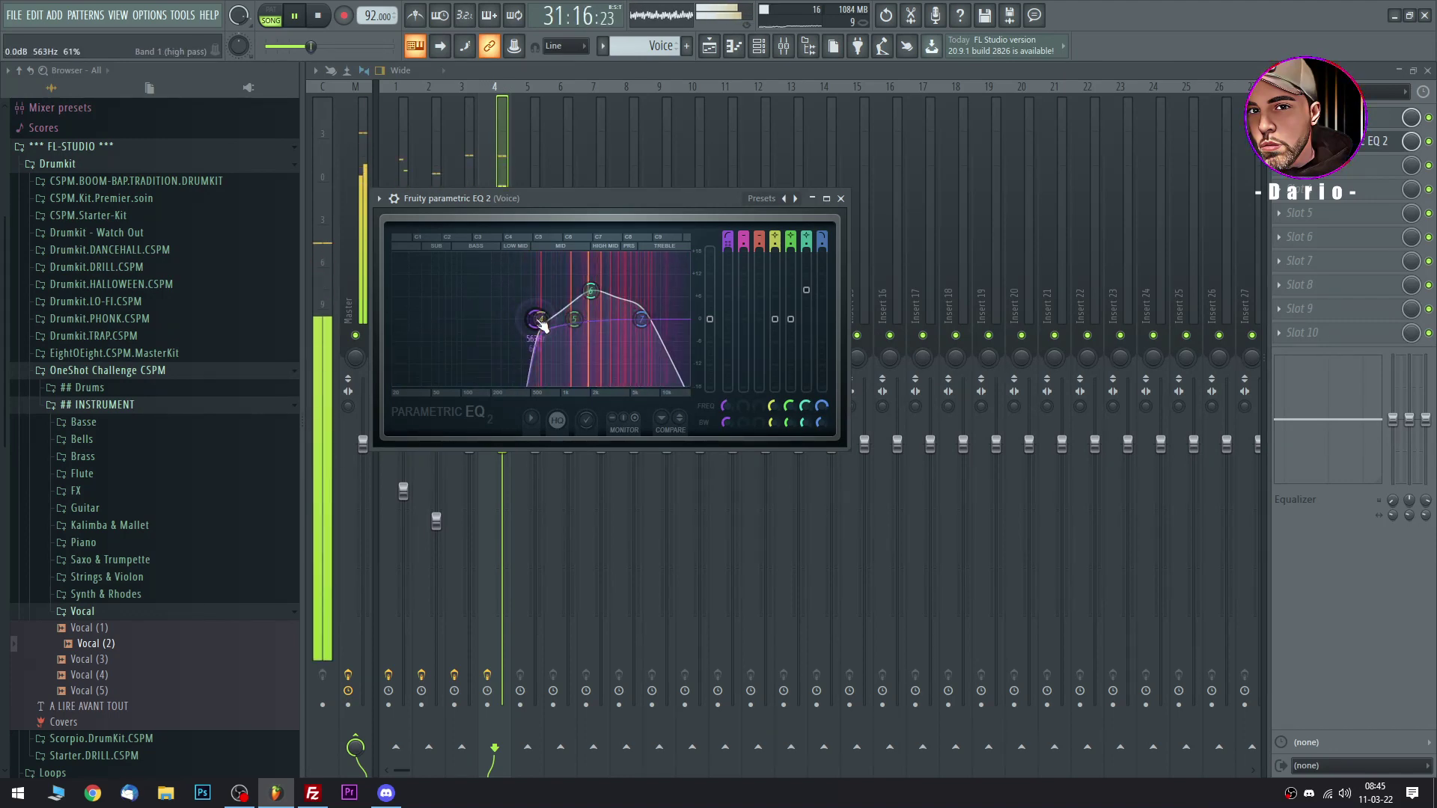
left_click(839, 199)
Insert Fruity Delay 2 in the Voice track's third slot with the Stereo effect preset and a 62% cutoff.
left_click(1278, 165)
mouse_move(1272, 185)
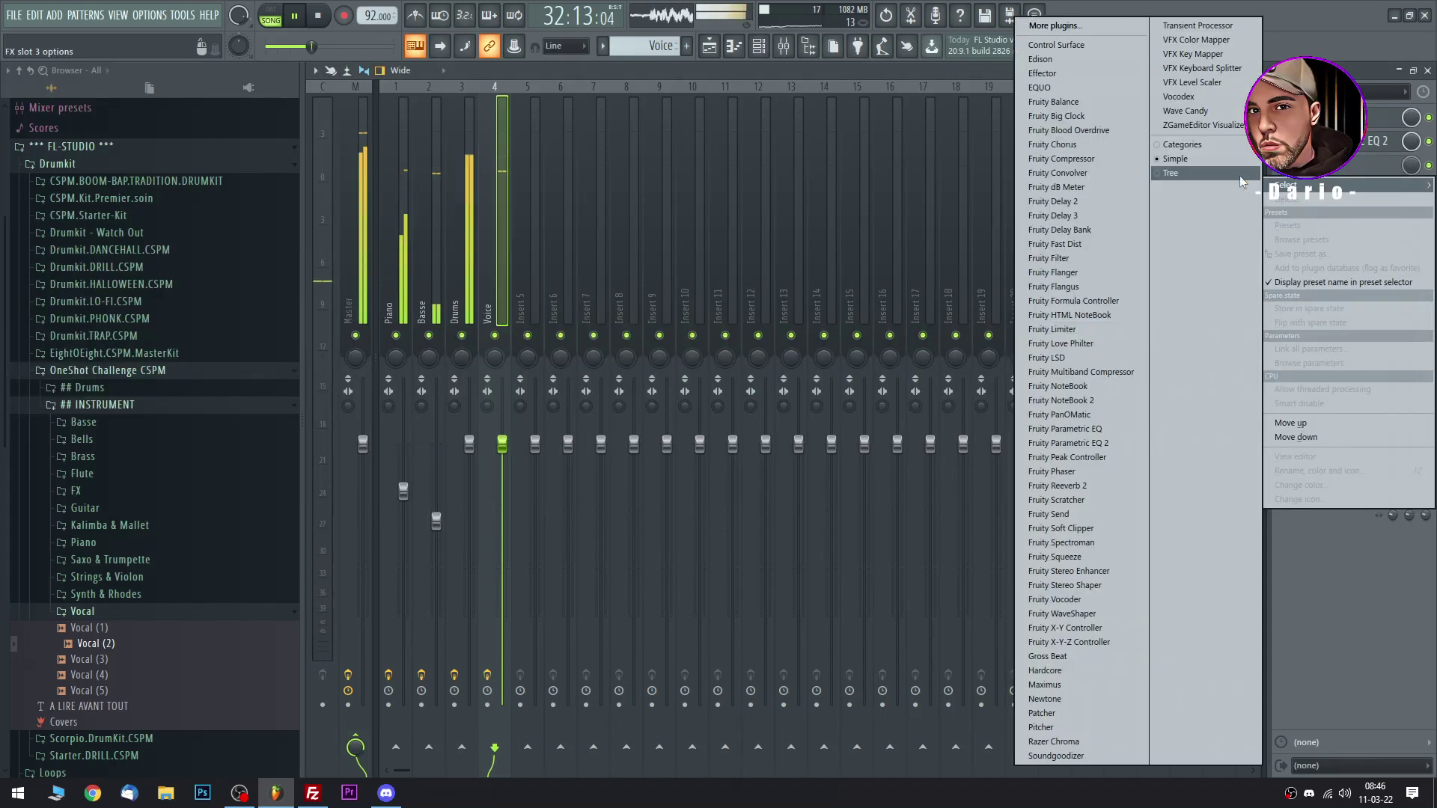
left_click(1063, 202)
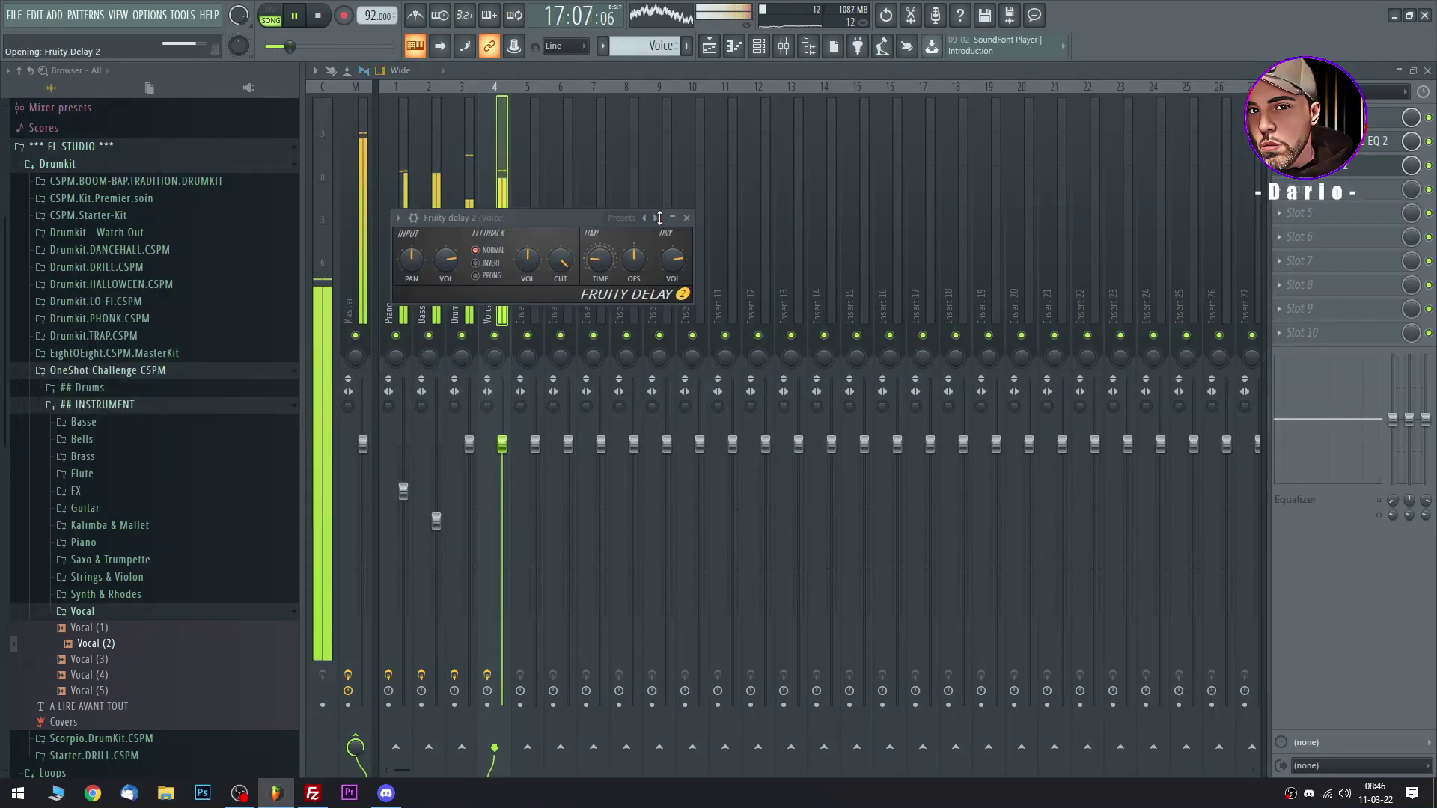
left_click(657, 218)
left_click_drag(576, 219, 714, 241)
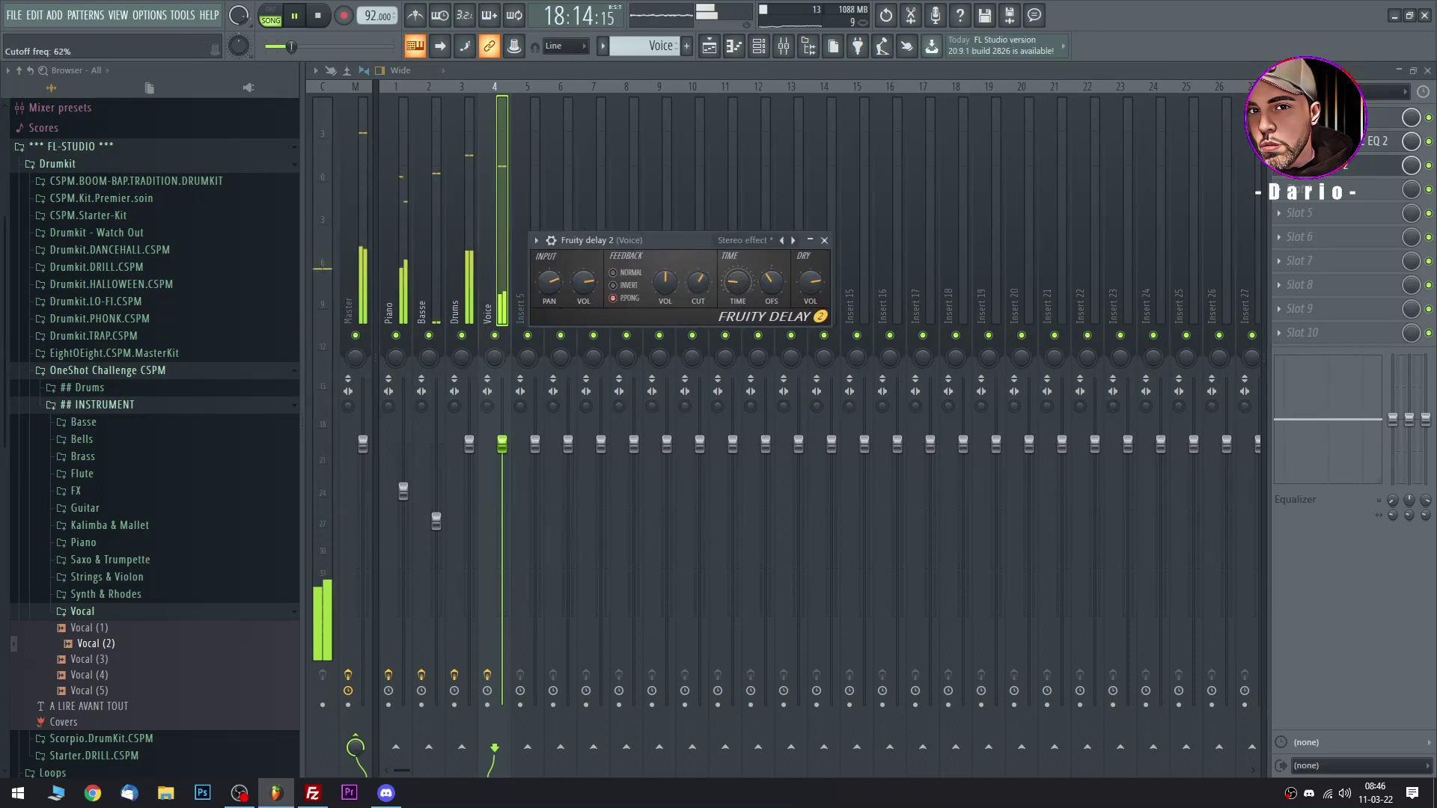
left_click(824, 240)
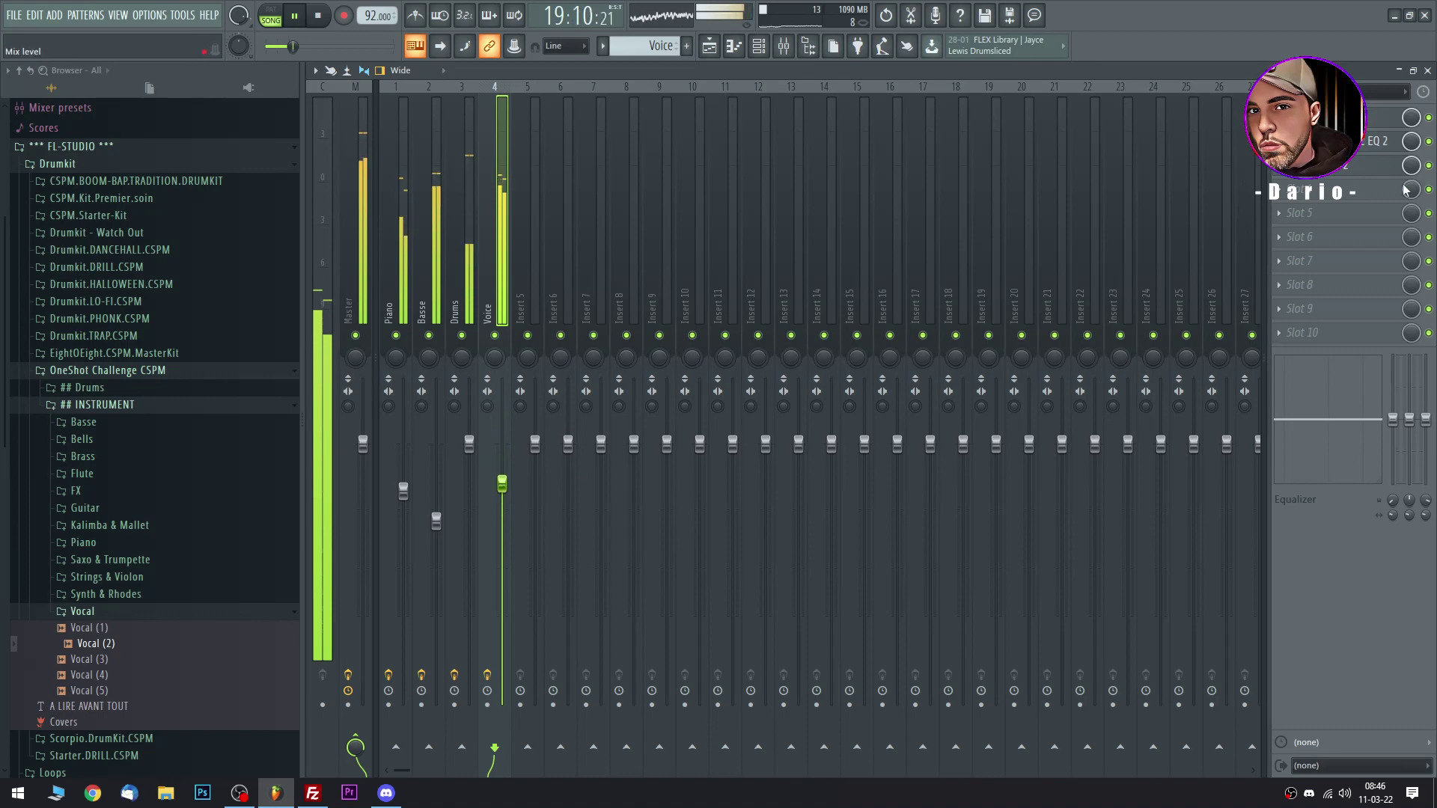
Insert Fruity Reeverb 2 in the Voice track's fourth slot and load The Venue preset.
left_click(1277, 193)
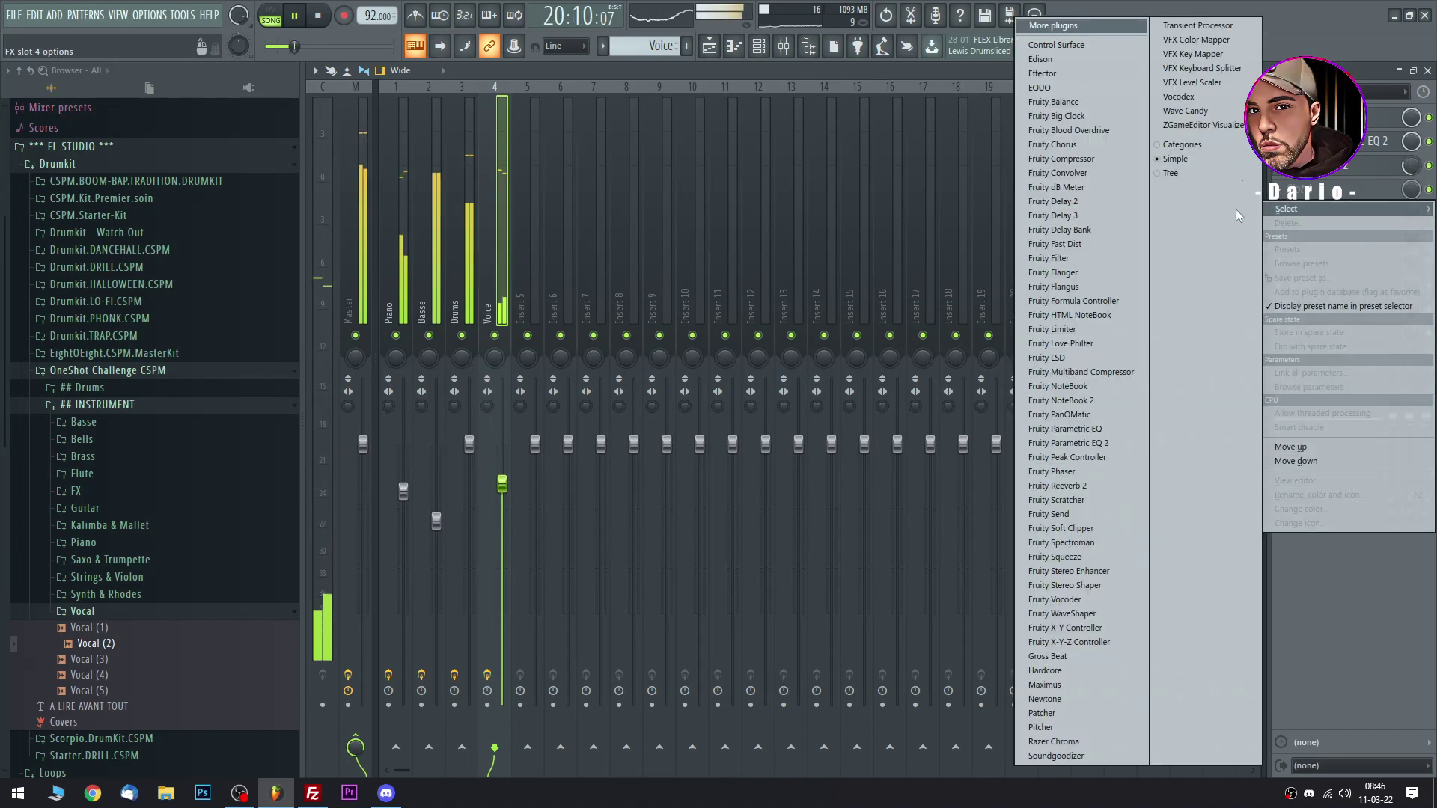
left_click(1089, 488)
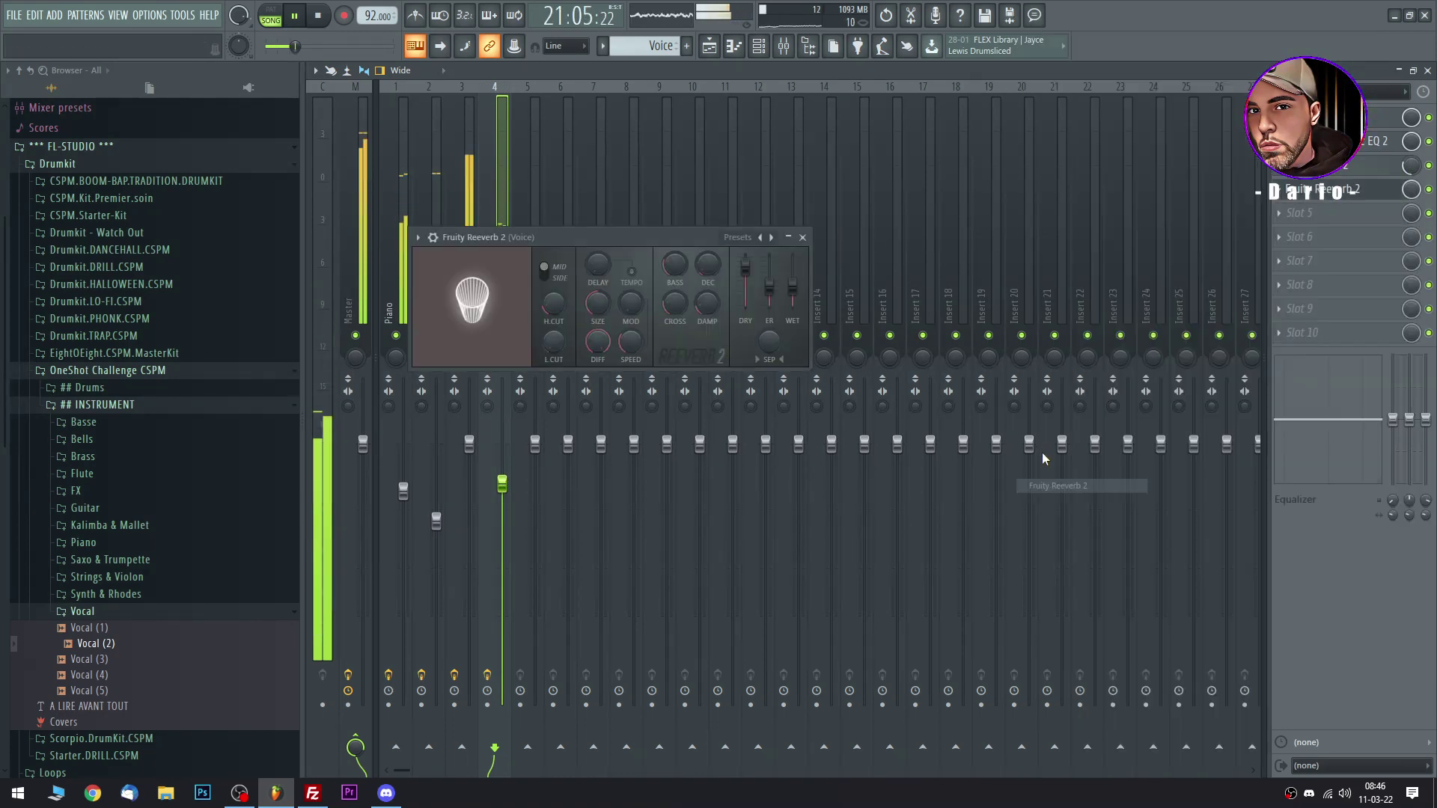
right_click(771, 239)
left_click(783, 320)
left_click_drag(659, 238, 616, 233)
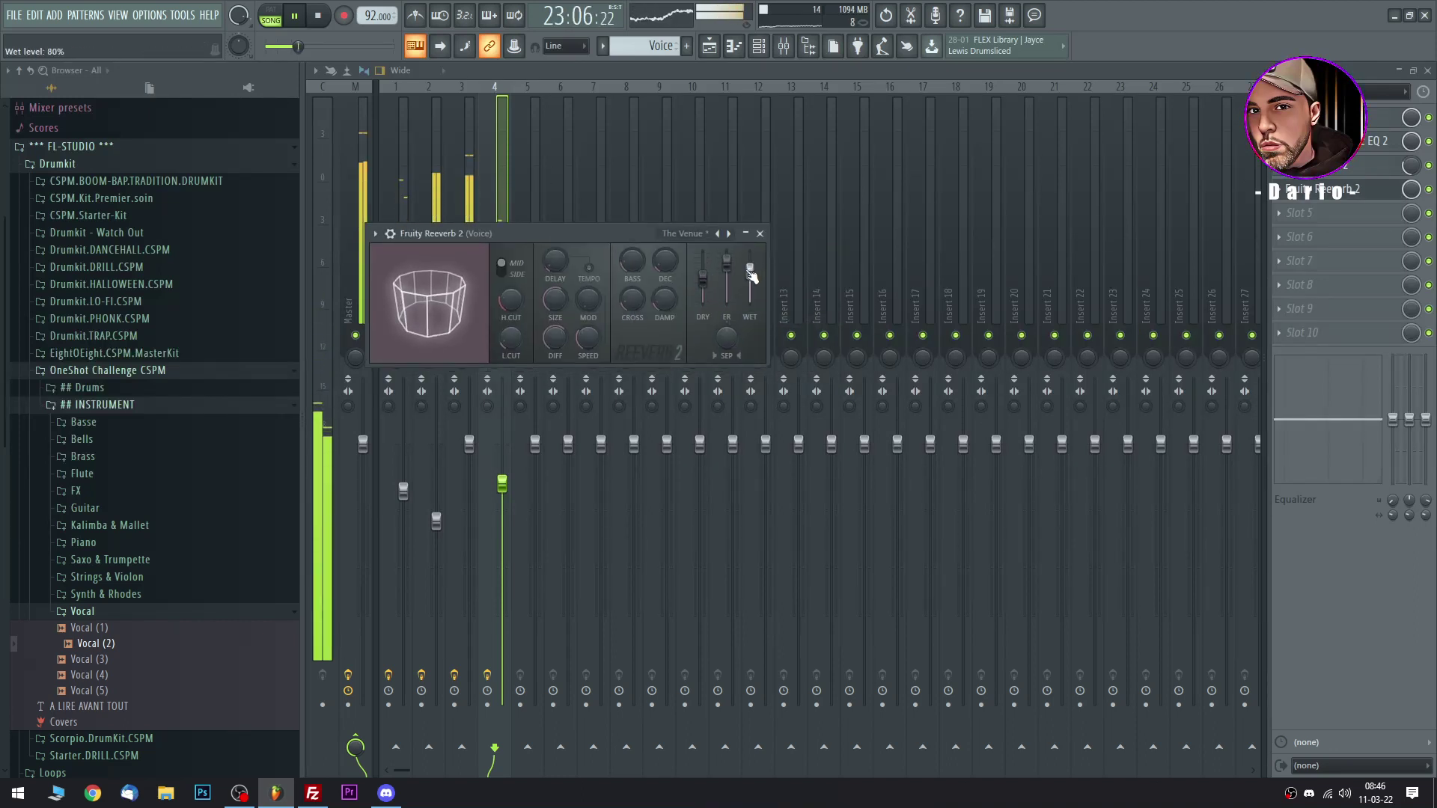
Adjust the reverb's dry, early reflection and wet levels, and close the effect.
right_click(753, 276)
left_click(771, 278)
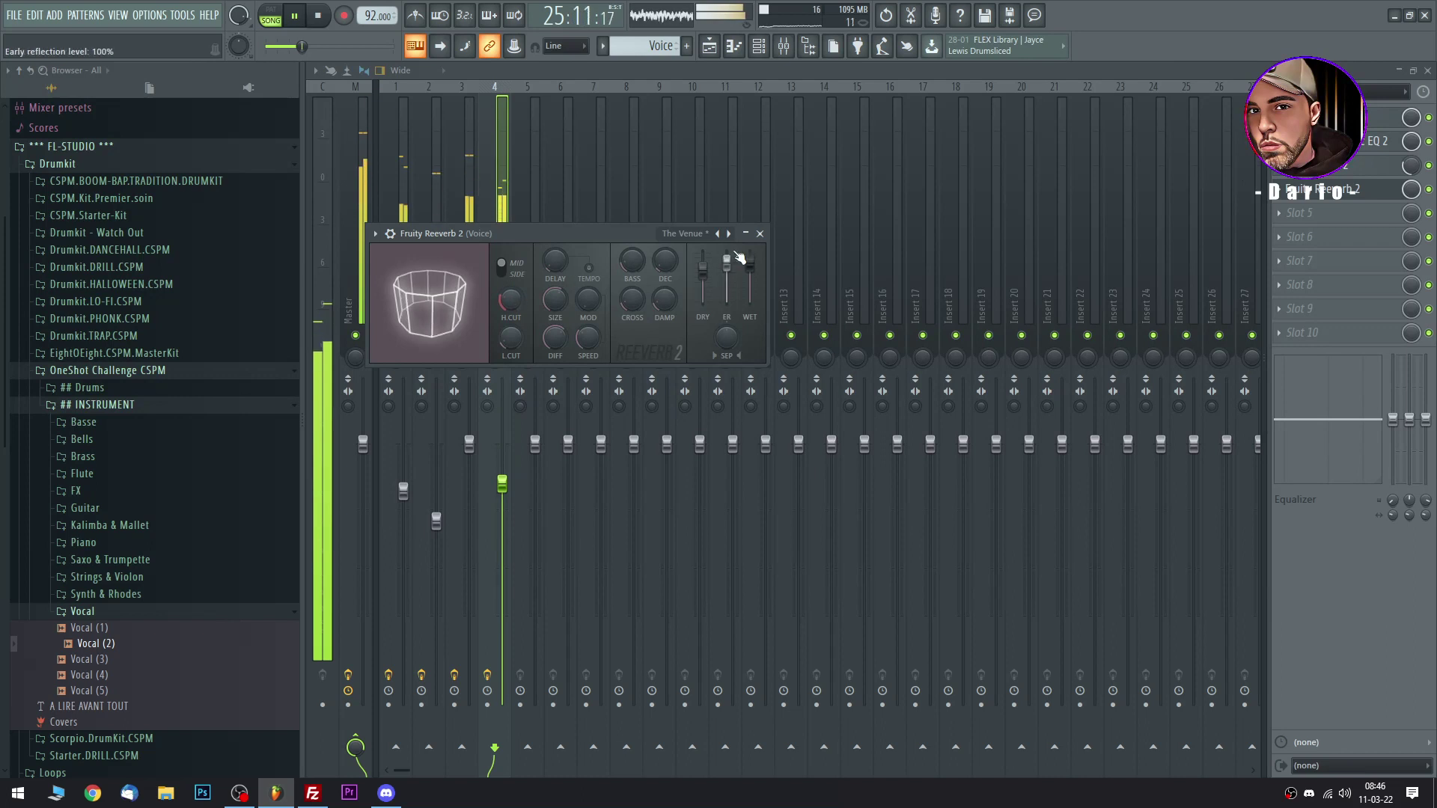
left_click(760, 233)
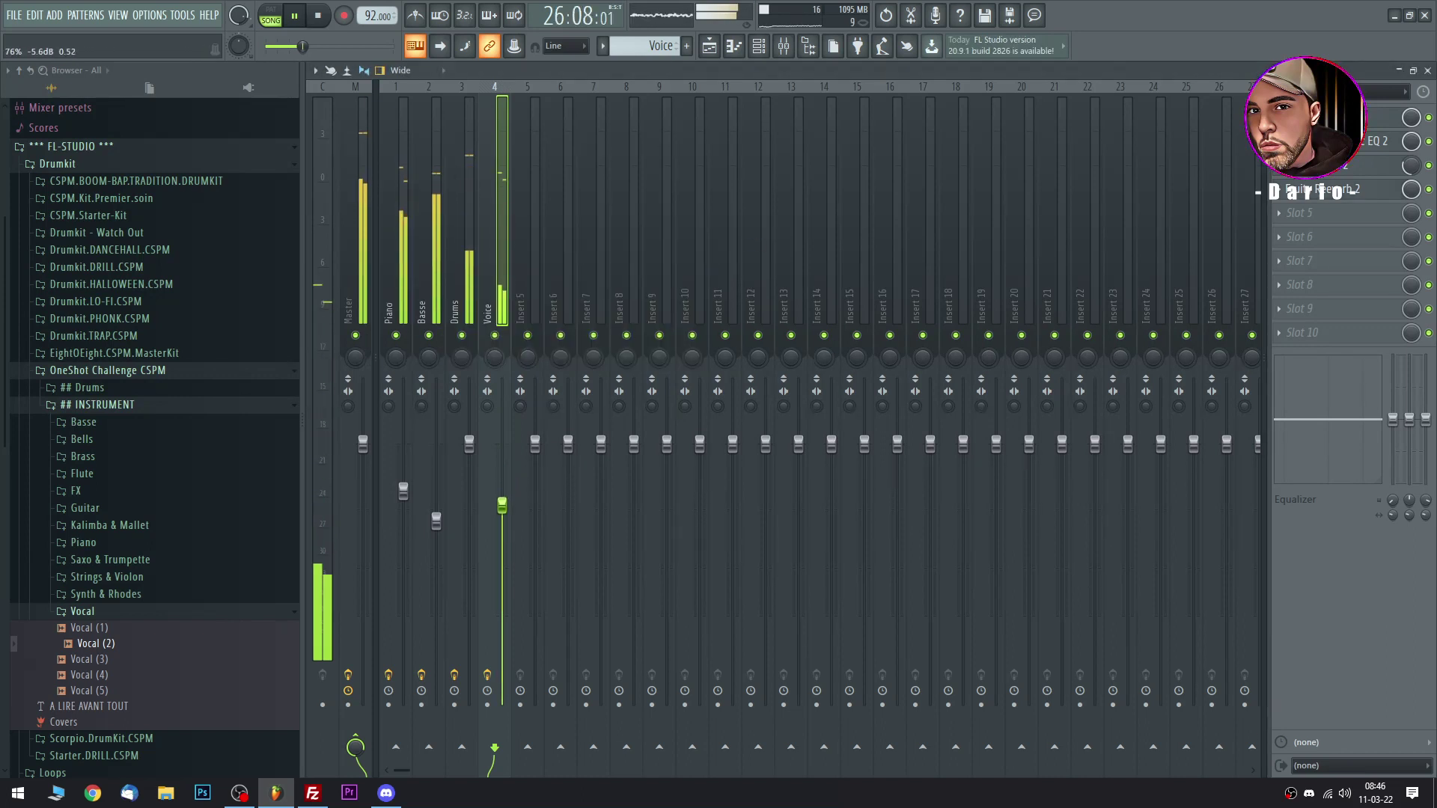
Lower the Voice fader to about -7.0 dB and the EQ low-pass to about 5651 Hz, and return to the playlist.
left_click(1347, 141)
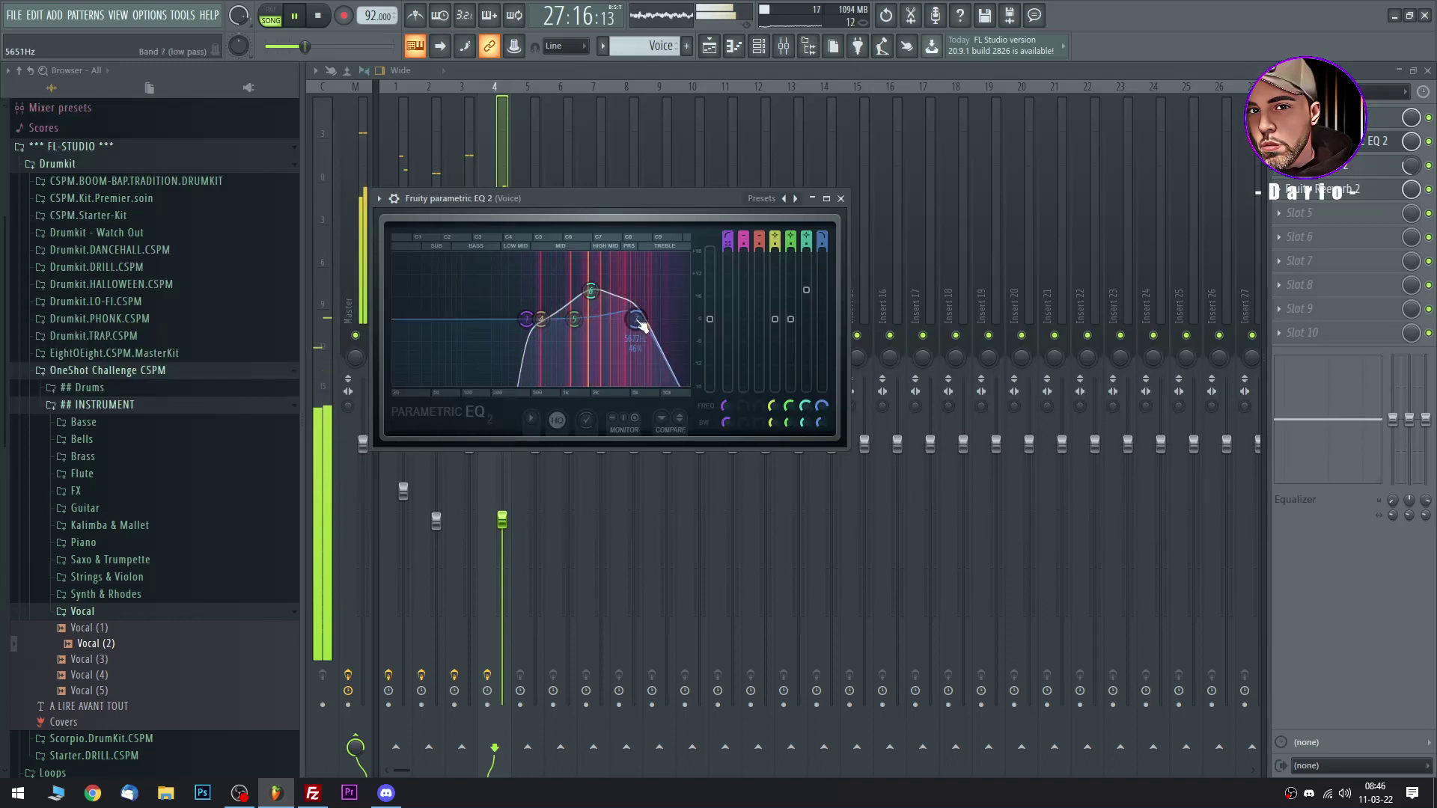
left_click(841, 198)
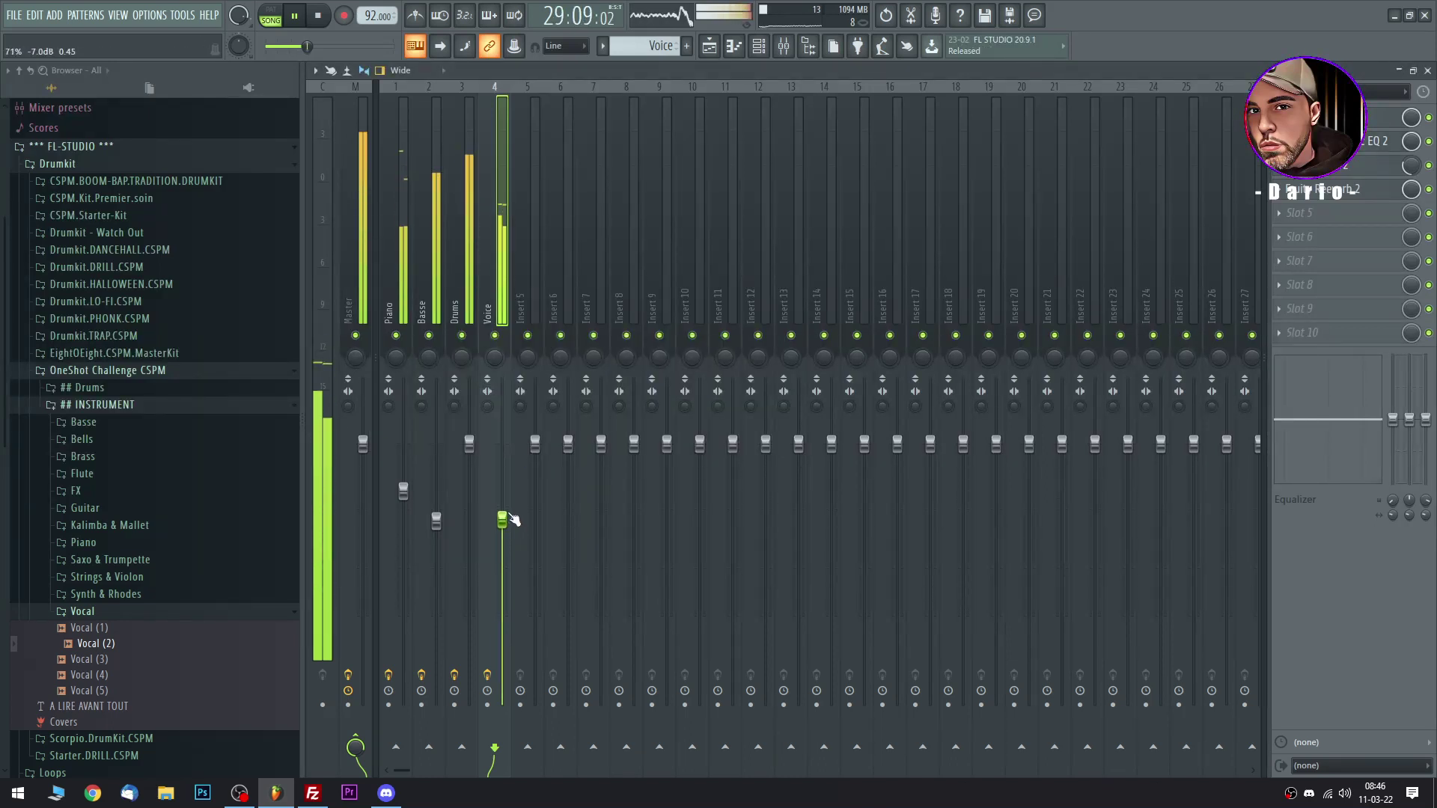
key("F9")
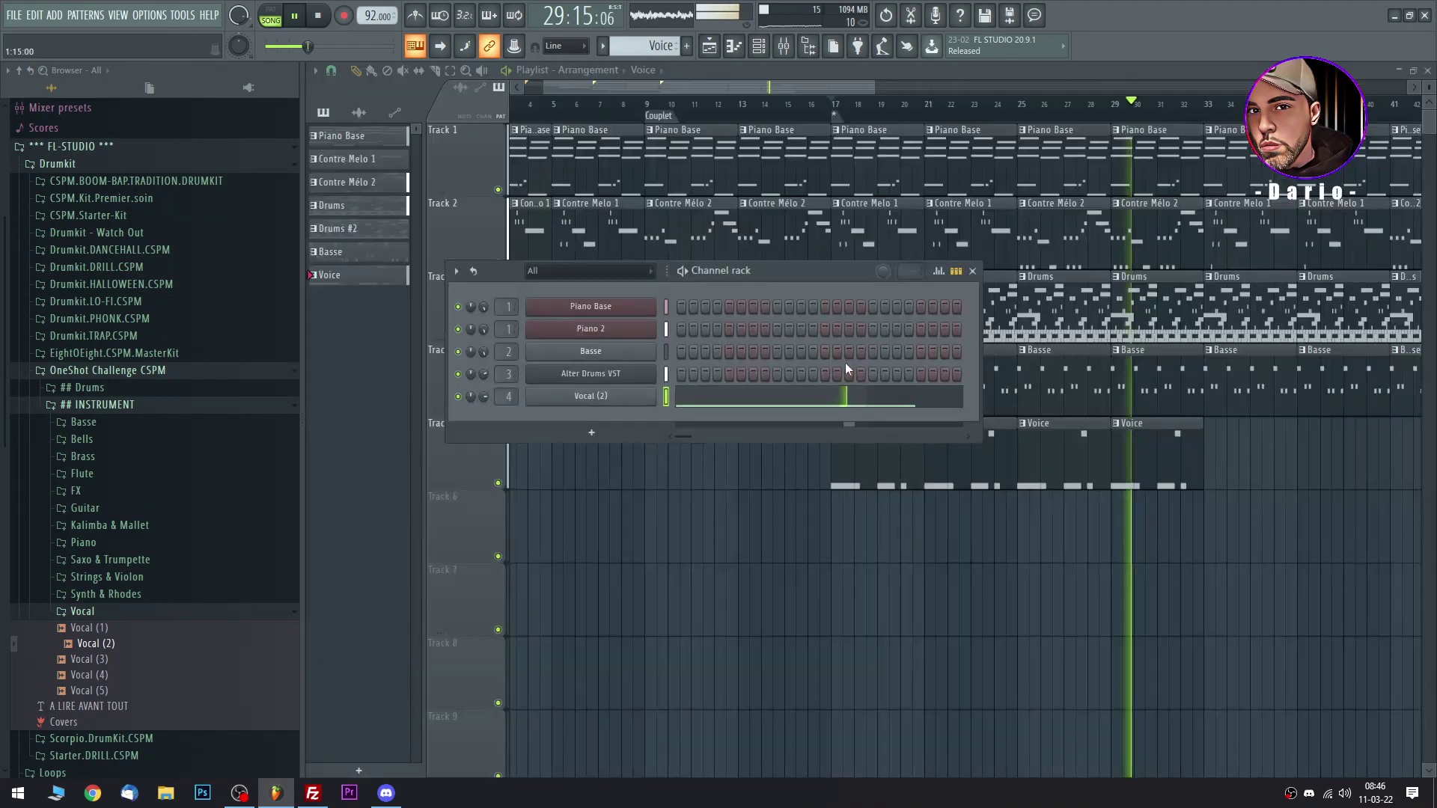
left_click(976, 273)
Place a Piano Base clip at bar 17 on a free track, make it unique, and move that track directly below Track 1.
left_click_drag(872, 88, 859, 115)
key("space")
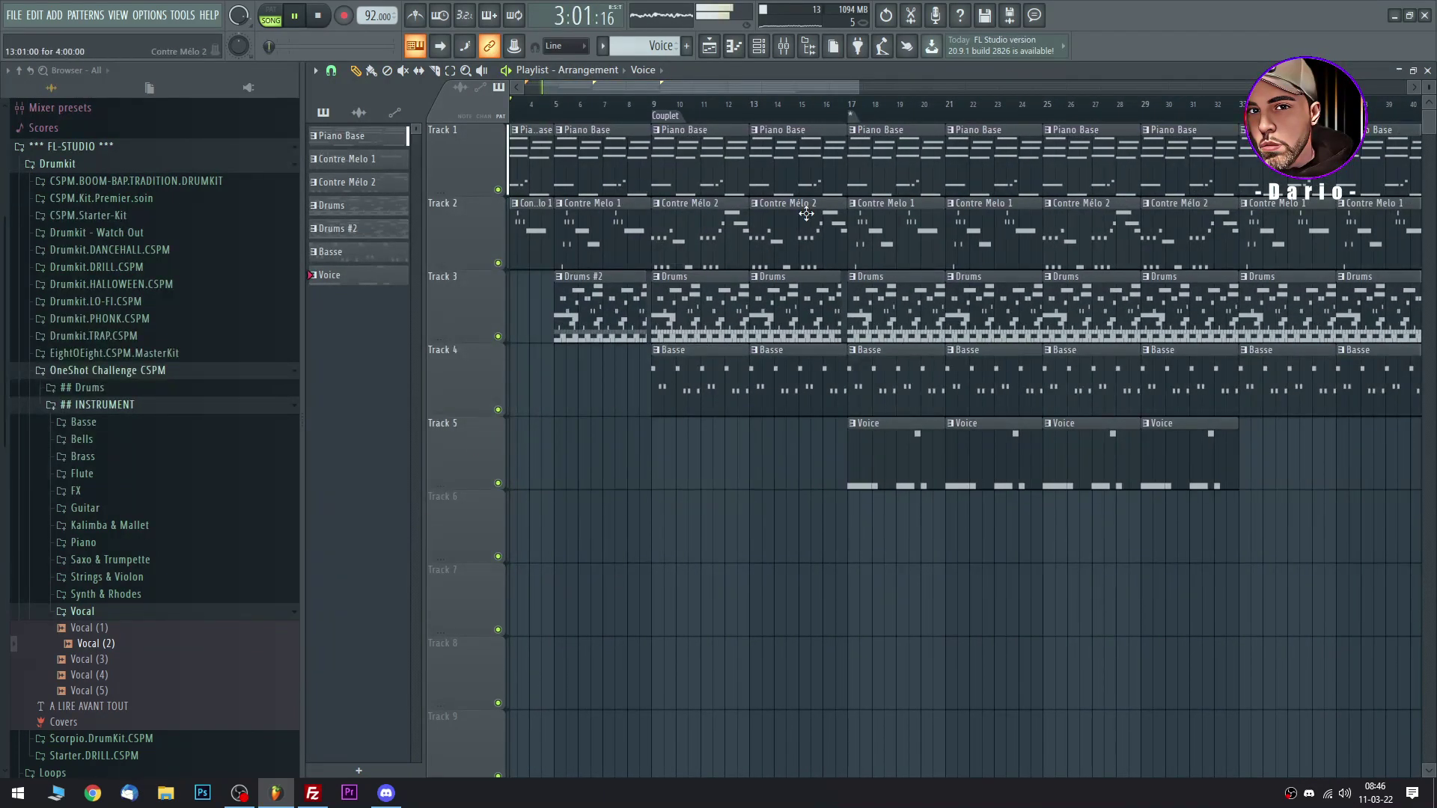
left_click(858, 139)
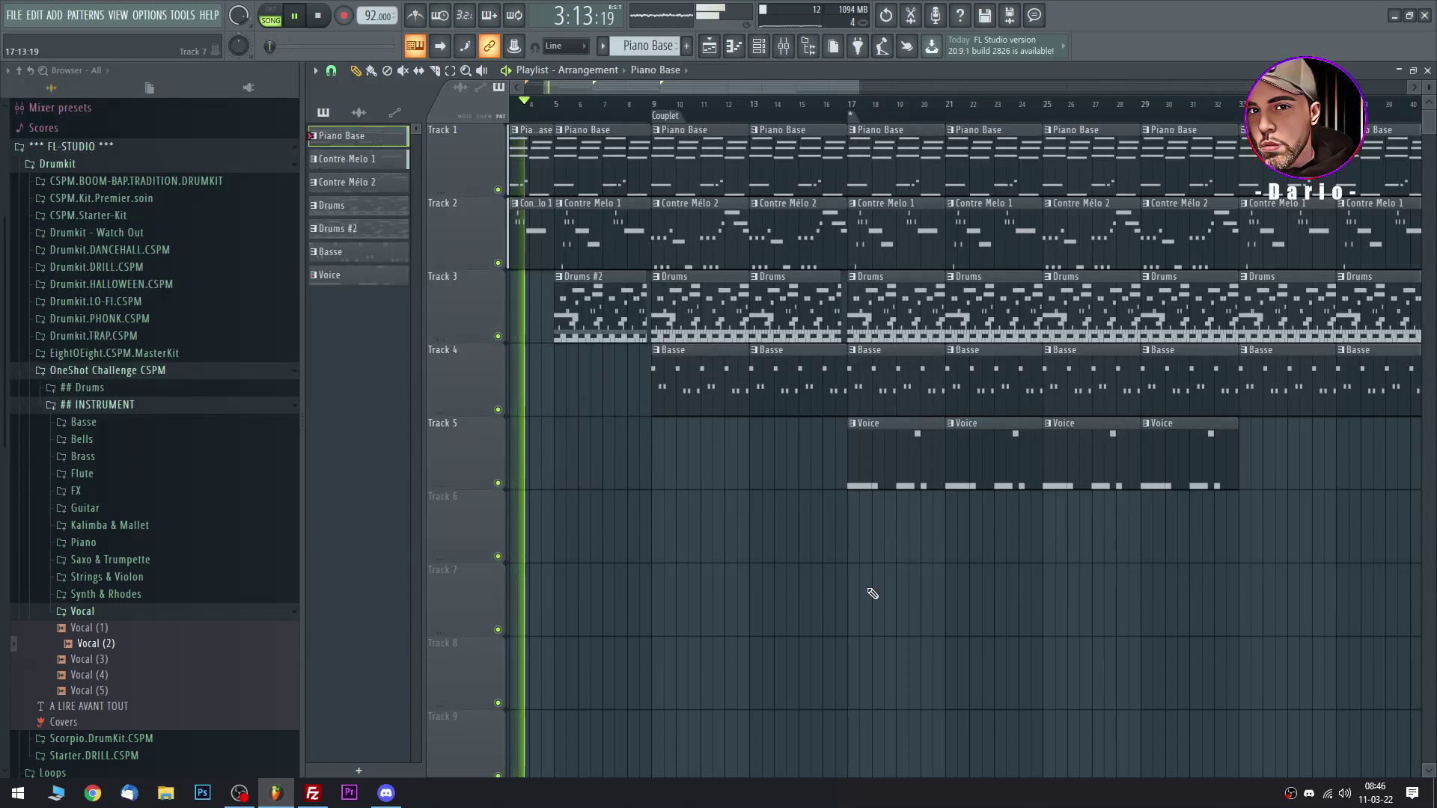
left_click(859, 507)
left_click(852, 497)
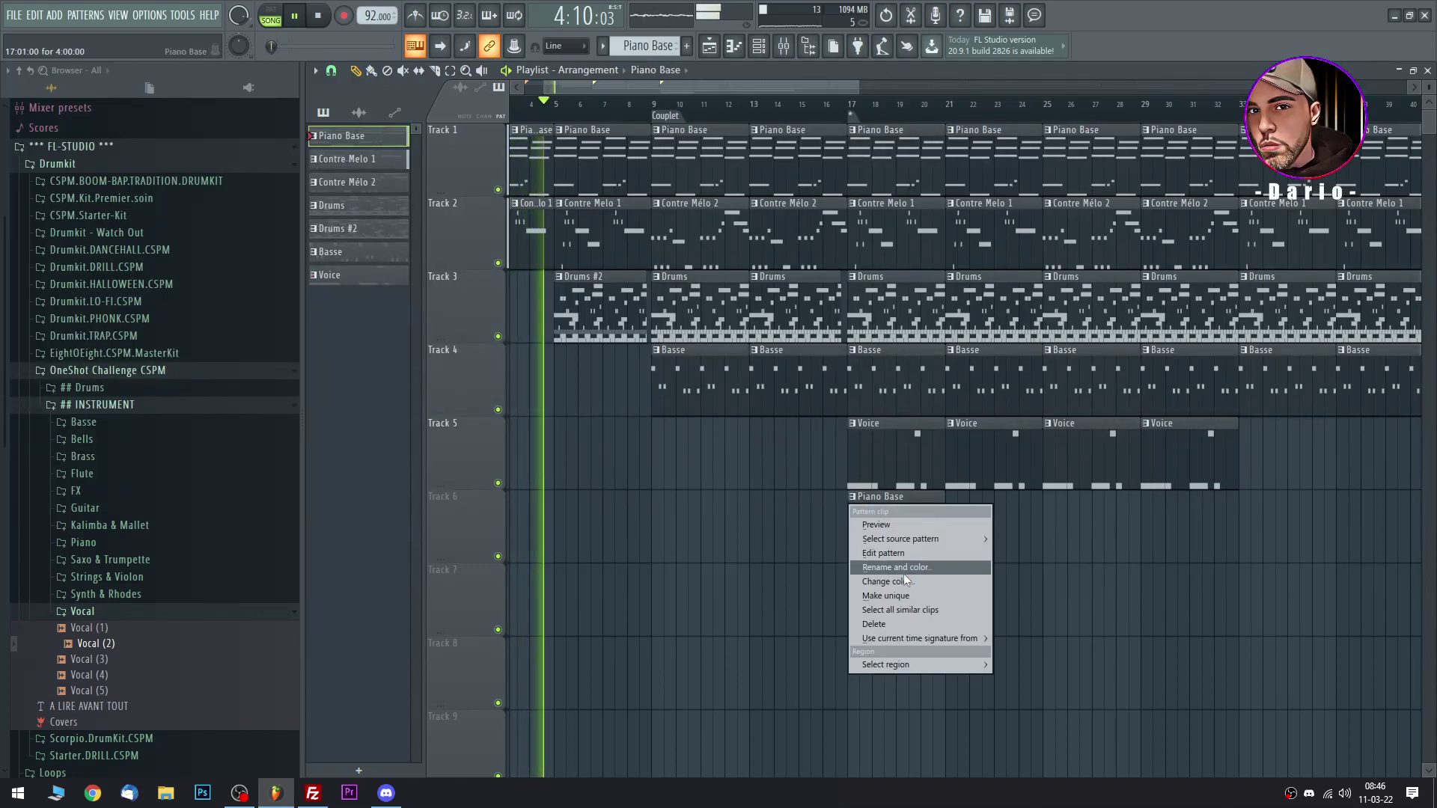
left_click(887, 595)
left_click_drag(466, 511, 456, 224)
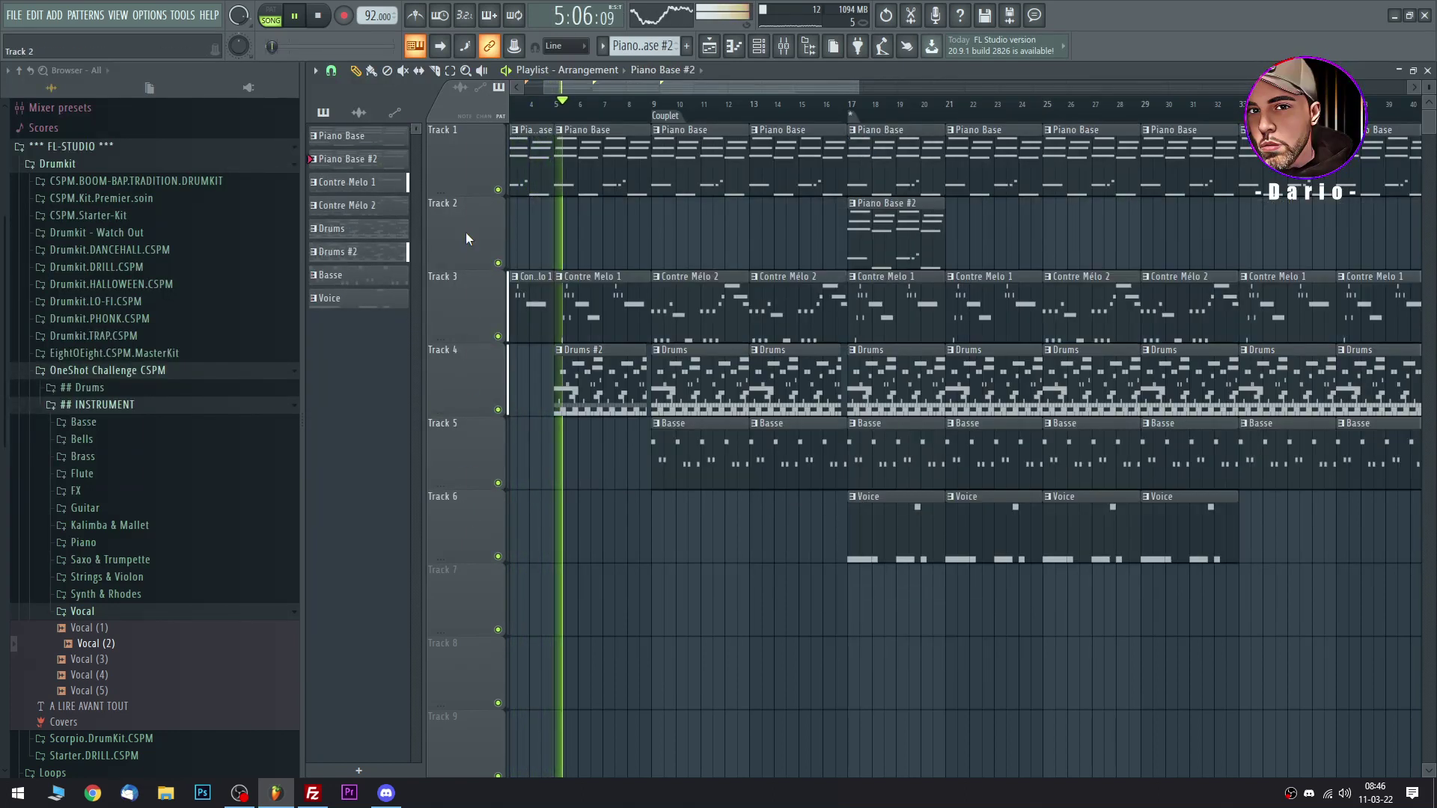
Replace the original Piano Base clips at bars 17 and 21 with Piano Base #2 and open the new pattern's notes.
right_click(917, 153)
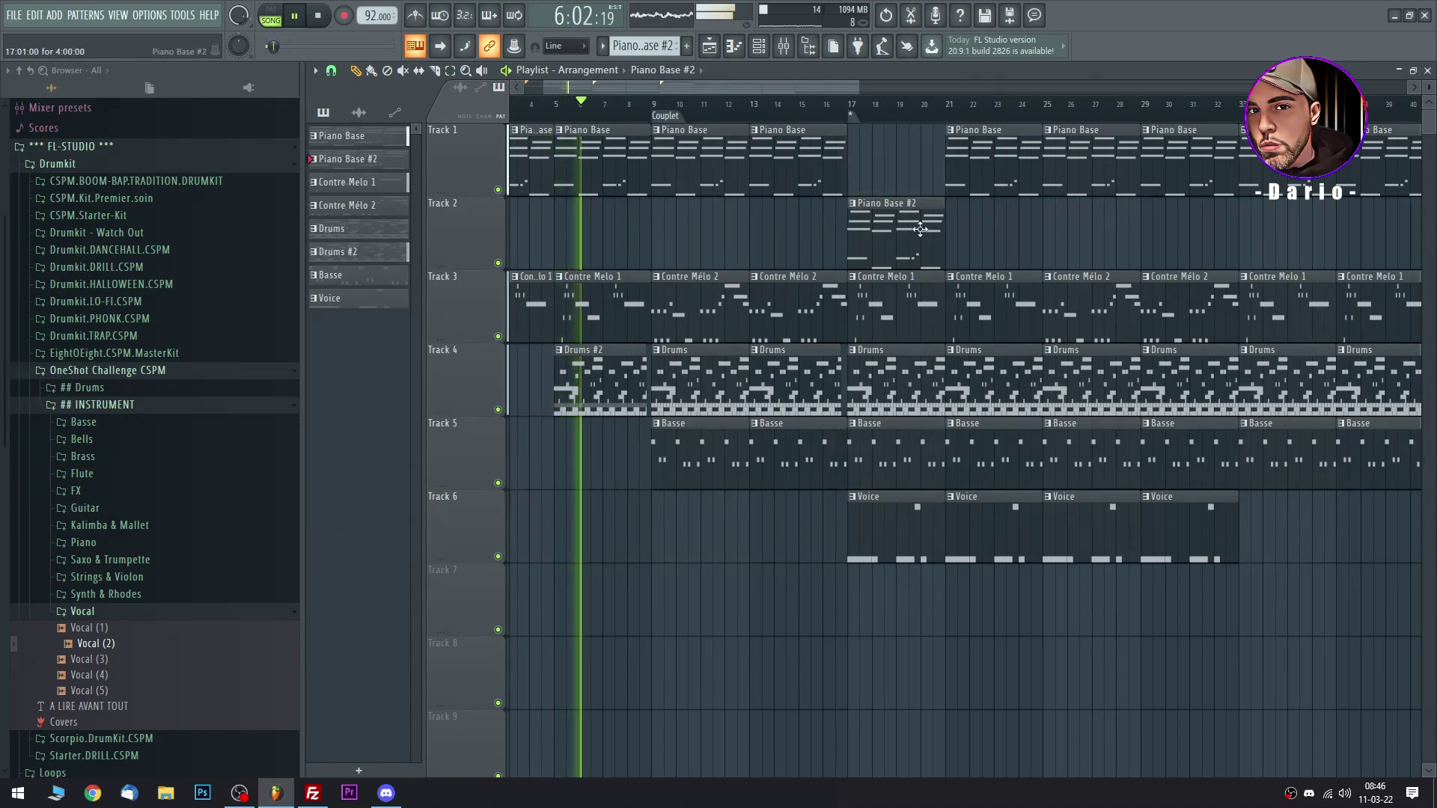
left_click(955, 225)
right_click(963, 150)
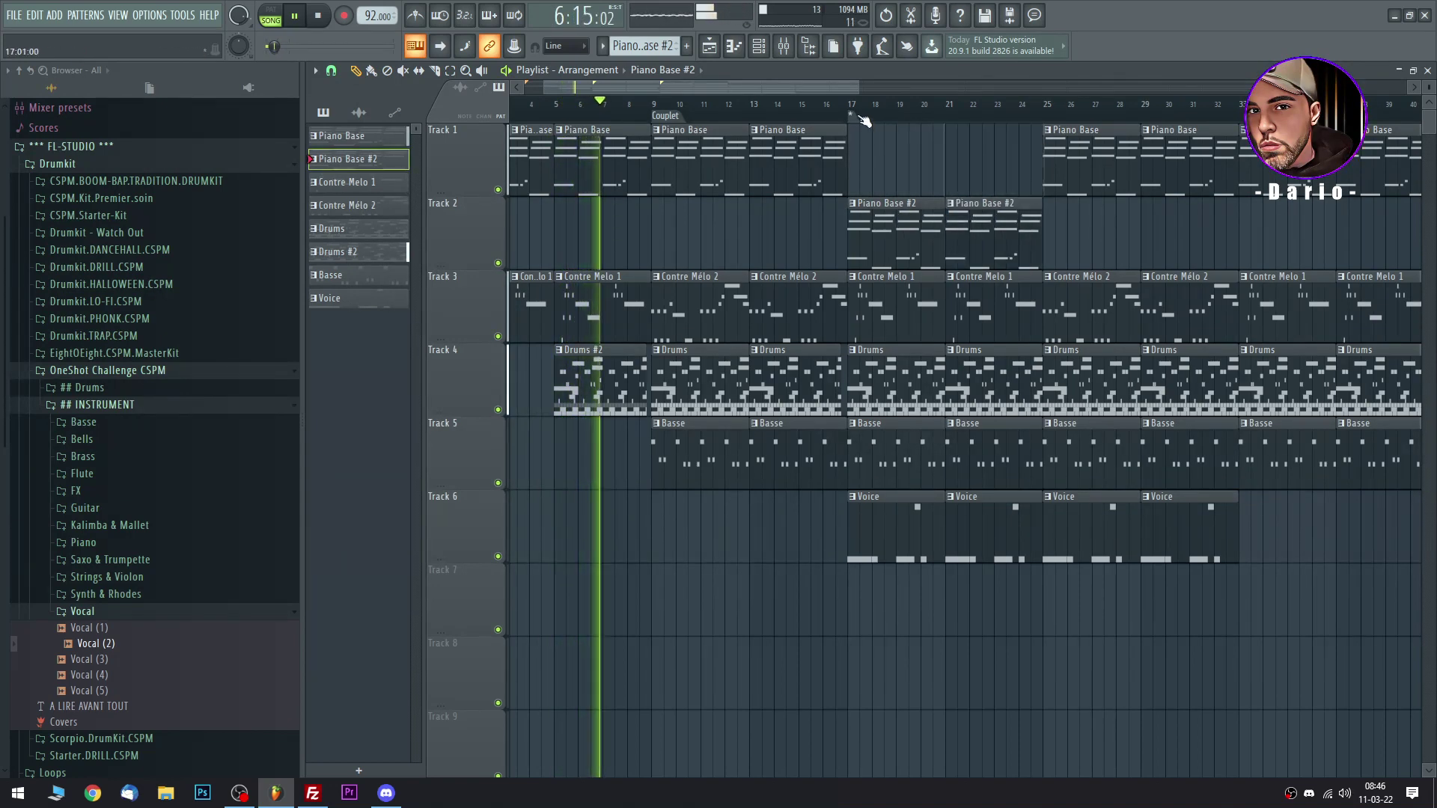
left_click(853, 105)
double_click(867, 236)
scroll(587, 277, "down", 5)
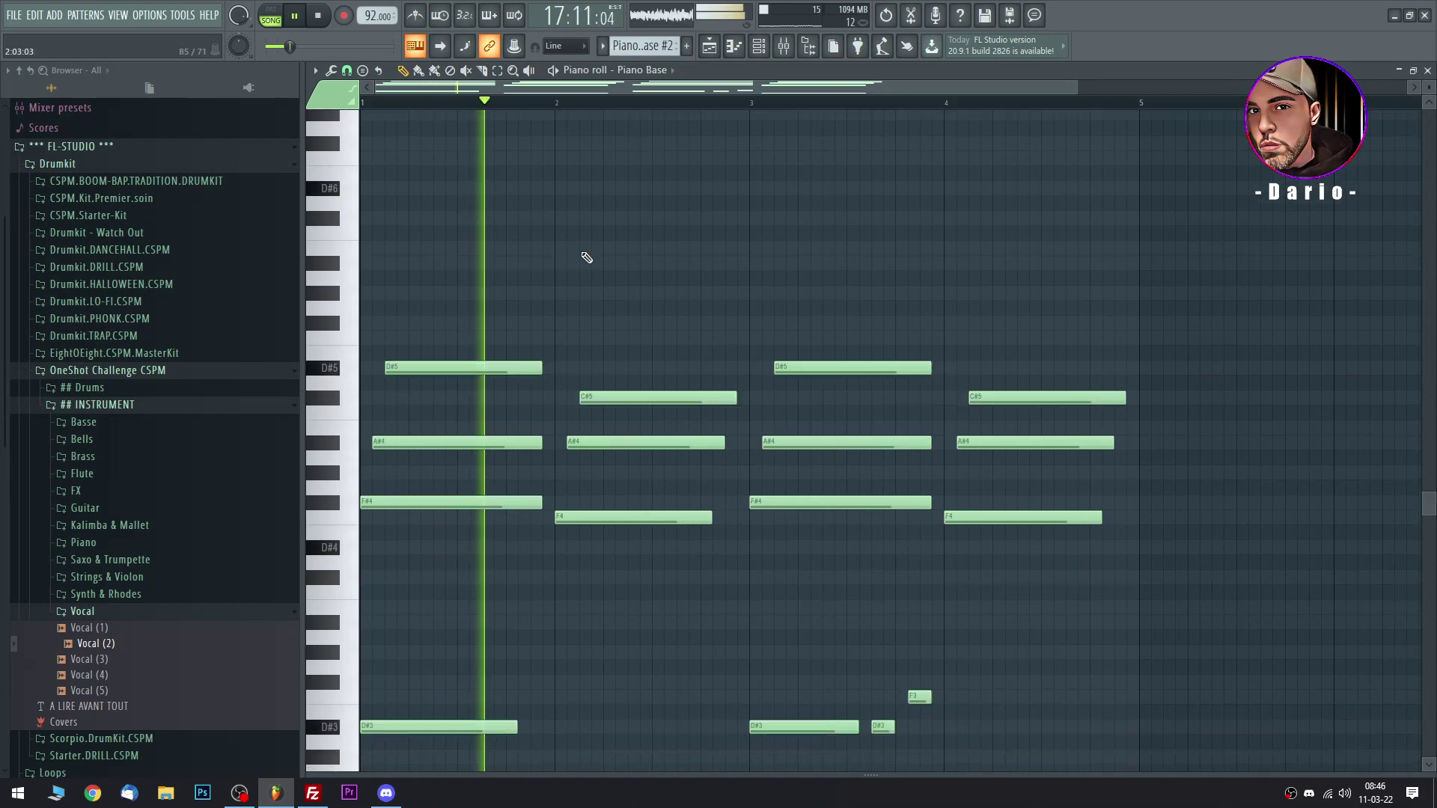
Break the first bar's chord into a descending line with A#5, D#5, A#4 and F#4 starting on successive beats.
key("space")
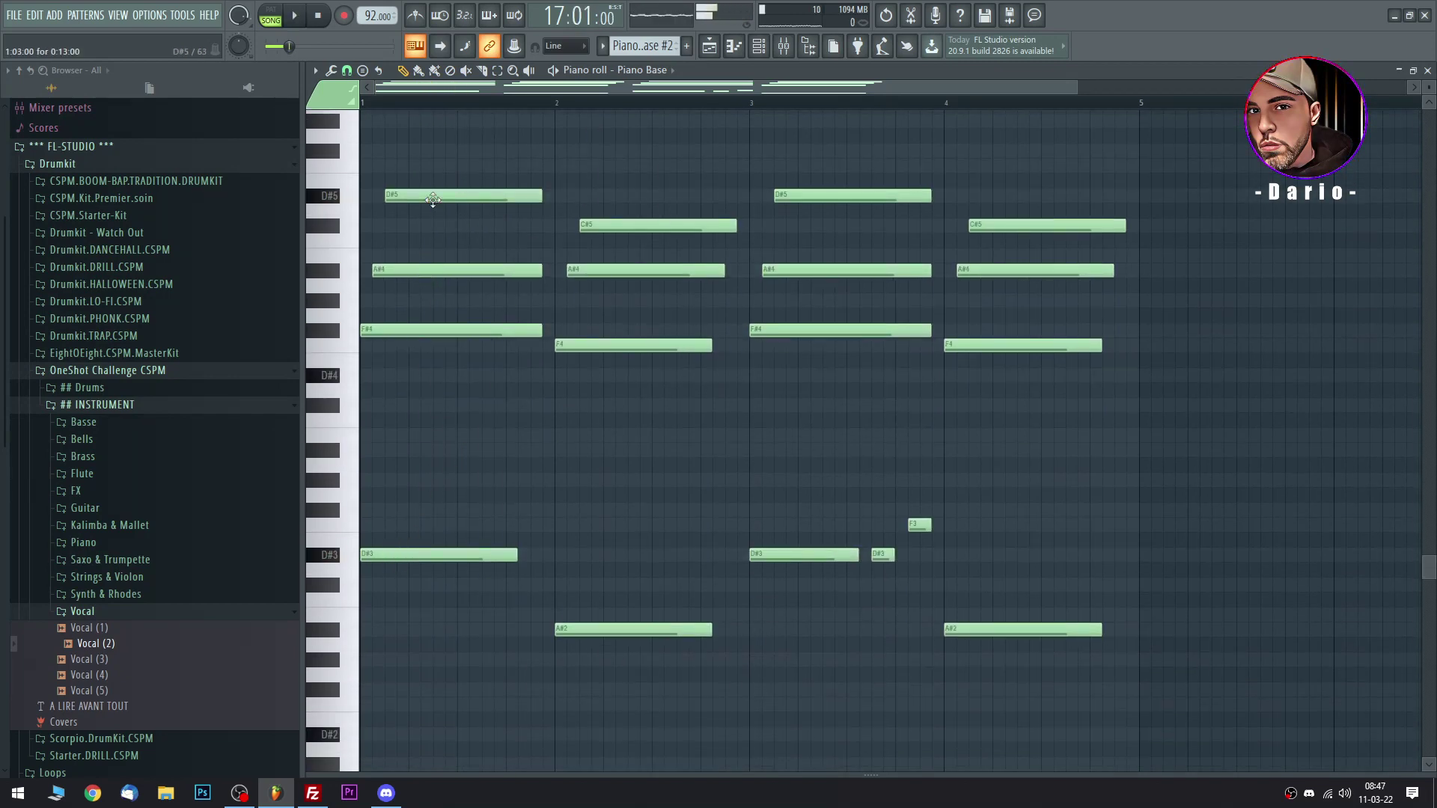
scroll(459, 186, "up", 3)
left_click(393, 225)
left_click_drag(393, 226, 444, 180)
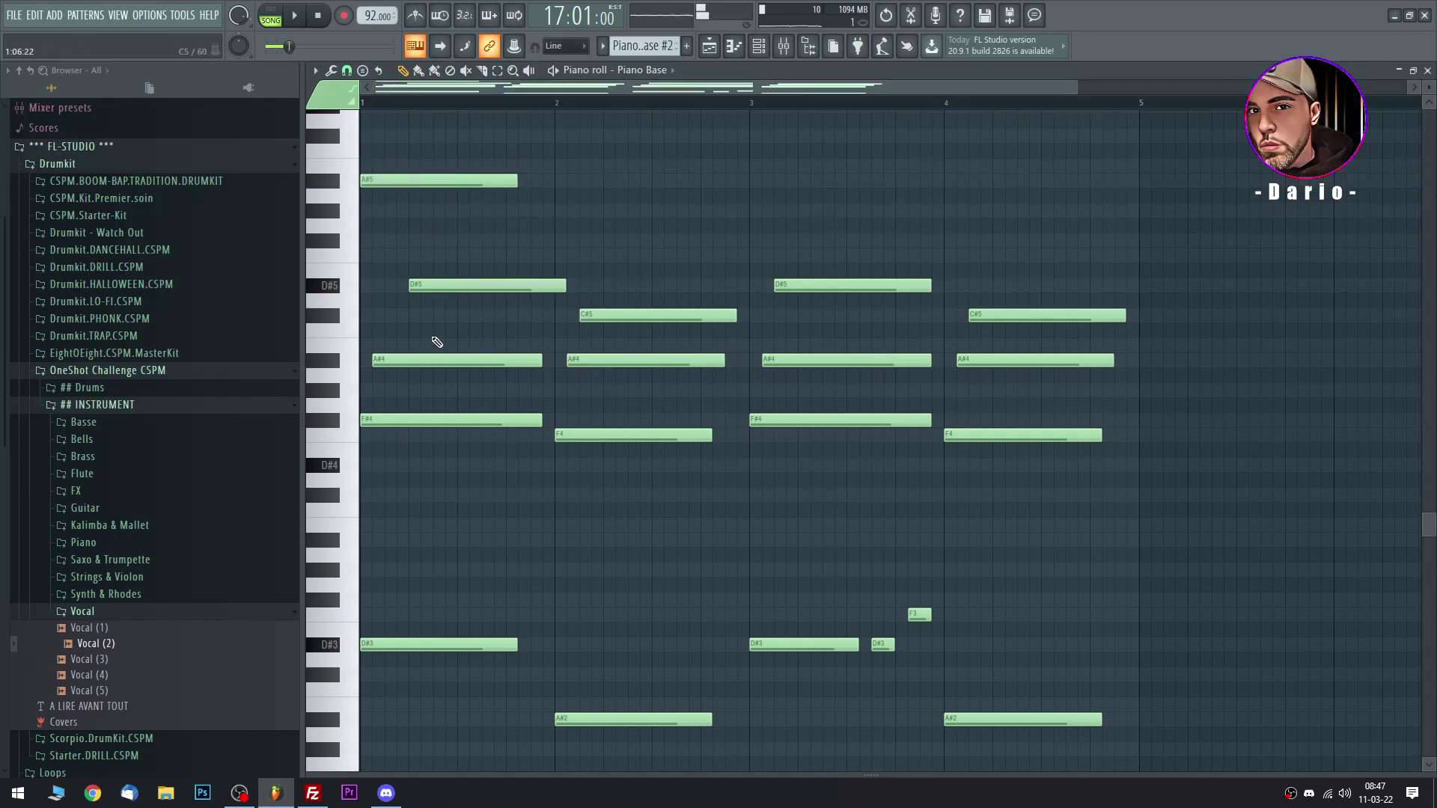
left_click_drag(523, 363, 523, 348)
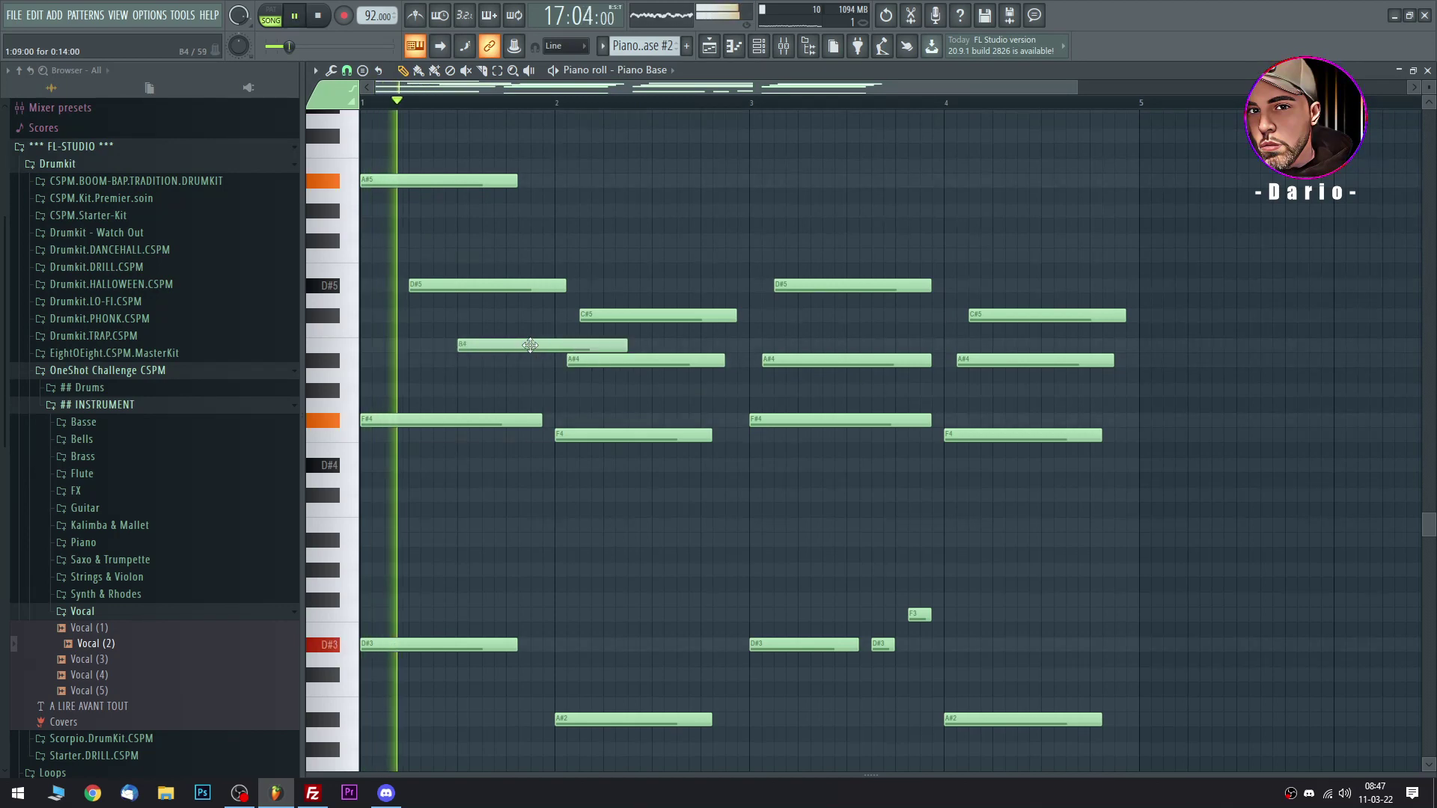
left_click_drag(626, 346, 501, 350)
key("space")
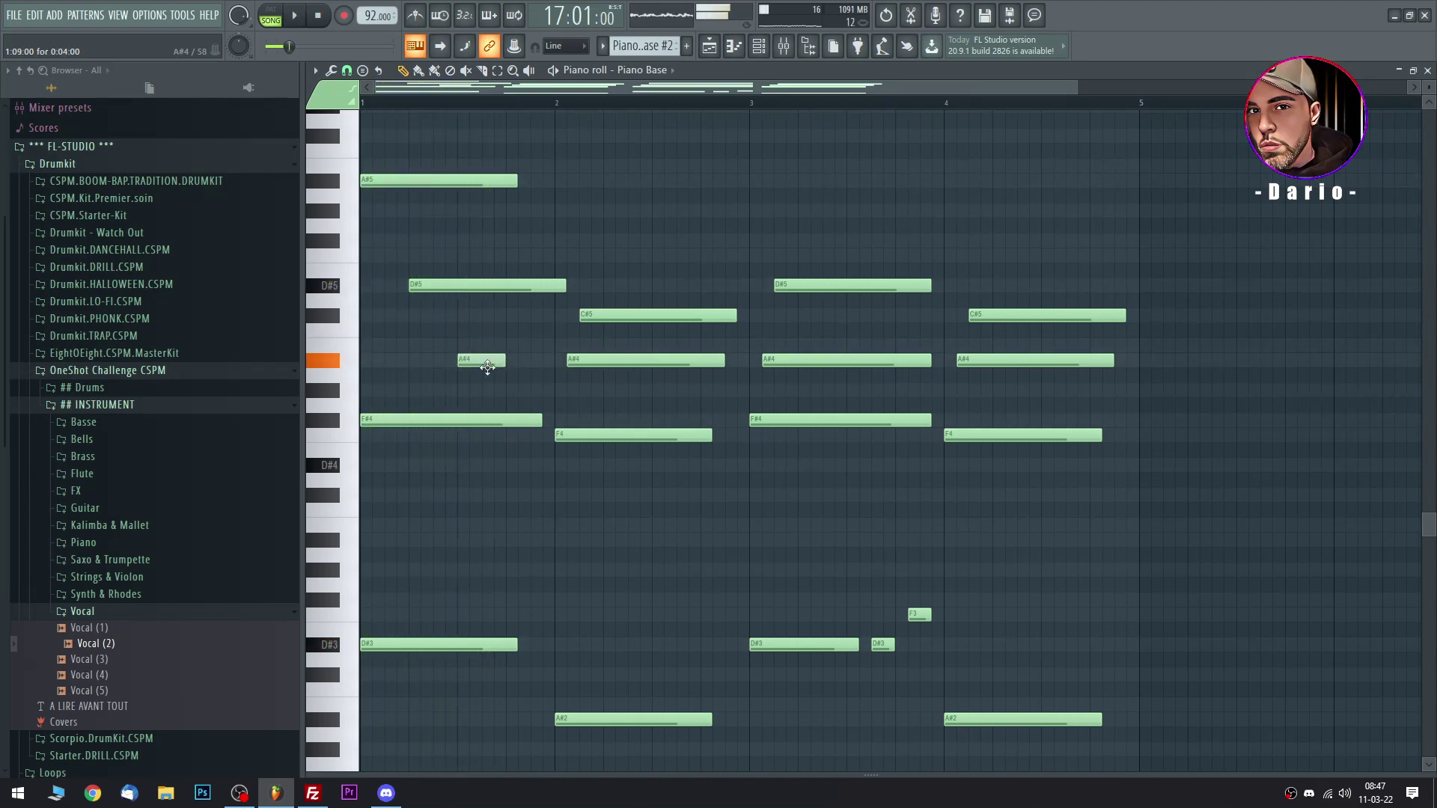
key("space")
right_click(511, 421)
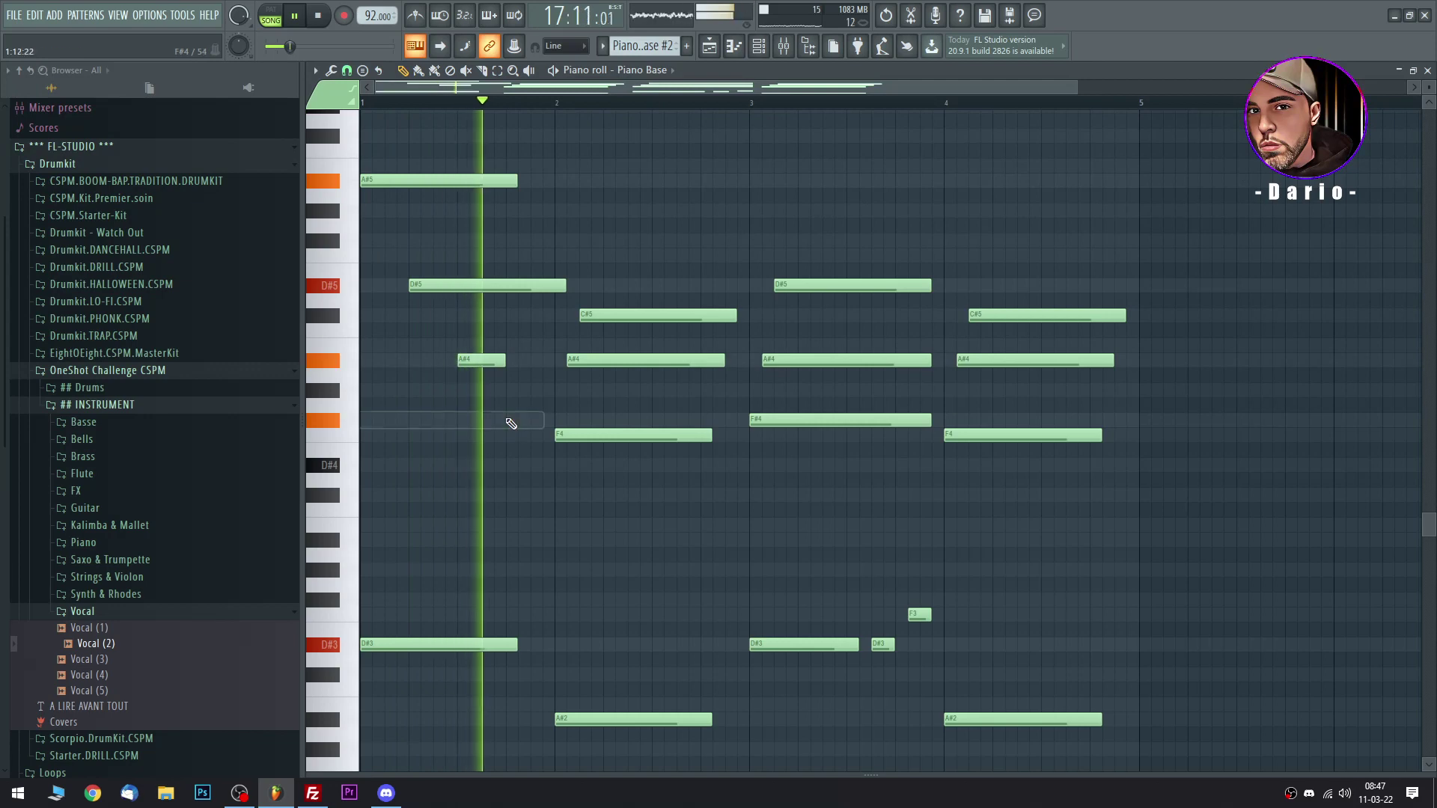
left_click(511, 422)
key("space")
Replace the second bar's upper chord notes with successive one-beat notes F5, C#5, A#4 and F4.
left_click(557, 225)
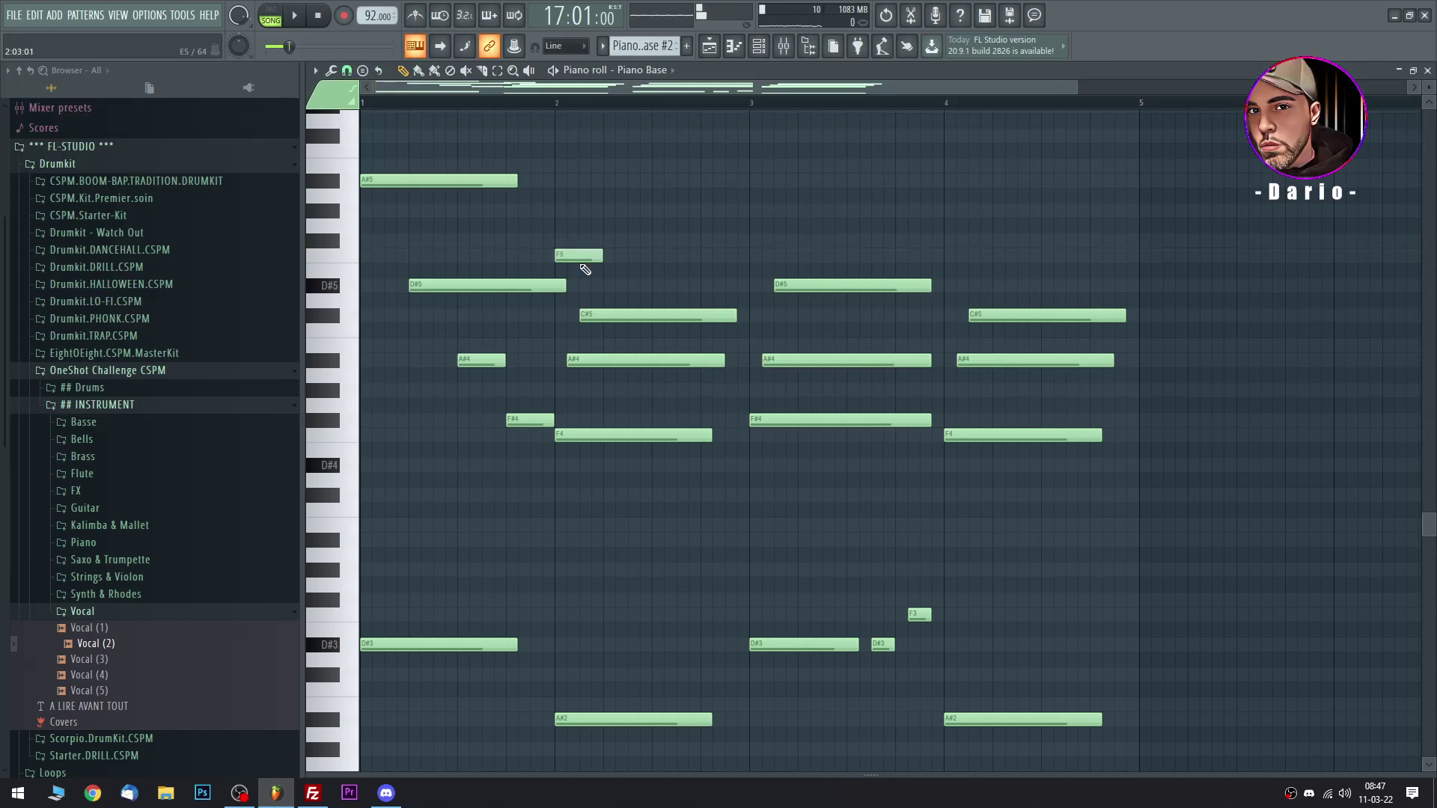
key("space")
right_click(610, 315)
left_click(609, 314)
right_click(649, 361)
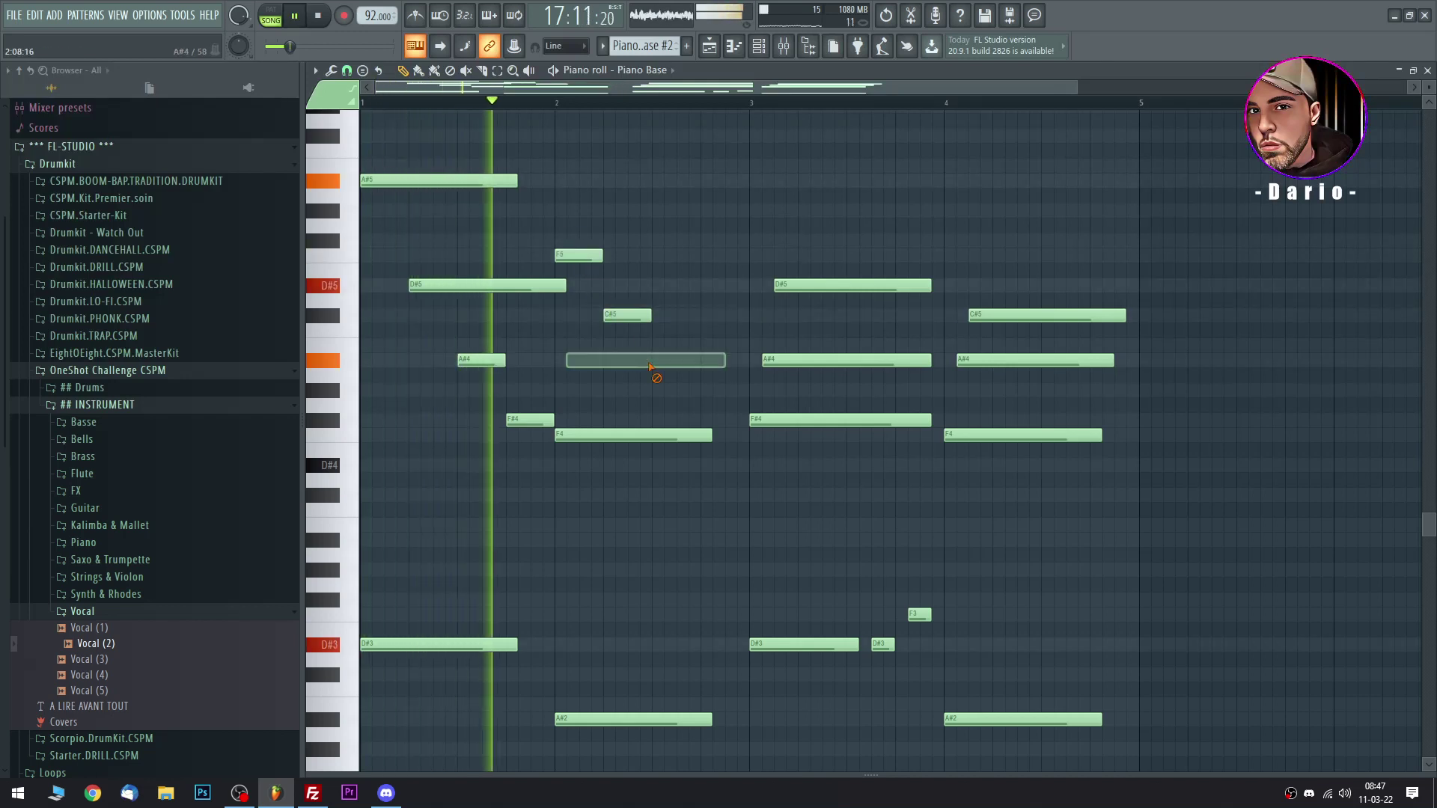
left_click(655, 360)
right_click(685, 436)
left_click(703, 435)
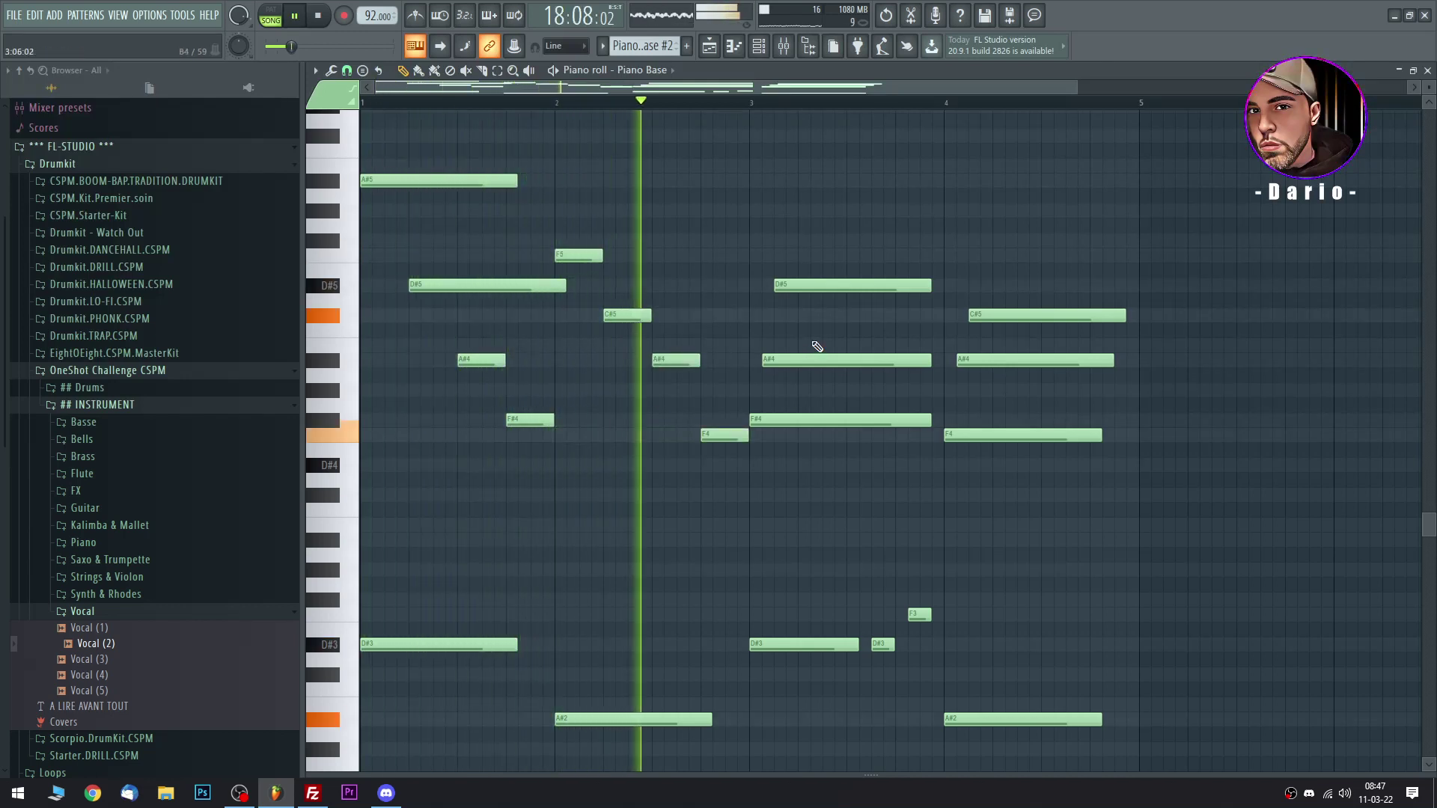
key("space")
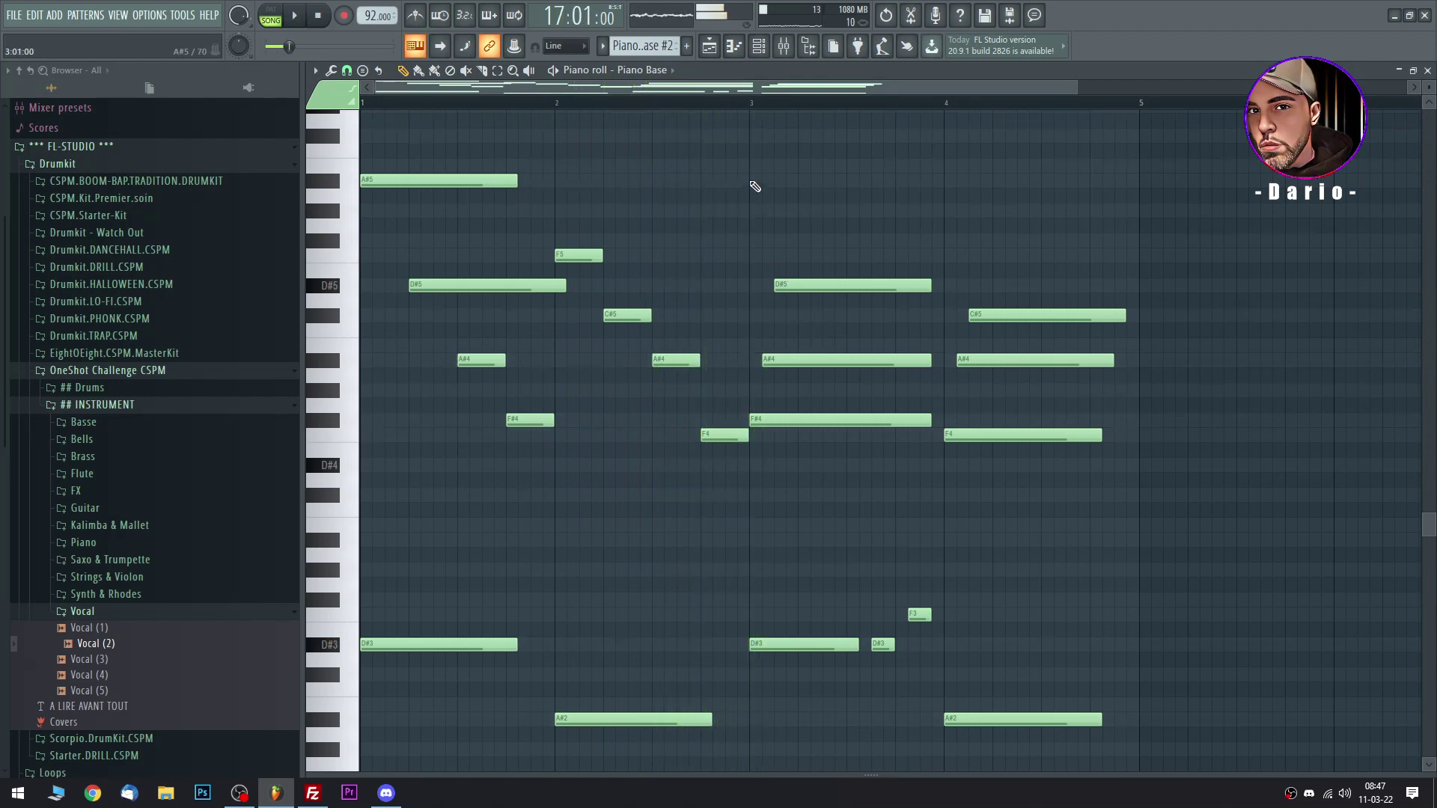
Replace the third bar's upper chord notes with successive one-beat notes A#5, D#5, A#4 and F#4.
key("space")
right_click(800, 286)
left_click(801, 285)
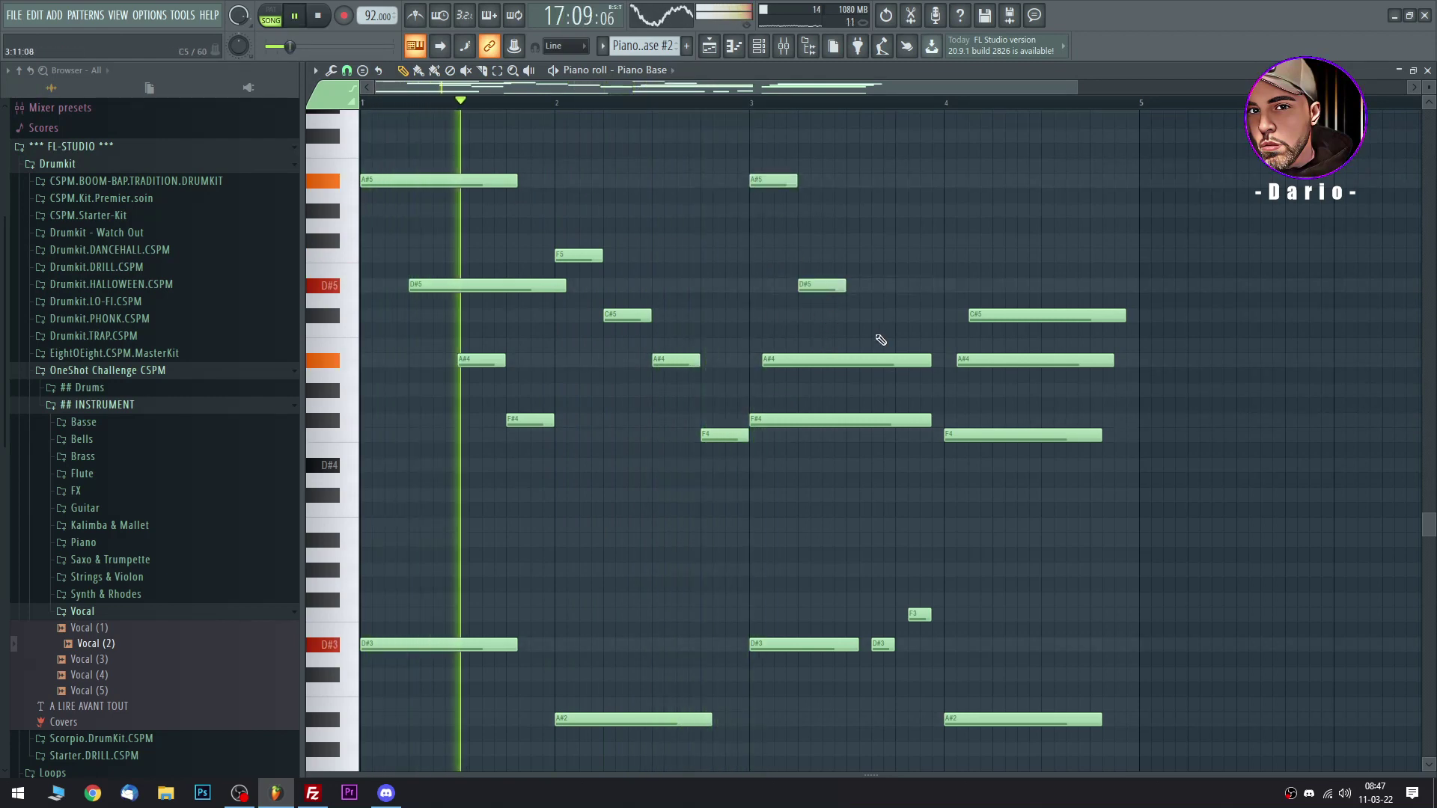
right_click(856, 361)
left_click(855, 360)
right_click(902, 420)
left_click(902, 420)
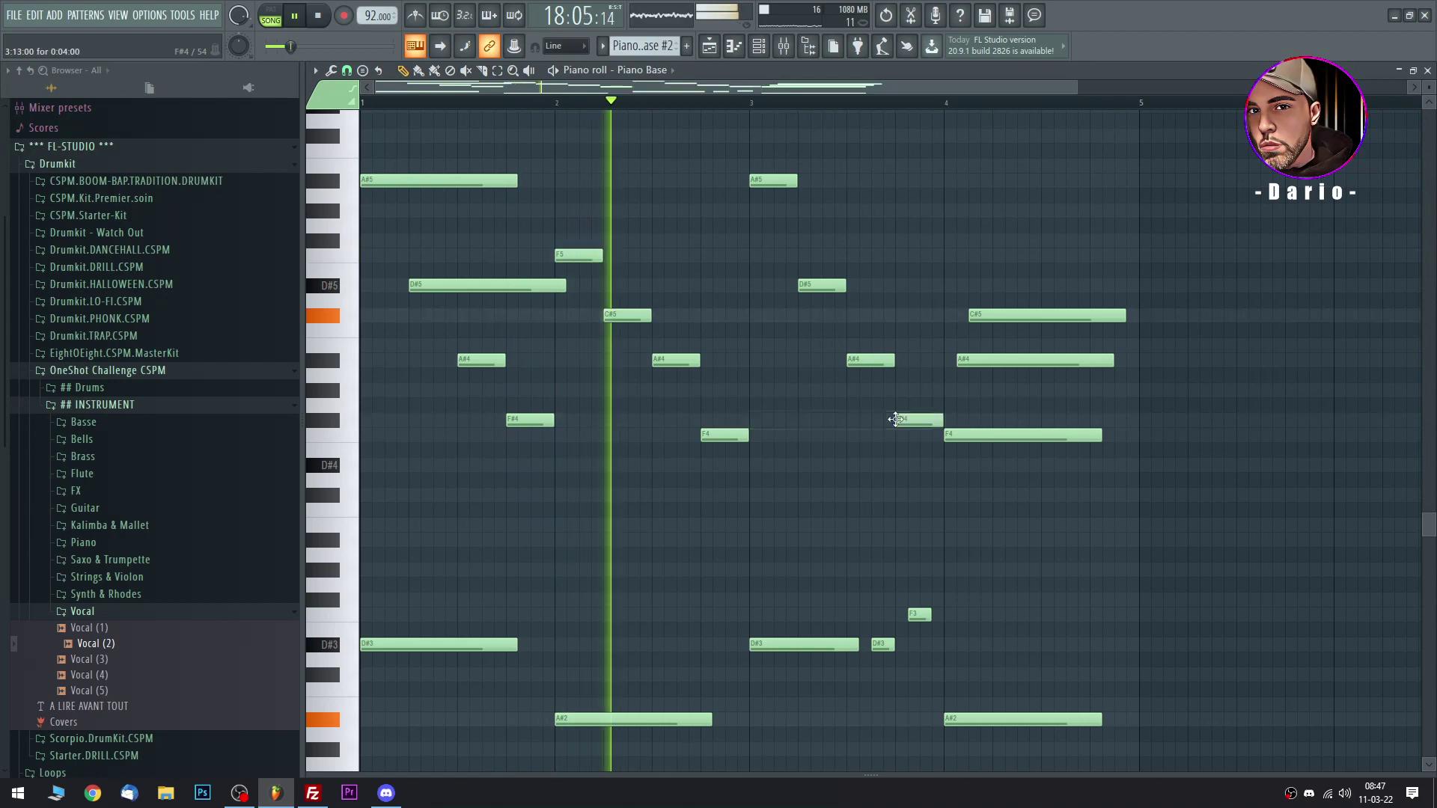
Replace the fourth bar's upper chord notes with successive one-beat notes F5, C#5, A#4 and C#5.
left_click(956, 240)
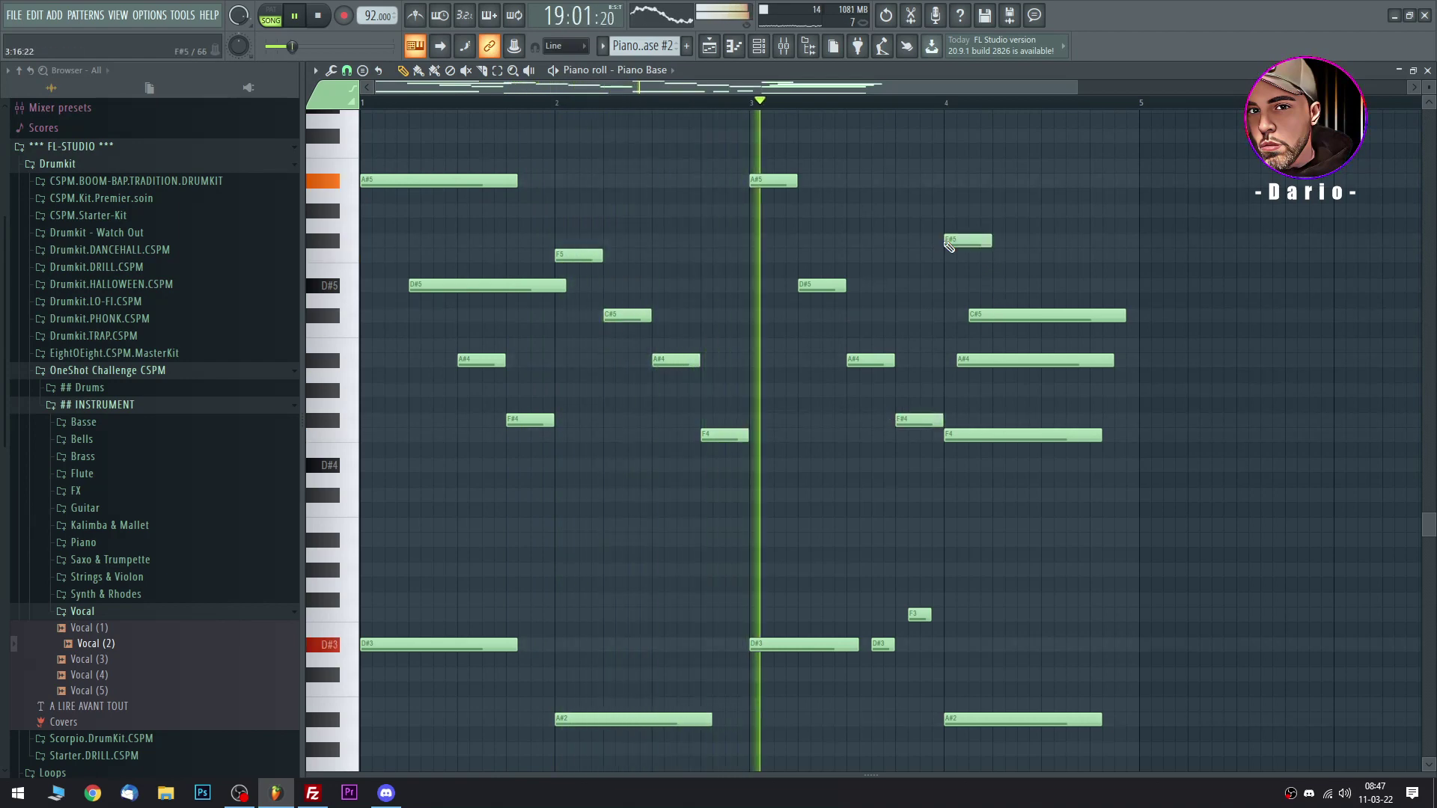
left_click_drag(956, 240, 956, 255)
right_click(988, 316)
left_click(1003, 315)
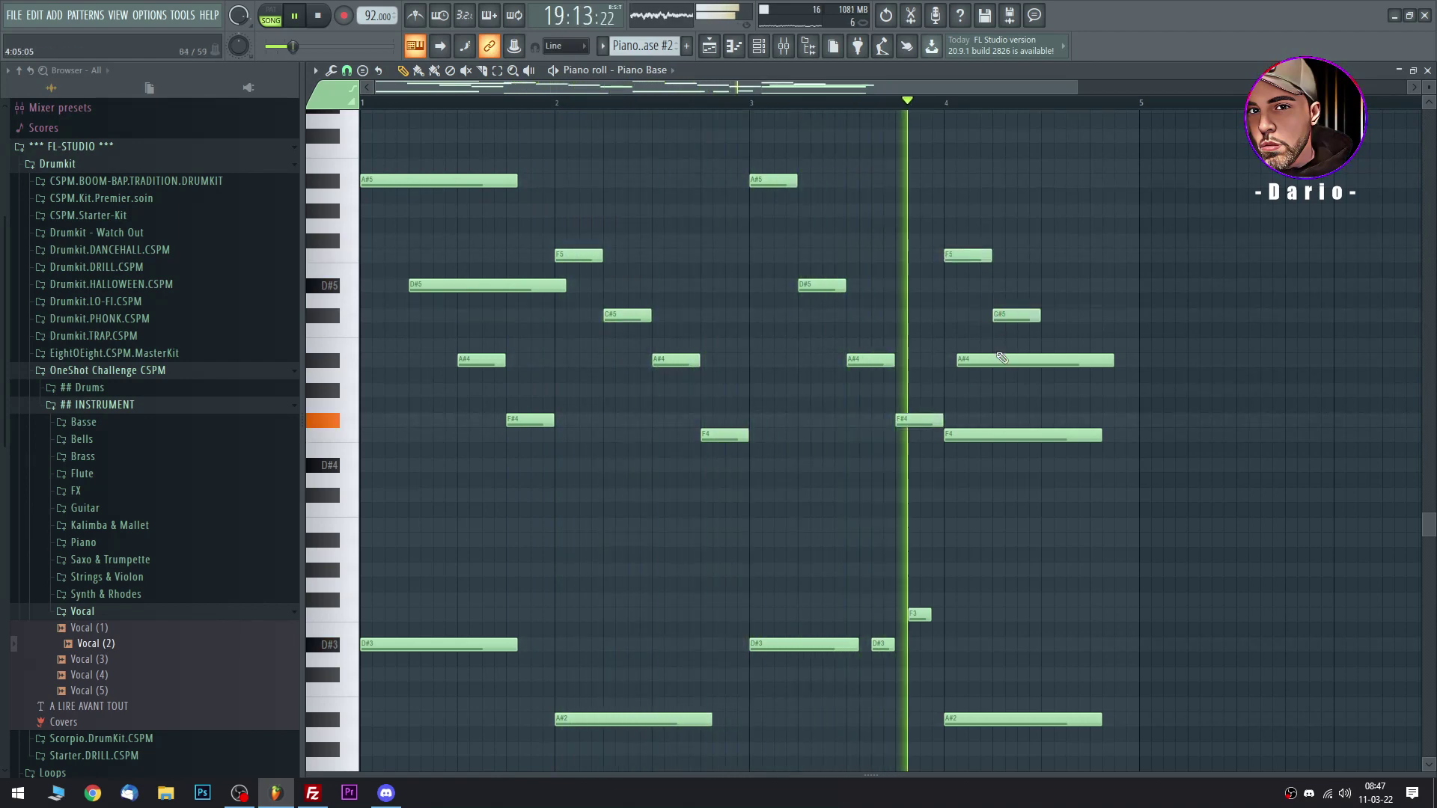
right_click(1055, 361)
left_click(1055, 360)
right_click(1081, 435)
left_click(1097, 435)
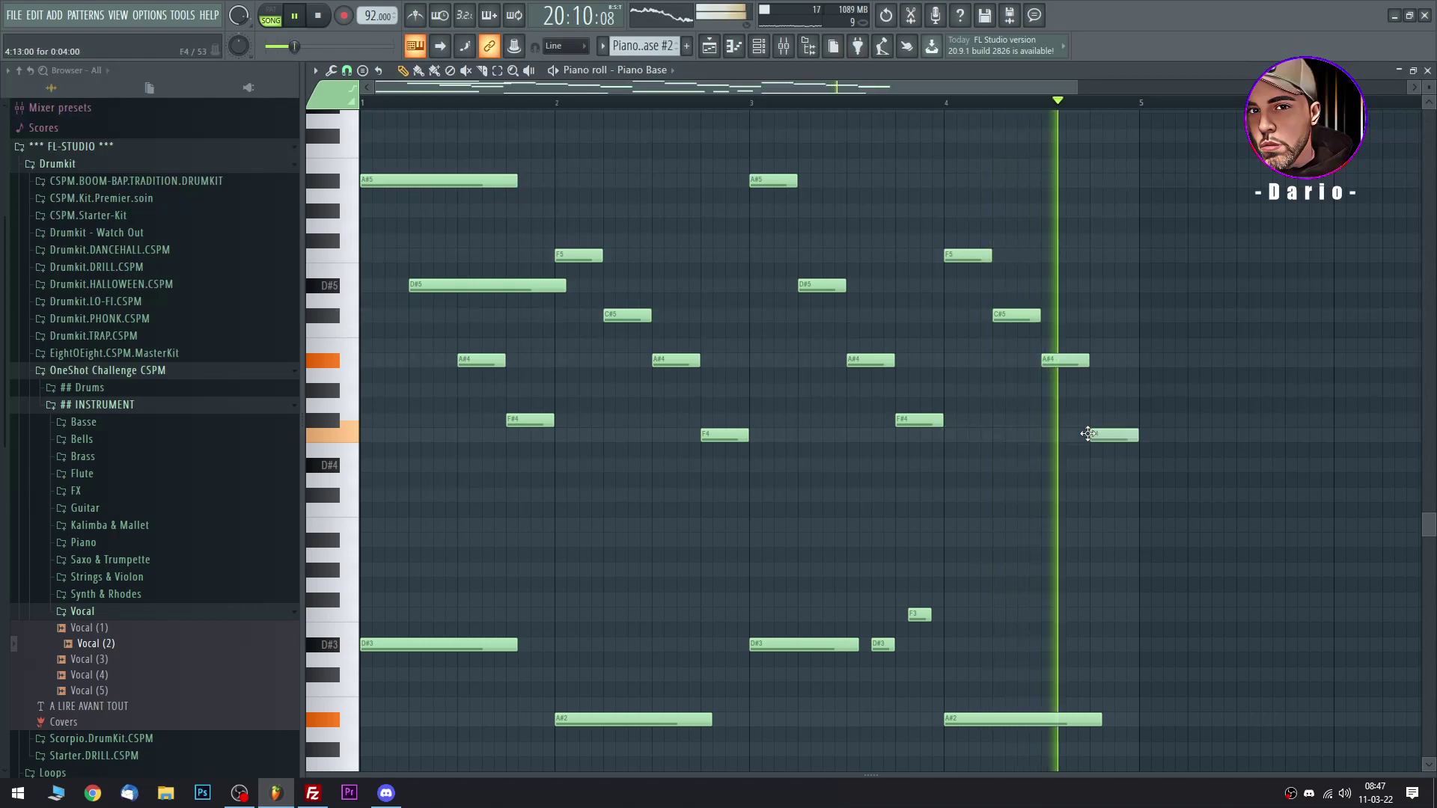
key("space")
key("space")
right_click(1108, 435)
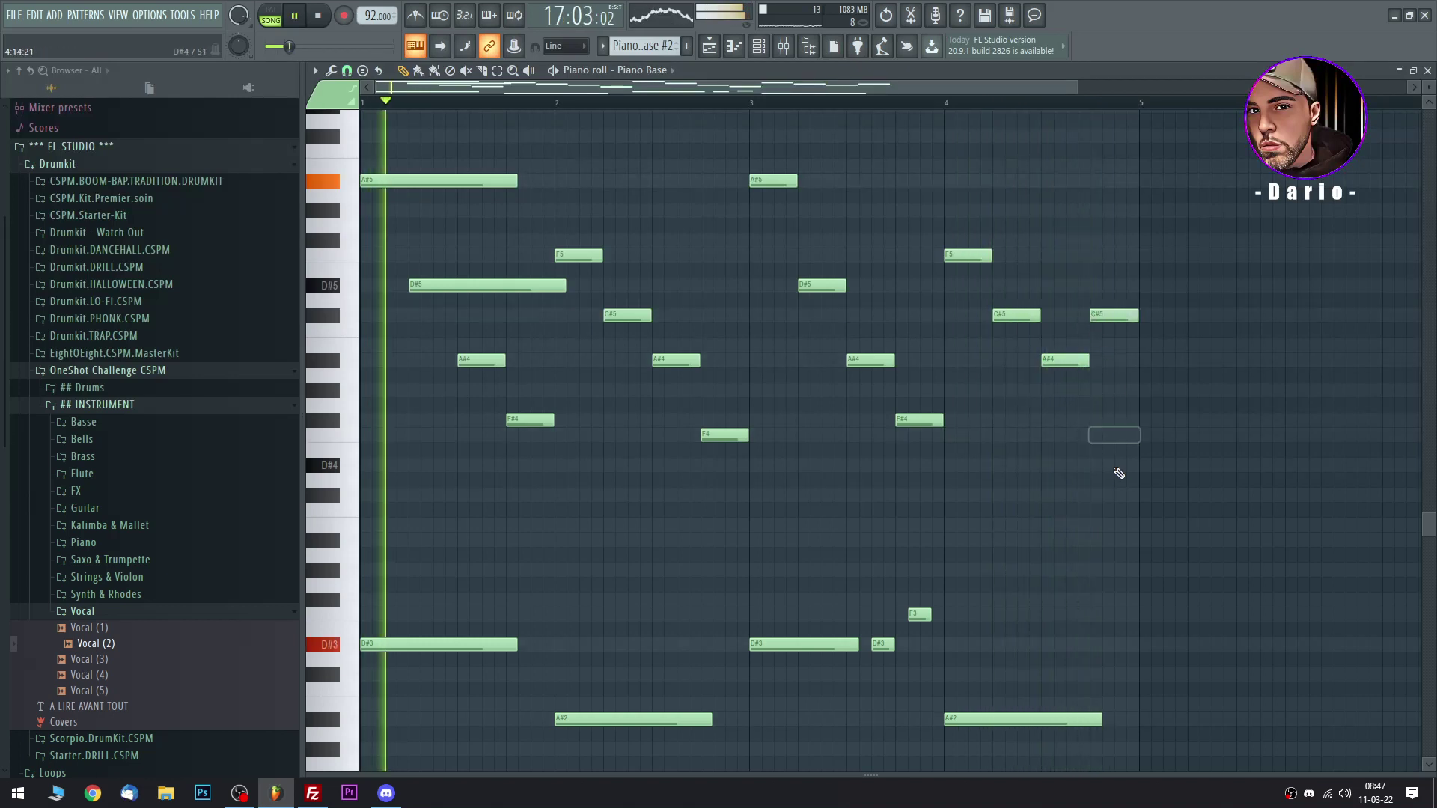
Shorten the first bar's A#5 note to one beat and replace its long D#5 note with a one-beat D#5.
scroll(530, 238, "up", 2)
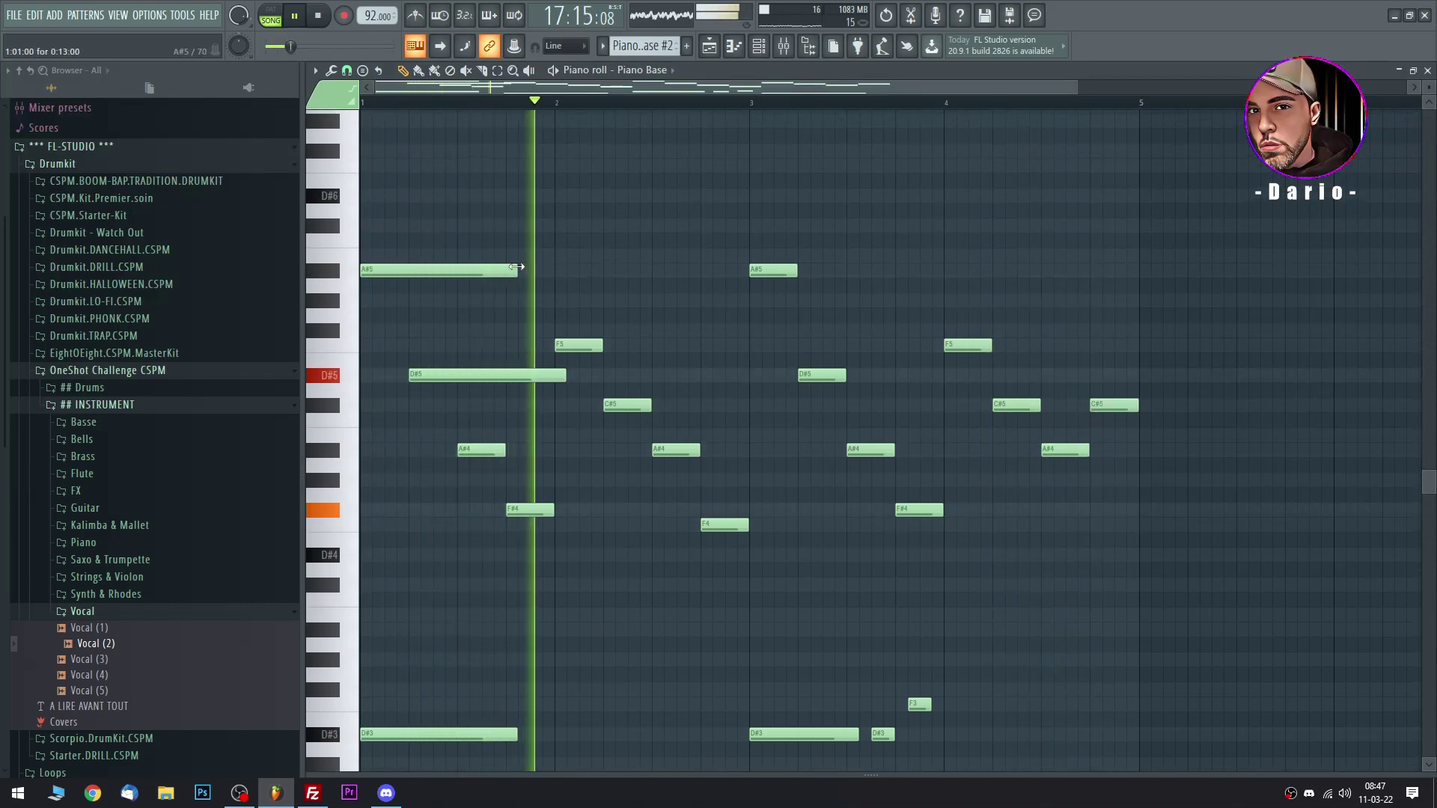
left_click_drag(516, 270, 409, 270)
right_click(413, 377)
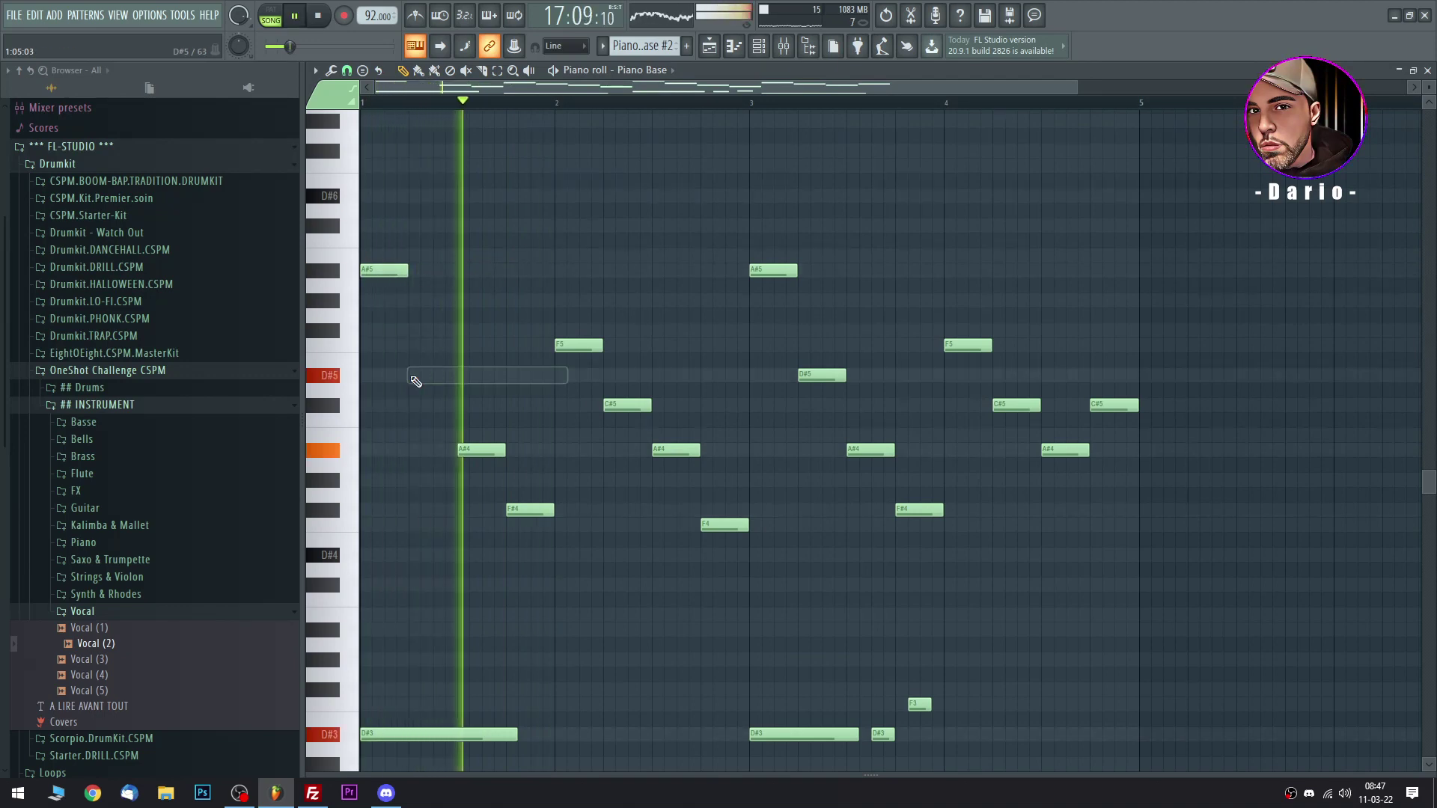
left_click(413, 377)
left_click(524, 241)
right_click(524, 240)
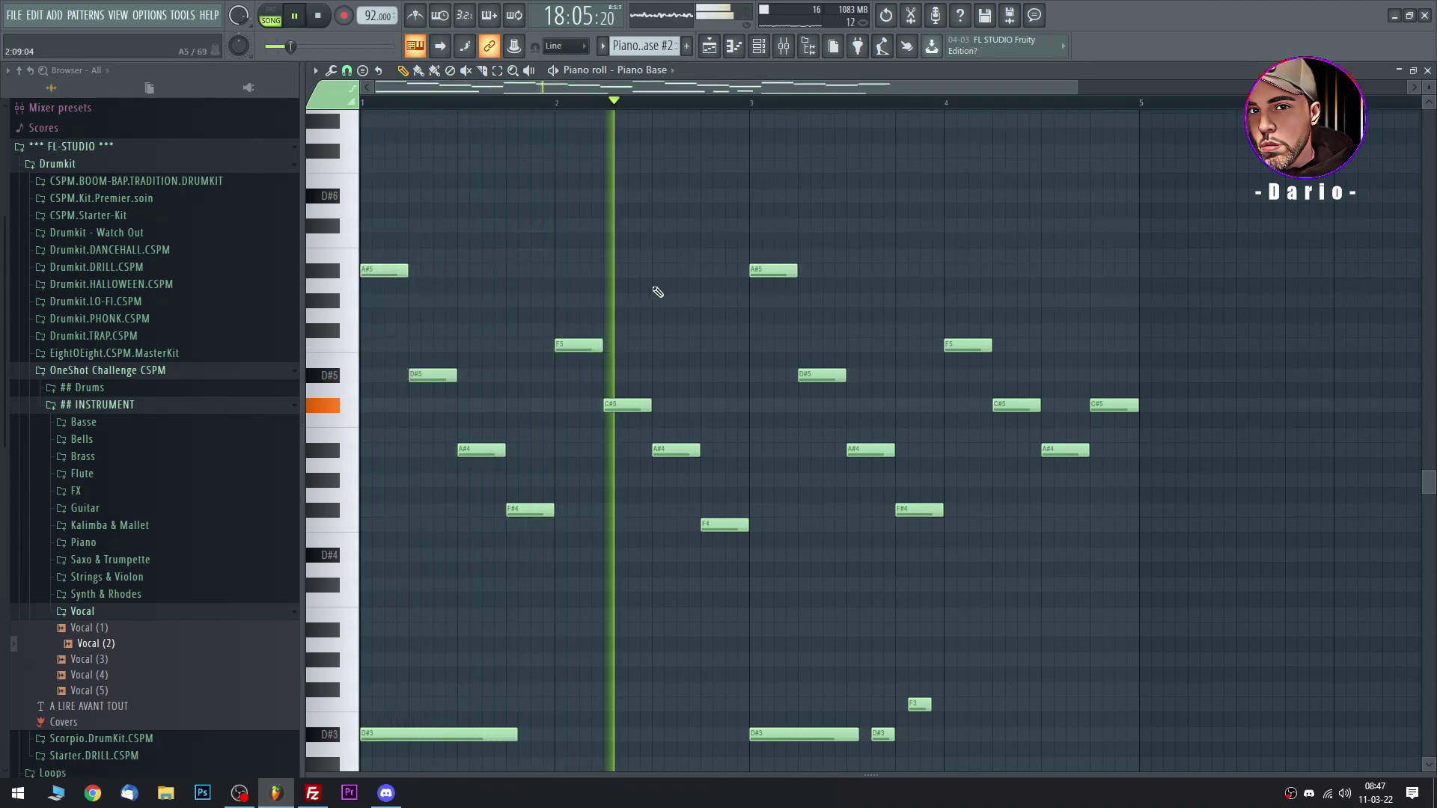
Add a high melody in bar 1 with short F7 and D#7 notes followed by a long F7.
scroll(539, 269, "up", 3)
key("space")
left_click(370, 148)
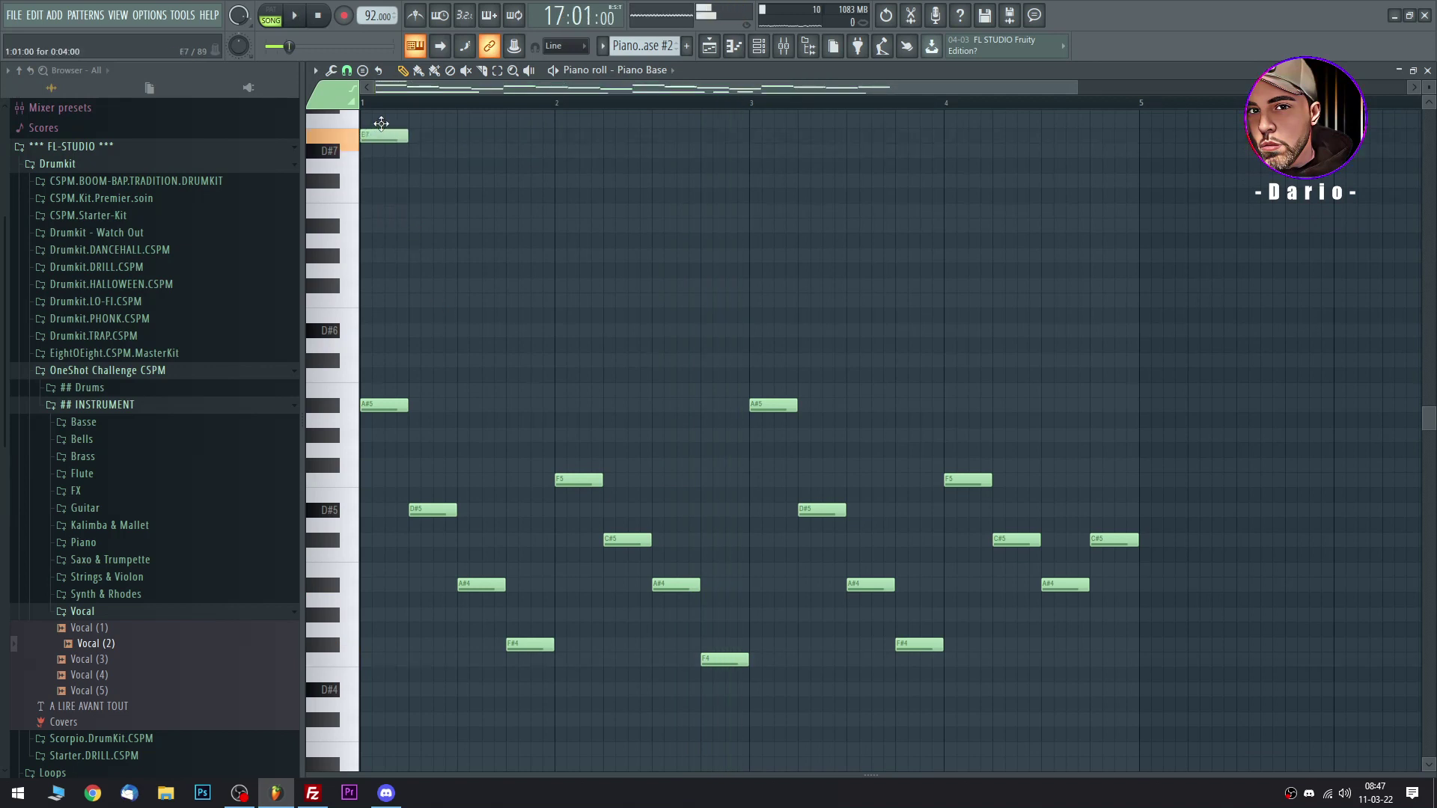
key("space")
left_click_drag(405, 123, 517, 122)
key("space")
left_click(380, 152)
left_click(388, 120)
key("space")
scroll(642, 299, "up", 3)
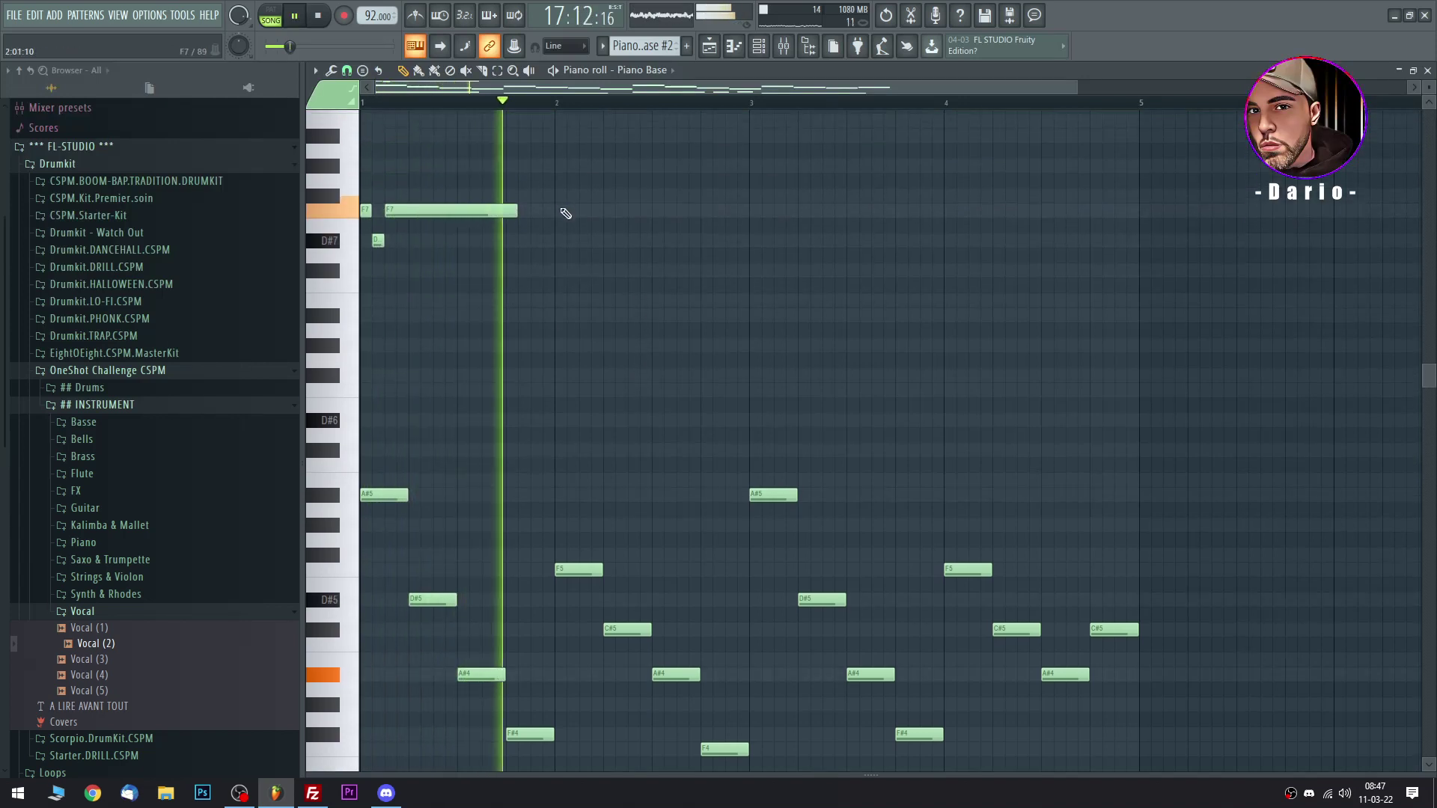
Add a long F7 at bar 2, and at bar 3 short F7 and D#7 notes followed by an F7 of two beats.
left_click(565, 212)
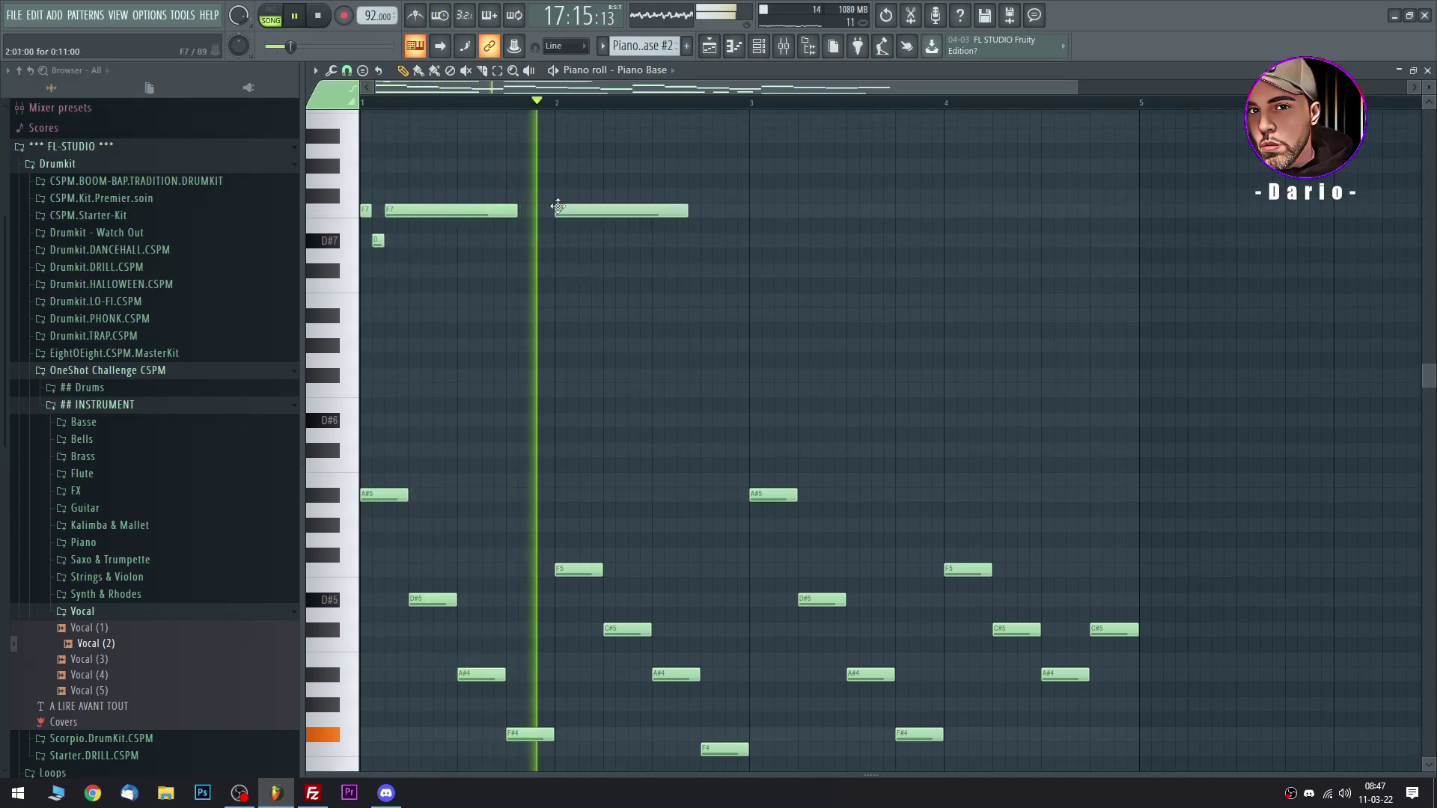
left_click(754, 210)
left_click(779, 240)
left_click(803, 210)
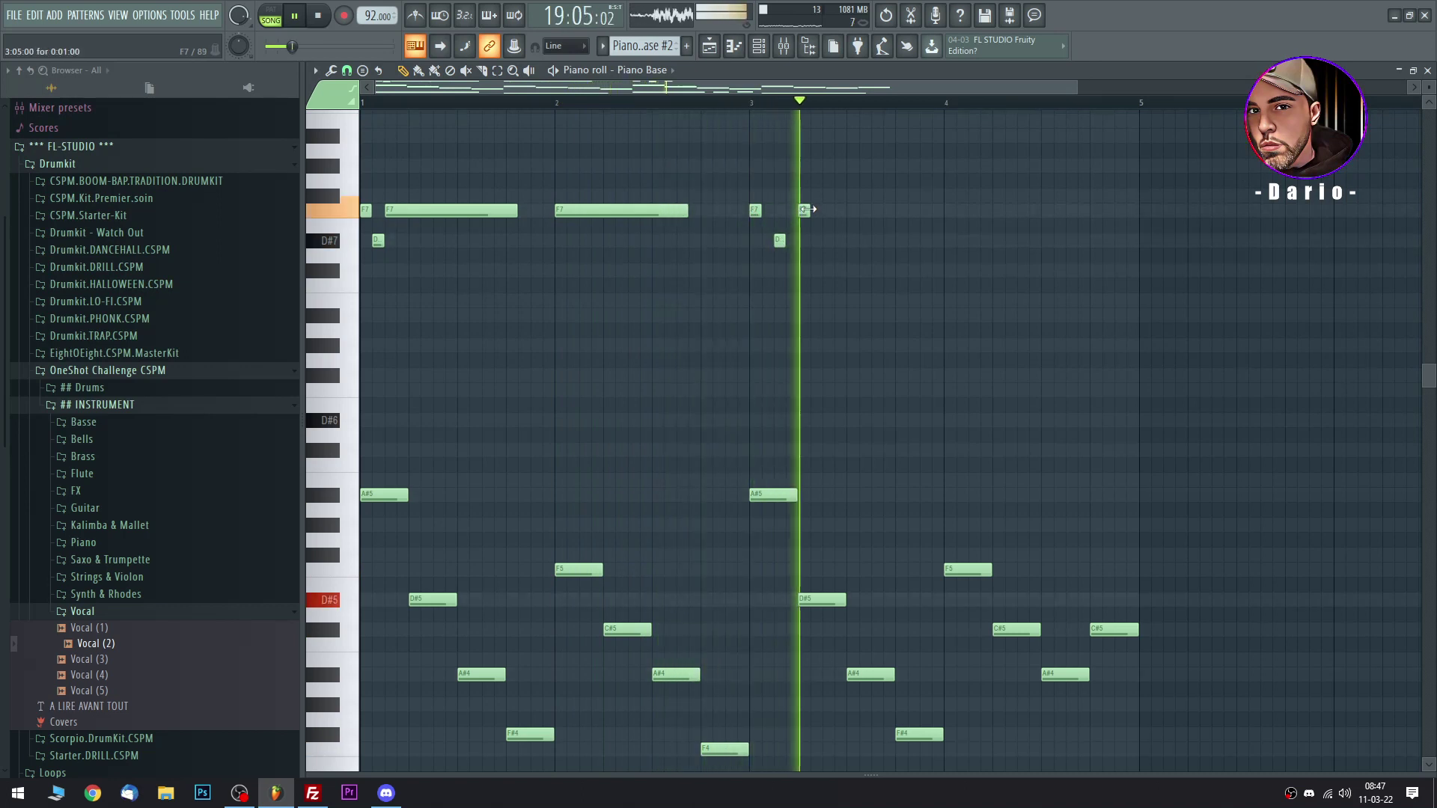
left_click_drag(808, 211, 907, 212)
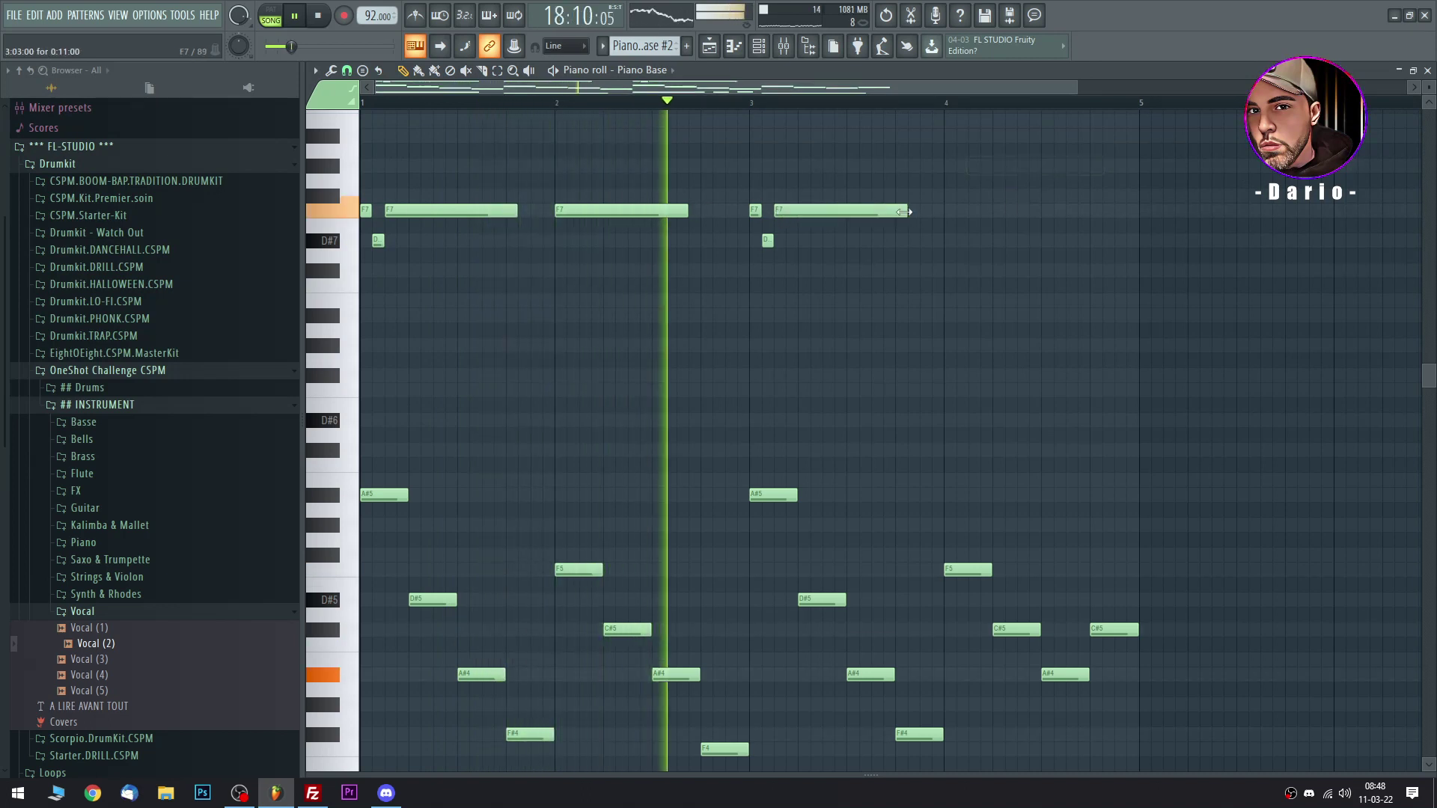
left_click_drag(906, 212, 872, 217)
Finish the high melody's third bar with short descending notes D#7, C#7 and C7.
left_click(865, 241)
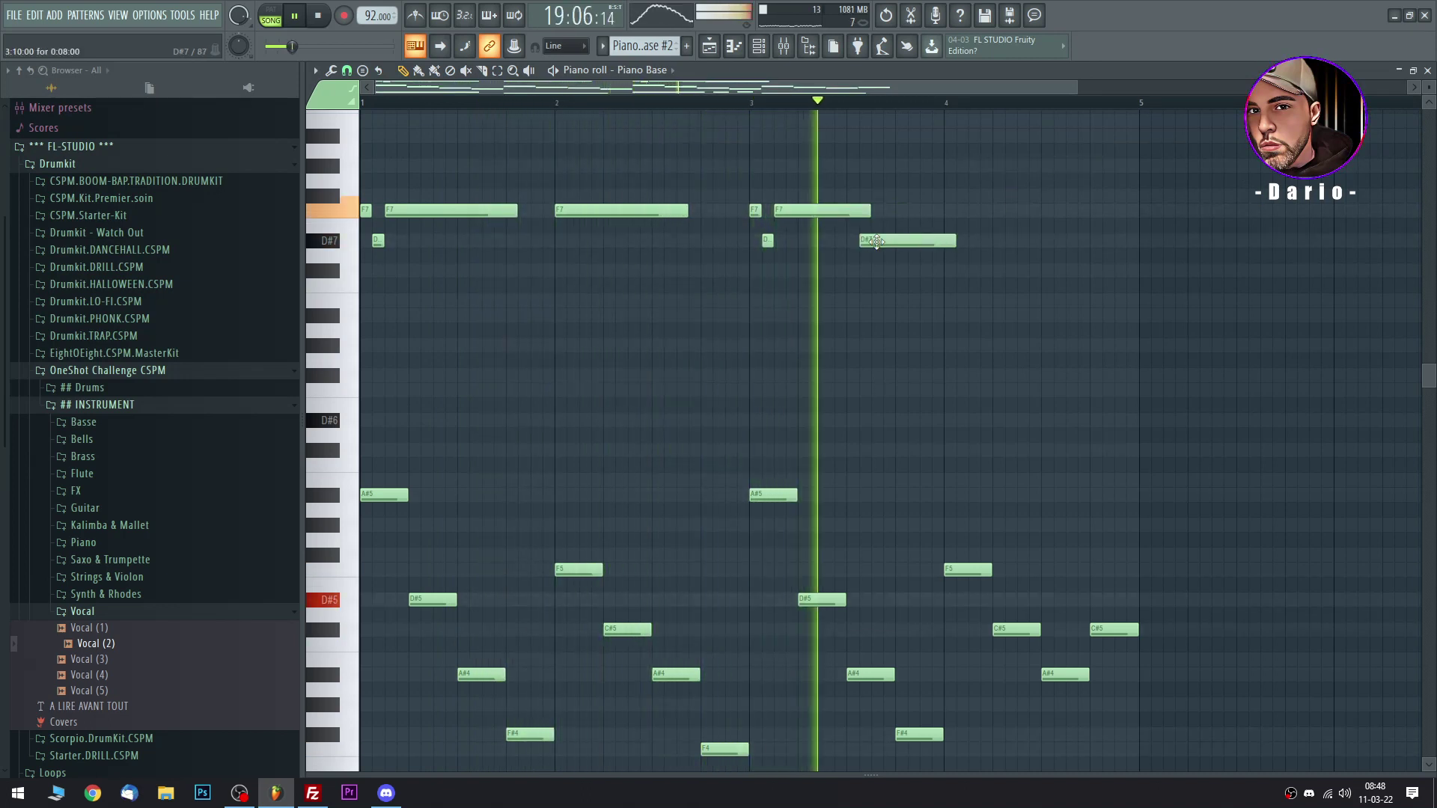
left_click_drag(955, 247, 881, 265)
key("space")
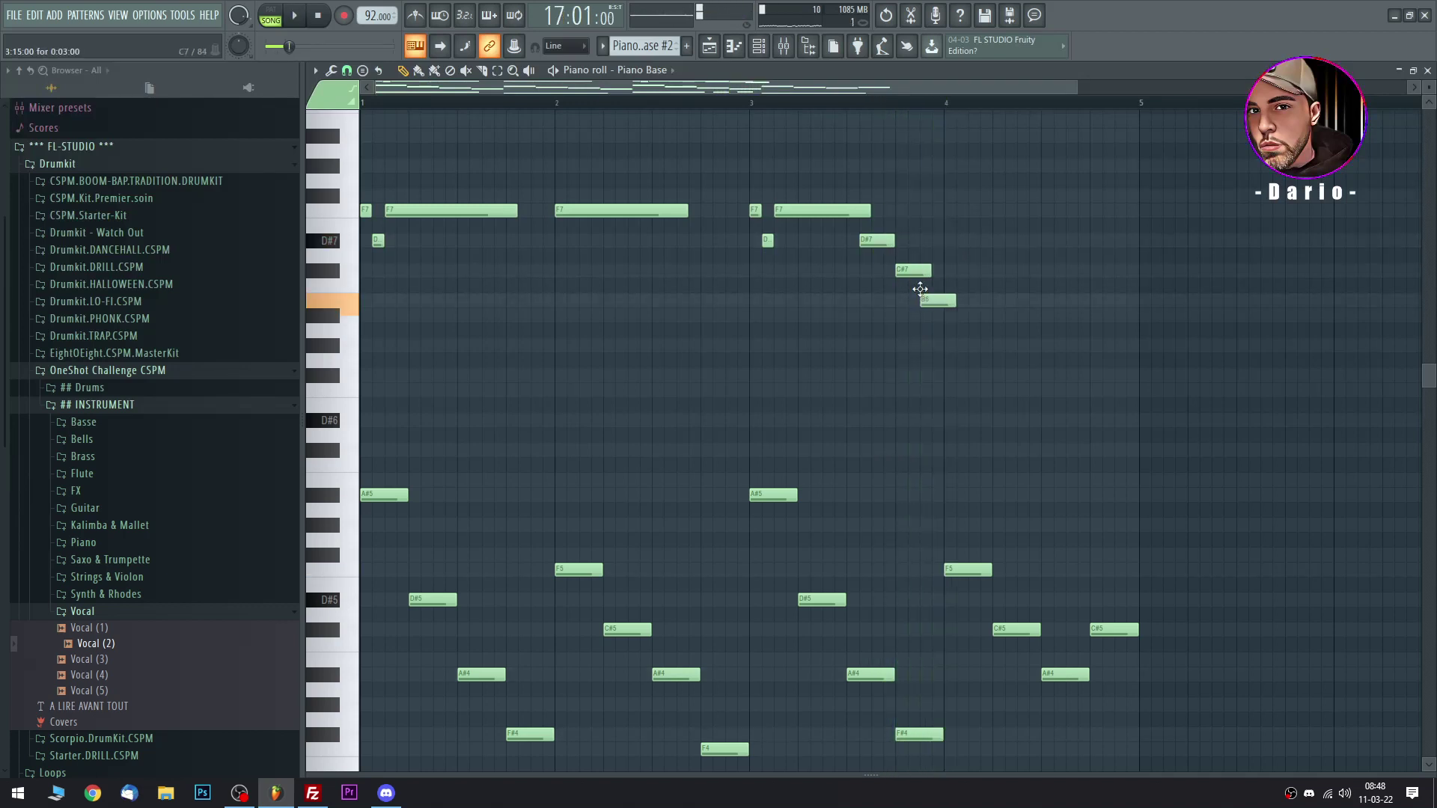
key("space")
left_click_drag(929, 272, 942, 285)
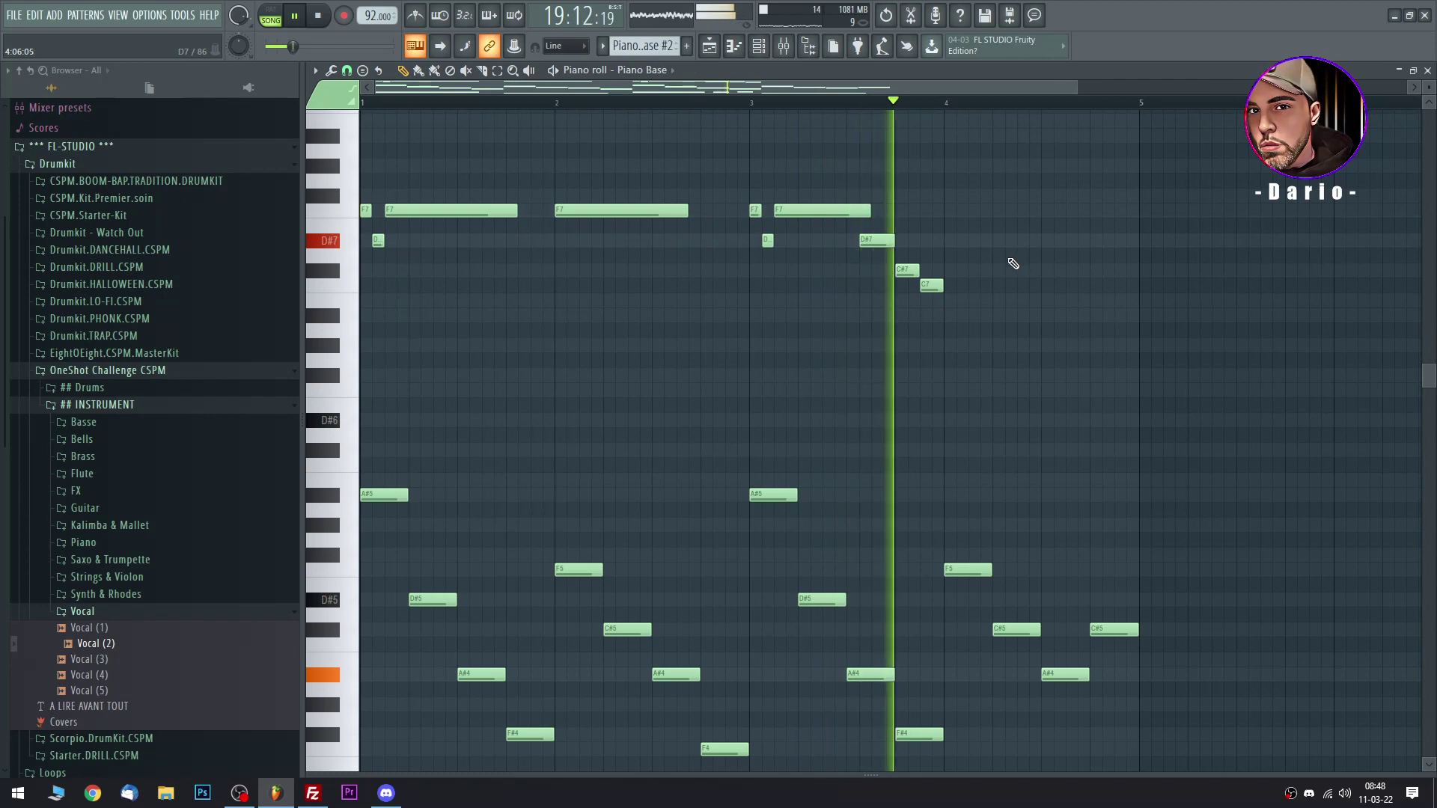
Add a C#7 note about two beats long at the start of bar 4, and play the result in the playlist.
key("space")
left_click(954, 270)
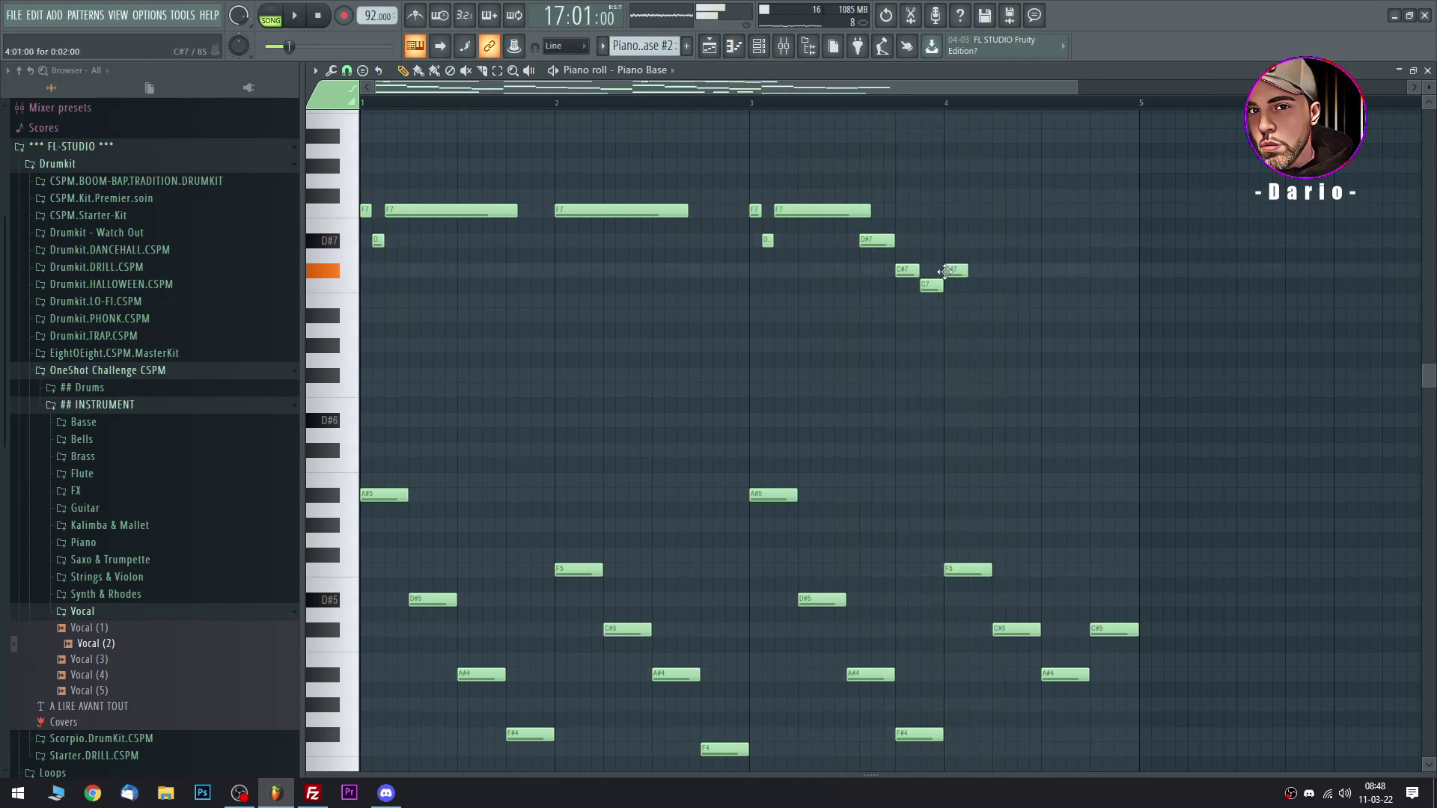
left_click_drag(965, 271, 1039, 271)
key("space")
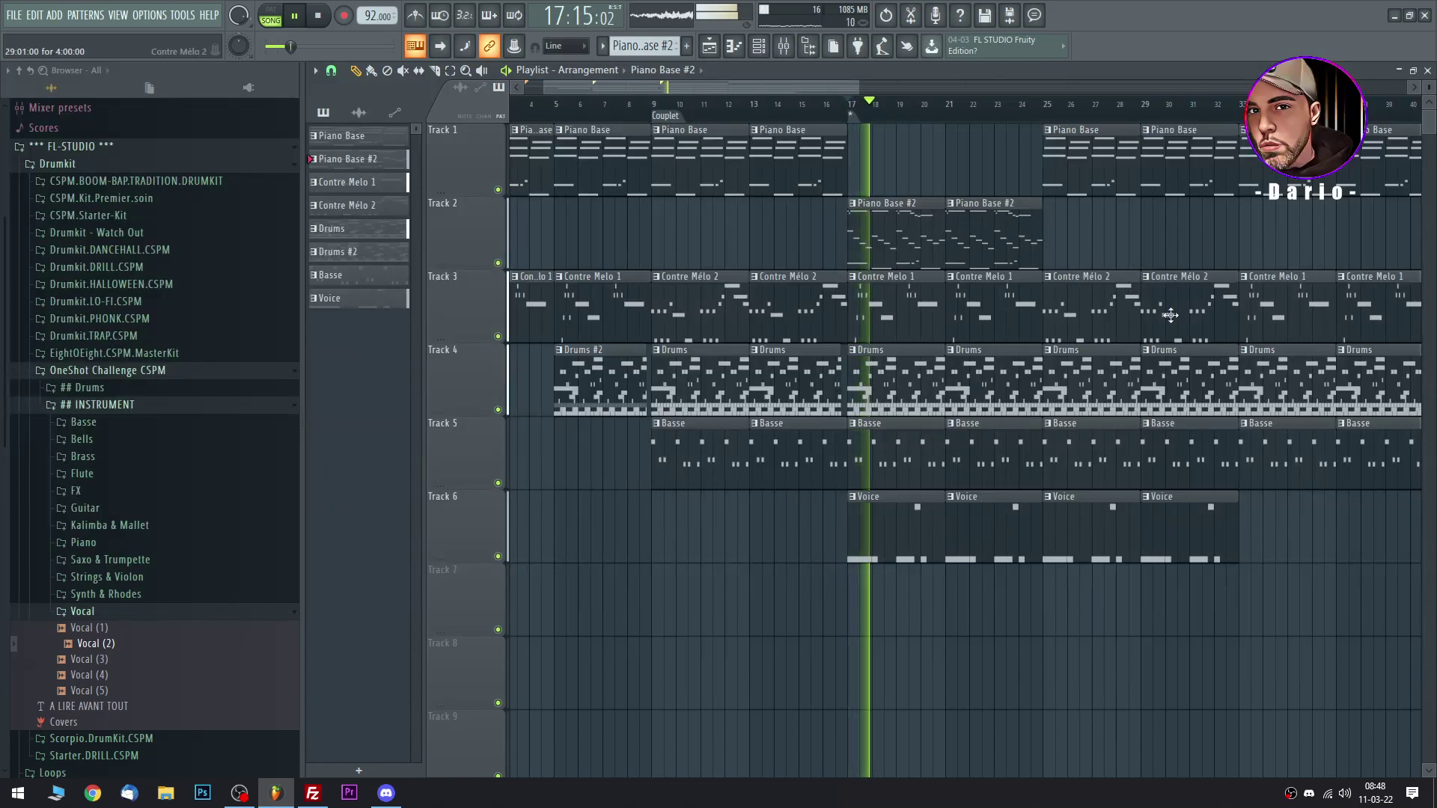
Replace the Piano Base clips at bars 41 and 45 with two Piano Base #2 clips on Track 2.
scroll(695, 98, "down", 4)
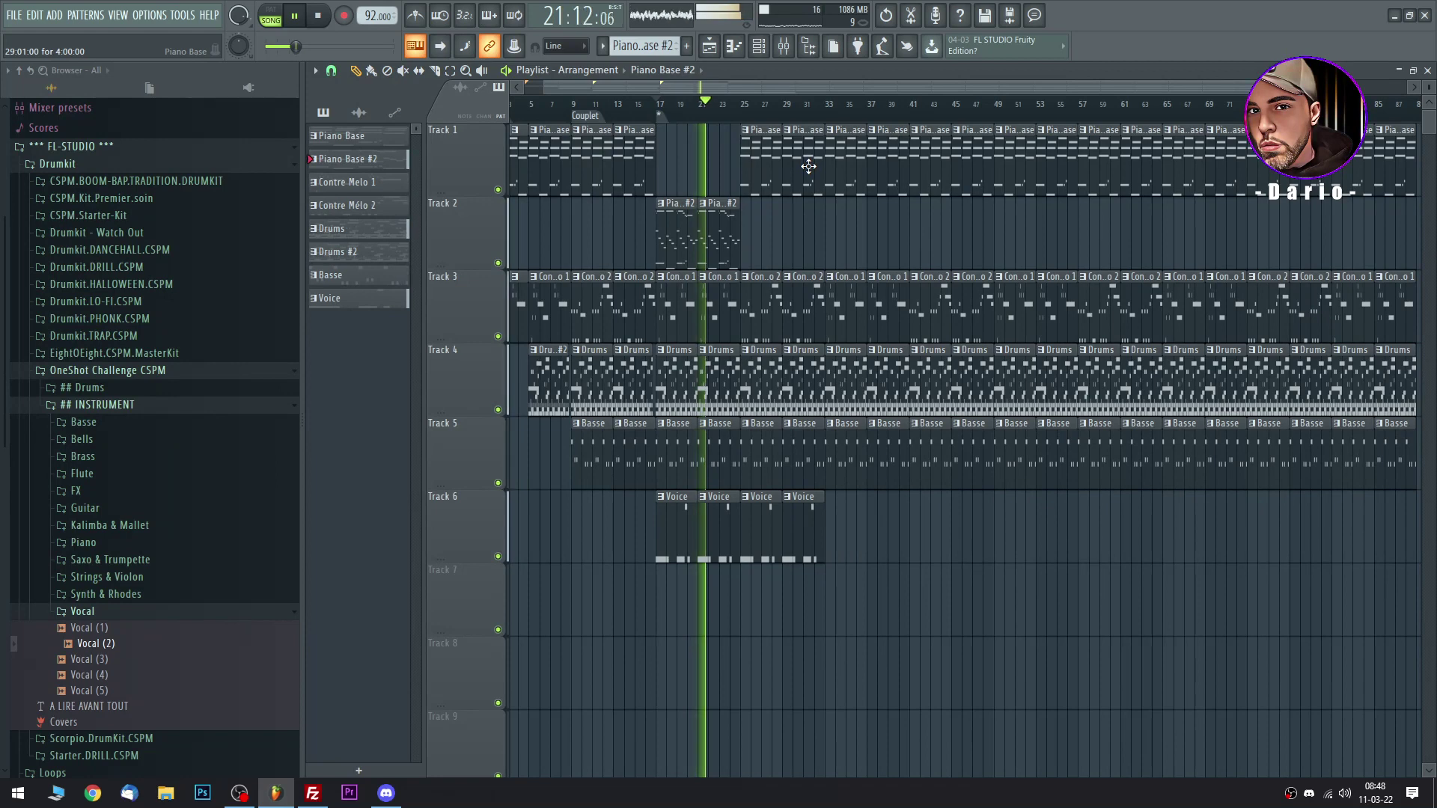
scroll(757, 88, "up", 8)
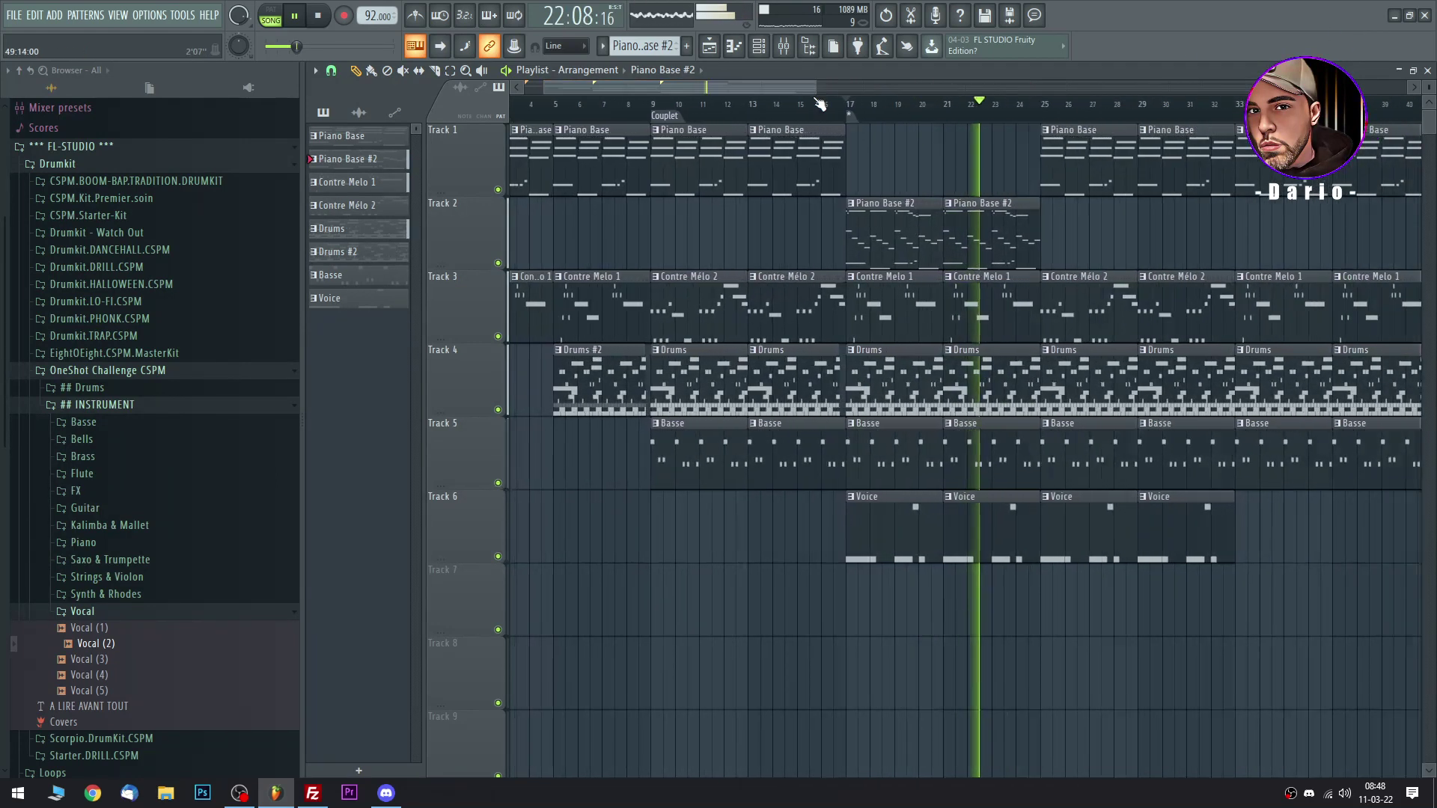
left_click_drag(814, 87, 490, 105)
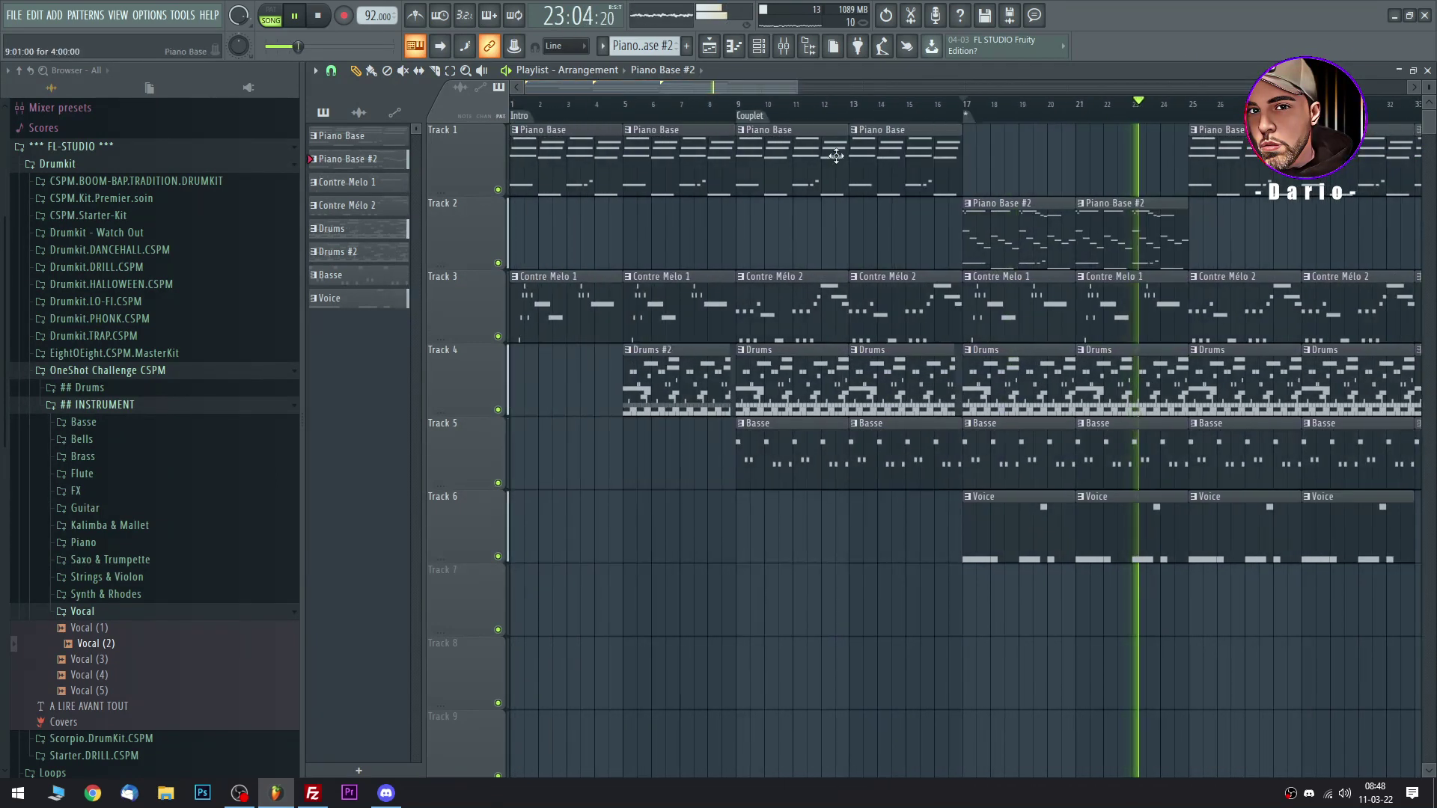
left_click_drag(796, 89, 1264, 89)
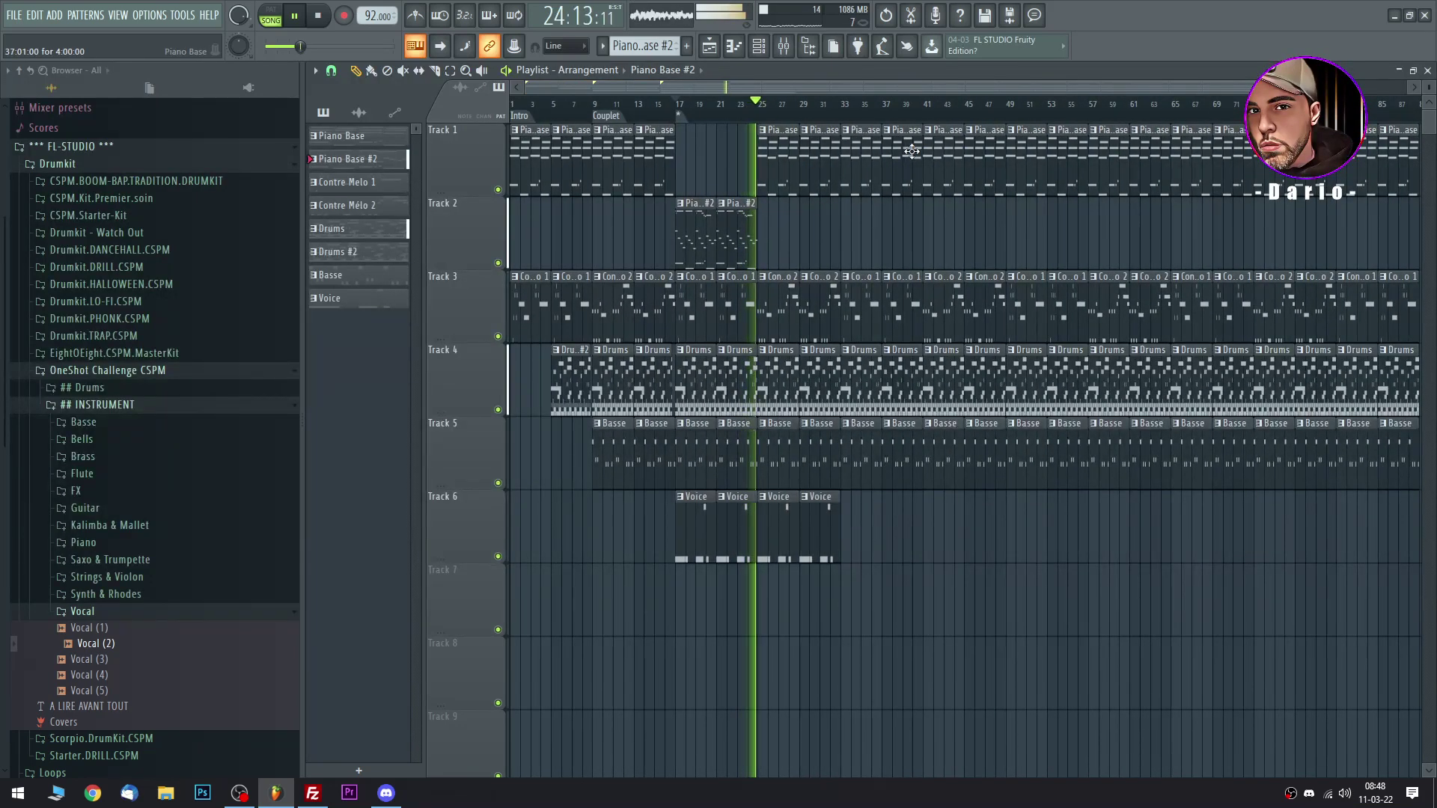
right_click(949, 156)
right_click(981, 159)
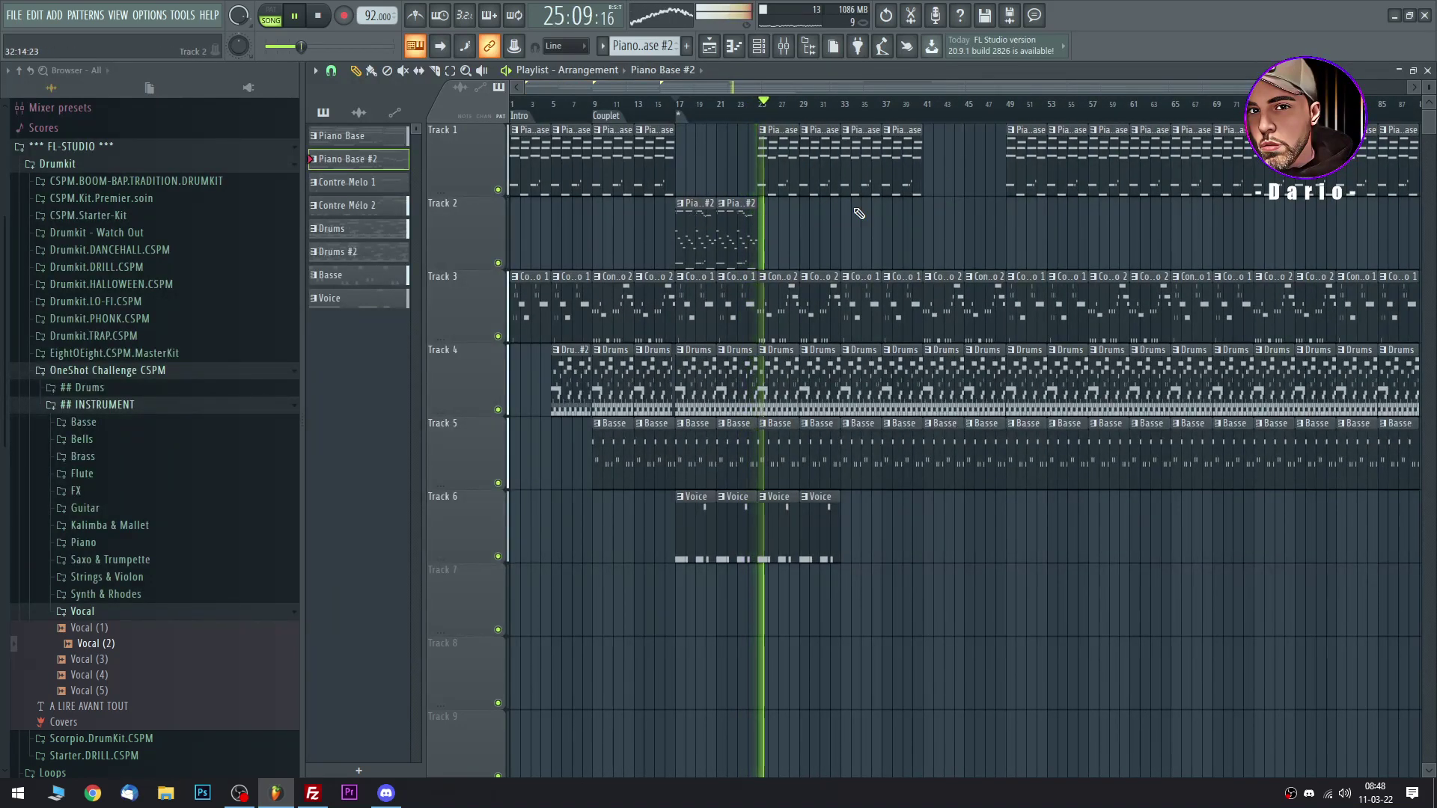
left_click(972, 217)
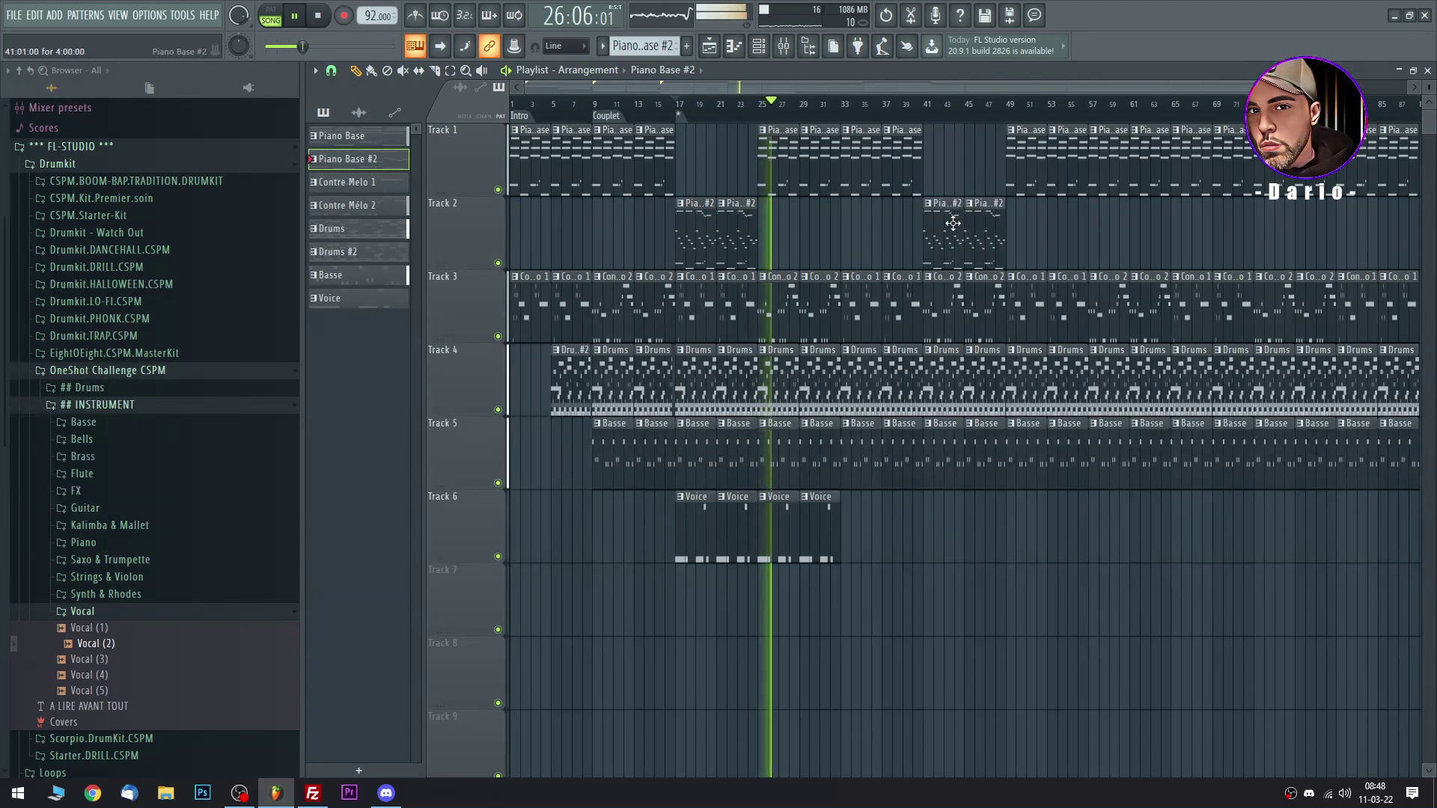
Relocate the Voice clips from bars 25 and 29 to bars 41 and 45, and reorder the Voice track to Track 3.
right_click(779, 516)
right_click(820, 517)
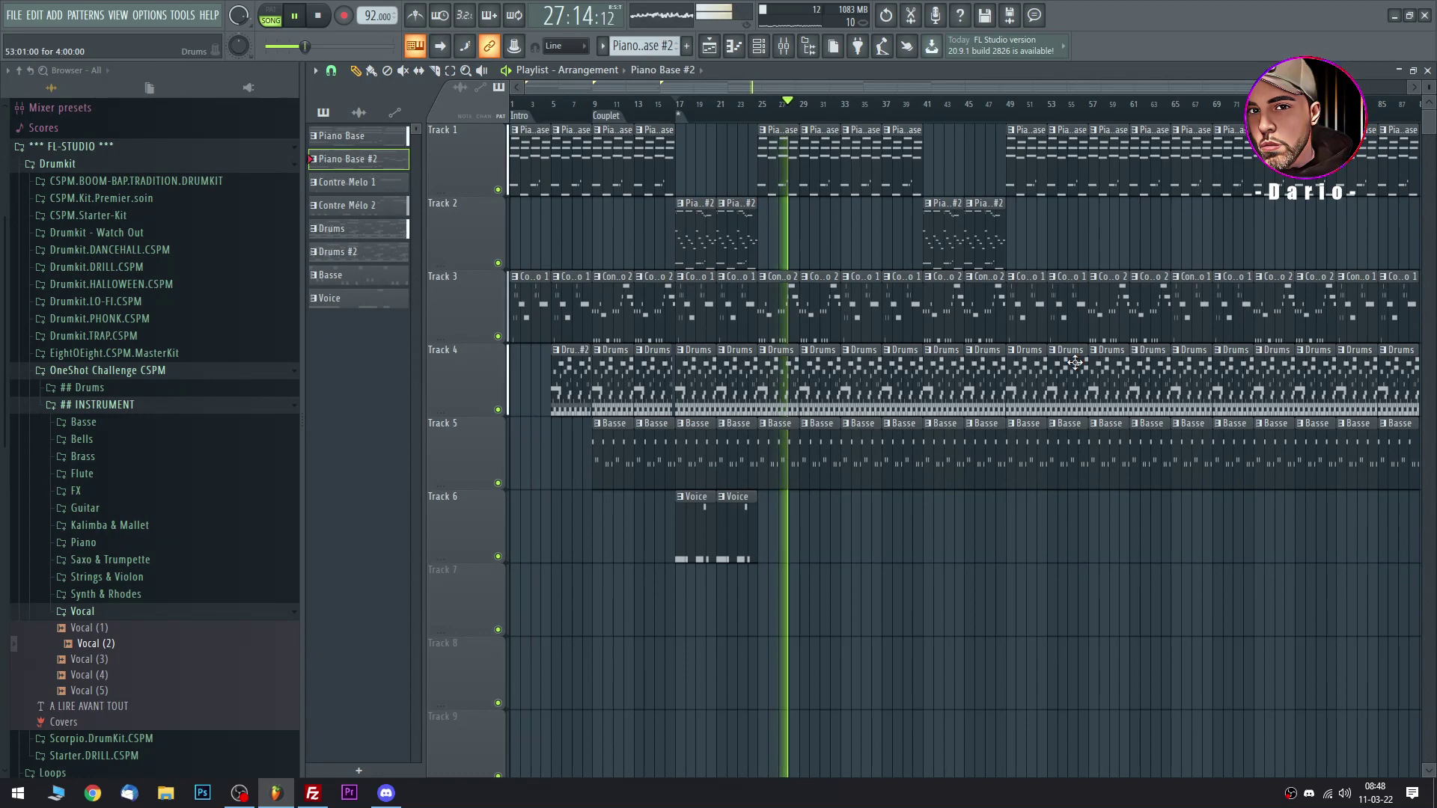
left_click(705, 513)
left_click(937, 524)
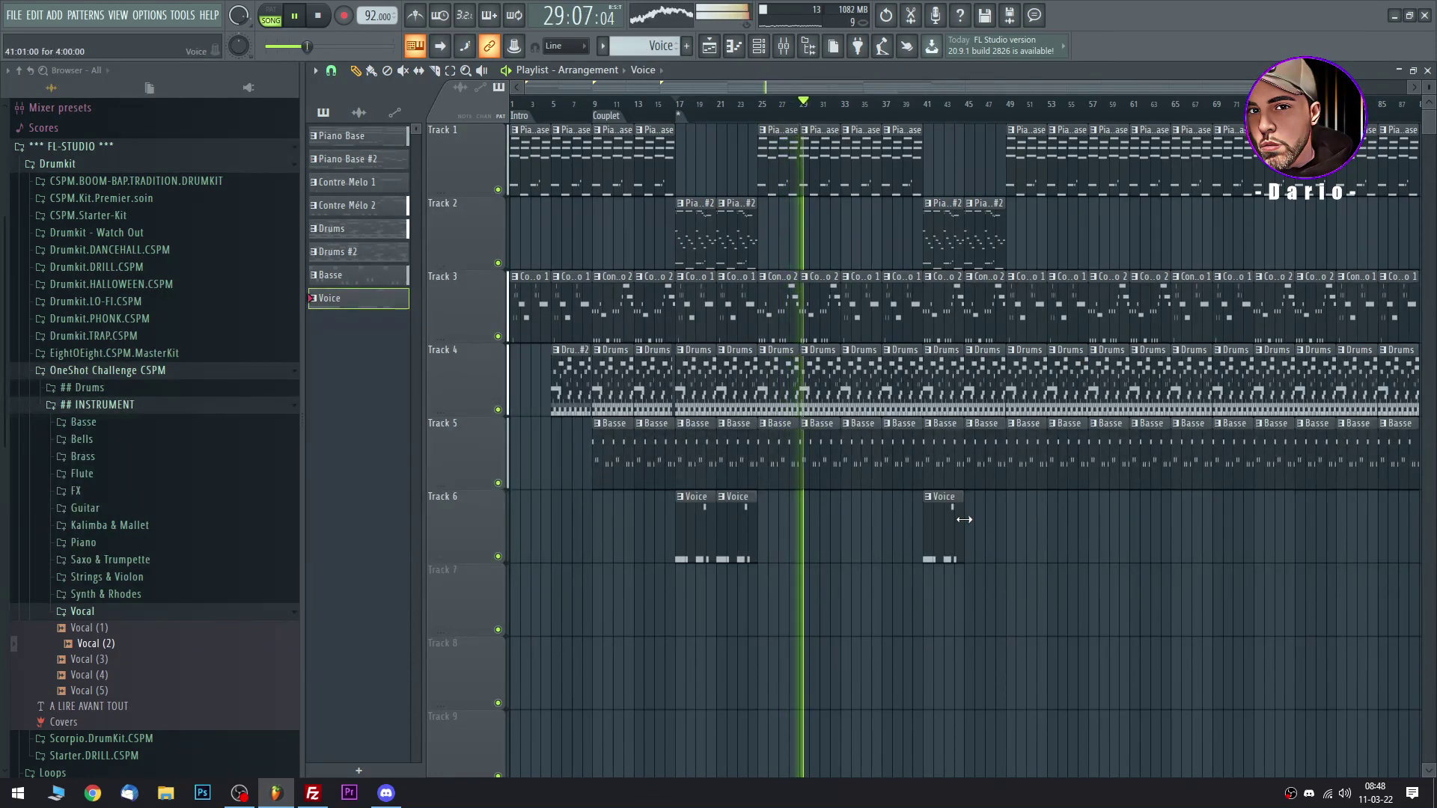
left_click(966, 520)
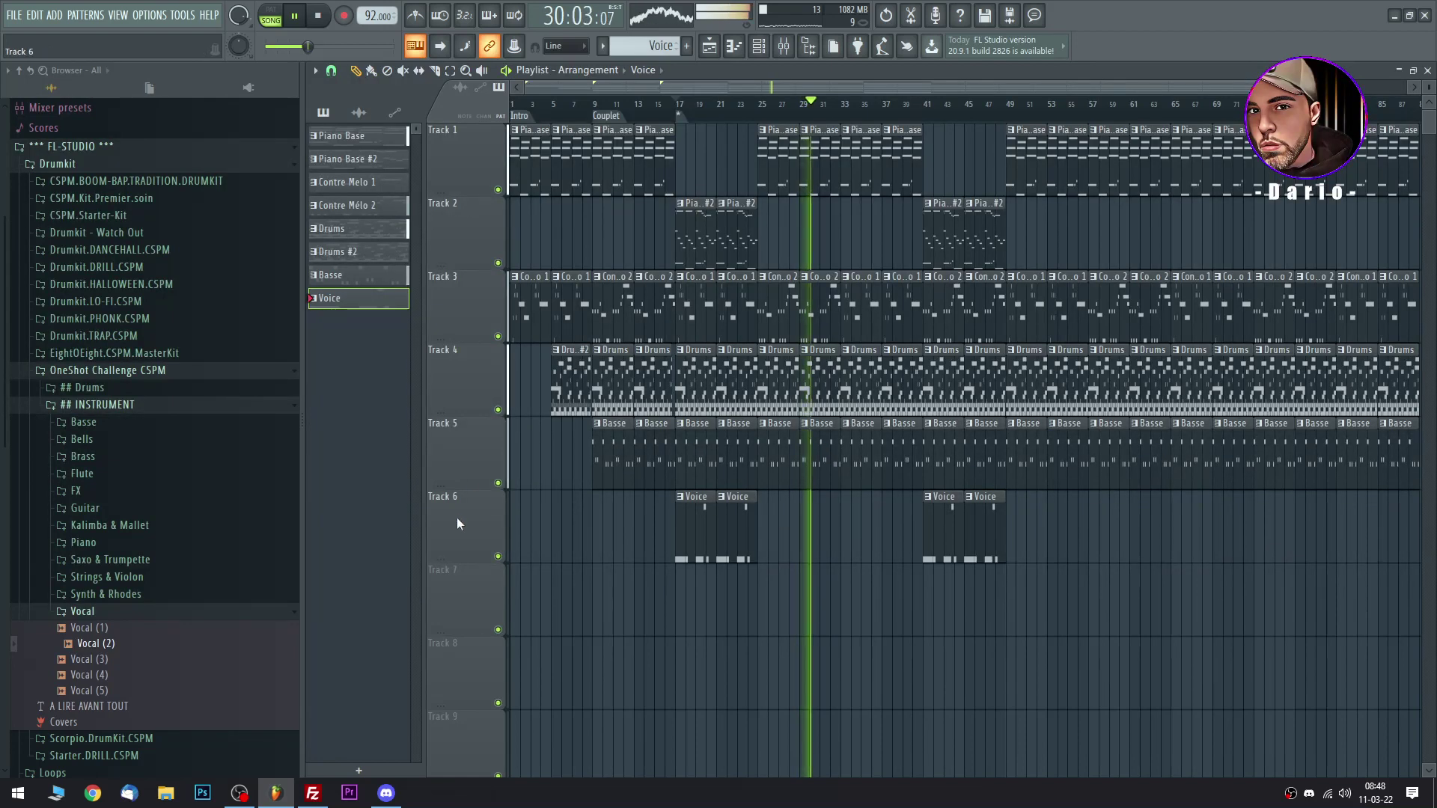
left_click_drag(456, 518, 457, 305)
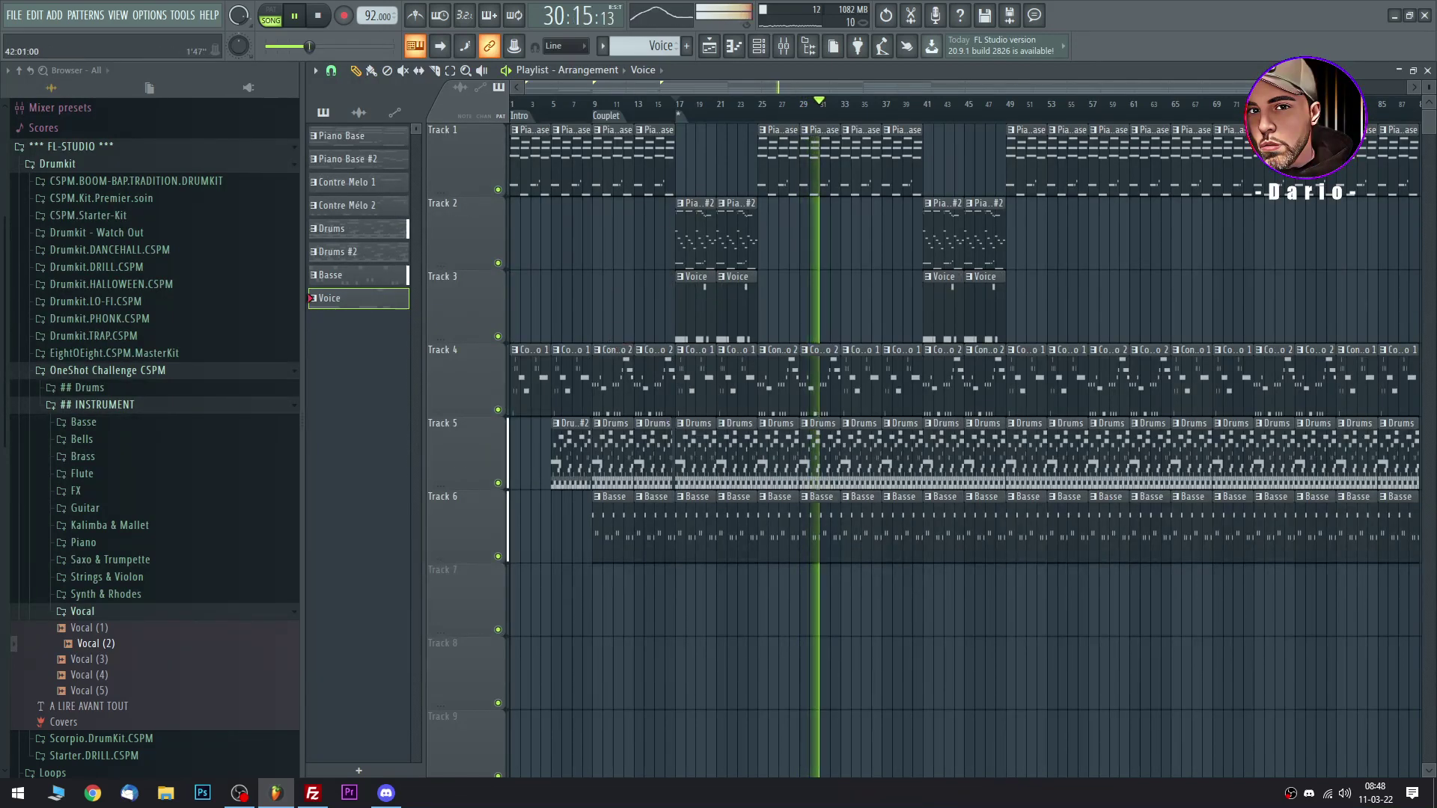
Rename the pattern Contre Mélo 2 as Mélo 2 and Contre Melo 1 as Mélo 1.
left_click_drag(1267, 87, 926, 105)
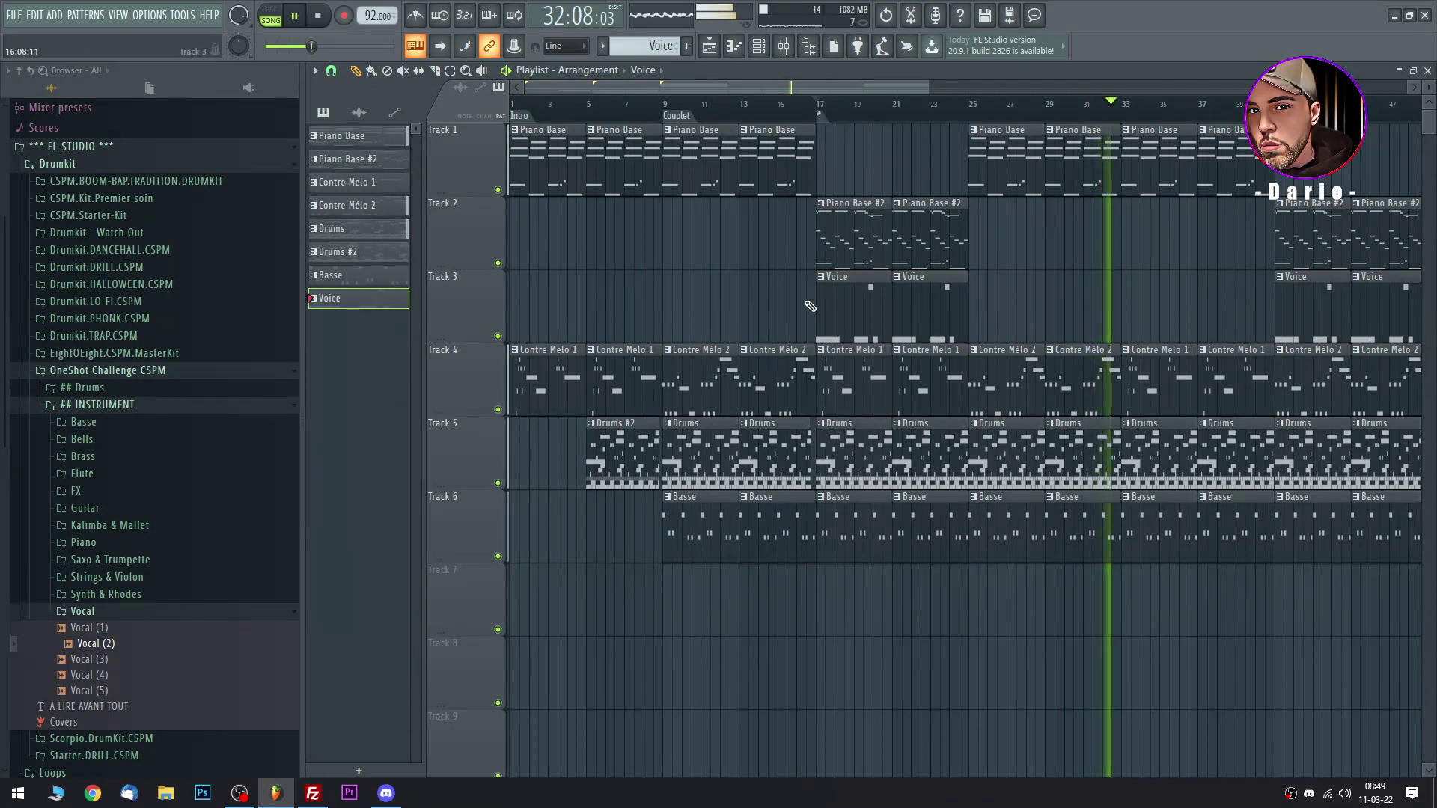
left_click(707, 396)
key("F2")
type("Mél")
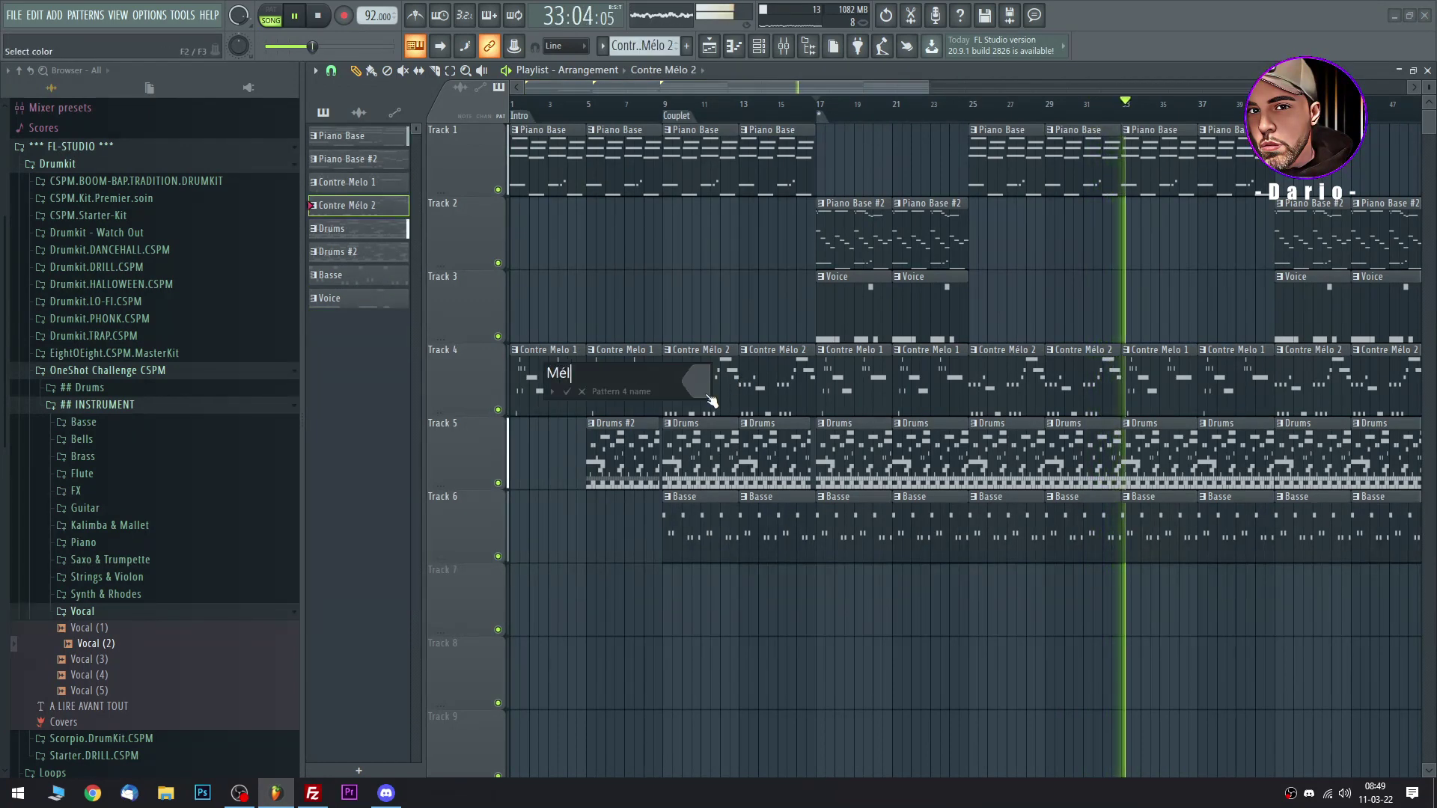
type("o 2")
key("Return")
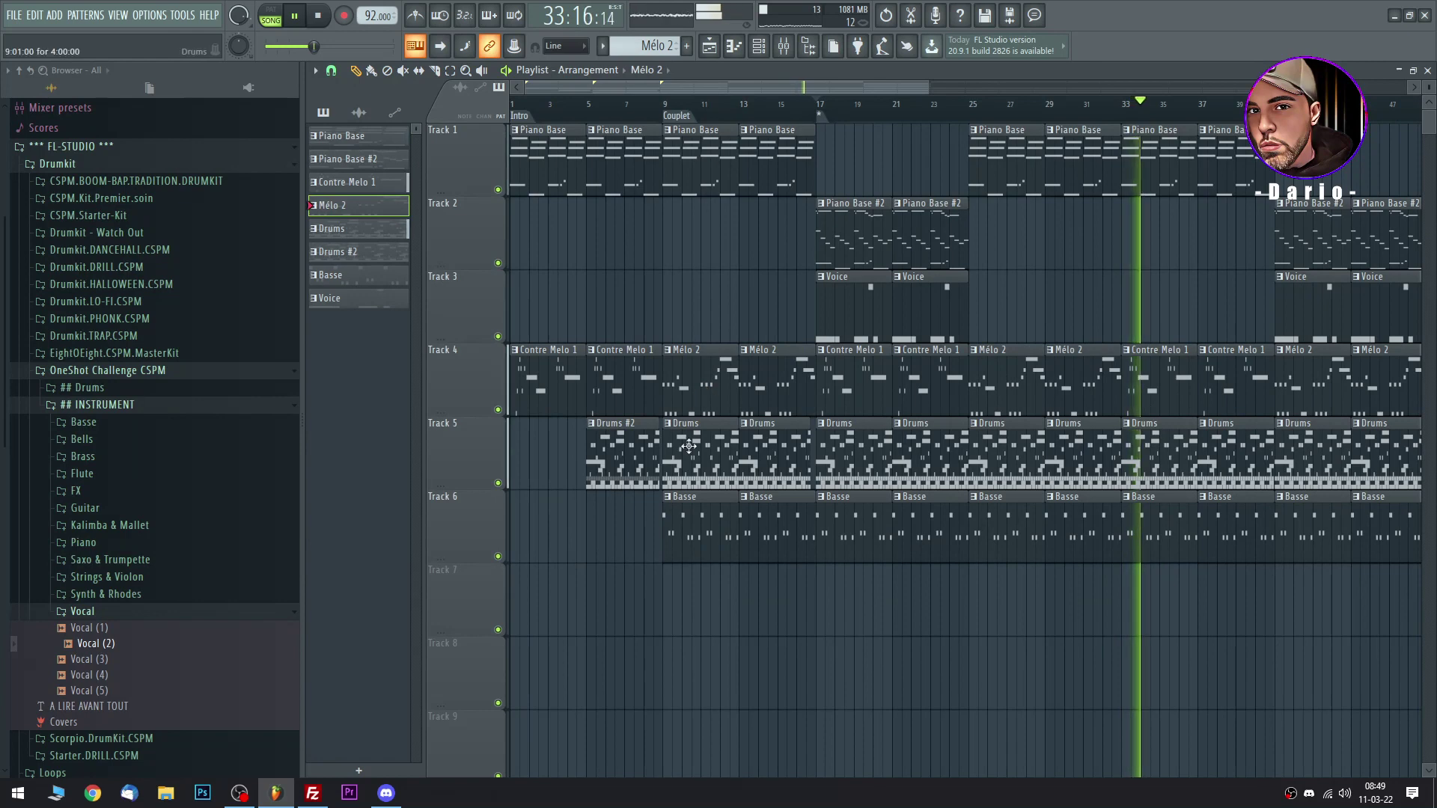
left_click(627, 389)
key("F2")
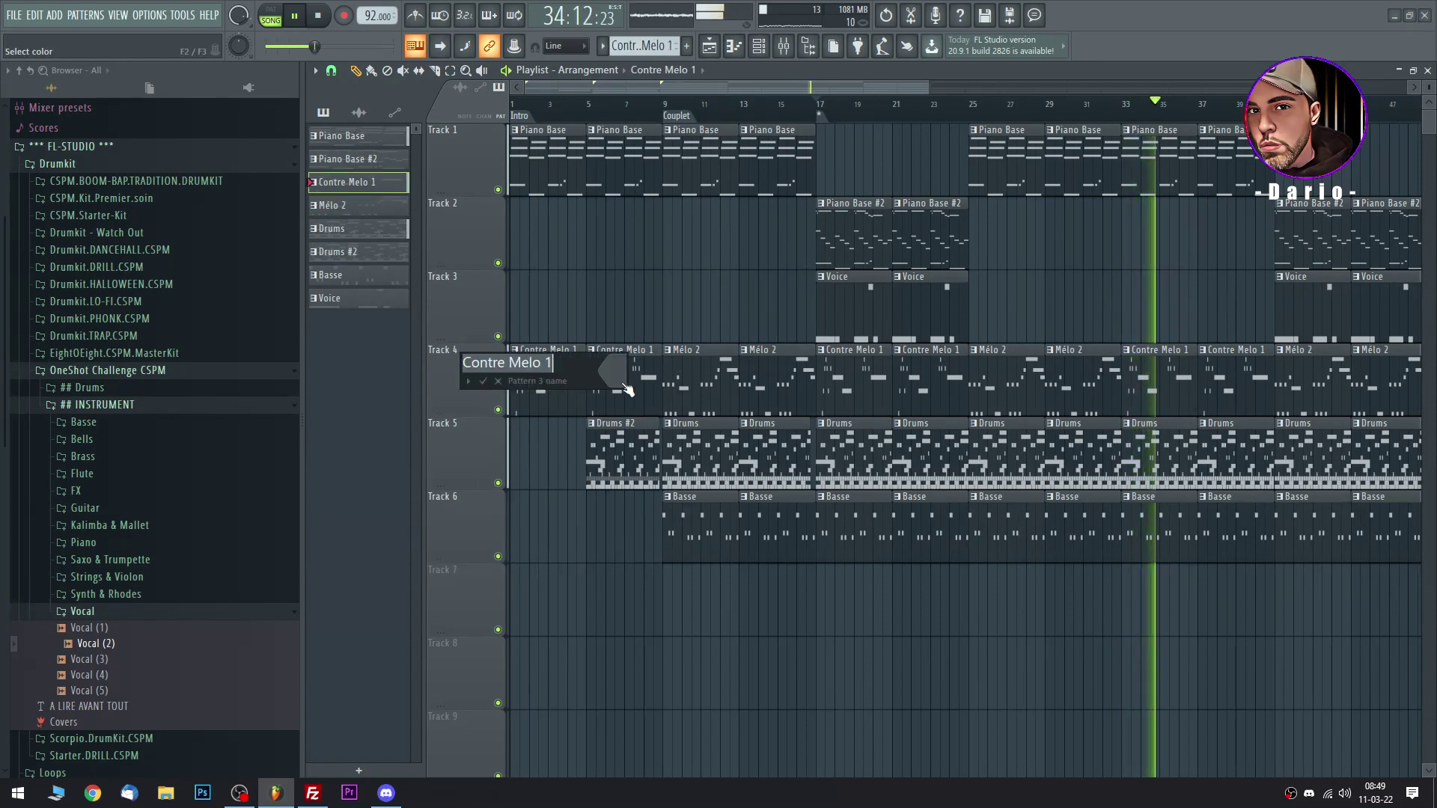
type("Mélo 1")
key("Return")
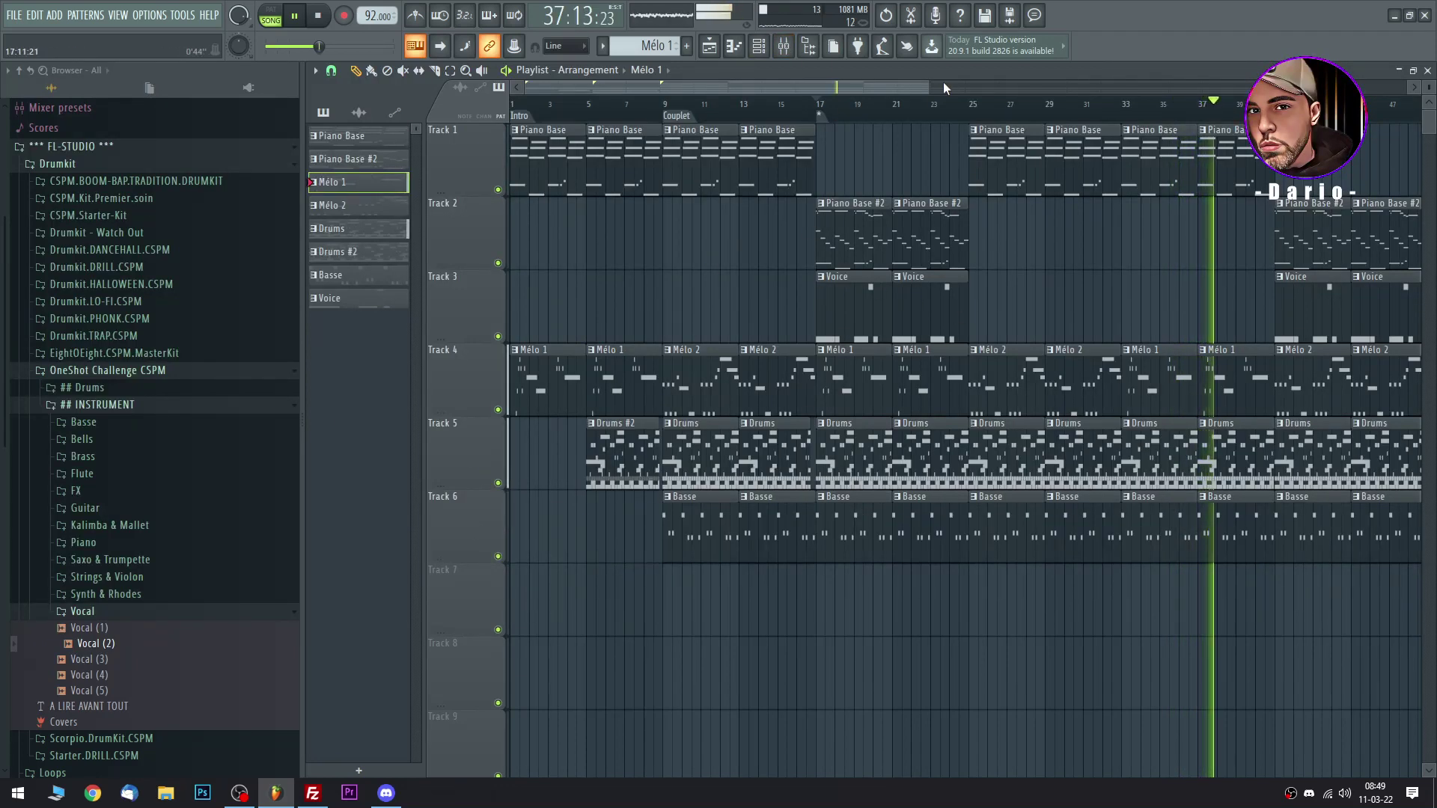
Replace the Drums clip at bar 37 with the shortened Drums clip that leaves a small gap before bar 41.
left_click(647, 445)
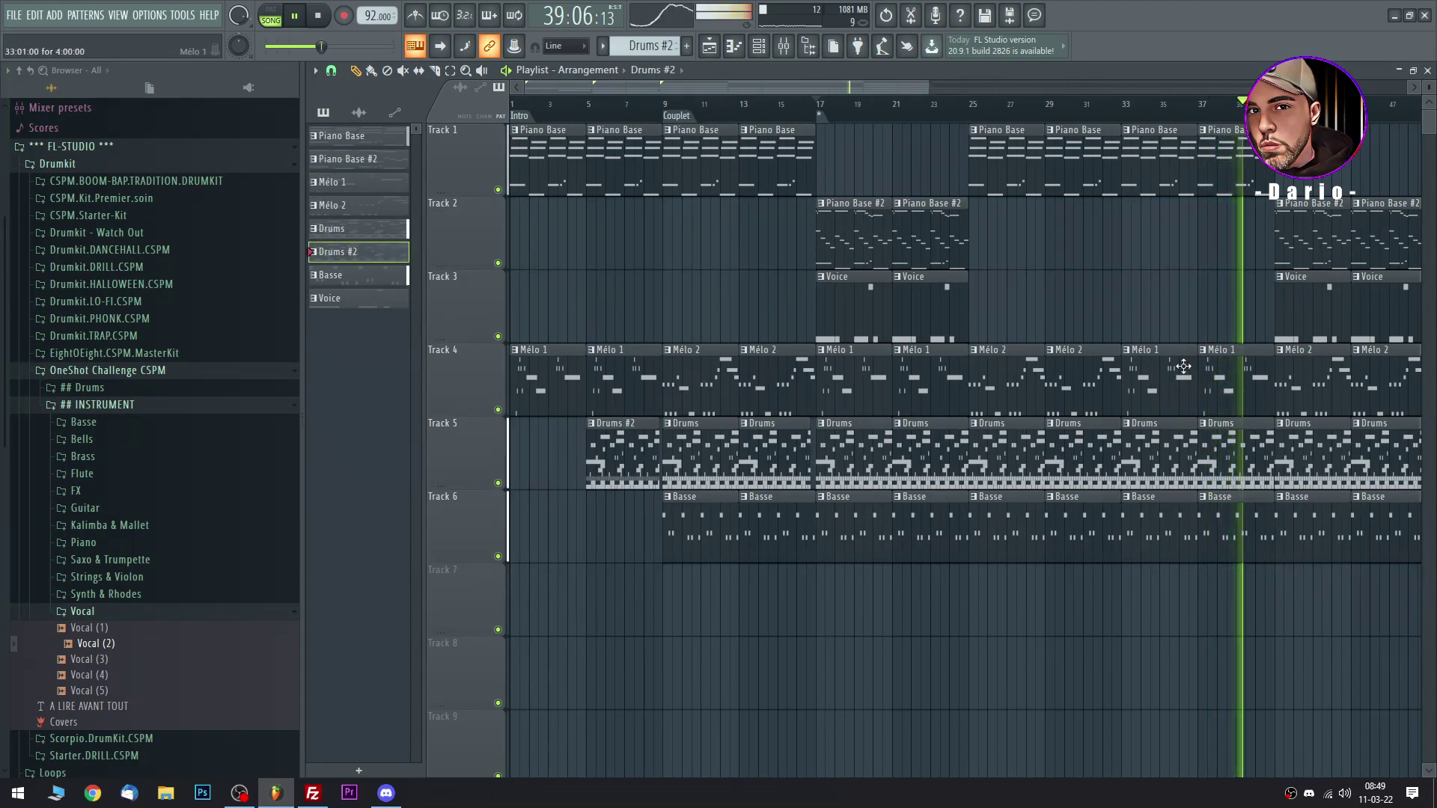
left_click(1225, 449)
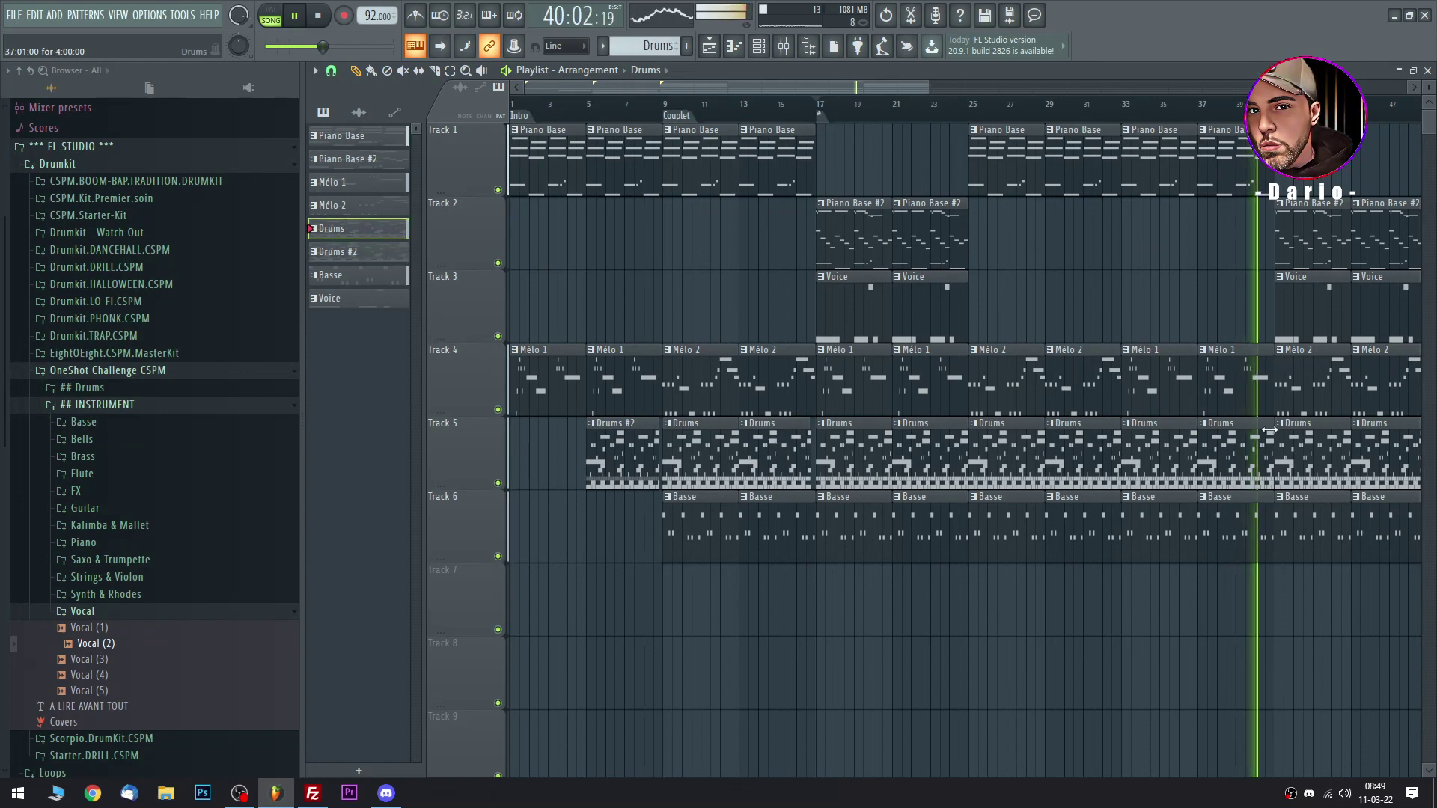
right_click(1225, 449)
left_click(1226, 449)
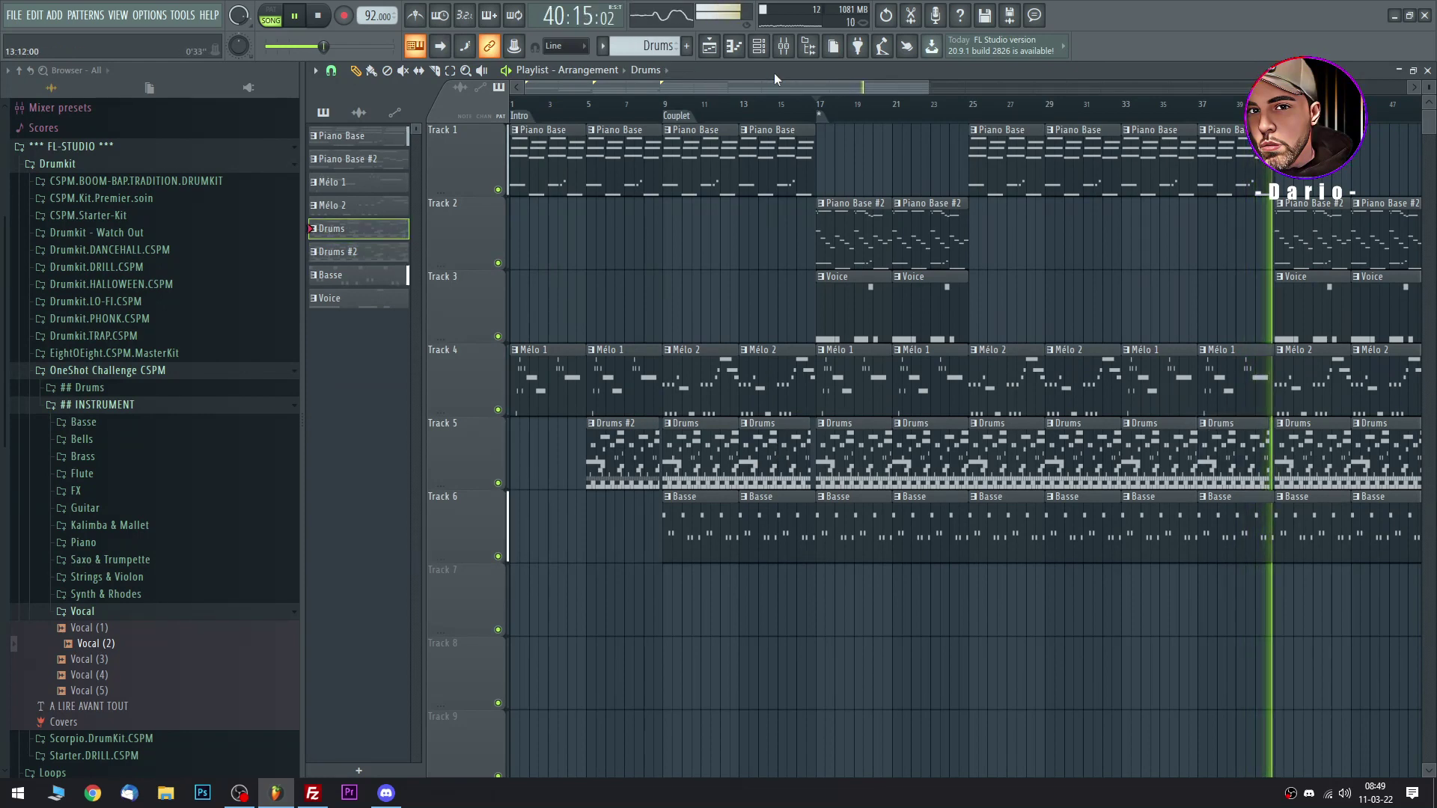
Replace the Drums clip at bar 25 on Track 5 with a Drums #2 clip.
left_click_drag(919, 85, 806, 192)
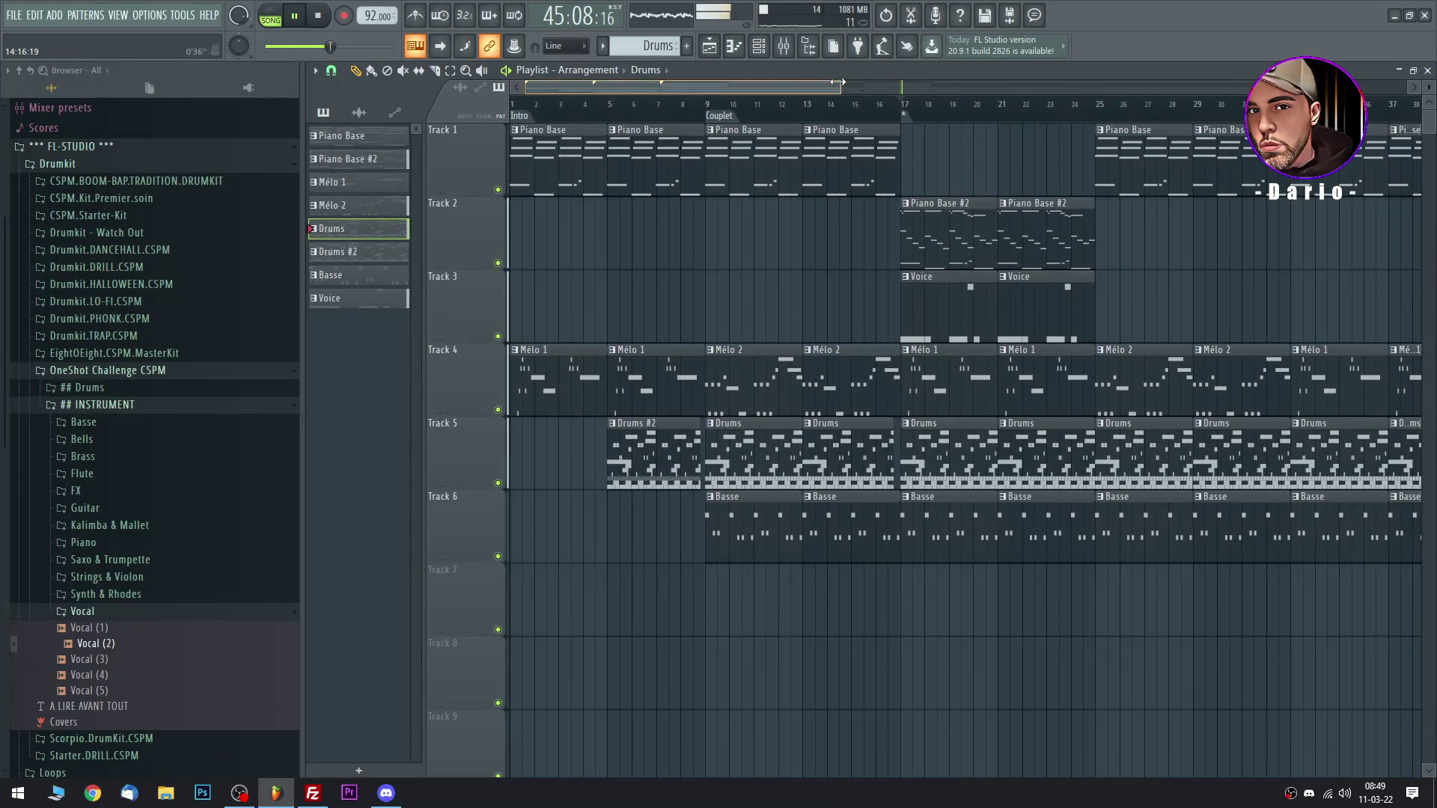
left_click_drag(837, 82, 909, 87)
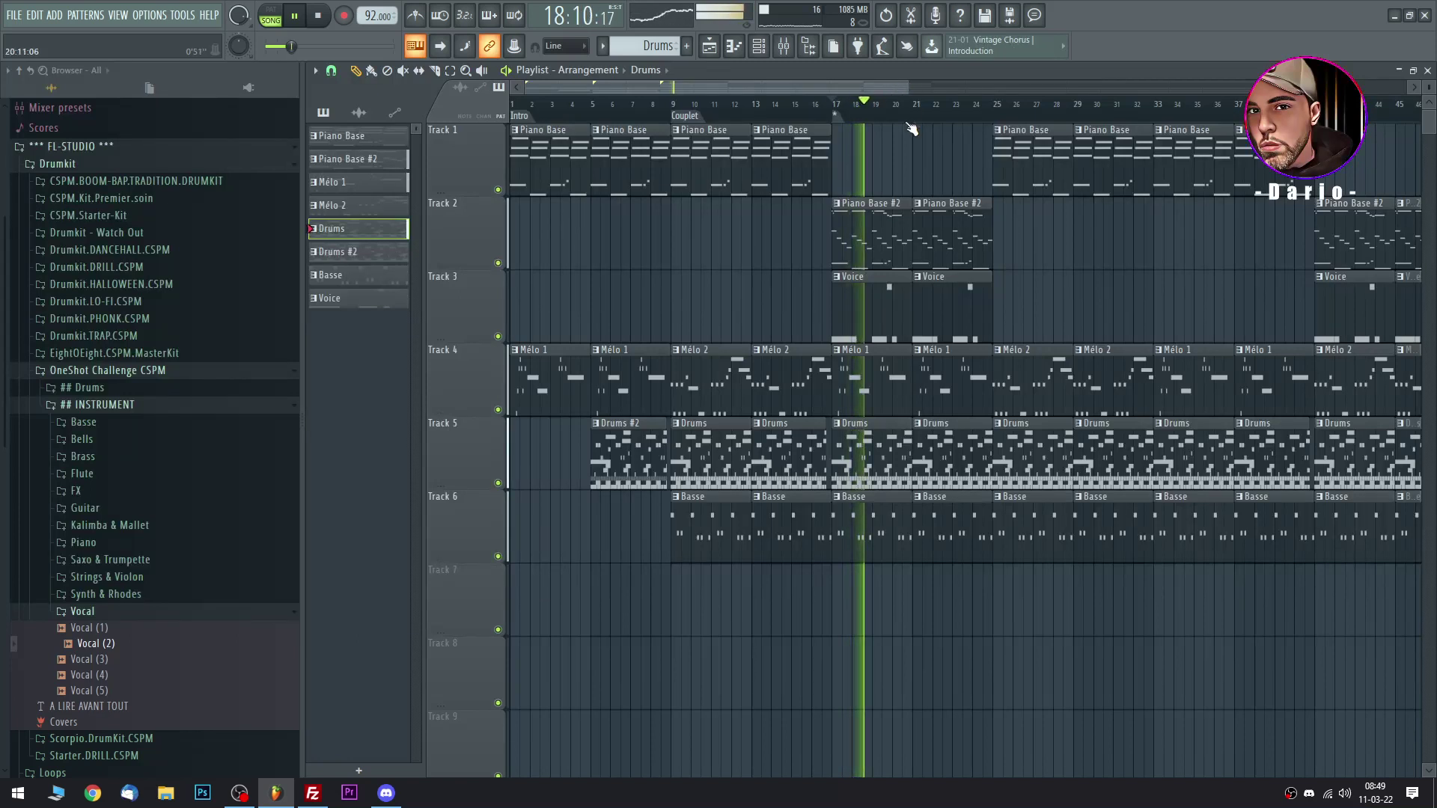
left_click(622, 451)
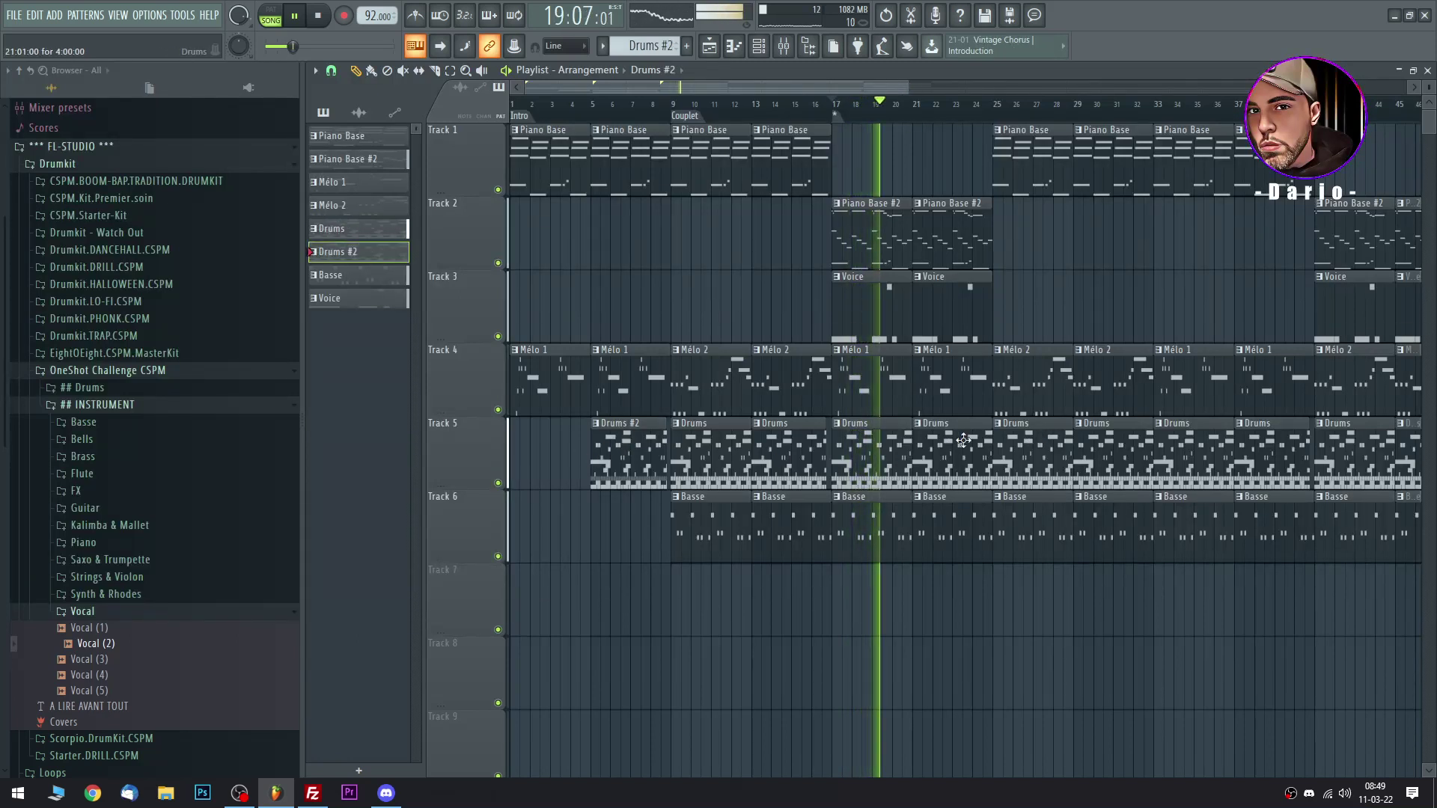
right_click(1003, 449)
left_click(1003, 449)
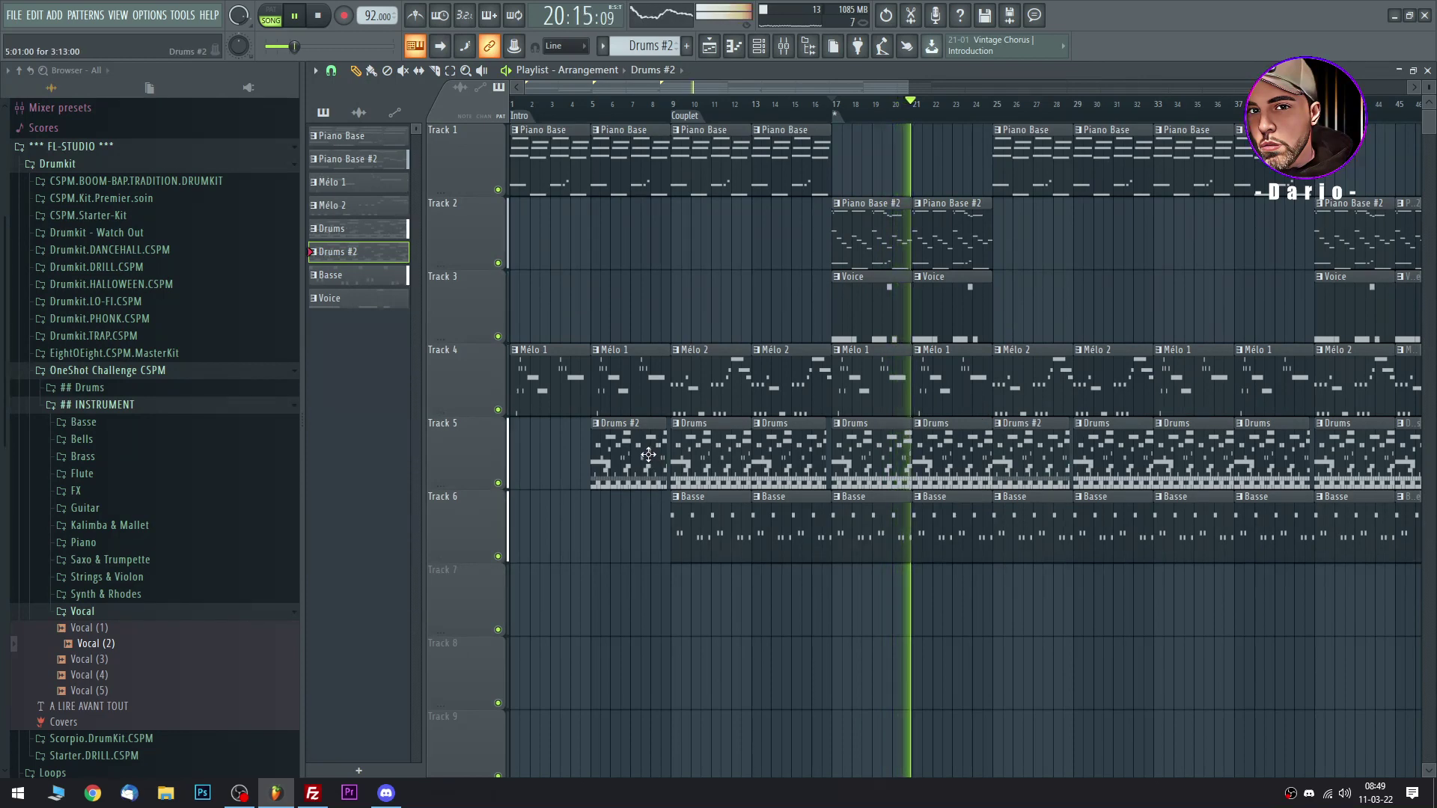
Rename the Drums #2 pattern as "Drums sans hat", and swap the Drums clip at bar 21 for the shortened one from bar 13.
key("F2")
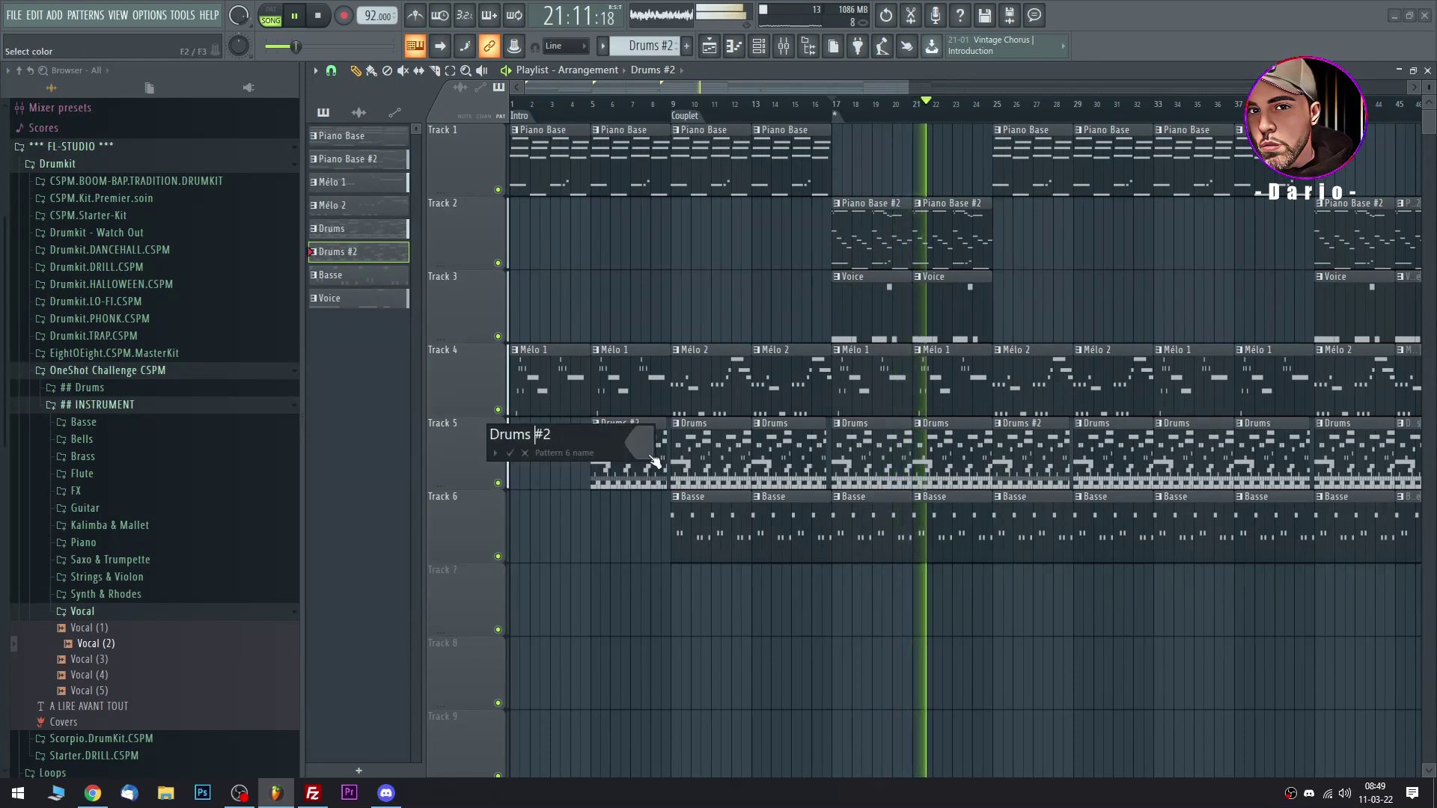
type("Drums sans hat")
key("Return")
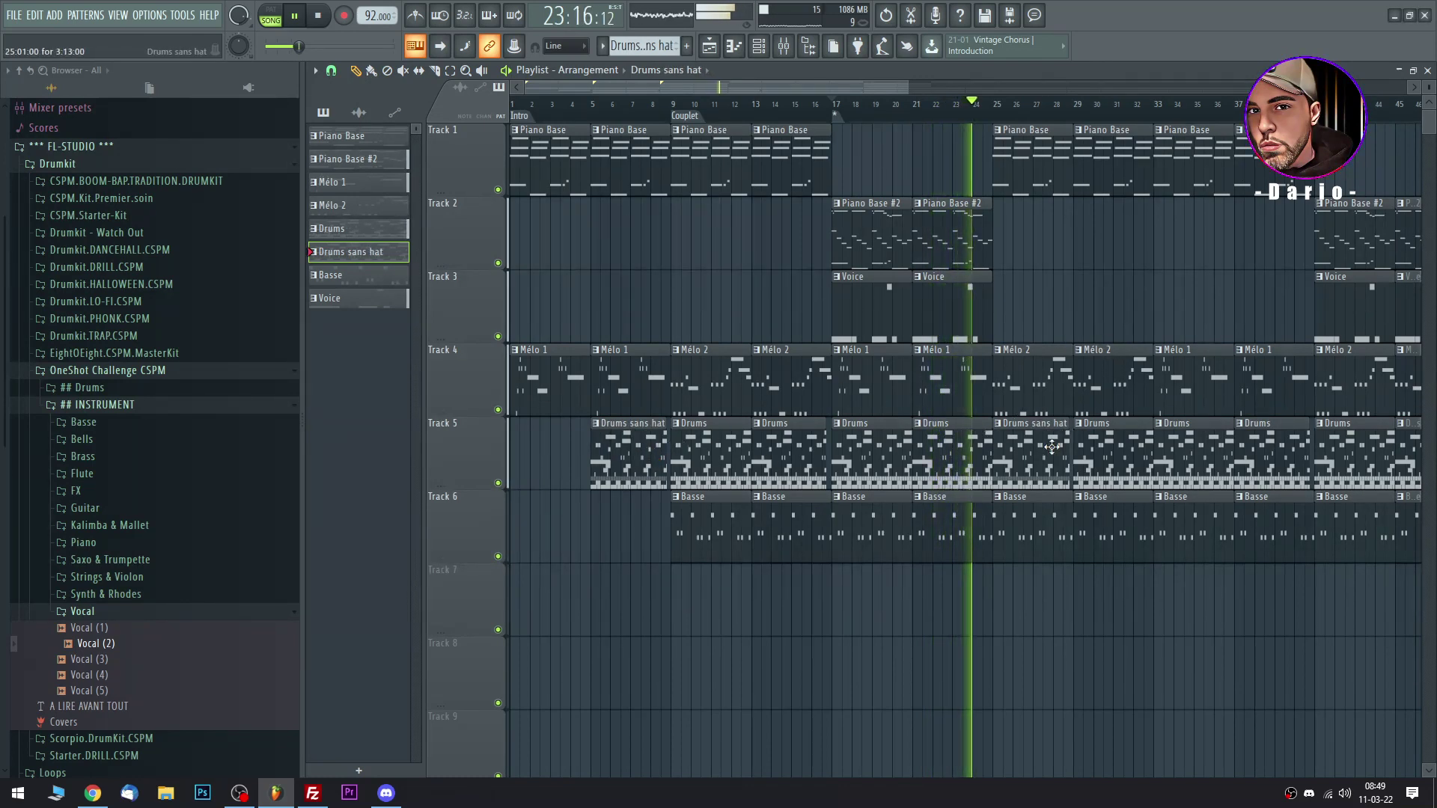
left_click(813, 447)
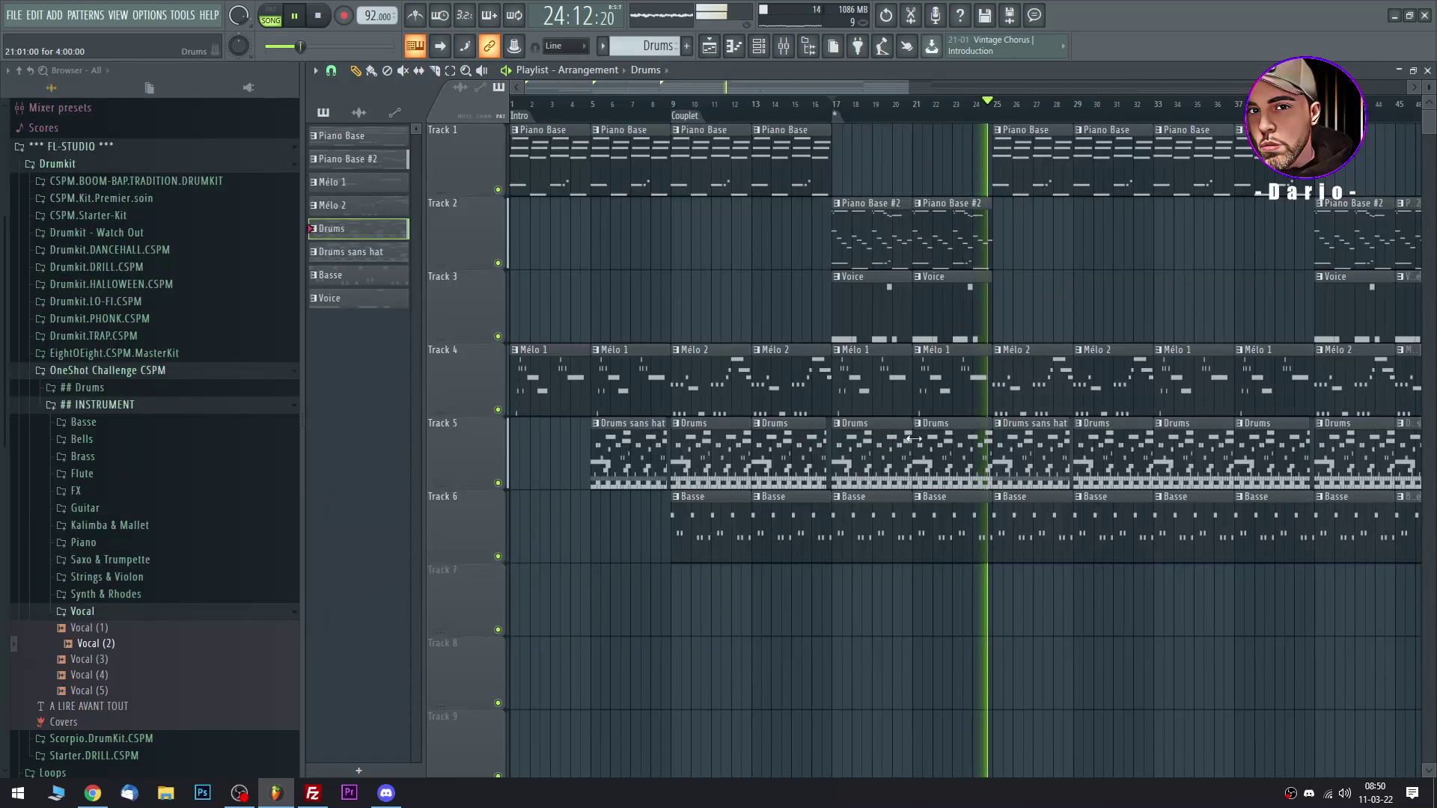
Rename the marker at bar 17 as Refrain and add a marker named Couplet at bar 25.
right_click(838, 122)
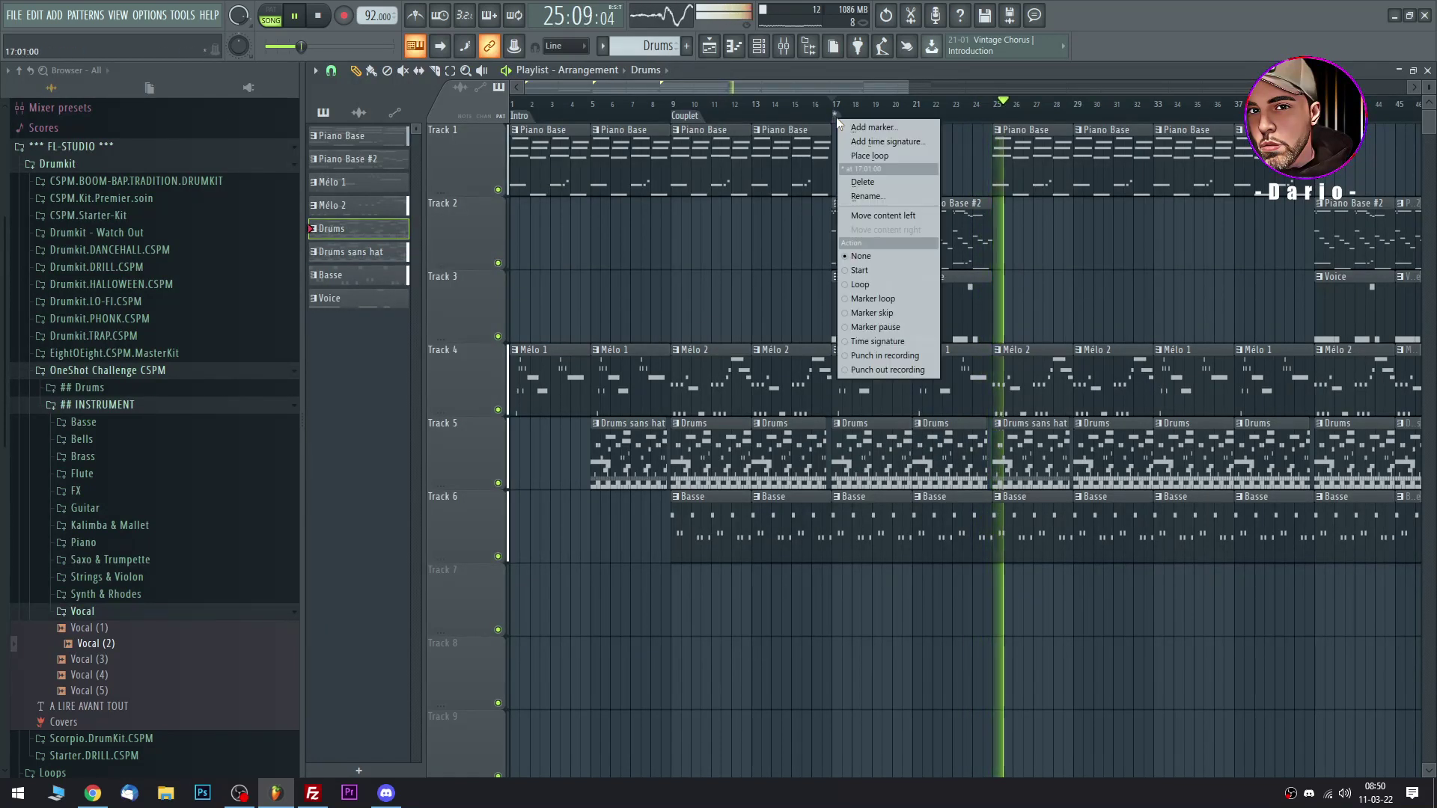
left_click(886, 209)
type("Refrain")
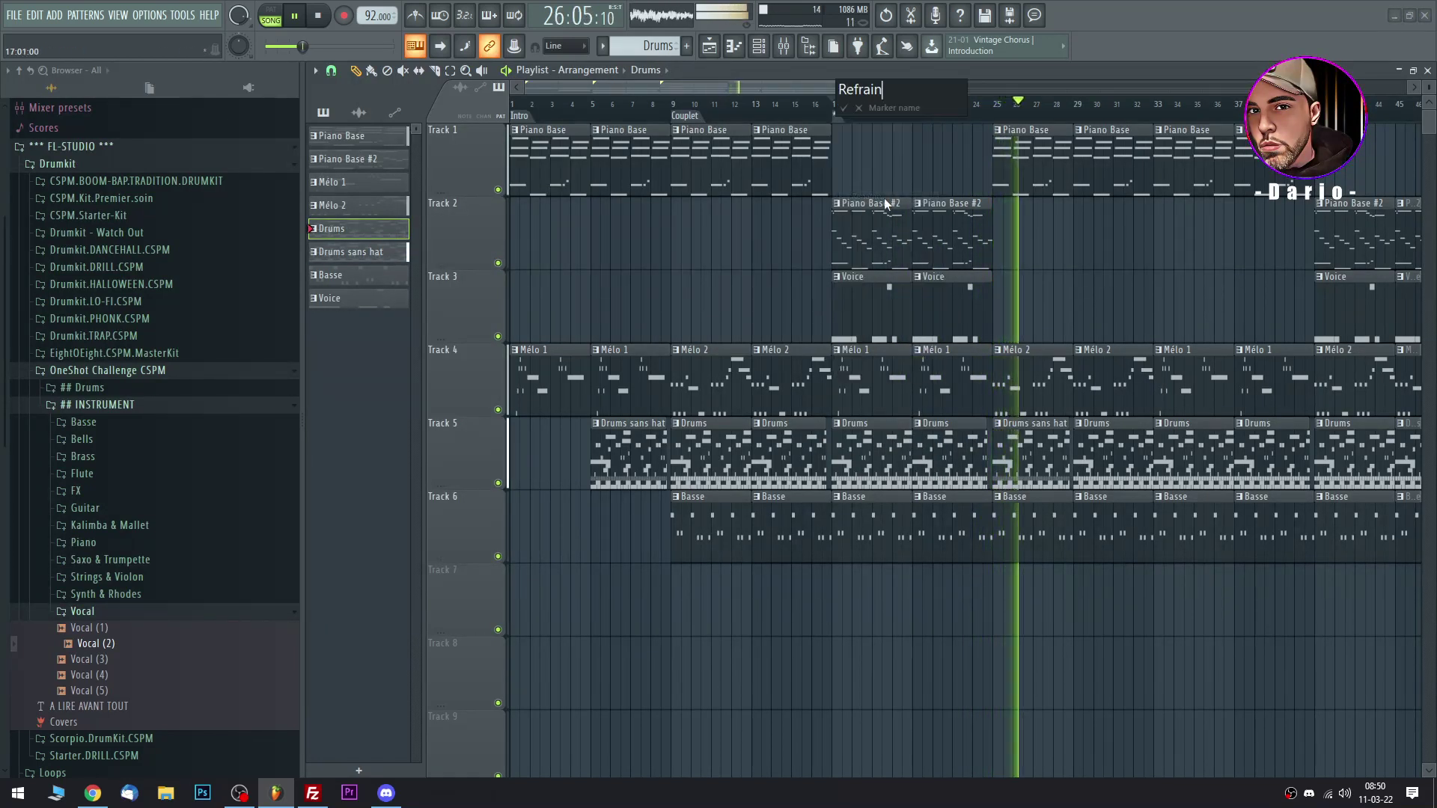
key("Return")
right_click(996, 121)
left_click(1004, 128)
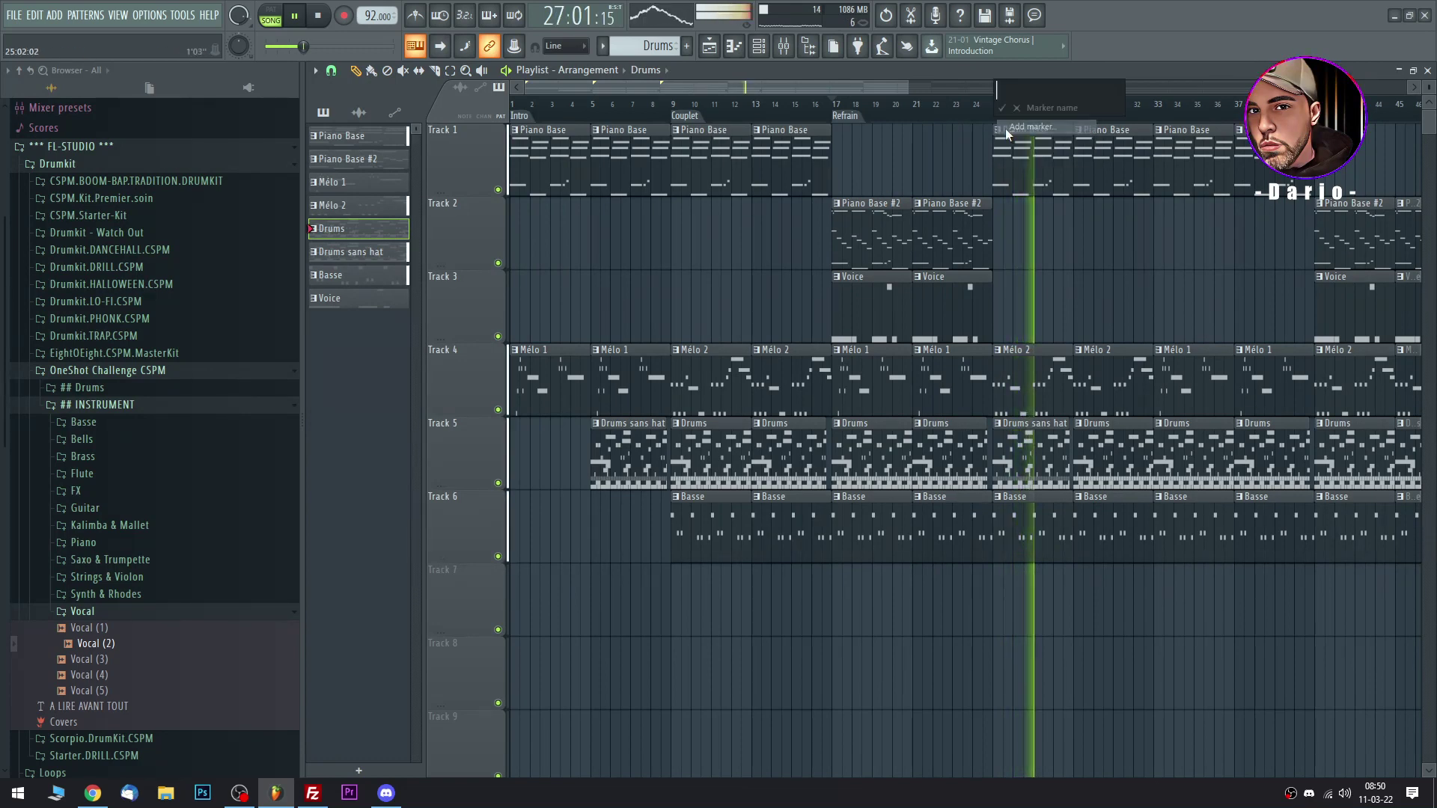
type("Couplet")
key("Return")
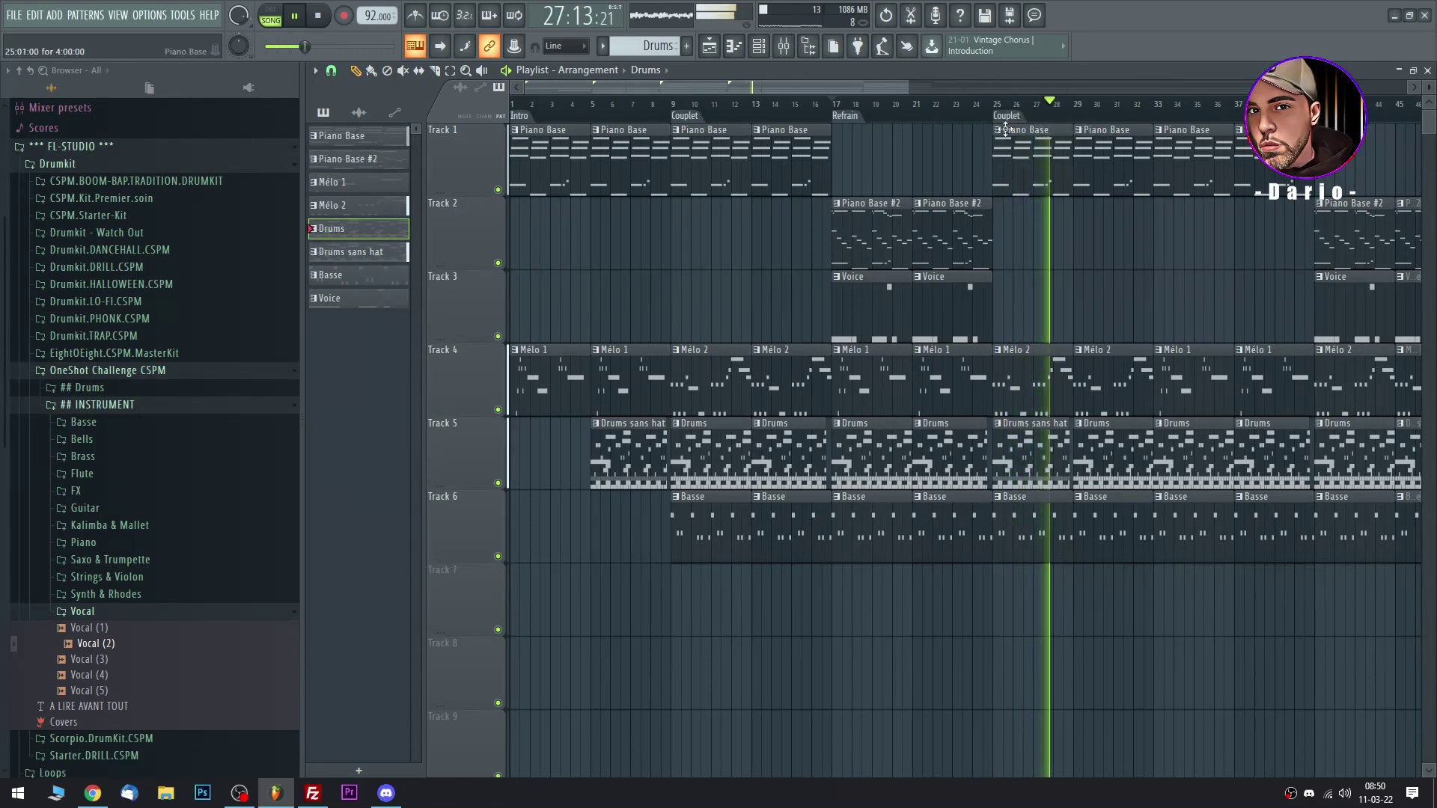
Trim the start of the bar 25 Basse clip to 28:09, and shorten the bar 29 Basse clip to end just before bar 33.
left_click_drag(995, 520, 1064, 520)
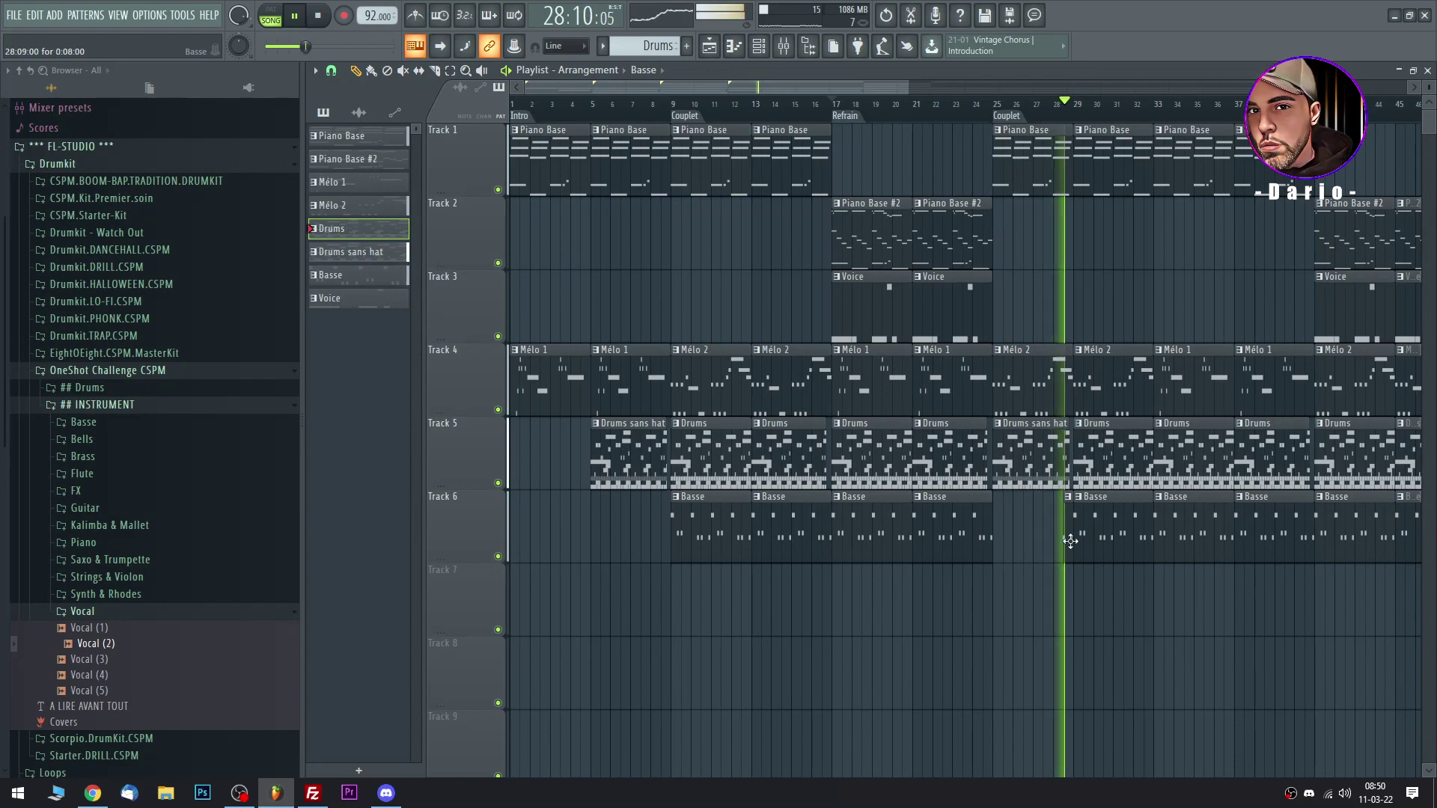
left_click_drag(914, 90, 982, 81)
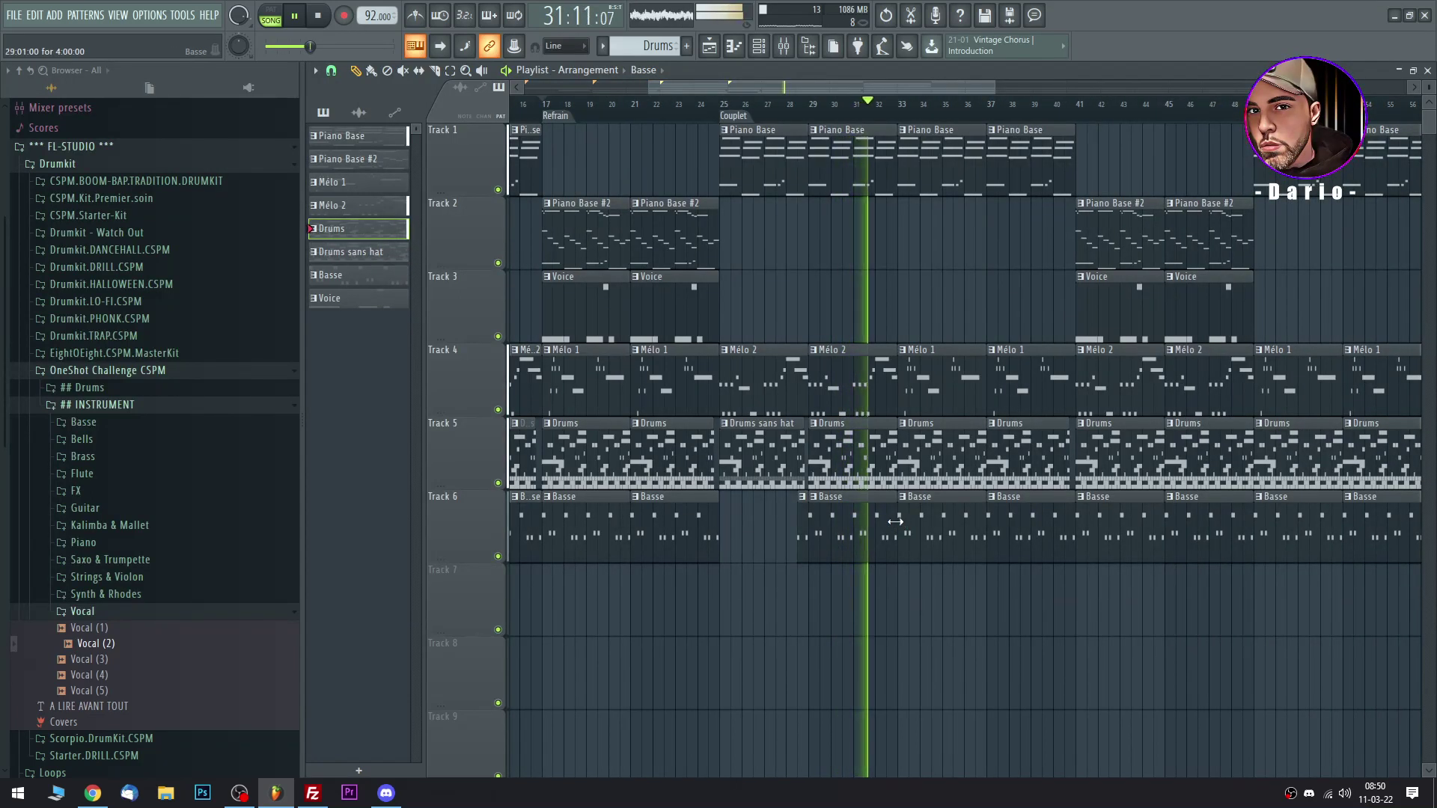
left_click_drag(897, 521, 887, 521)
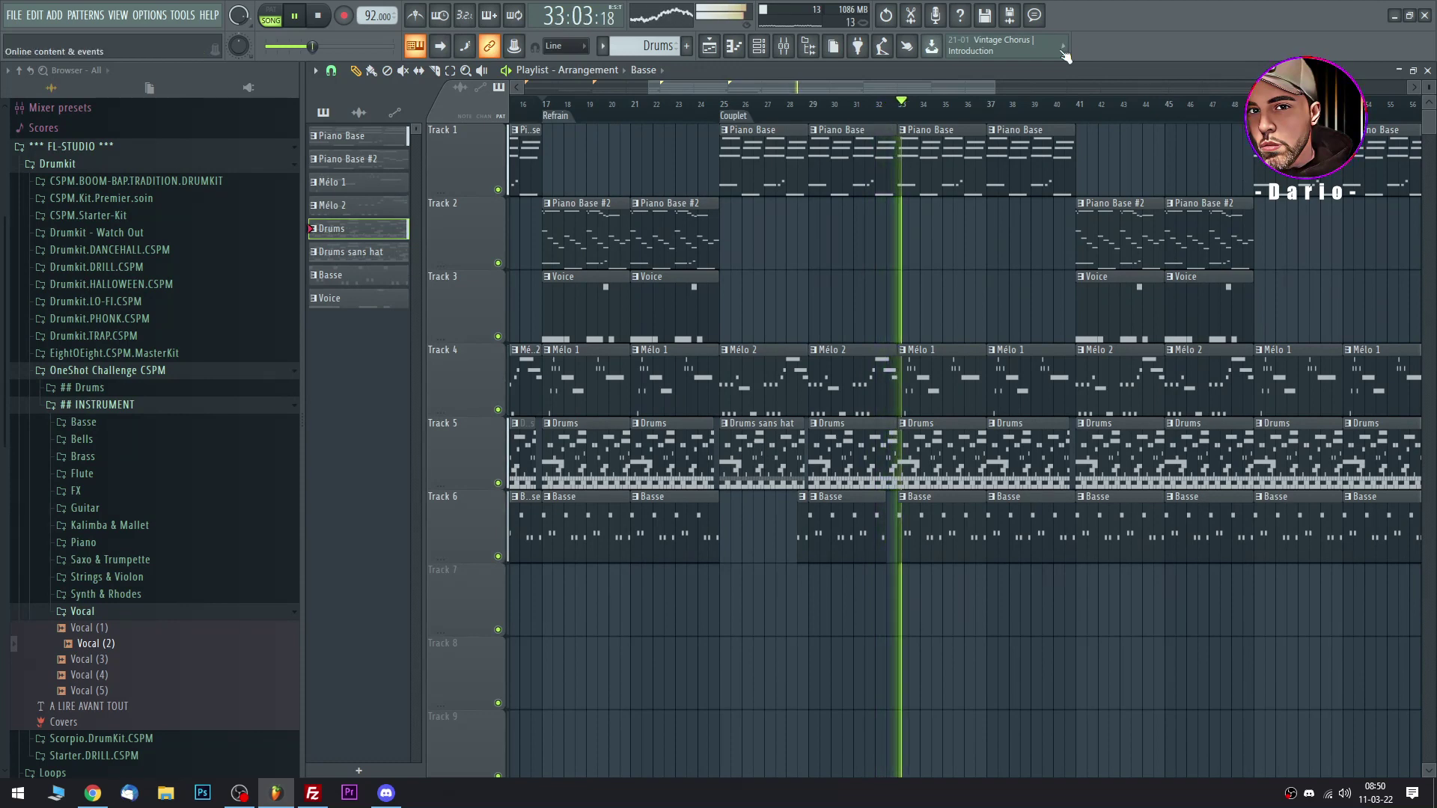
Add a marker named Refrain at bar 41.
left_click_drag(999, 87, 1092, 104)
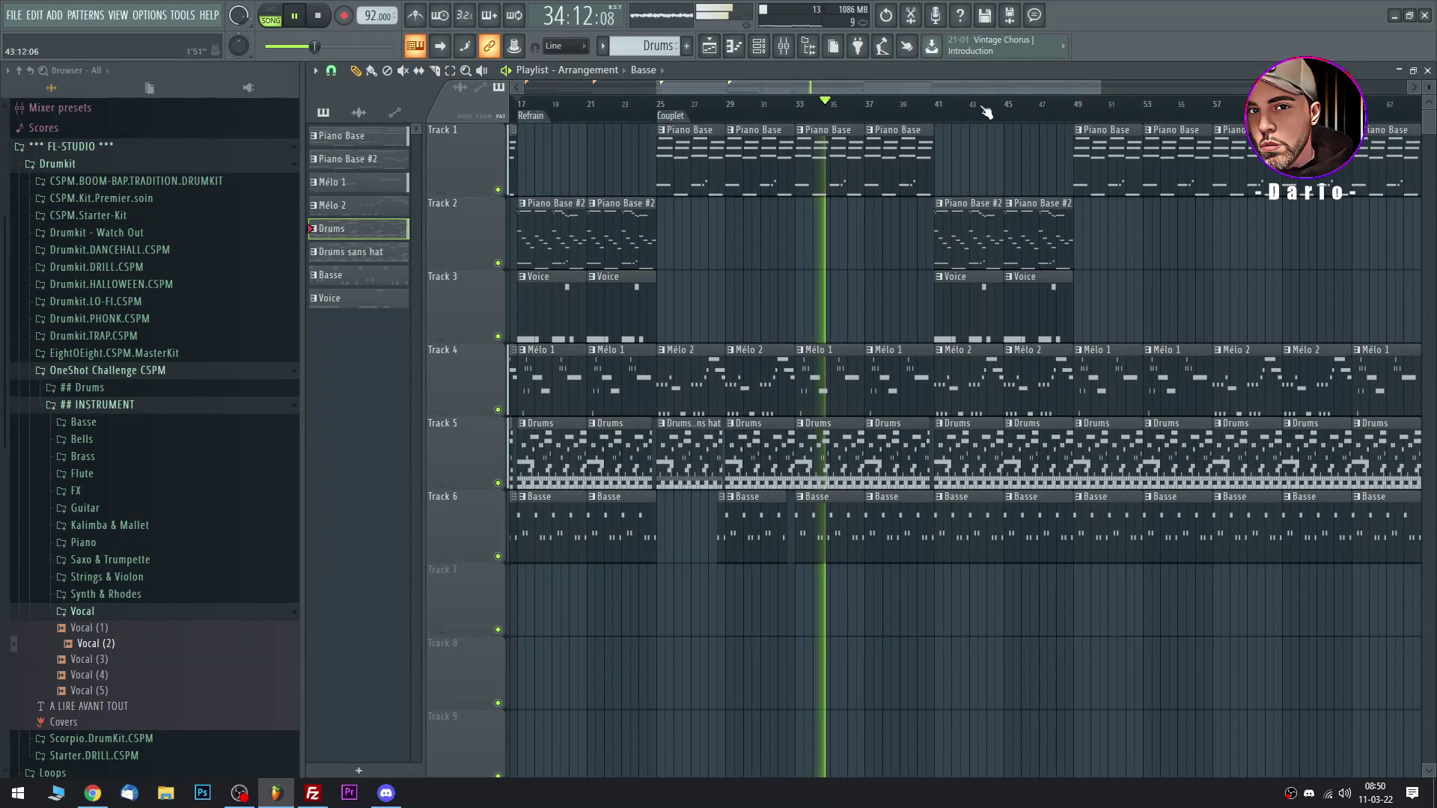
right_click(937, 120)
left_click(945, 125)
type("Refrain")
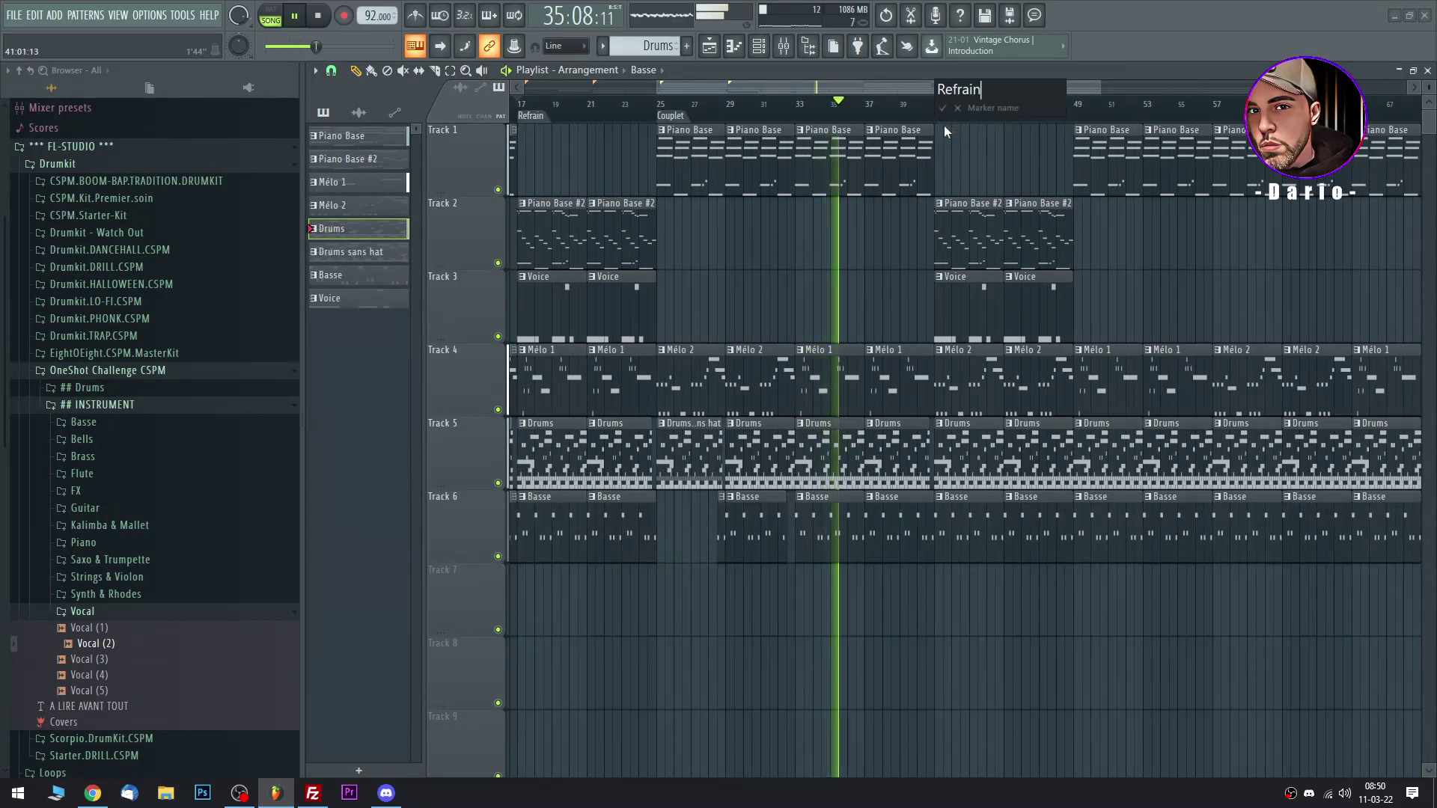
key("Return")
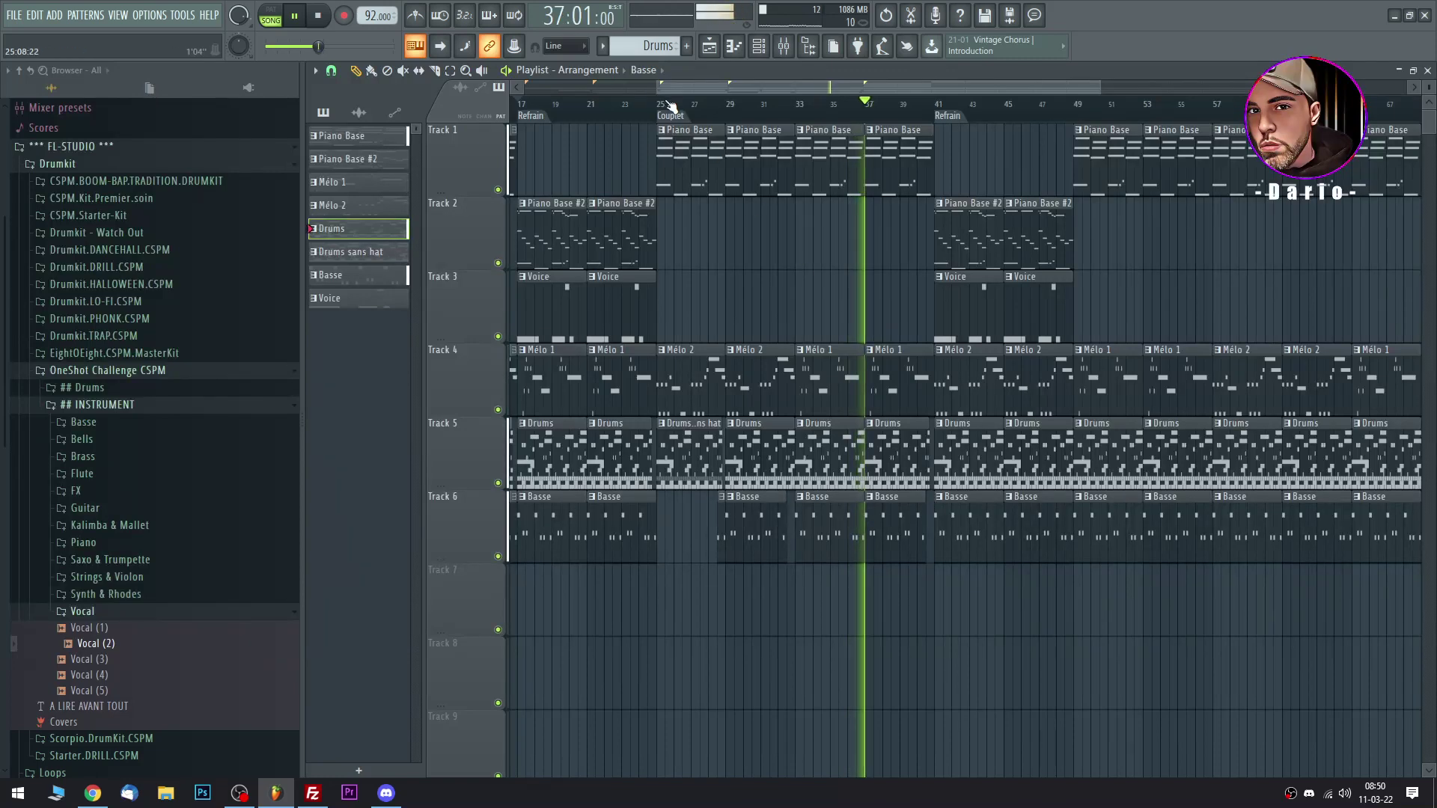
Shorten the bar 21 Basse clip on Track 6 so it ends just before bar 25.
left_click_drag(657, 88, 844, 97)
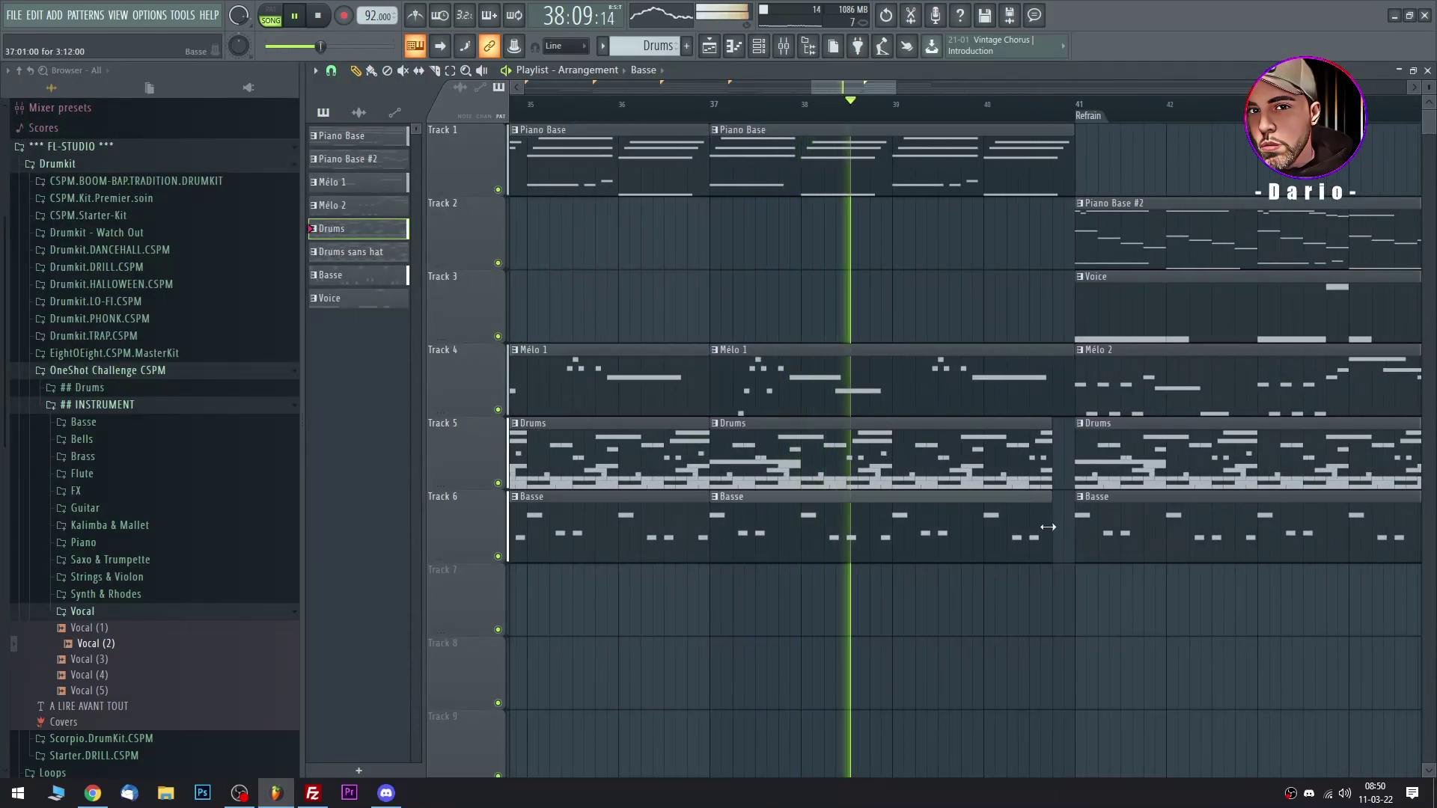
left_click_drag(894, 85, 747, 91)
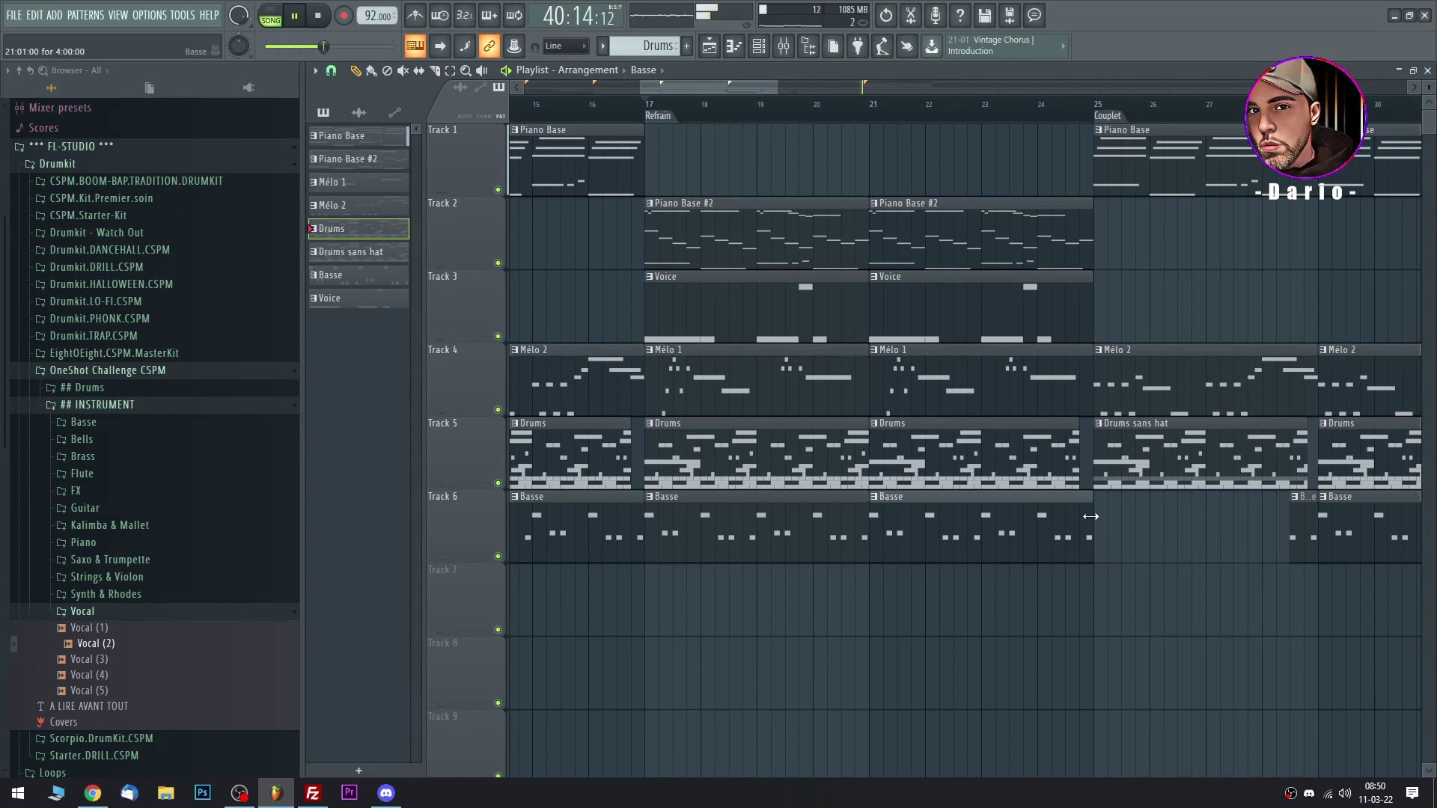
mouse_move(777, 86)
left_mouse_down()
mouse_move(991, 79)
mouse_move(793, 93)
left_mouse_up()
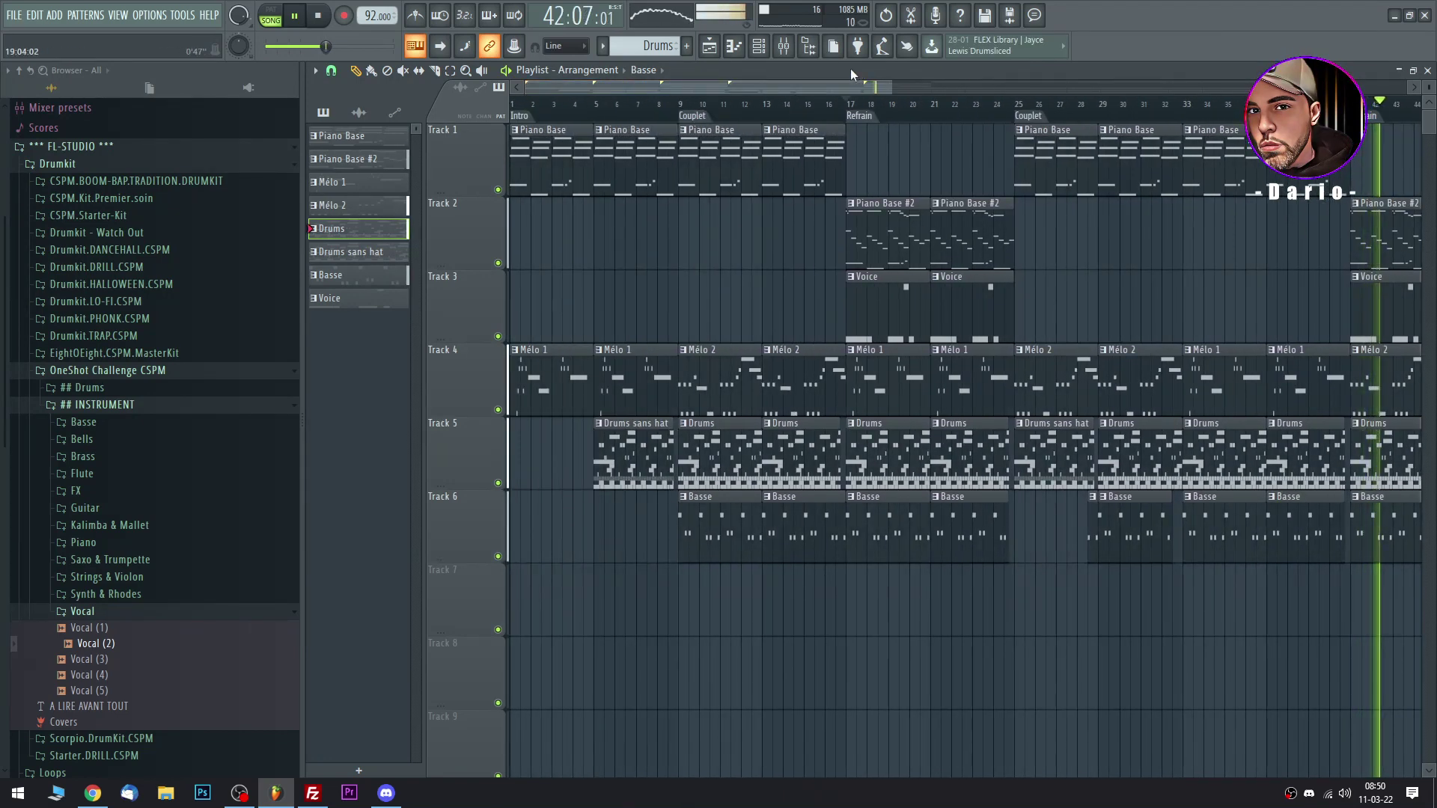
Delete every clip from bar 49 onward across all tracks.
left_click_drag(888, 87, 639, 97)
scroll(881, 488, "right", 5)
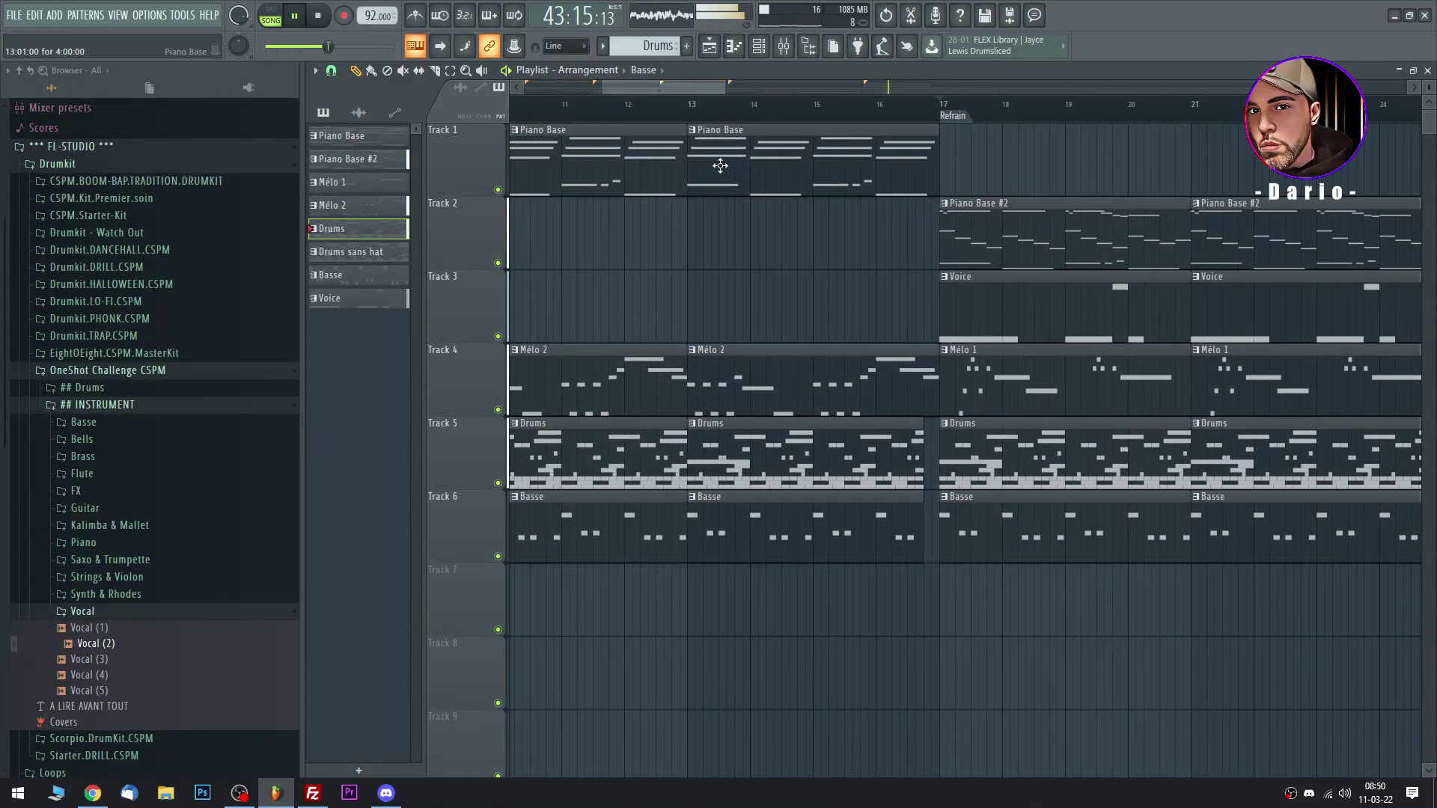
left_click_drag(722, 87, 910, 81)
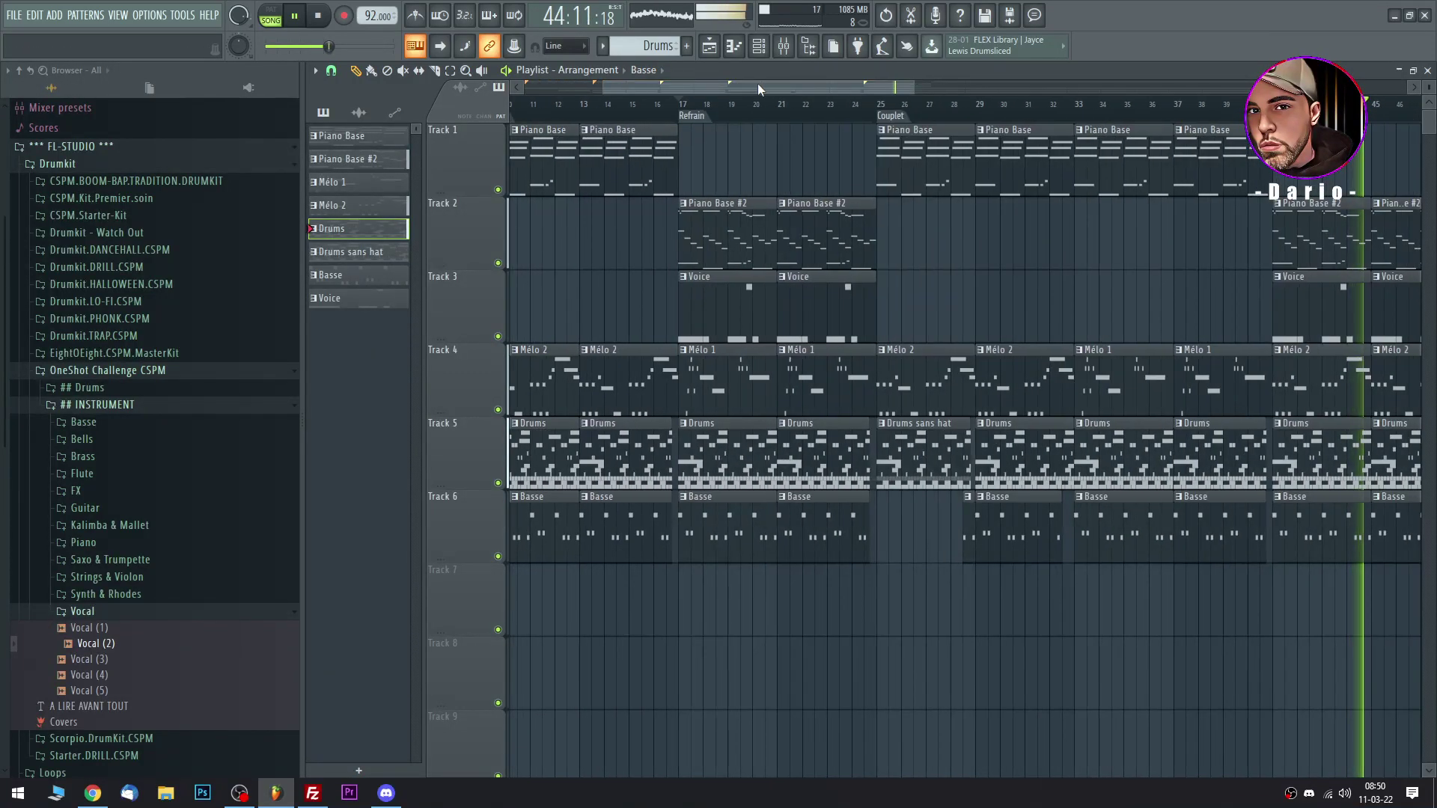
left_click_drag(757, 85, 452, 89)
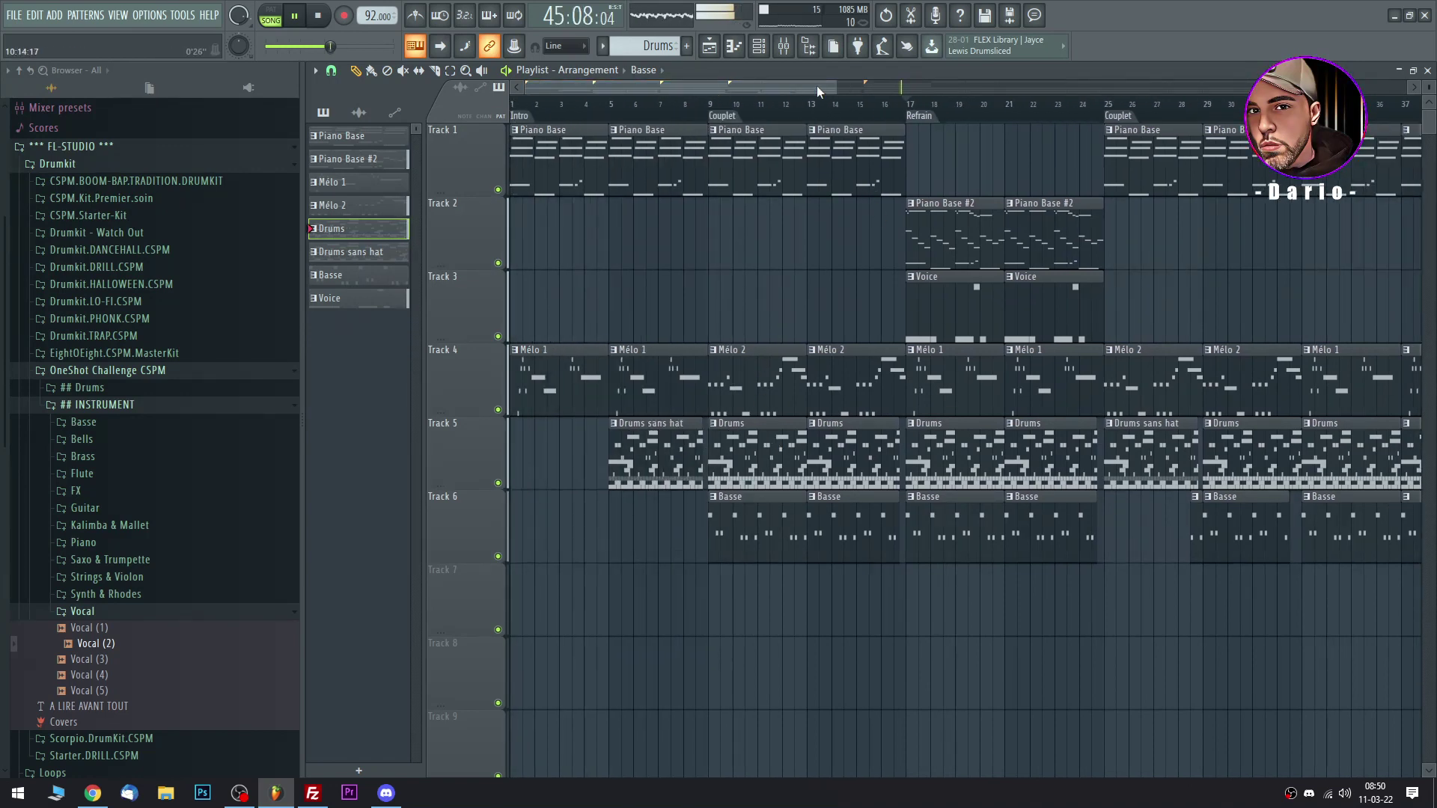
left_click_drag(832, 86, 1426, 88)
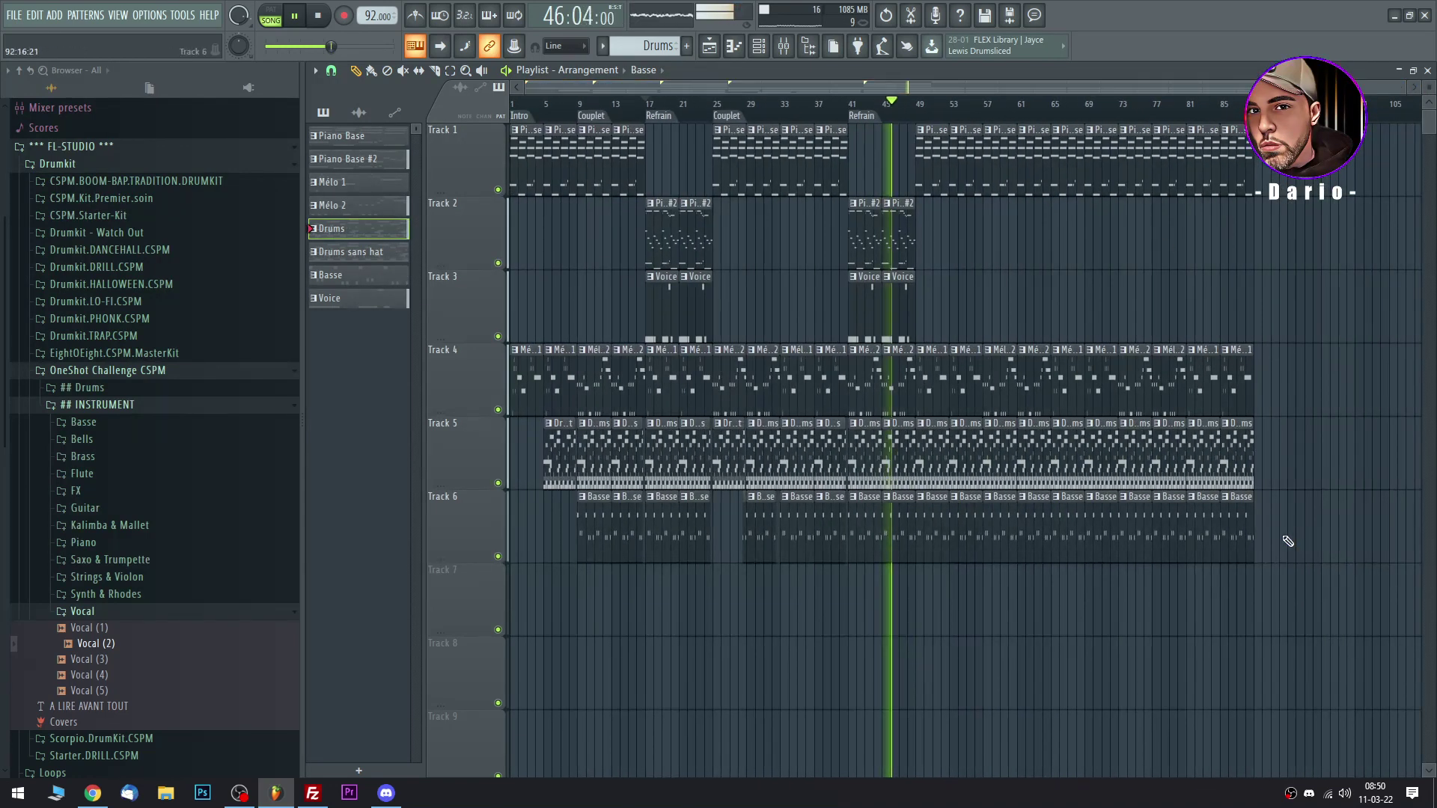
mouse_move(1246, 529)
left_mouse_down()
mouse_move(1210, 384)
mouse_move(1160, 363)
left_mouse_up()
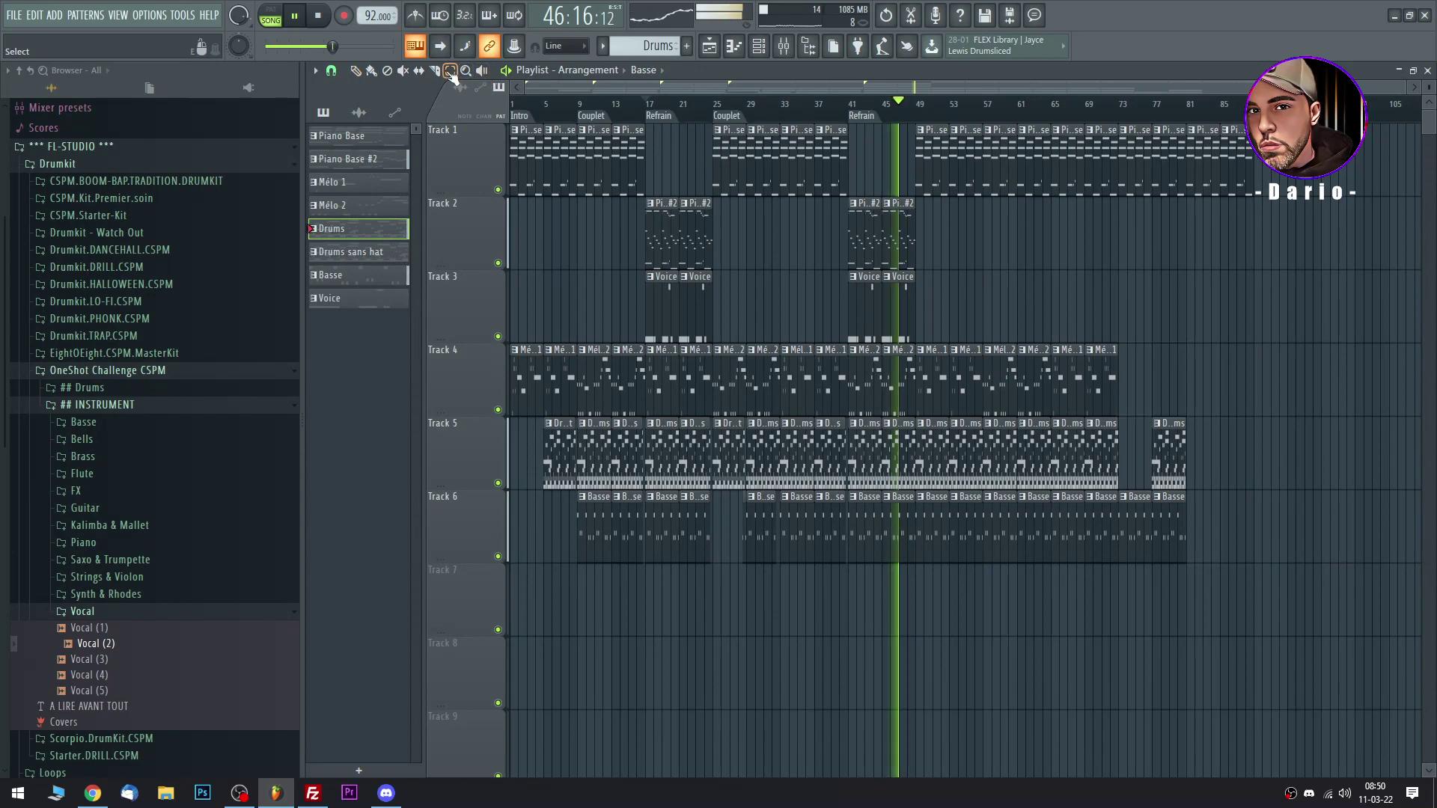
left_click_drag(1336, 597, 919, 120)
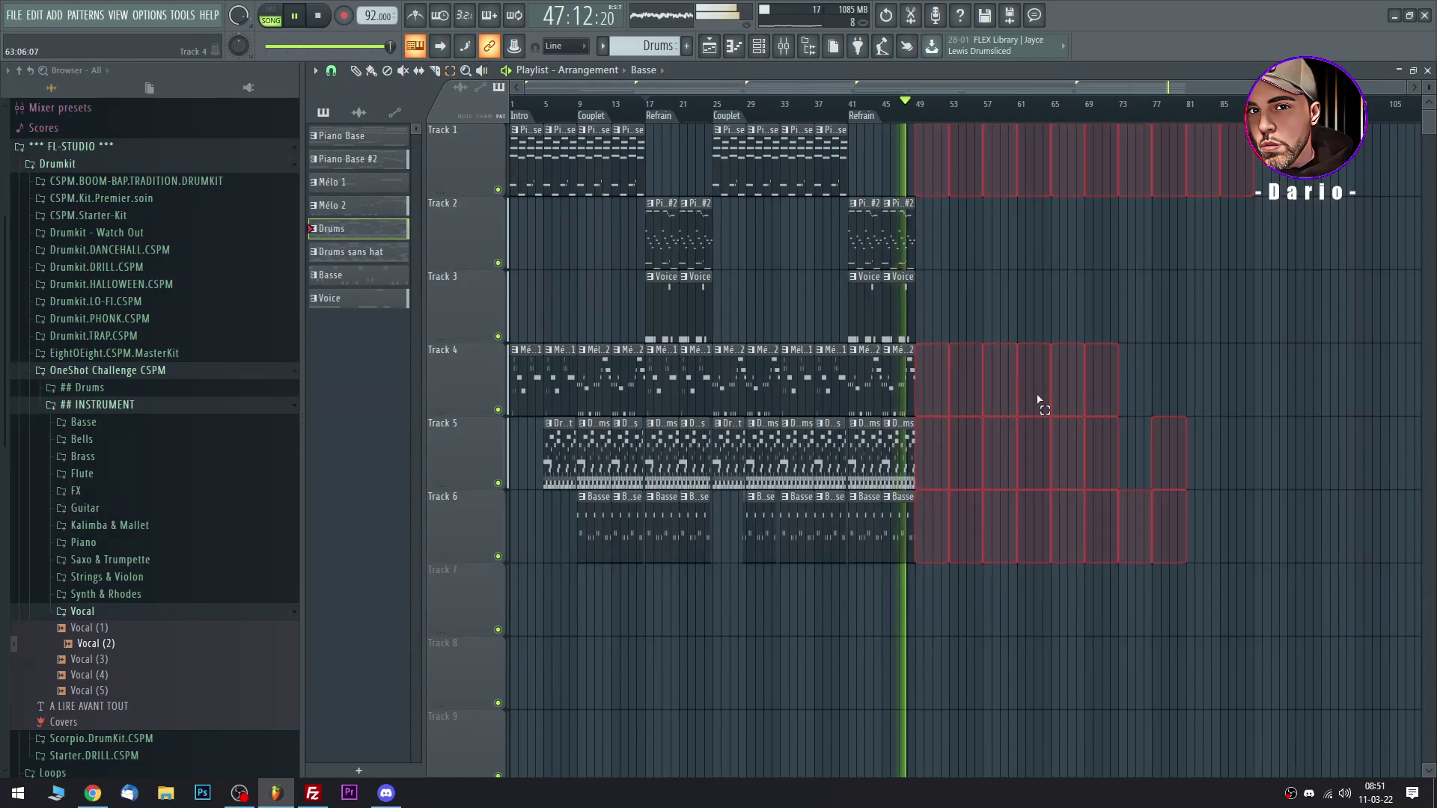
key("Delete")
Duplicate the couplet and refrain clips of bars 25 to 48 so the copy starts at bar 49.
left_click_drag(1032, 632, 717, 120)
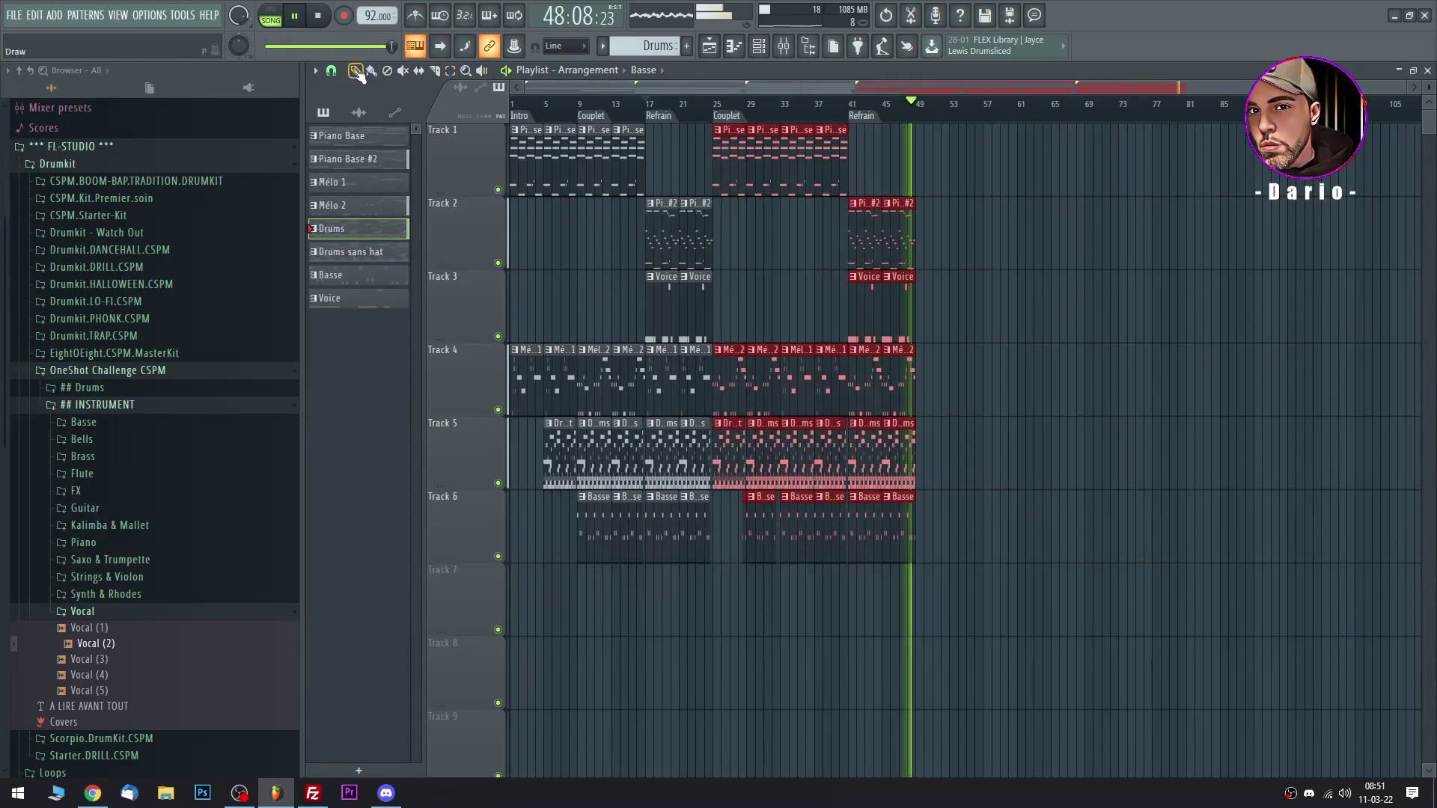
key("ctrl+b")
left_click(1113, 142)
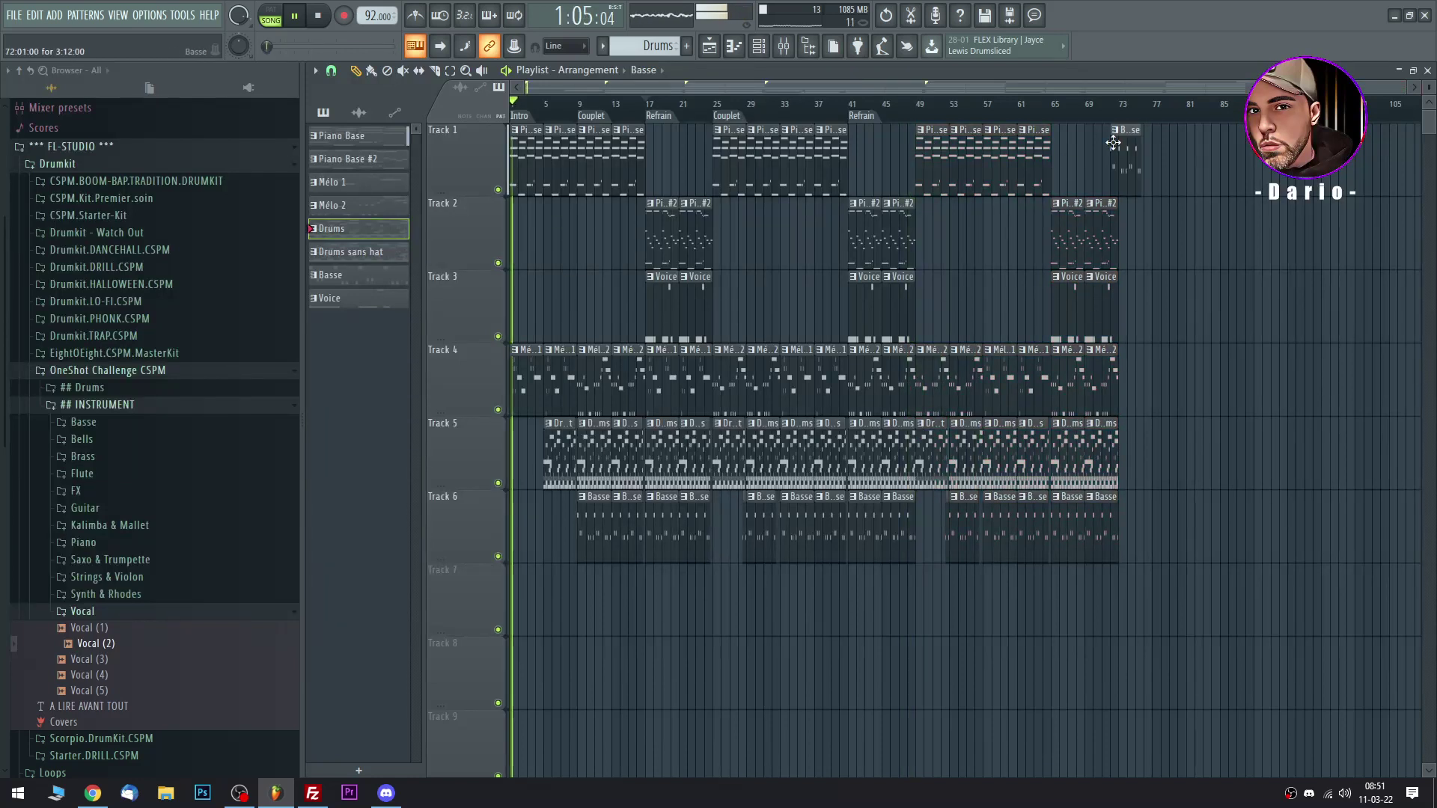
left_click(923, 116)
right_click(1133, 159)
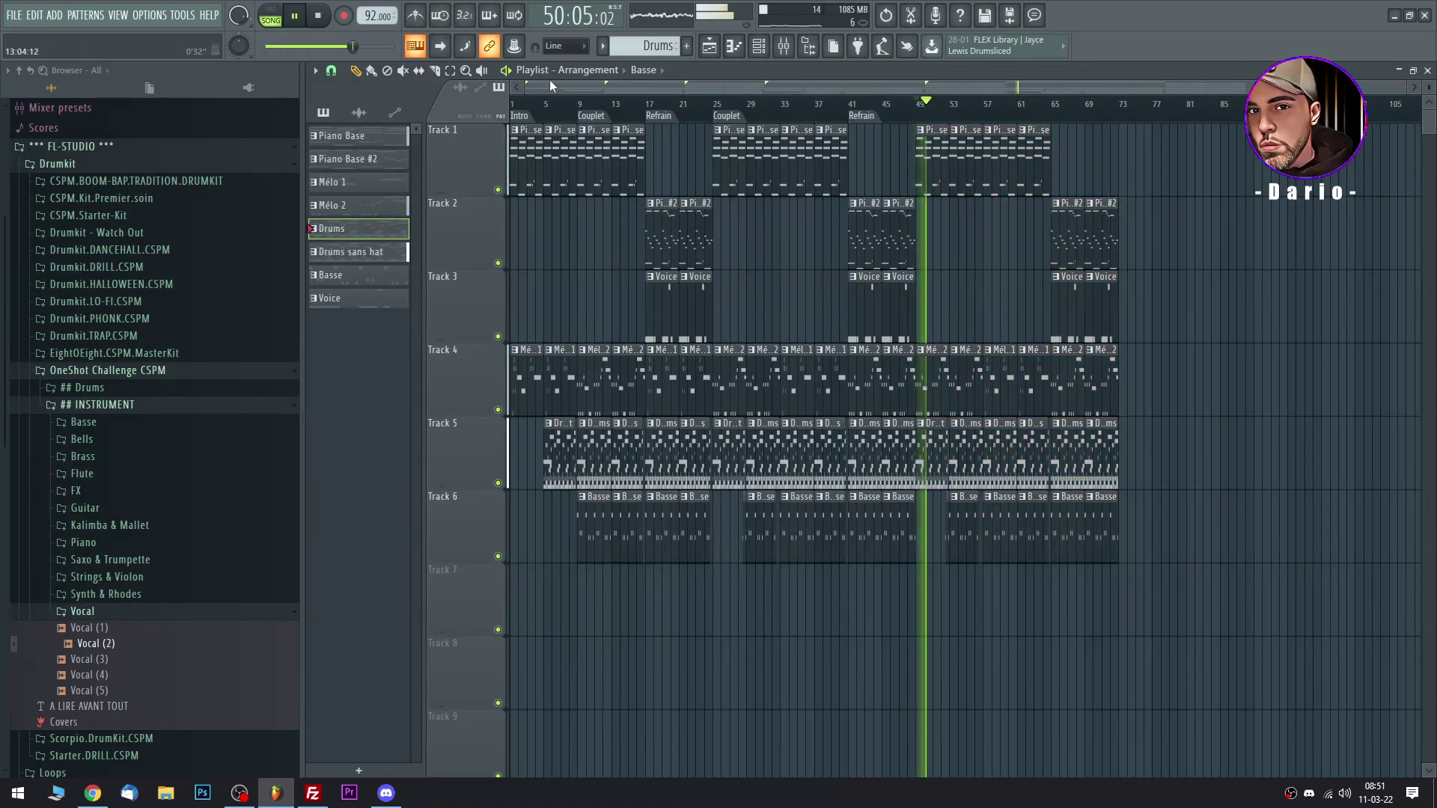
Remove the Track 4 melody clip at bar 49 and replay the song from there.
key("space")
key("space")
left_click_drag(528, 85, 912, 87)
right_click(677, 380)
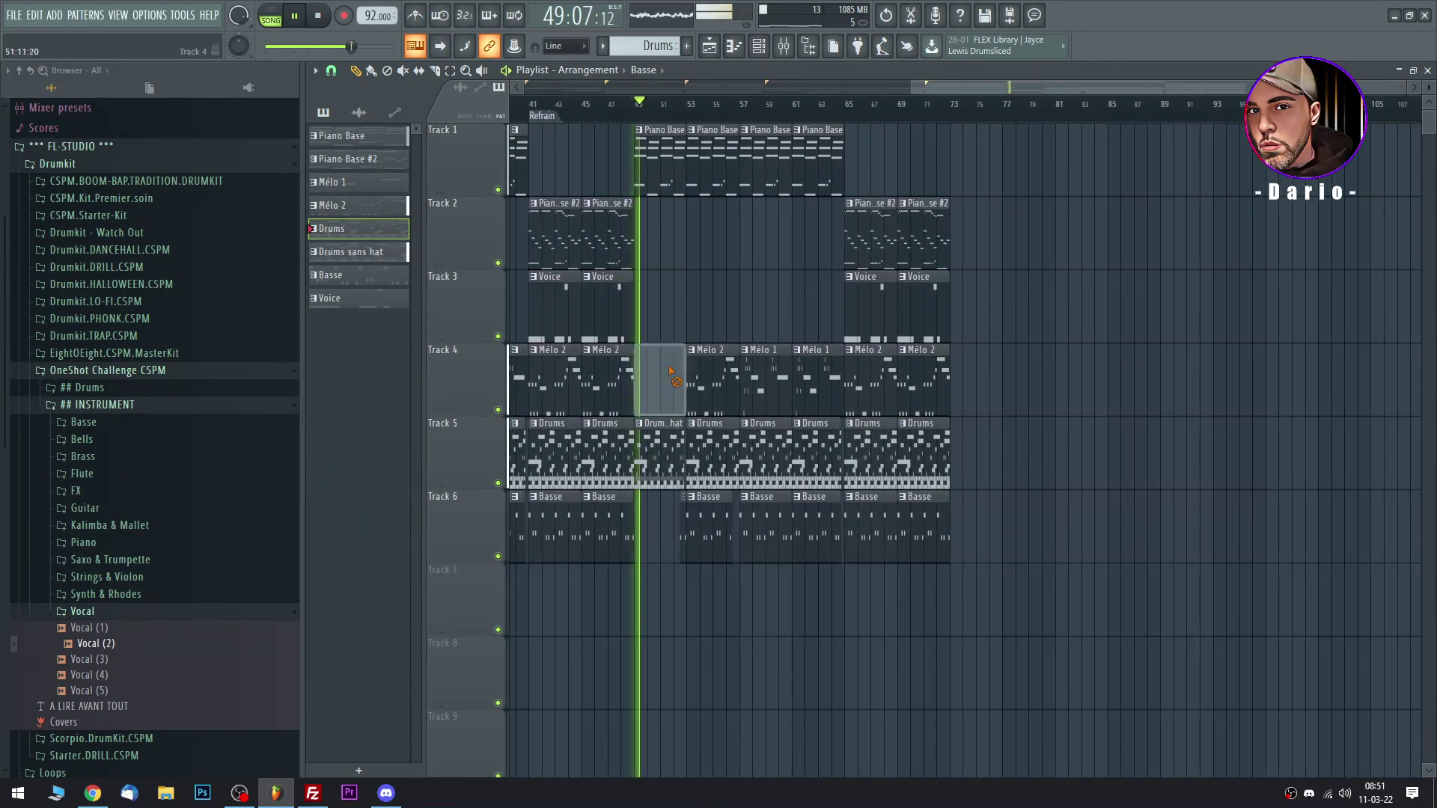
key("space")
key("space")
Add a marker named Couplet at bar 49.
scroll(753, 454, "left", 4)
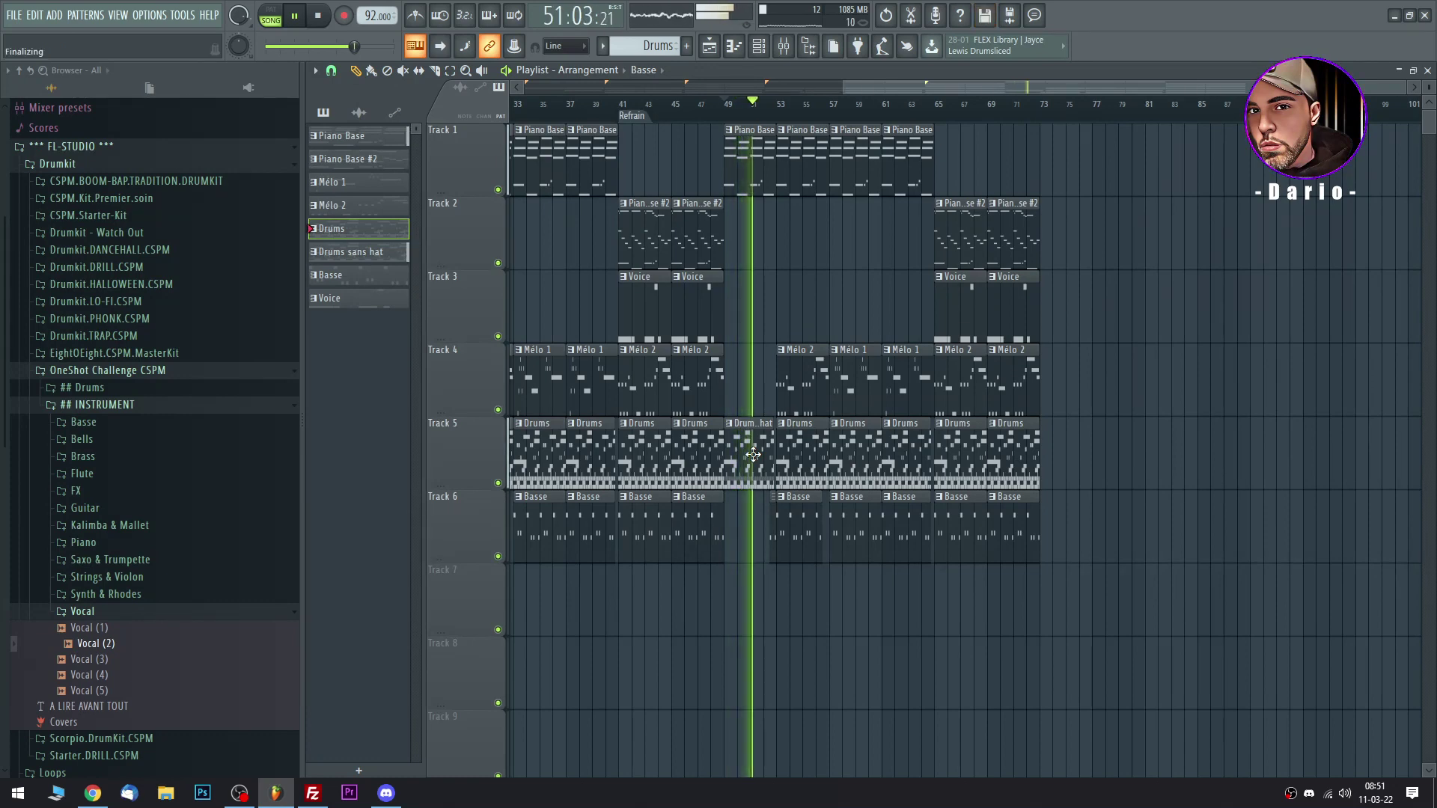
right_click(731, 116)
left_click(734, 131)
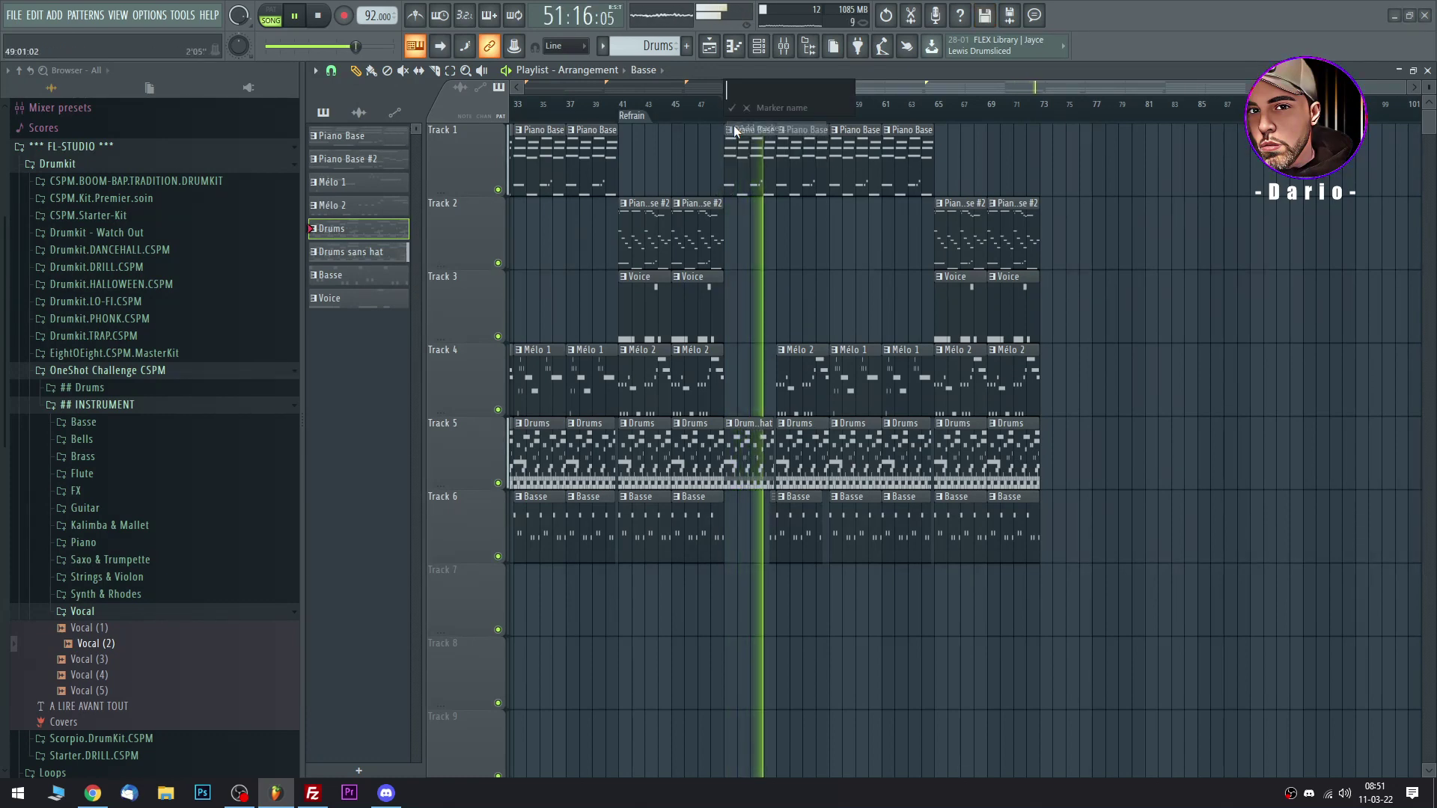
type("Couplet")
key("Return")
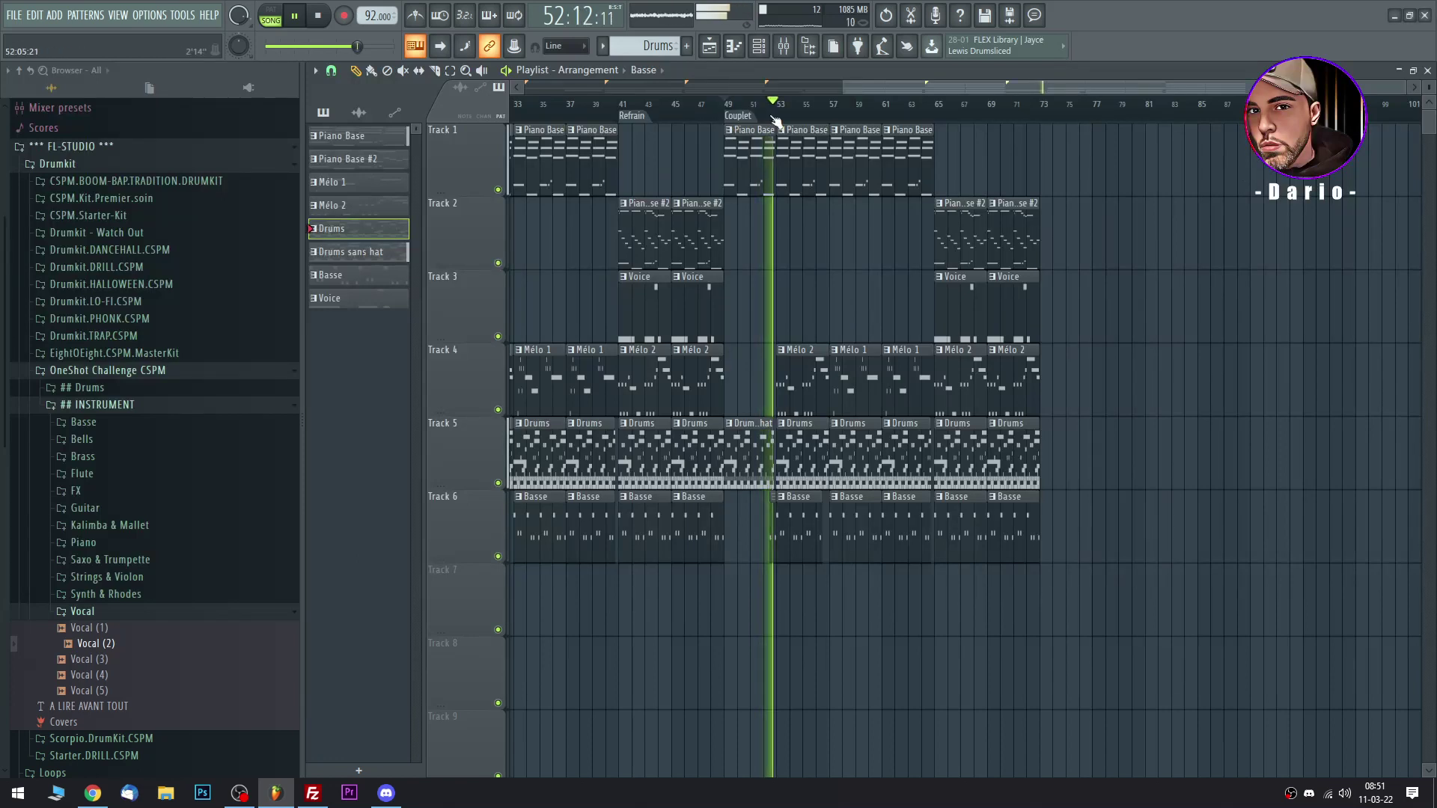
Add a marker named Refrain at bar 65.
right_click(944, 119)
left_click(943, 126)
type("Refrain")
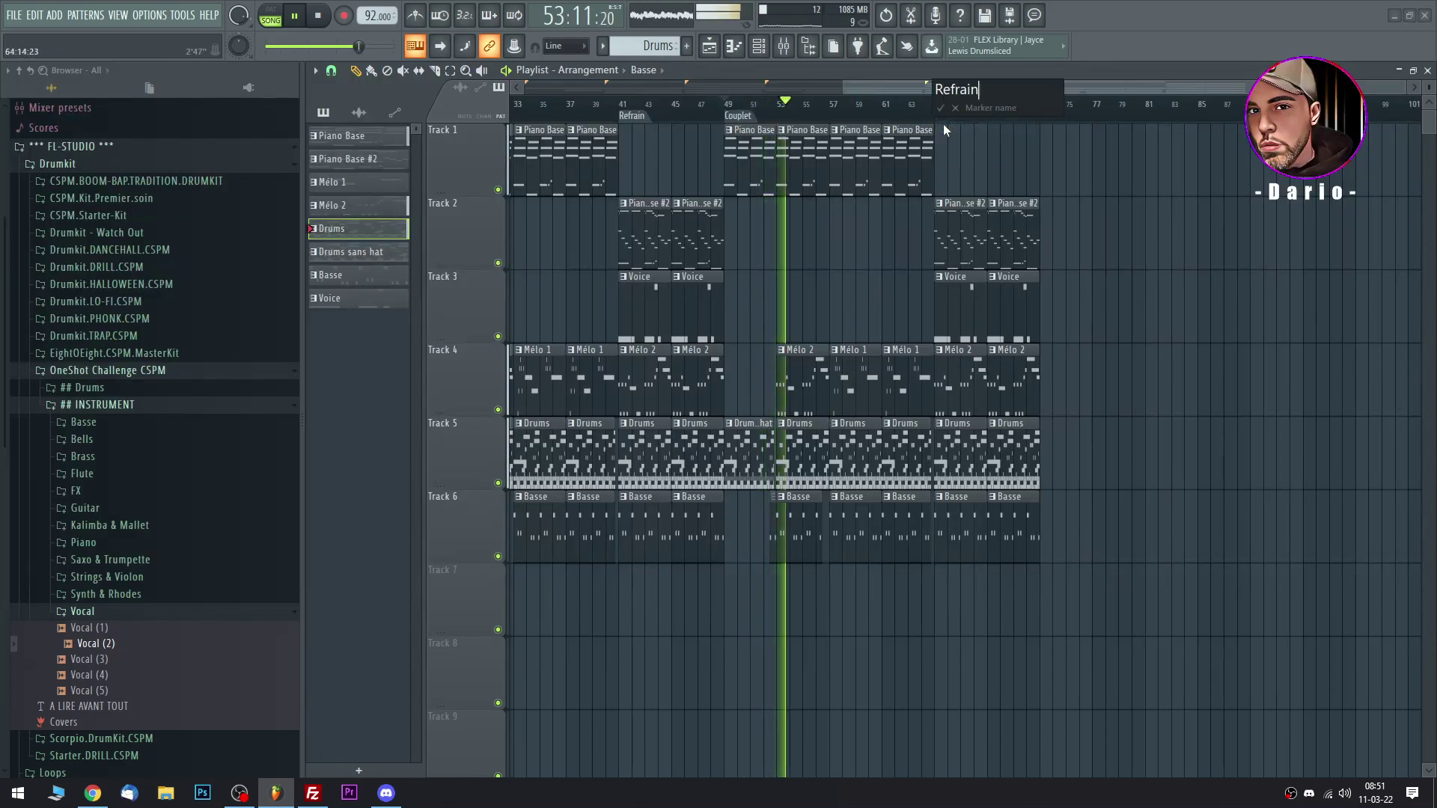
key("Return")
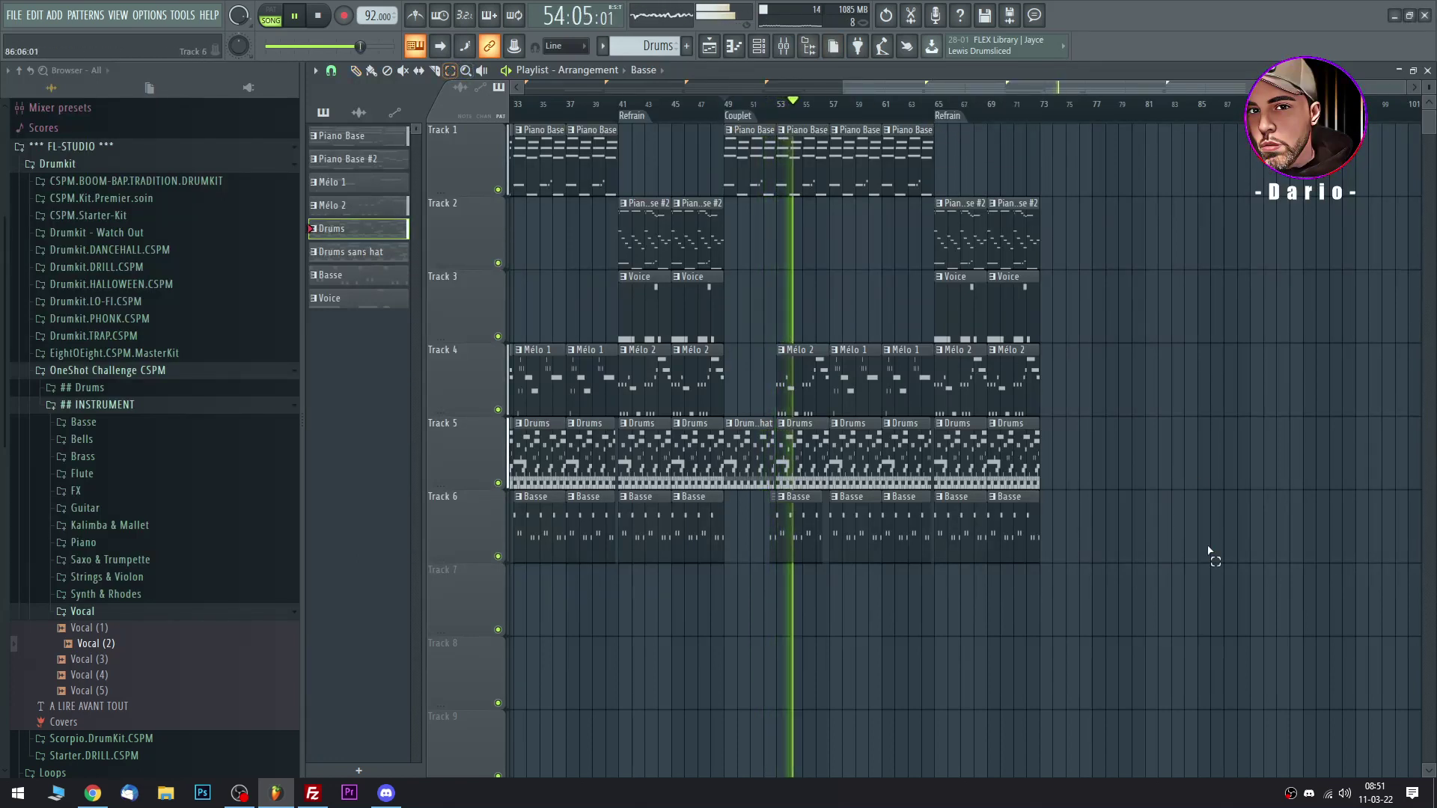
Duplicate the last refrain's clips to bar 73 and add a marker named End there.
mouse_move(1170, 595)
left_mouse_down()
mouse_move(995, 249)
mouse_move(966, 247)
mouse_move(1084, 226)
mouse_move(1057, 226)
left_mouse_up()
left_click(1248, 234)
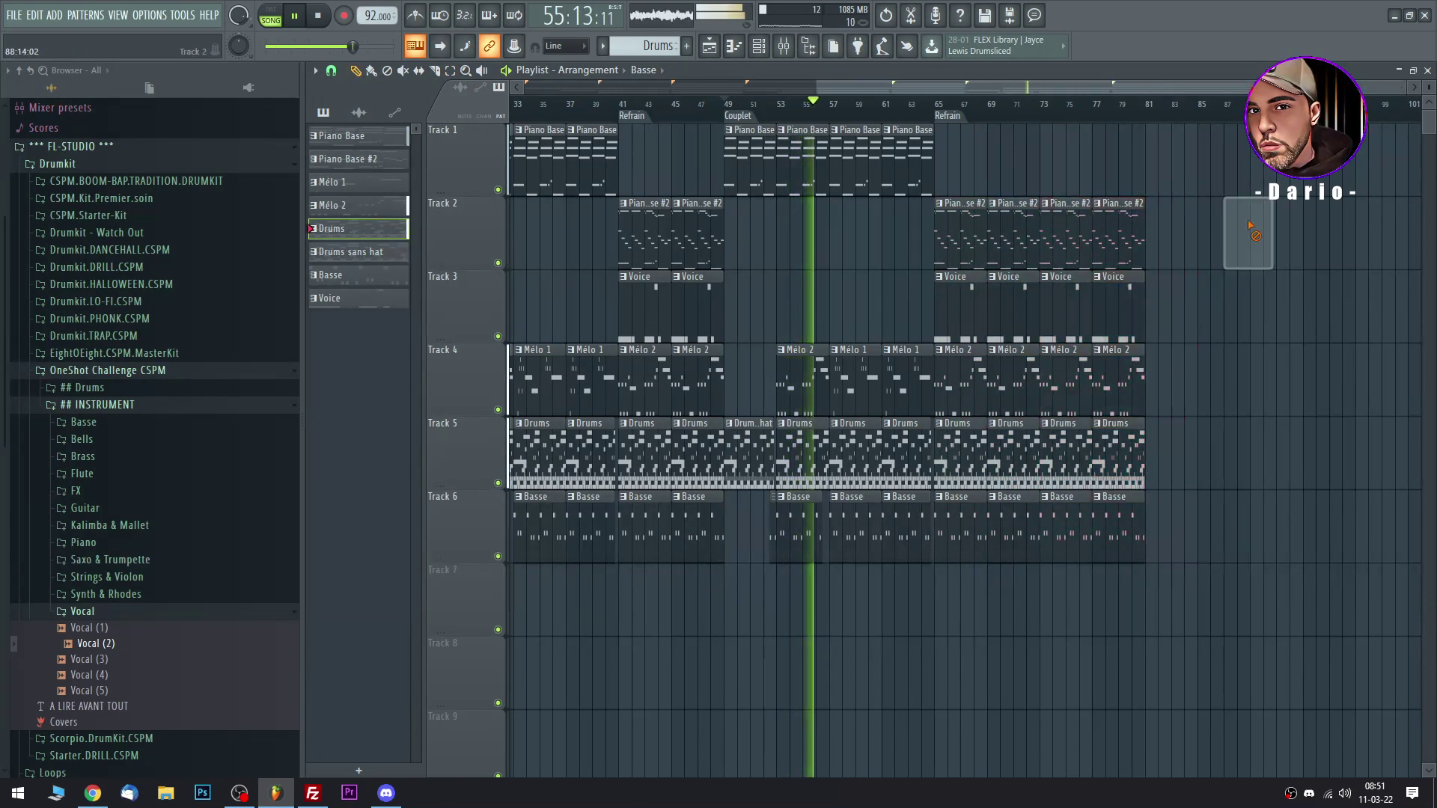
right_click(1048, 120)
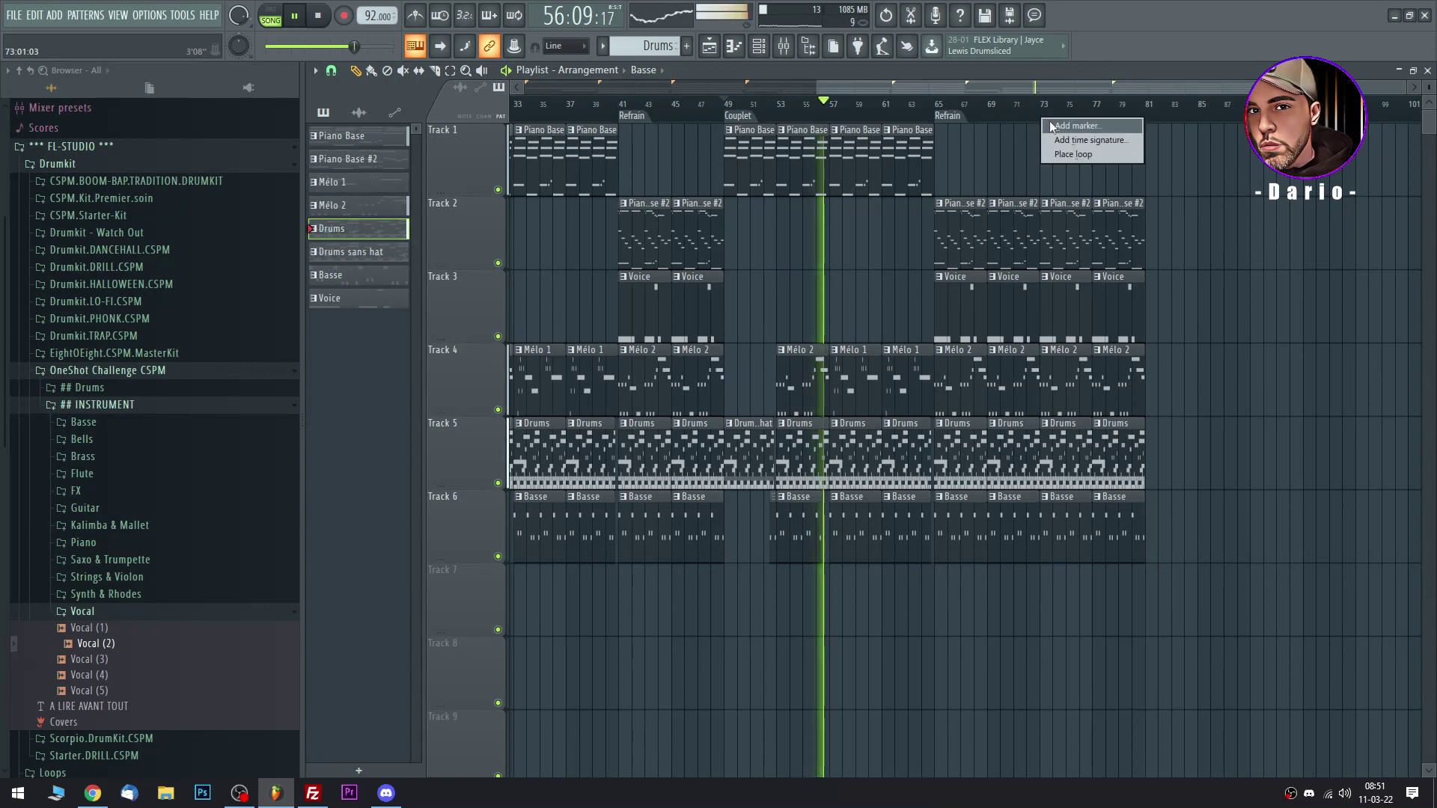
left_click(1062, 127)
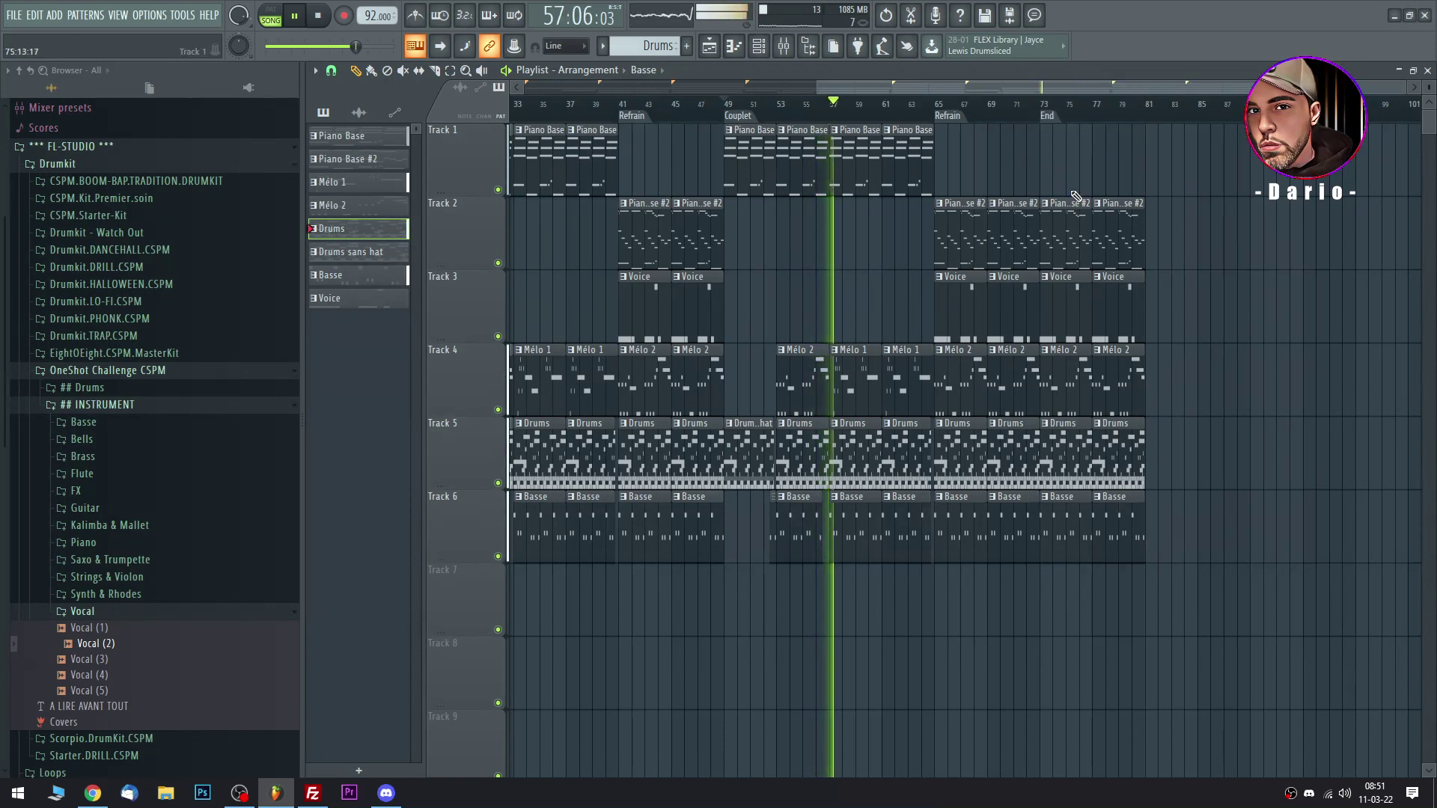
Remove the Drums clips at bars 73 and 77 and the Basse clip at bar 77, keeping the bar 73 Basse clip.
right_click(1082, 464)
right_click(1119, 457)
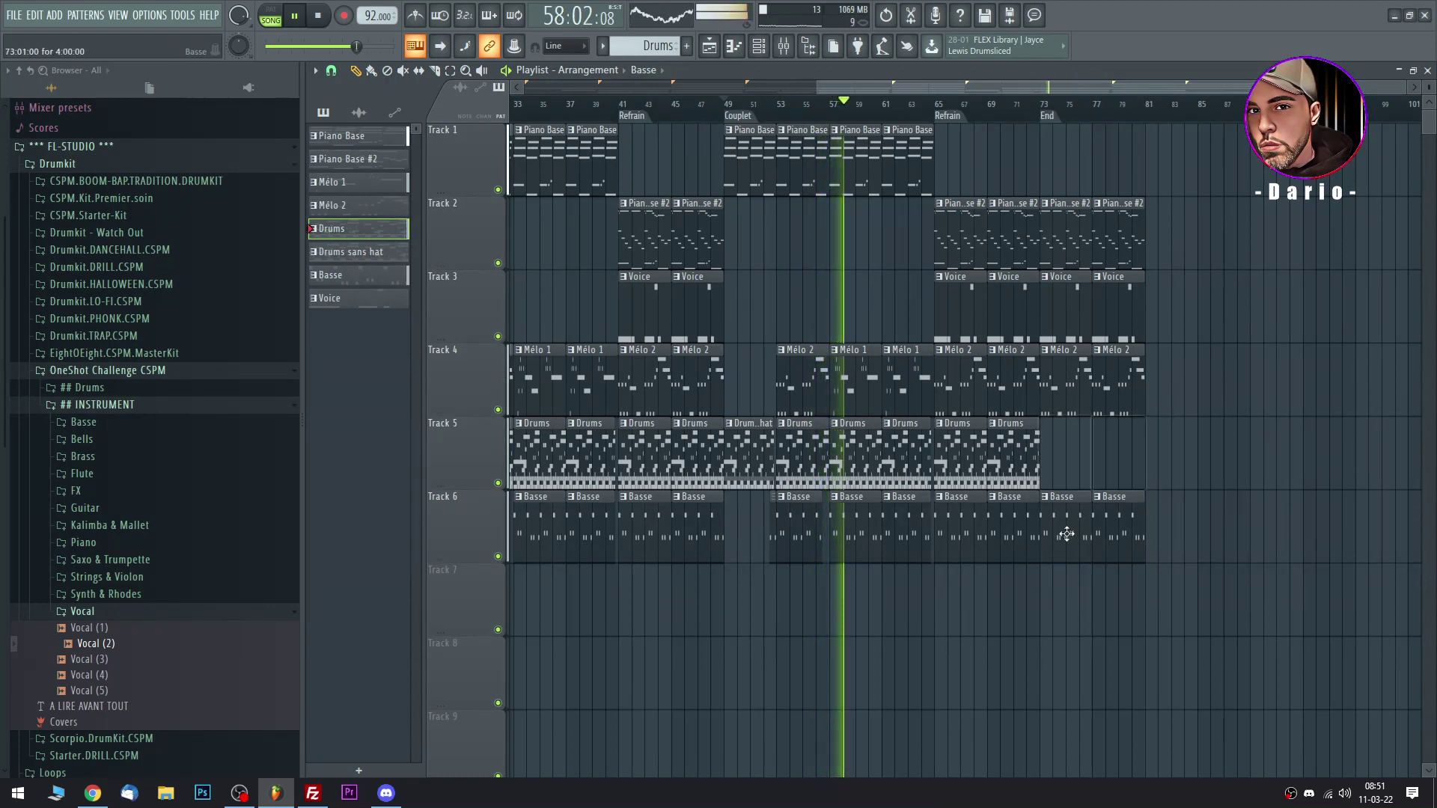
right_click(1078, 539)
right_click(1120, 535)
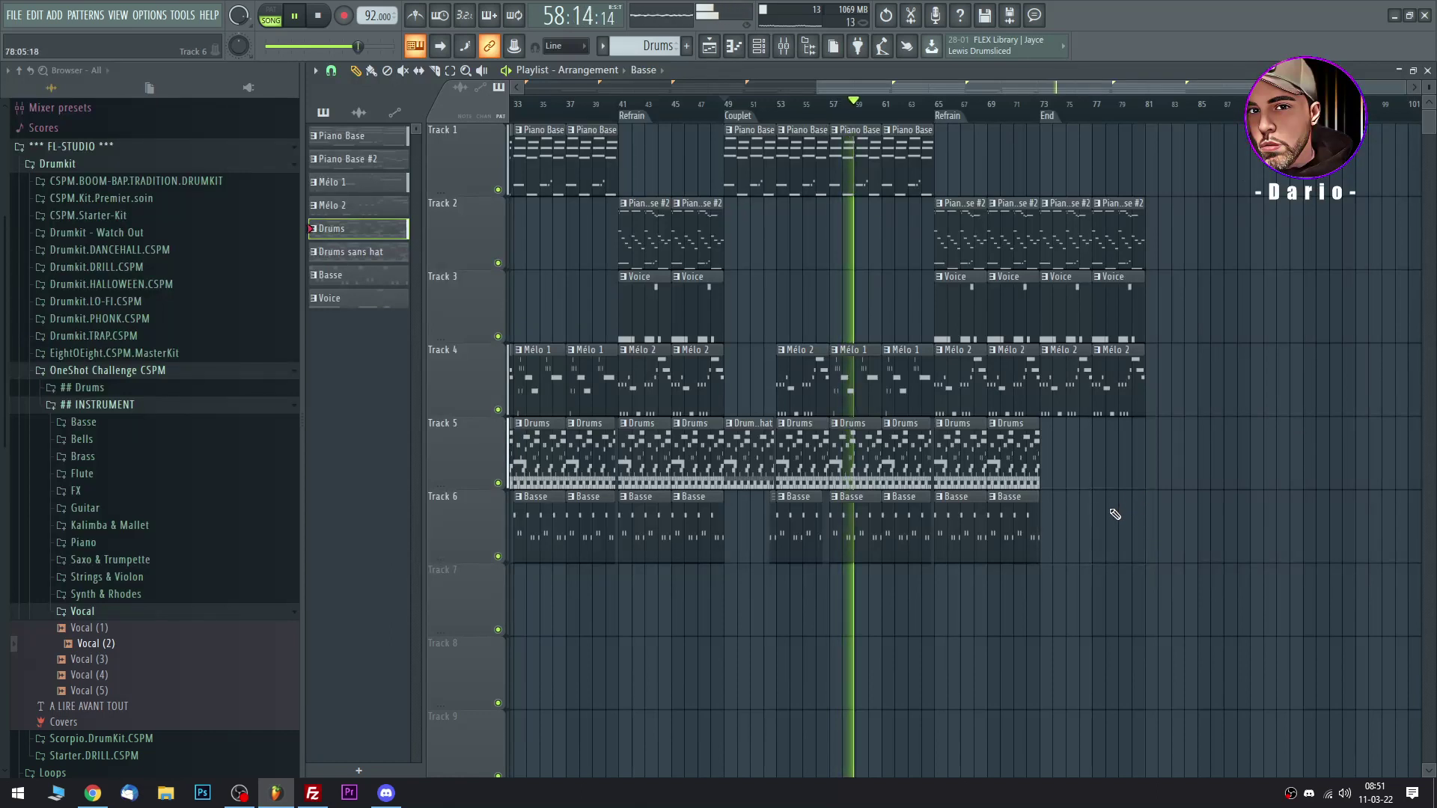
left_click(1044, 524)
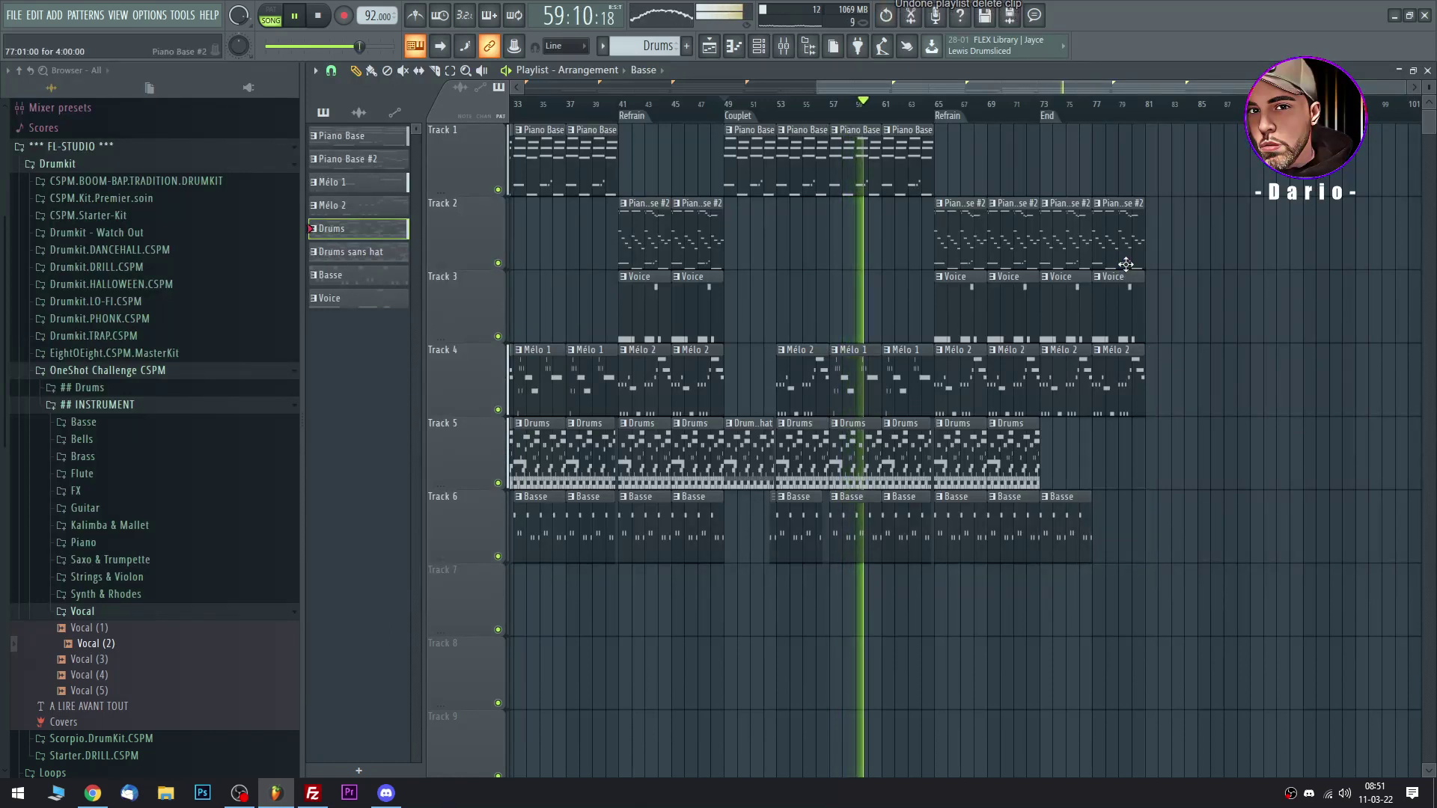
Extend the bar 77 Piano Base #2 clip to bar 89 and restart playback from the beginning of the song.
left_click_drag(1145, 236, 1249, 236)
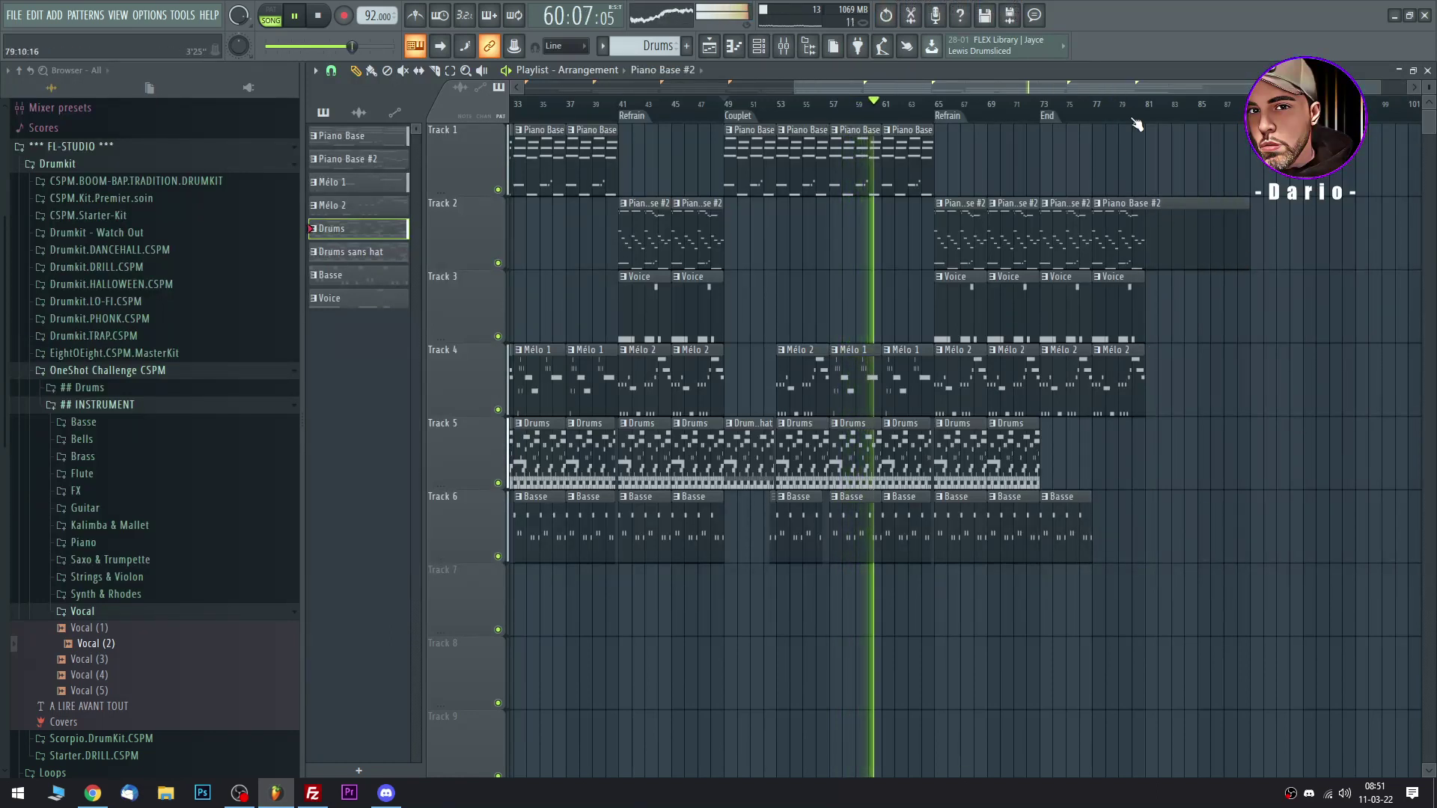
key("space")
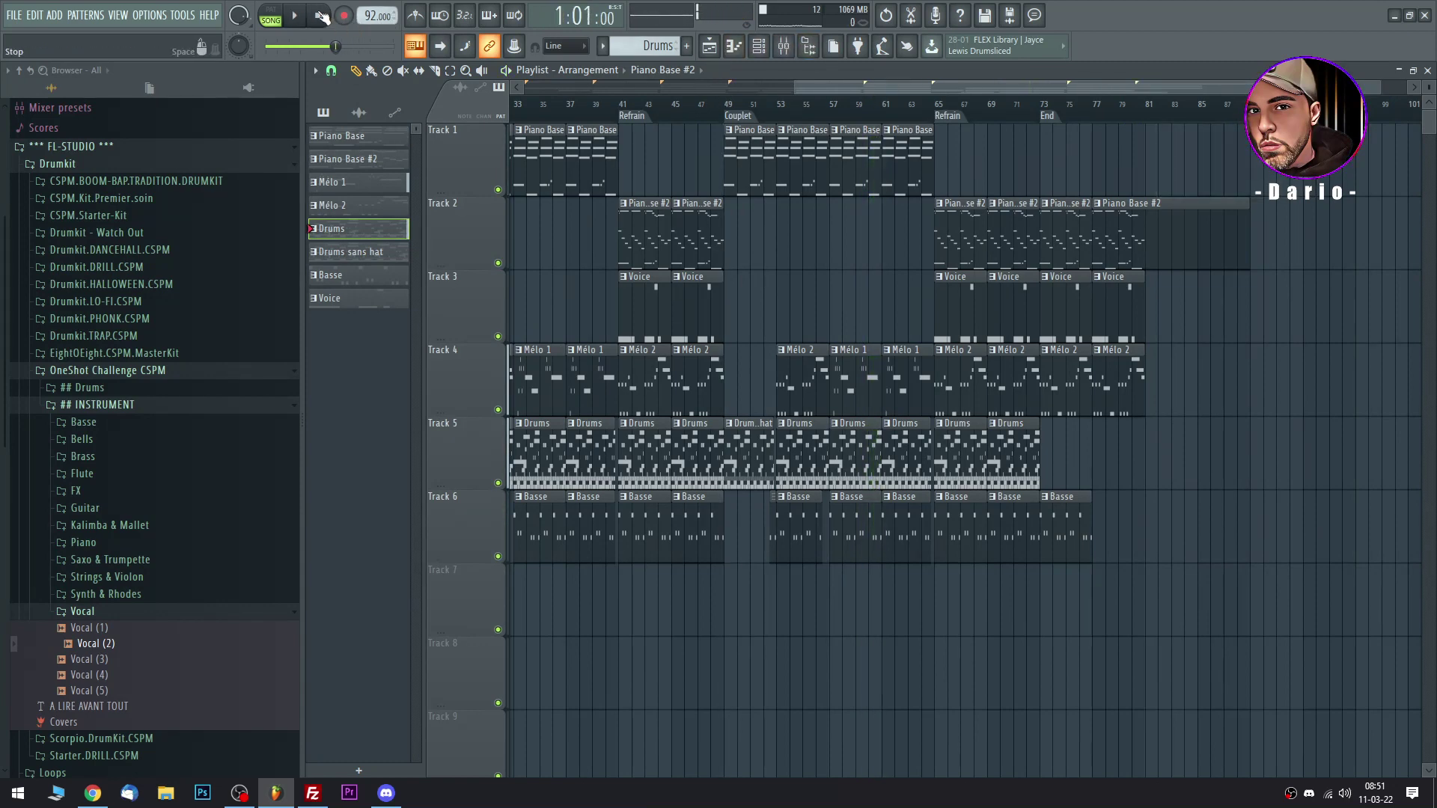
key("space")
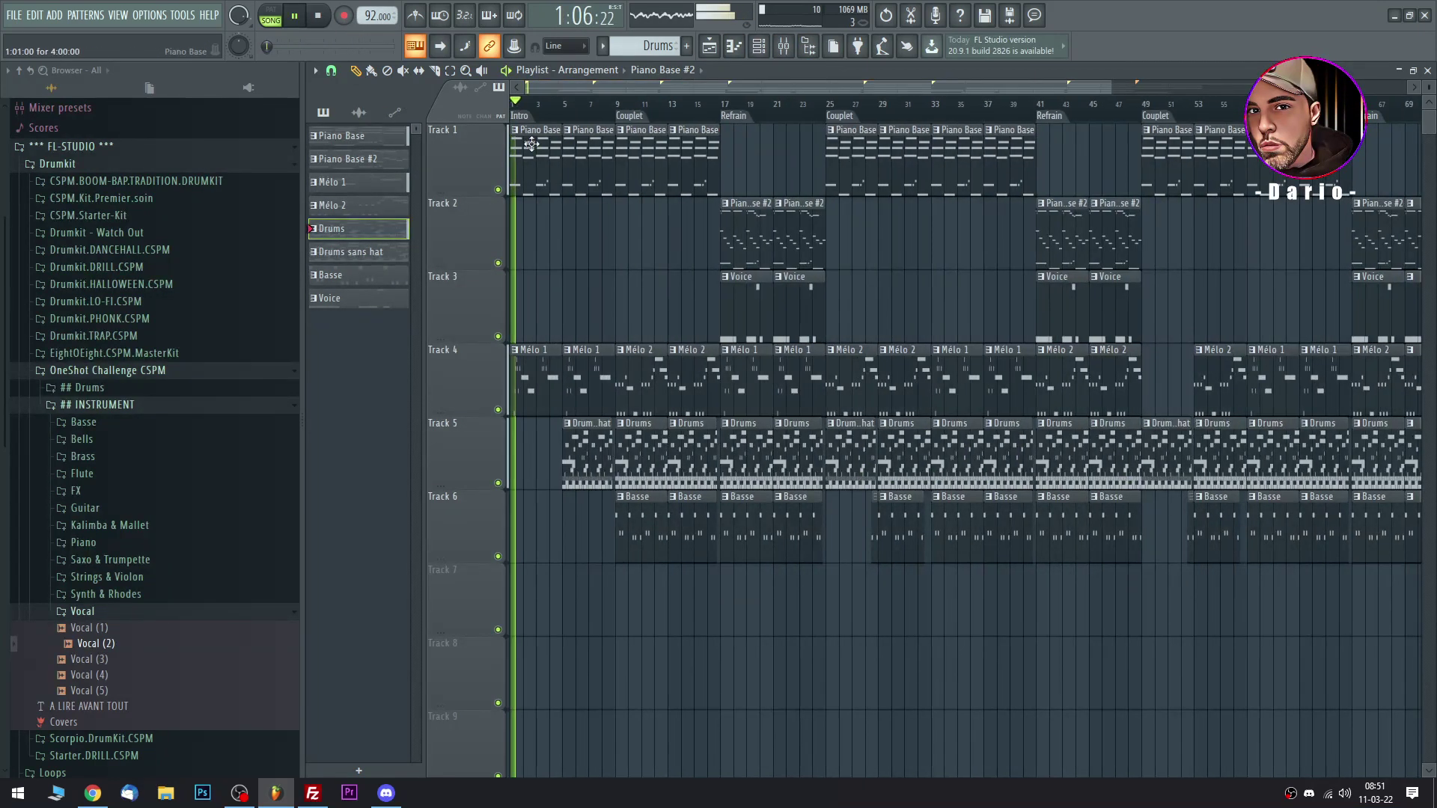
Load Fruity Limiter into effect slot 5 of the Piano mixer track.
key("F9")
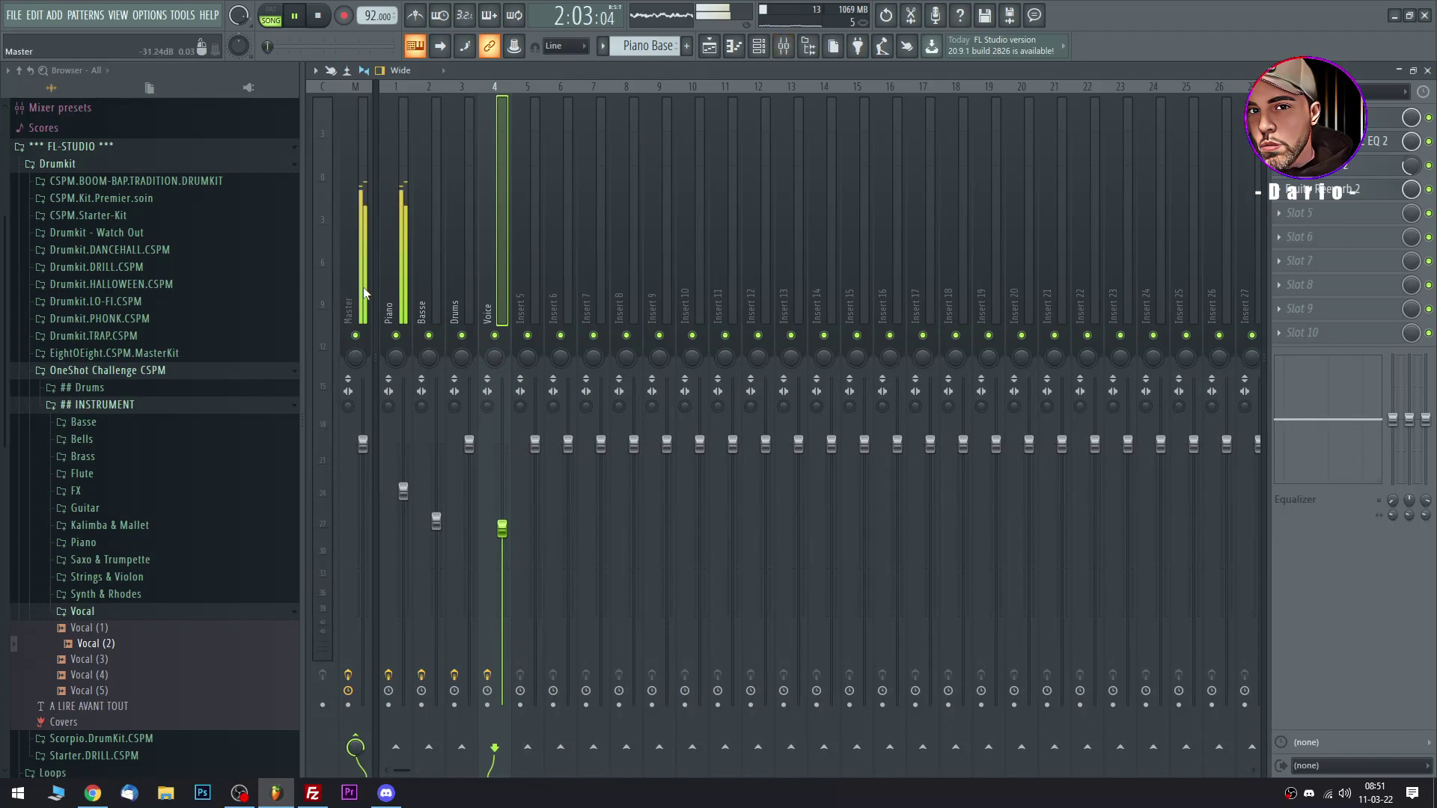
left_click(398, 288)
left_click(1281, 216)
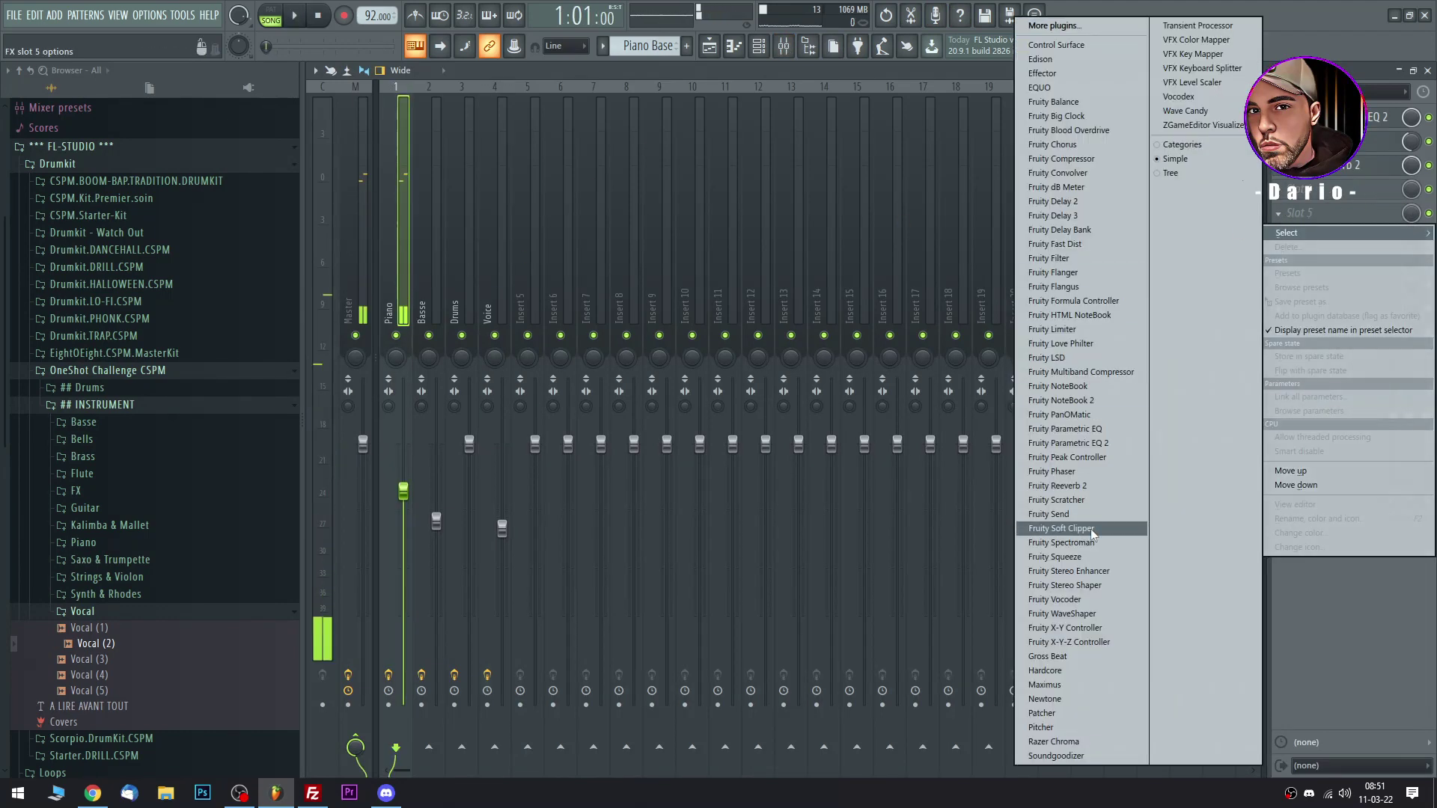
left_click(1084, 331)
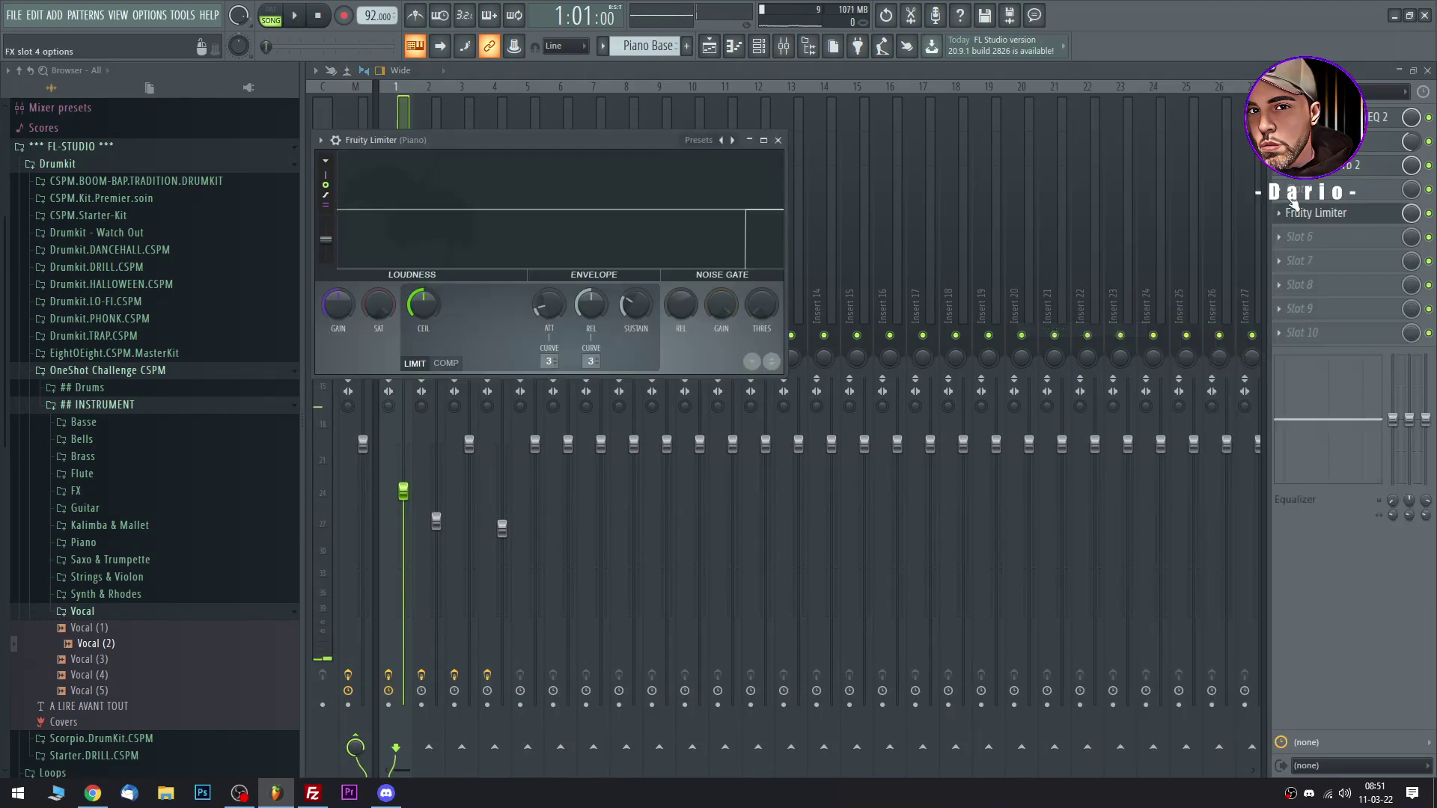
Load Fruity Love Philter into effect slot 4 of the Piano mixer track and close the mixer.
left_click(1292, 210)
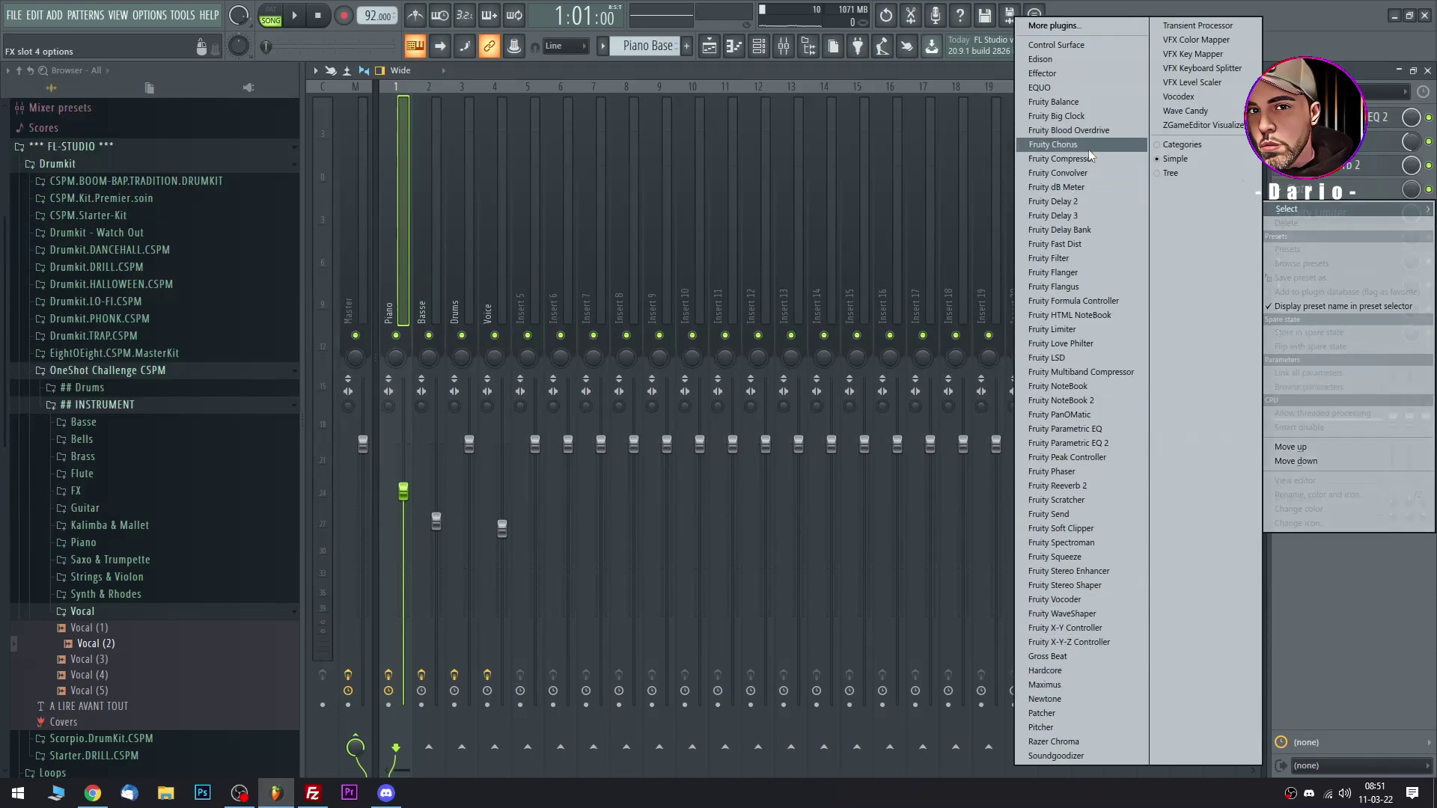
left_click(1080, 345)
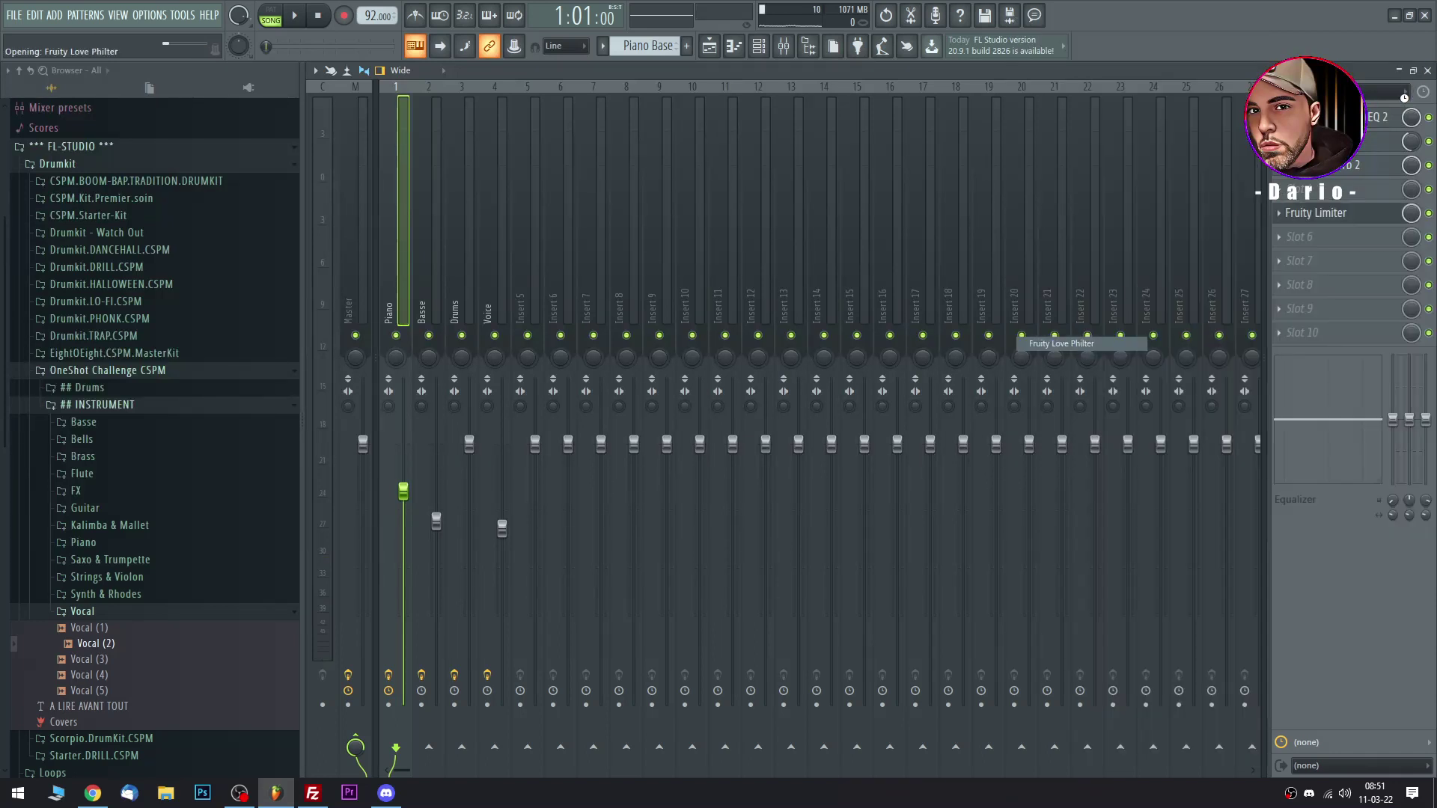
key("F9")
Apply the Simple triangle lowpass LFO preset to Fruity Love Philter and start playback to hear it on the piano.
left_click_drag(626, 281, 557, 188)
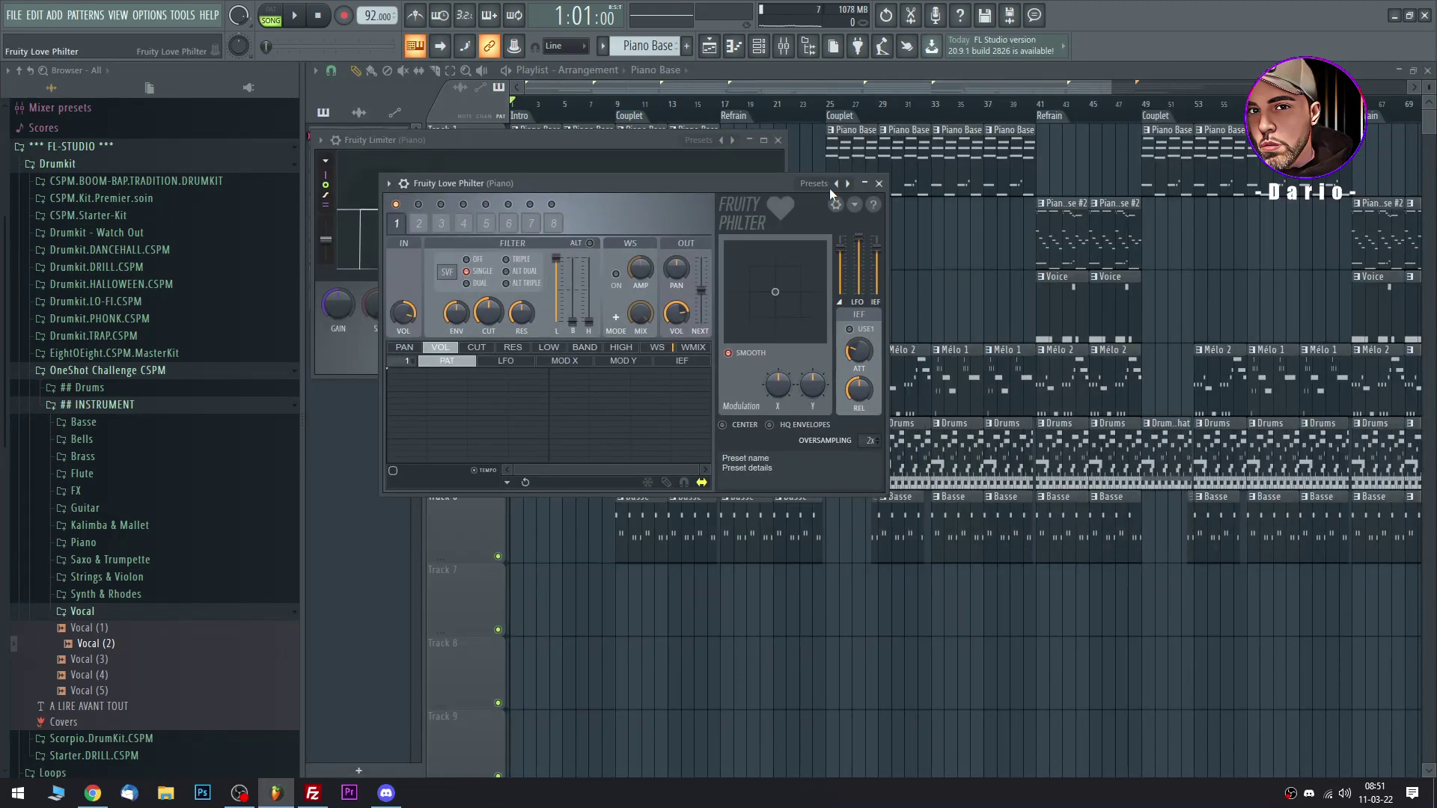
left_click(849, 187)
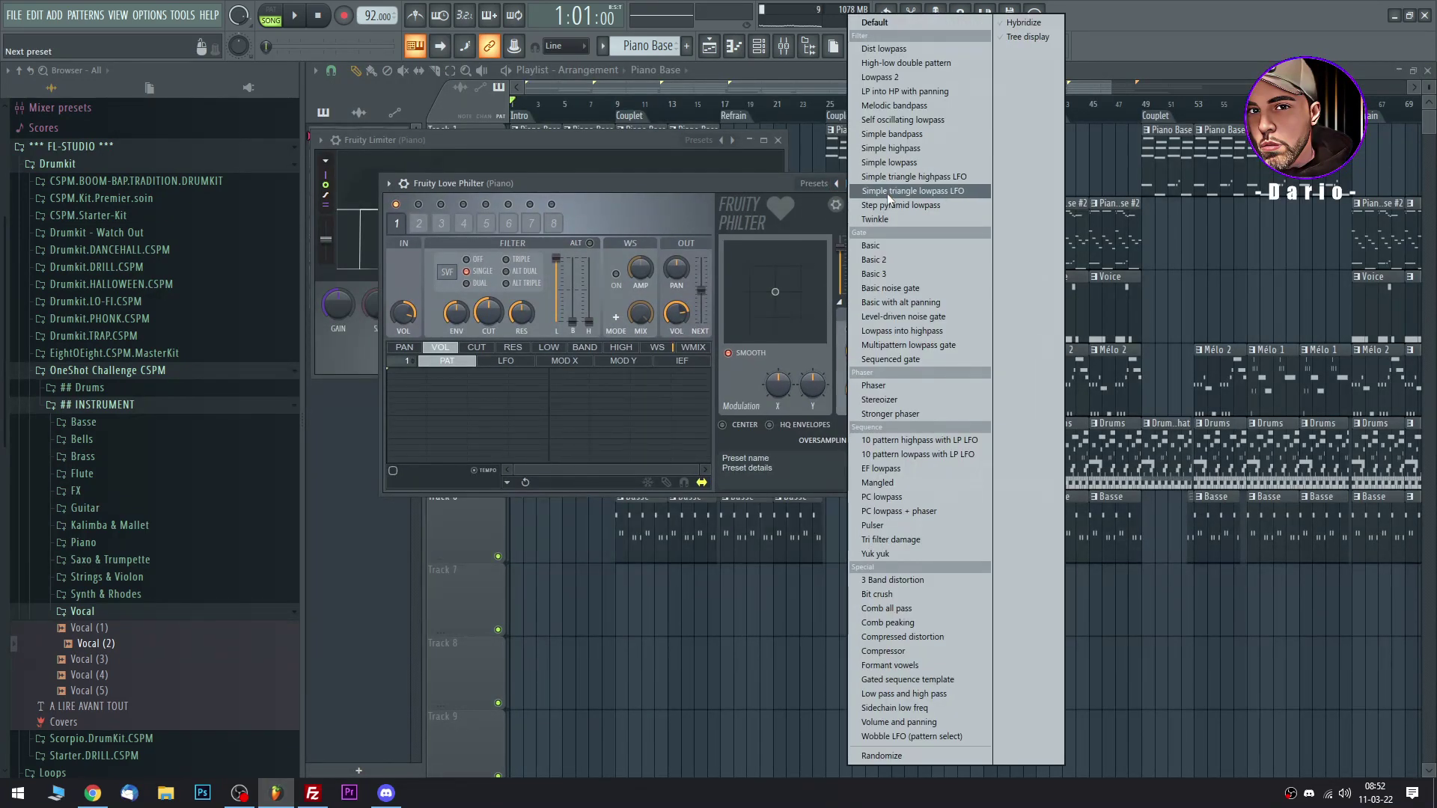
left_click(887, 194)
key("space")
left_click_drag(678, 184, 703, 211)
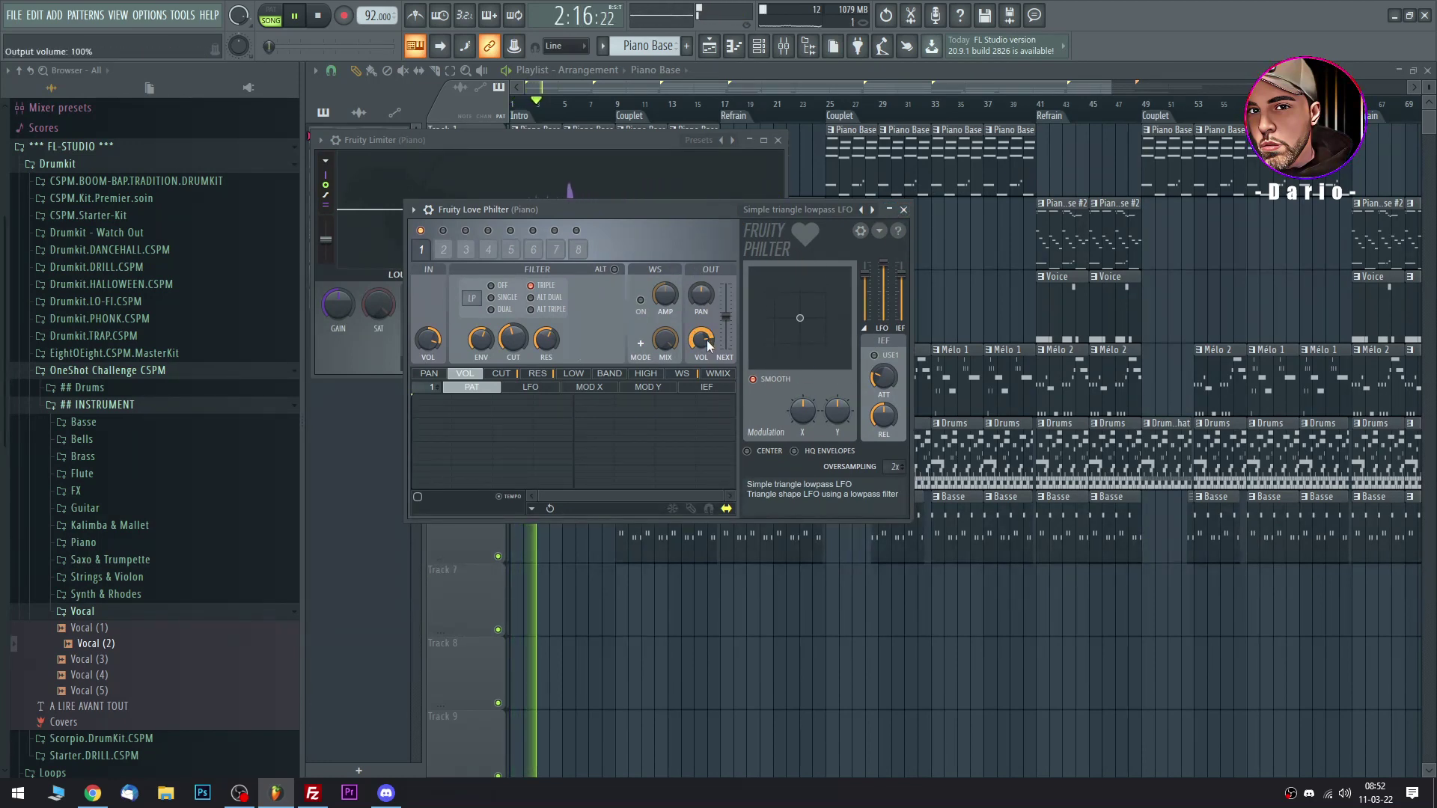
Close the two effect windows, stop playback and create an automation clip for Fruity Love Philter's mix level on the Piano mixer track.
left_click(904, 210)
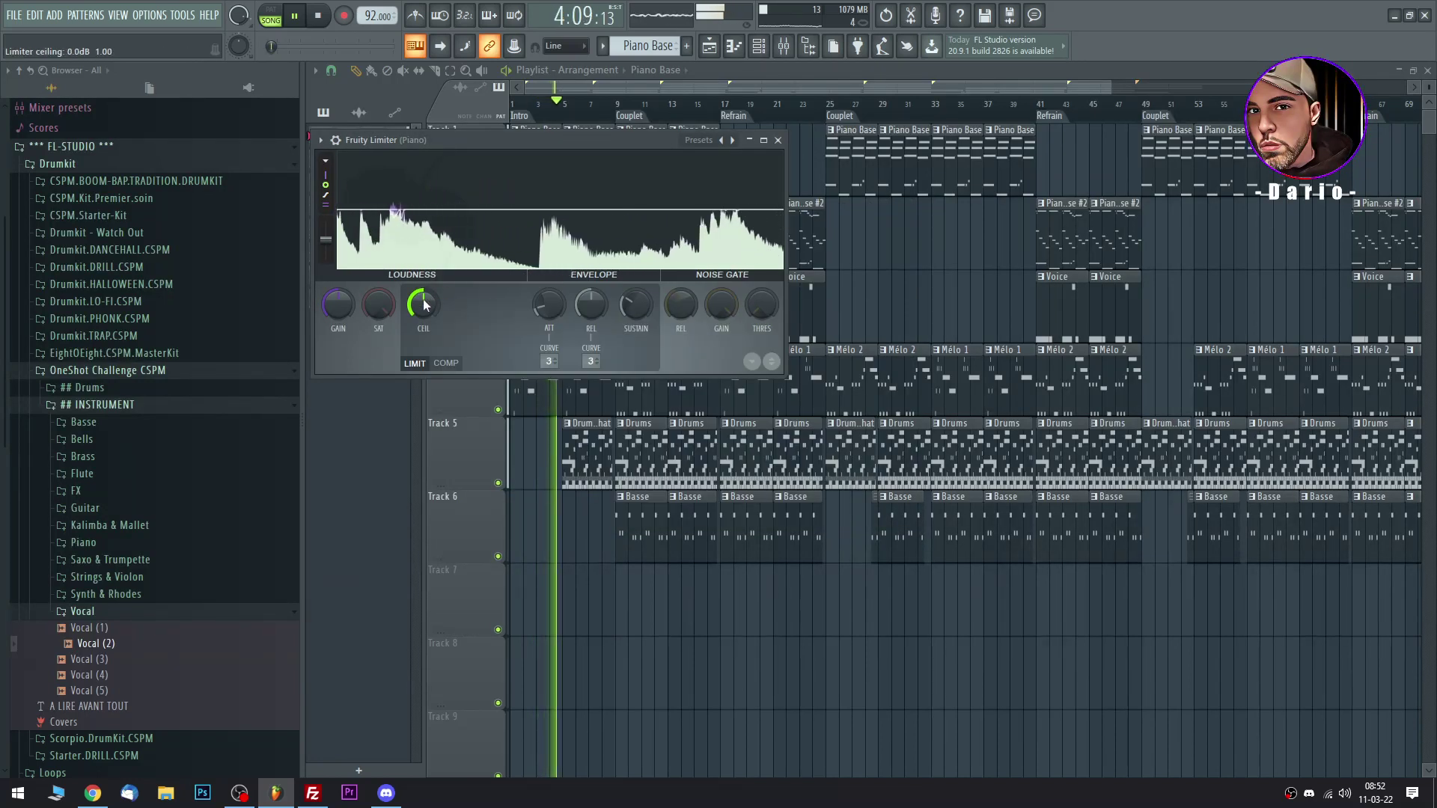
left_click(778, 141)
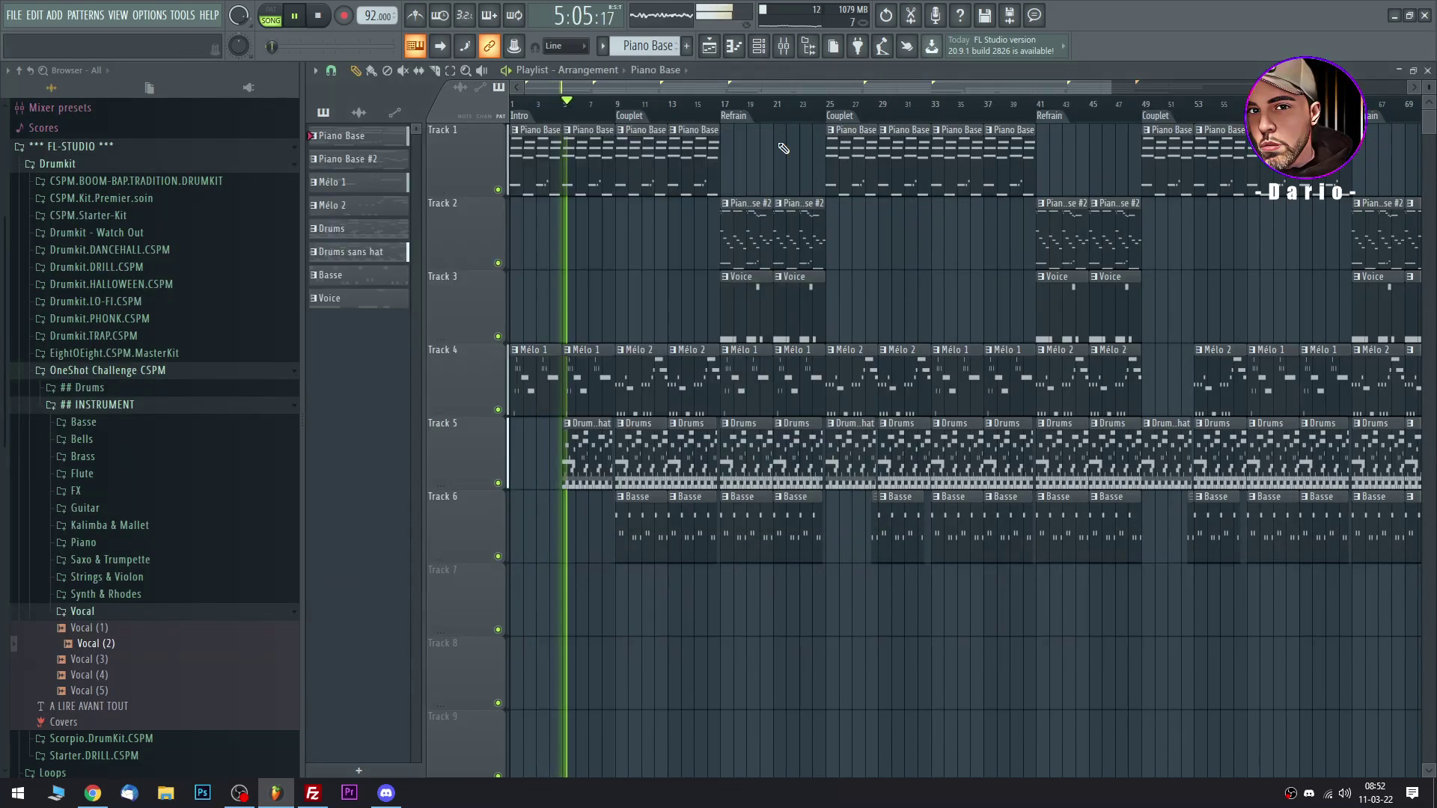
key("space")
left_click(785, 46)
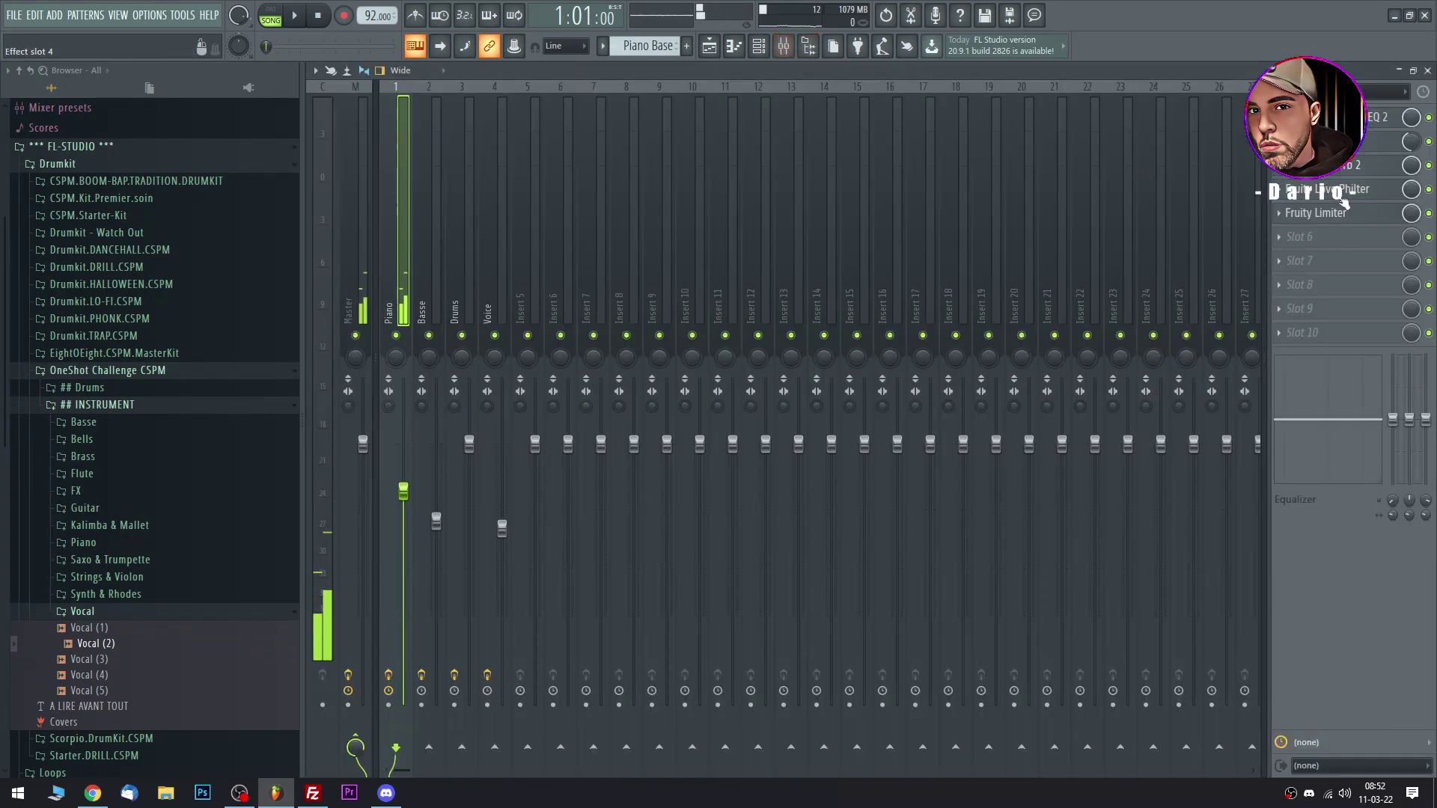
right_click(1414, 196)
left_click(1362, 265)
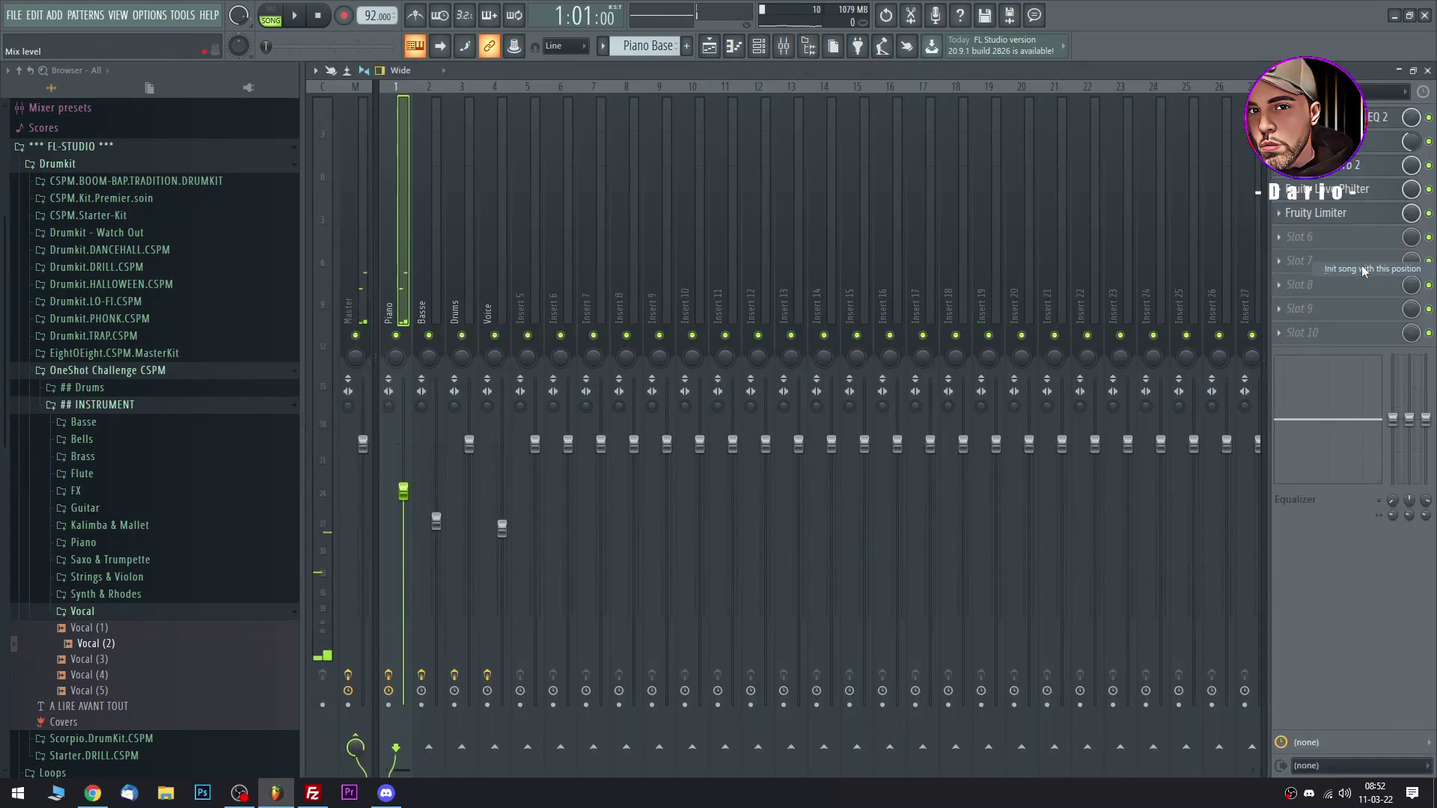
right_click(1414, 194)
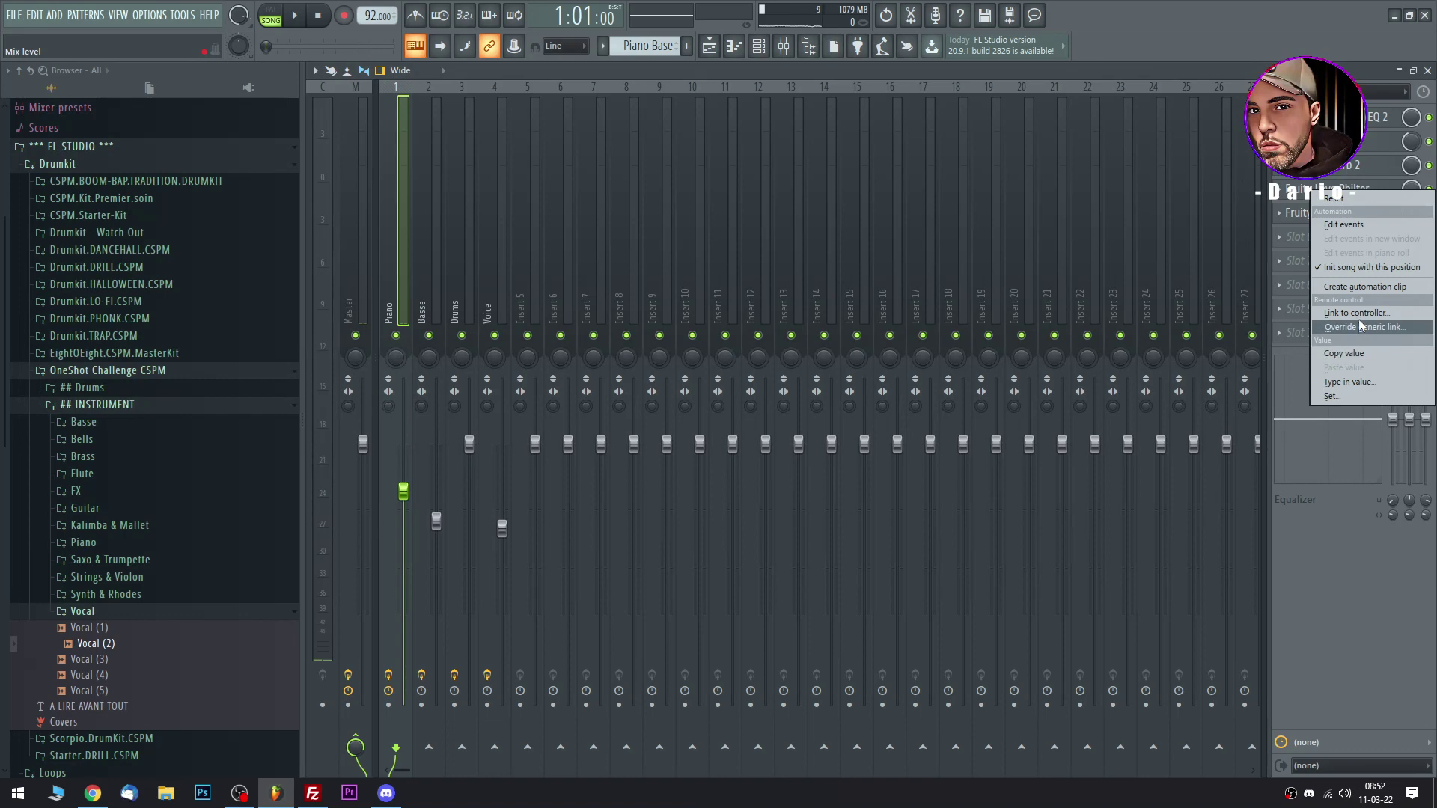
left_click(1359, 286)
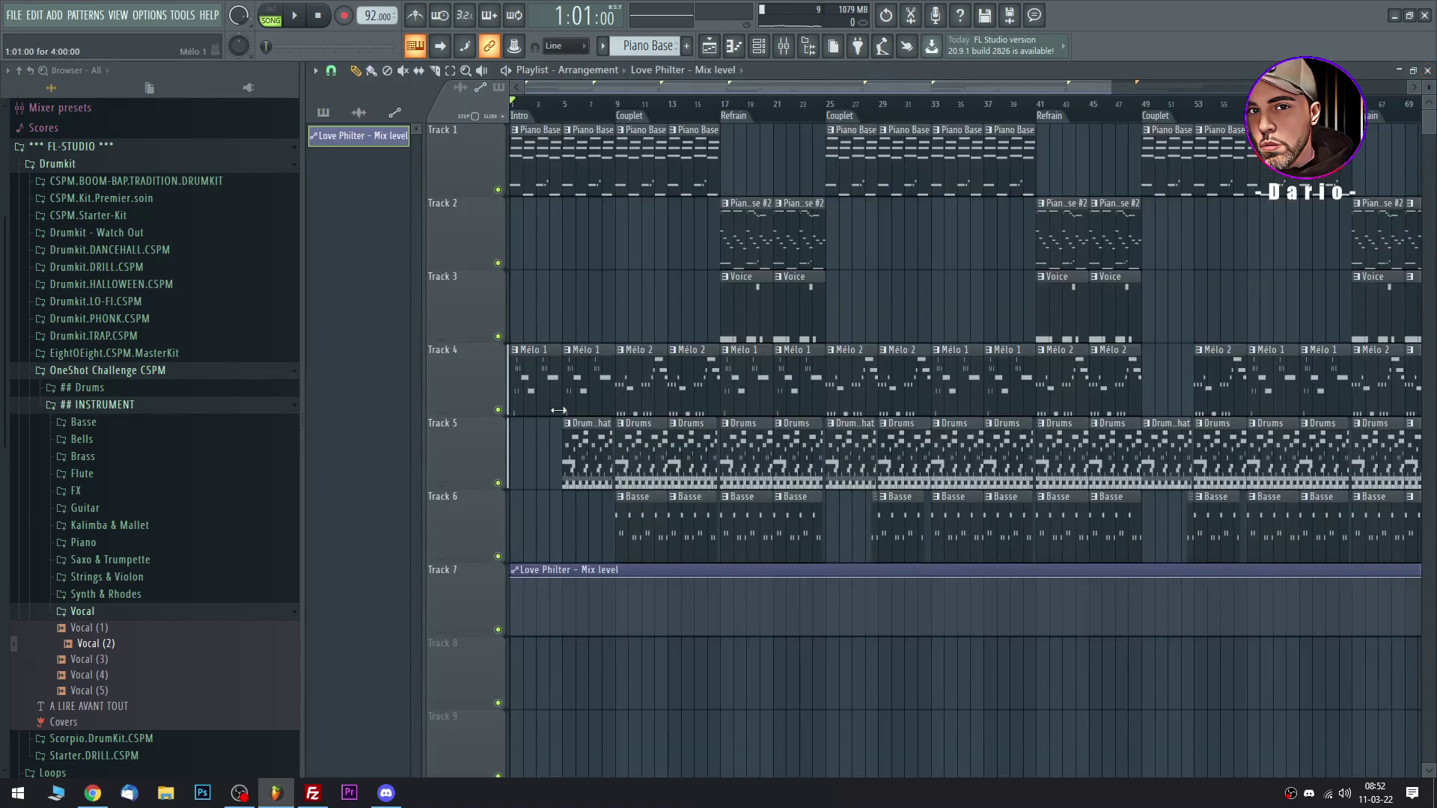
Move the Love Philter mix level automation to the first playlist track and shape it to fall from full level to zero until the end.
left_click_drag(465, 587, 501, 142)
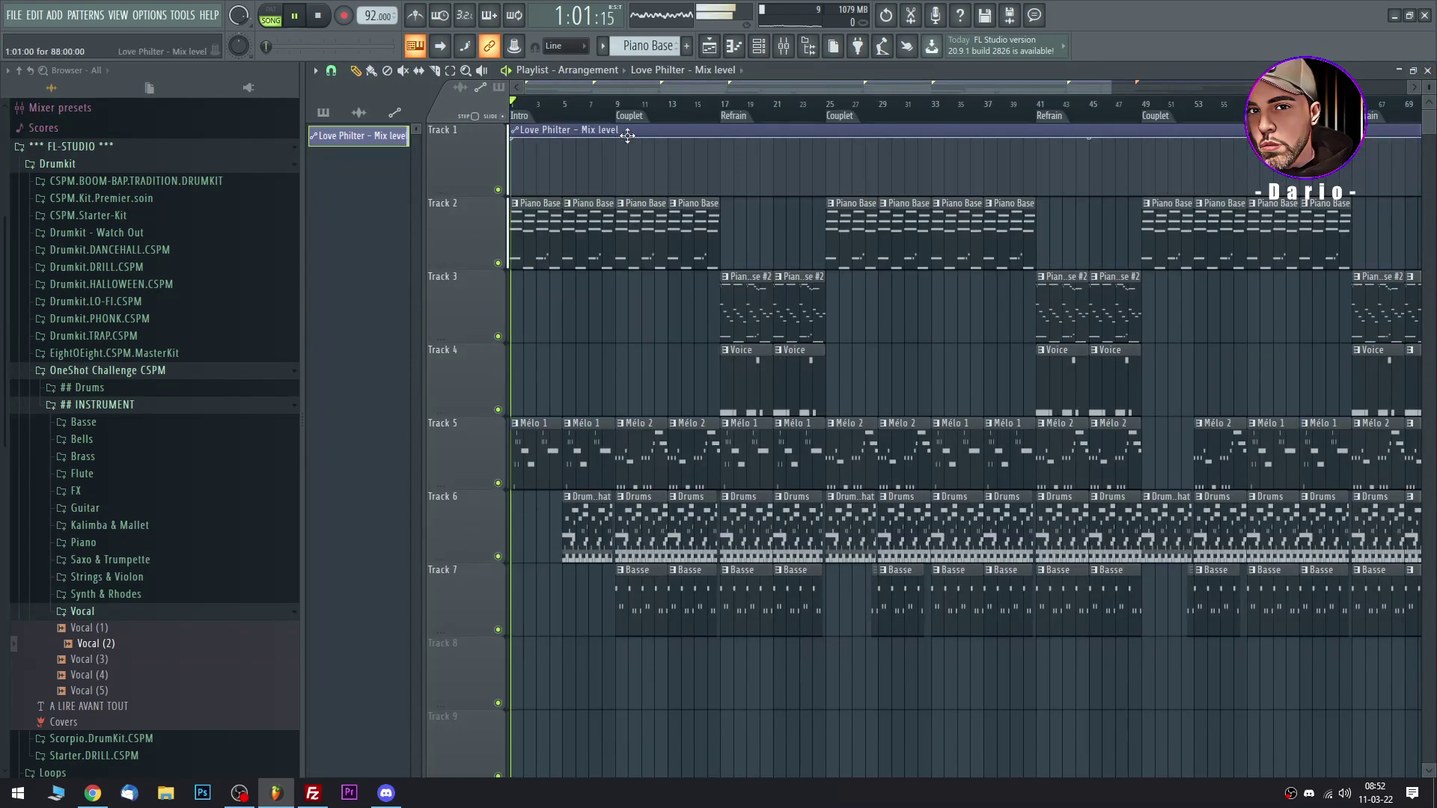
right_click(579, 143)
left_click_drag(621, 169, 620, 197)
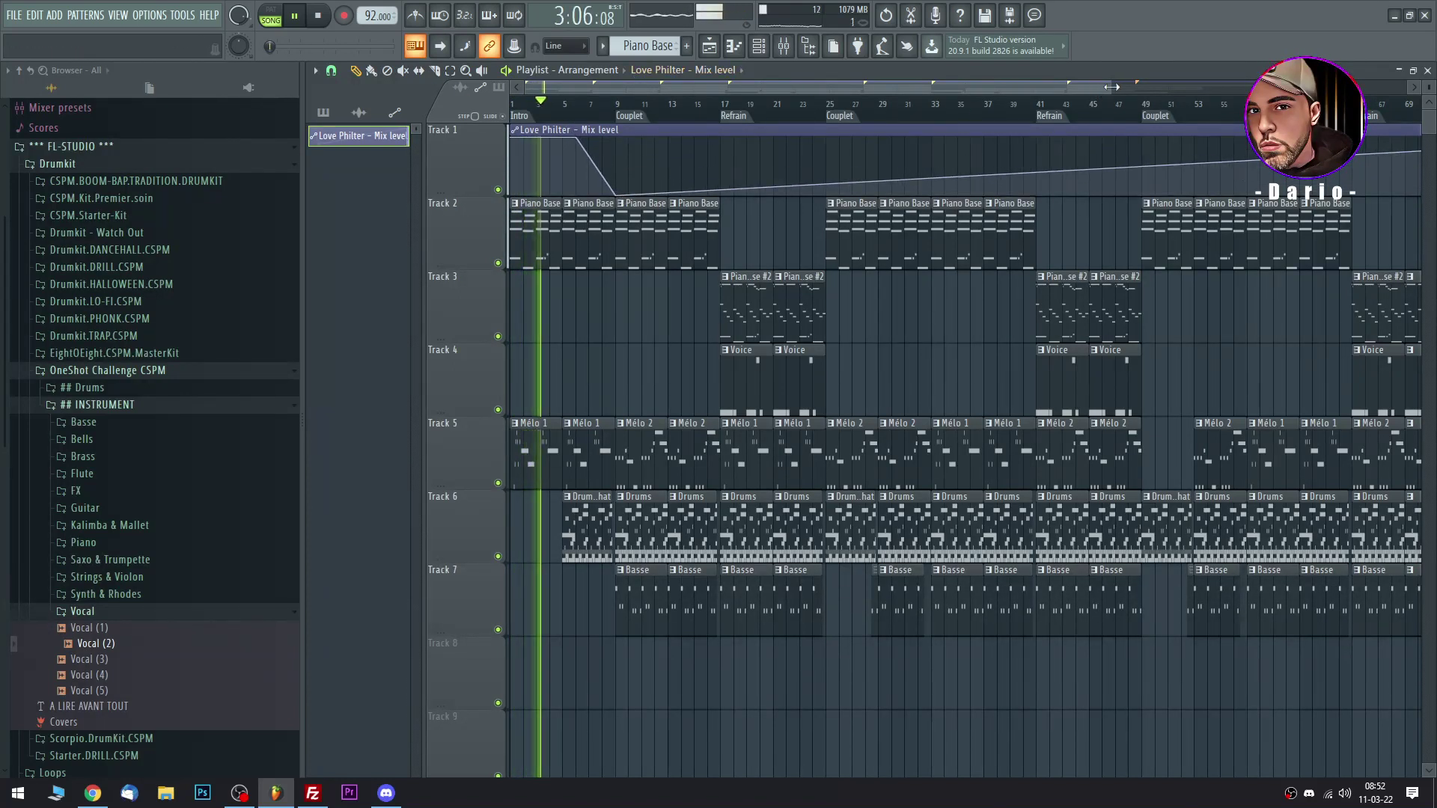
left_click_drag(1111, 88, 1407, 88)
left_click_drag(1255, 138, 1259, 202)
Place the end of the automation's descent at bar 9, where the first Couplet starts, and bend the falling segment into a smooth curve.
left_click_drag(1402, 87, 655, 121)
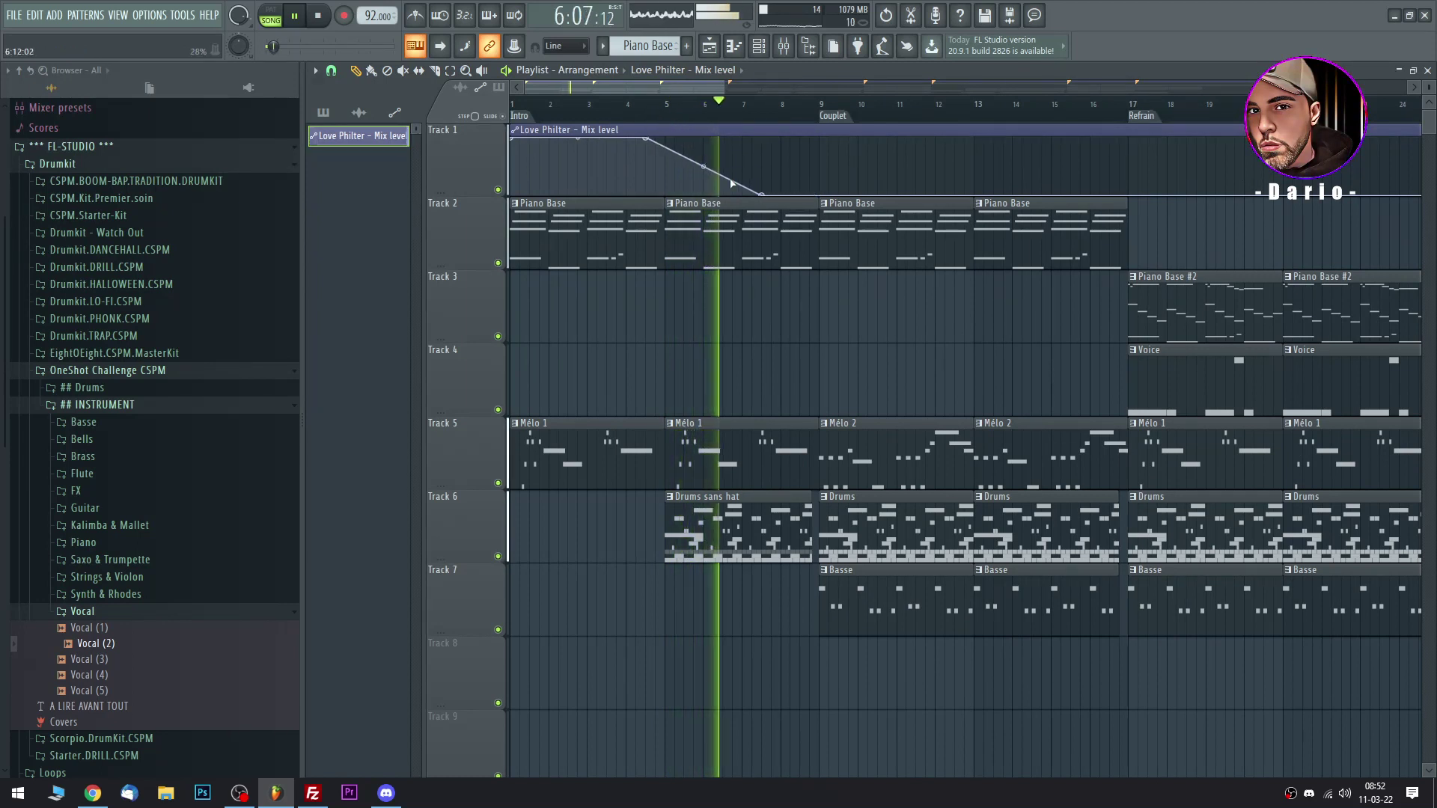
left_click_drag(771, 194, 819, 196)
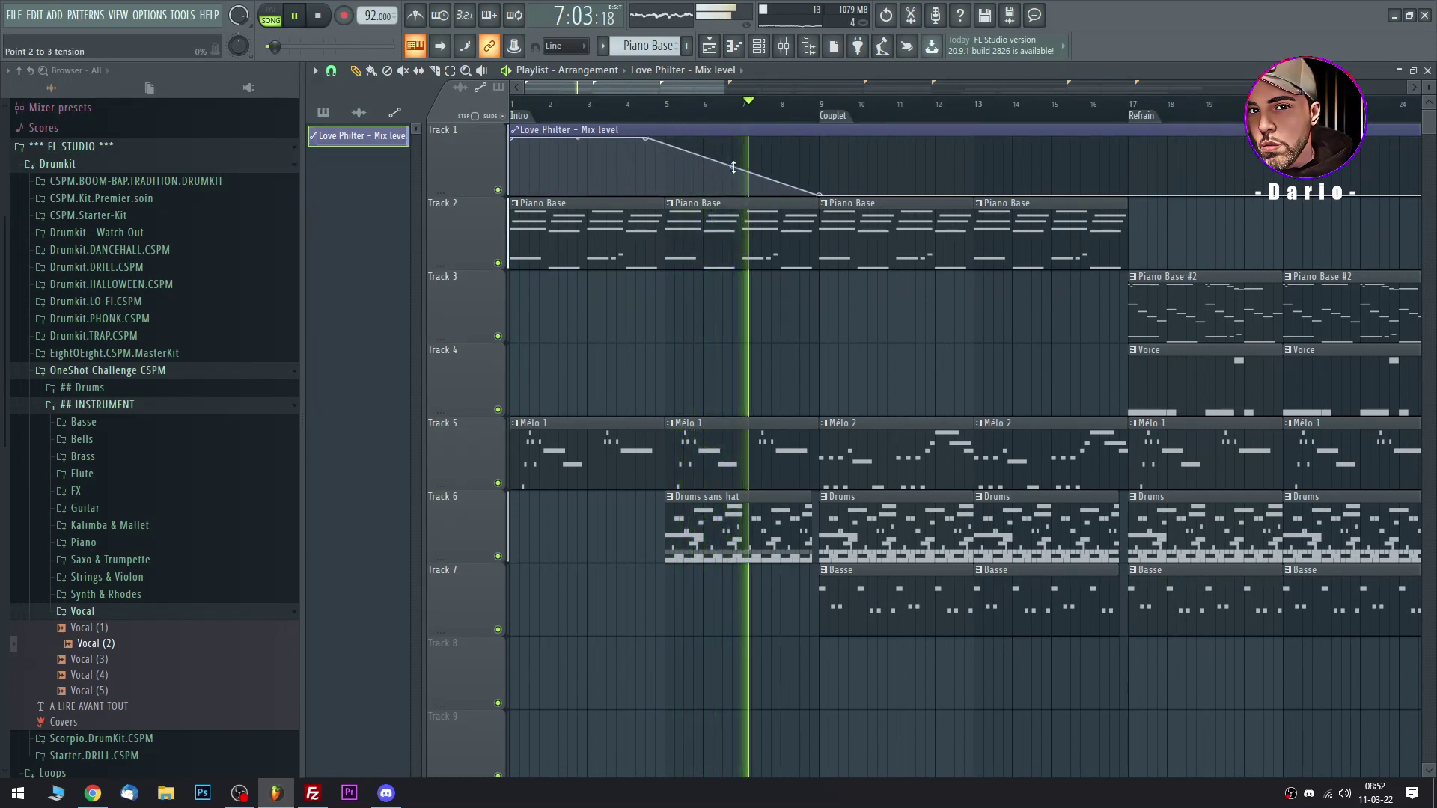
left_click_drag(732, 166, 732, 179)
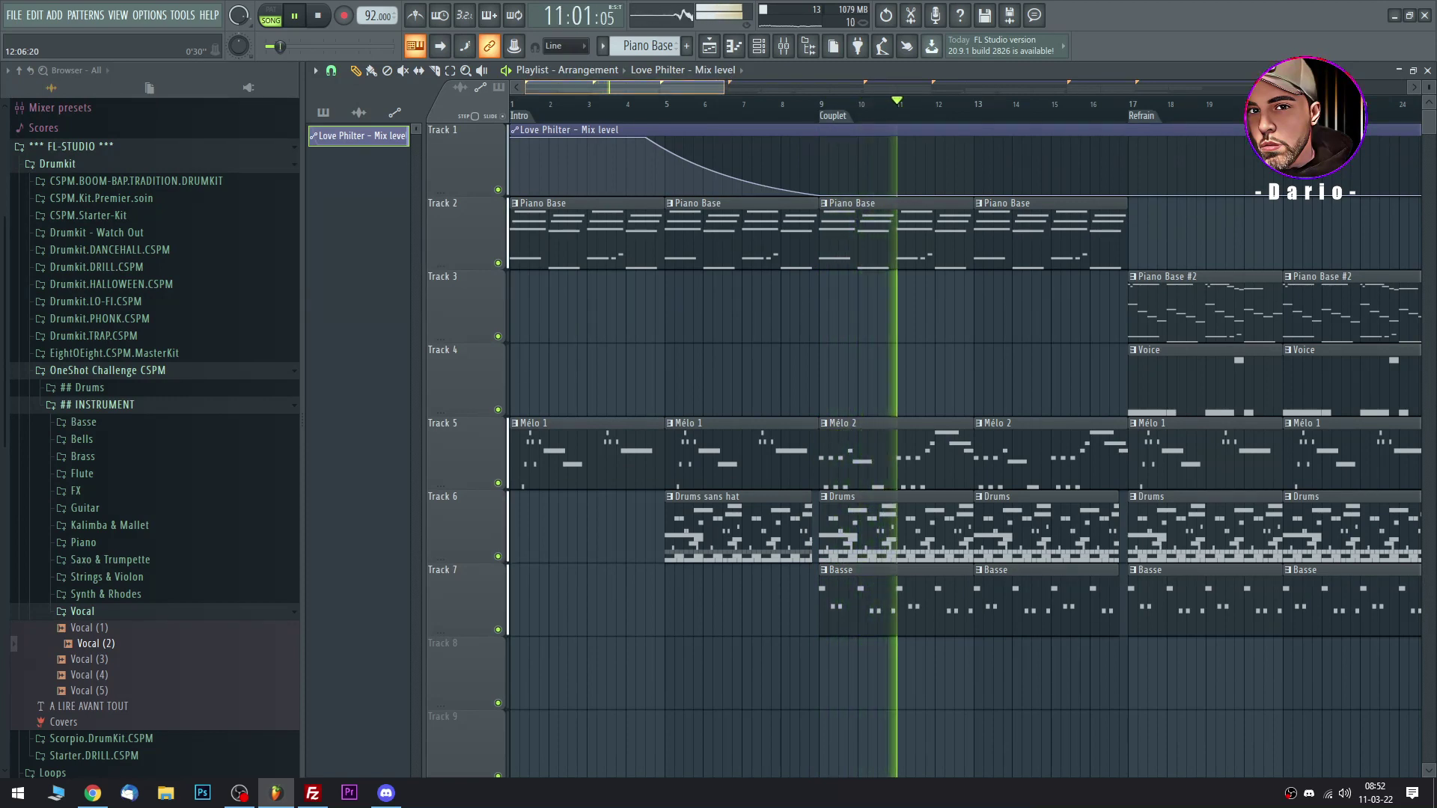
left_click_drag(726, 80, 798, 87)
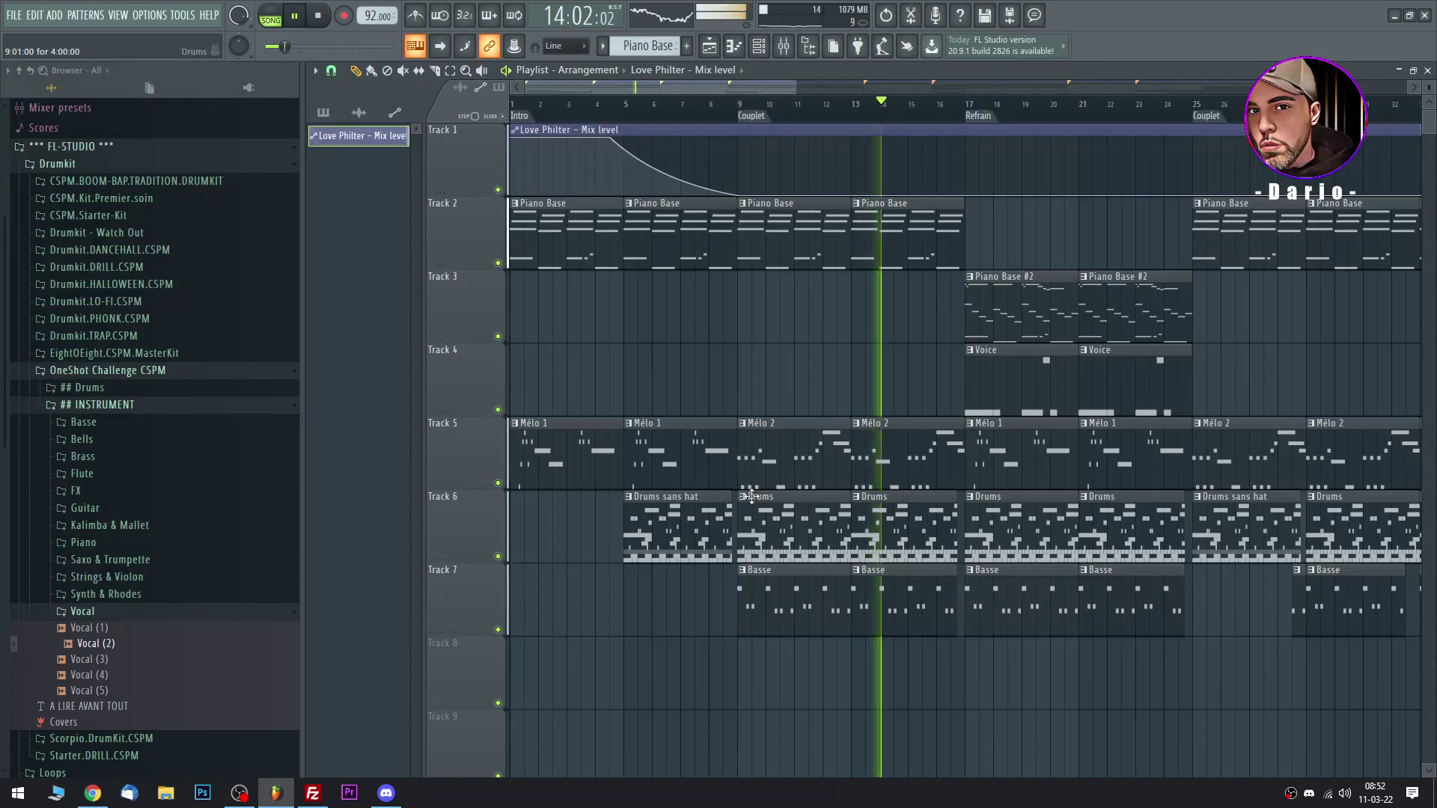
Make the Drums clip at bar 9 unique and rename its pattern "Drums Snare snare".
left_click(751, 496)
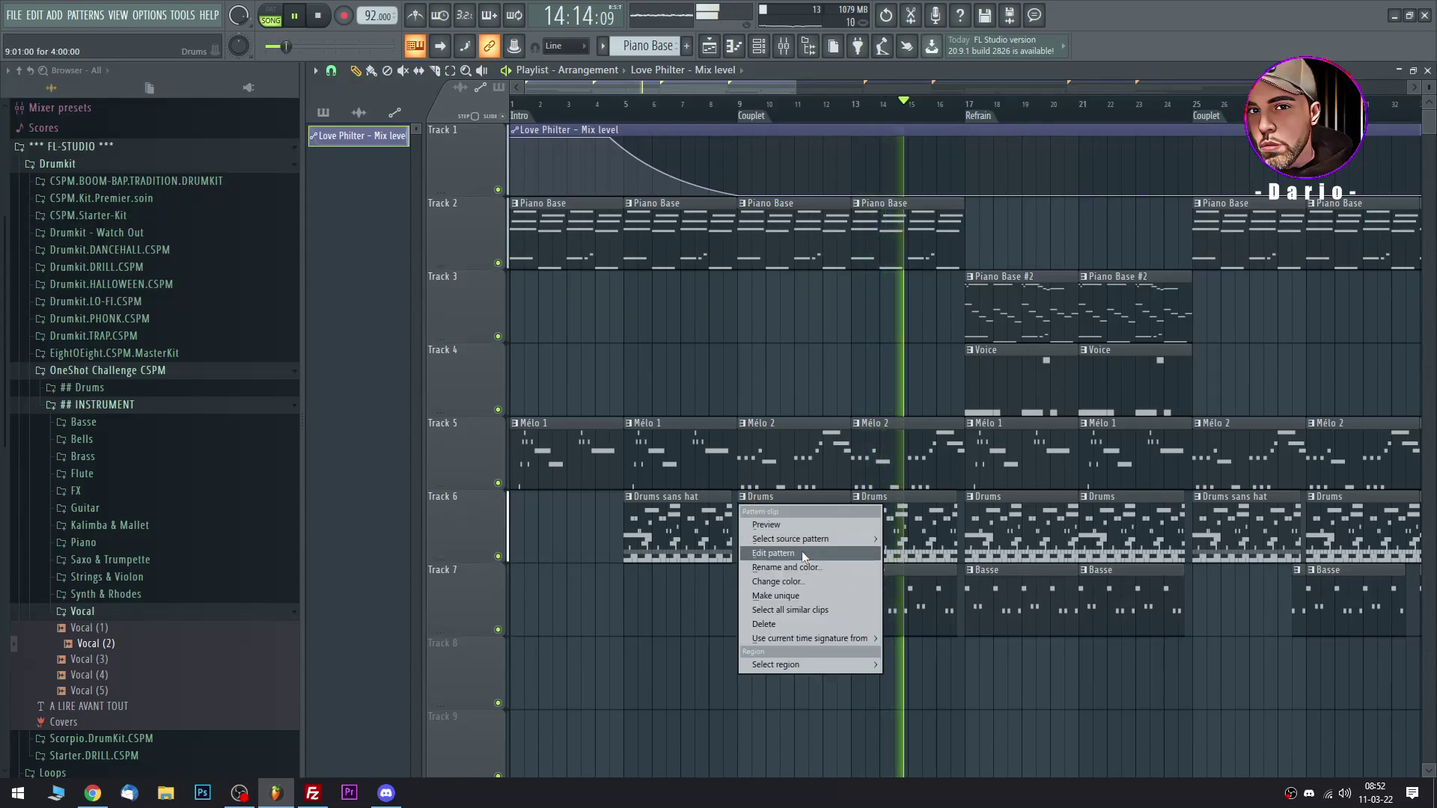
left_click(781, 594)
key("F2")
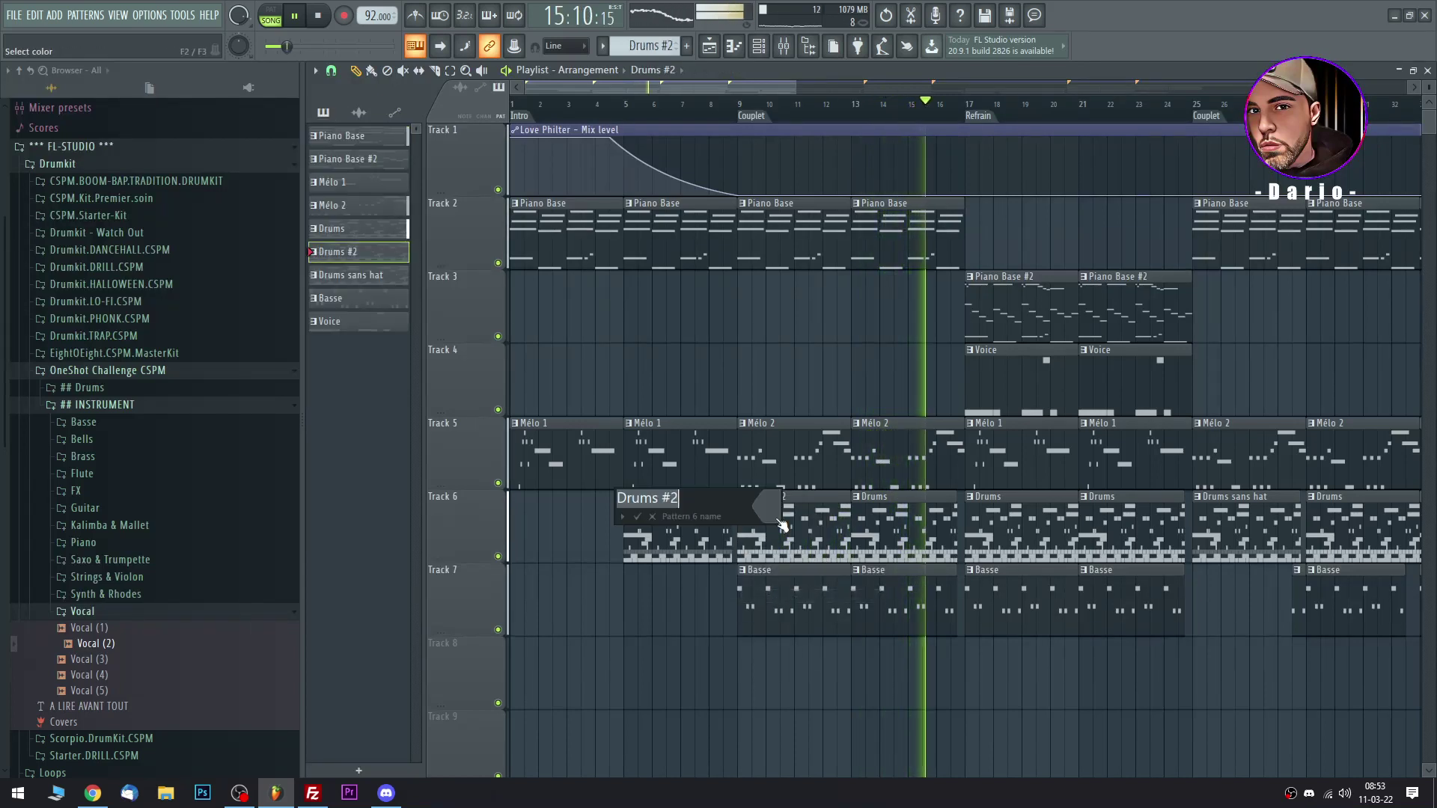
type("Snare snare")
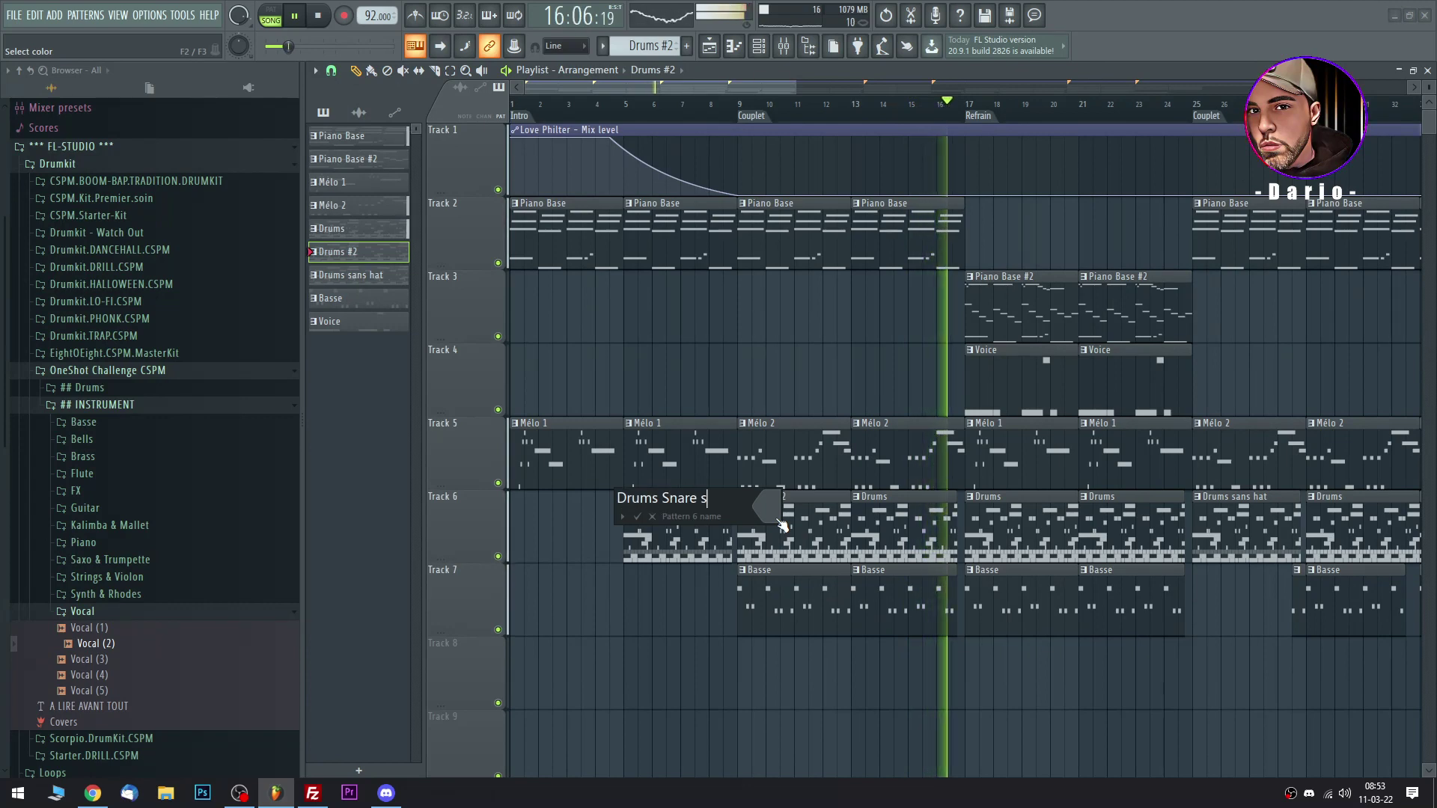
key("Return")
Restart playback and mute all C#5 notes in the Drums Snare snare pattern.
key("space")
key("space")
double_click(773, 518)
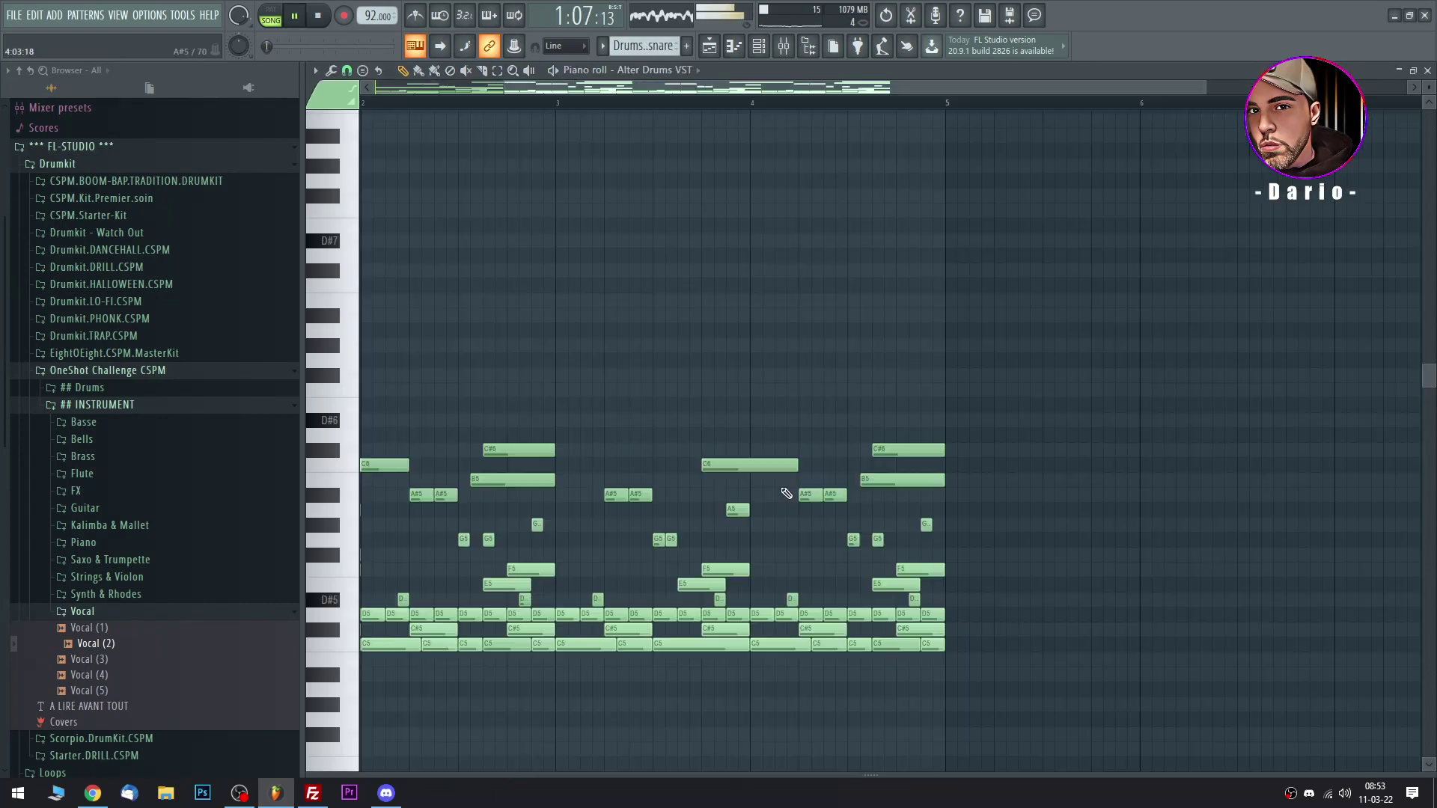
left_click_drag(652, 88, 449, 78)
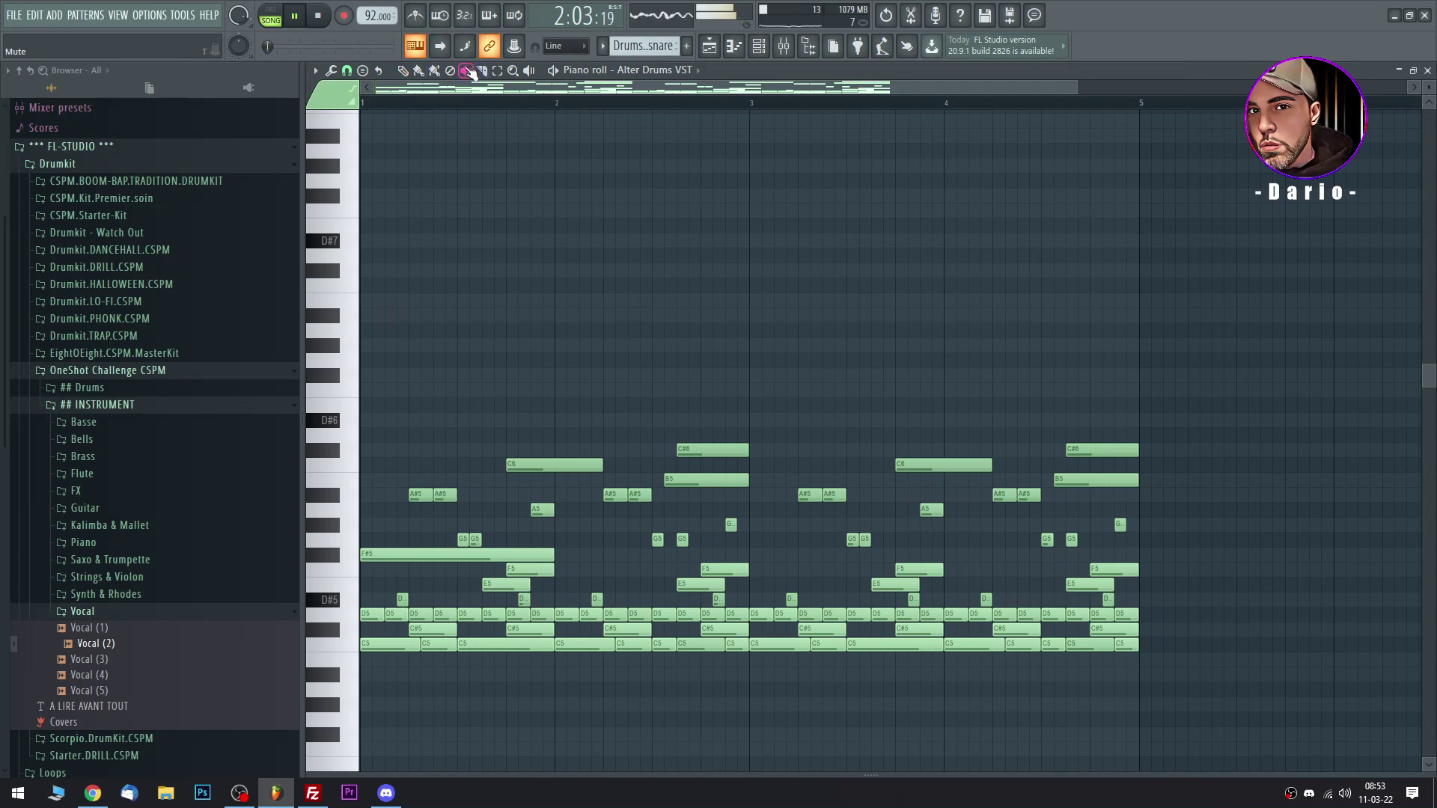
left_click(333, 635)
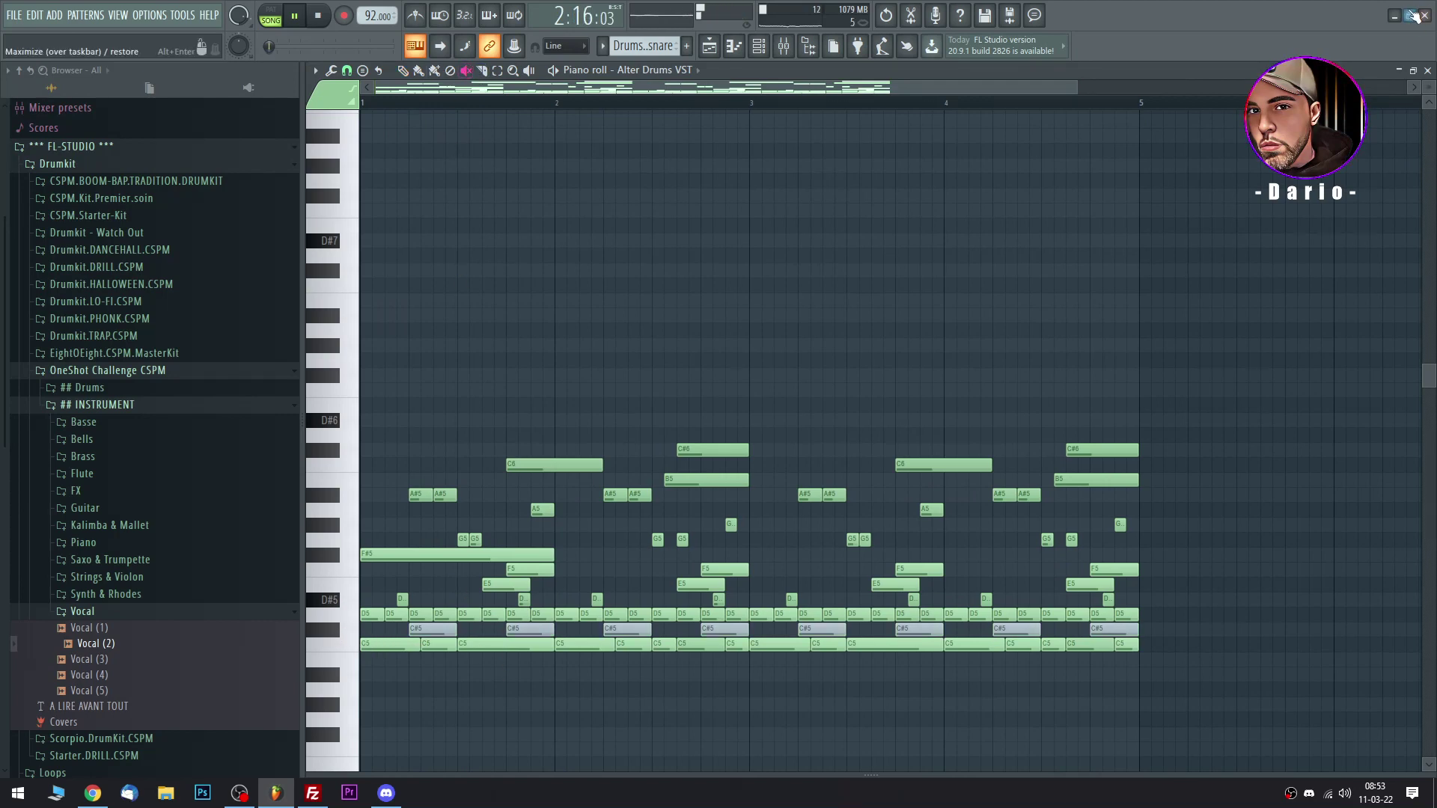
left_click(1428, 70)
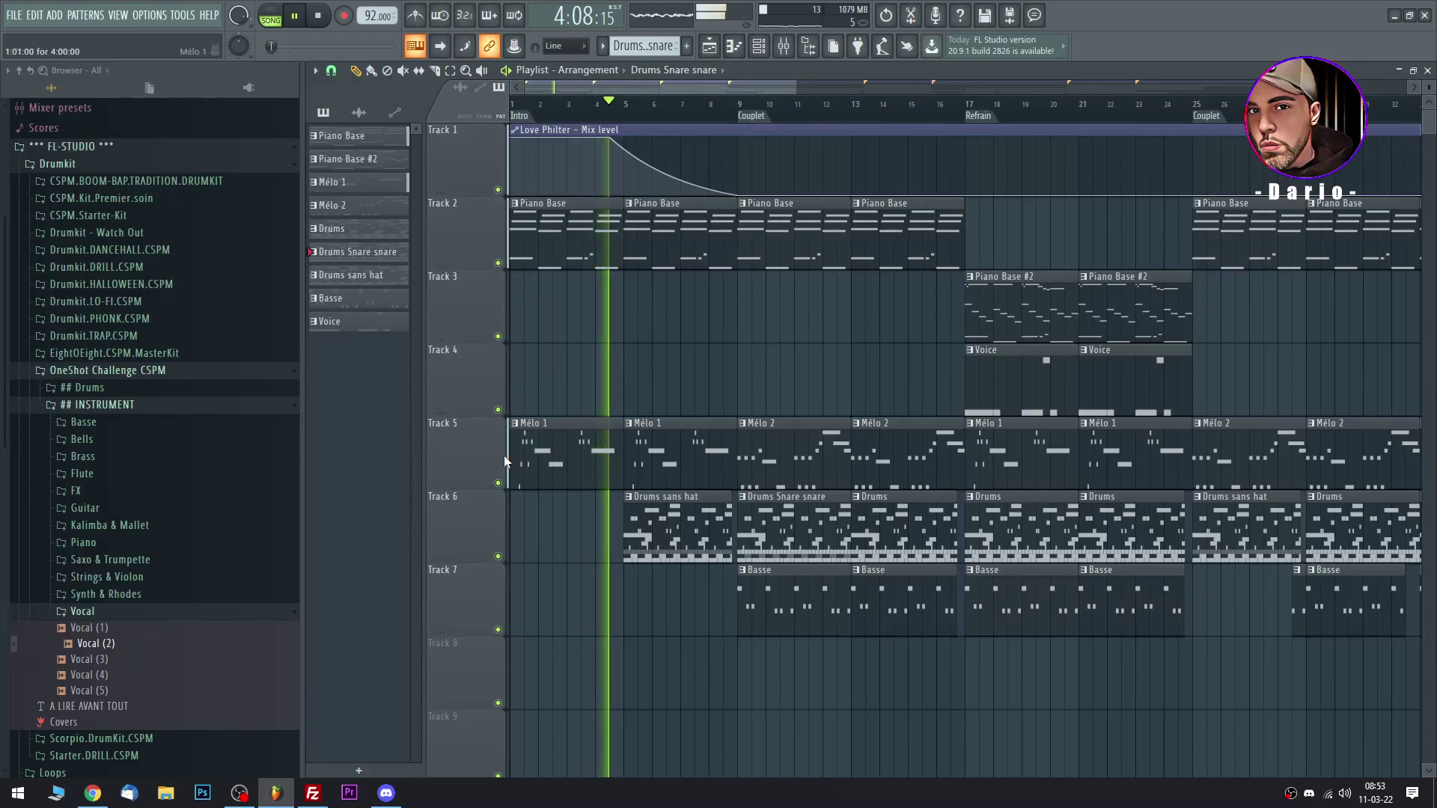
Move the track with the Mélo clips above the Voice track and name it "Melodie".
left_click_drag(468, 456, 469, 378)
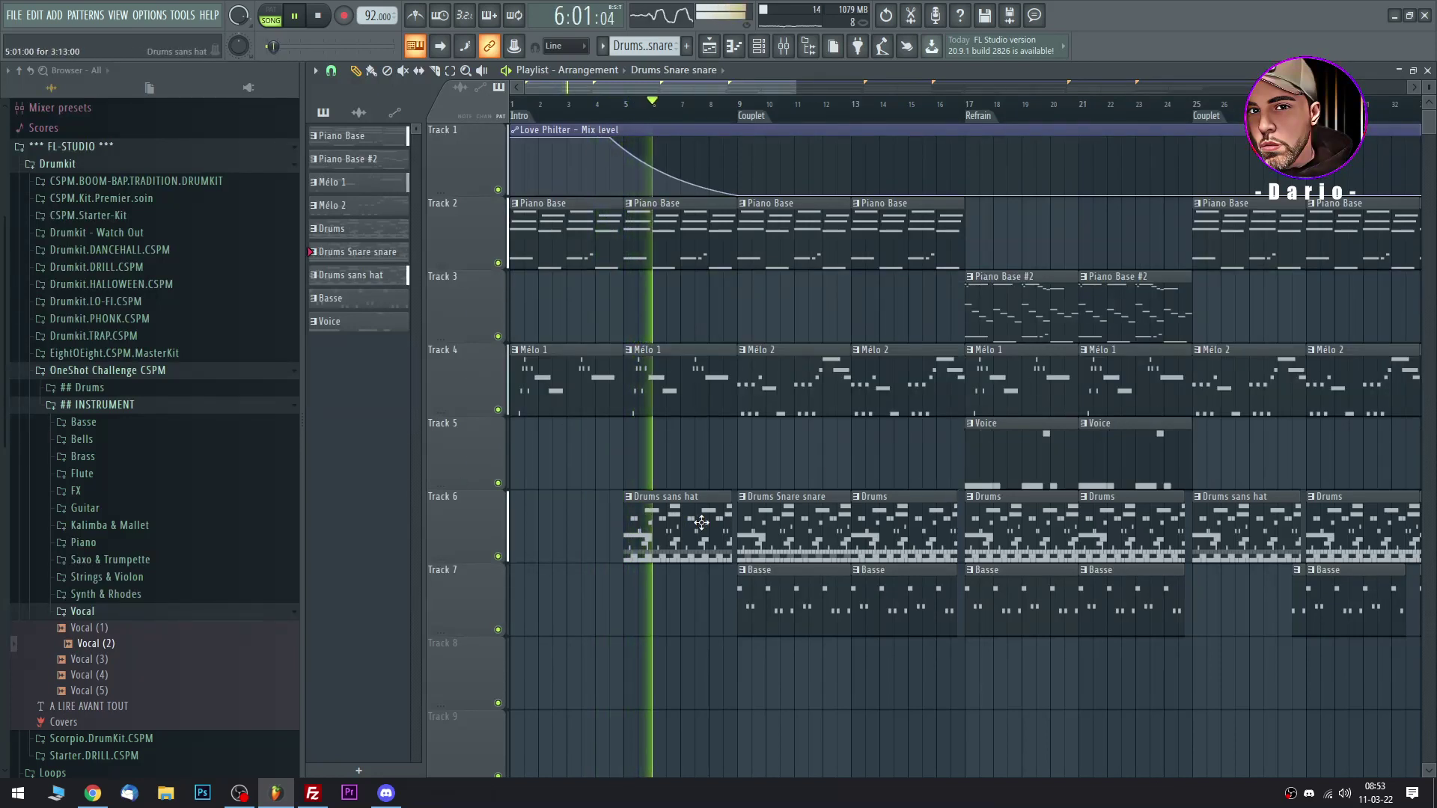
right_click(461, 359)
left_click(490, 348)
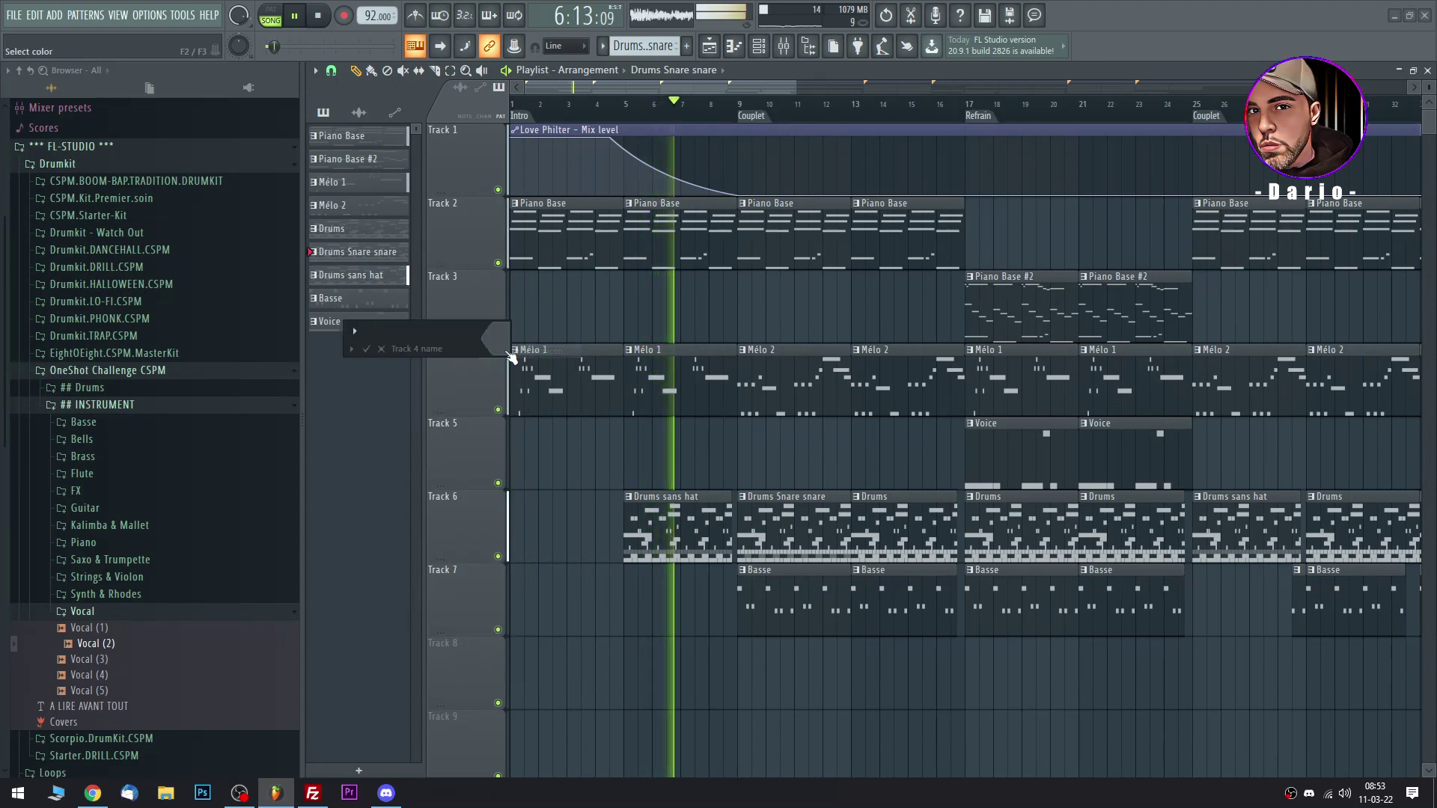
type("Melodie")
key("Return")
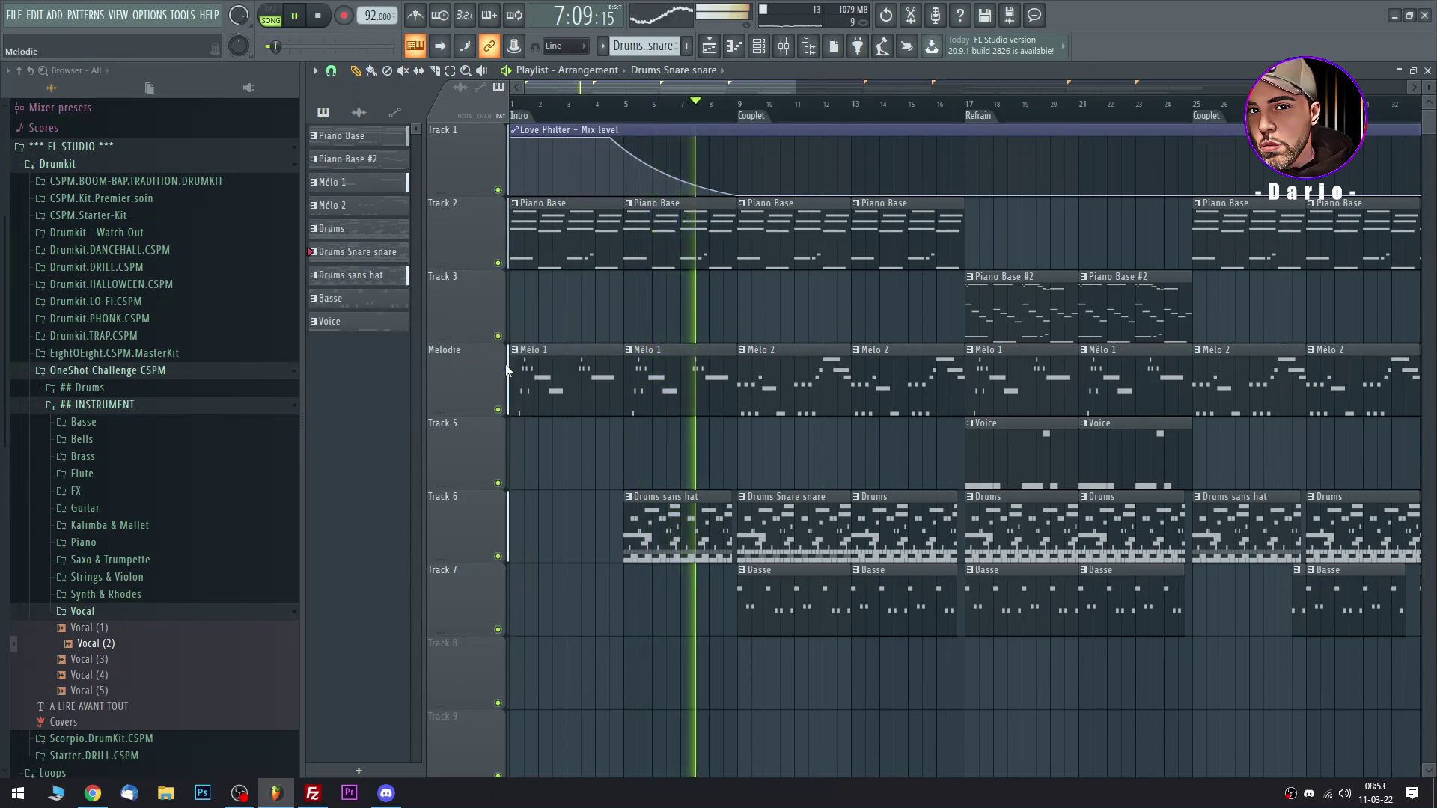
Name the playlist track holding the Piano Base clips "Piano Base".
right_click(453, 223)
left_click(486, 202)
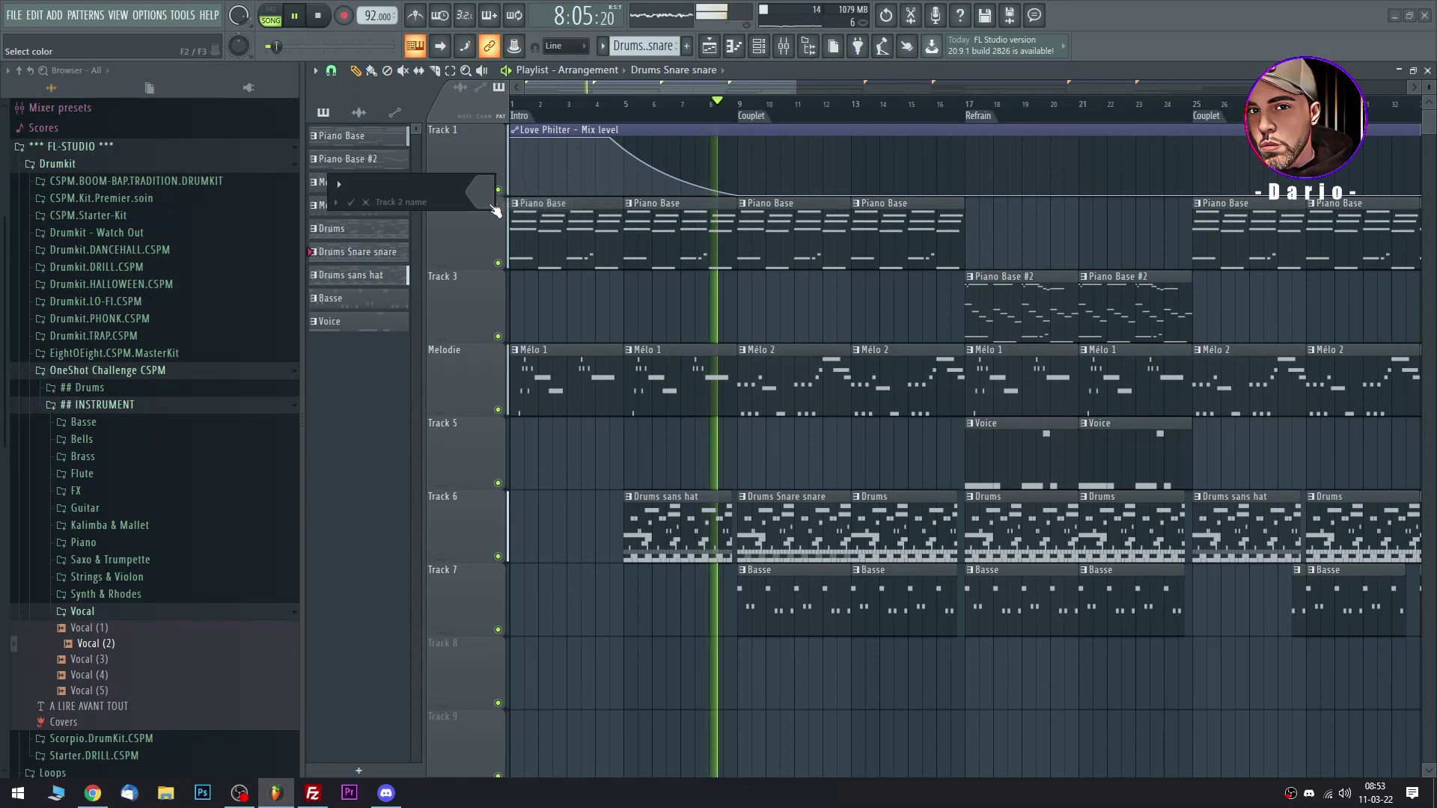
type("Piano Base")
key("Return")
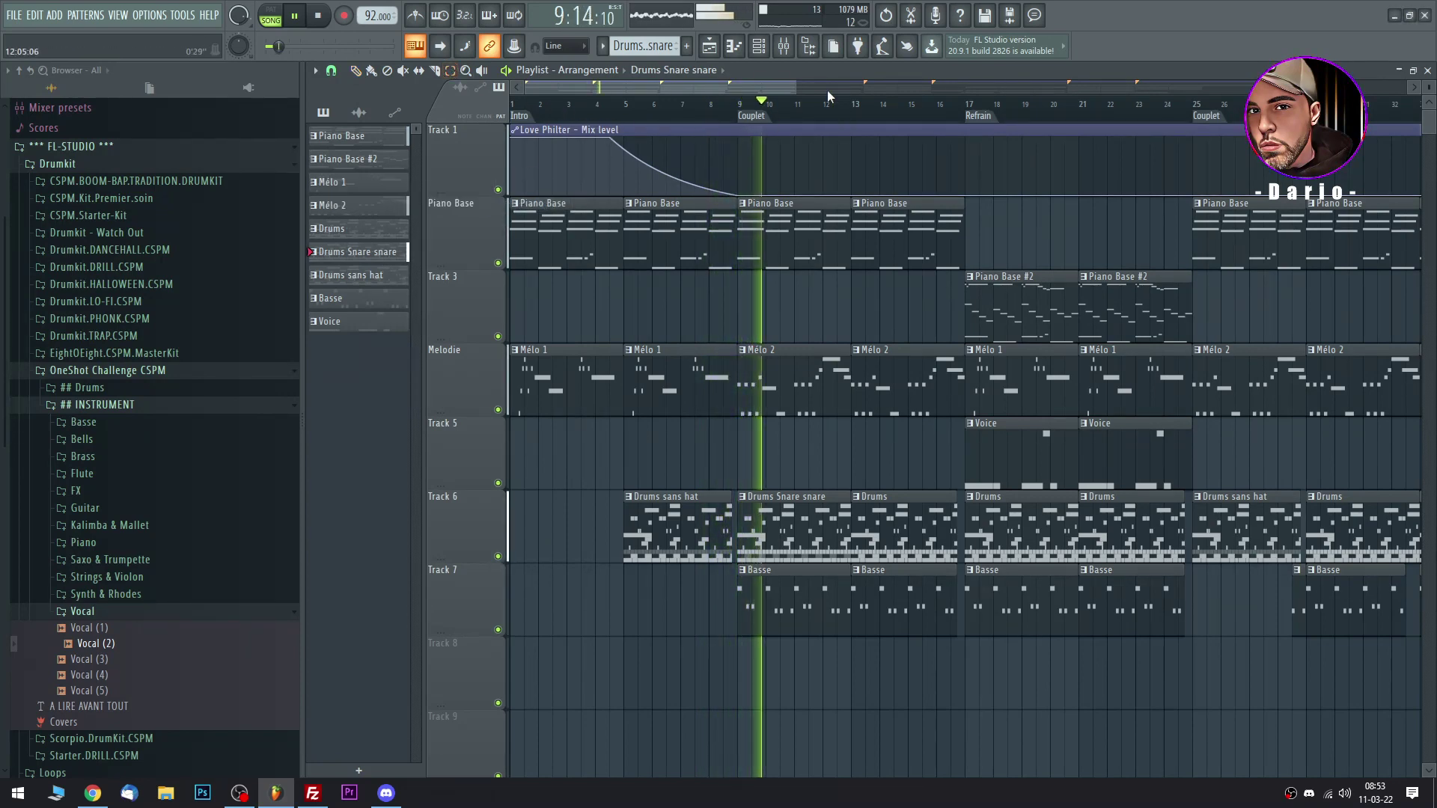
Move all Piano Base #2 clips onto the Piano Base track and shift the lower tracks up to close the empty track.
scroll(828, 96, "down", 5)
left_click(463, 303)
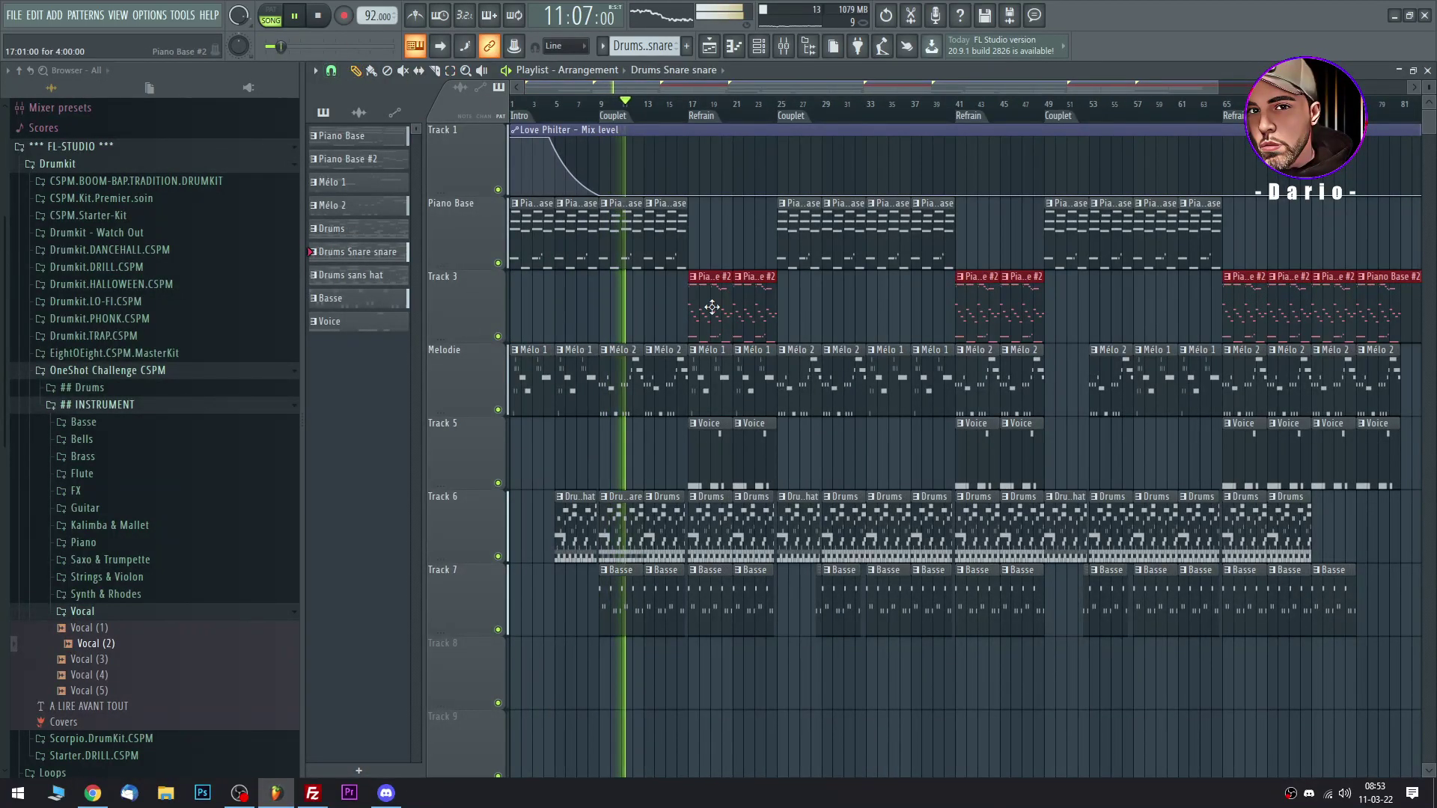
left_click_drag(707, 244, 705, 227)
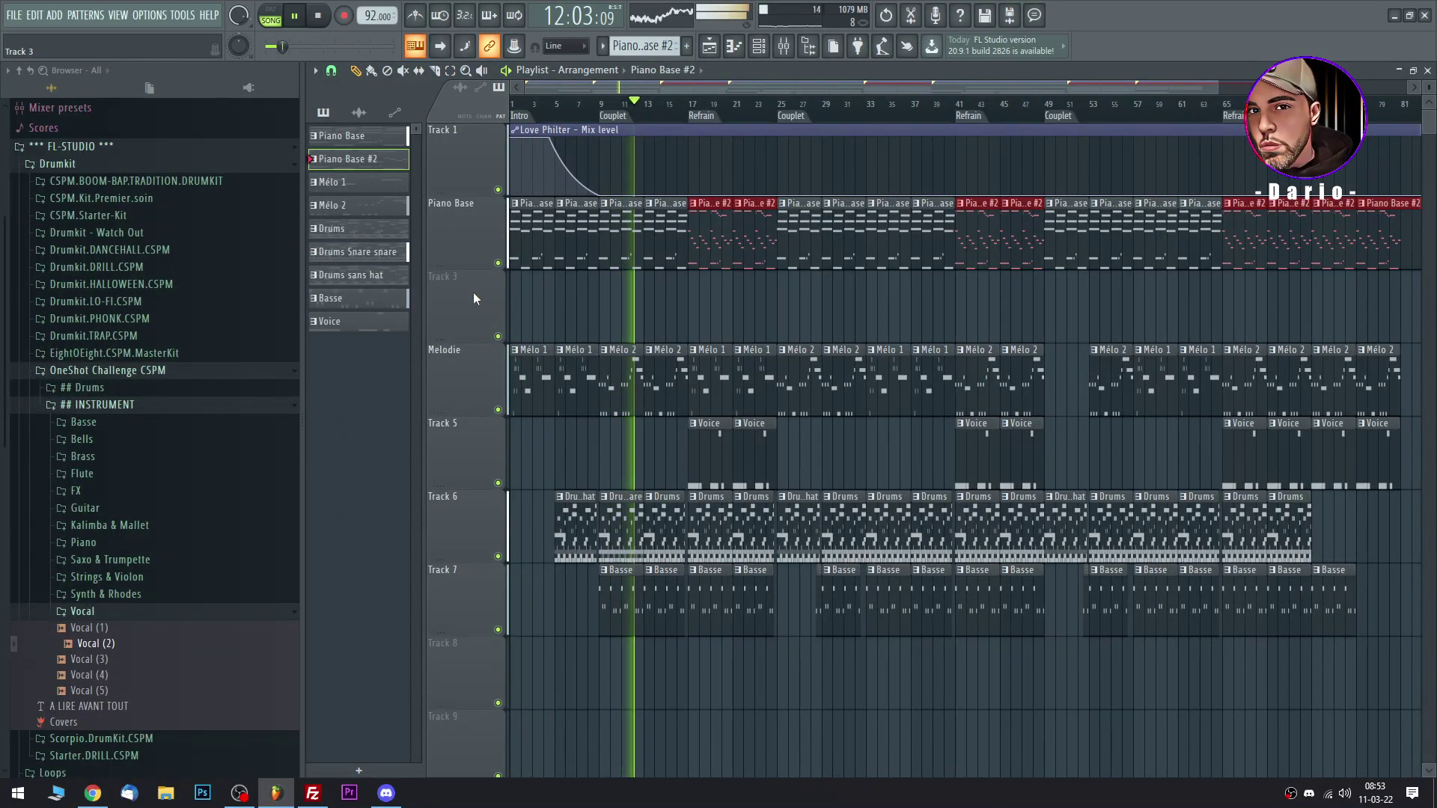
scroll(473, 292, "down", 3)
scroll(473, 525, "down", 1)
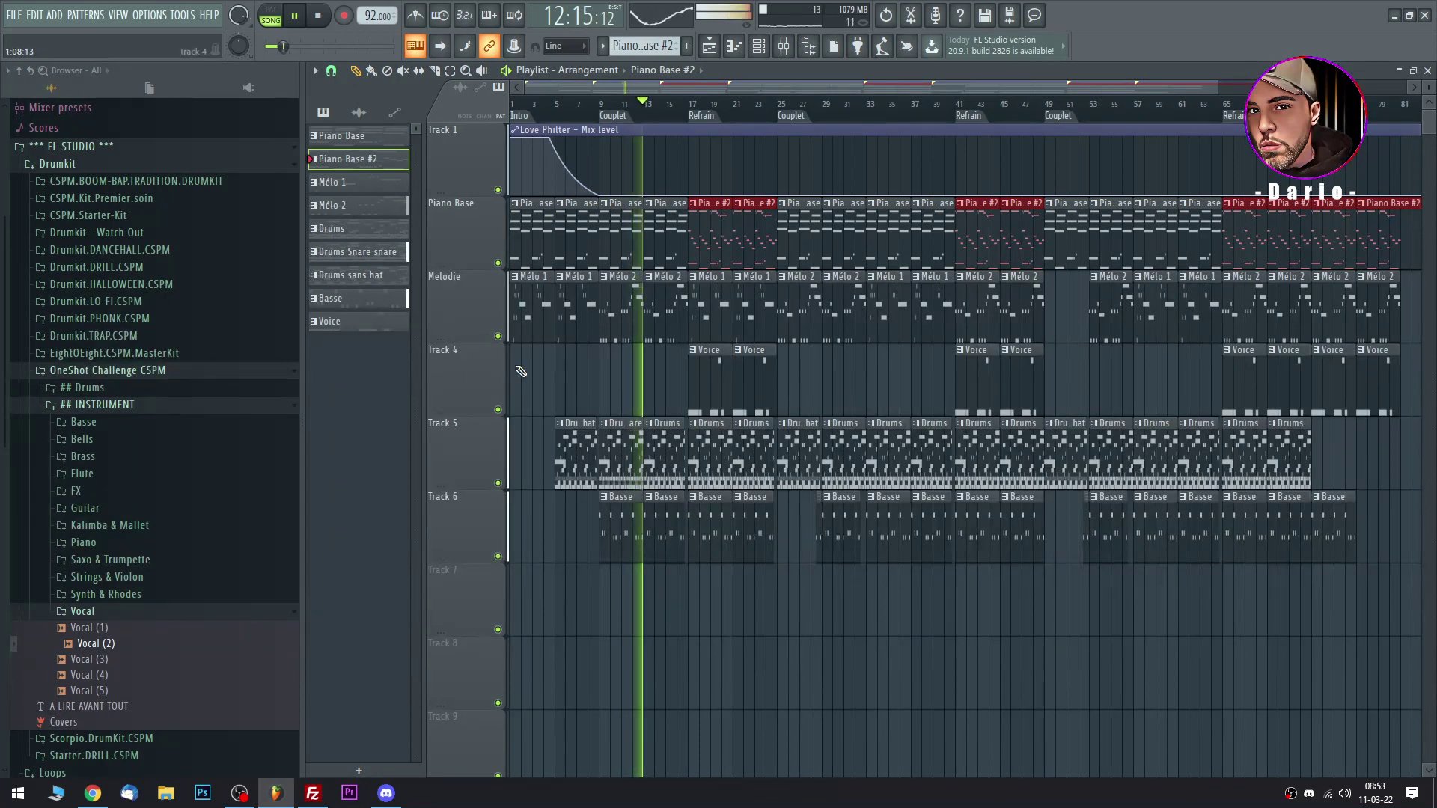
Name playlist track 4 "Voice" and track 5 "Drums".
right_click(474, 341)
left_click(495, 352)
type("Voice")
key("Return")
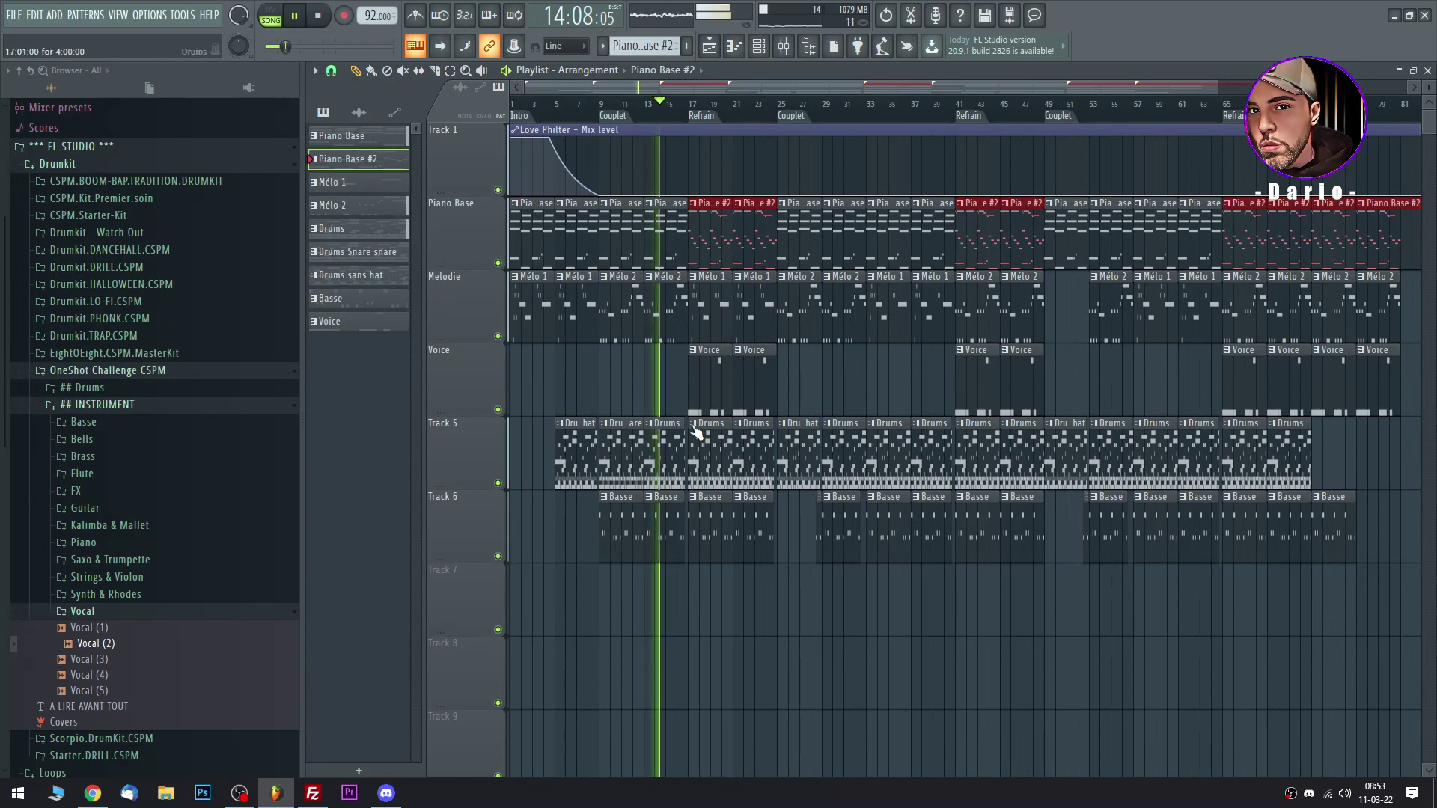
right_click(488, 413)
left_click(514, 420)
type("Dru")
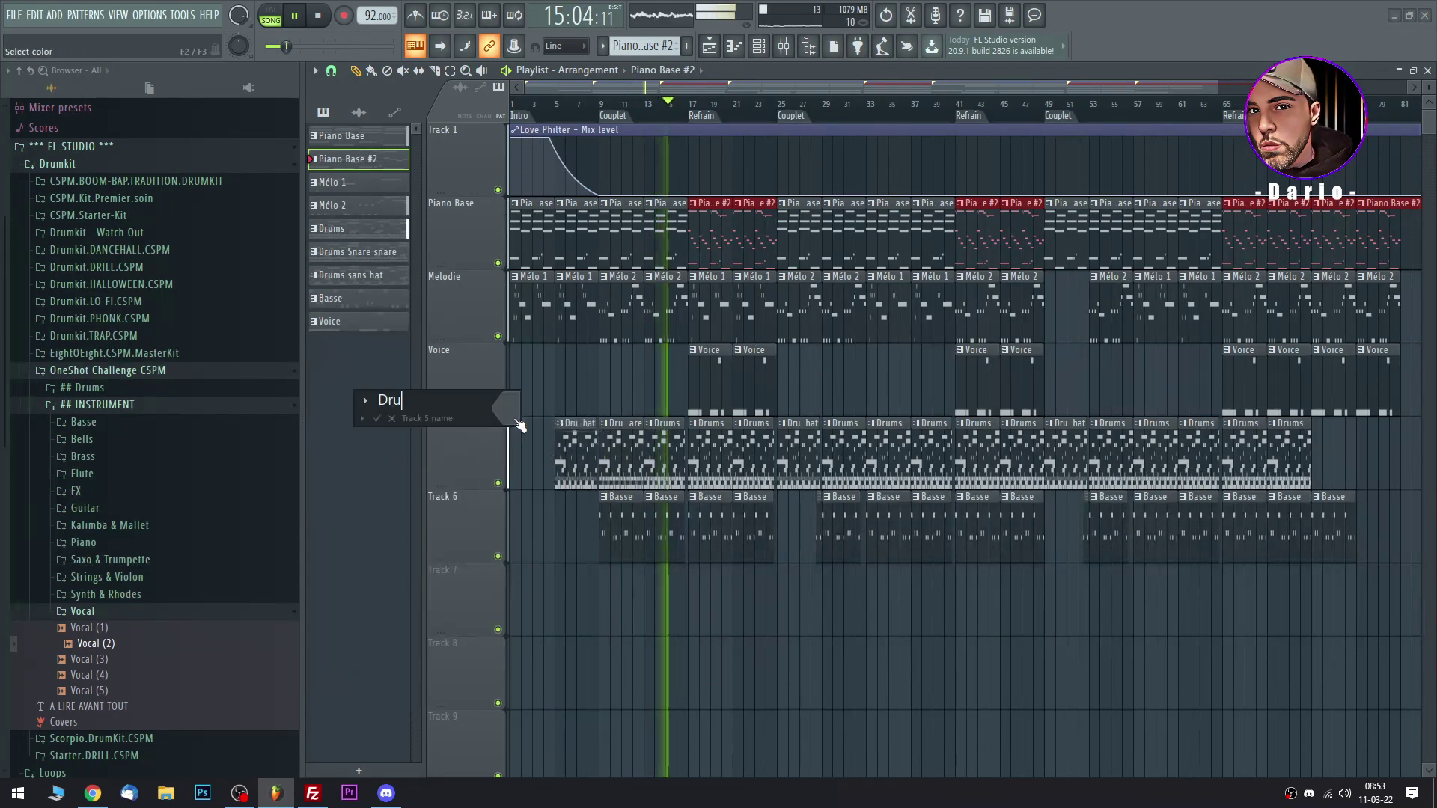
type("ms")
key("Return")
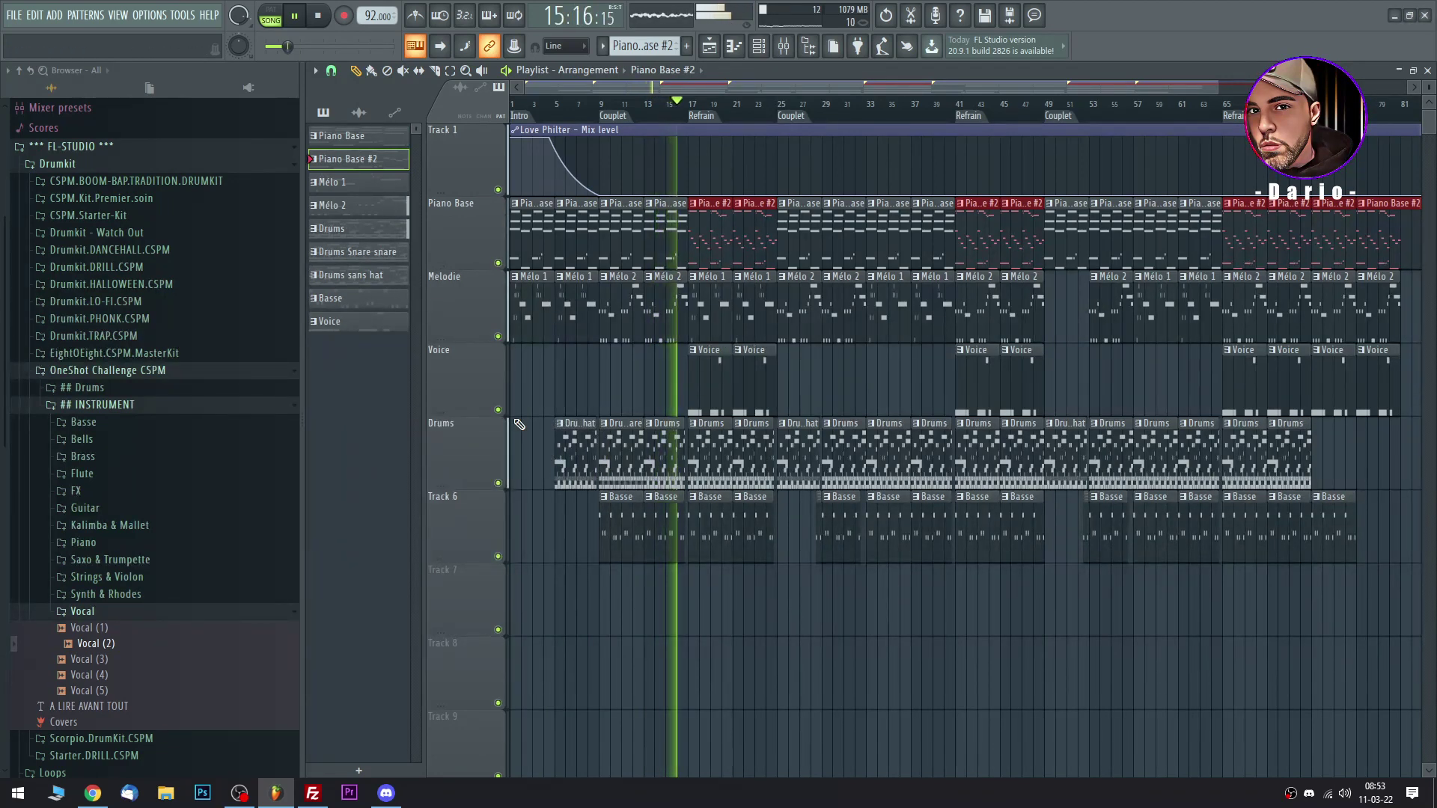
Name playlist track 6, which holds the Basse clips, "Base".
right_click(450, 496)
left_click(505, 440)
type("Base")
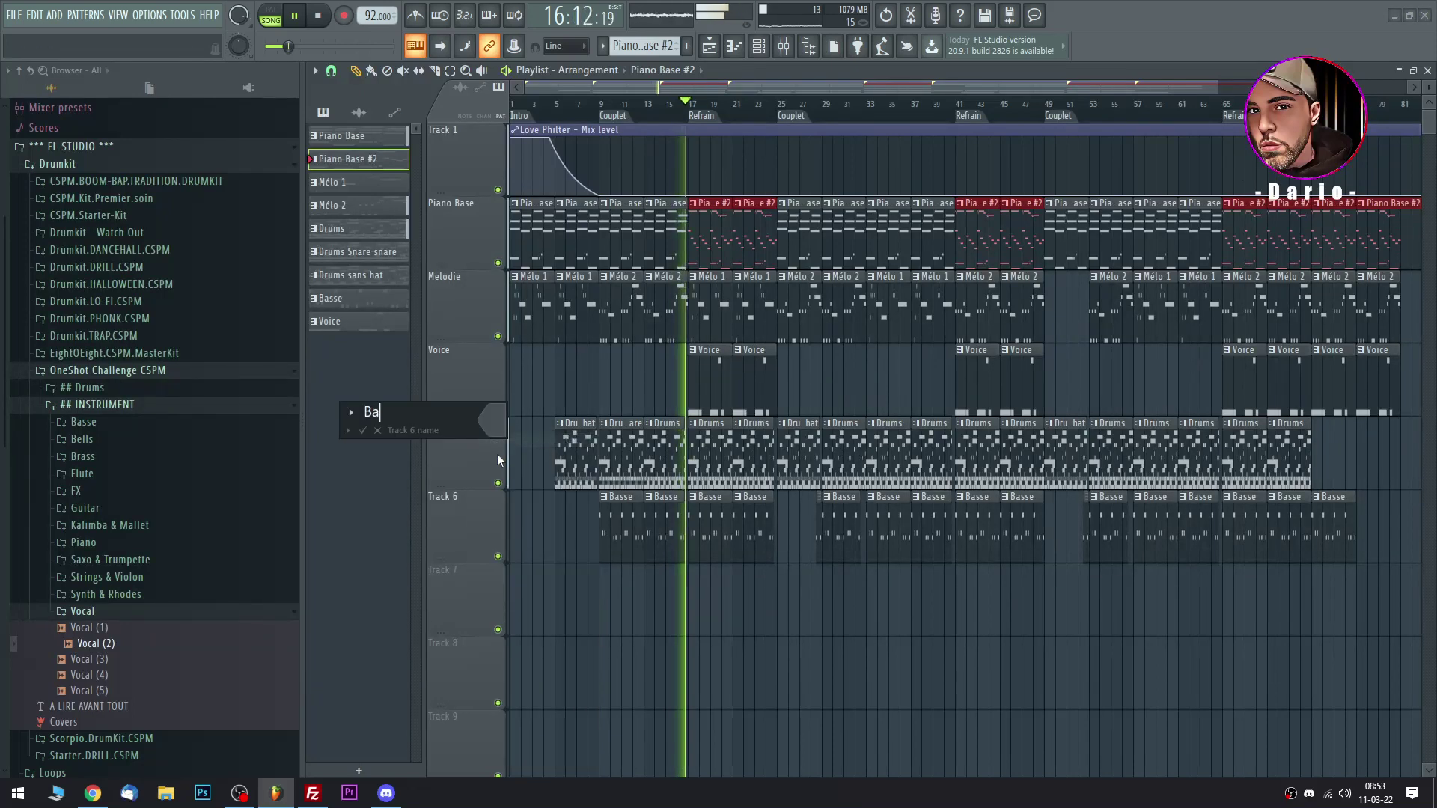
key("Return")
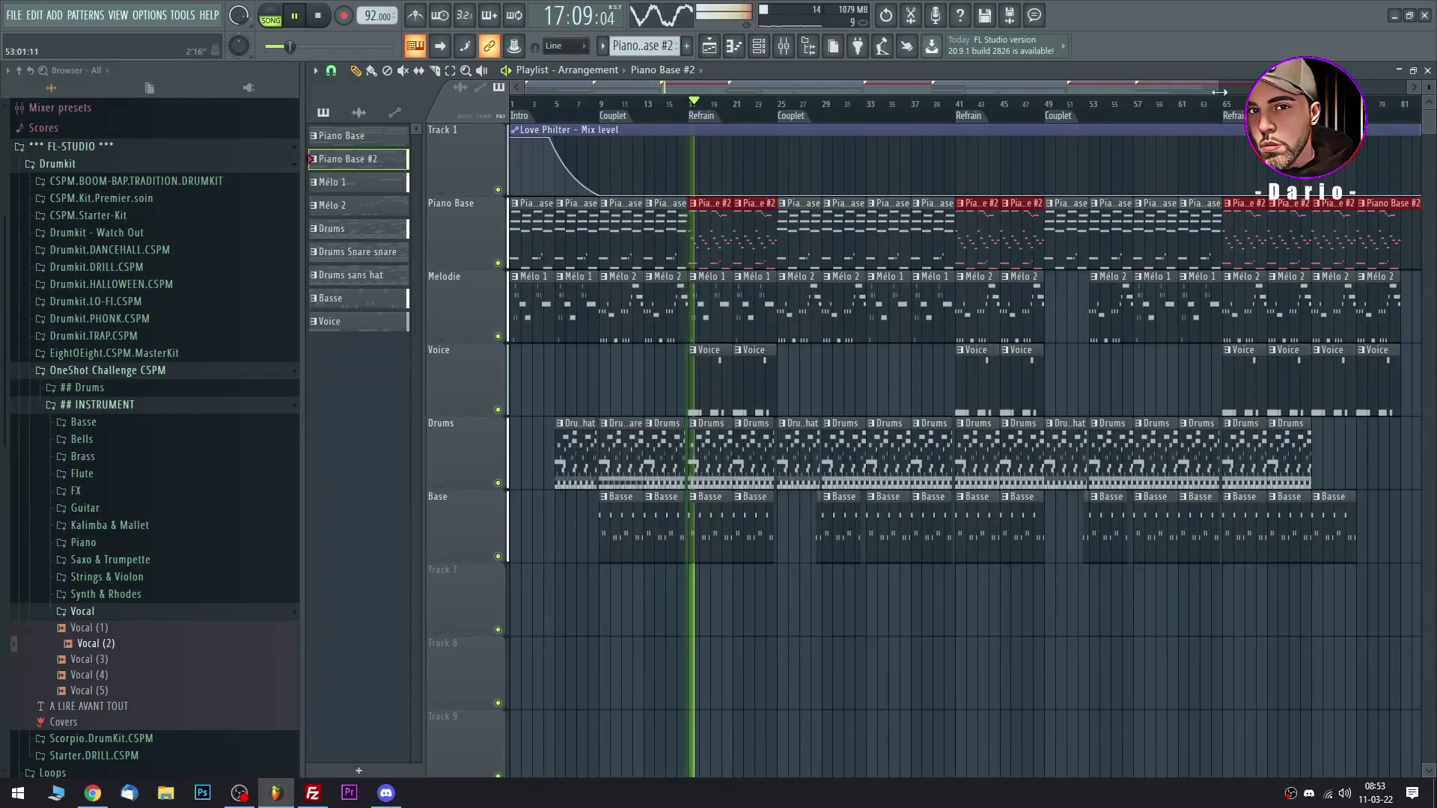
Slice the Love Philter mix level automation clip at bar 25, where the second Couplet starts, and delete the part after the cut.
left_click_drag(1205, 84, 855, 90)
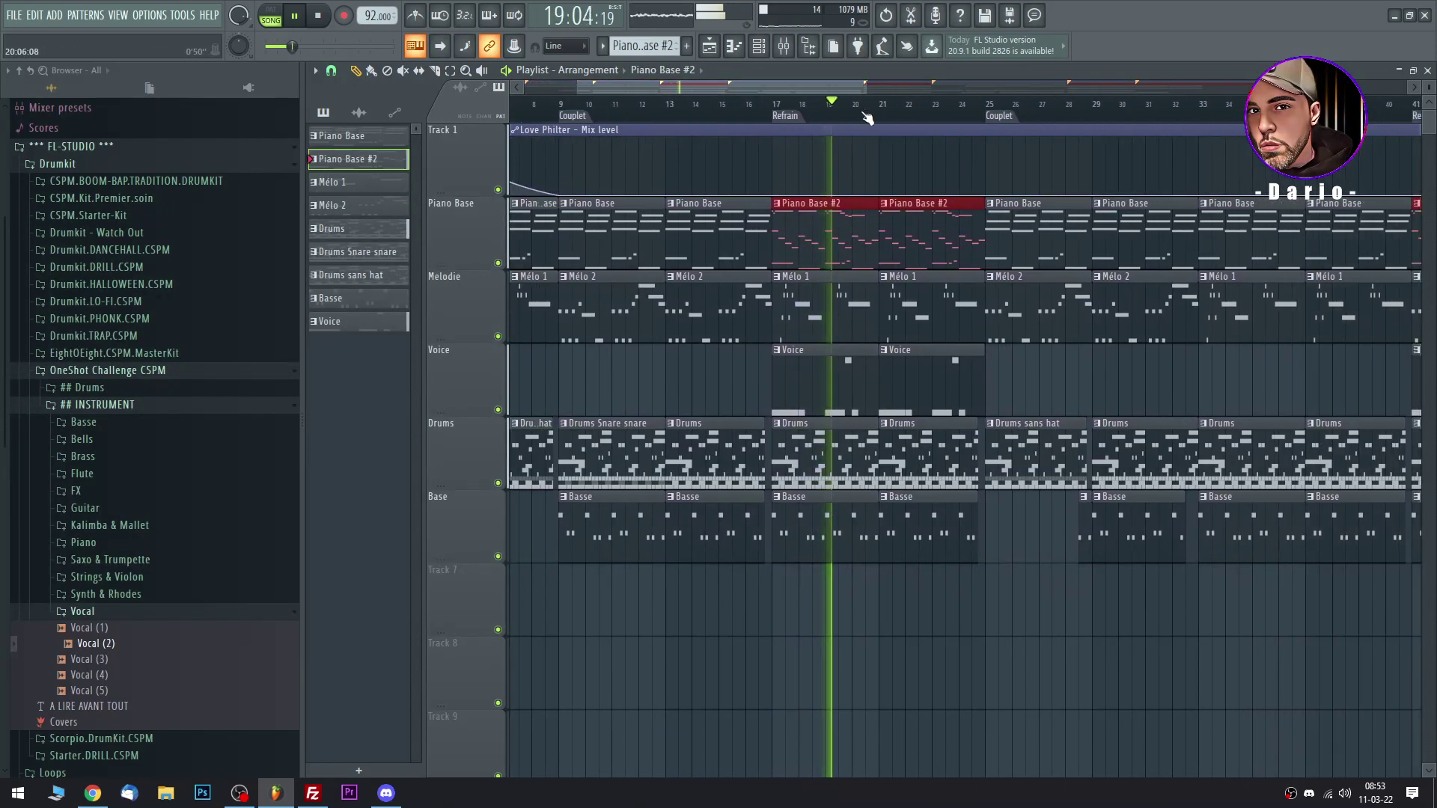
left_click(439, 72)
left_click_drag(988, 189, 988, 129)
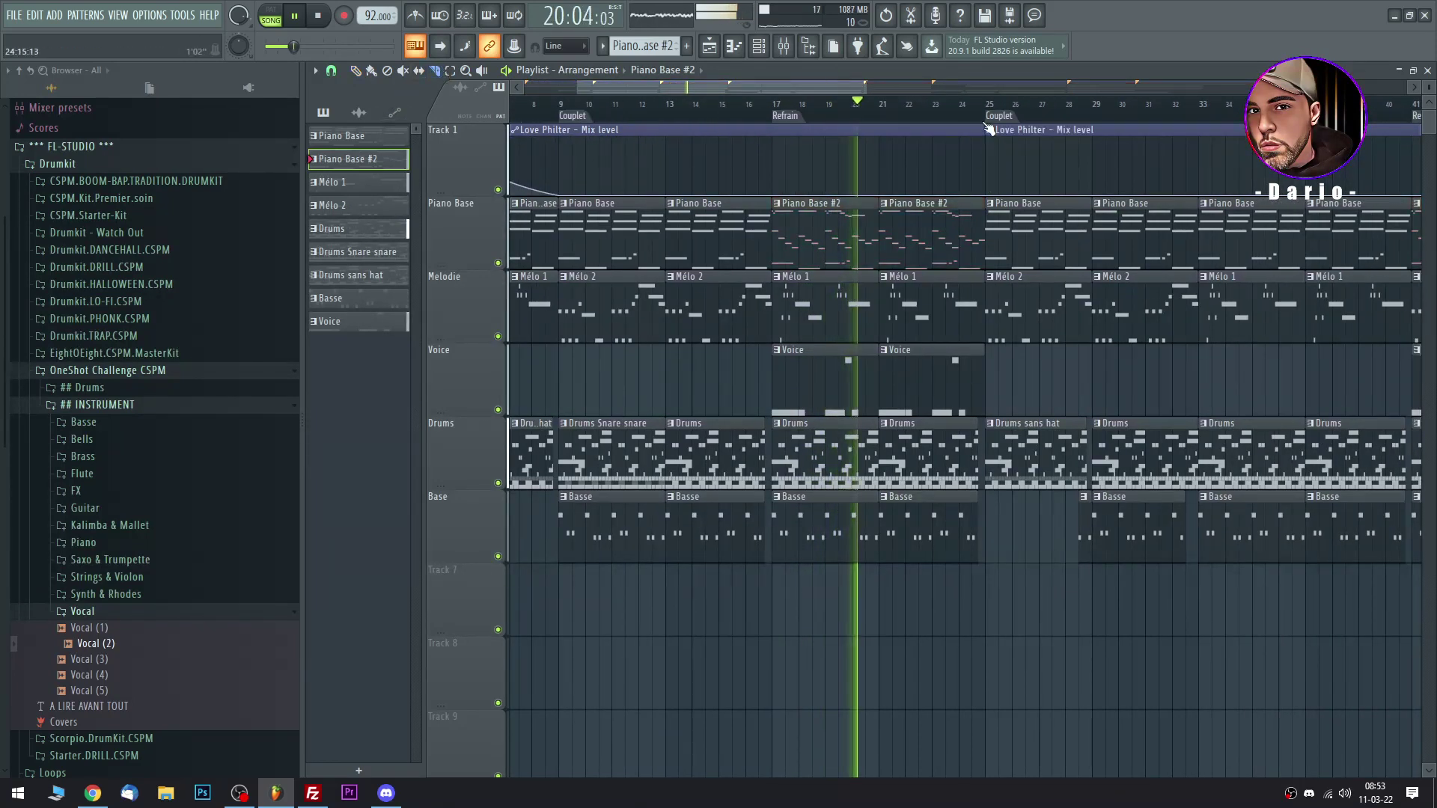
left_click(360, 72)
right_click(1151, 131)
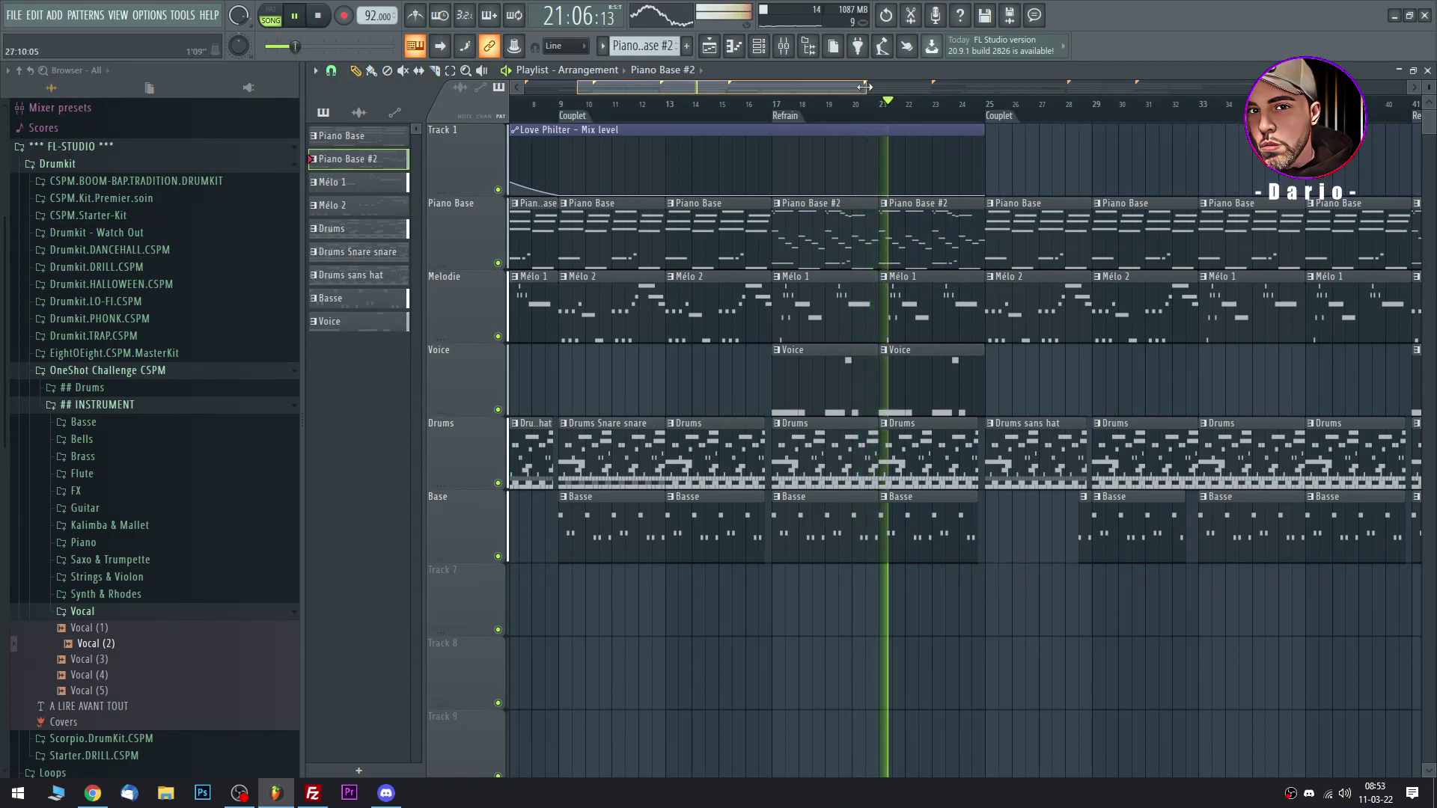
Copy the Love Philter mix level automation clip to the Couplets at bars 25 and 49, and make the bar 49 copy unique.
mouse_move(865, 88)
left_mouse_down()
mouse_move(1172, 88)
mouse_move(861, 89)
left_mouse_up()
left_click_drag(629, 128, 1202, 125)
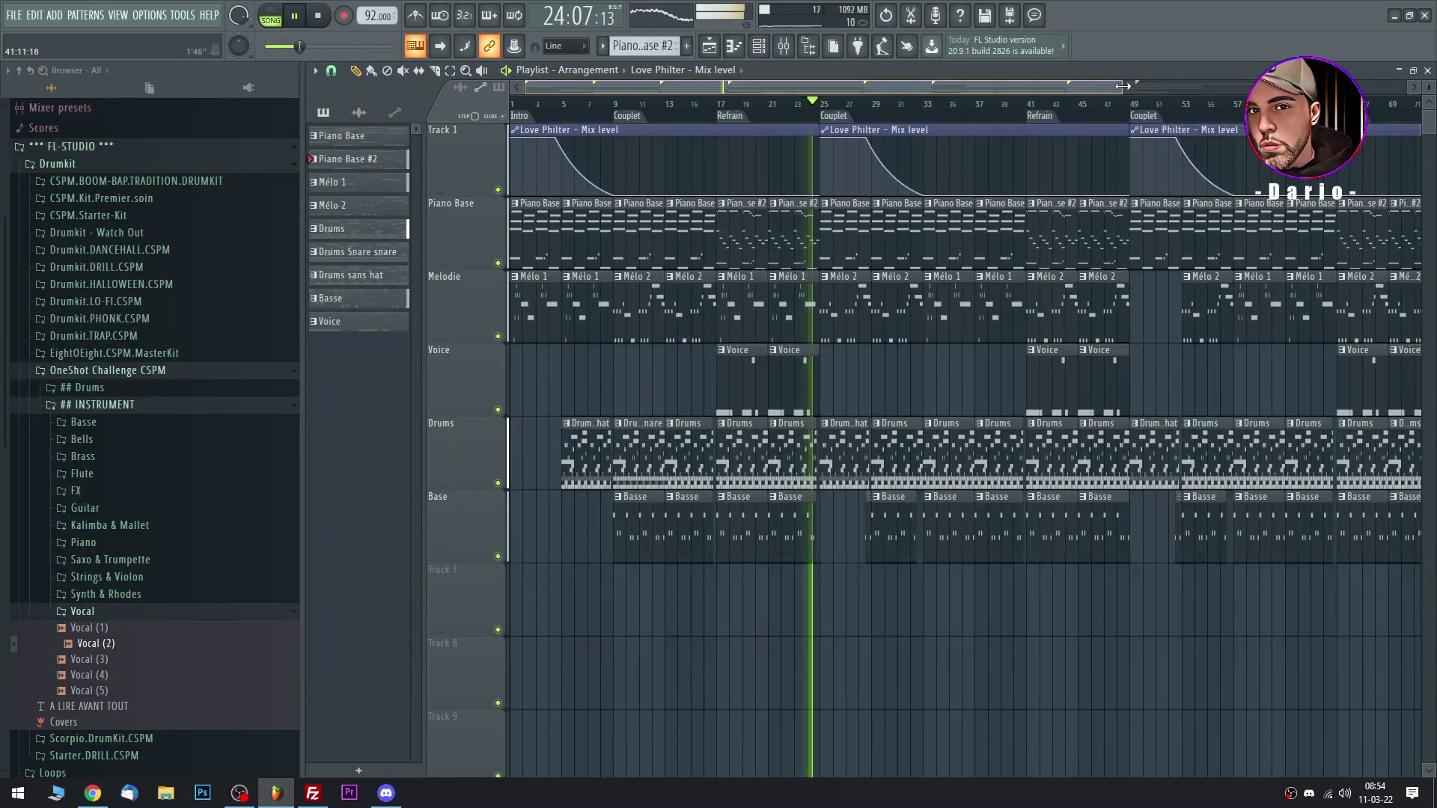
left_click_drag(1123, 86, 1287, 87)
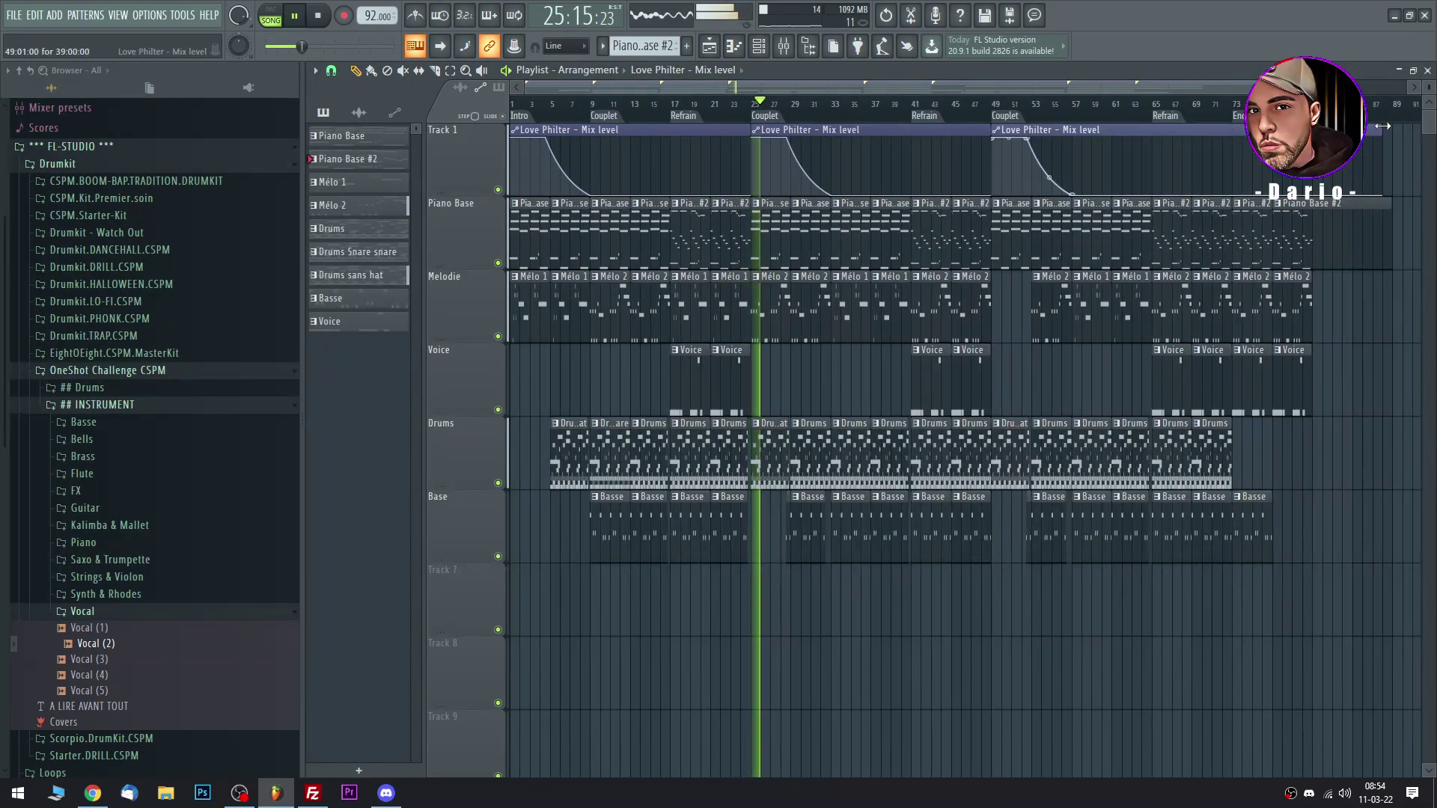
right_click(997, 132)
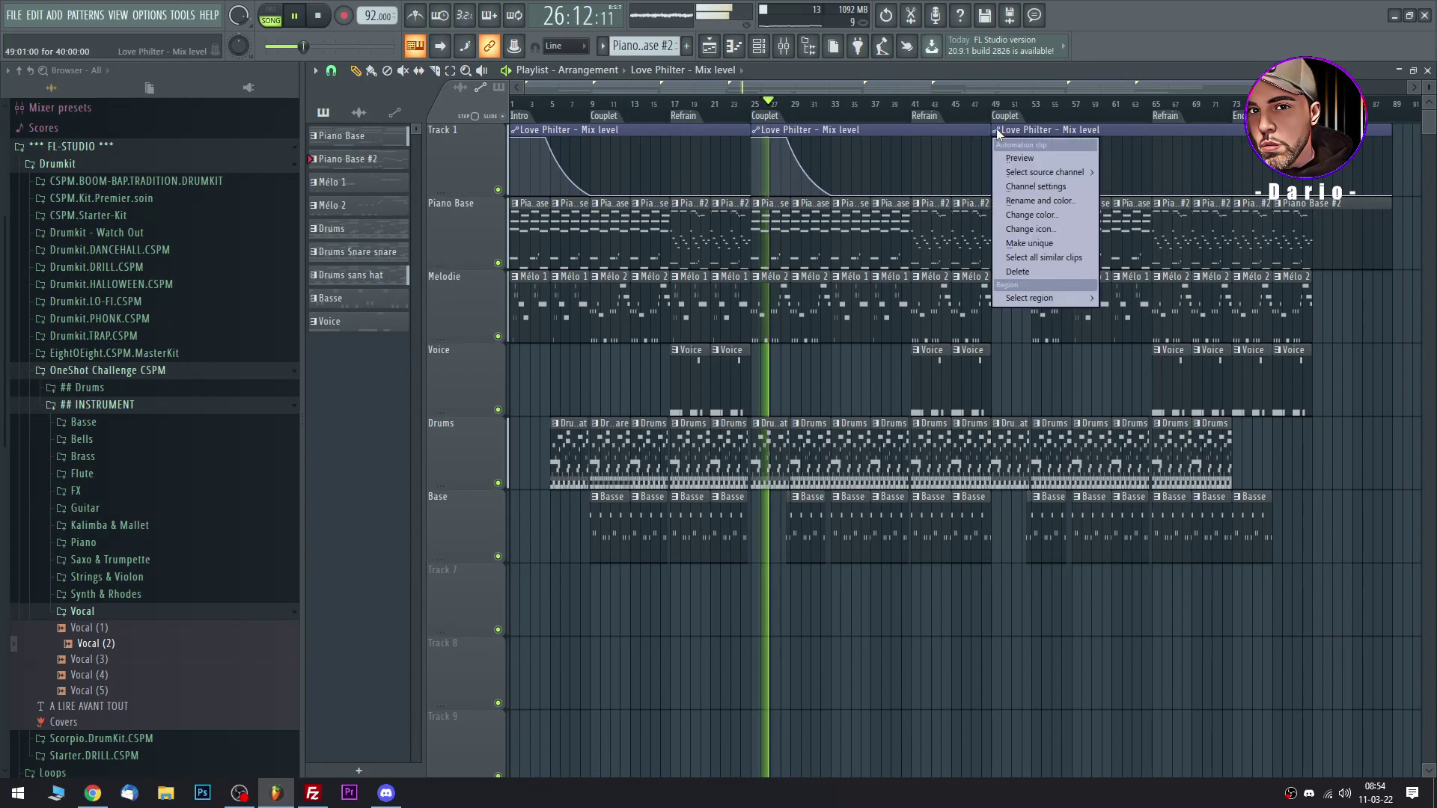
left_click(1031, 243)
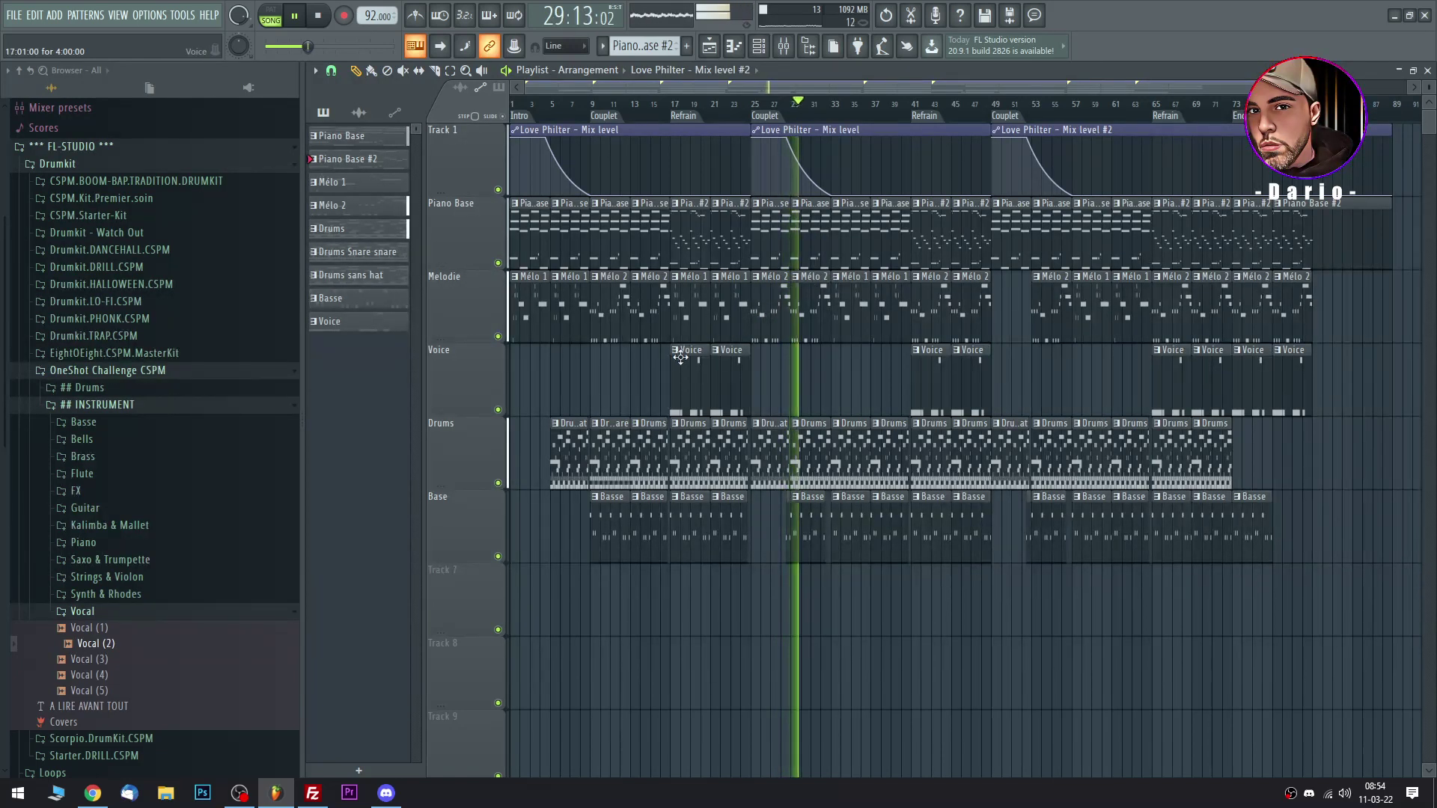
Replace the Drums sans hat clip at bar 25 with the Drums Snare snare pattern used at bar 9.
left_click(594, 106)
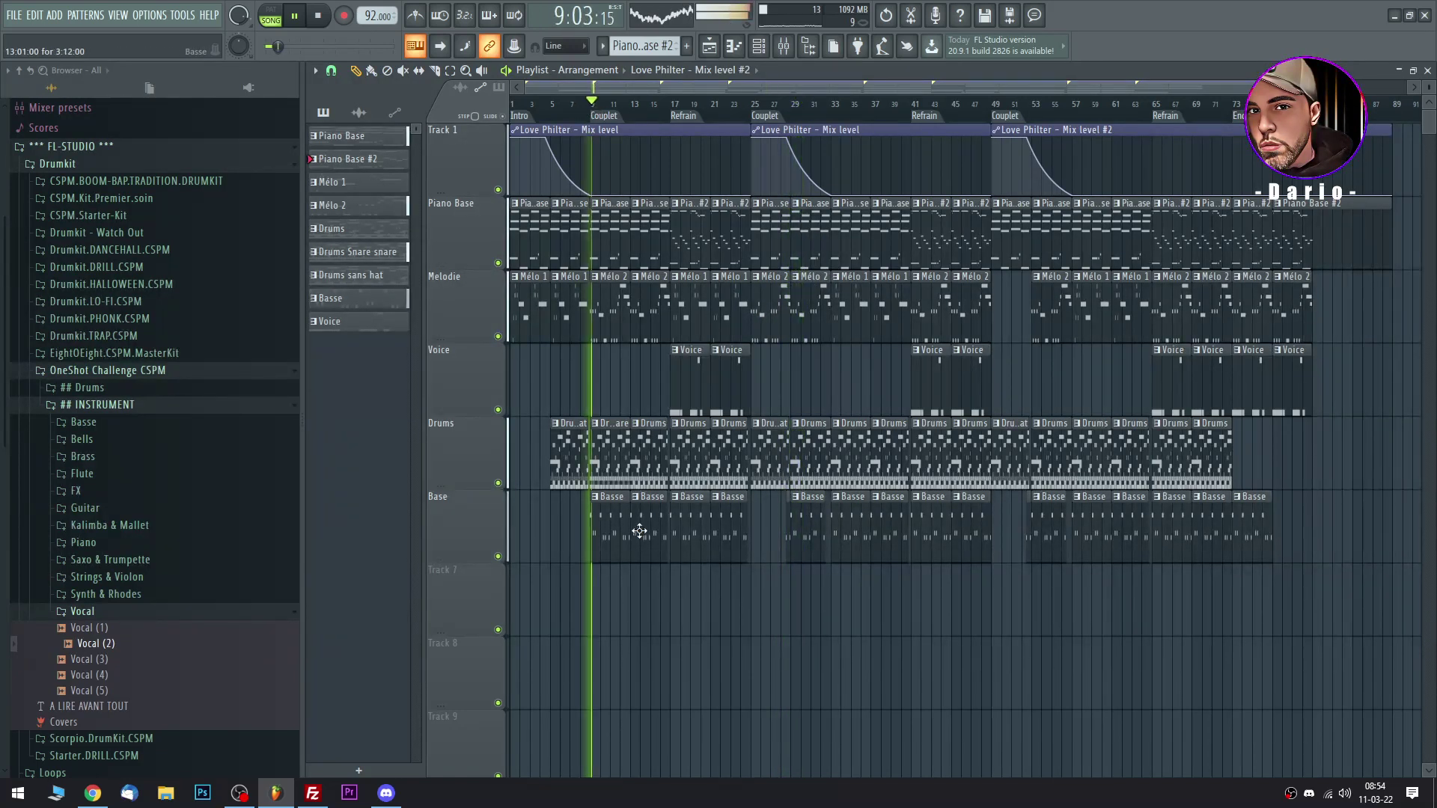
left_click(610, 448)
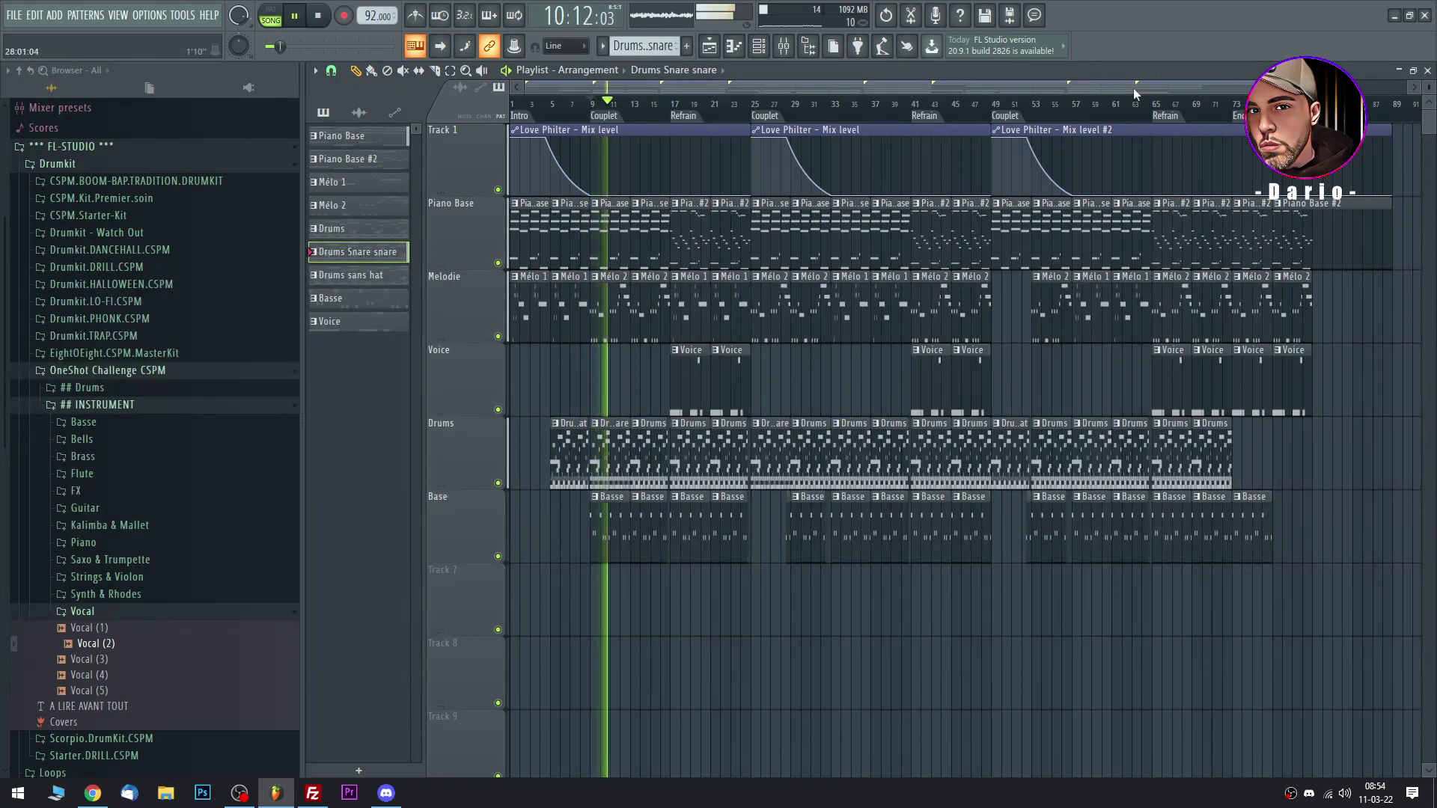
left_click_drag(1292, 88, 744, 92)
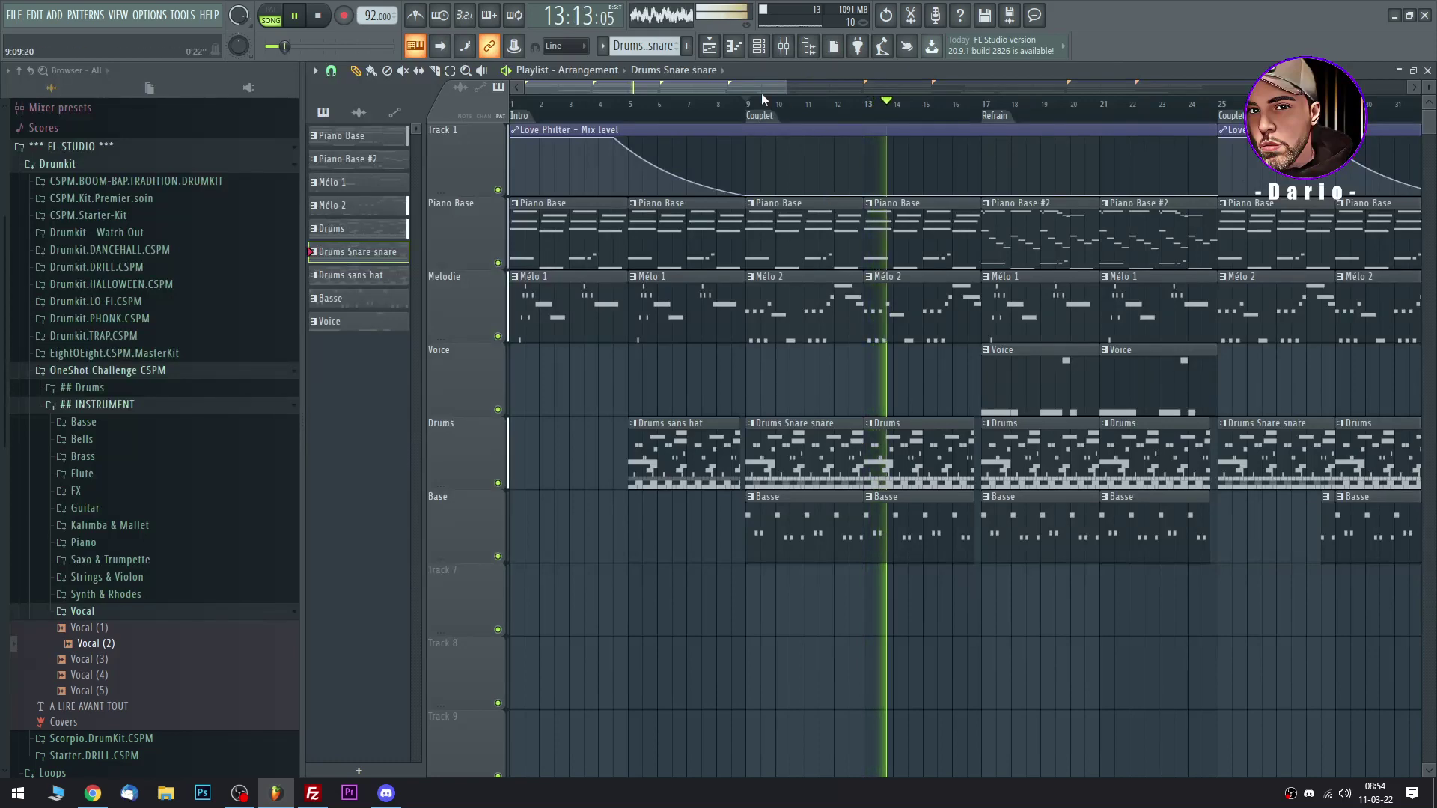
Shorten the bar 25 Drums Snare snare clip to end at about 28:05 and trim the following short Basse clip to start at 28:13.
left_click_drag(791, 89, 1107, 90)
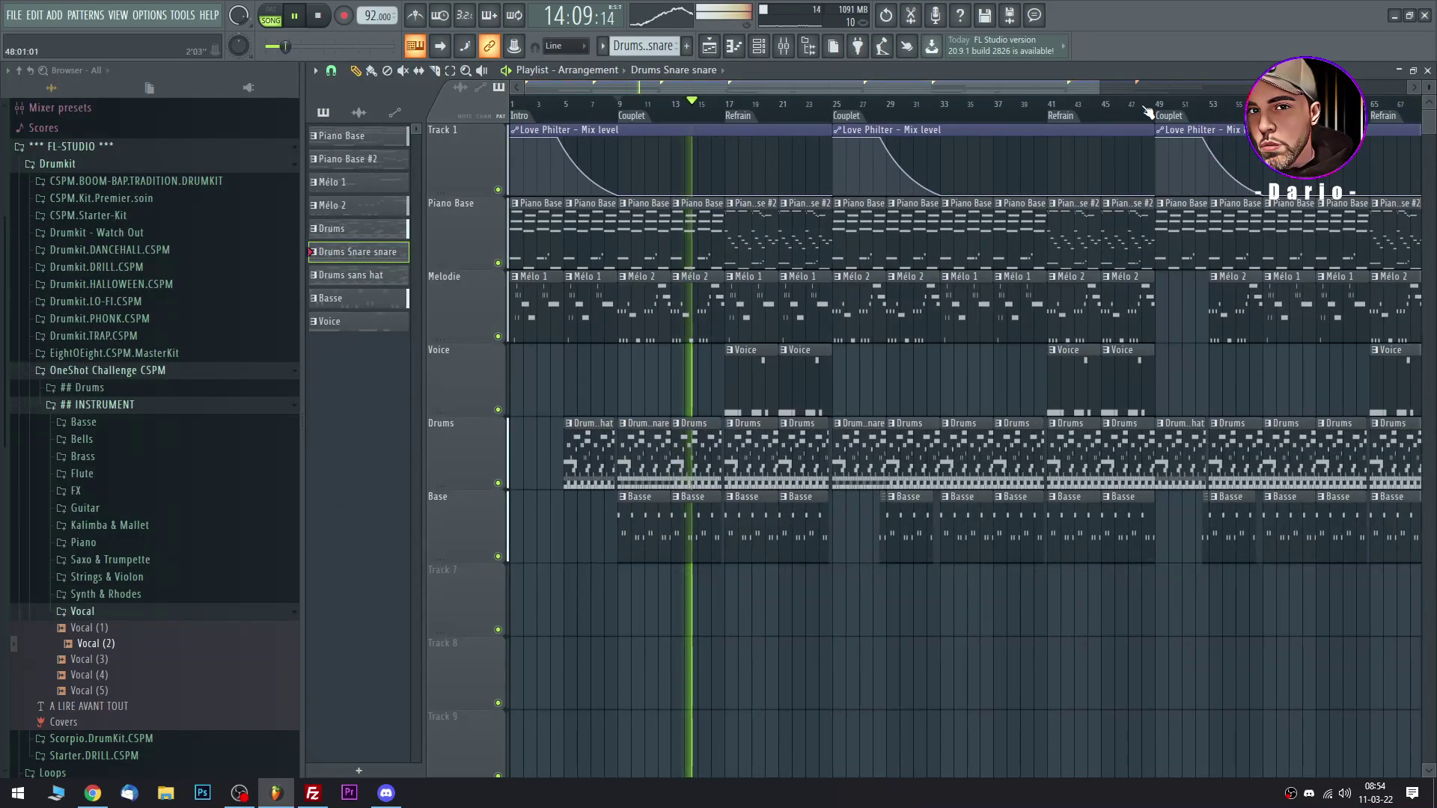
left_click(1159, 106)
mouse_move(798, 88)
left_mouse_down()
mouse_move(977, 84)
mouse_move(896, 84)
left_mouse_up()
left_click(670, 116)
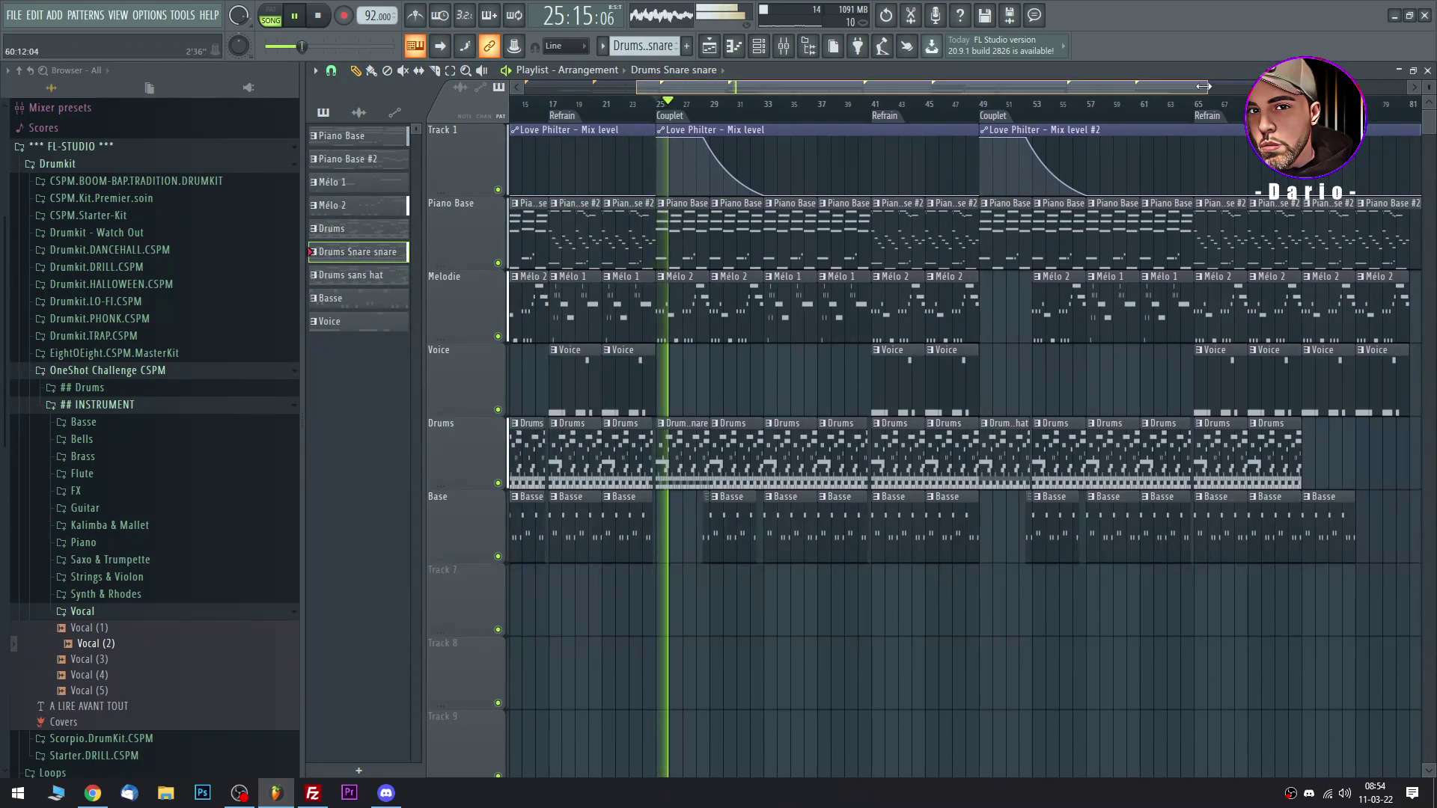
left_click_drag(1185, 89, 820, 95)
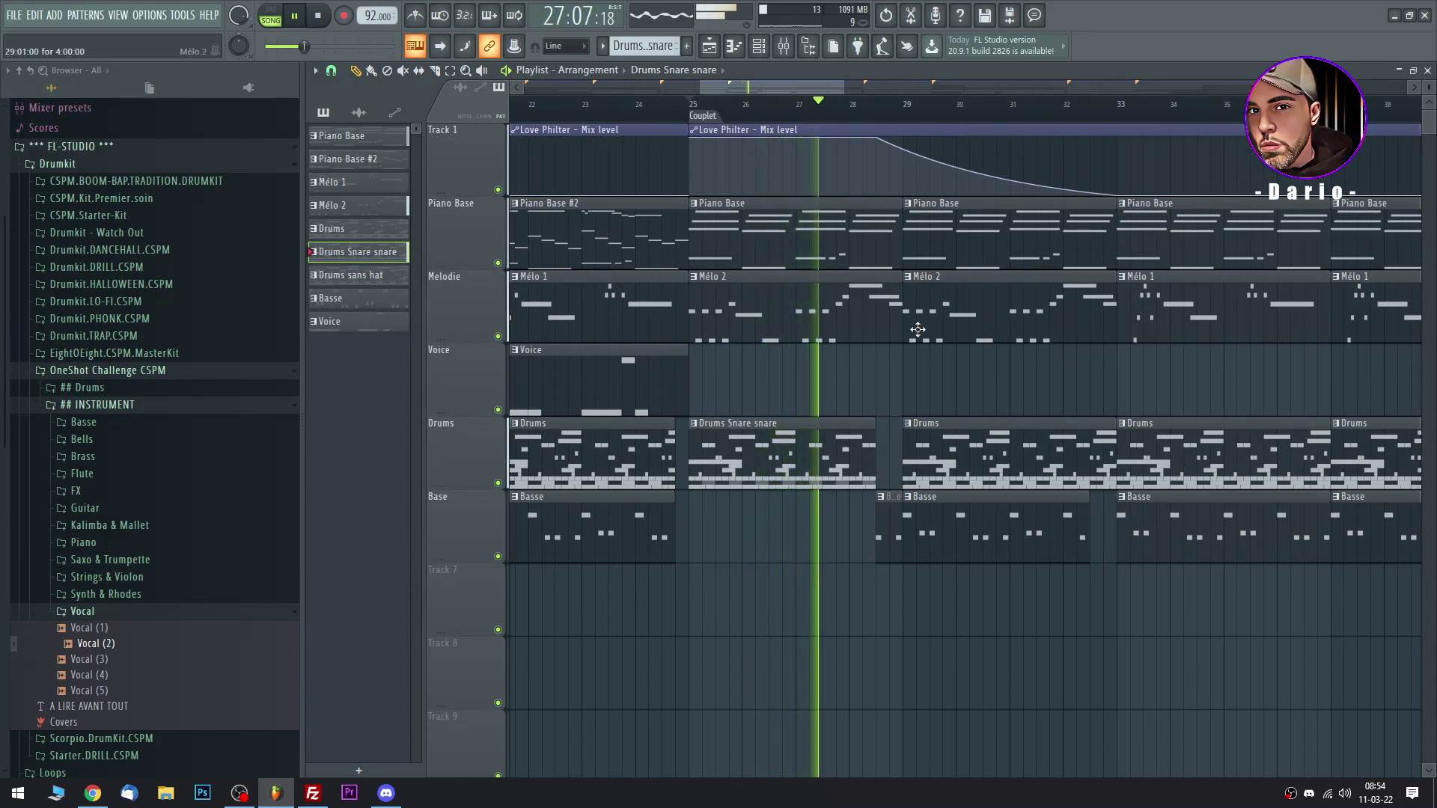
left_click_drag(873, 434, 861, 434)
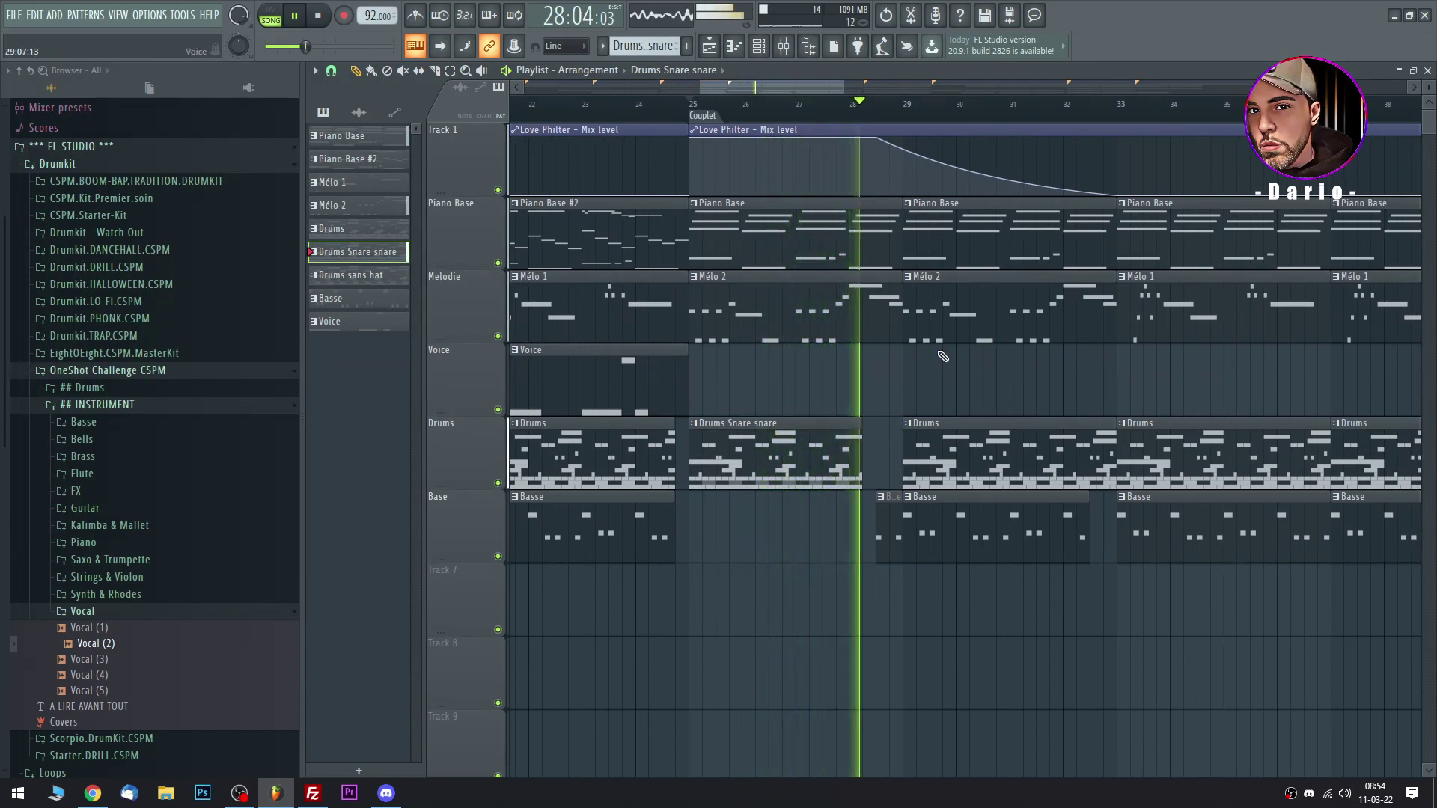
left_click_drag(853, 88, 779, 90)
left_click_drag(1178, 515, 1201, 514)
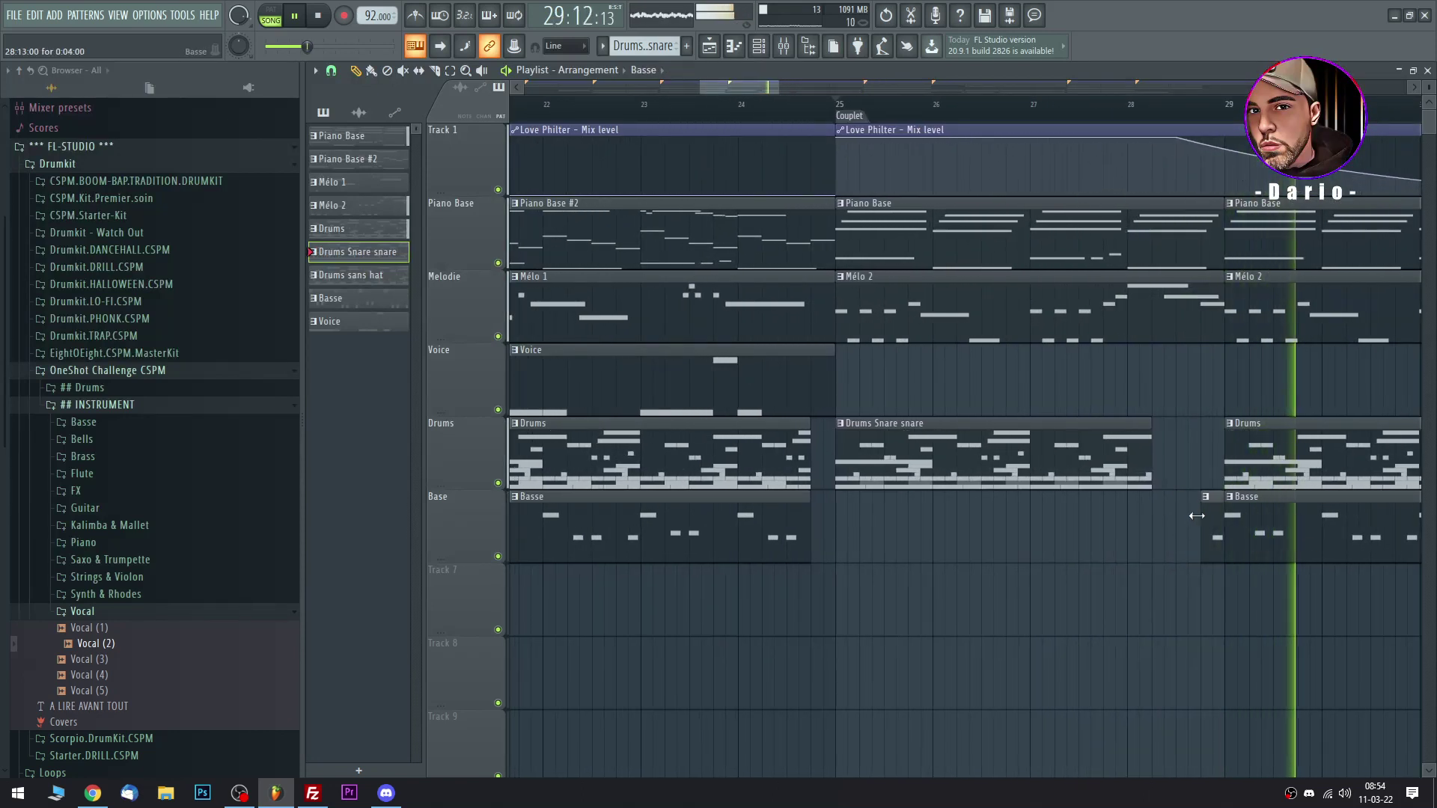
Trim the start of the third Couplet's Drums sans hat clip to bar 50 and play the song from bar 49.
left_click_drag(761, 87, 1191, 108)
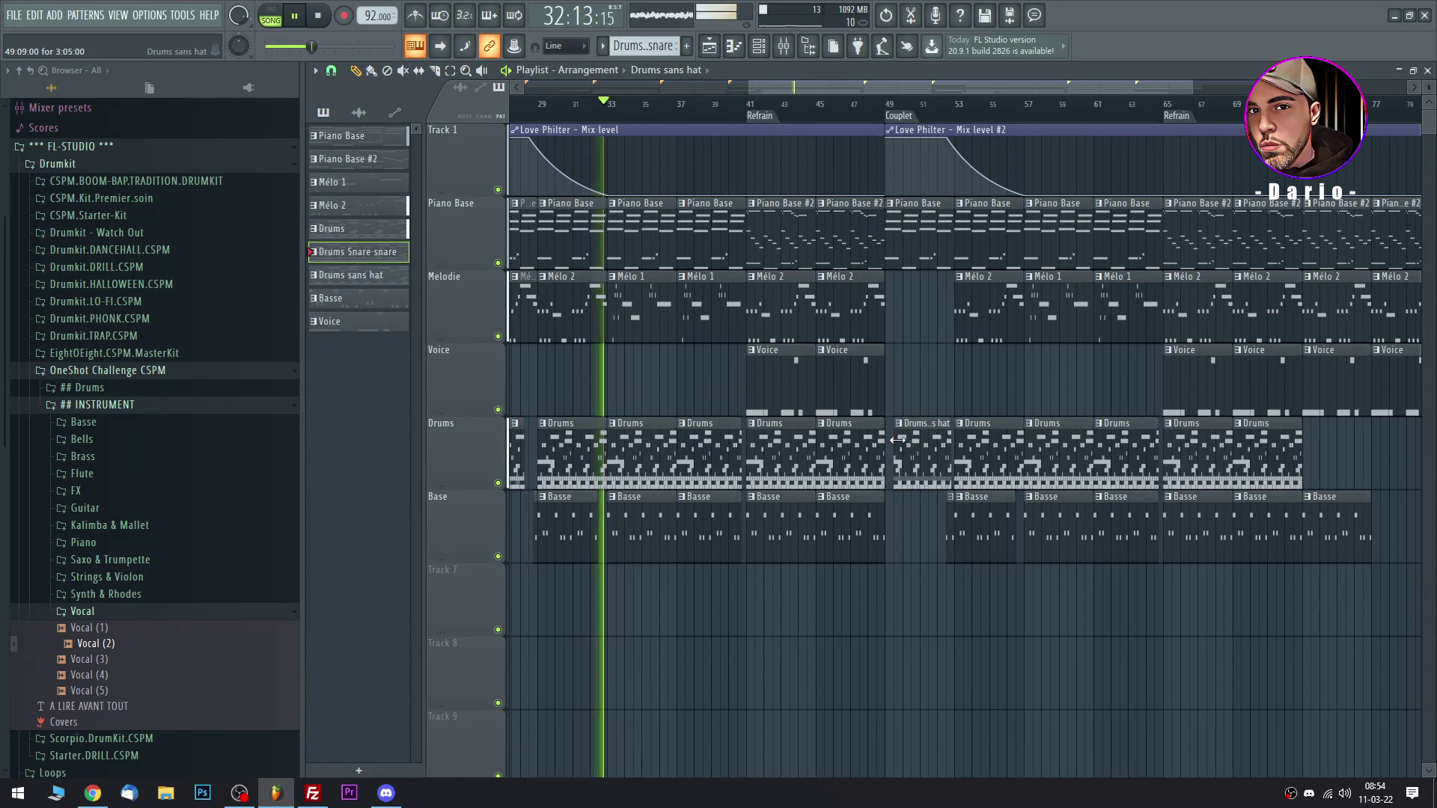
left_click_drag(897, 440, 905, 440)
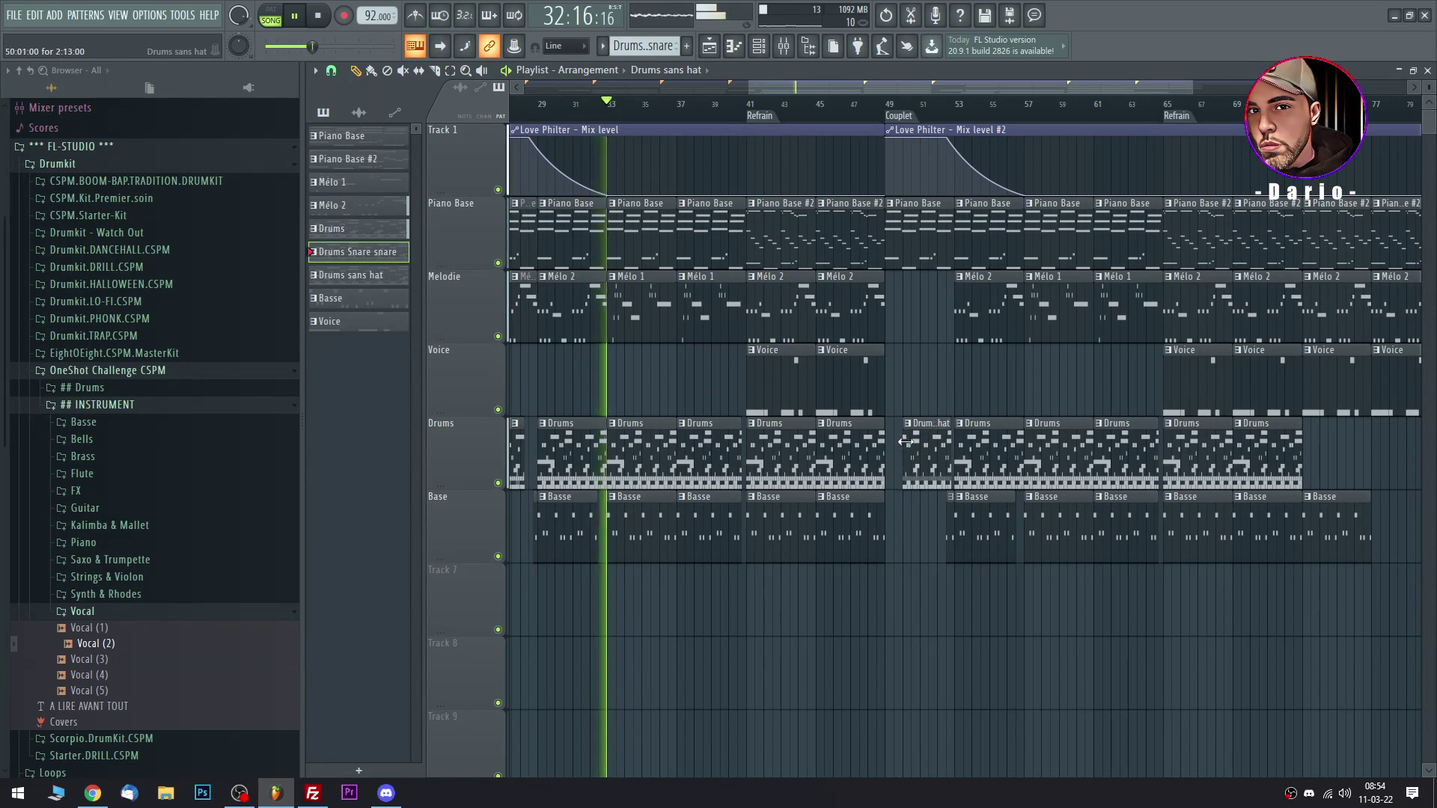
left_click(886, 106)
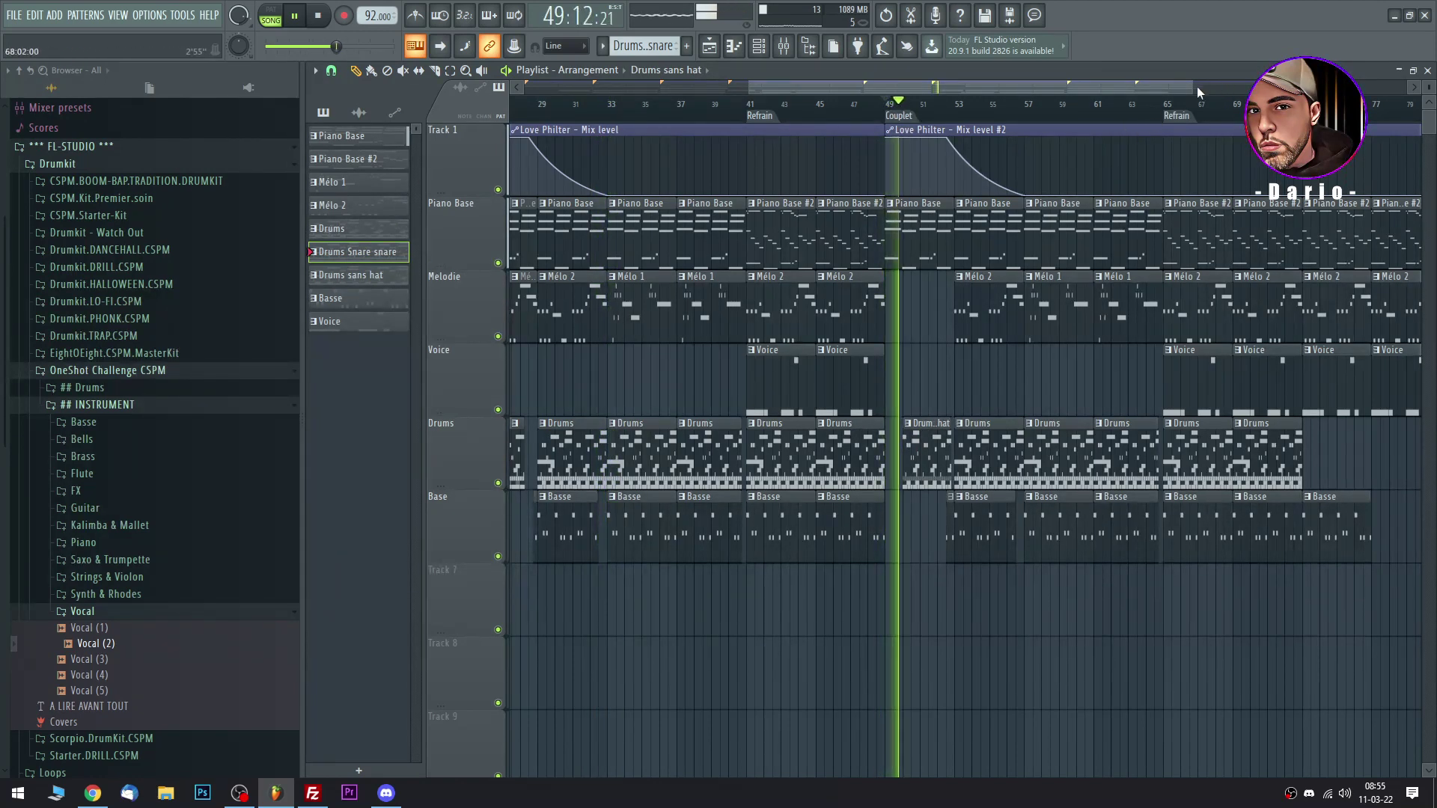
left_click_drag(1193, 86, 1313, 87)
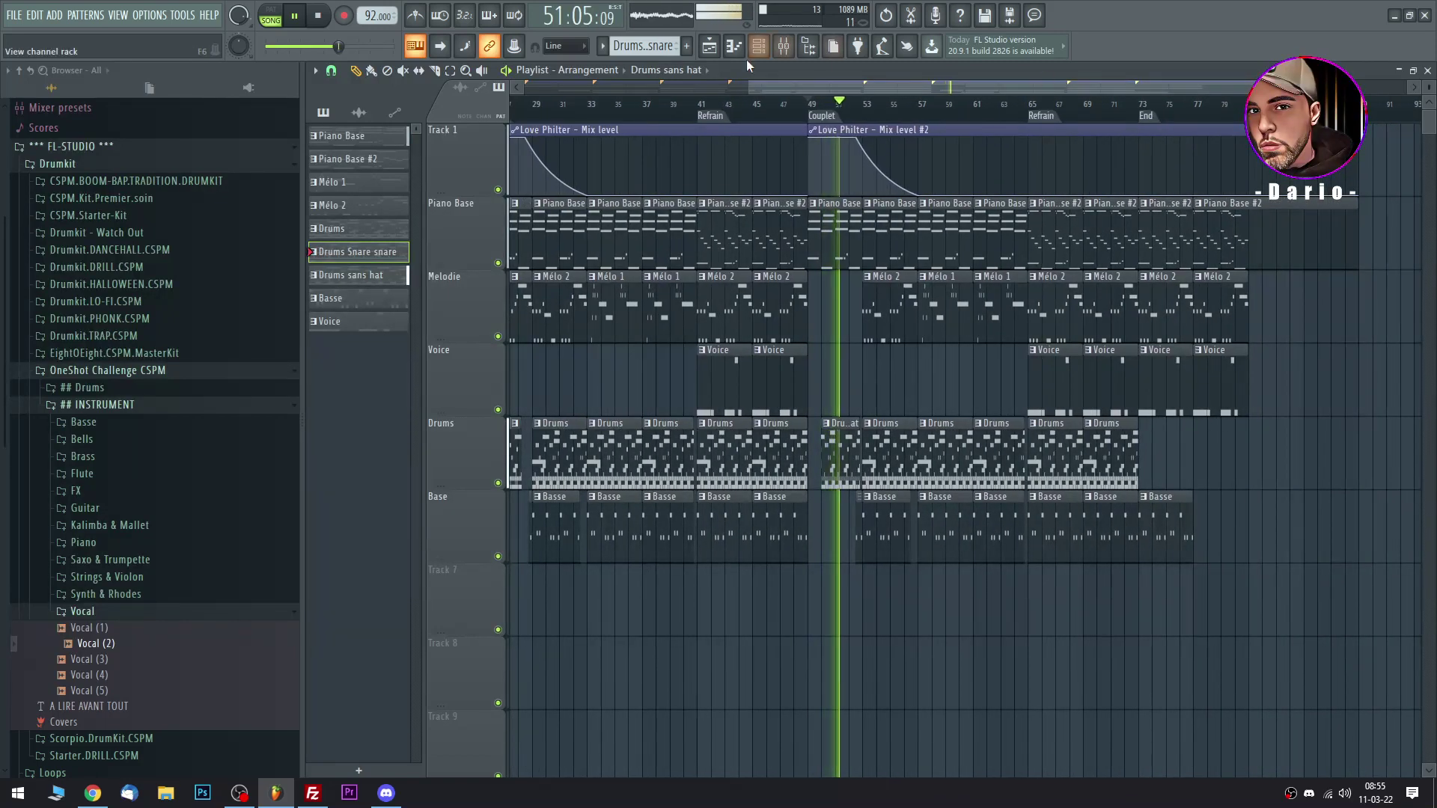
left_click_drag(752, 89, 313, 66)
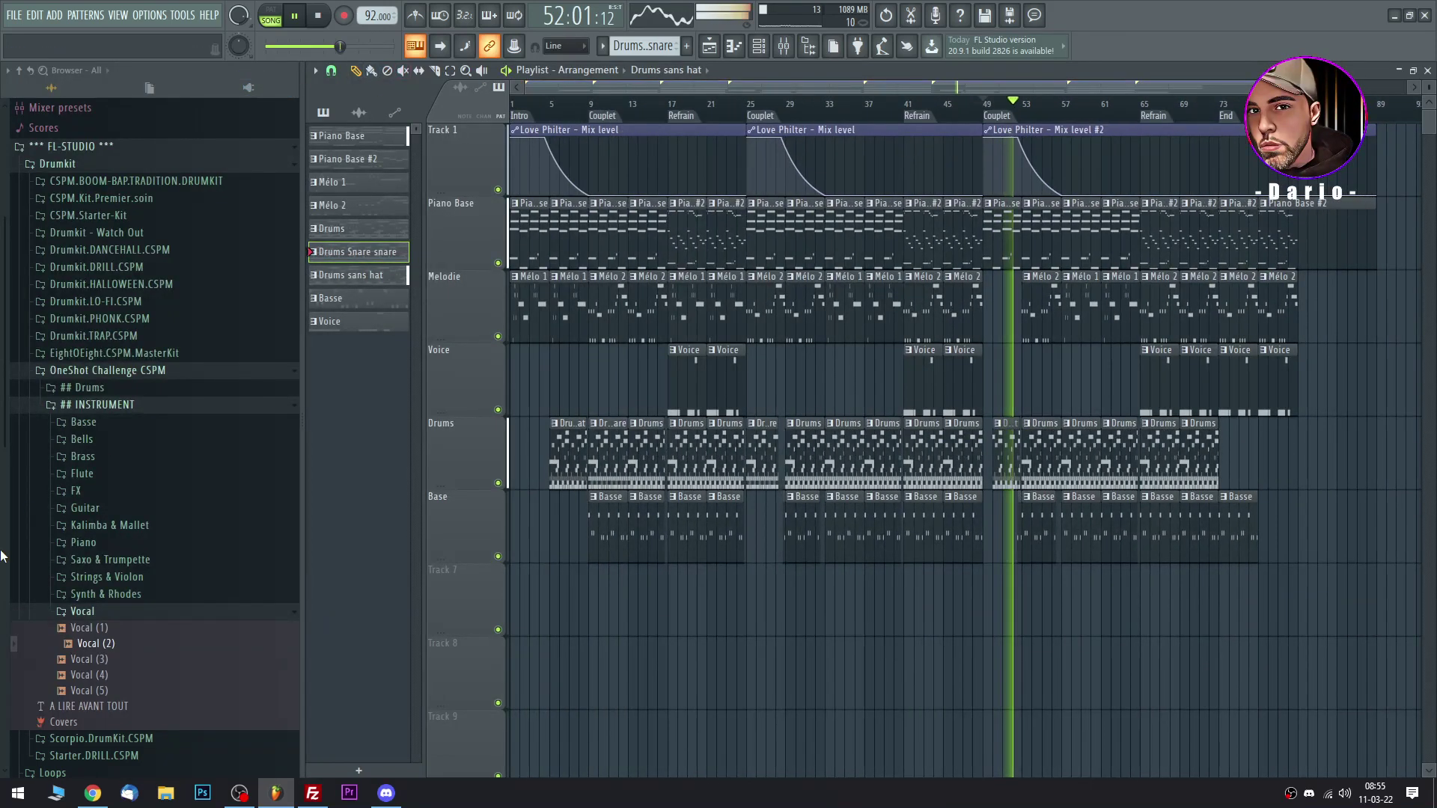
Audition the Flute and Brass one-shot samples in the OneShot Challenge CSPM instrument kit.
left_click(84, 612)
left_click(82, 474)
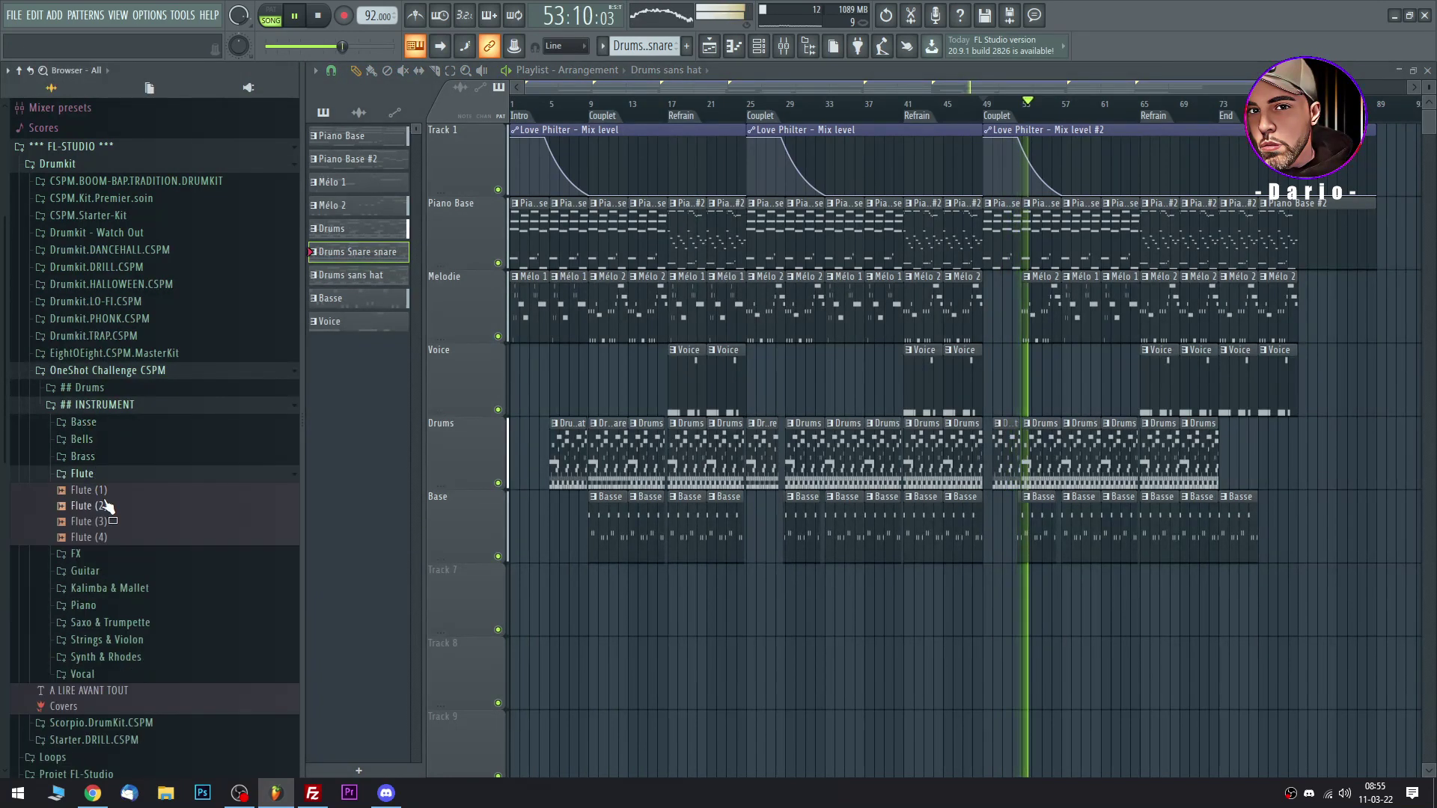
left_click(104, 522)
key("space")
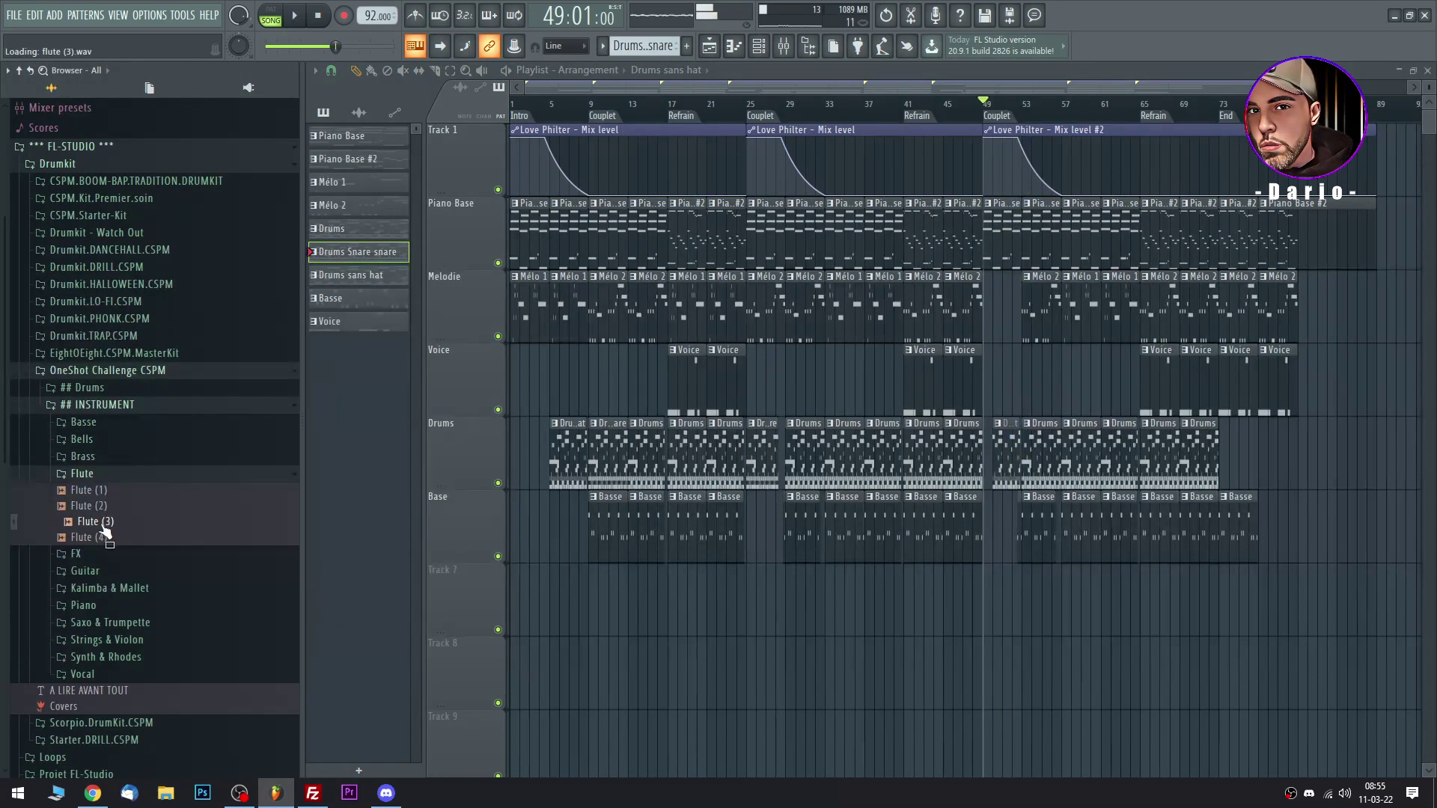
left_click(98, 471)
left_click(83, 456)
left_click(89, 473)
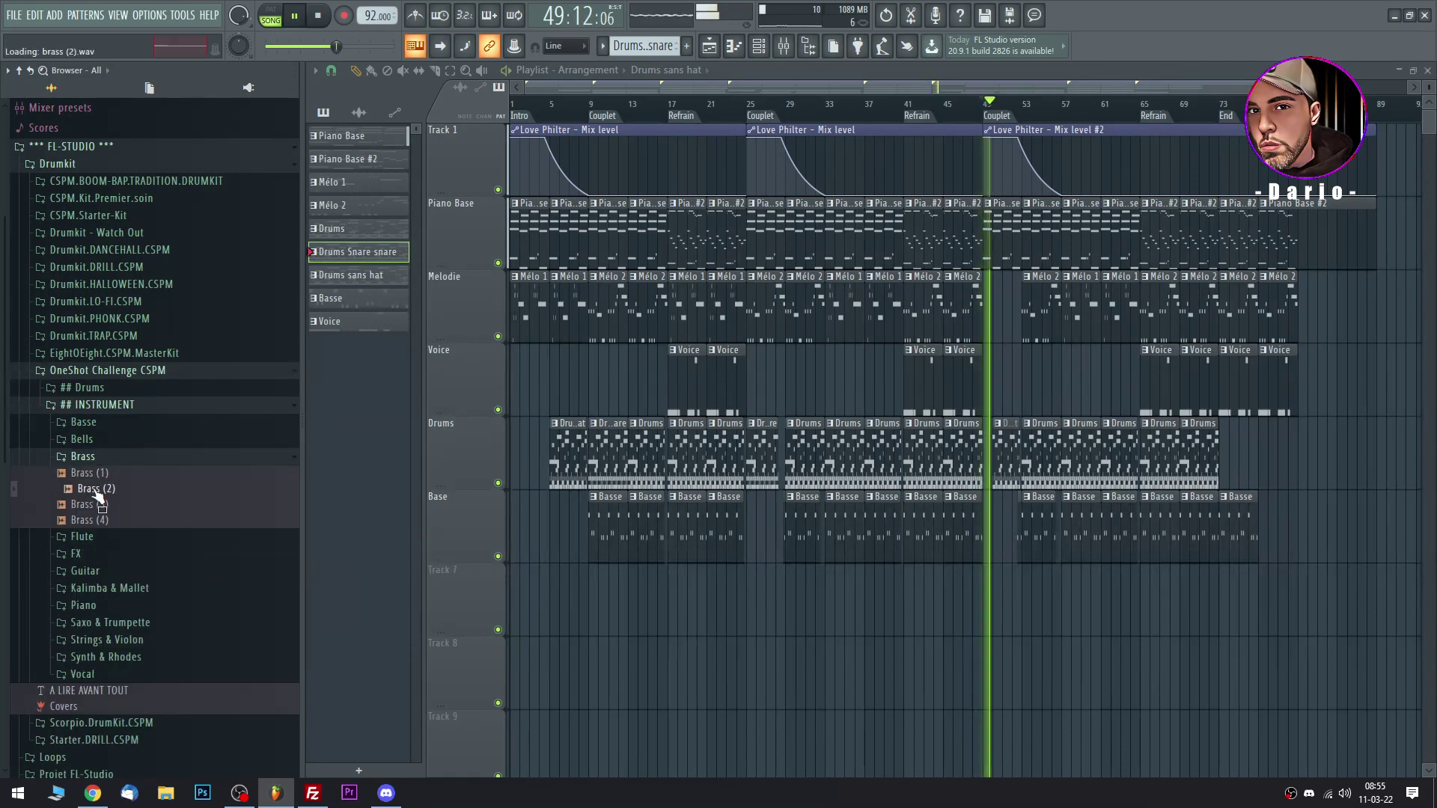
left_click(90, 489)
left_click(97, 505)
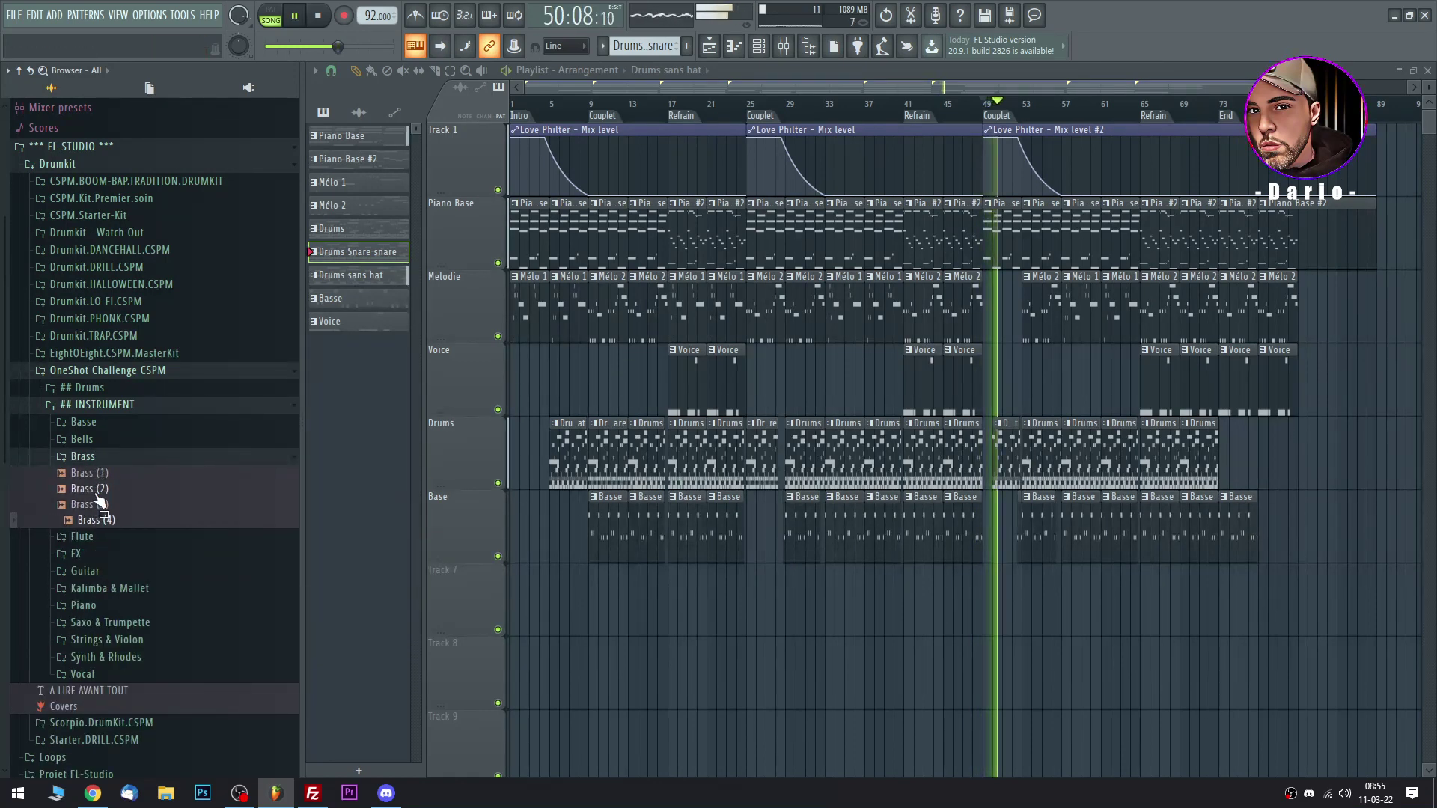
left_click(84, 457)
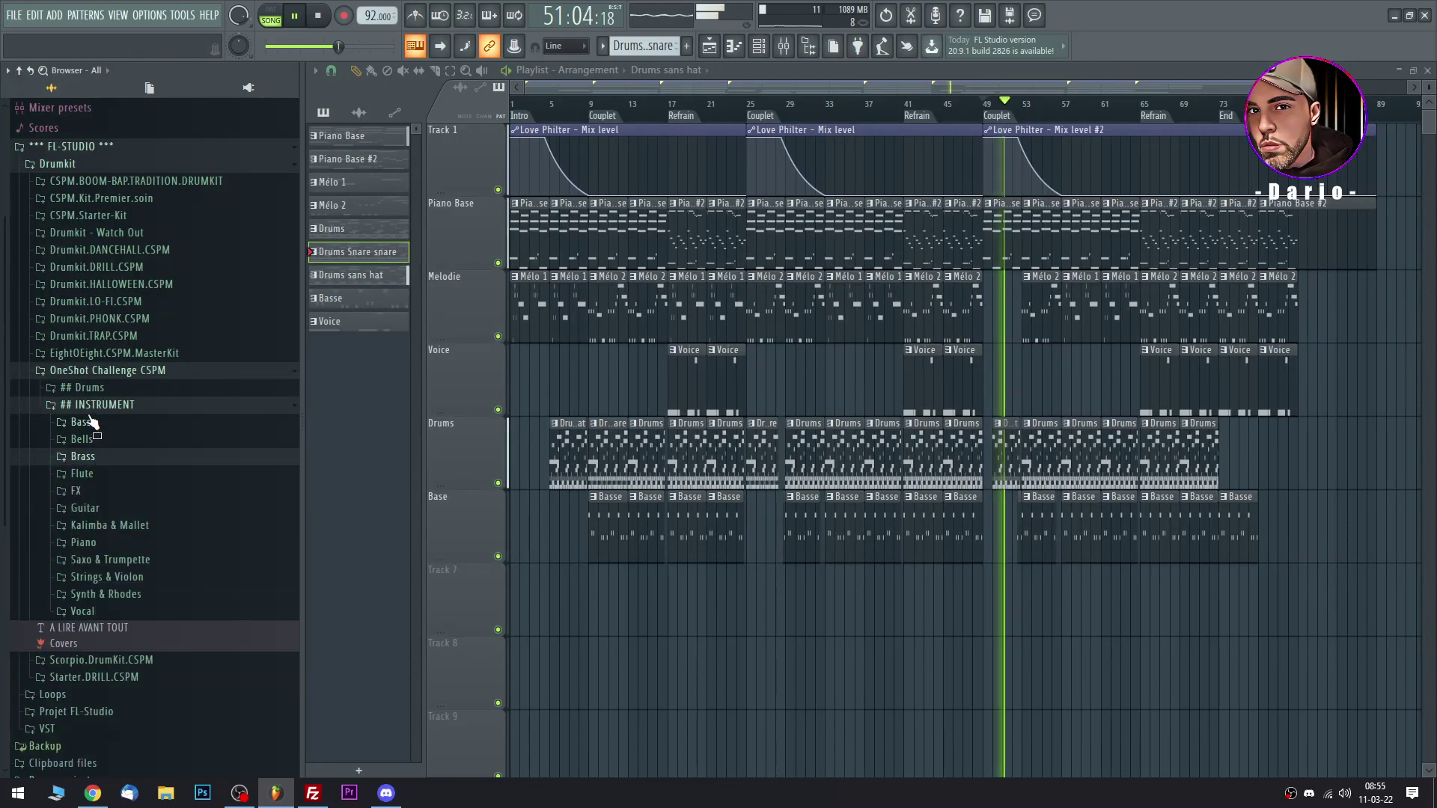
Audition the Rimeshot samples in the kit's drums folder while the third Couplet plays.
left_click(96, 405)
left_click(97, 388)
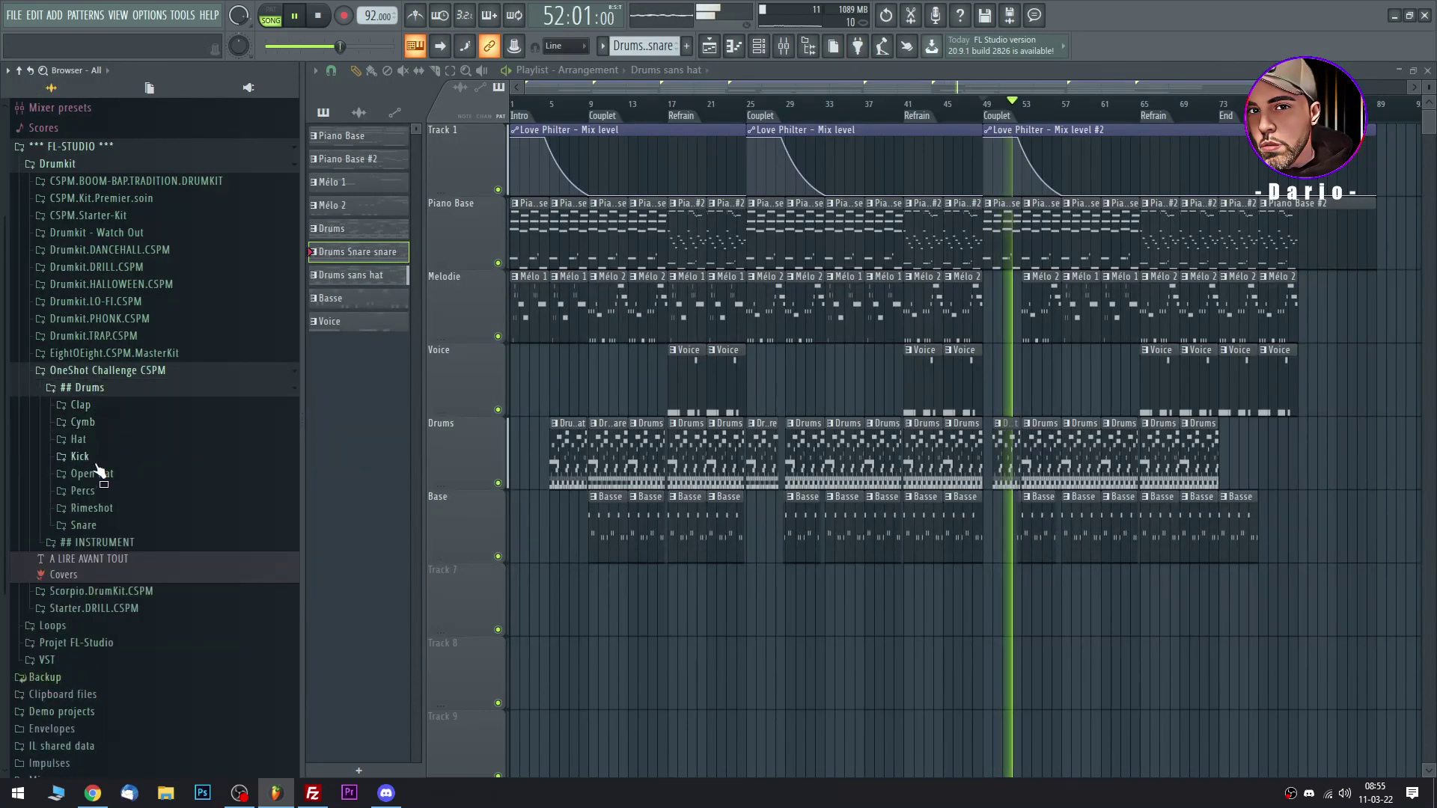
left_click(91, 507)
left_click(99, 540)
left_click(104, 558)
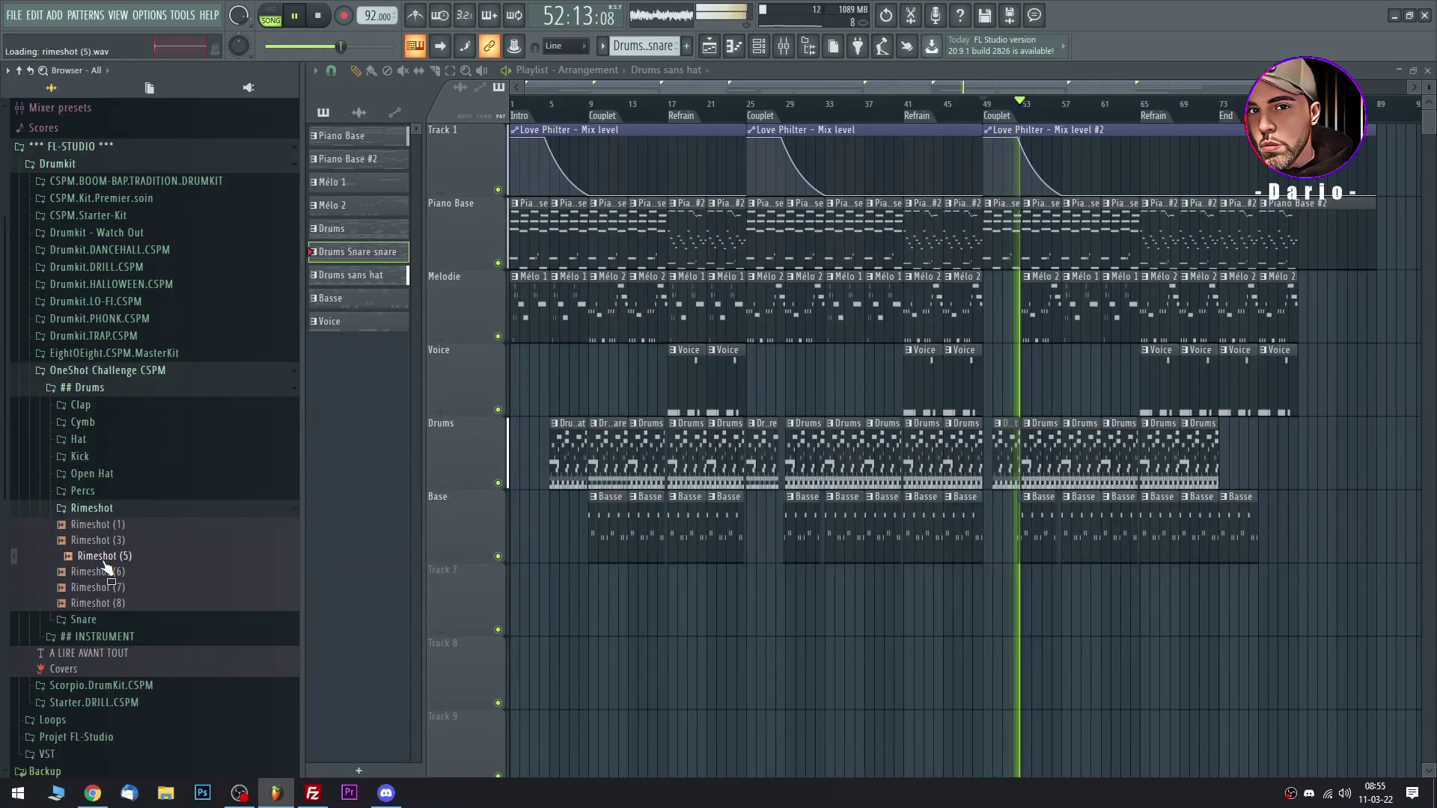
left_click(107, 548)
left_click(102, 509)
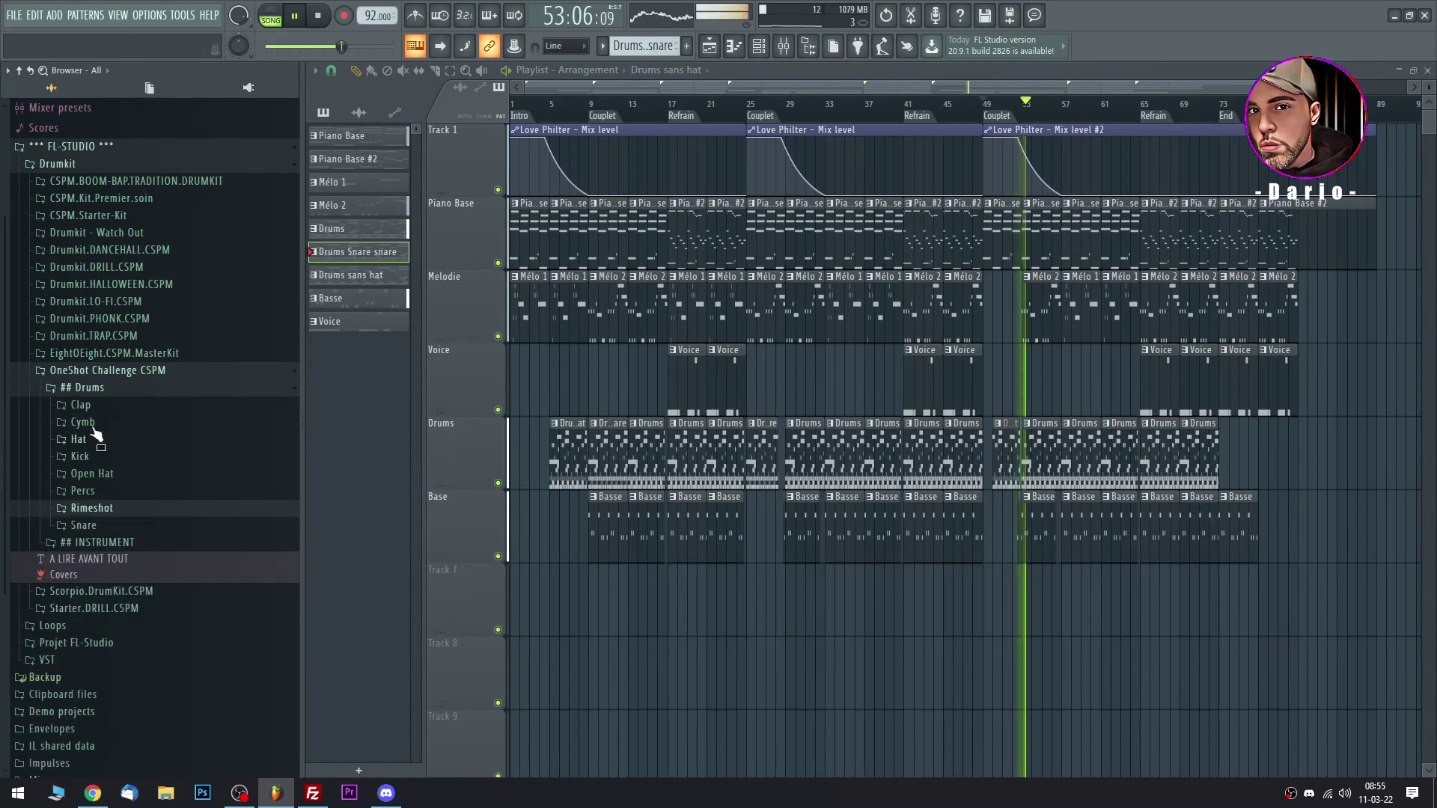
left_click(90, 387)
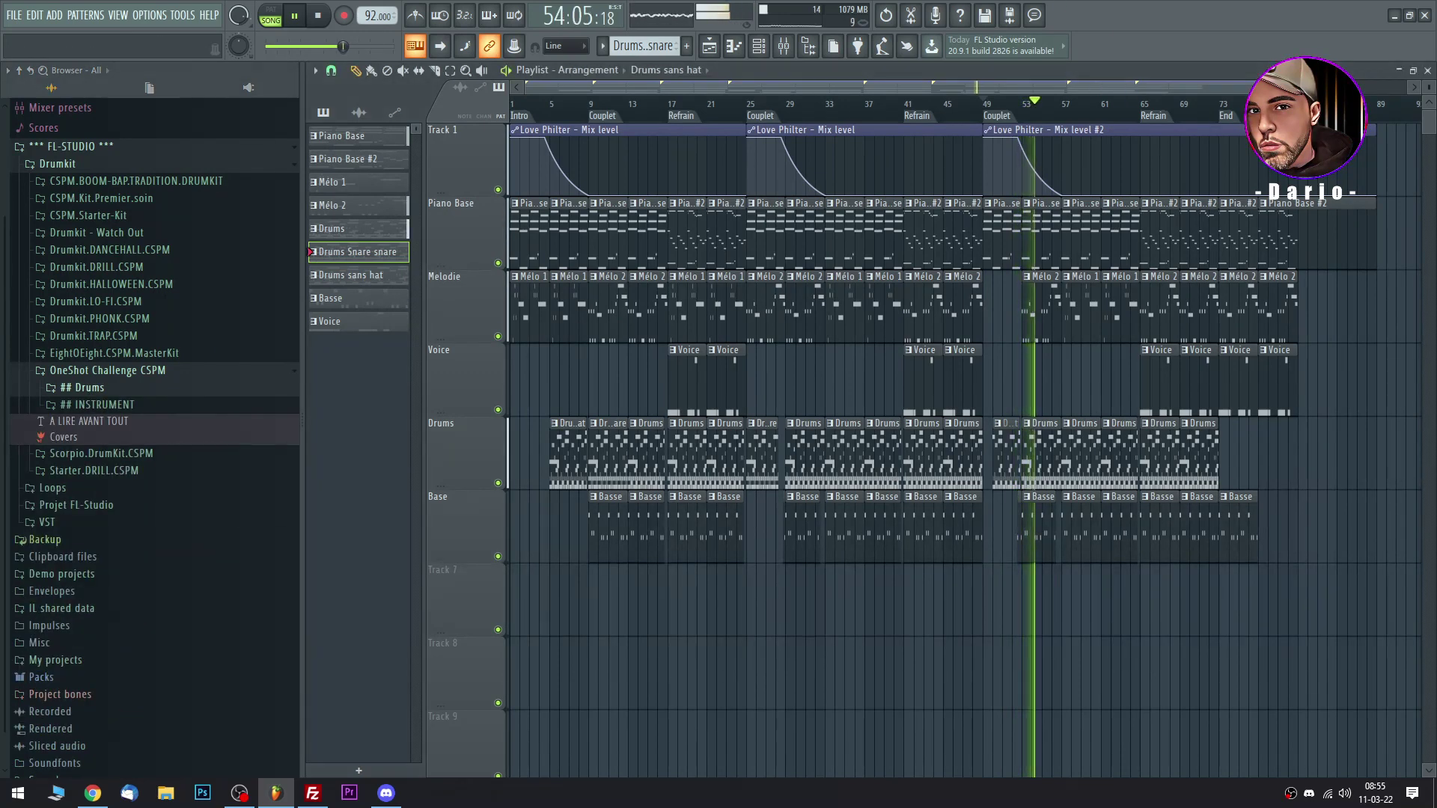
left_click_drag(1306, 88, 1265, 87)
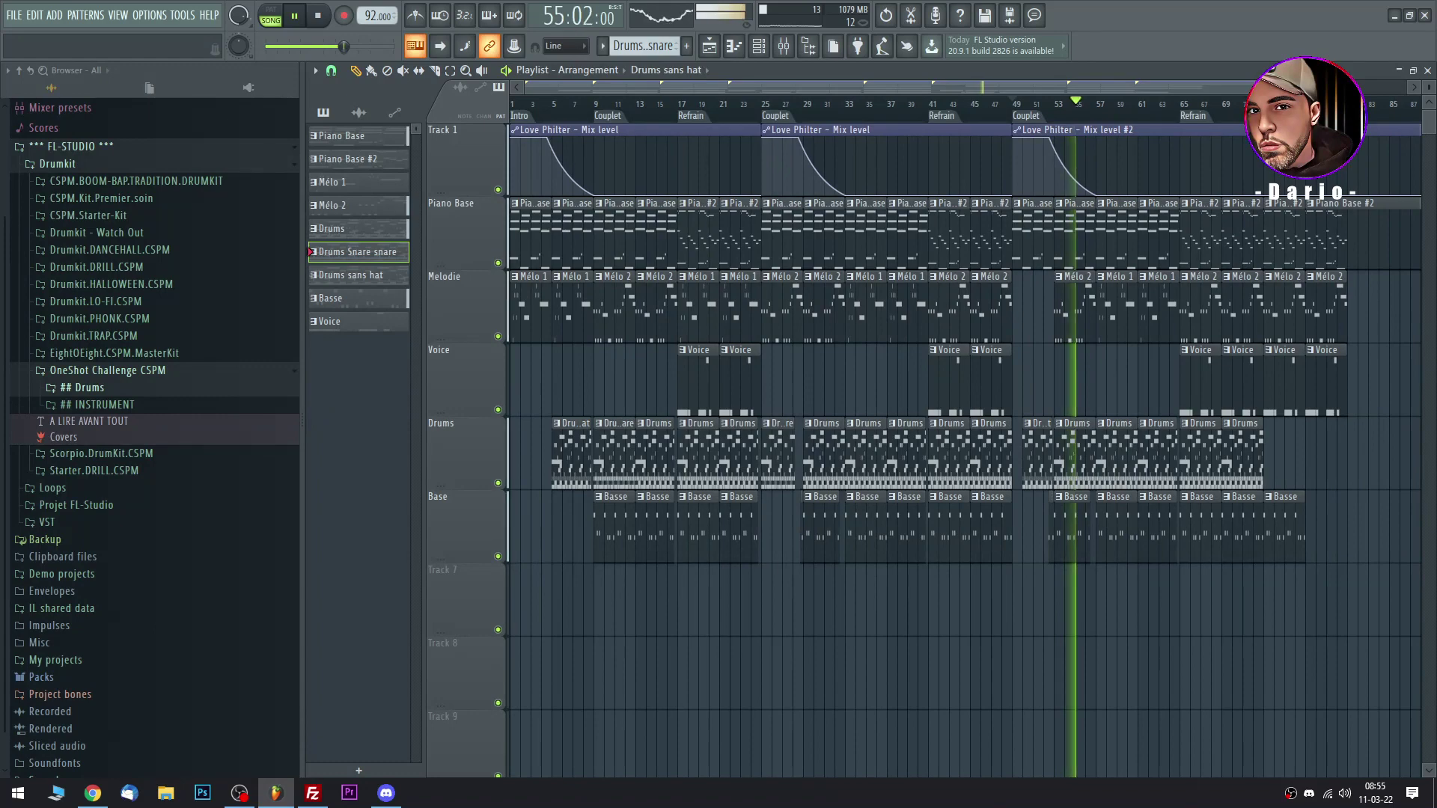